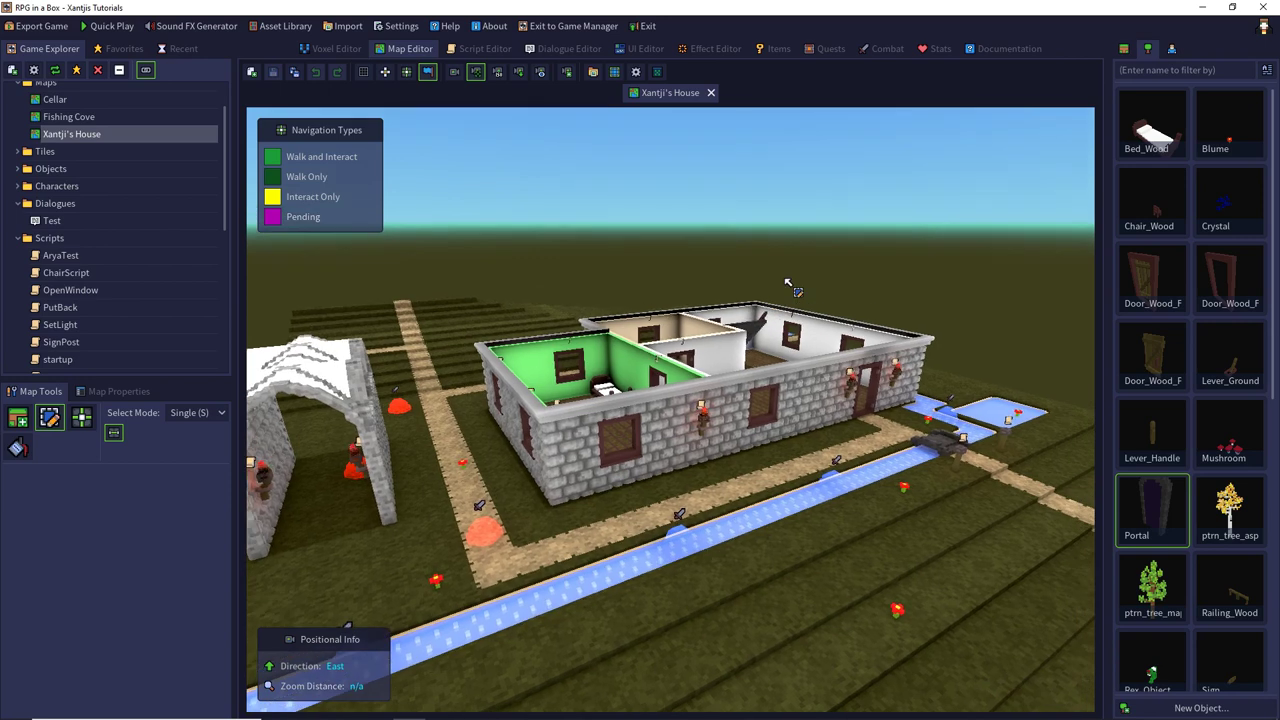
mouse_move(790, 283)
right_down()
mouse_move(833, 288)
mouse_move(771, 274)
mouse_move(793, 270)
right_up()
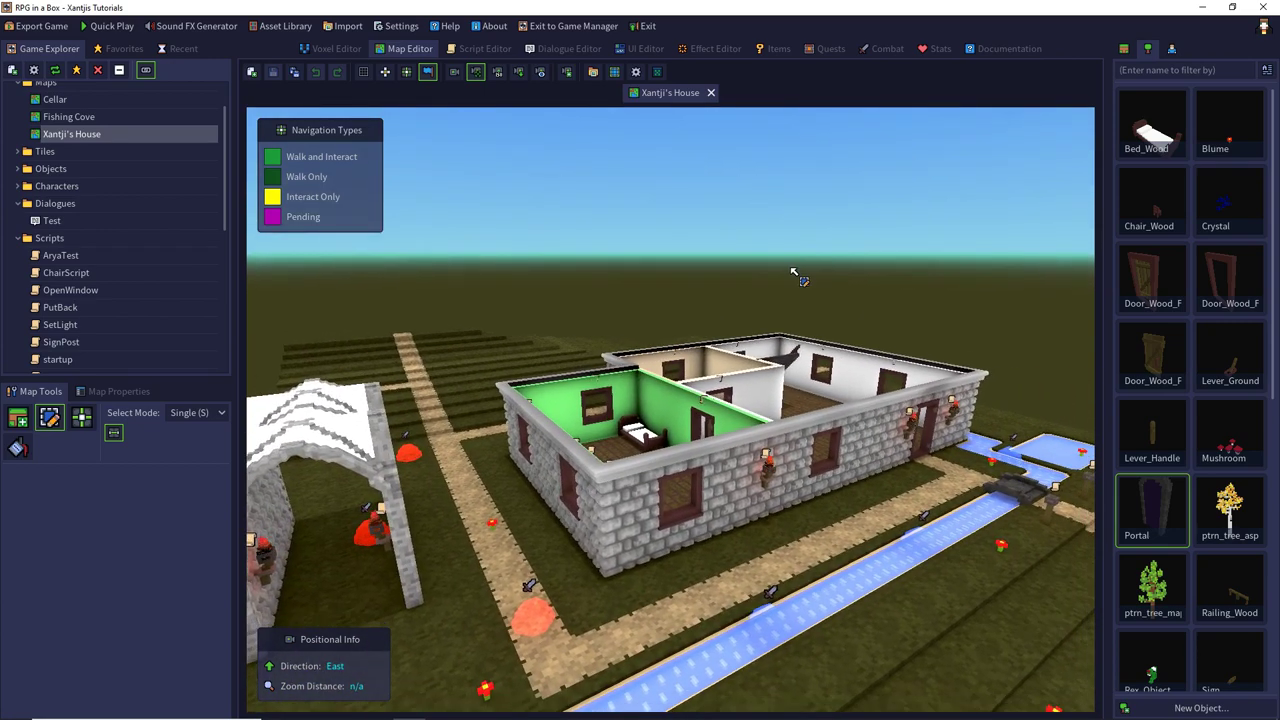
right_drag(793, 271, 812, 276)
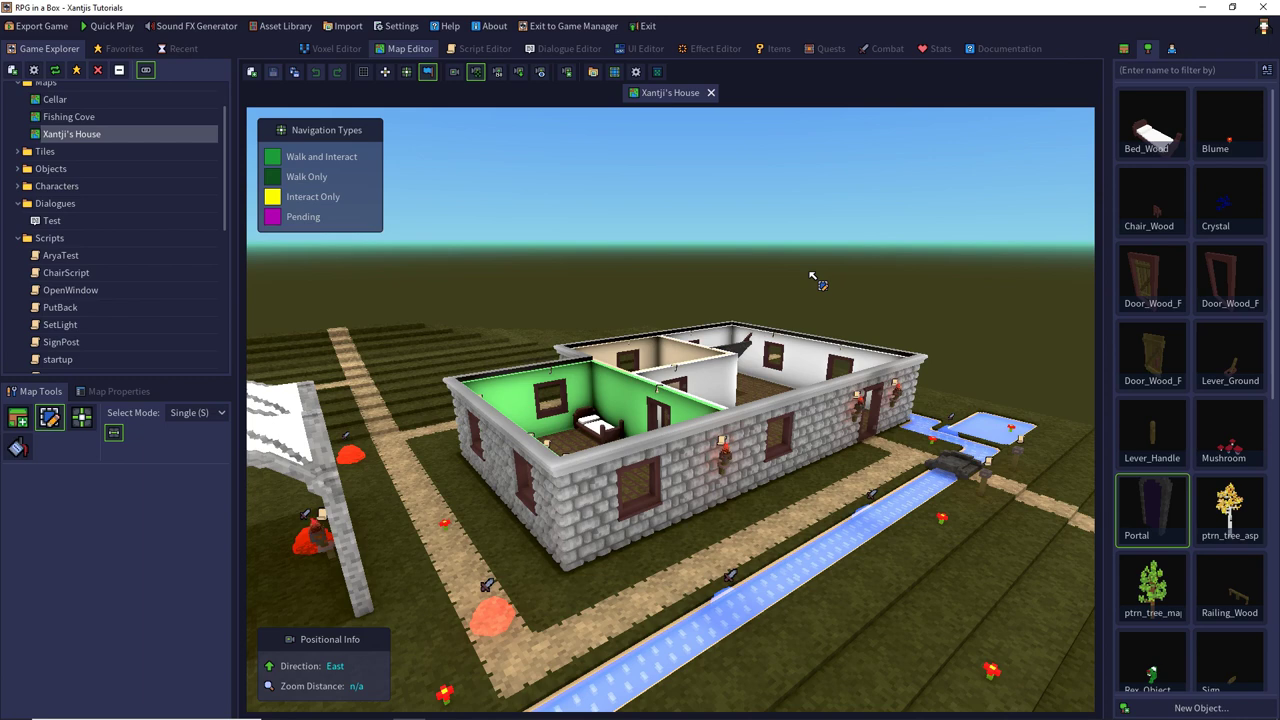
Step: Search the built-in documentation for "put" and read the Put Player function page
click(450, 26)
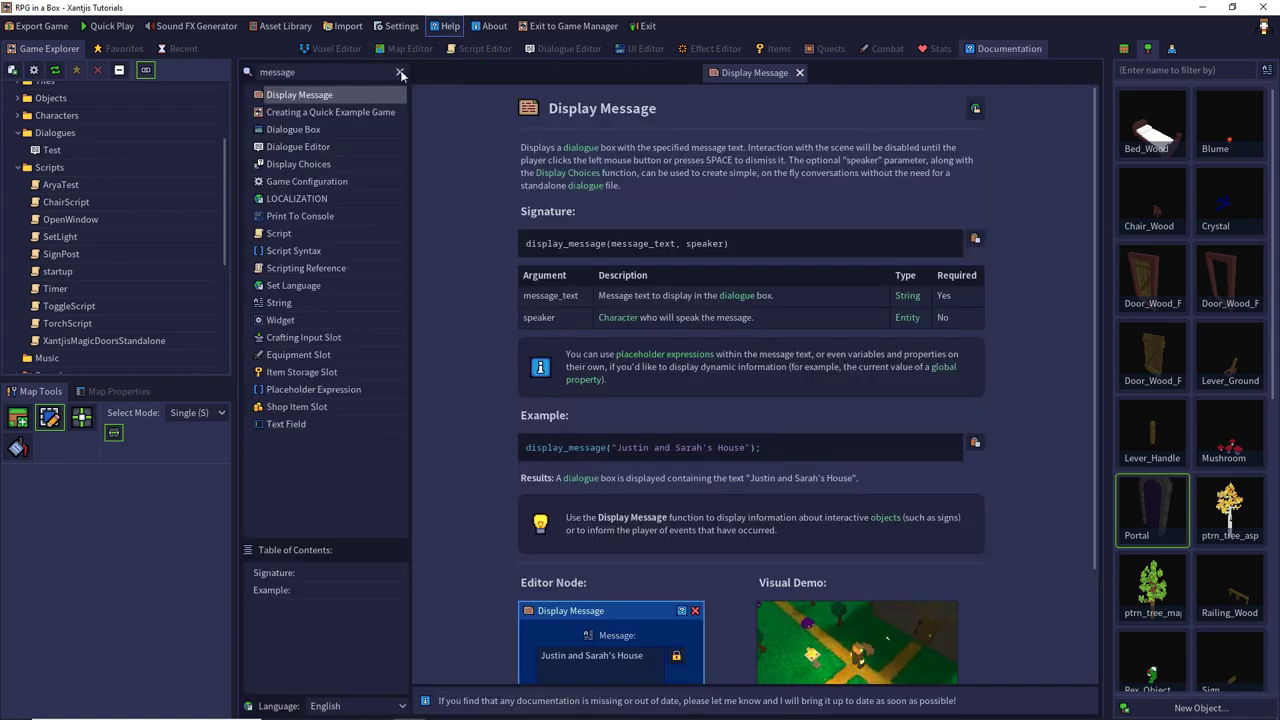
click(400, 72)
text(p)
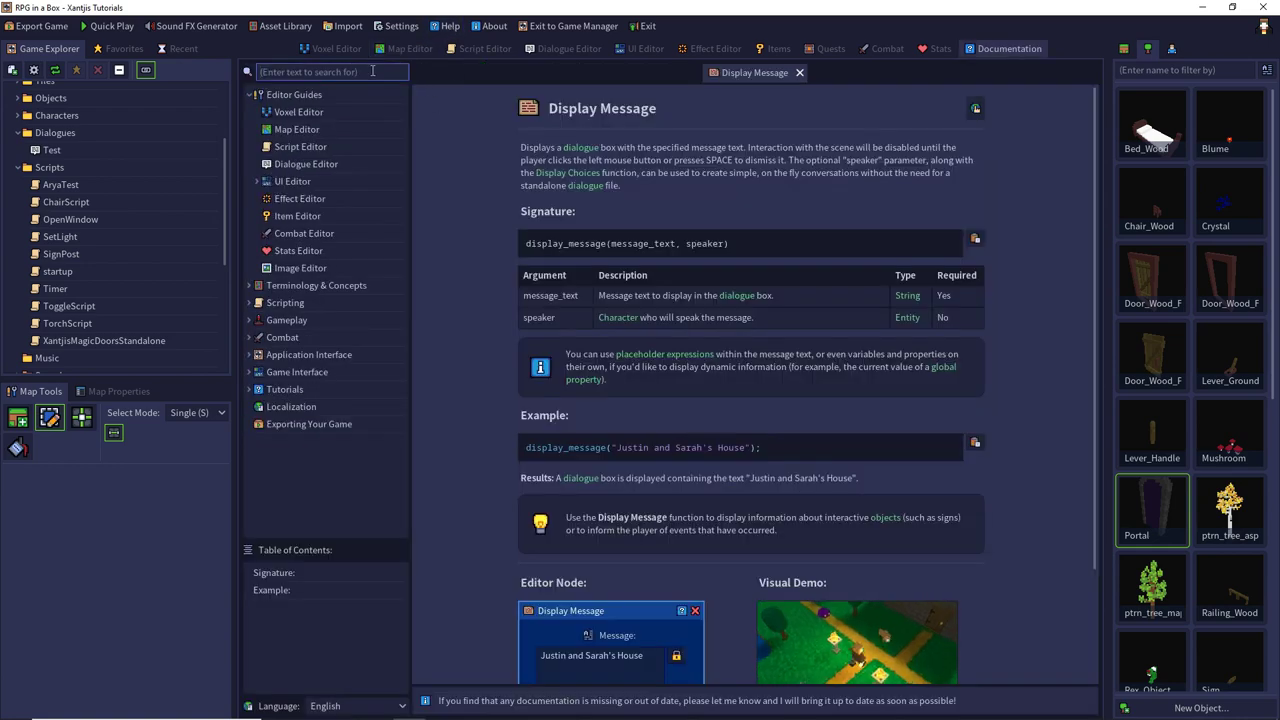
text(ut)
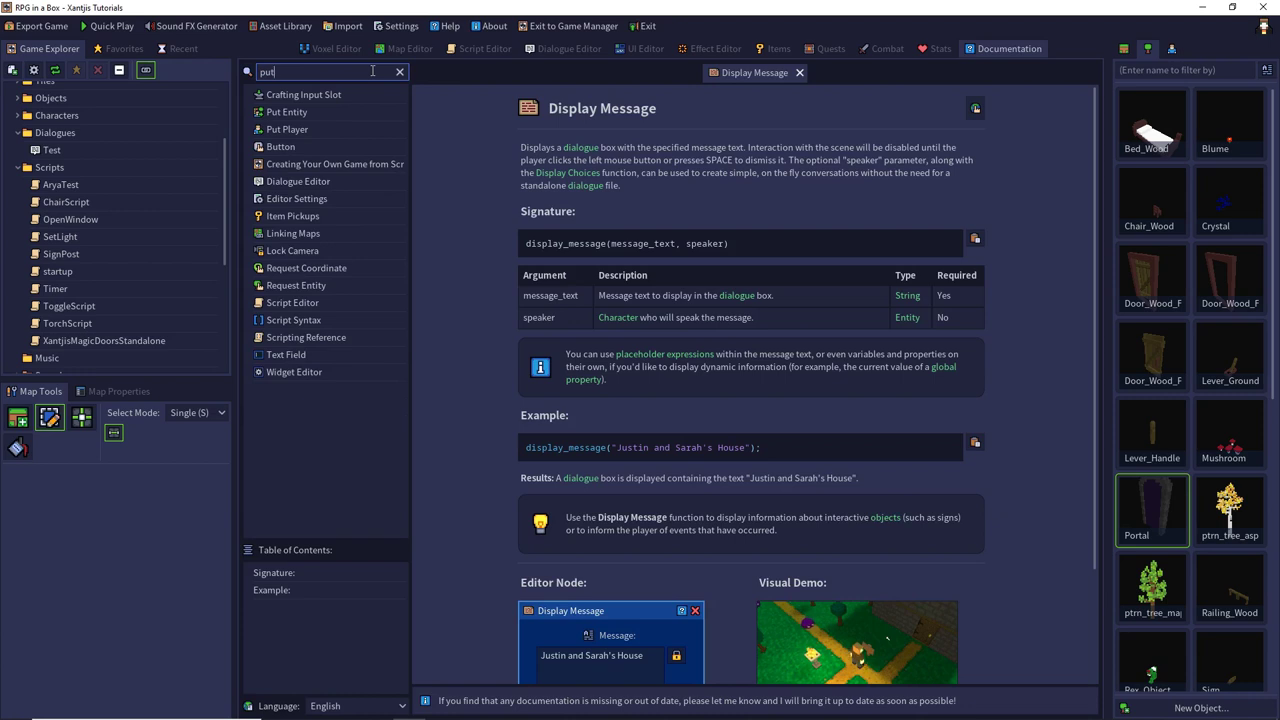
click(300, 131)
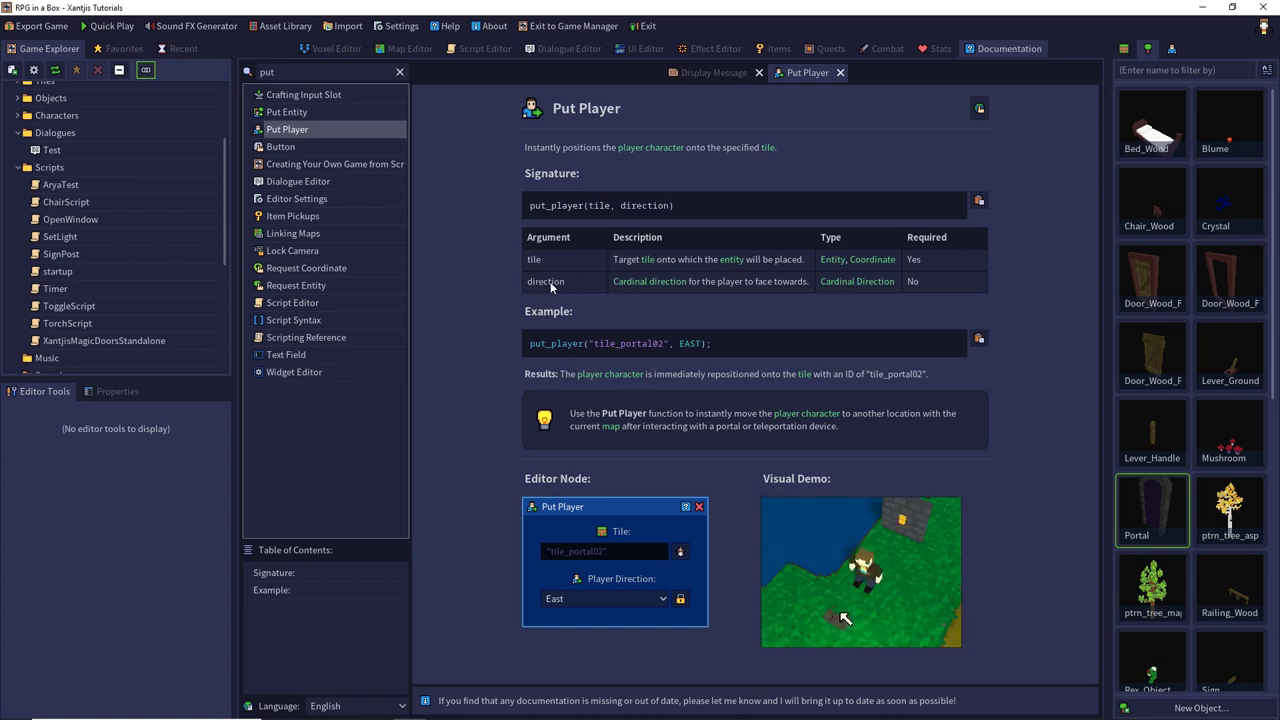
Step: Read the Put Entity function page, close both function pages and return to the map
click(283, 113)
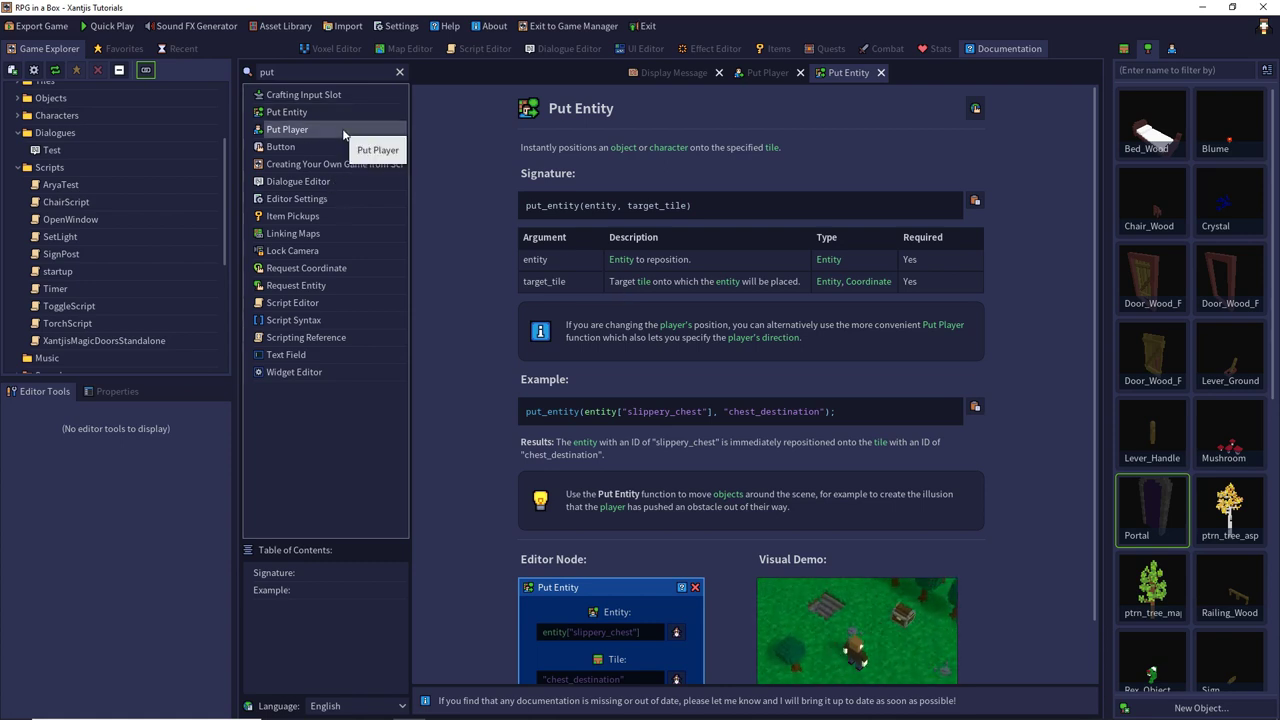
click(881, 72)
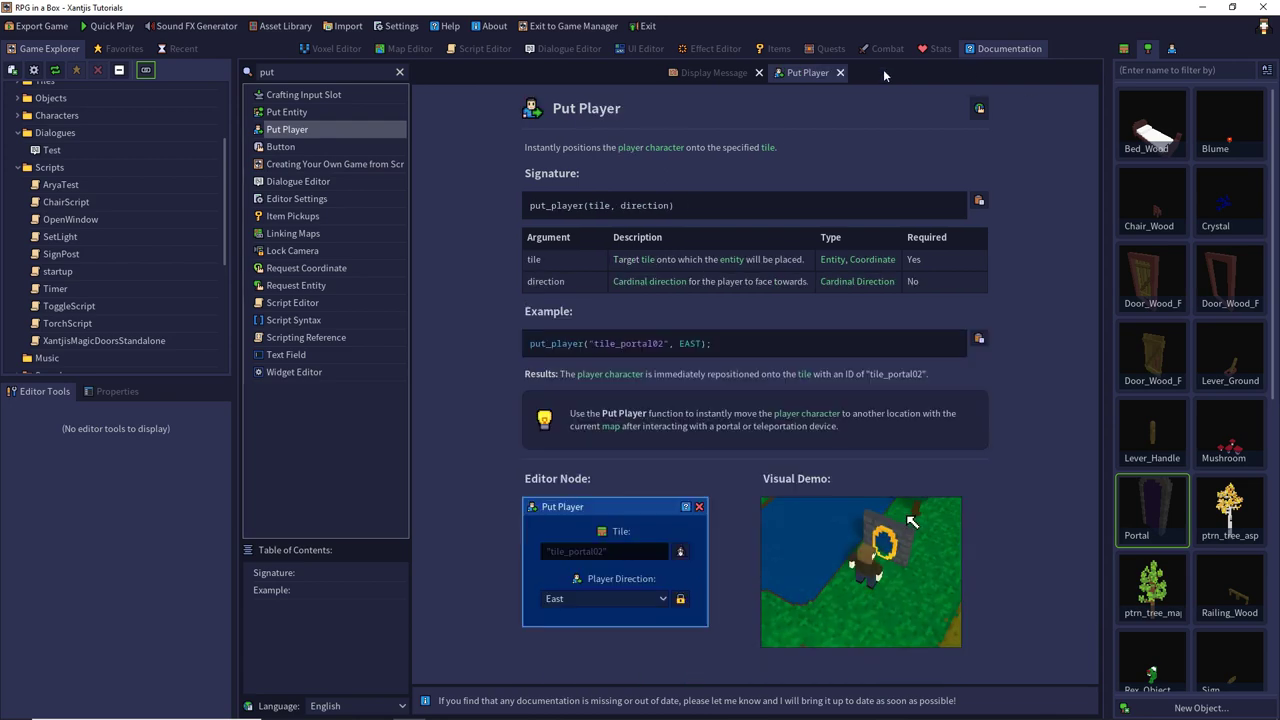
click(840, 72)
click(840, 72)
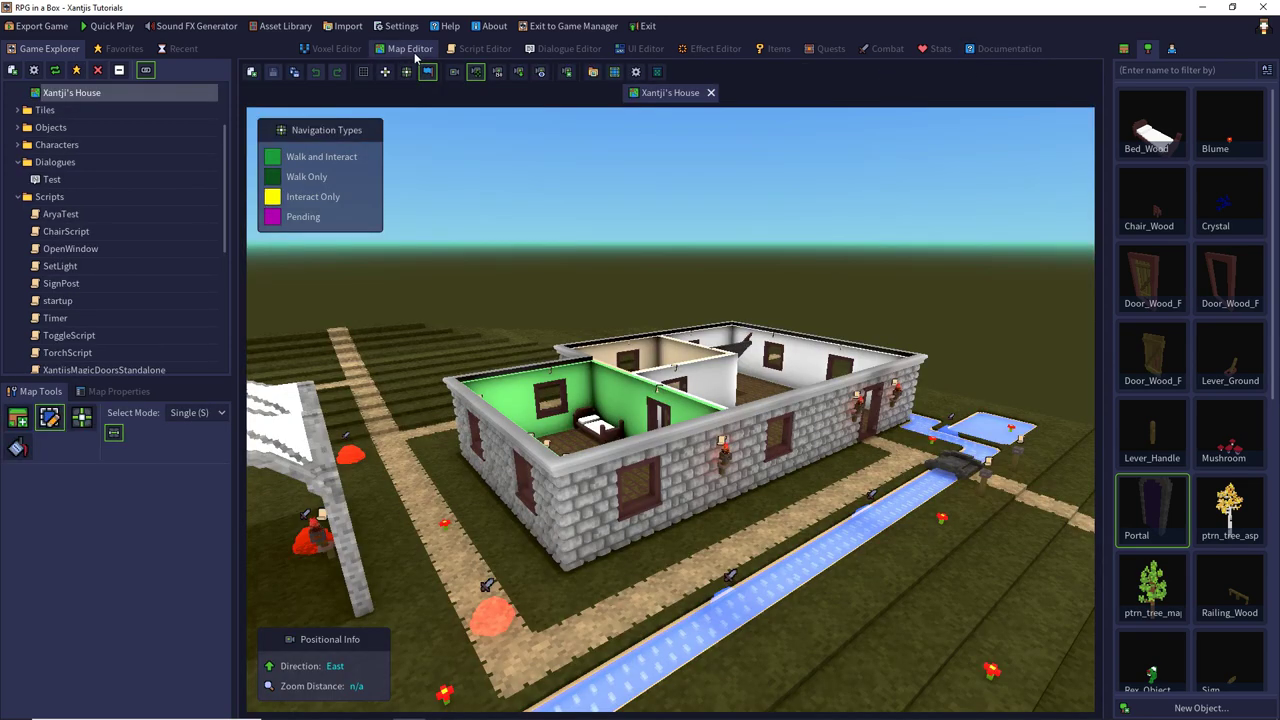
Step: Inspect the model of the Special tile used along the map edge and return to the map
right_drag(476, 213, 957, 363)
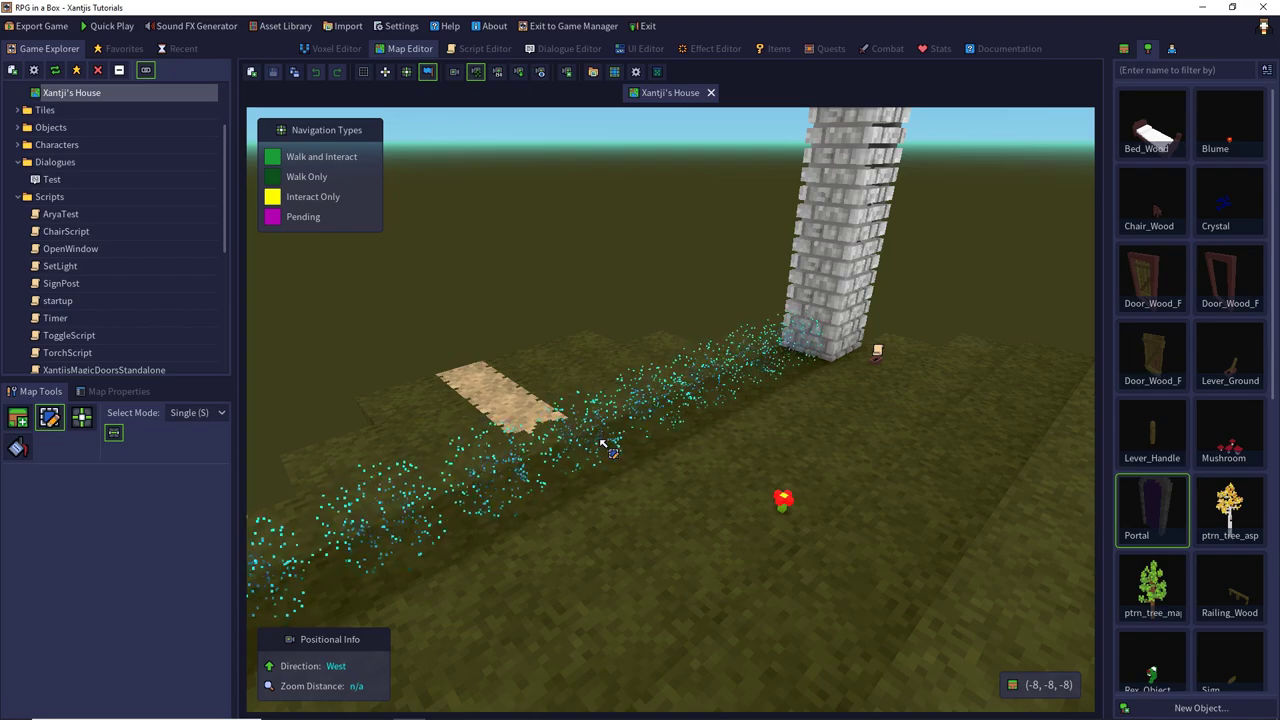
scroll(1188, 346, down, 3)
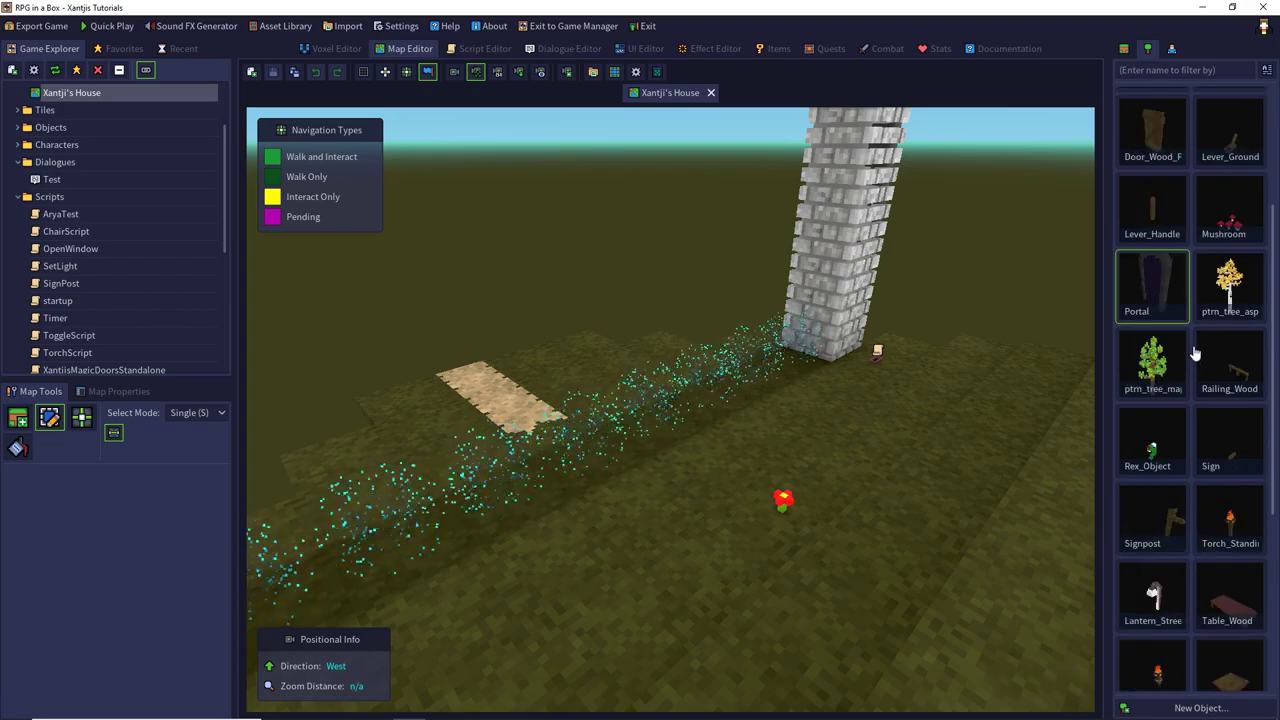
click(1125, 51)
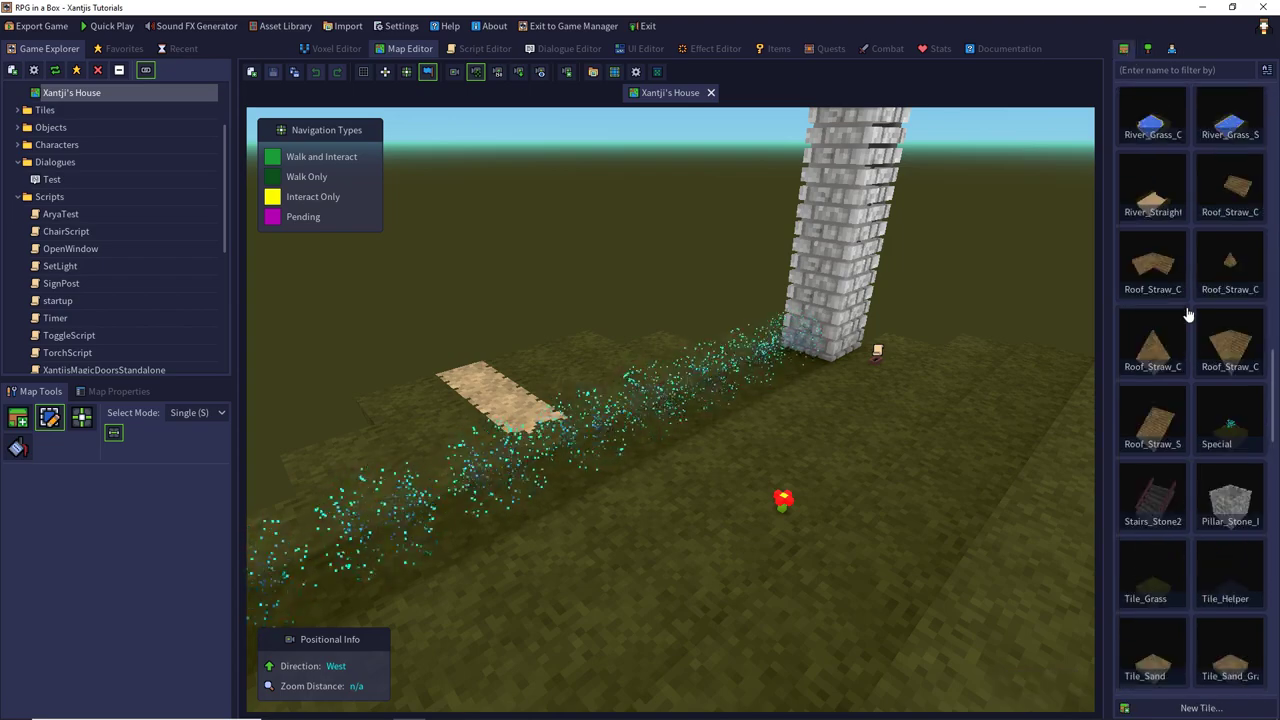
double_click(1229, 416)
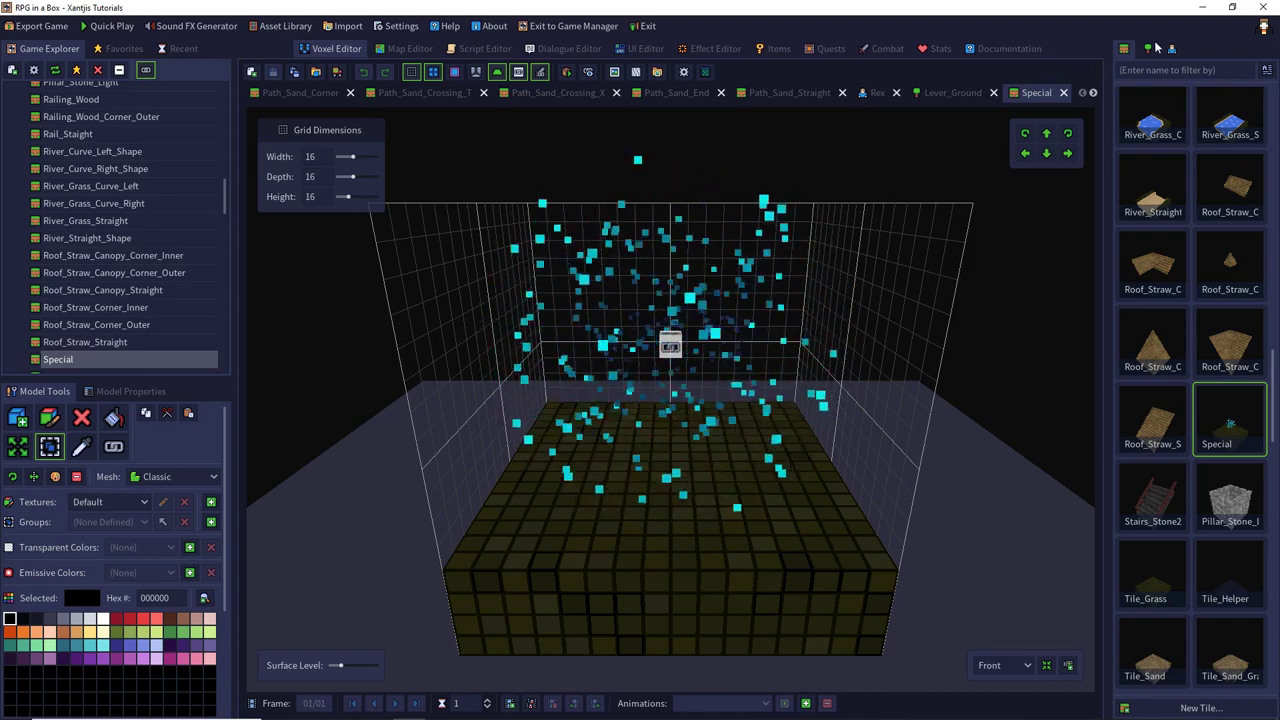
click(410, 48)
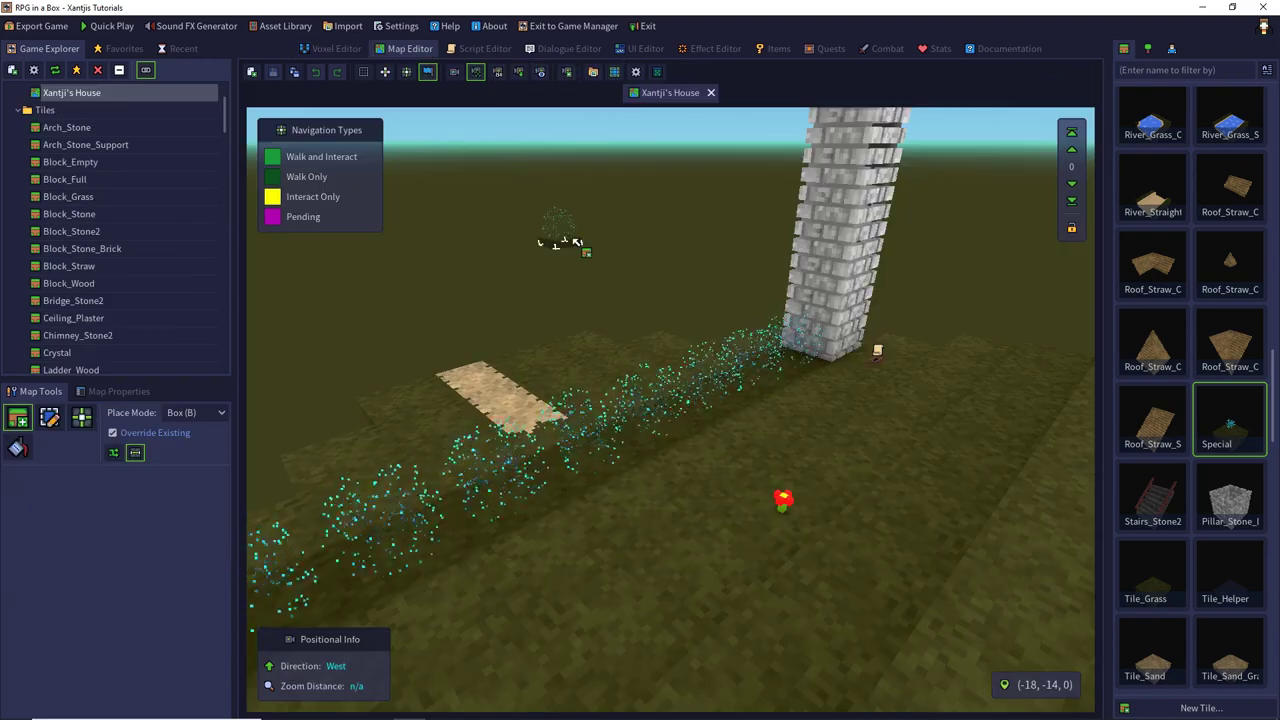
Step: Assign a Quick Script to the Special tile at the base of the stone pillar
key(s)
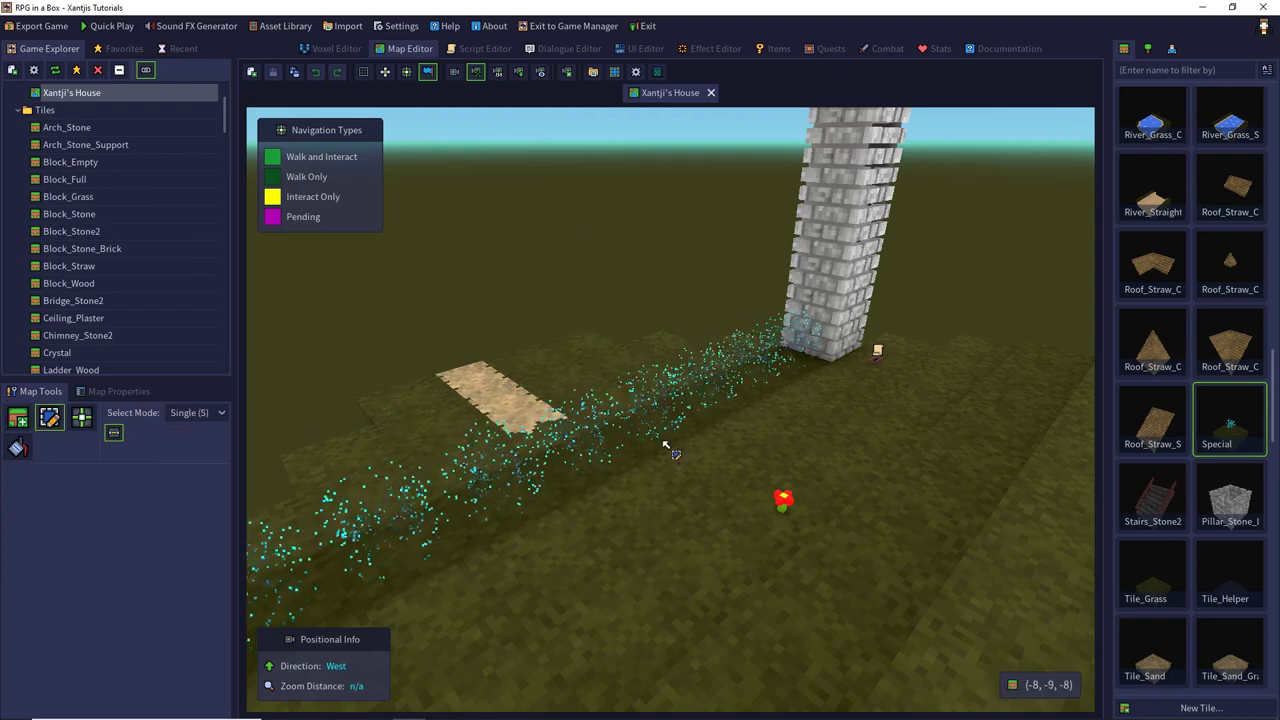
click(788, 362)
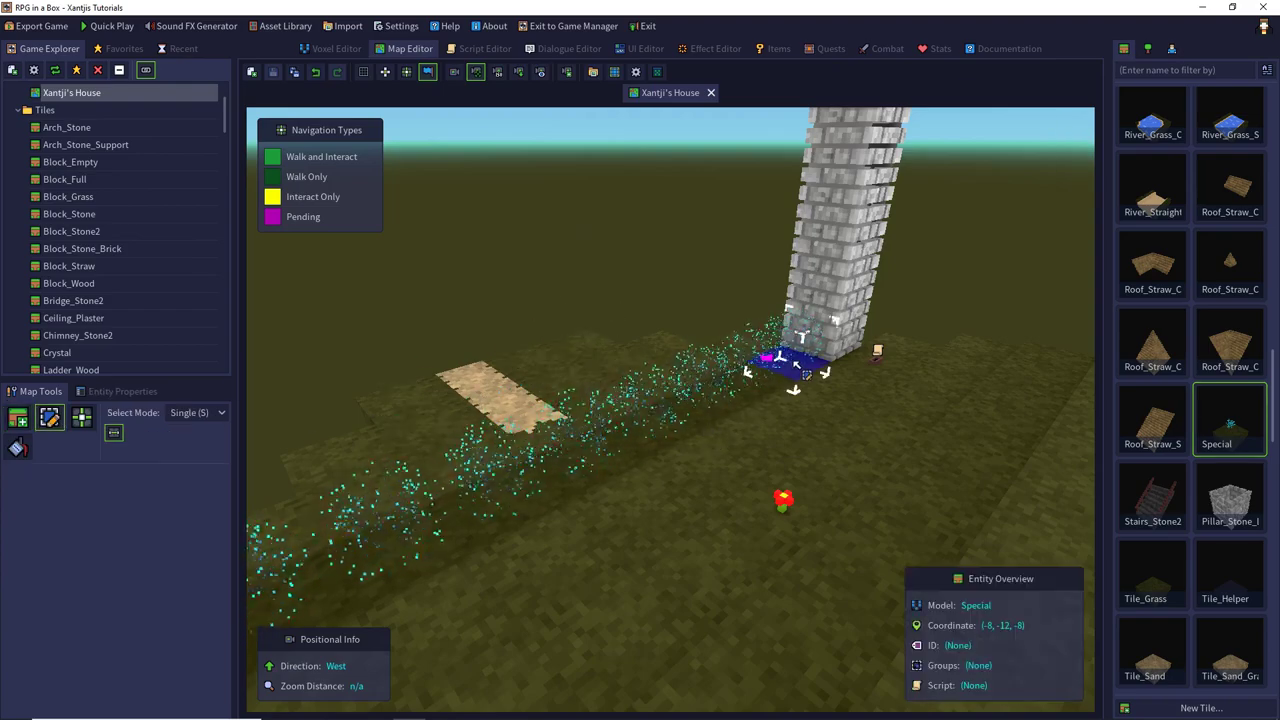
click(122, 392)
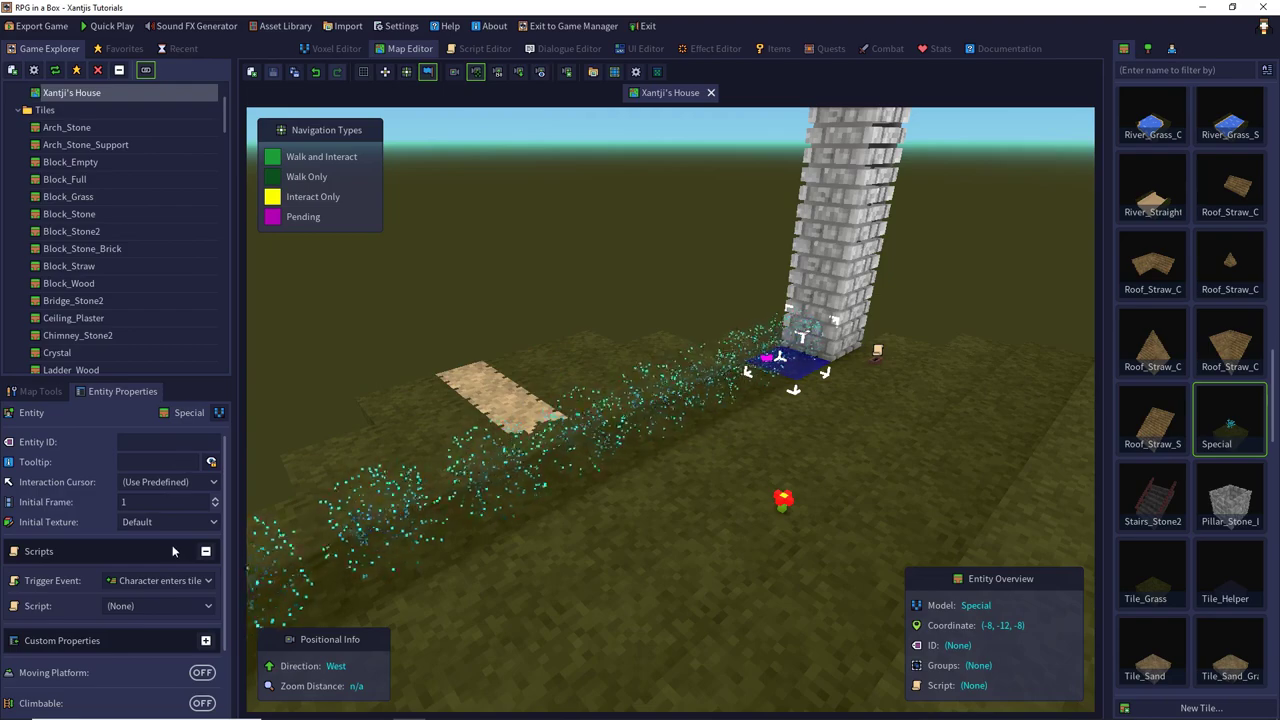
click(152, 605)
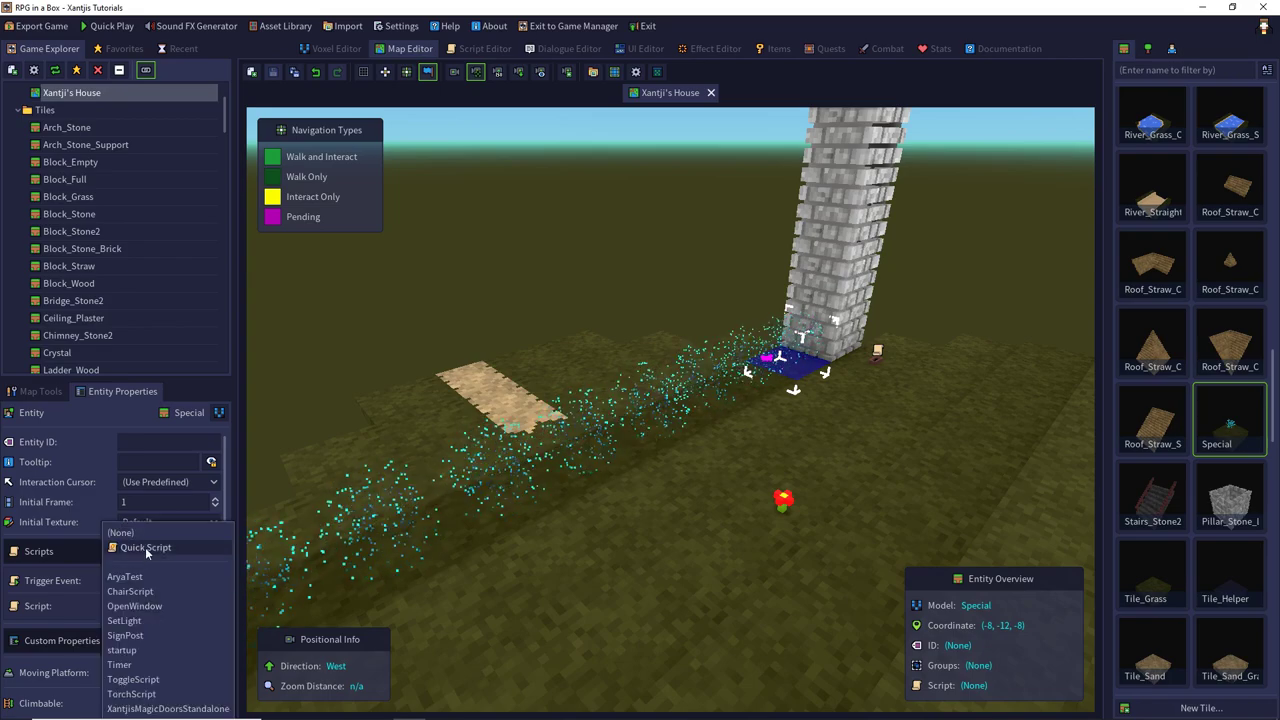
click(148, 552)
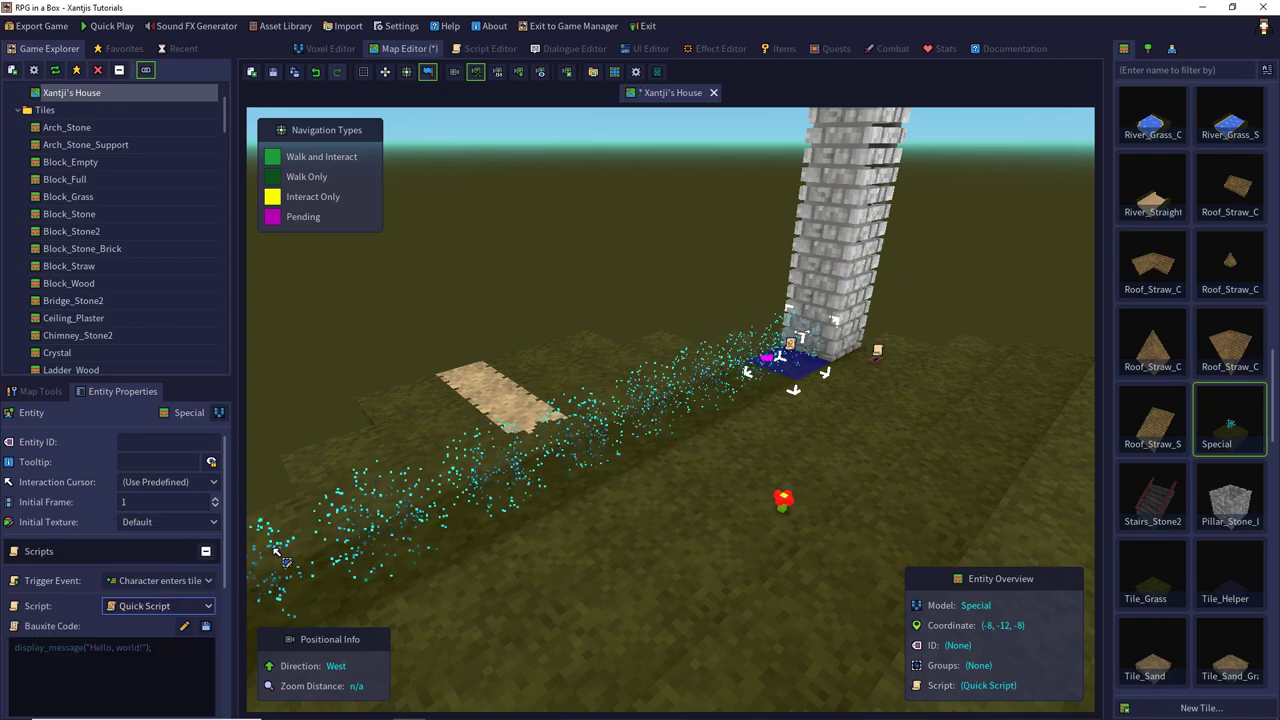
Step: Save the tile's quick script as a script resource named PutPlayerBack
click(205, 626)
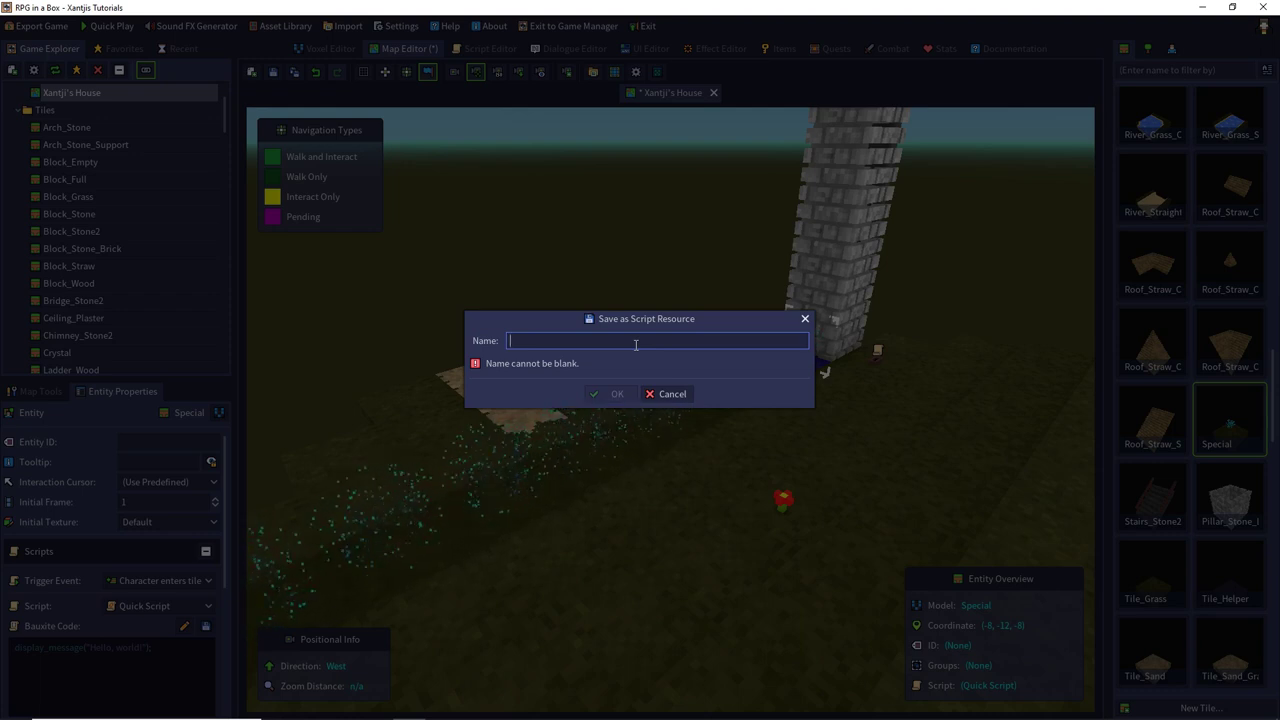
text(PutPl)
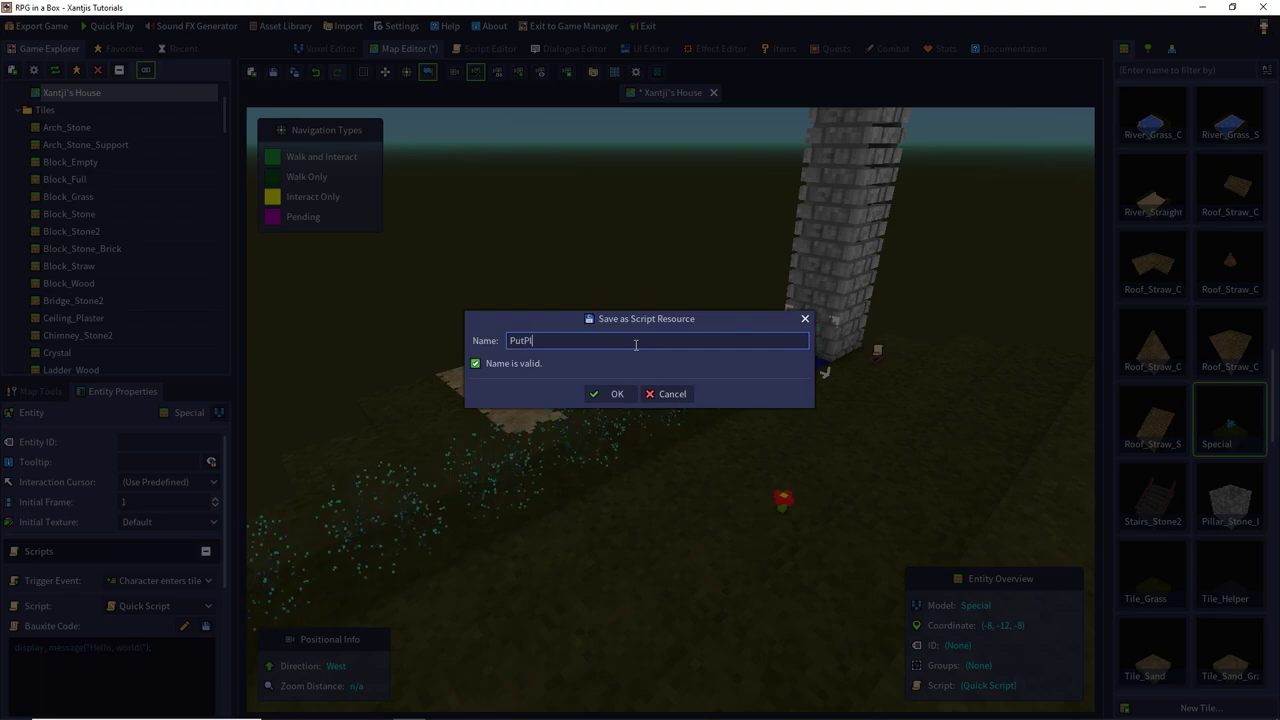
text(ayerBack)
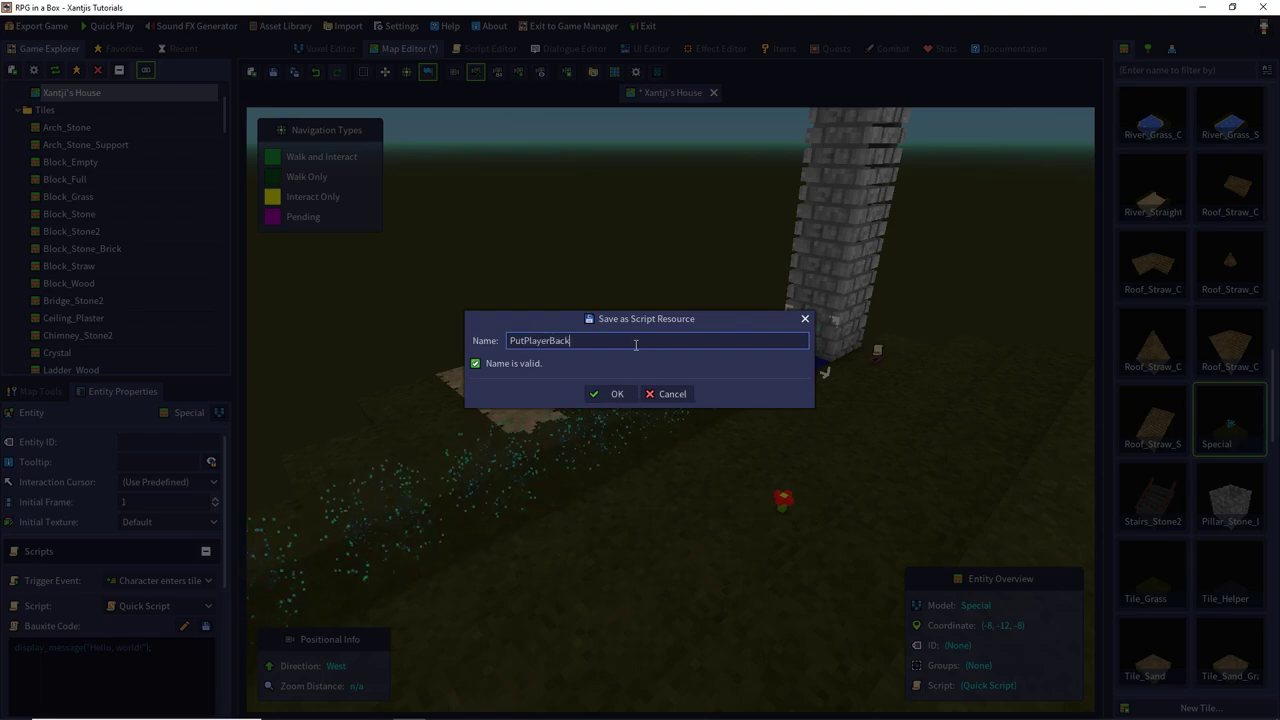
key(Return)
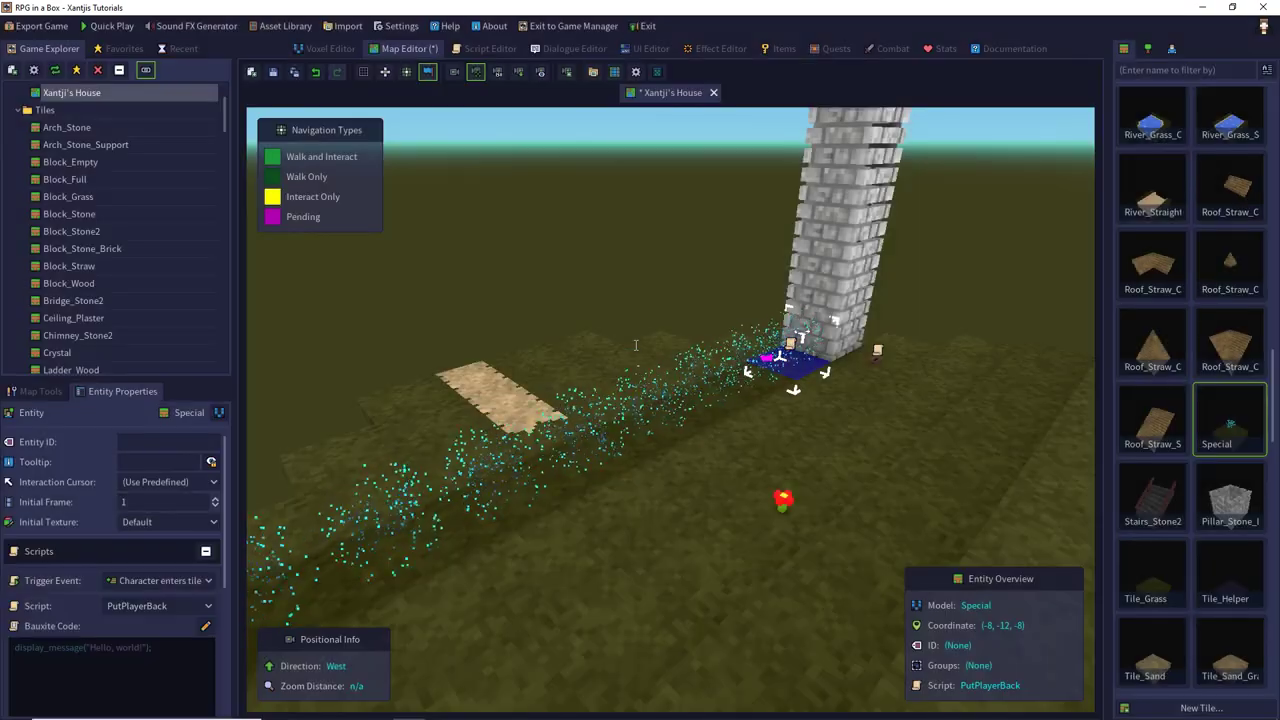
Step: In the PutPlayerBack script, set the display message to "What? I don't want to go there!" and make the speaker entity a character
click(205, 626)
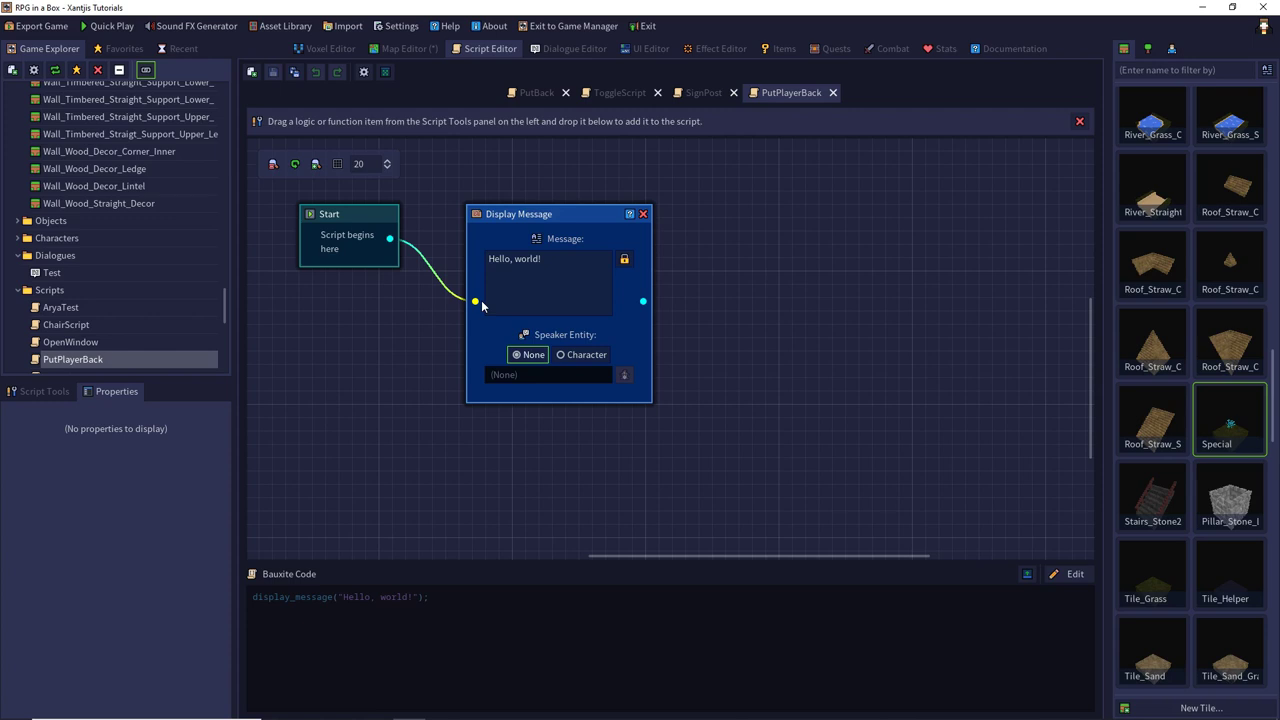
click(560, 278)
click(624, 259)
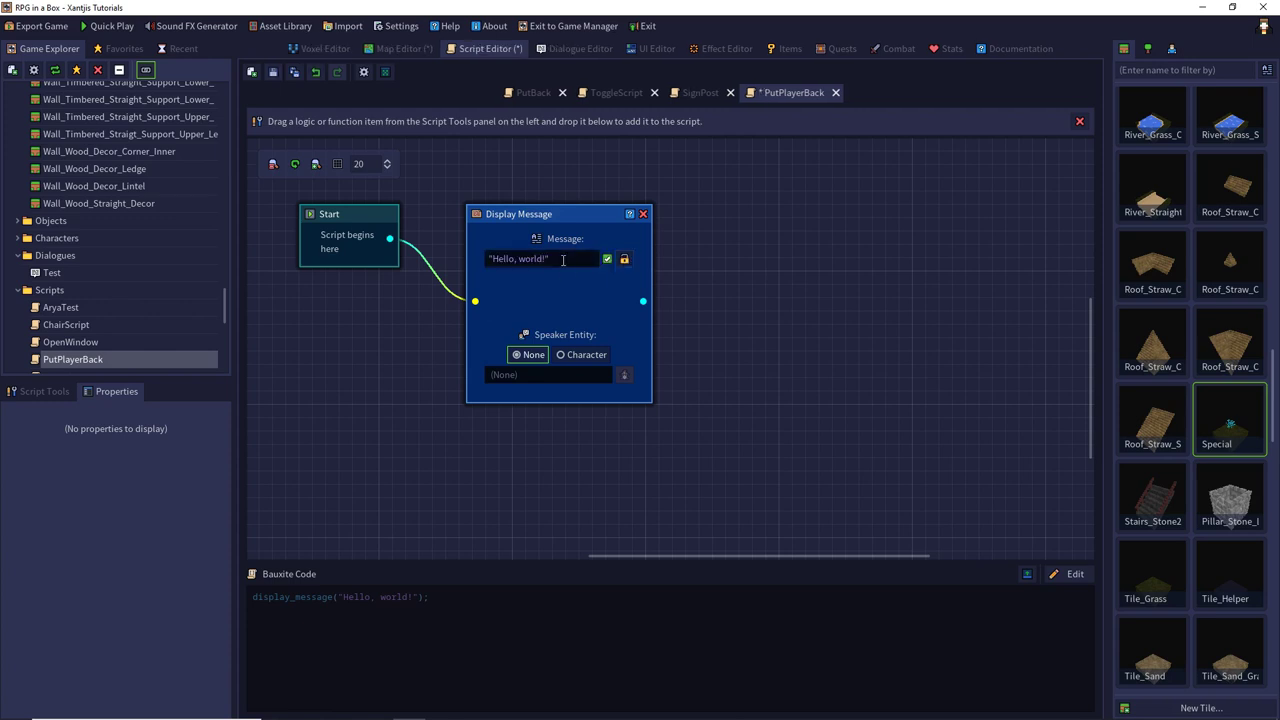
click(624, 259)
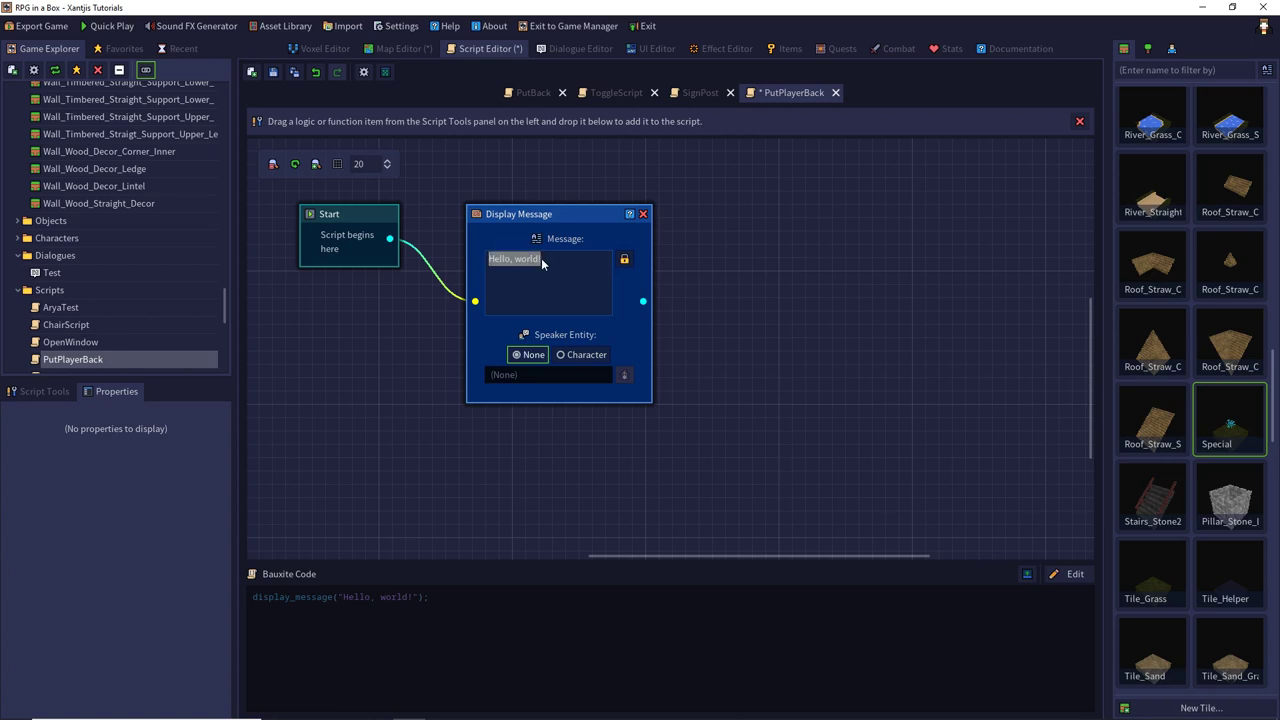
text(W)
text(hat? I don't want to go there!)
click(561, 356)
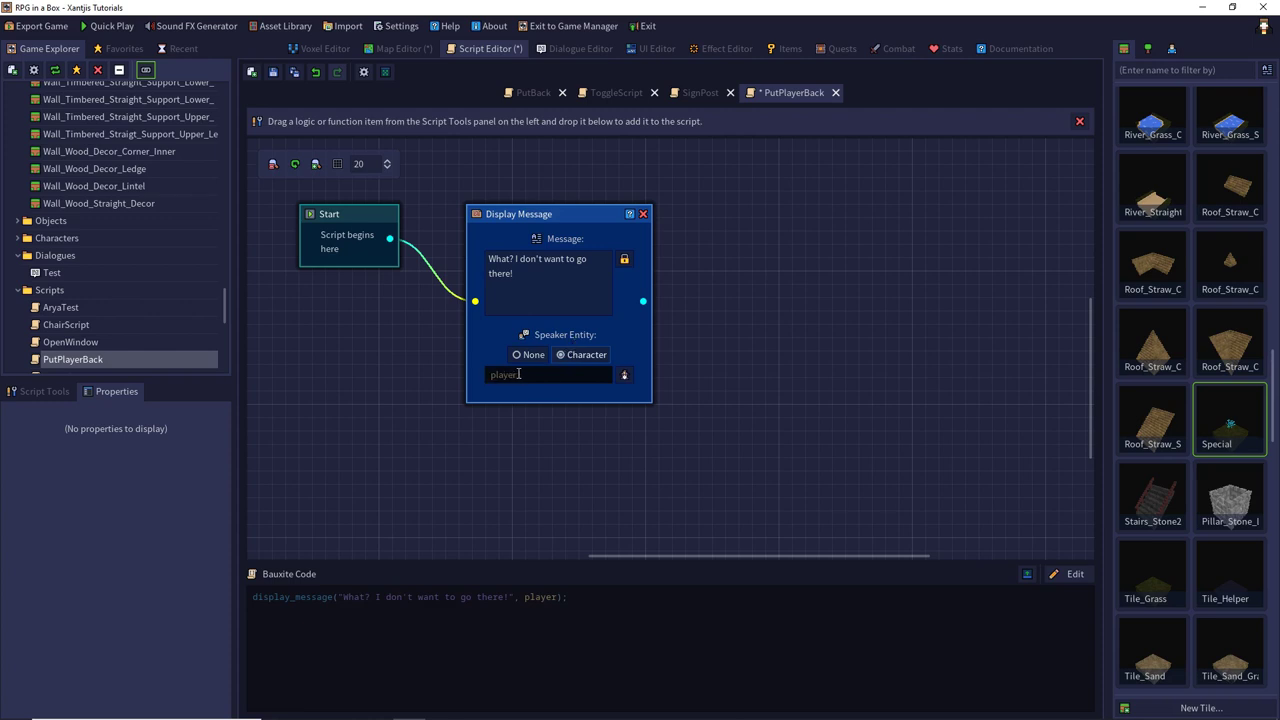
drag(518, 374, 488, 377)
Step: Open the Rex character model, turn it to a side view and capture its head and upper body as a portrait
click(1172, 48)
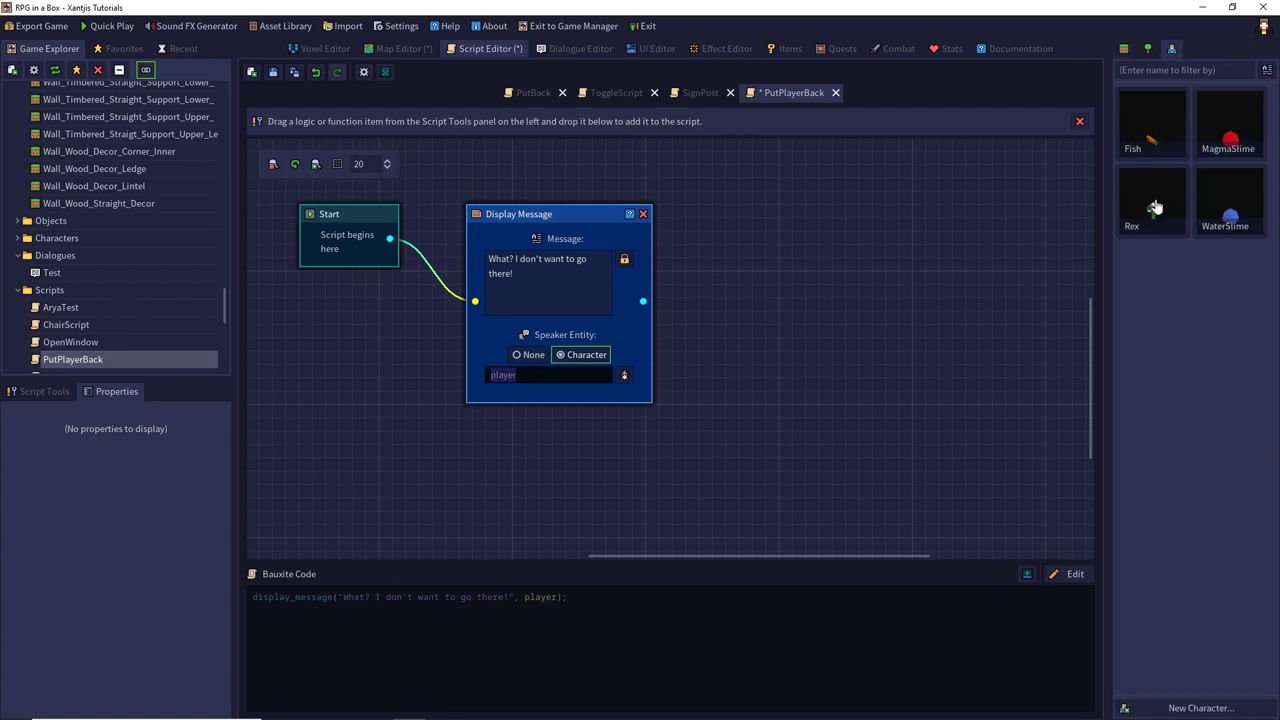
double_click(1153, 201)
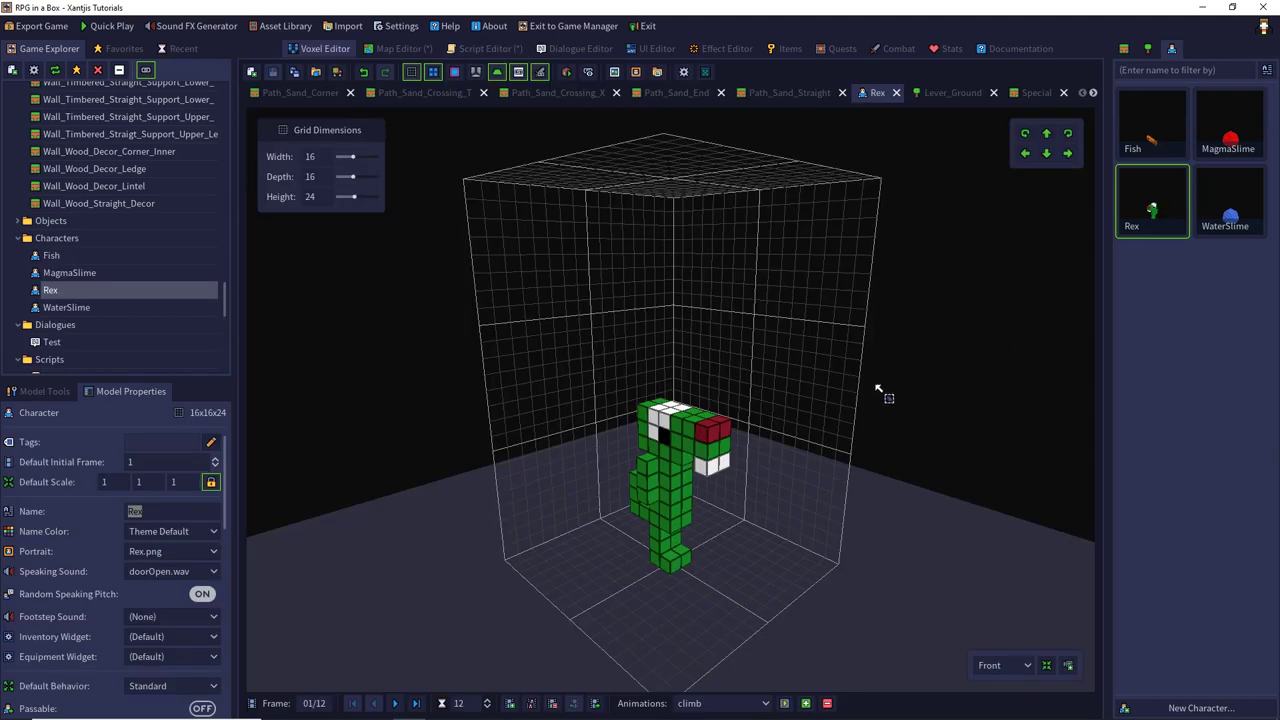
right_drag(782, 385, 799, 410)
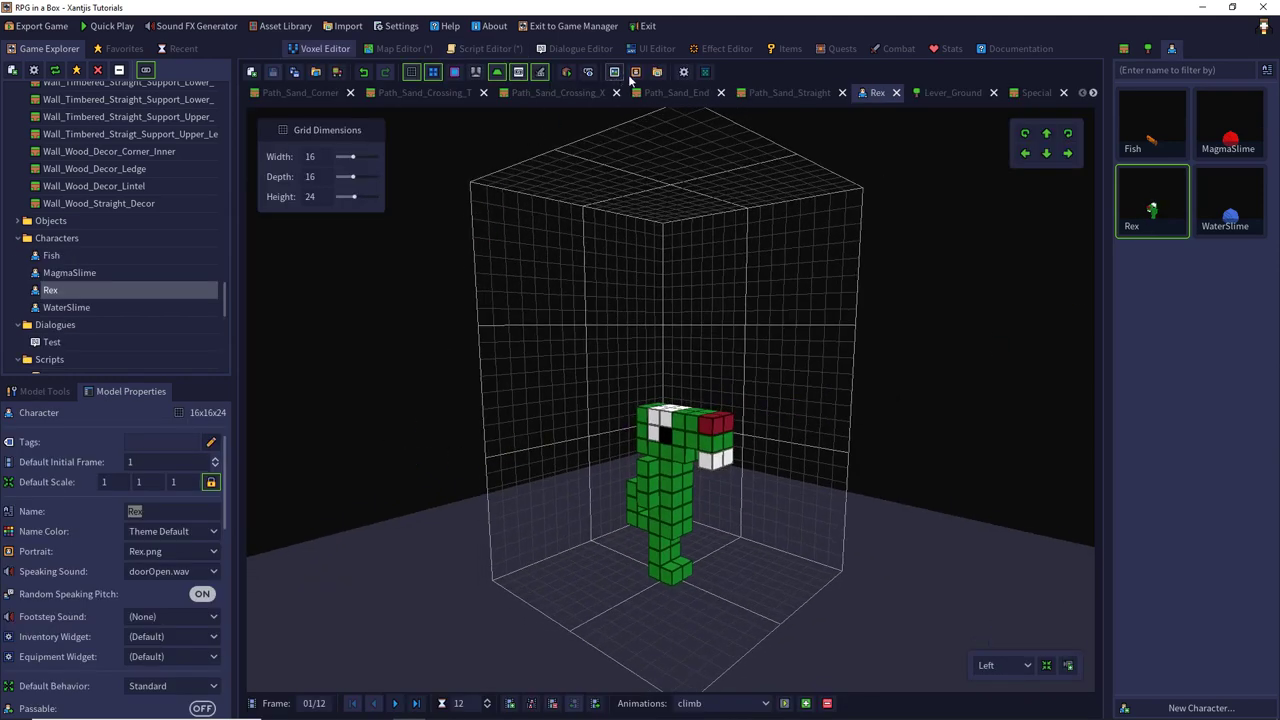
click(636, 74)
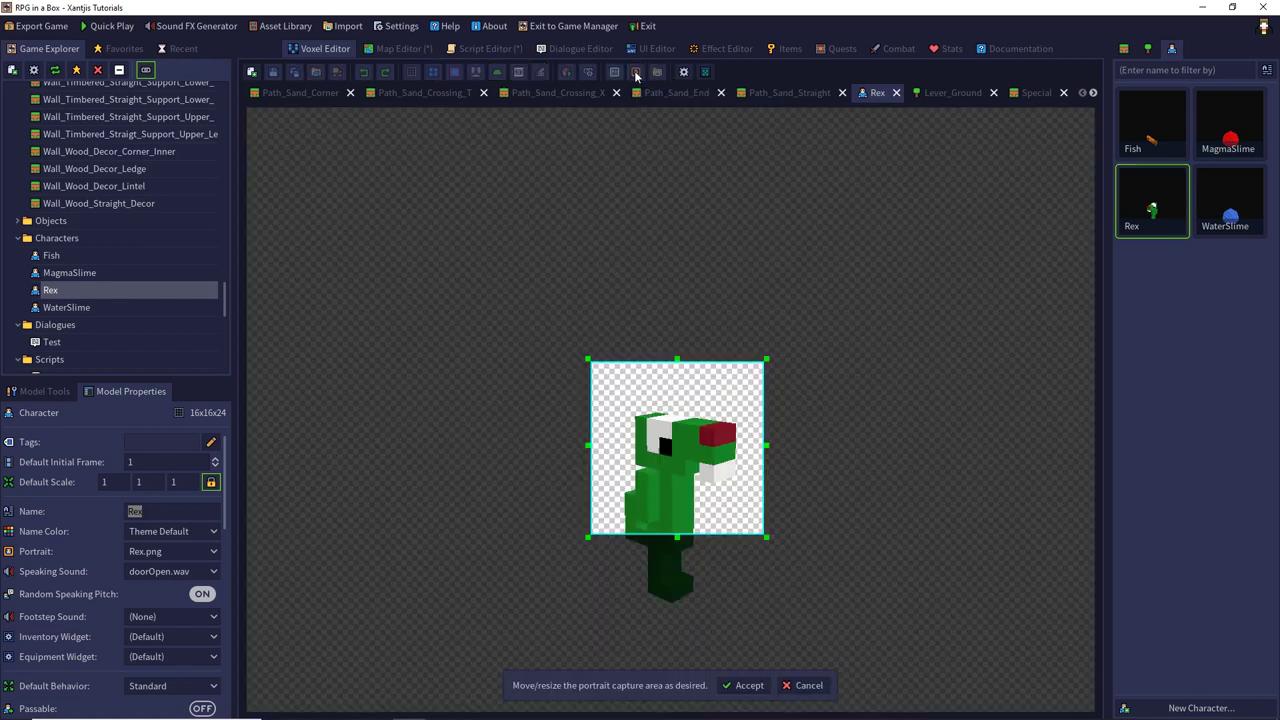
drag(691, 438, 662, 437)
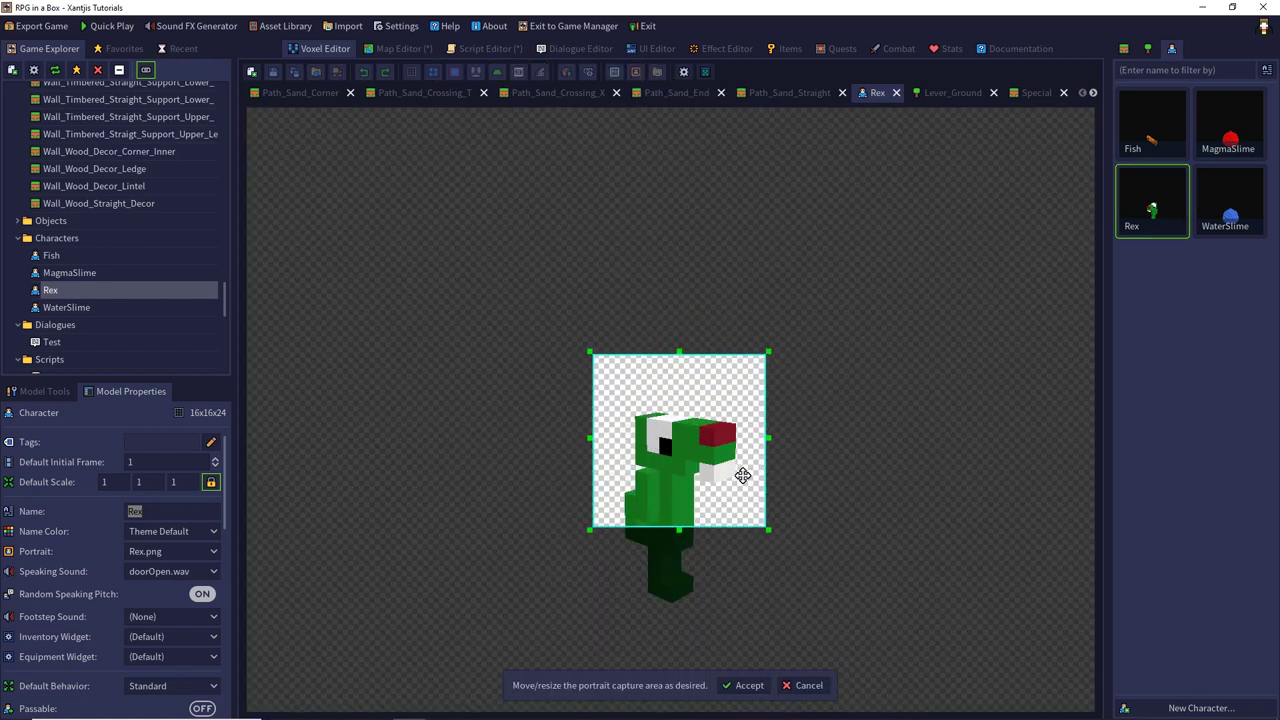
mouse_move(767, 529)
mouse_down()
mouse_move(785, 552)
mouse_move(757, 515)
mouse_up()
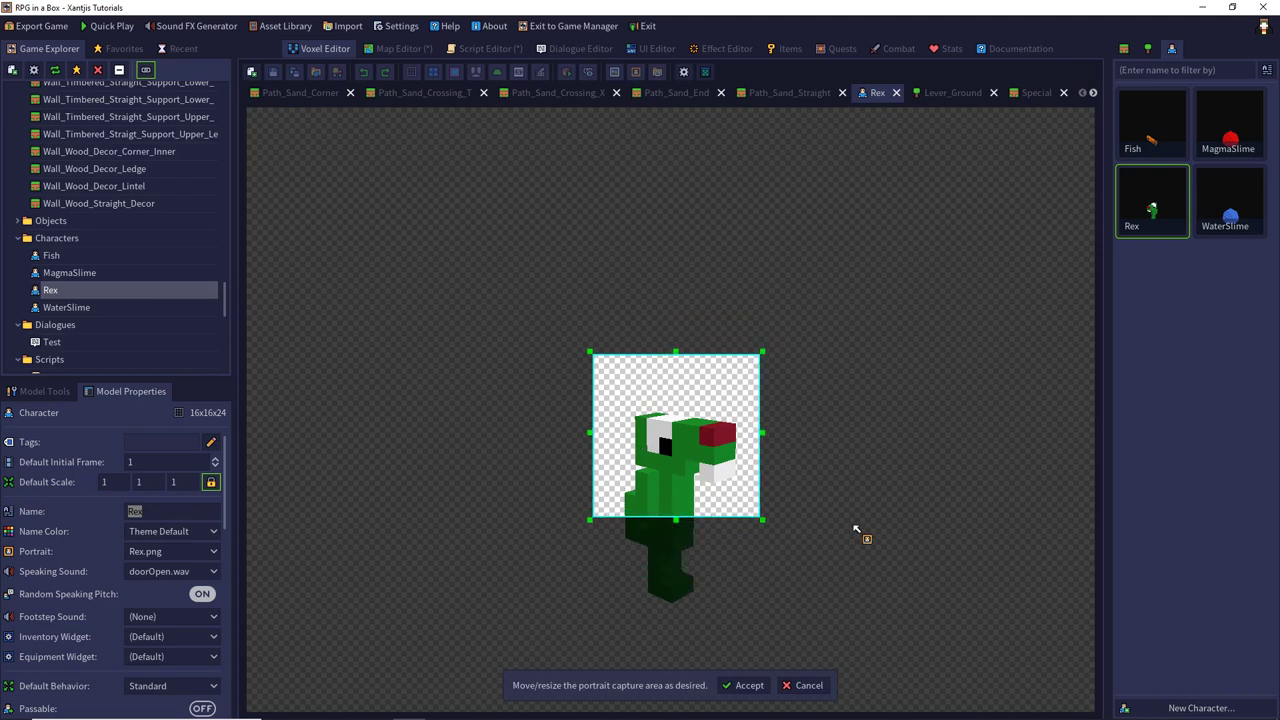
click(750, 686)
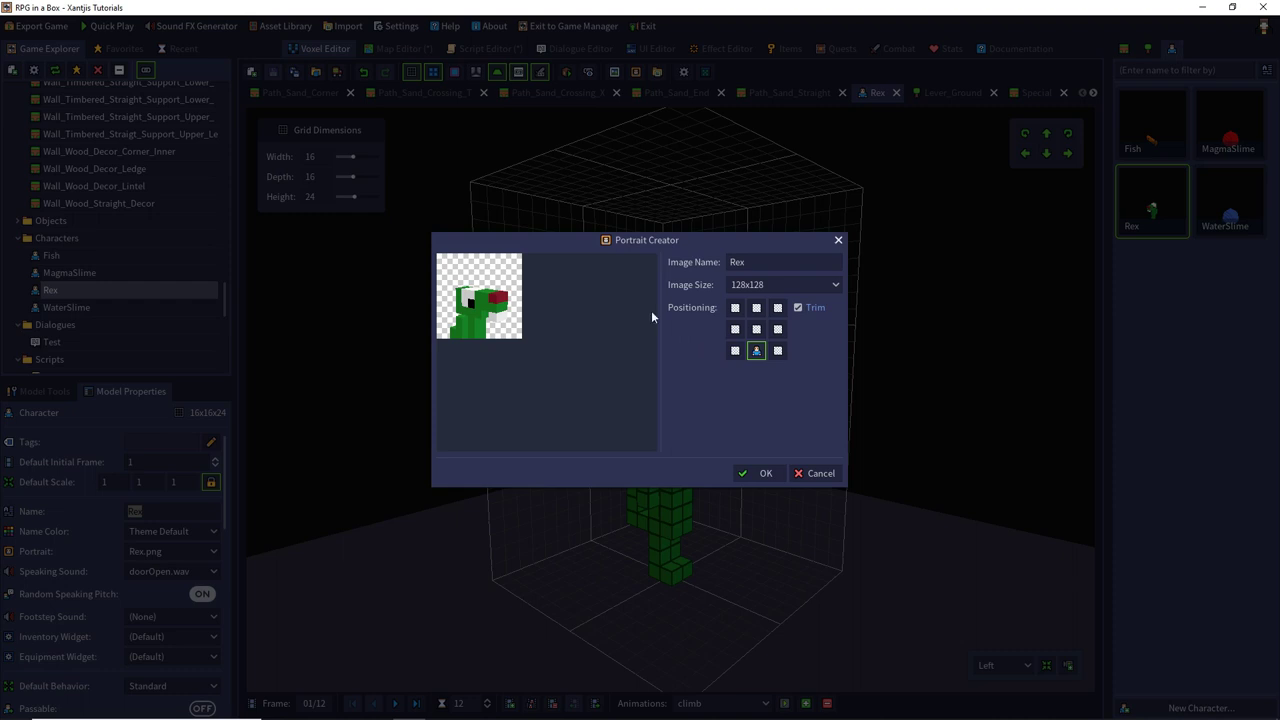
Step: Create the 128x128 portrait image named Rex with centred positioning and trimming disabled, overwriting the existing image
click(756, 329)
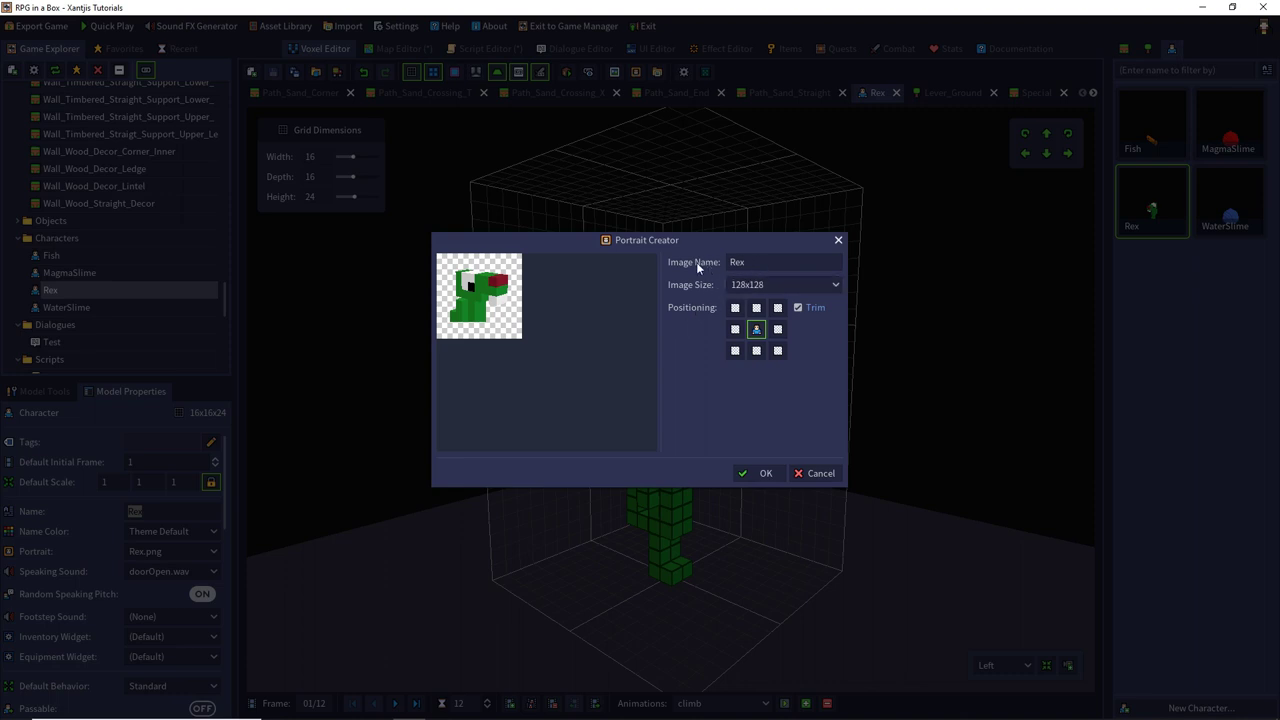
click(748, 286)
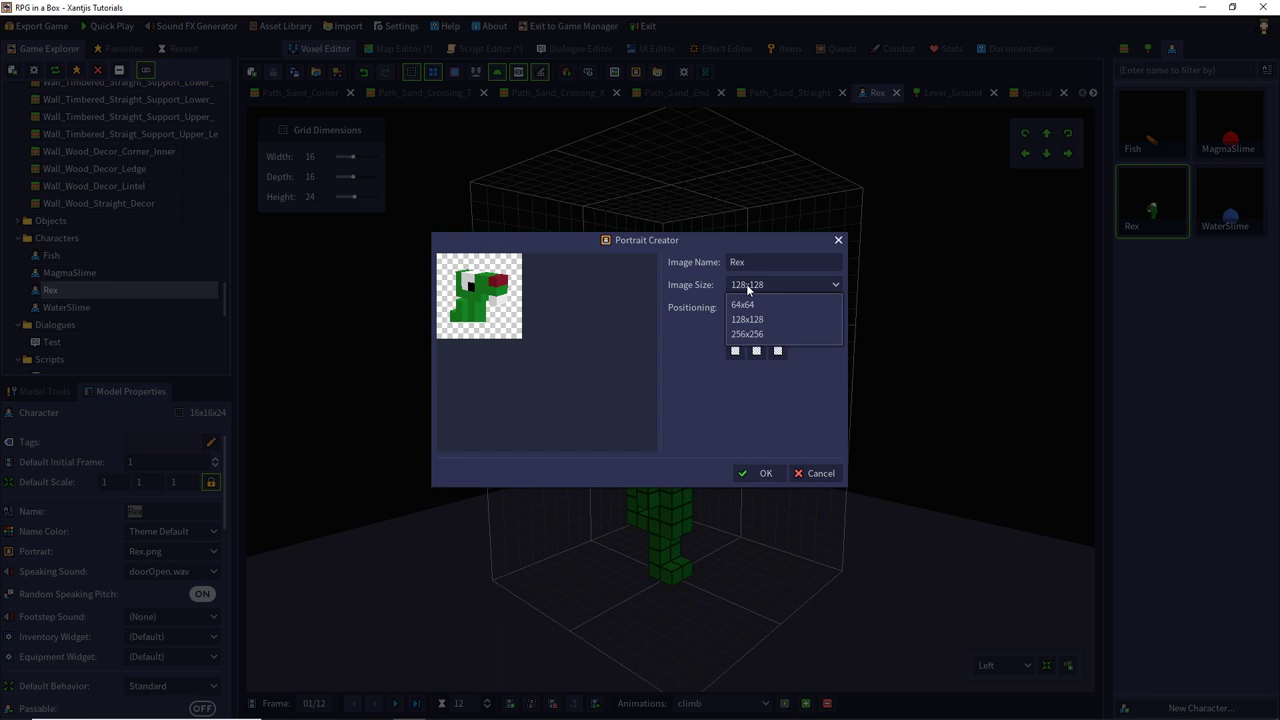
click(748, 288)
click(799, 309)
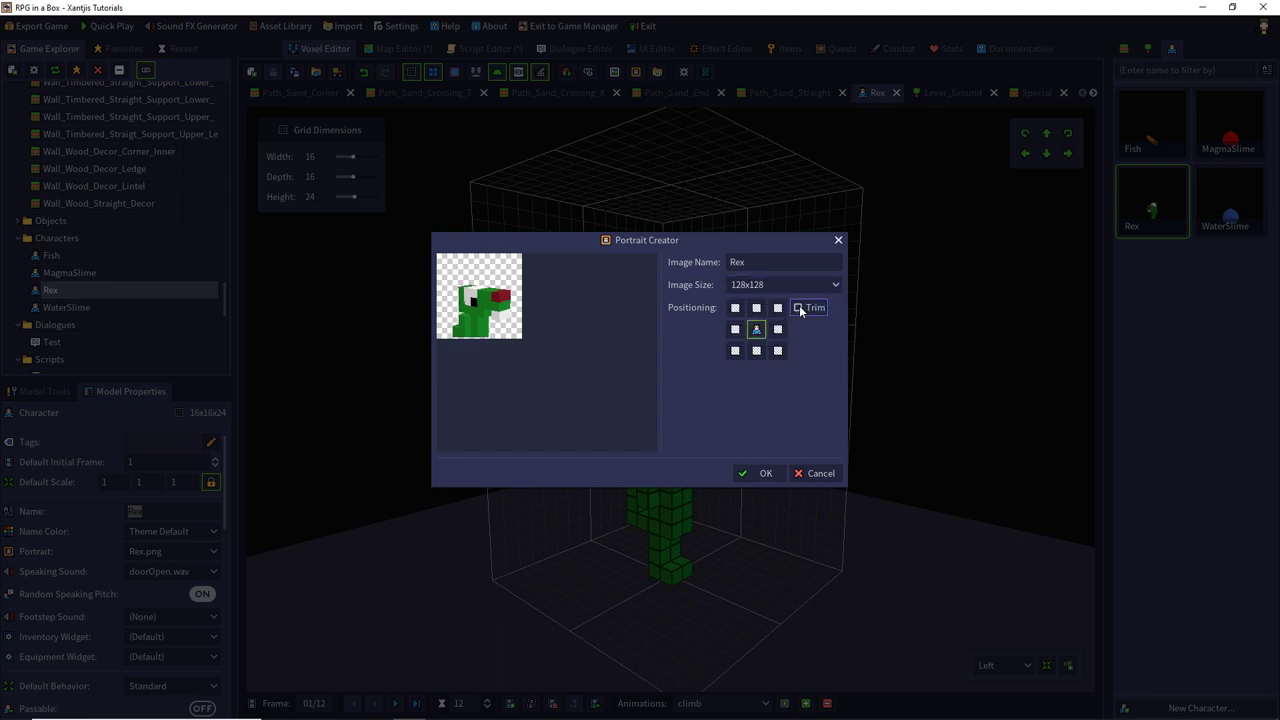
click(799, 309)
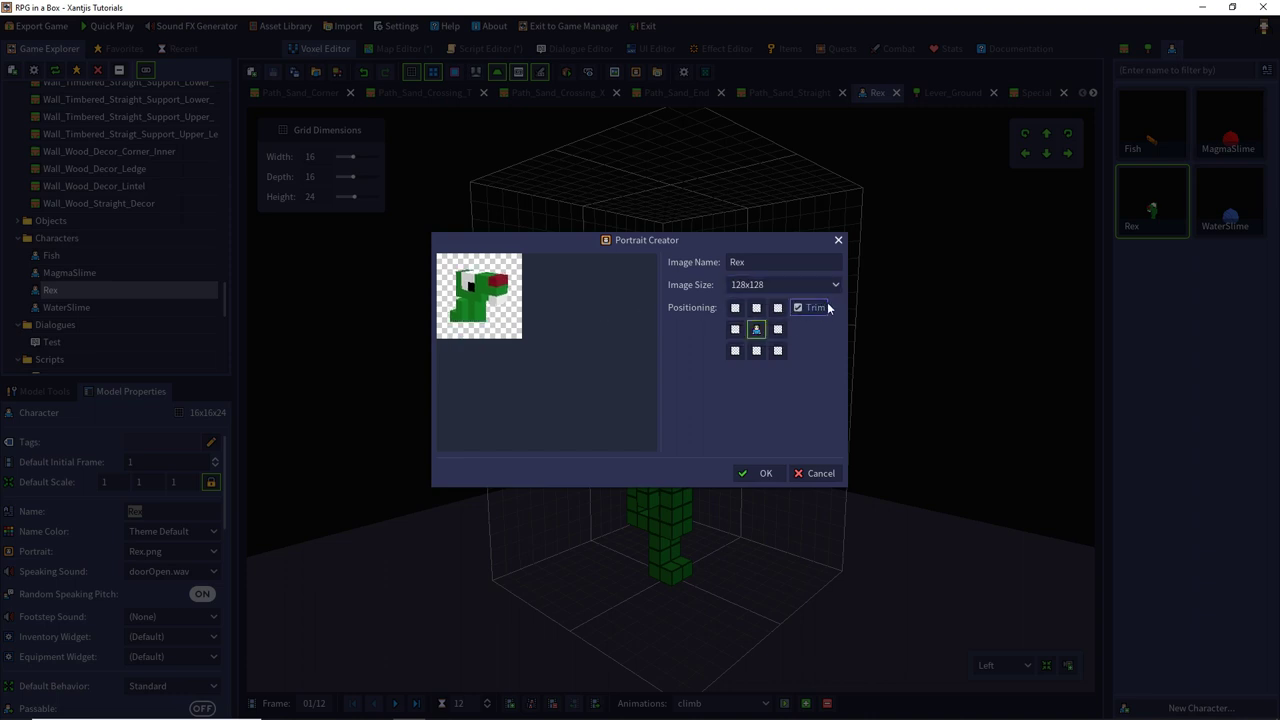
click(798, 309)
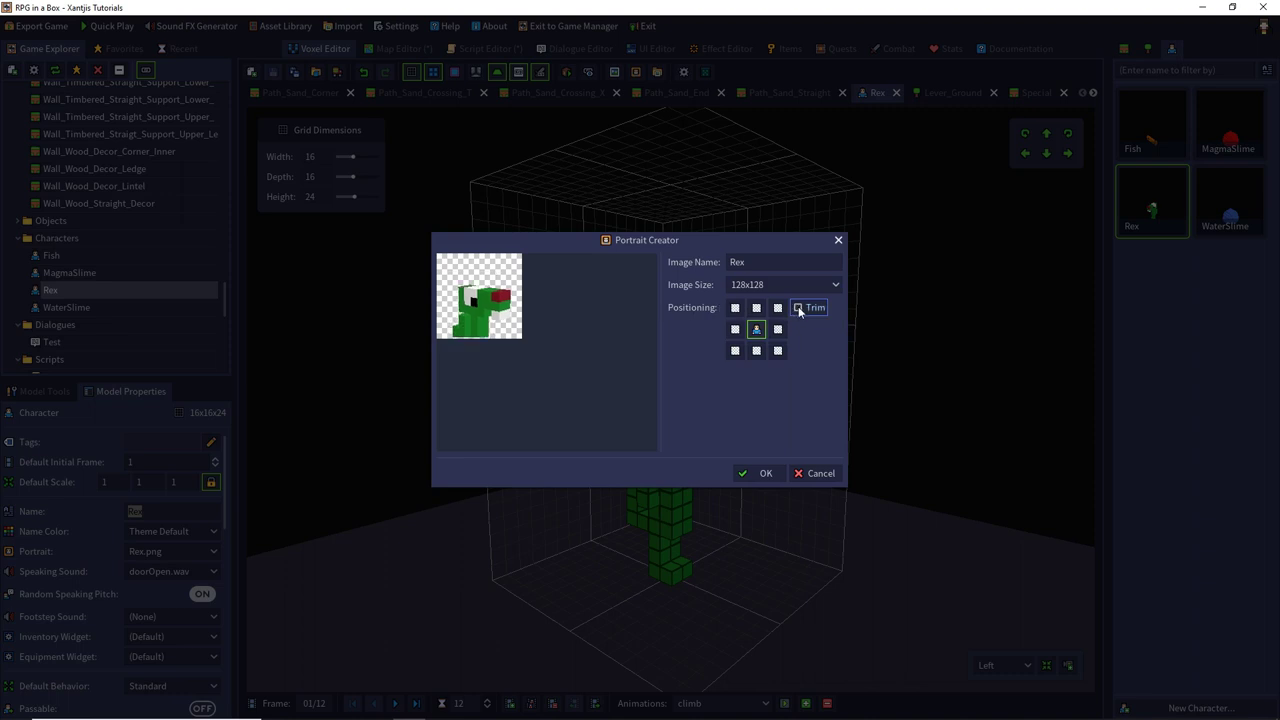
click(762, 476)
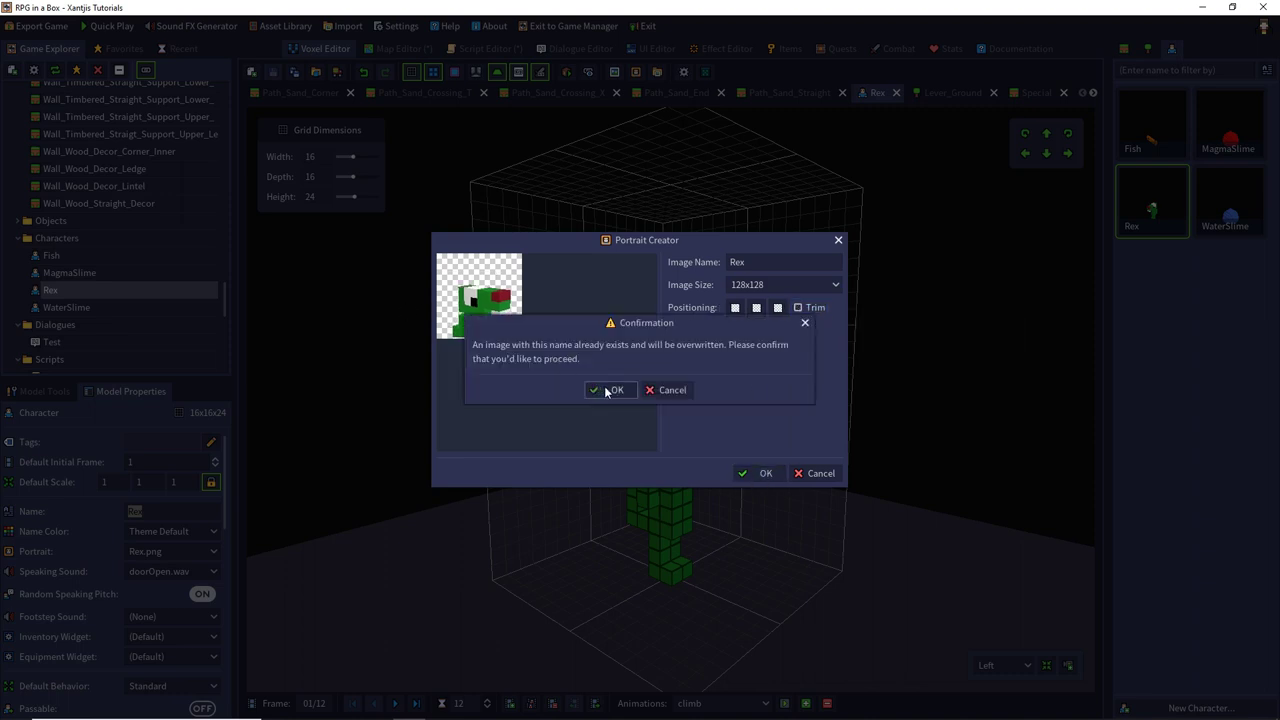
click(617, 391)
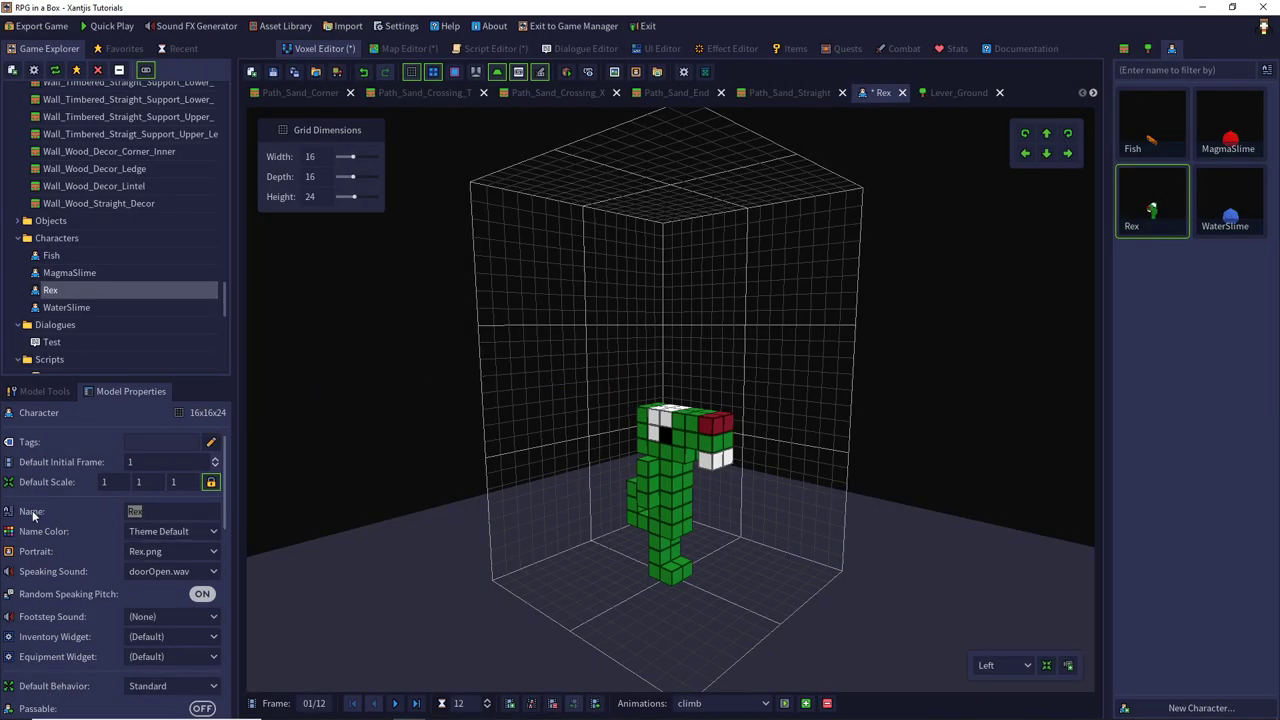
Step: Save the Rex character model and return to the PutPlayerBack script
click(161, 511)
key(ctrl+s)
click(397, 50)
click(480, 50)
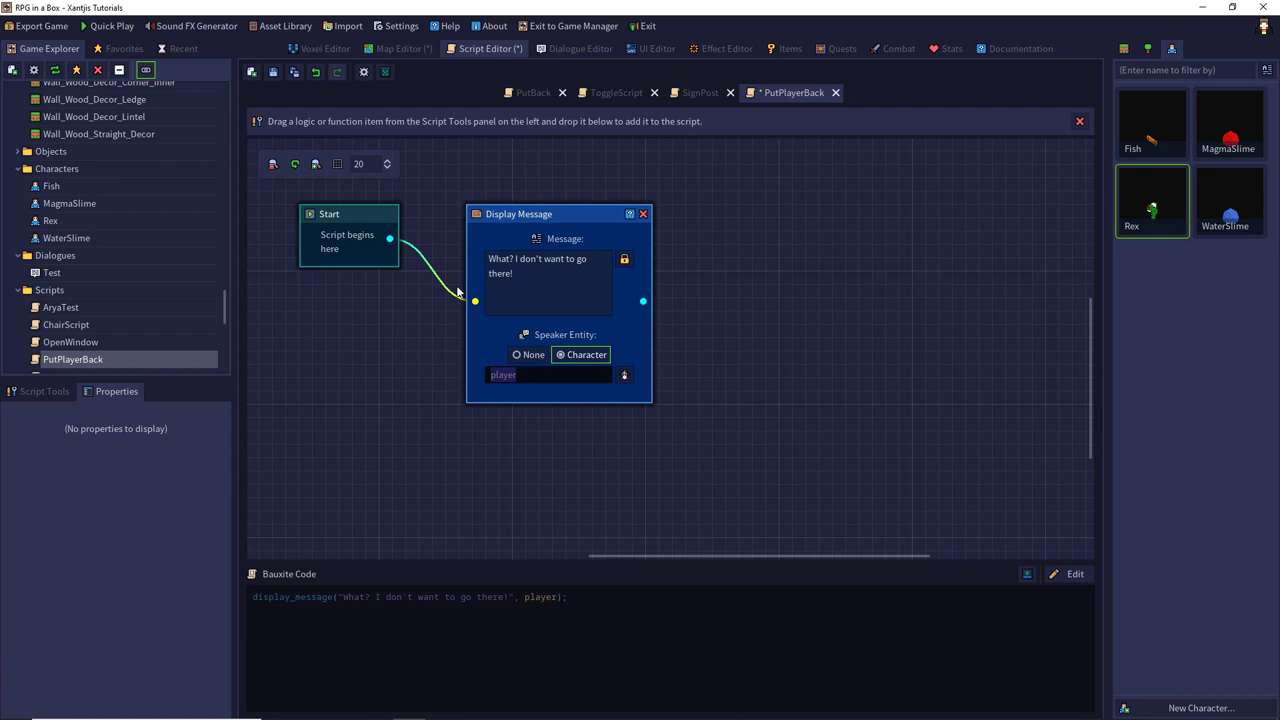
Step: Find the Put Player function and add it to the script after the Display Message node
click(42, 392)
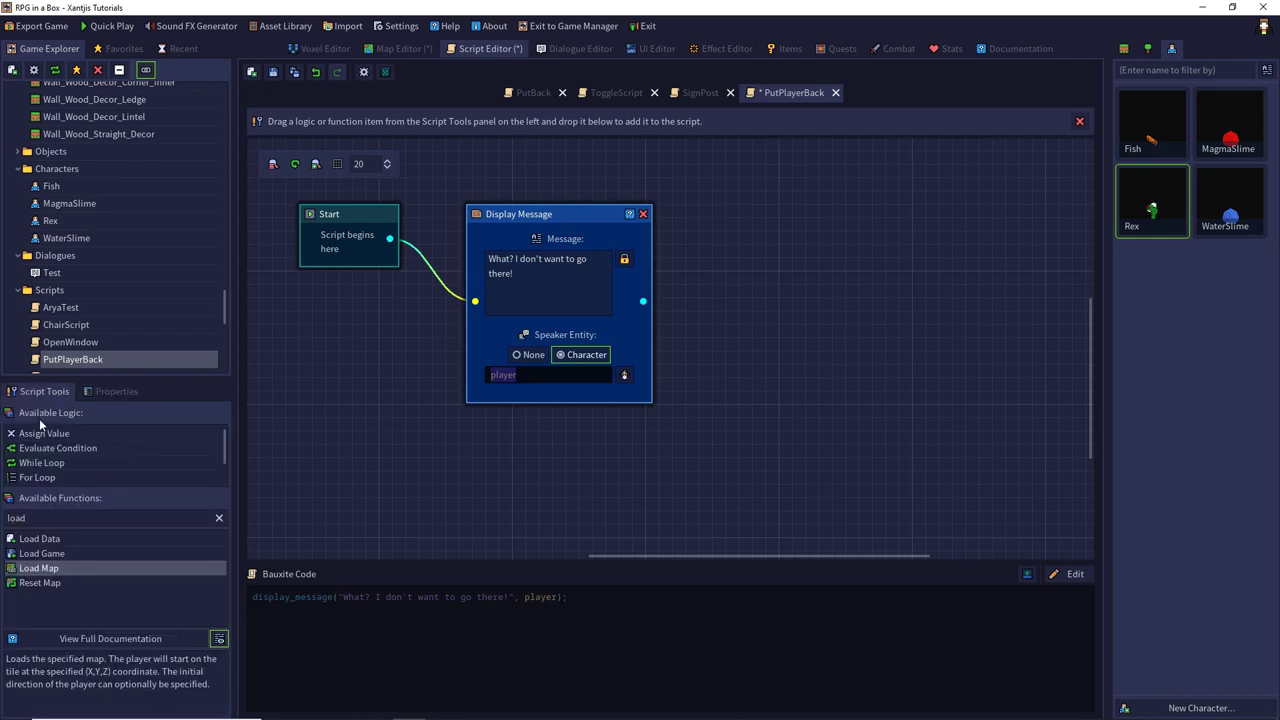
click(219, 517)
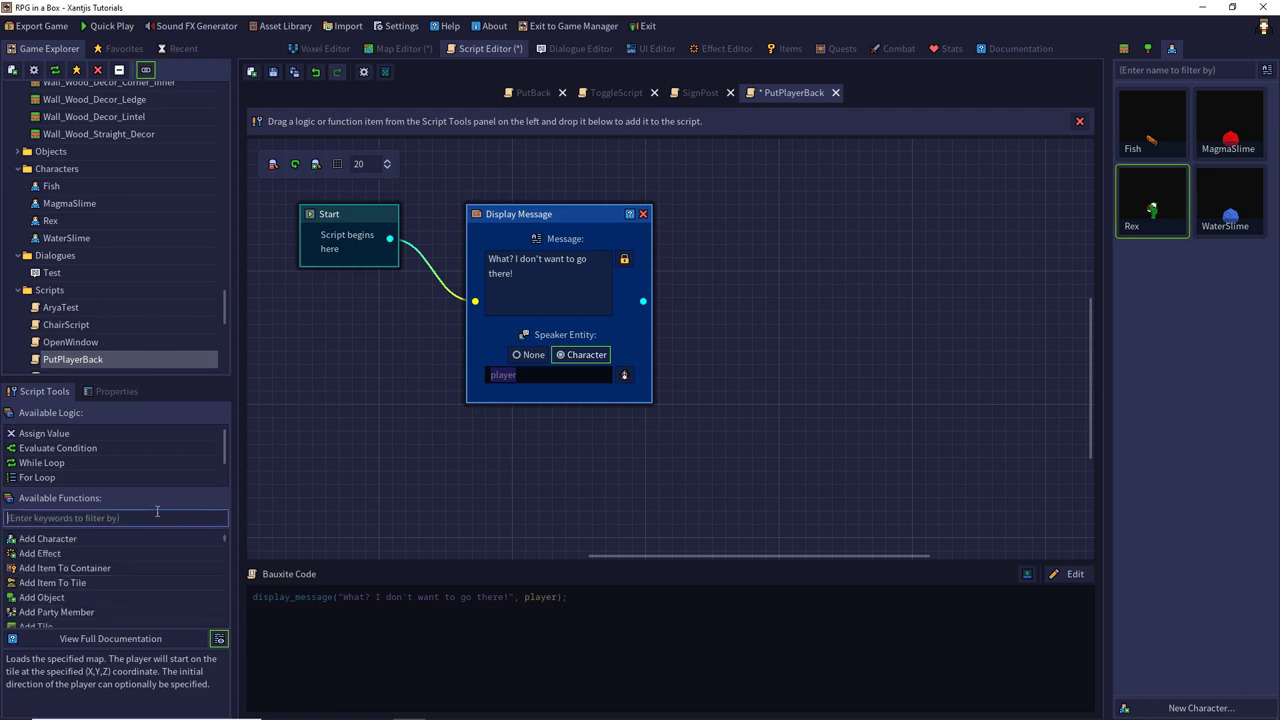
text(put)
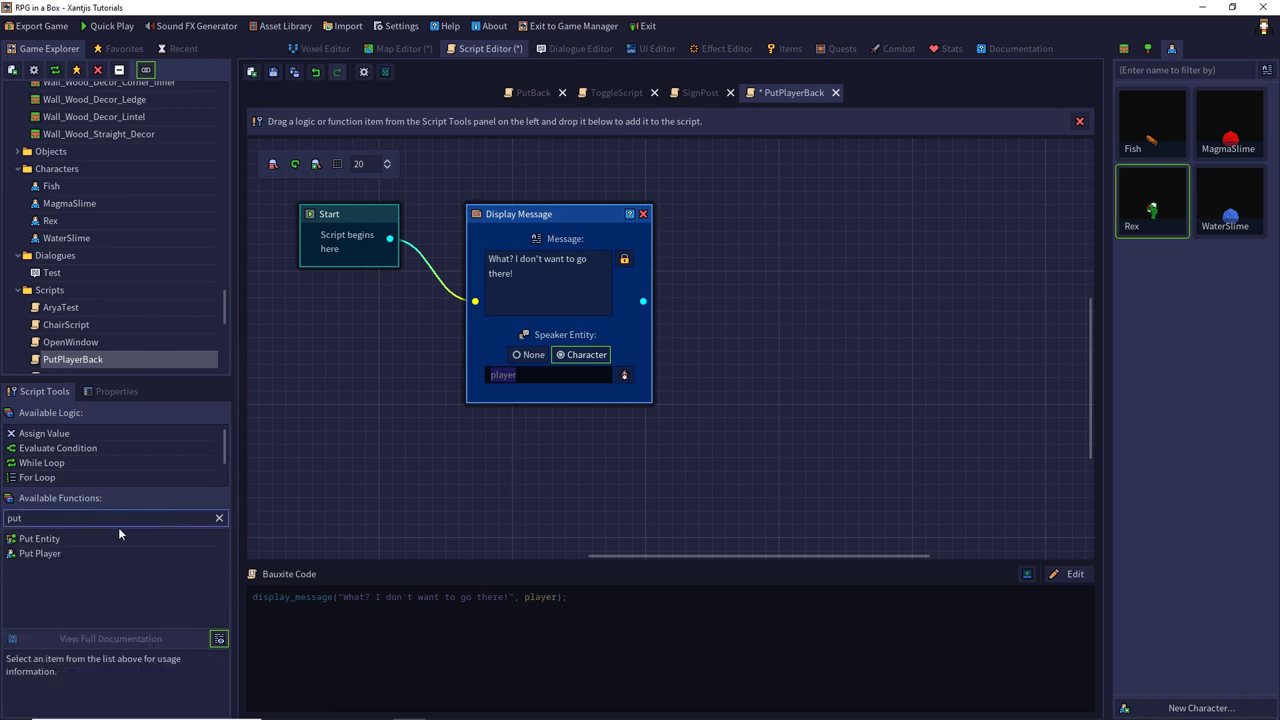
drag(40, 553, 775, 233)
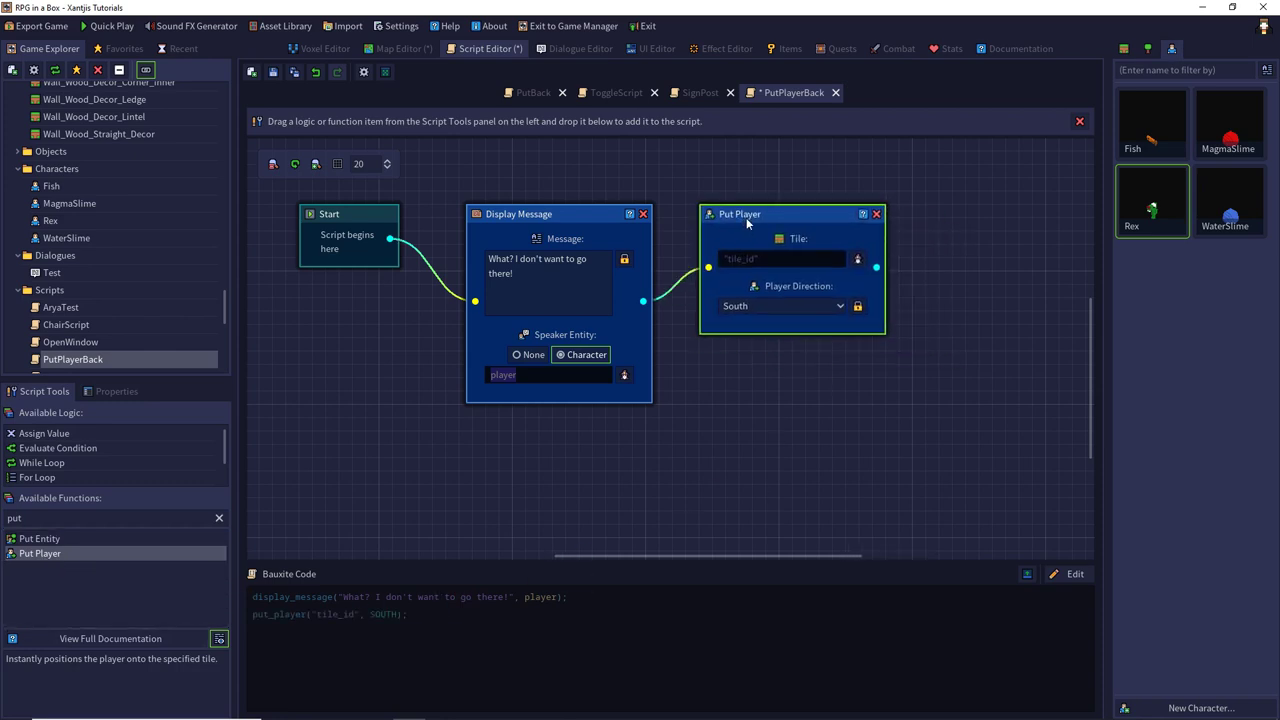
drag(741, 218, 753, 216)
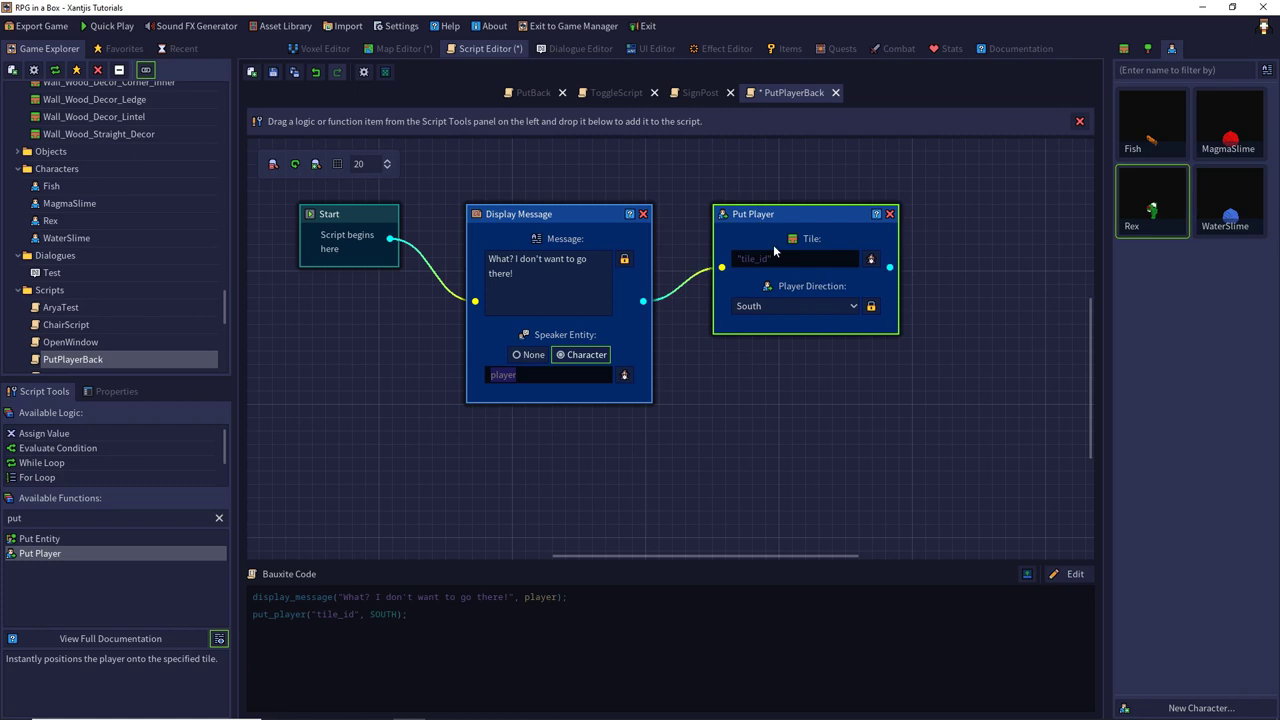
Step: Look up the Character page in the documentation and read through its scripting properties down to the tile properties
click(629, 214)
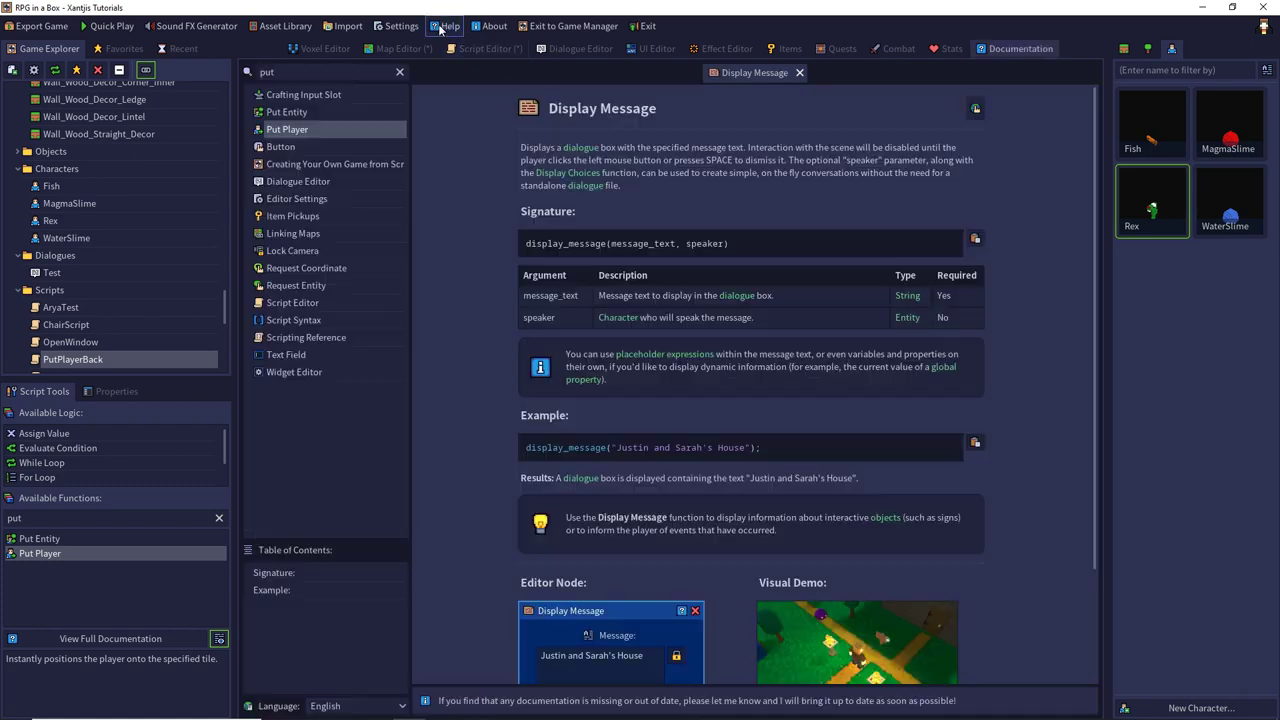
double_click(335, 72)
text(char)
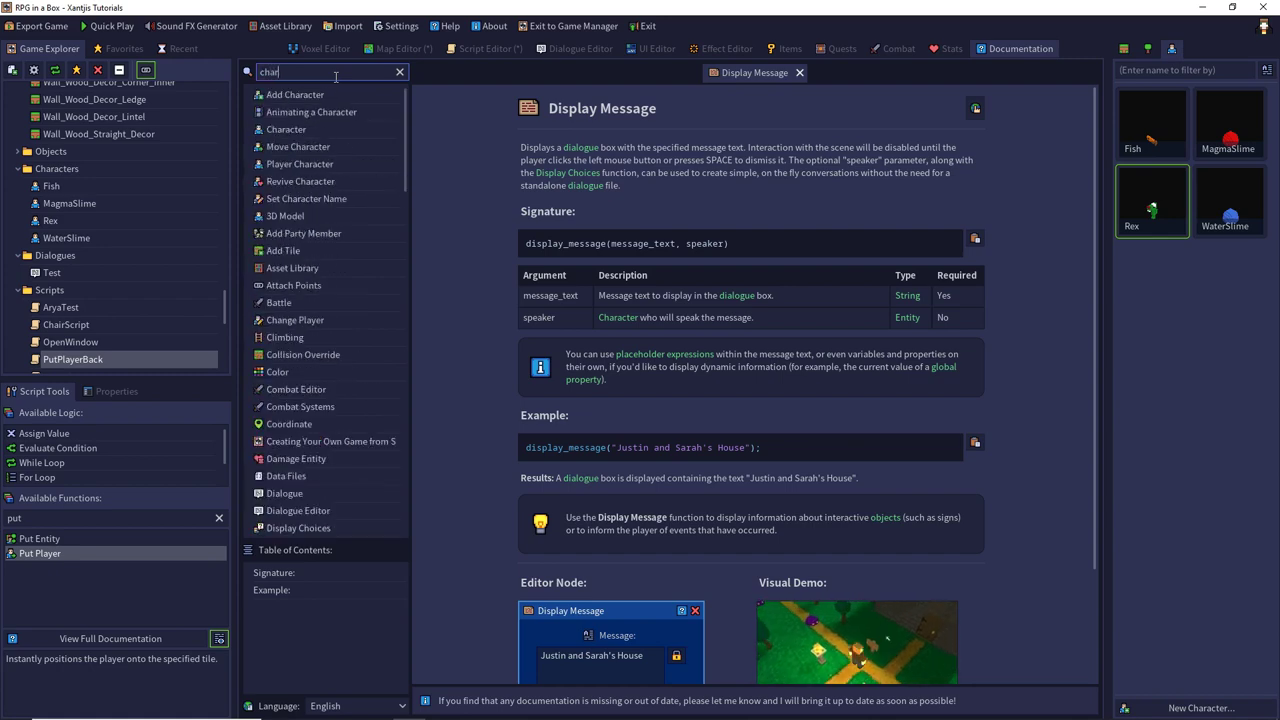
click(288, 131)
scroll(620, 321, down, 10)
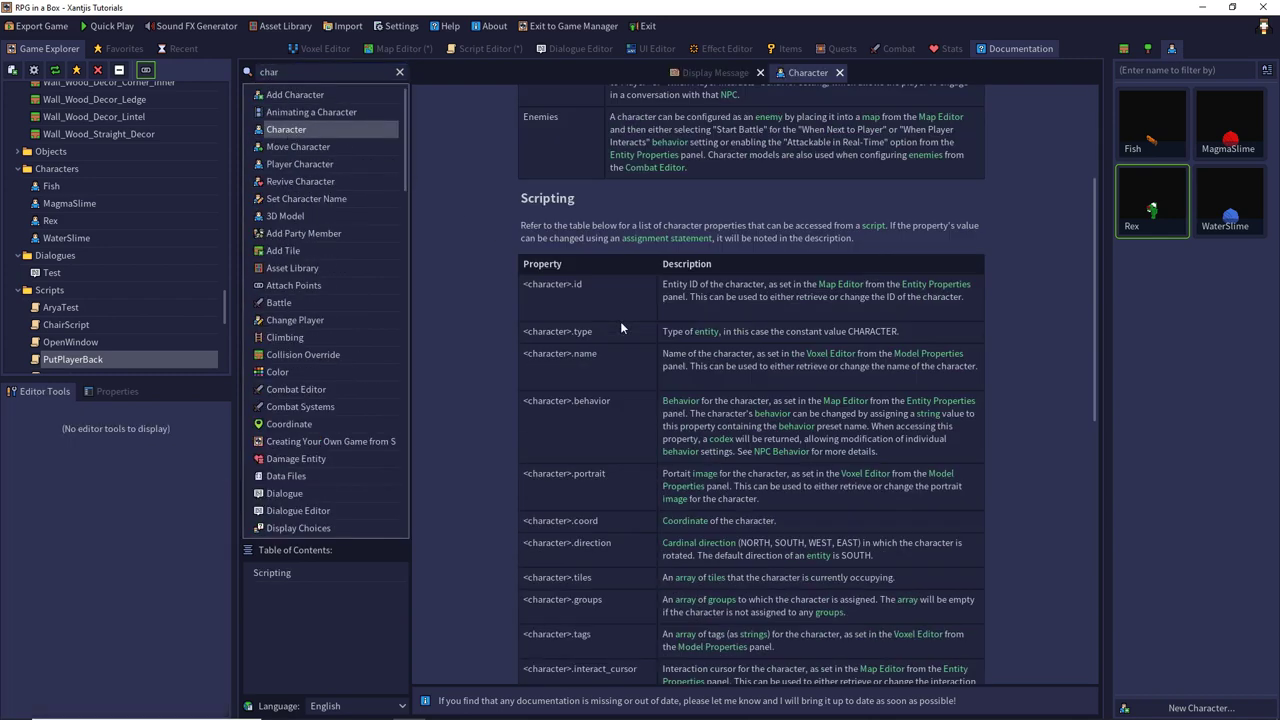
scroll(620, 328, down, 8)
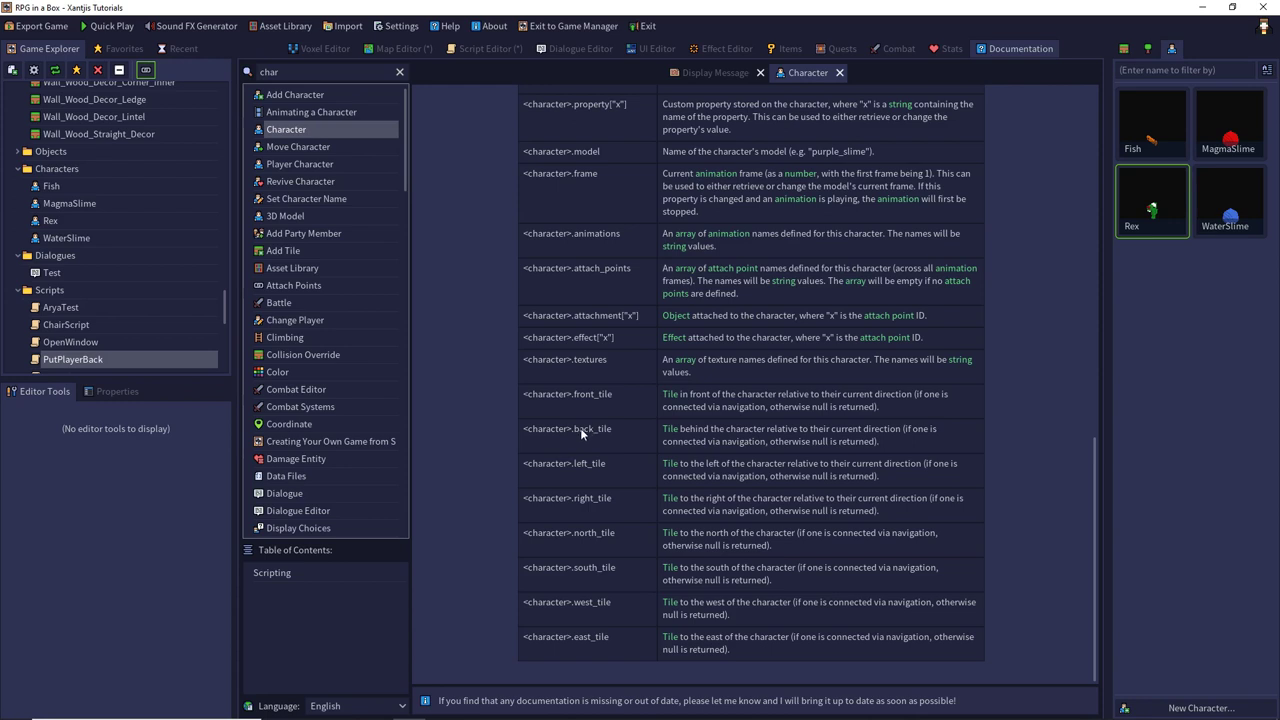
Step: Inspect the Special tile at the pillar's base and the adjacent grass tile on the map, with the navigation paths shown
click(404, 52)
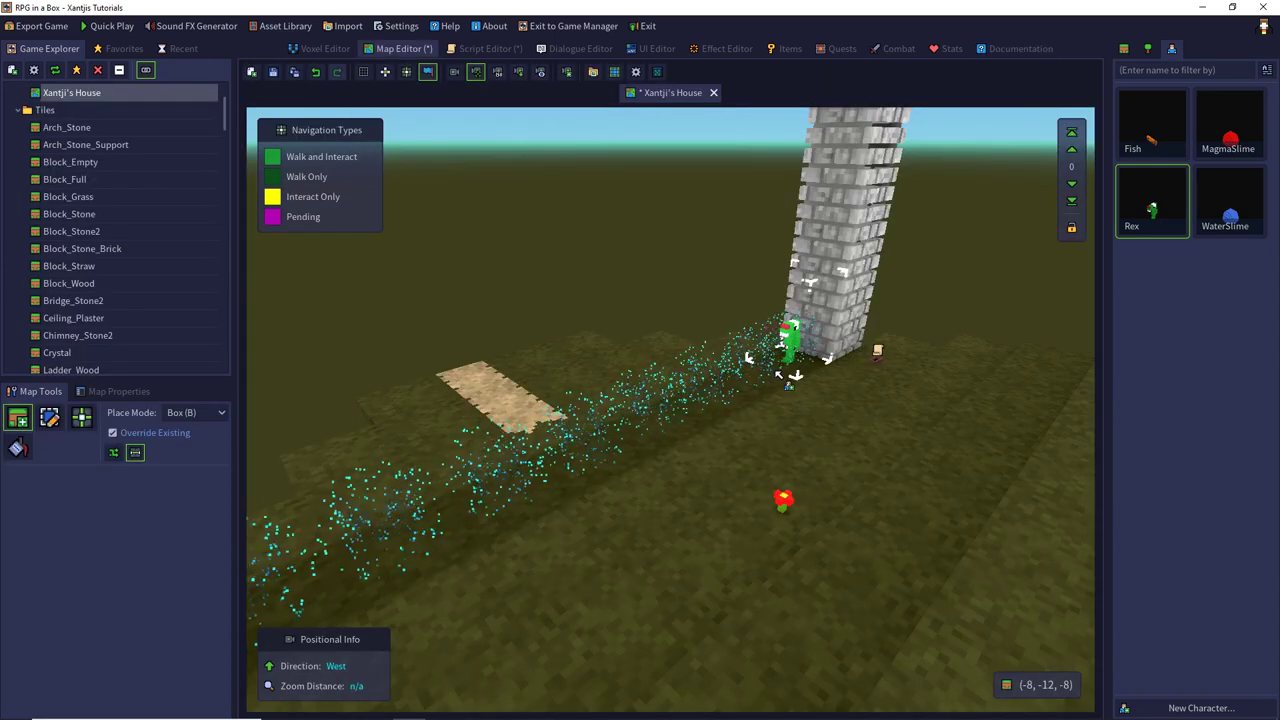
key(2)
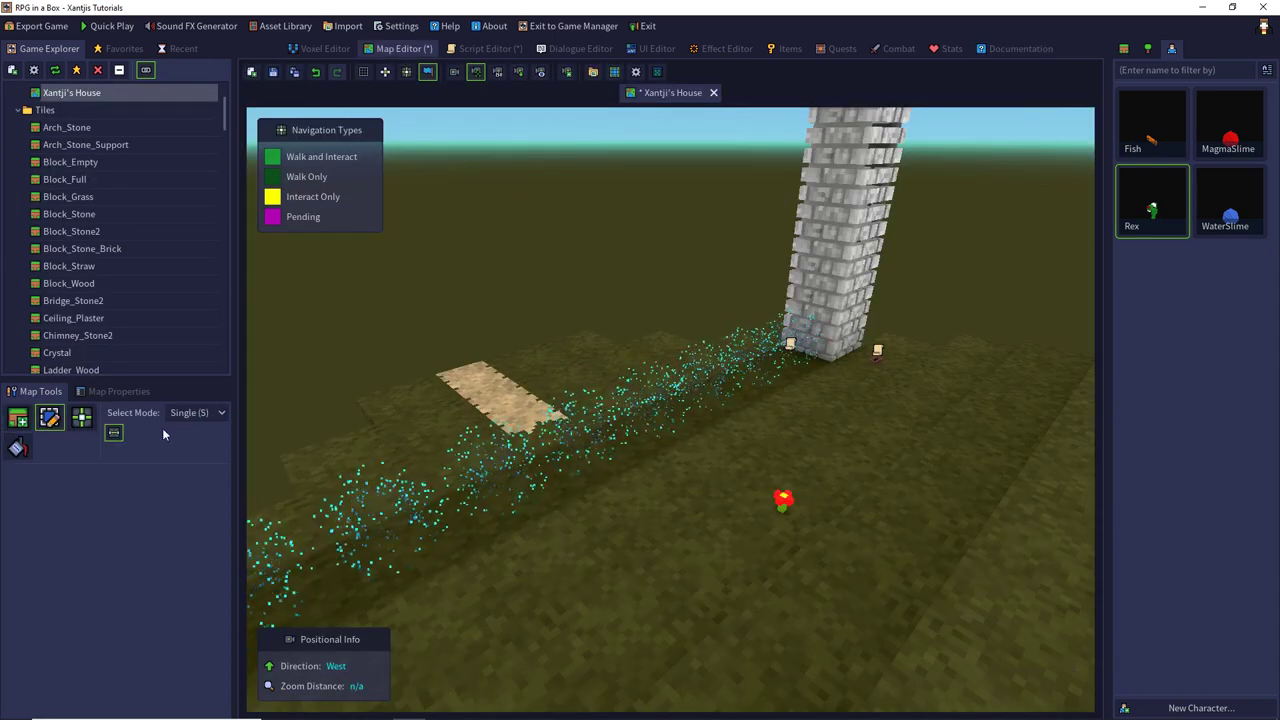
click(790, 362)
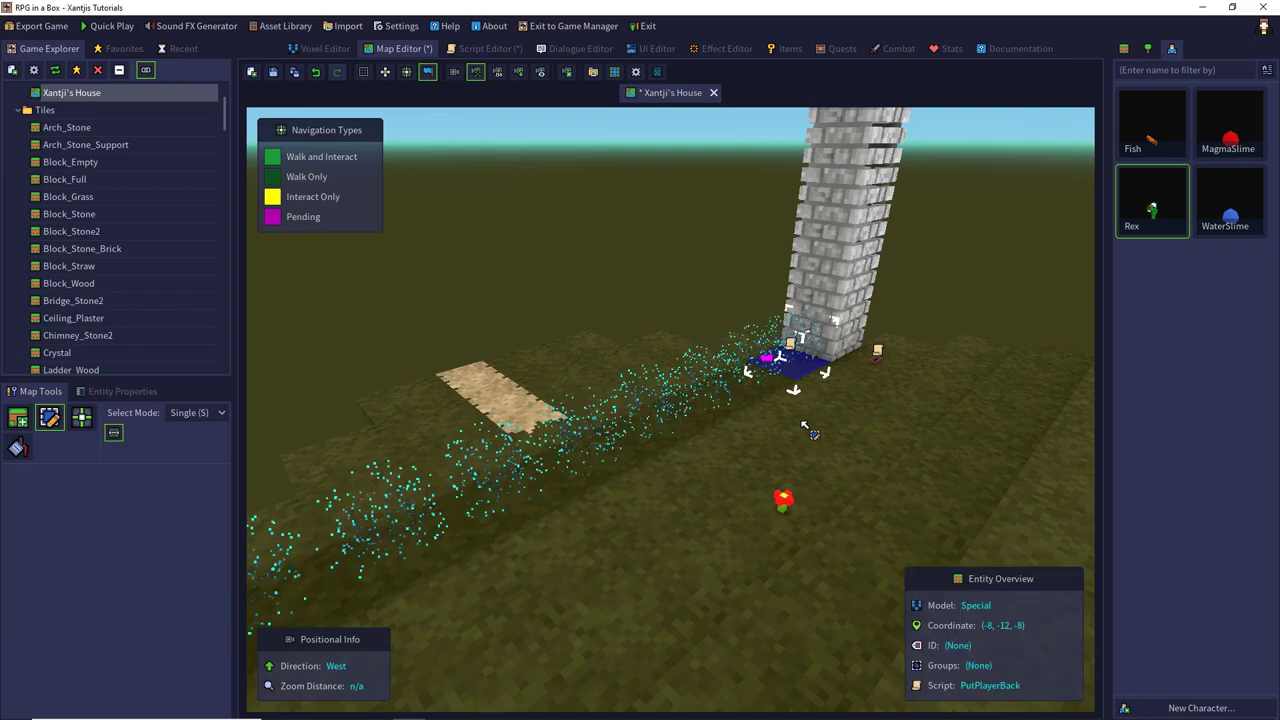
click(848, 386)
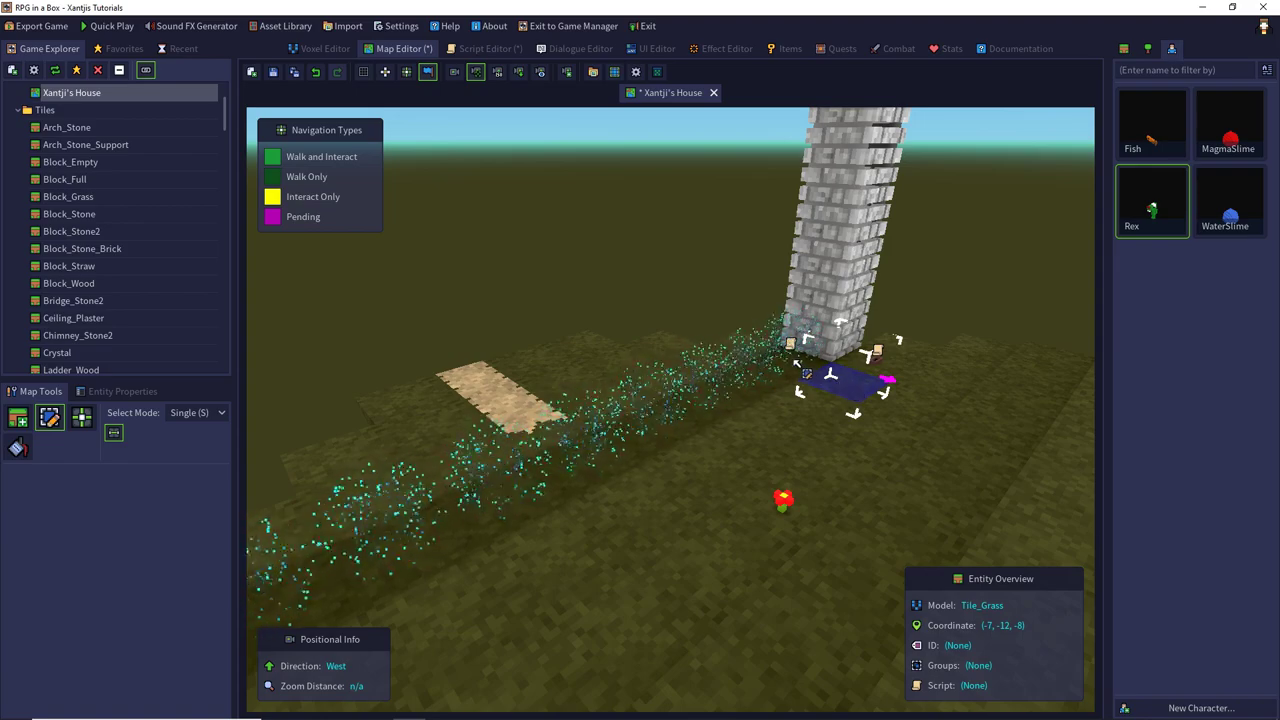
click(806, 373)
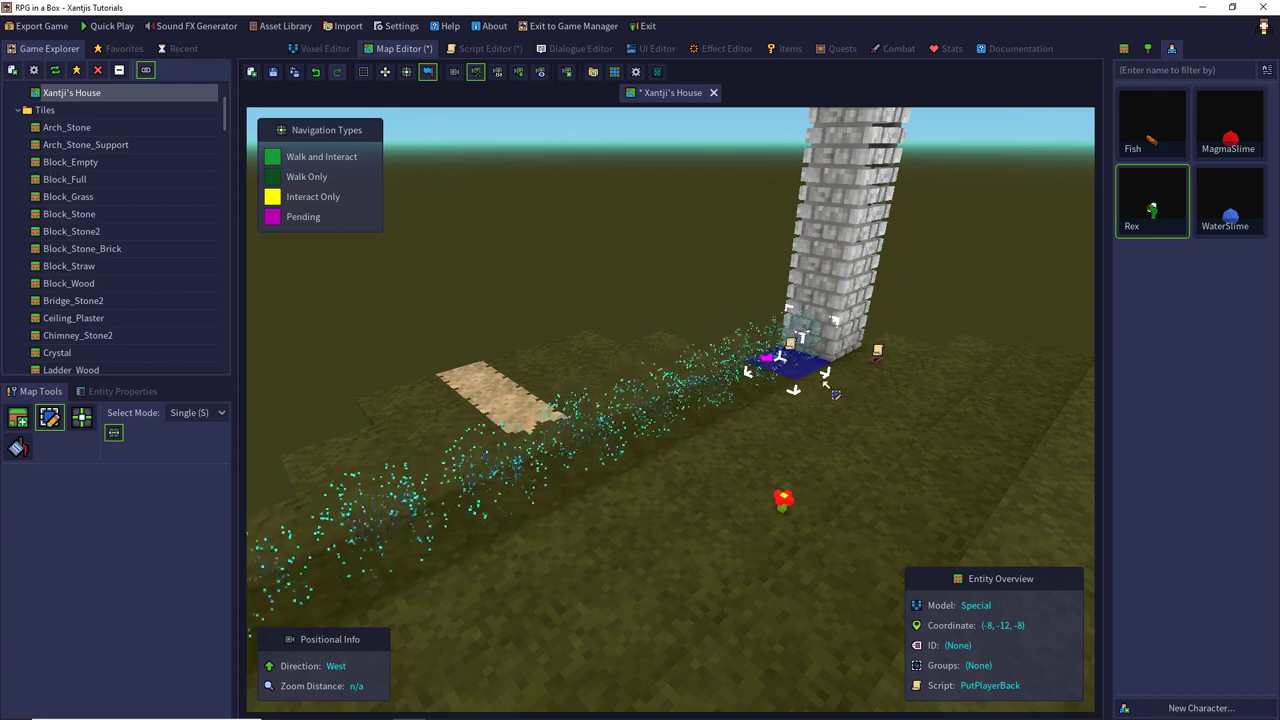
click(406, 72)
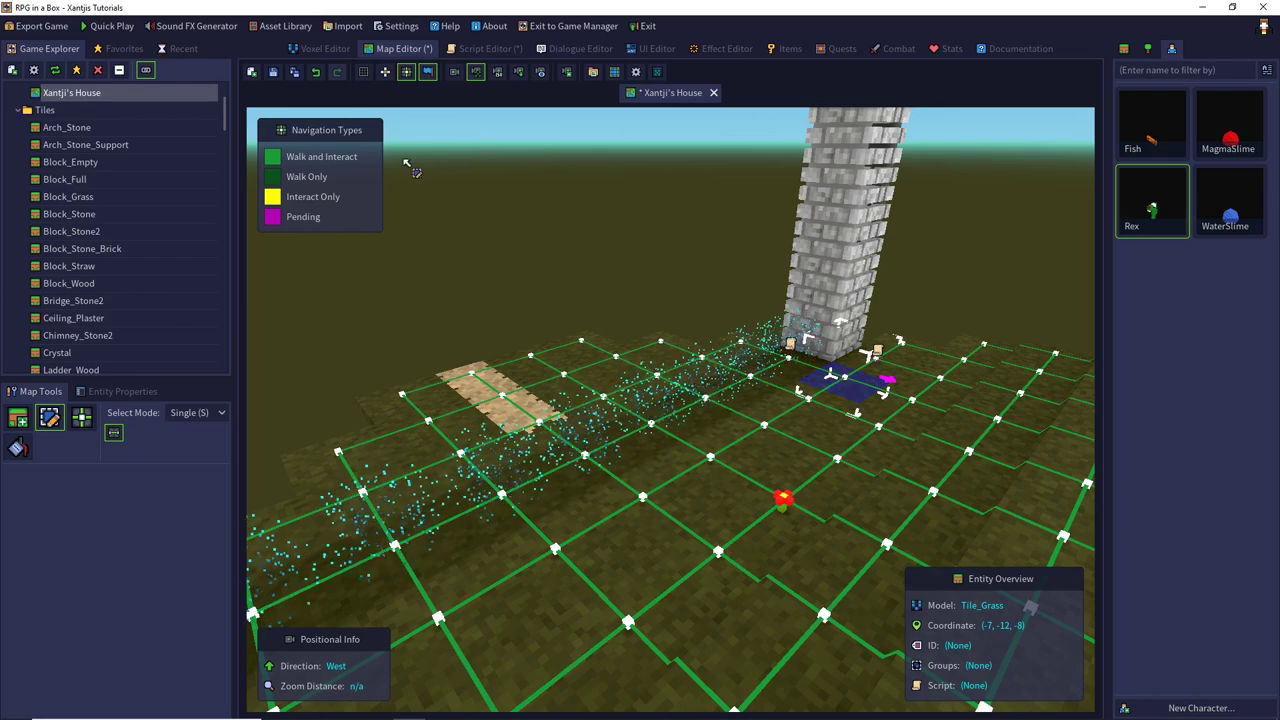
Step: Set the tile of the Put Player node to the expression player.back_tile in the PutPlayerBack script
click(485, 48)
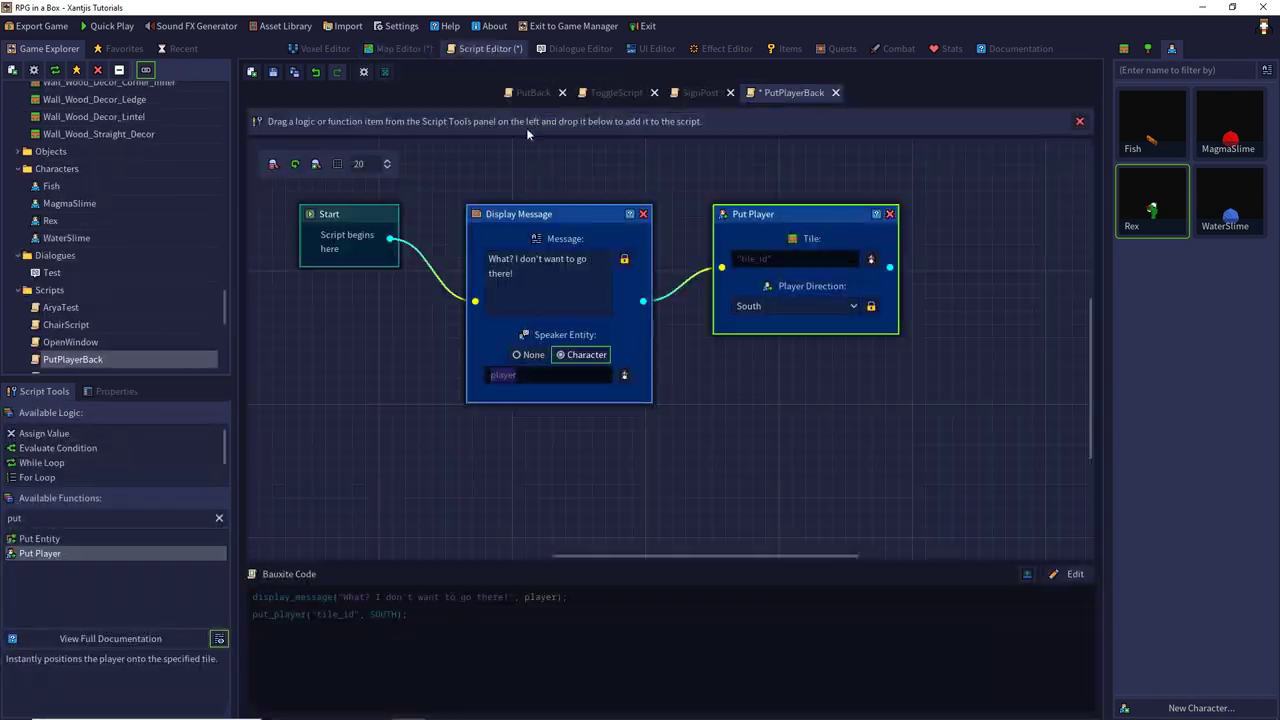
click(870, 259)
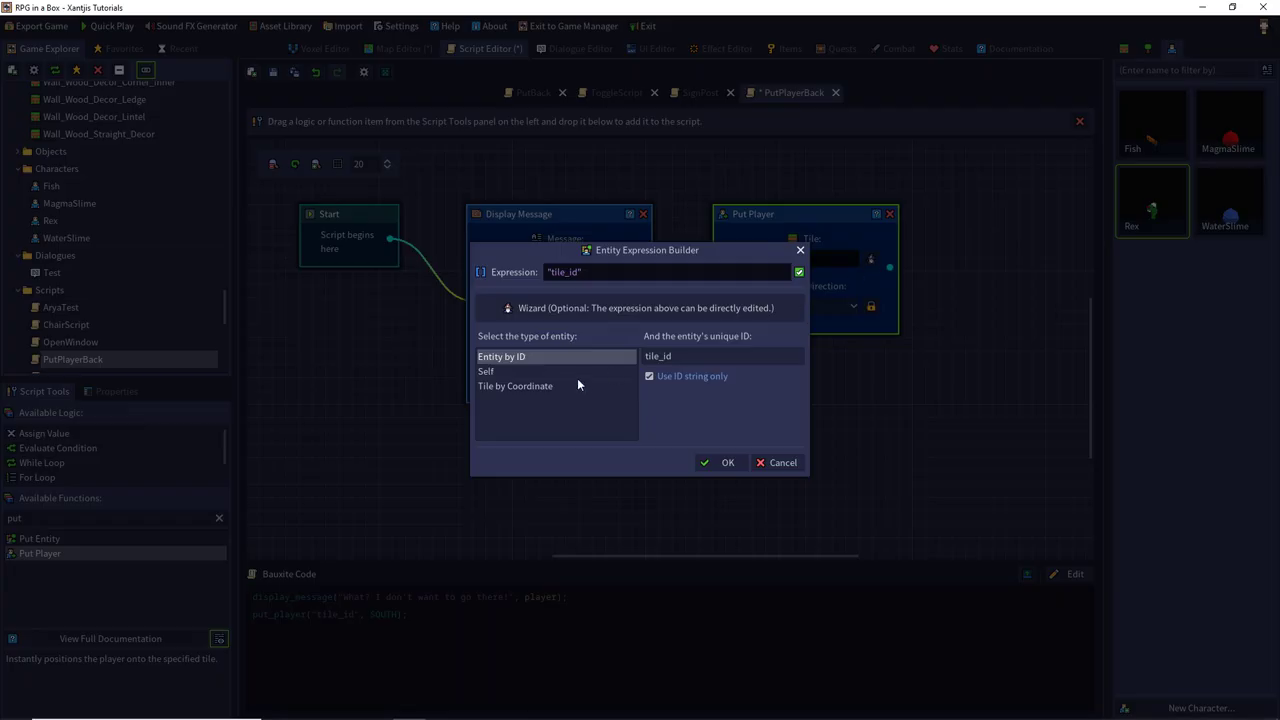
click(506, 370)
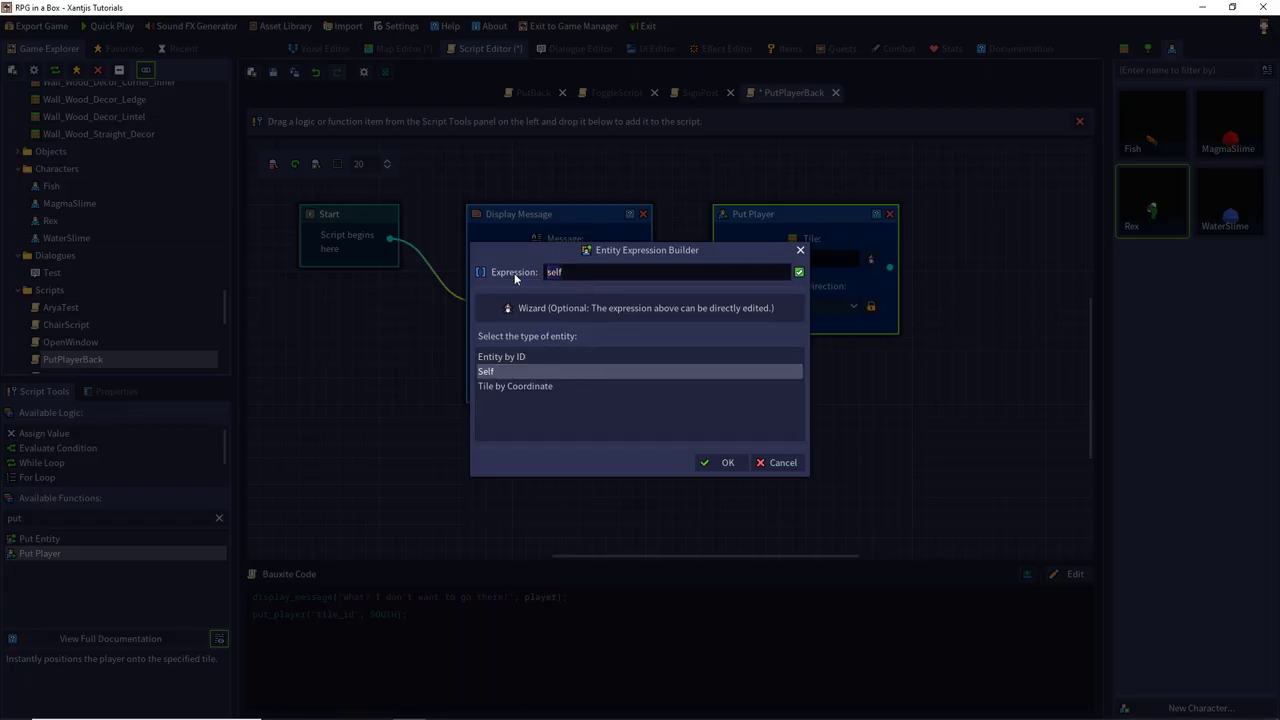
key(ctrl+a)
text(player.back_)
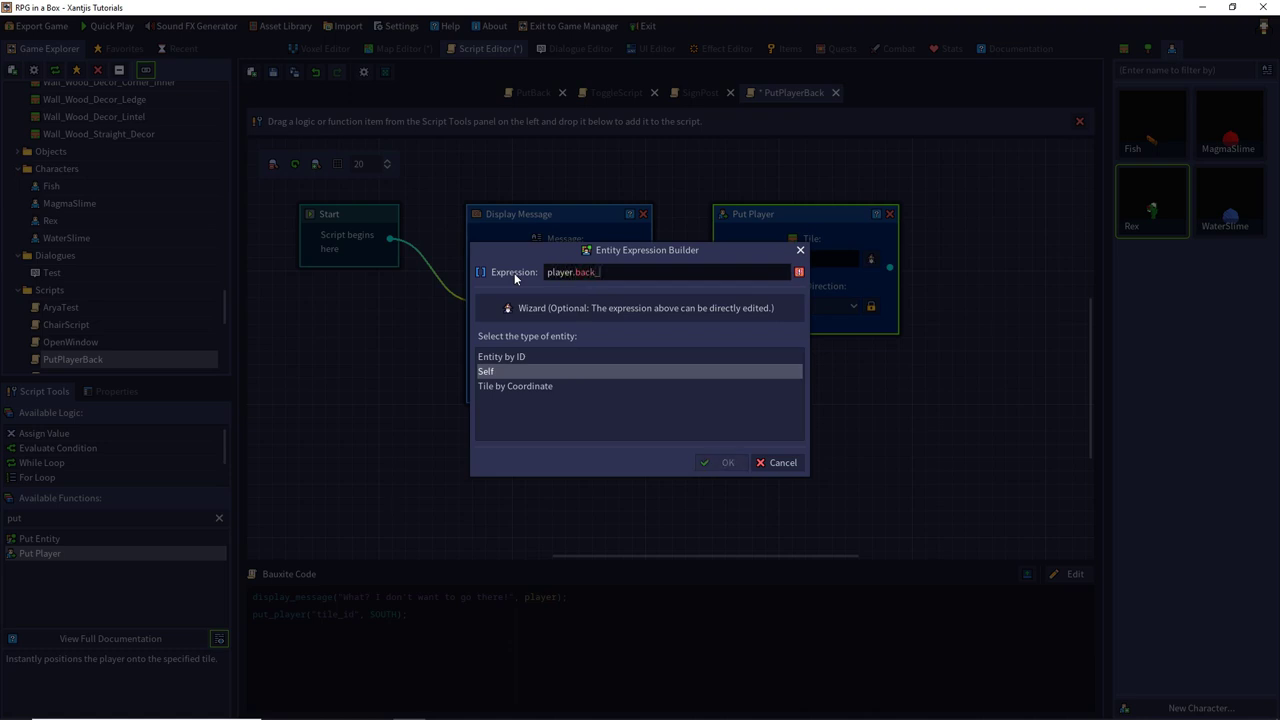
text(tile)
click(722, 465)
Step: Recheck the character's back_tile entry in the documentation, set the Put Player direction to (No Change), and save the PutPlayerBack script
click(447, 27)
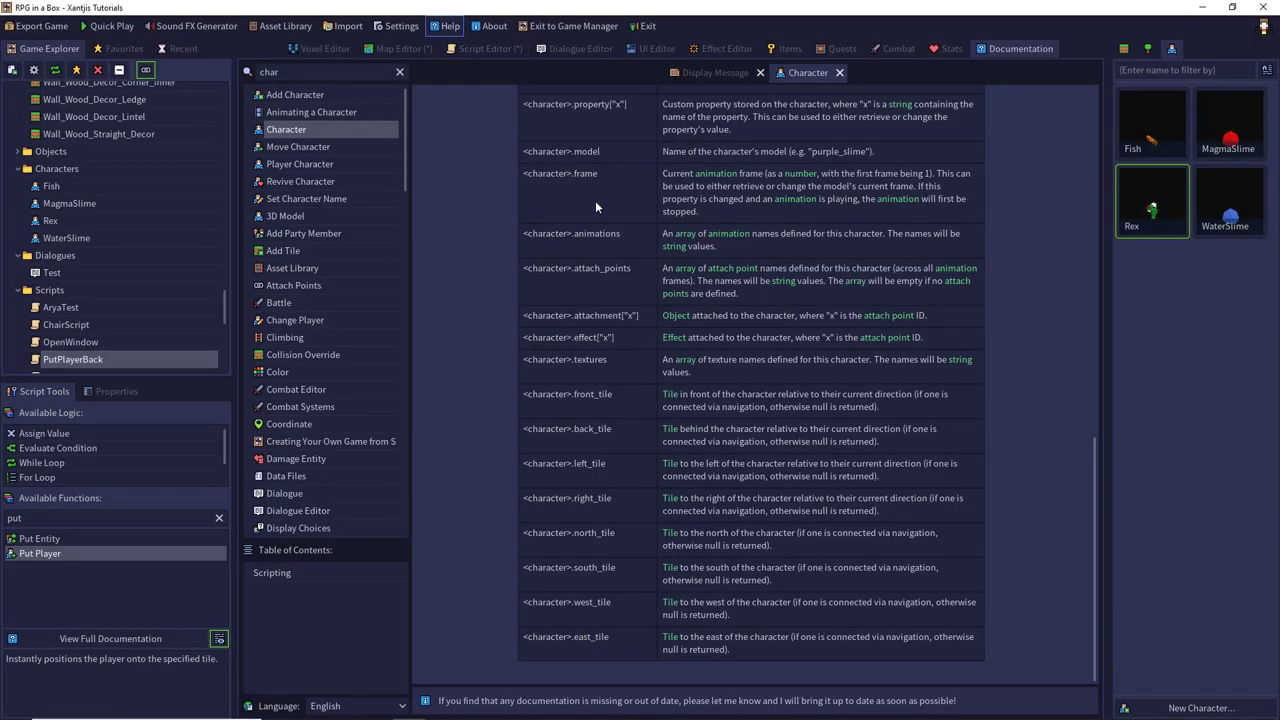
click(488, 49)
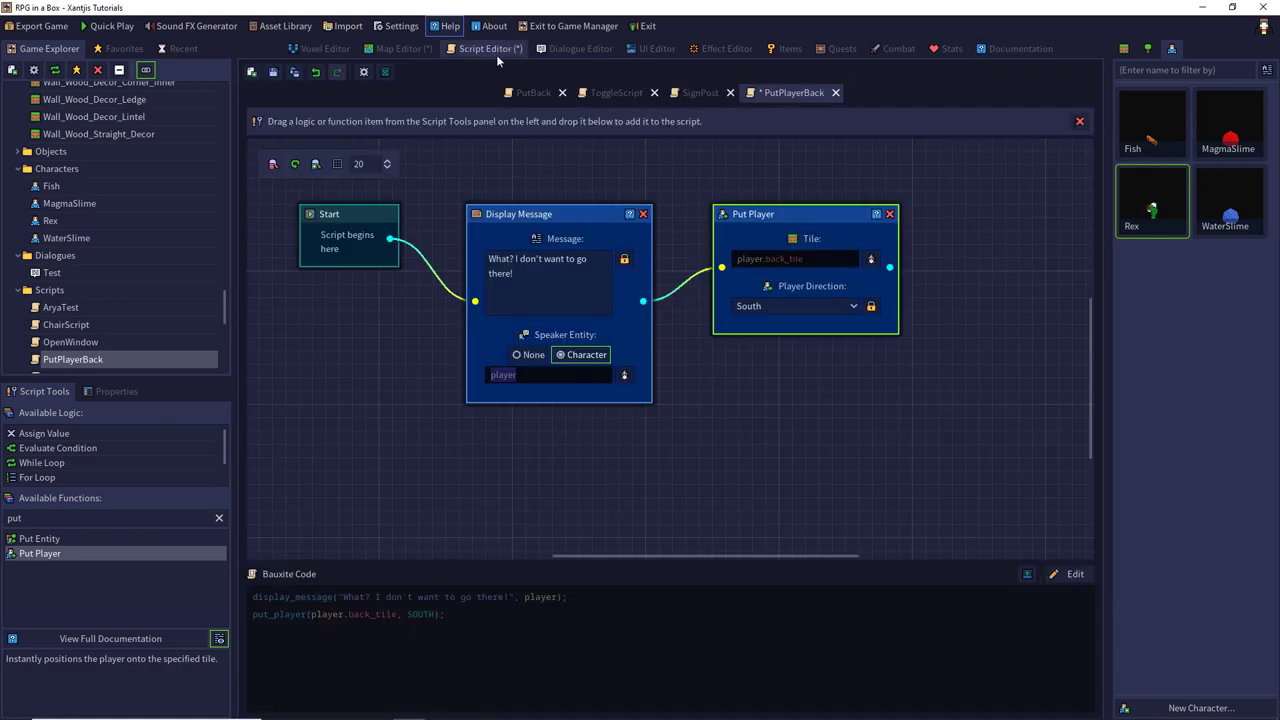
click(770, 303)
click(777, 327)
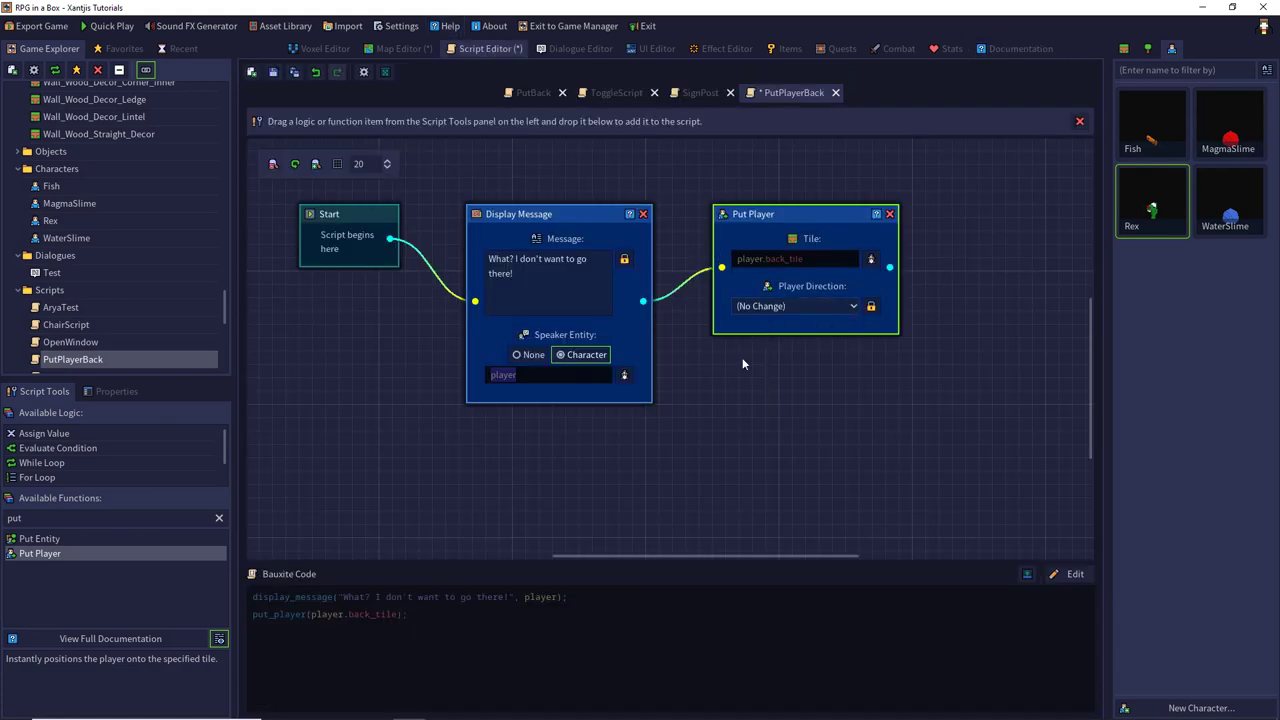
click(273, 72)
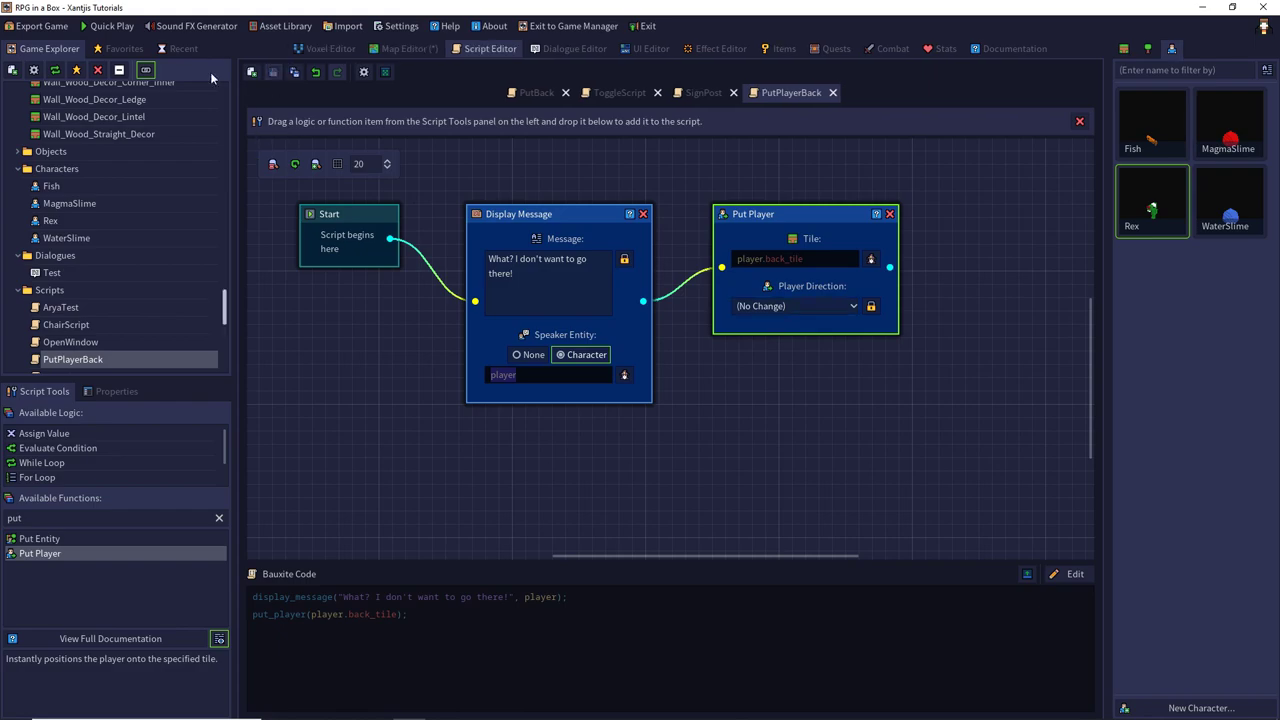
Step: Assign the PutPlayerBack script to the map-edge Special tile at (-8, -11, -8), next to the one at the pillar's base
click(387, 50)
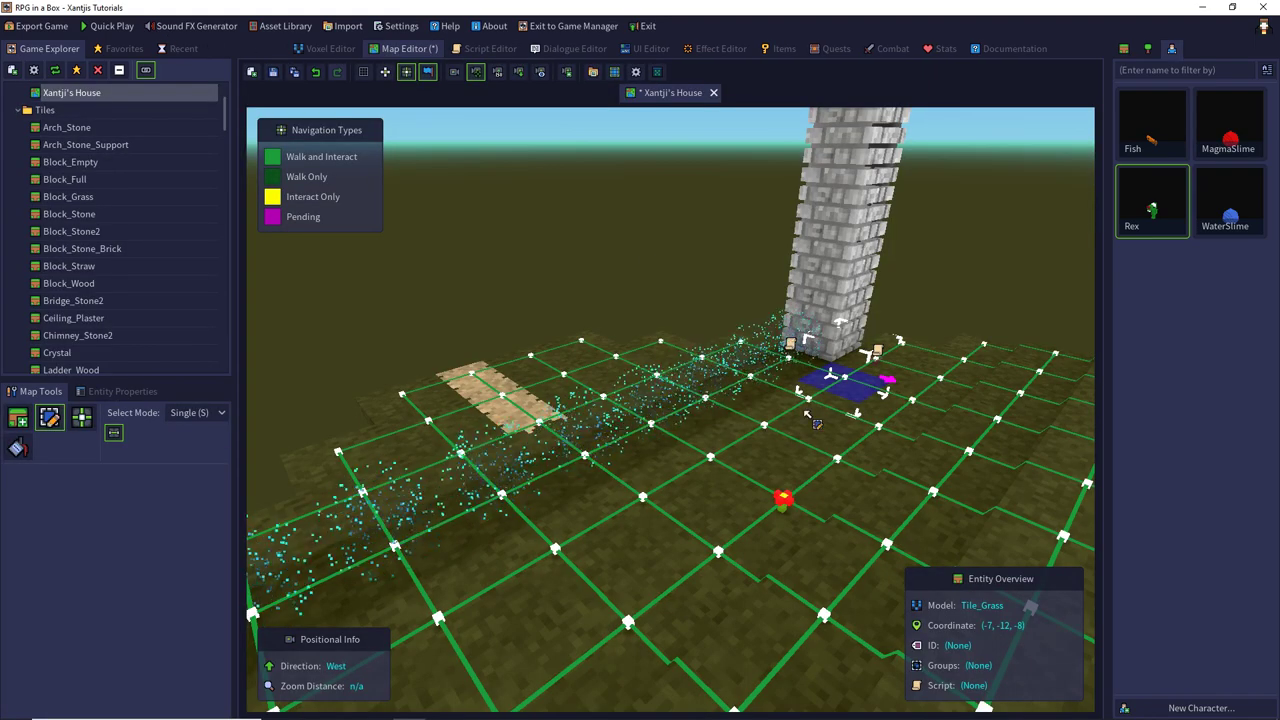
click(140, 392)
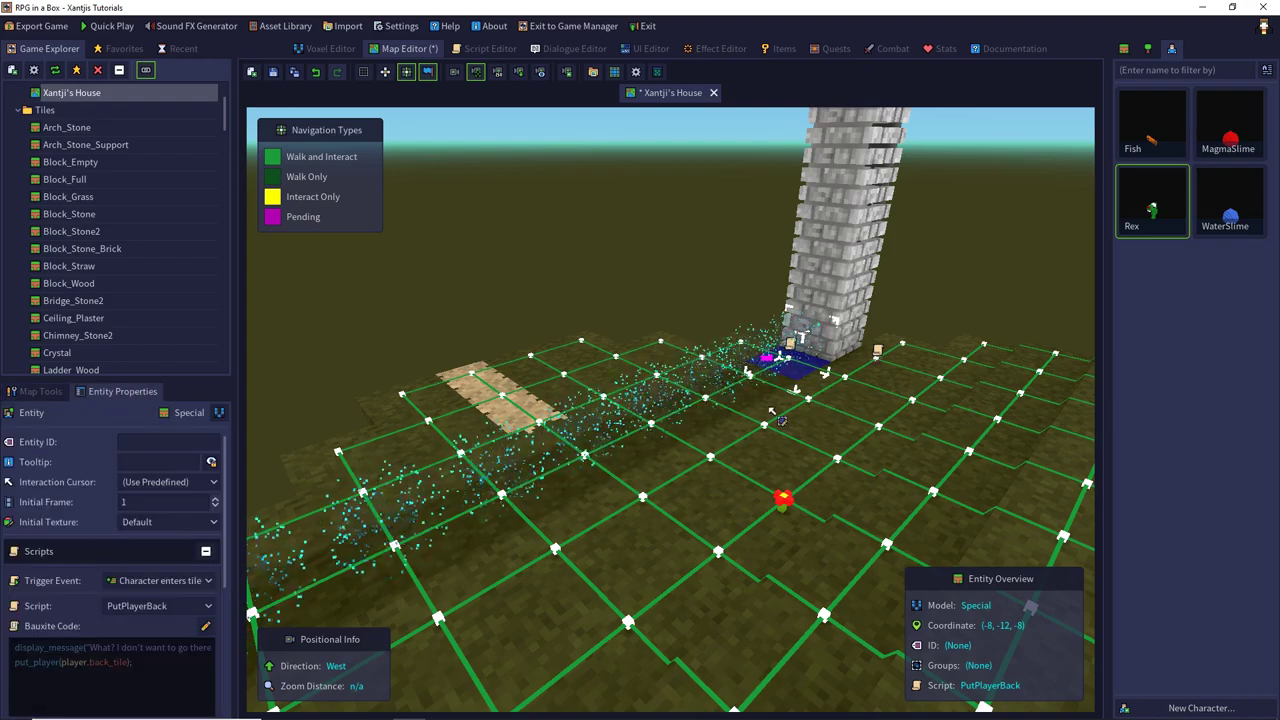
key(Right)
click(152, 606)
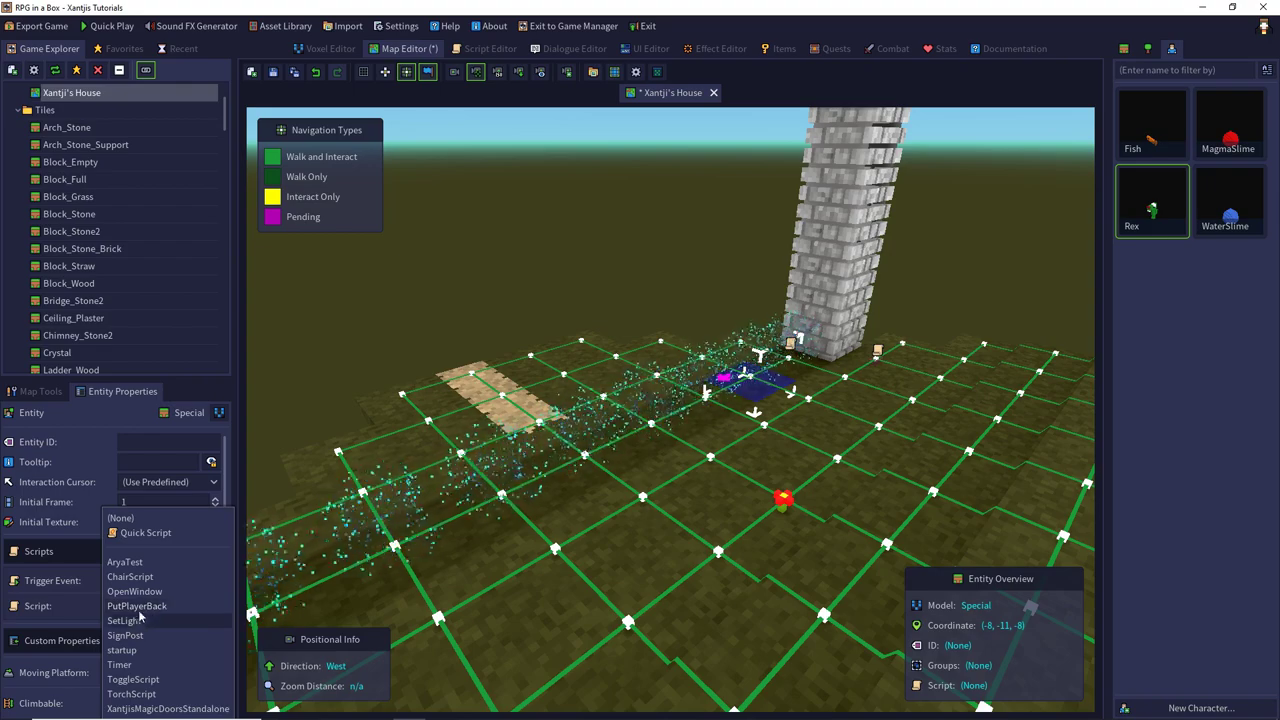
click(140, 606)
Step: Assign the PutPlayerBack script to the Special tiles at (-8, -10, -8) and (-8, -9, -8)
click(709, 431)
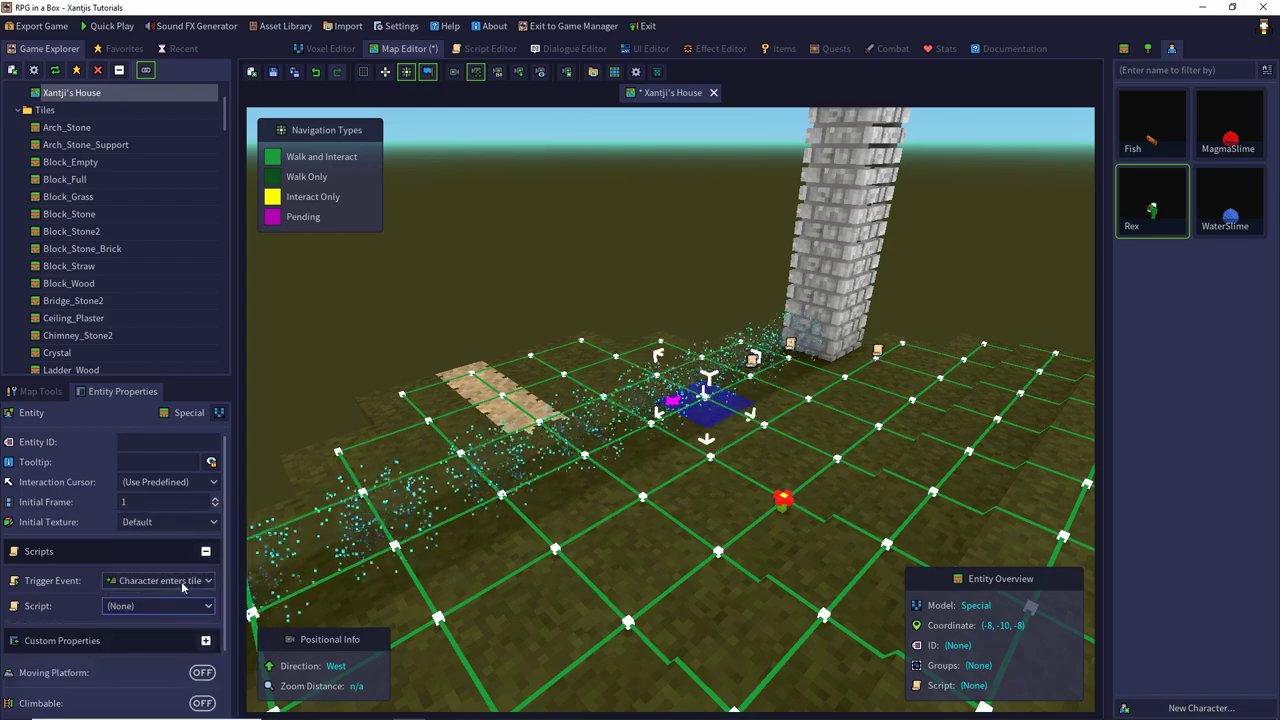
click(172, 606)
click(169, 612)
click(650, 428)
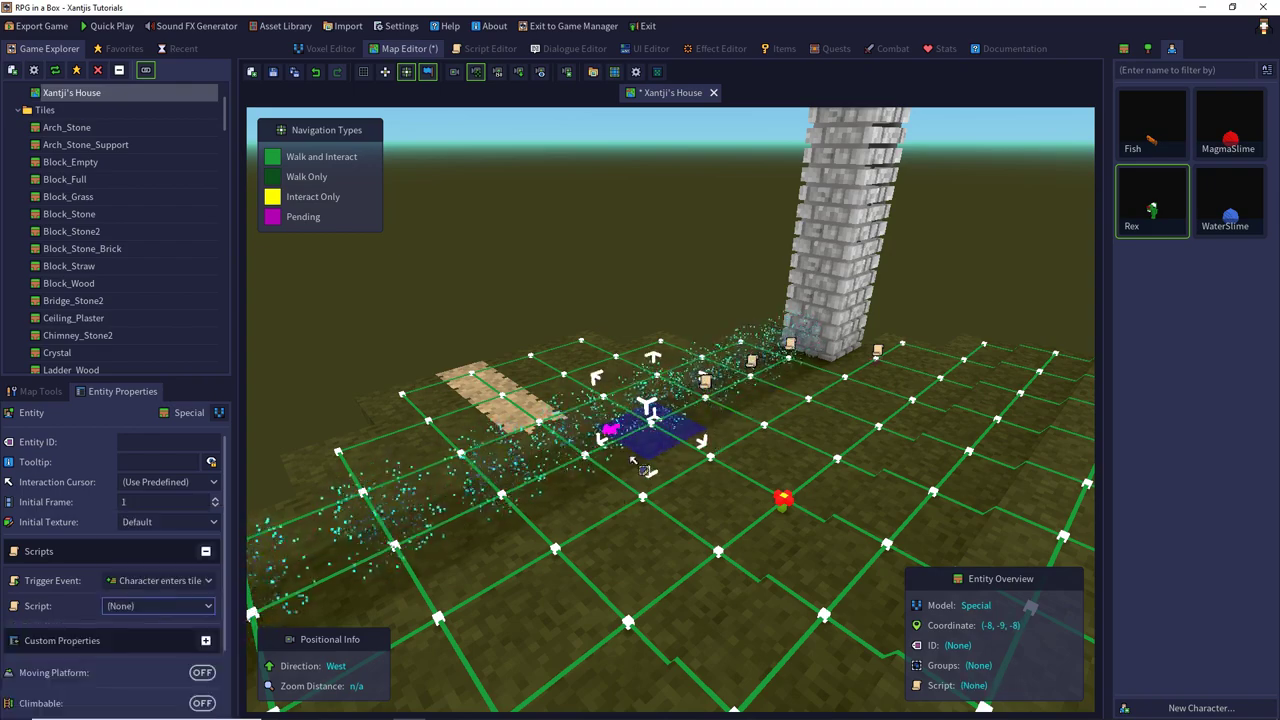
click(180, 606)
click(179, 607)
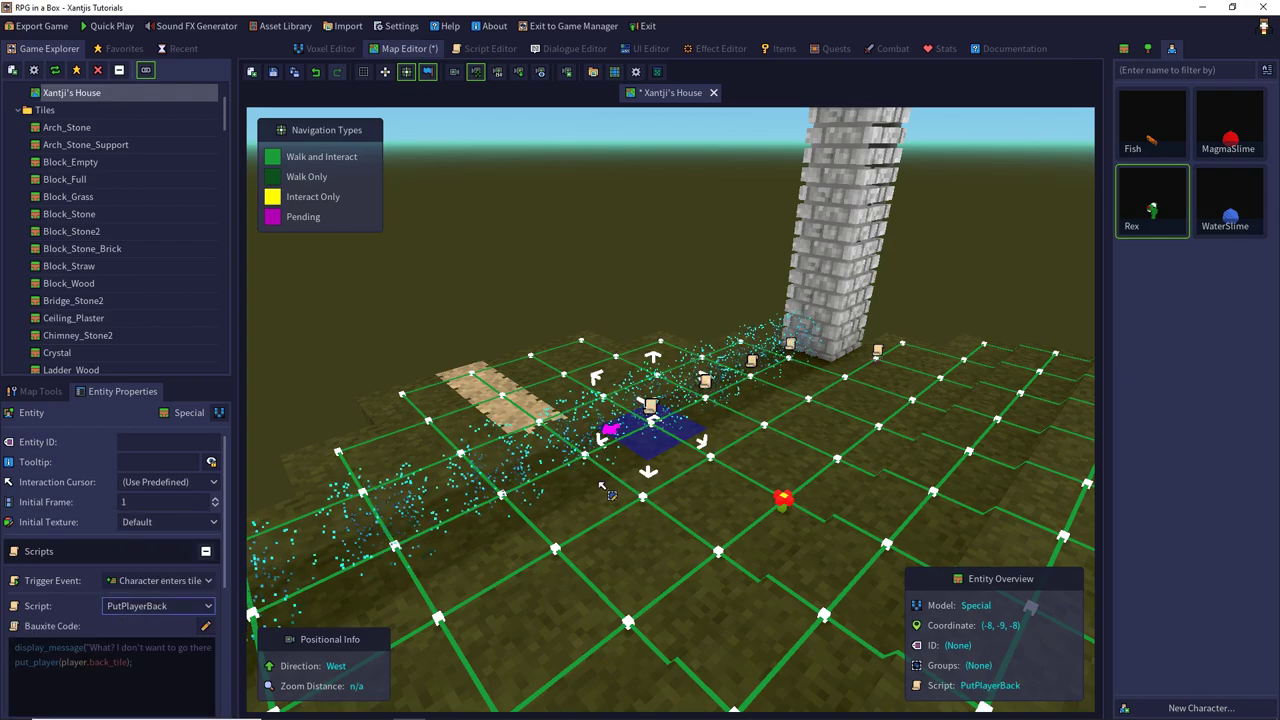
Step: Assign the PutPlayerBack script to the Special tiles at (-8, -8, -8) and (-8, -7, -8)
click(590, 457)
click(184, 606)
click(170, 606)
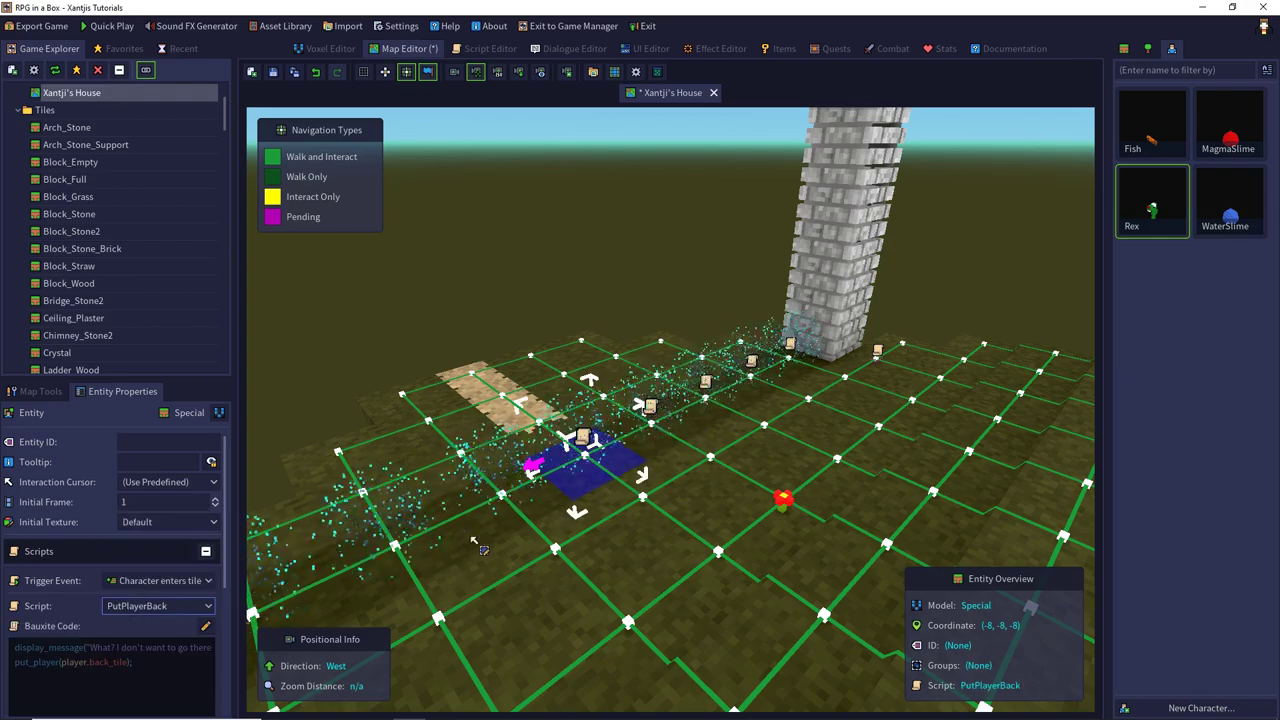
click(500, 490)
click(200, 606)
click(172, 607)
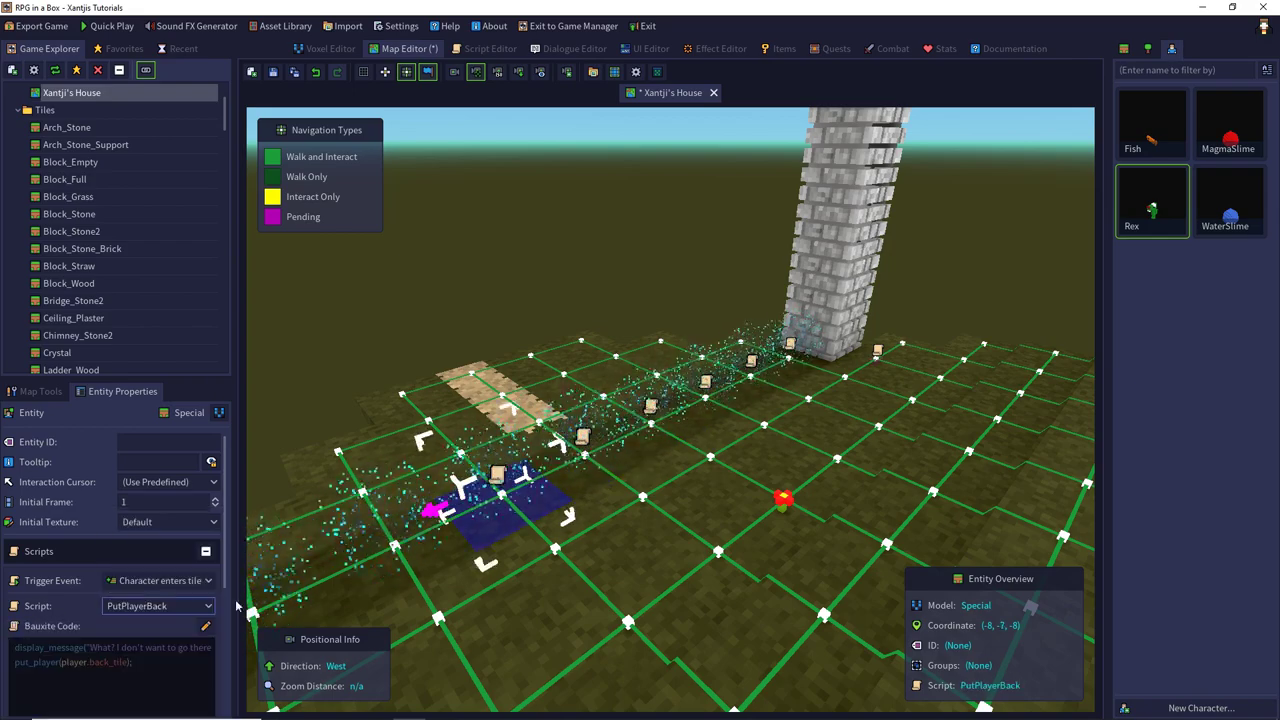
Step: Assign the PutPlayerBack script to the last two Special tiles at (-8, -6, -8) and (-8, -5, -8), and save the map
click(400, 530)
click(199, 606)
click(176, 614)
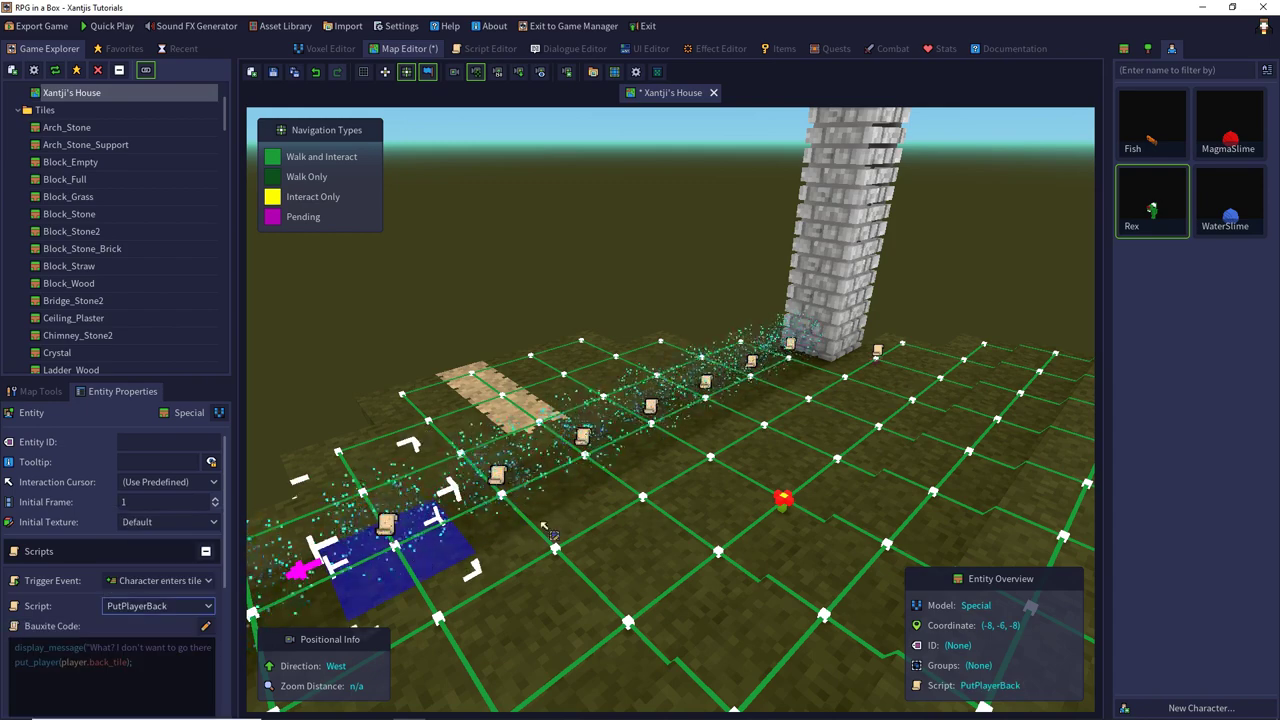
right_drag(330, 560, 460, 545)
click(462, 540)
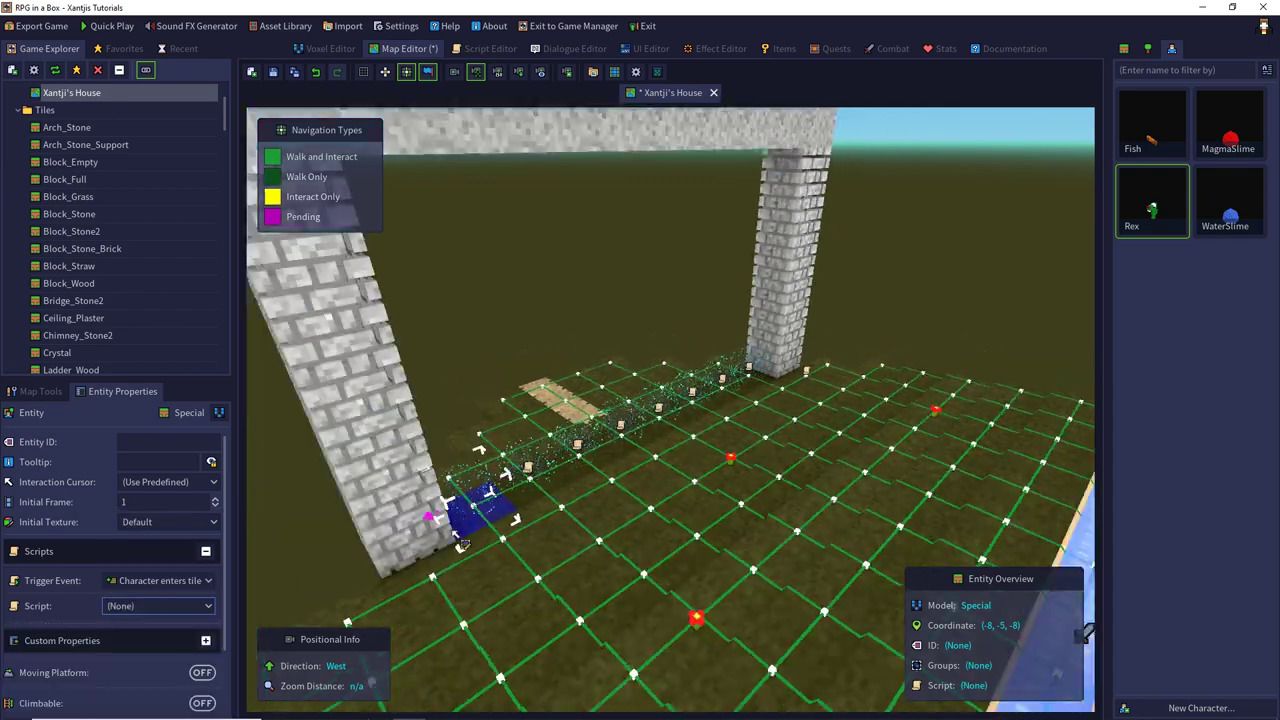
click(162, 578)
click(160, 576)
click(151, 603)
click(140, 606)
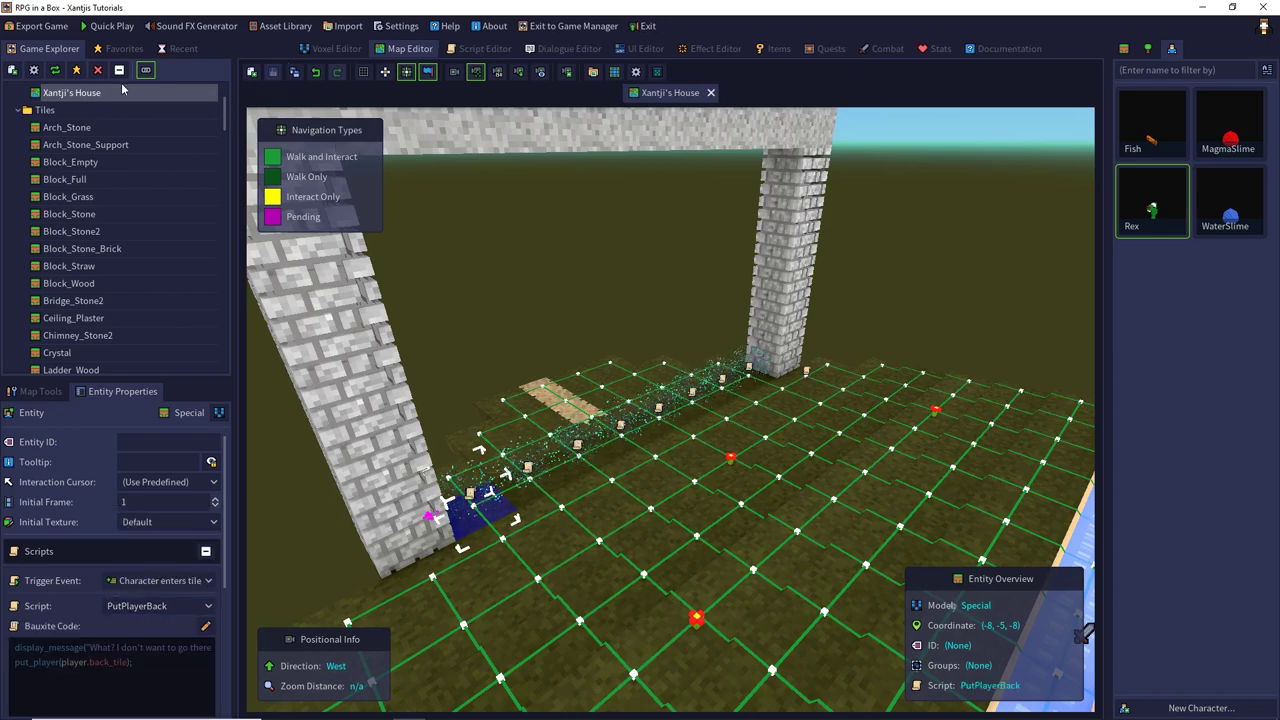
Step: Quick-play a new game and walk the player onto the Special tiles between the two pillars
click(112, 26)
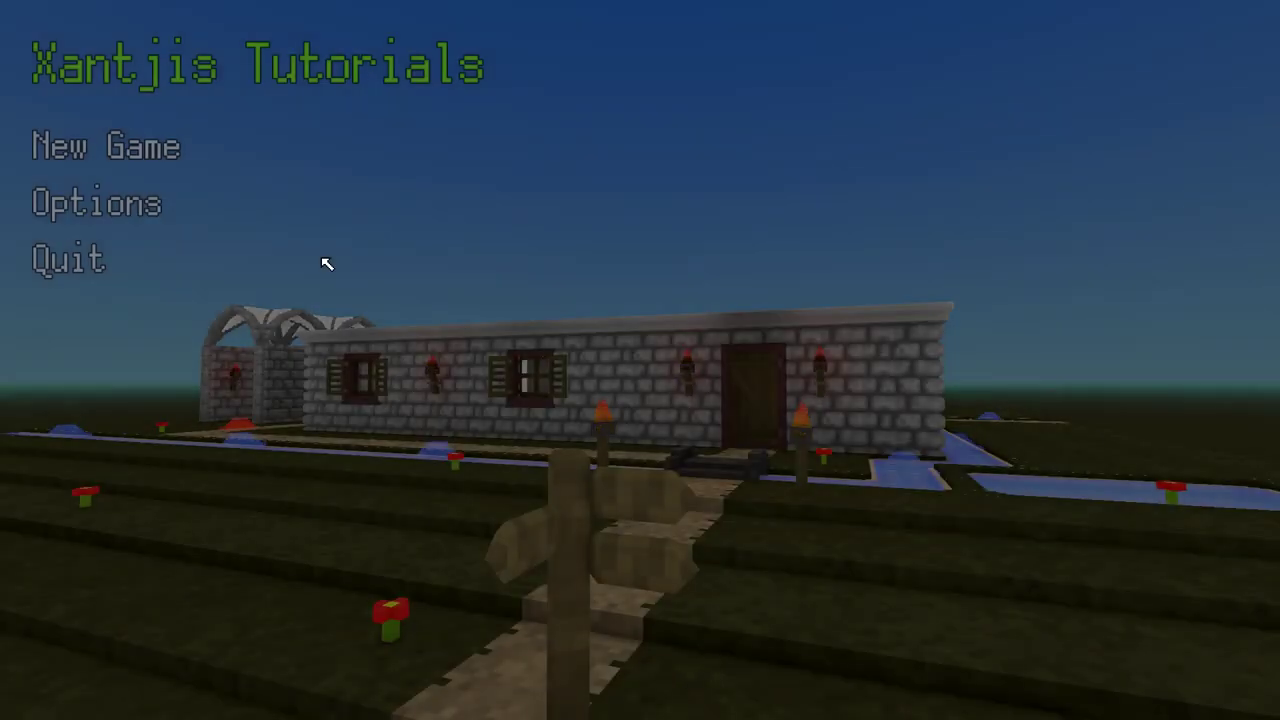
click(176, 156)
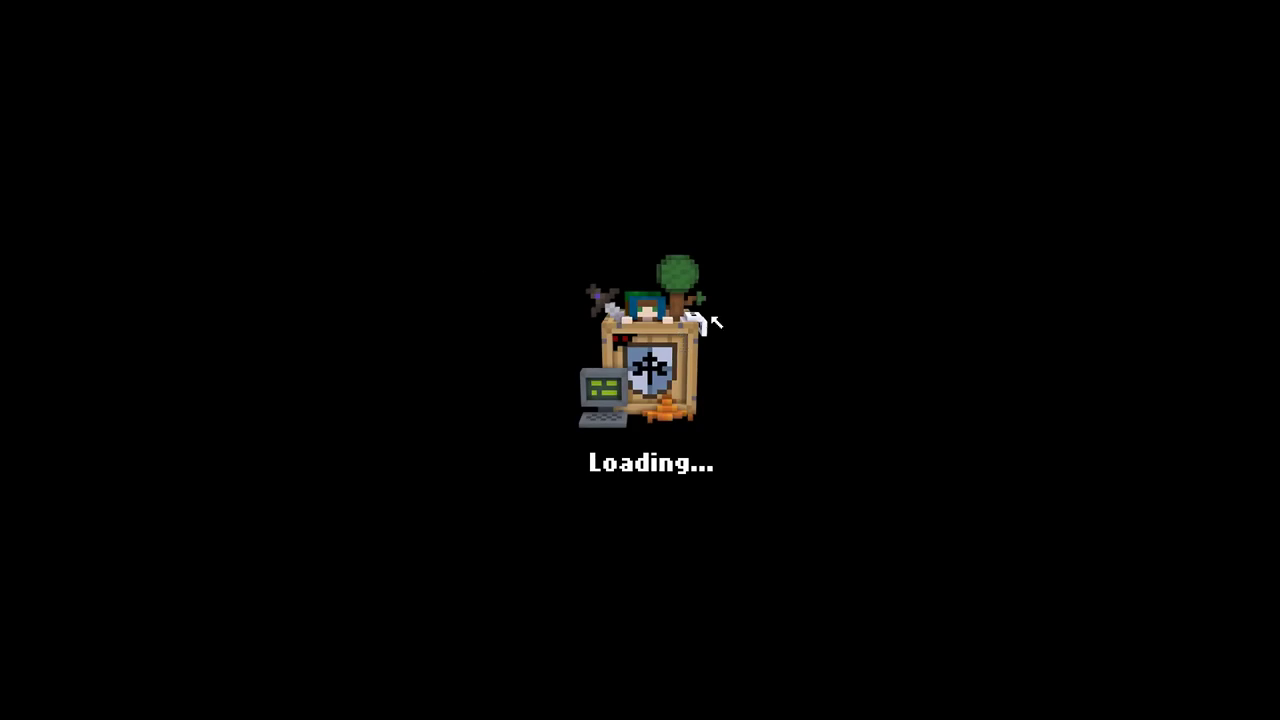
key(w)
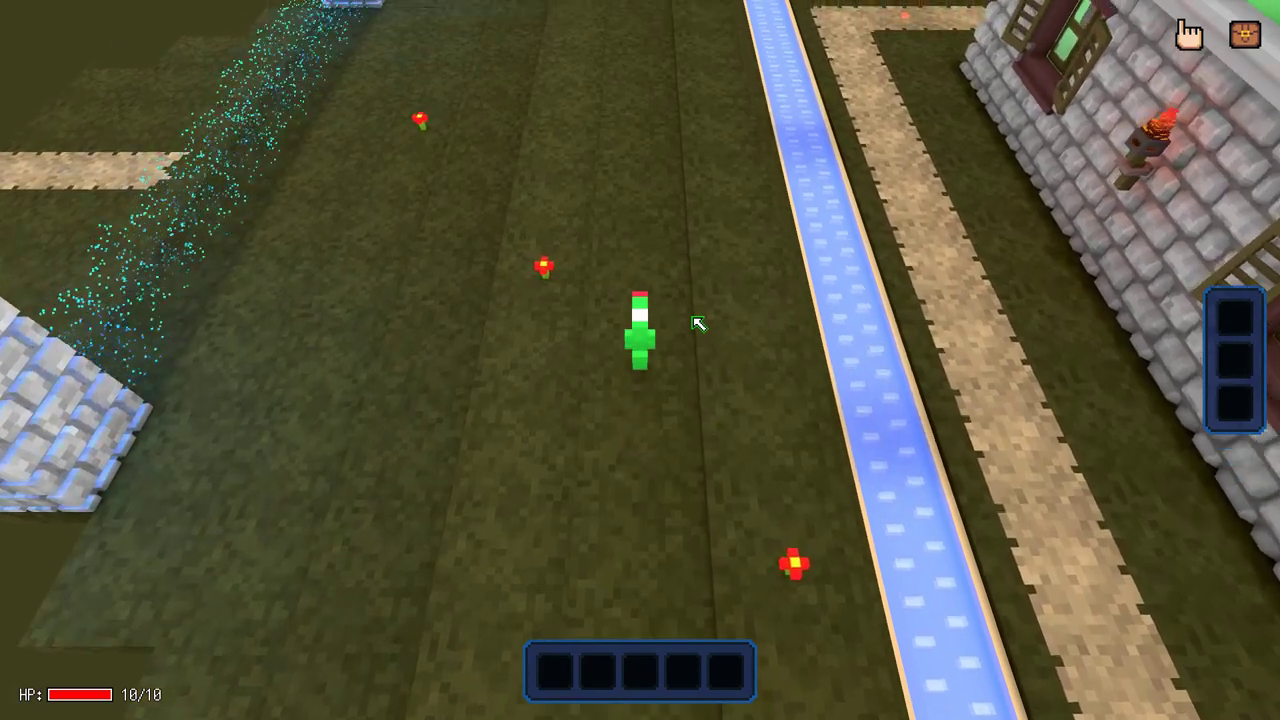
key(a)
key(w)
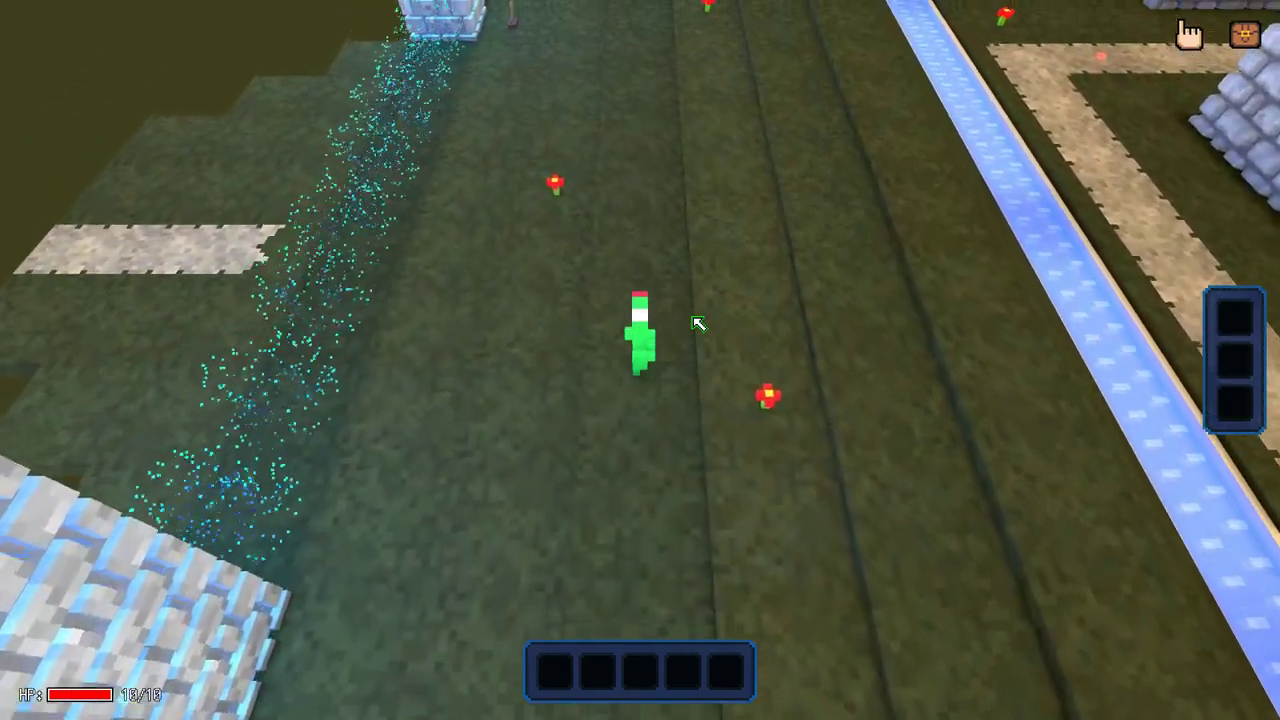
key(a)
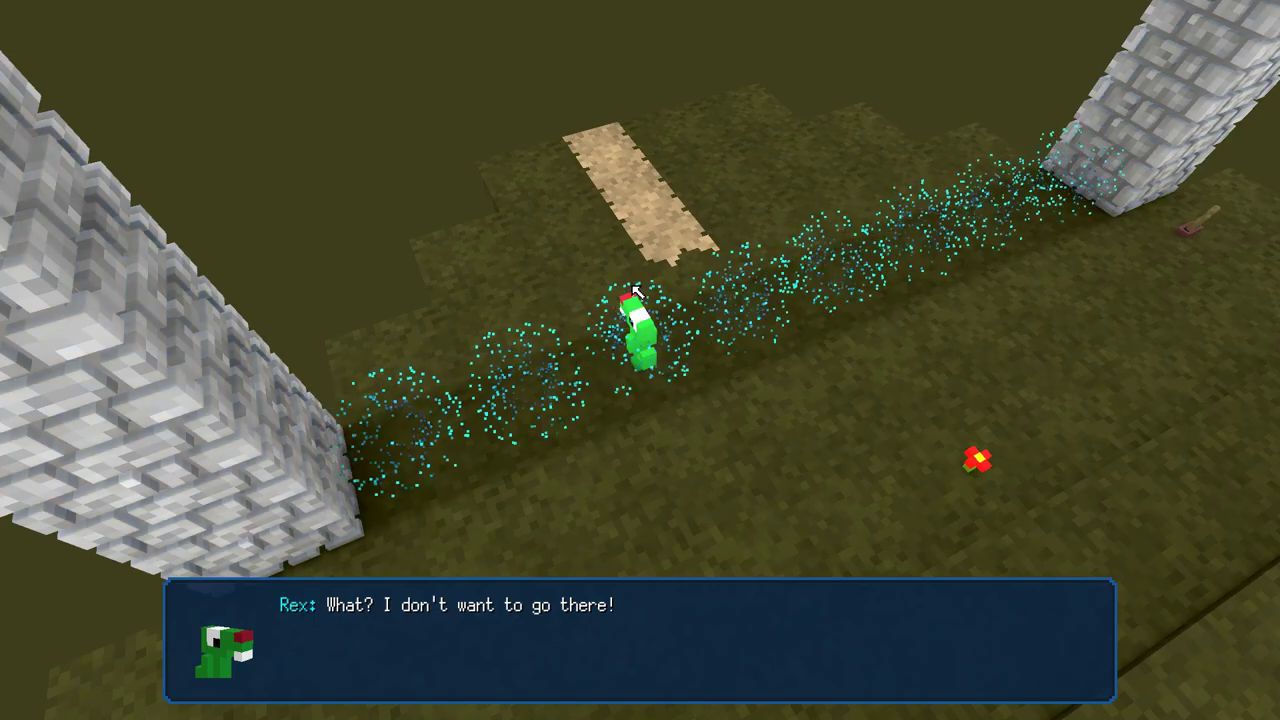
Step: Test the barrier repeatedly by dismissing the message and walking back onto the Special tiles, and quit the game
click(634, 290)
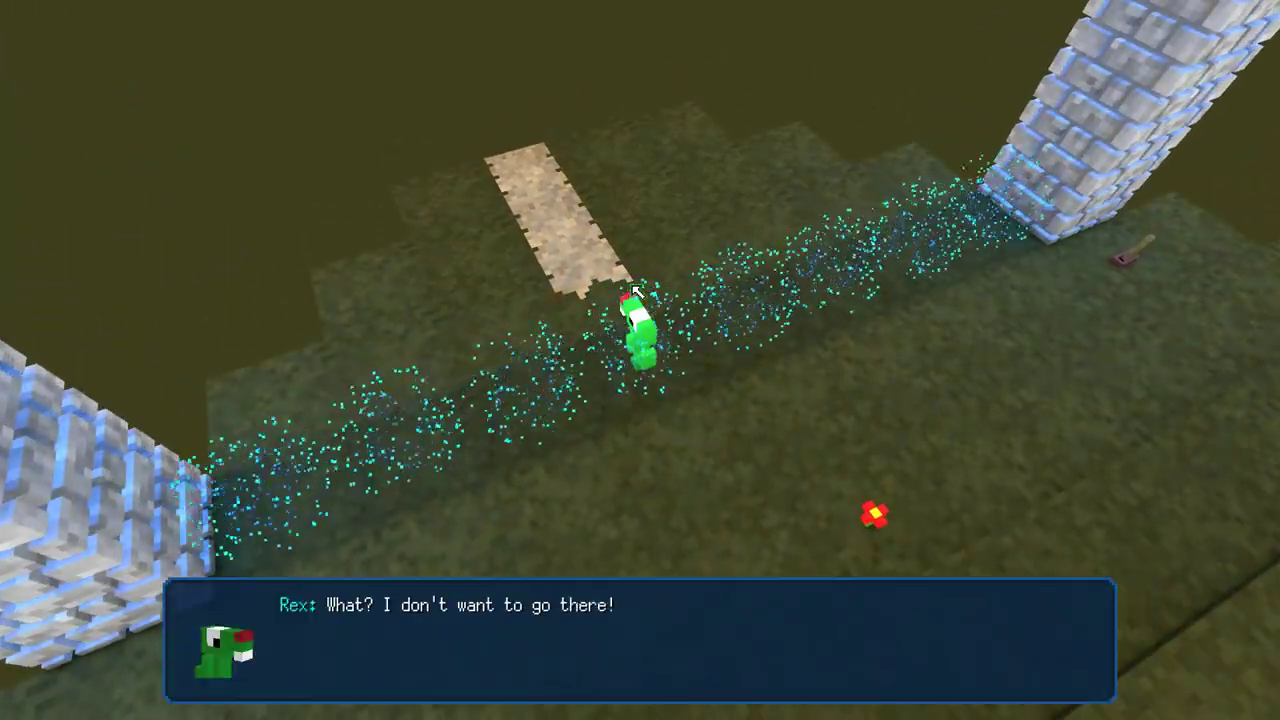
click(634, 290)
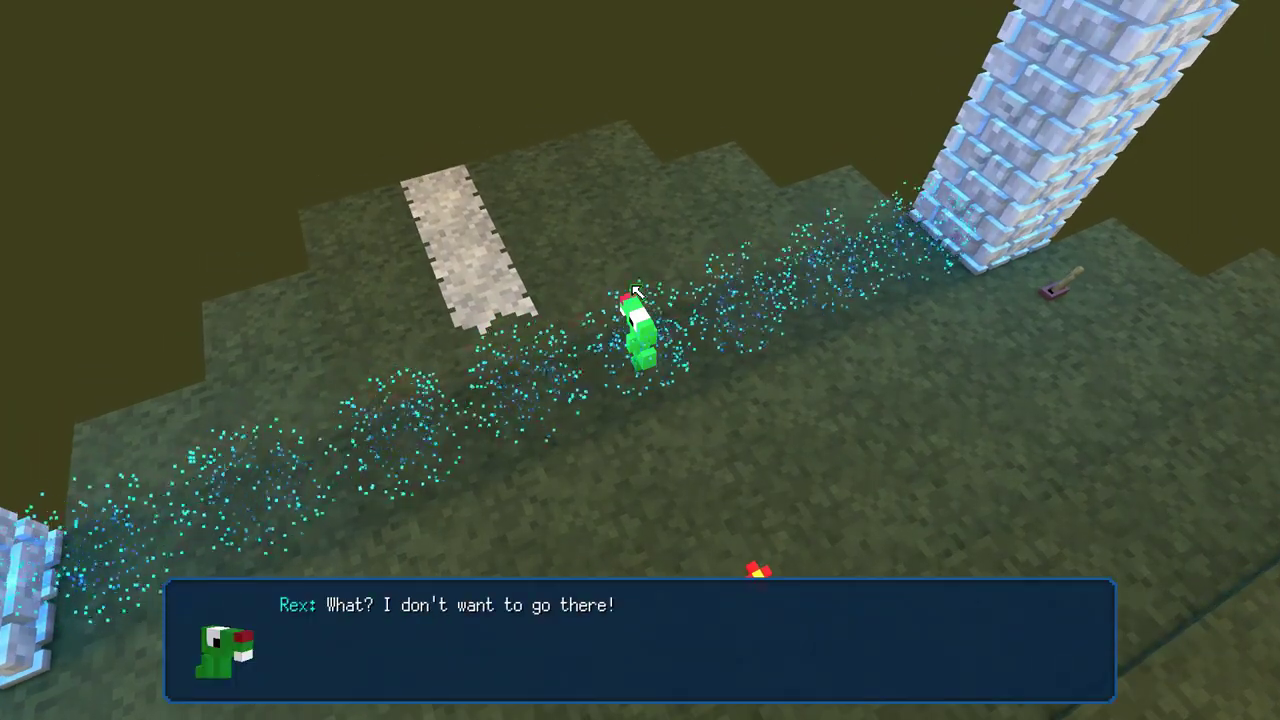
click(634, 290)
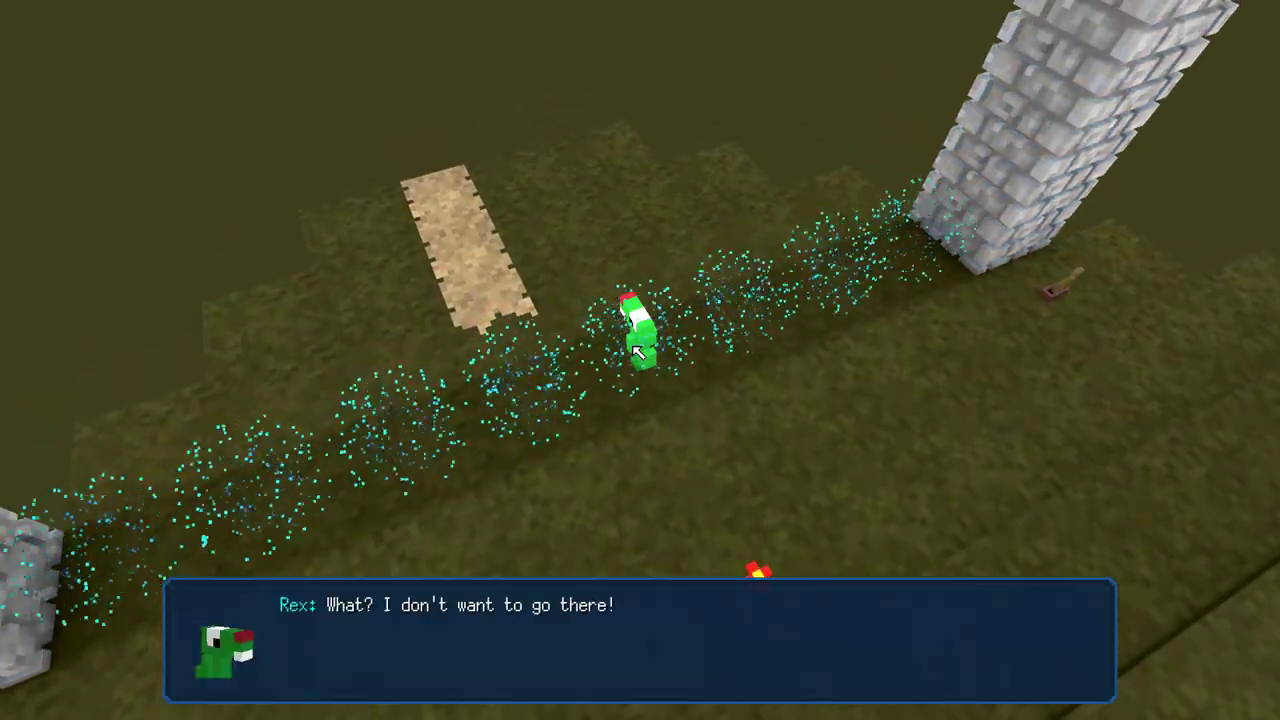
click(645, 365)
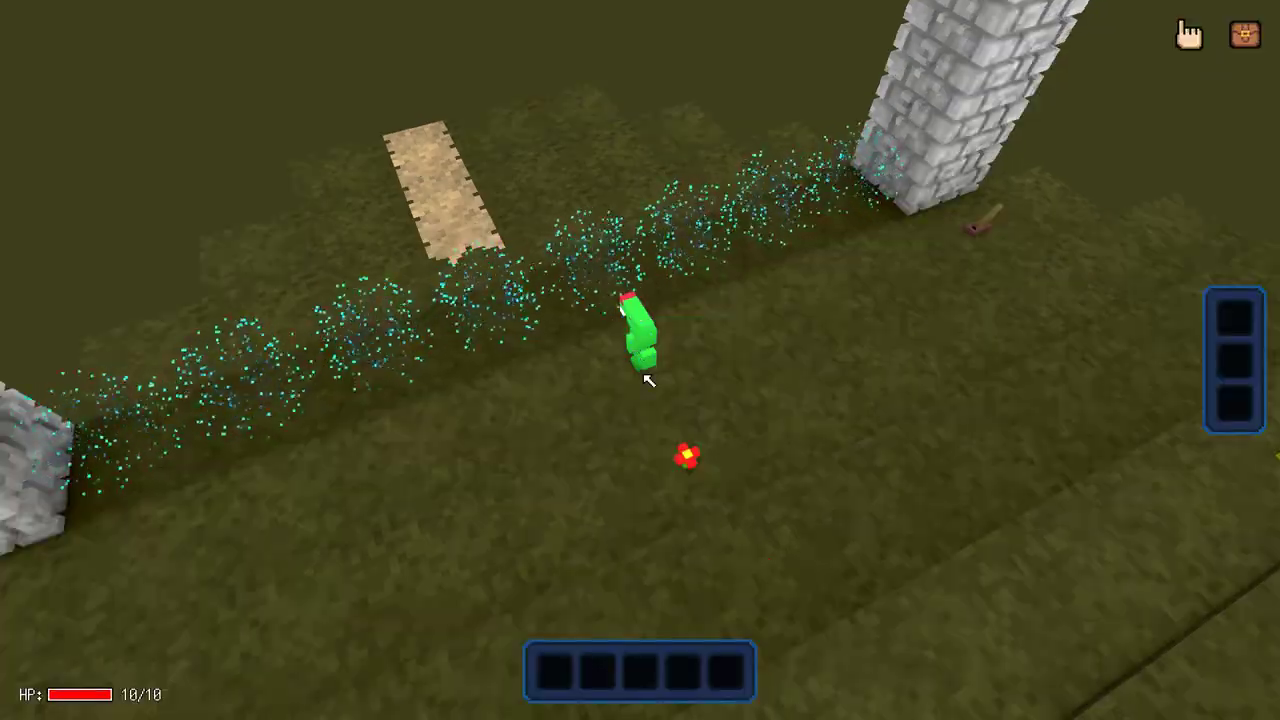
key(Escape)
click(100, 250)
click(580, 398)
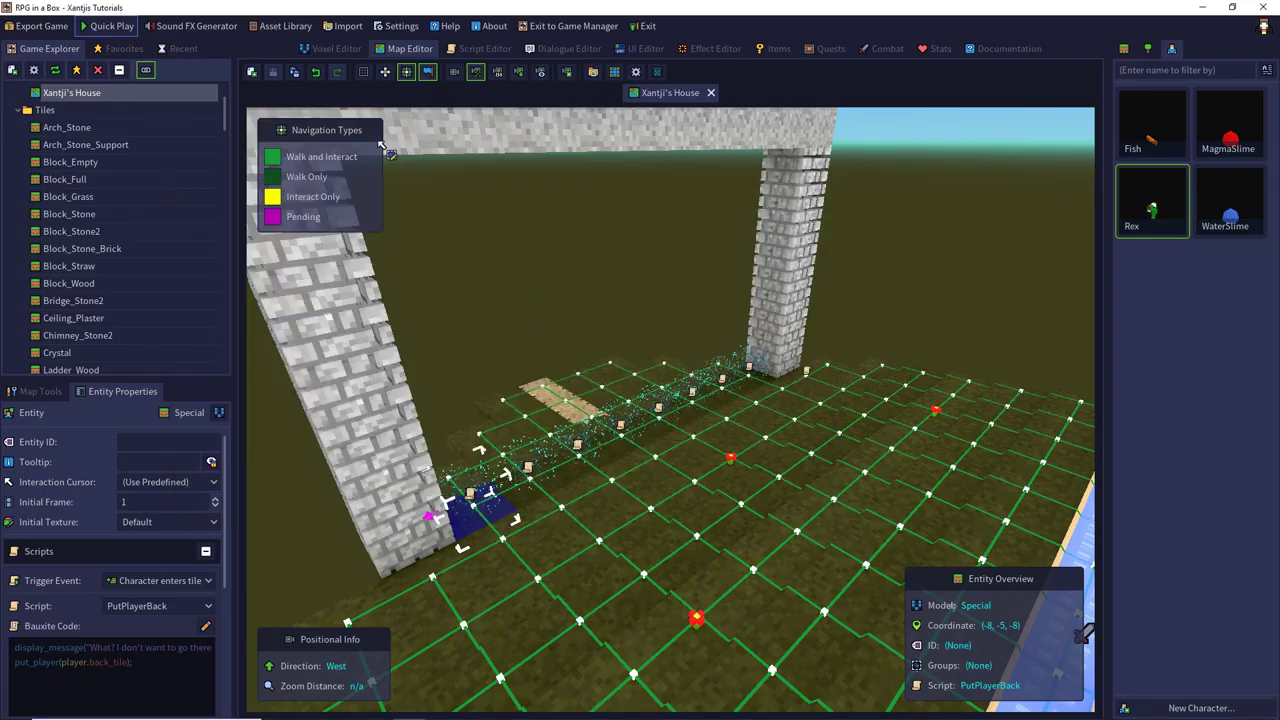
Step: Generate several random sounds in the Sound FX Generator and close it without saving any
click(189, 25)
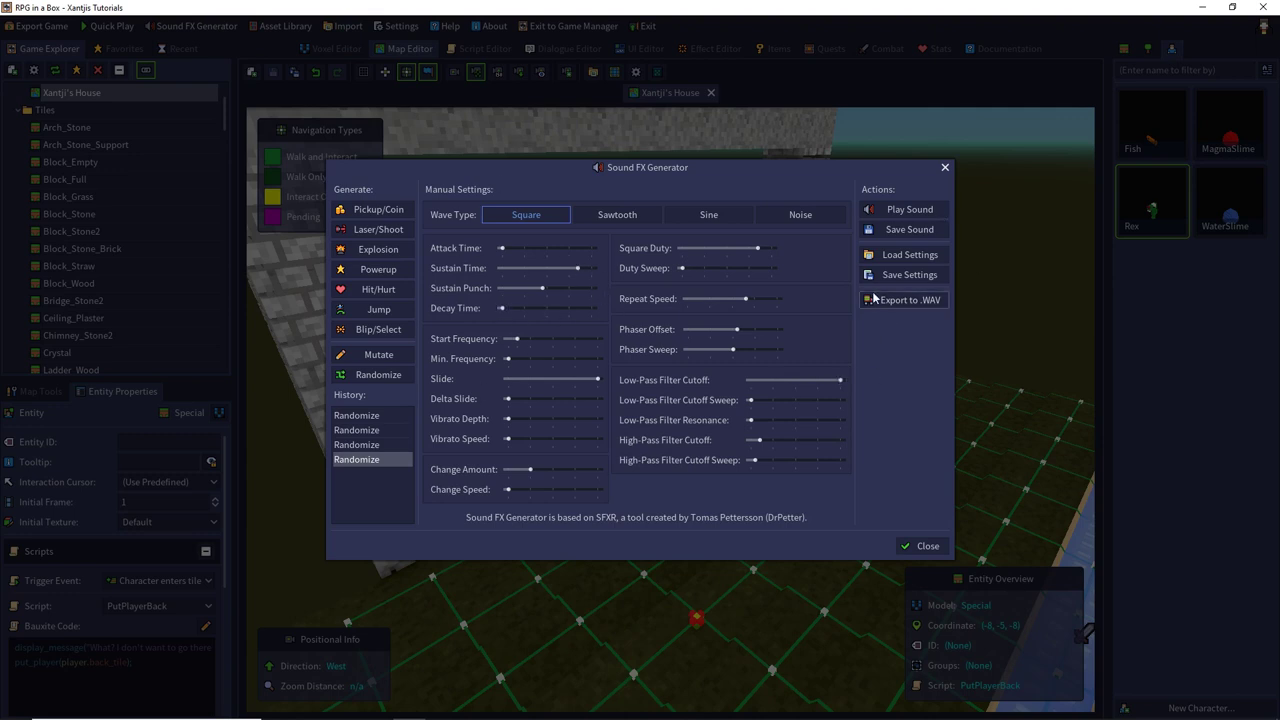
click(372, 374)
click(372, 374)
click(372, 374)
click(372, 374)
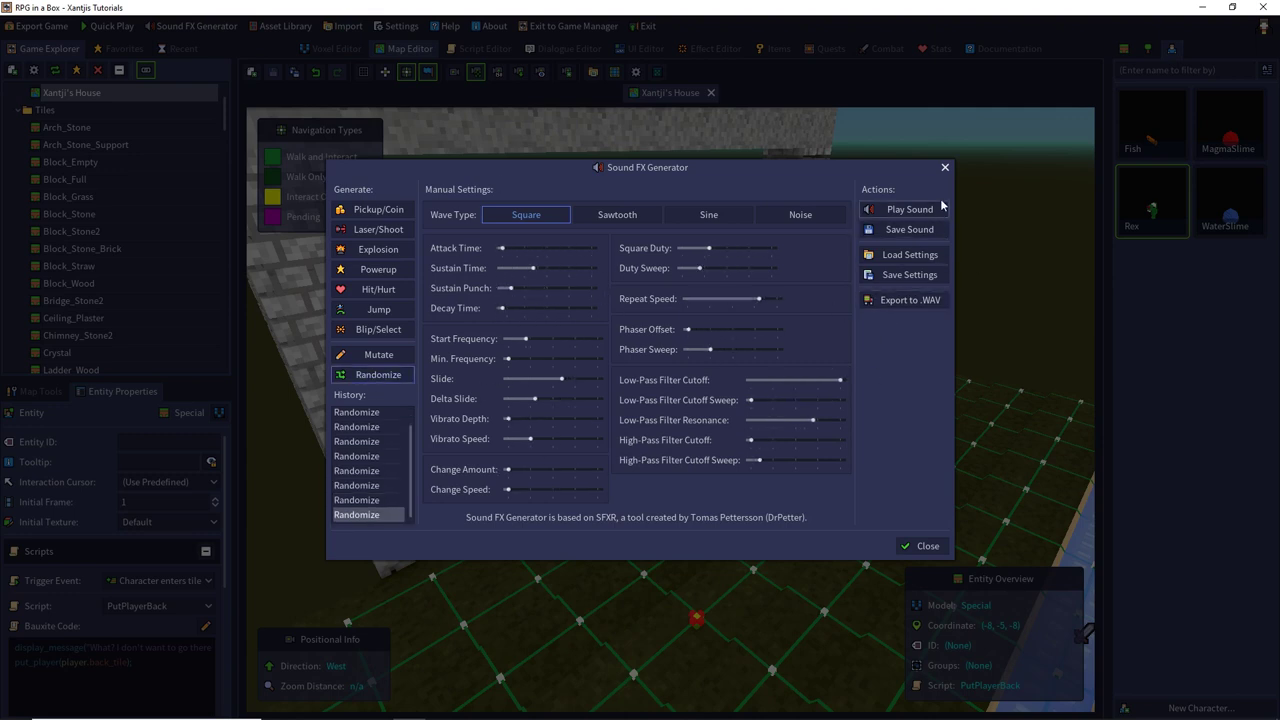
click(945, 167)
Step: Open the Lever_Ground object's model and preview its on and off animations
double_click(1152, 200)
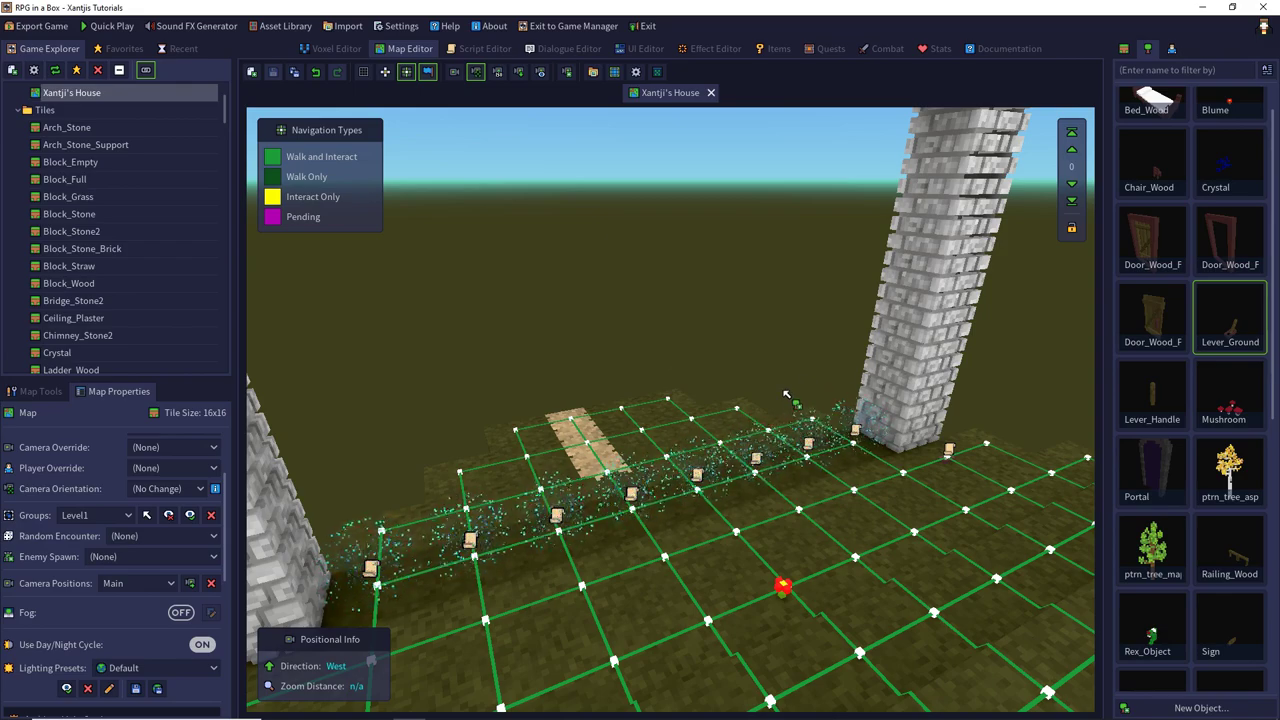
right_drag(668, 363, 793, 363)
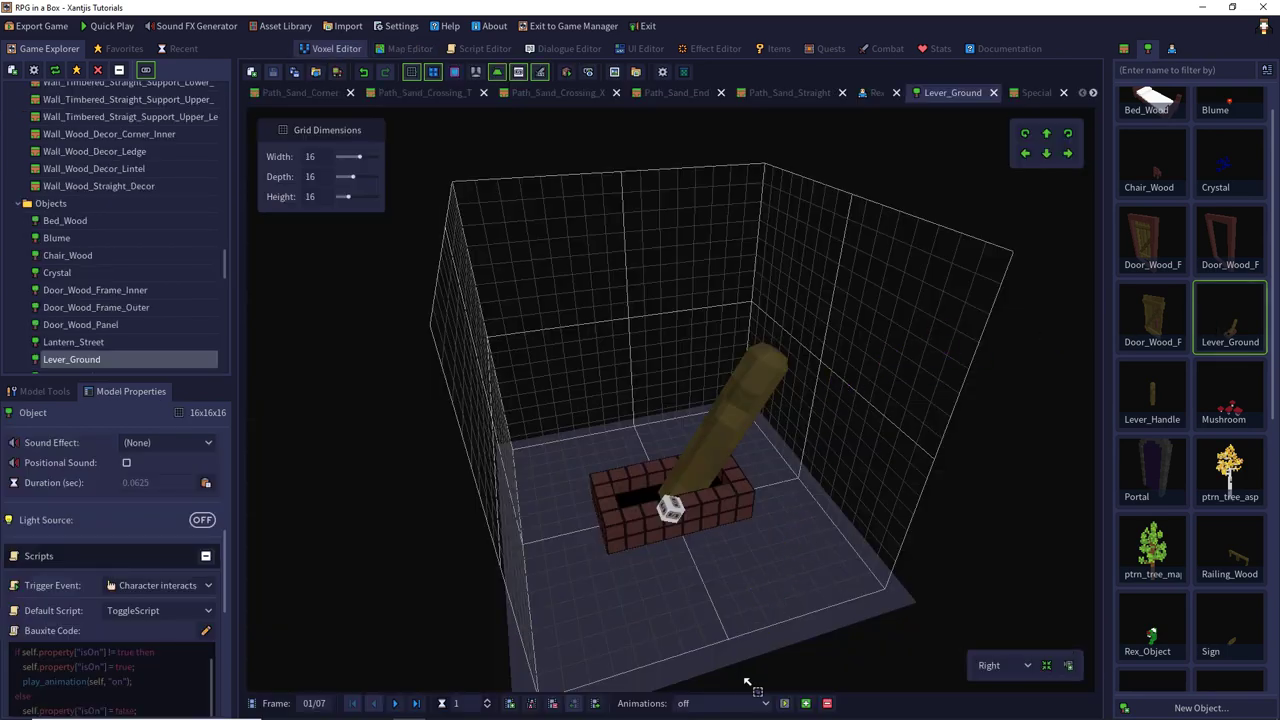
click(743, 706)
click(700, 678)
click(734, 703)
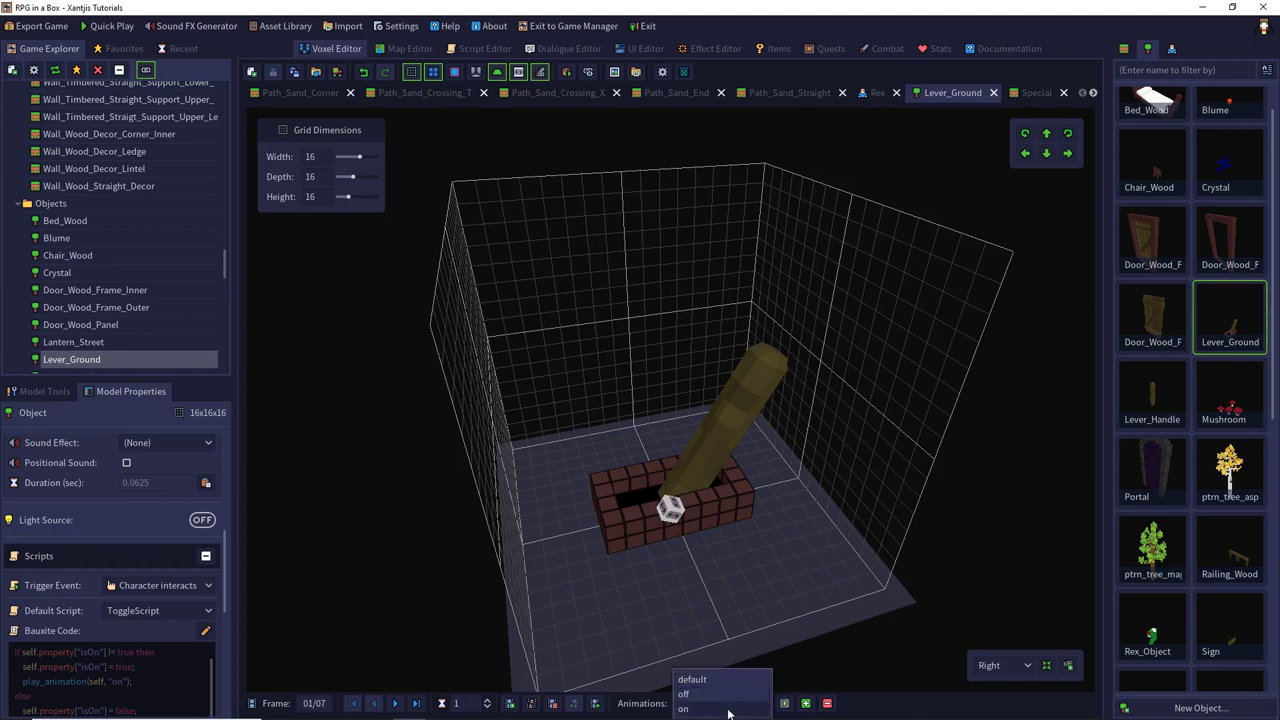
click(700, 707)
click(784, 705)
click(745, 703)
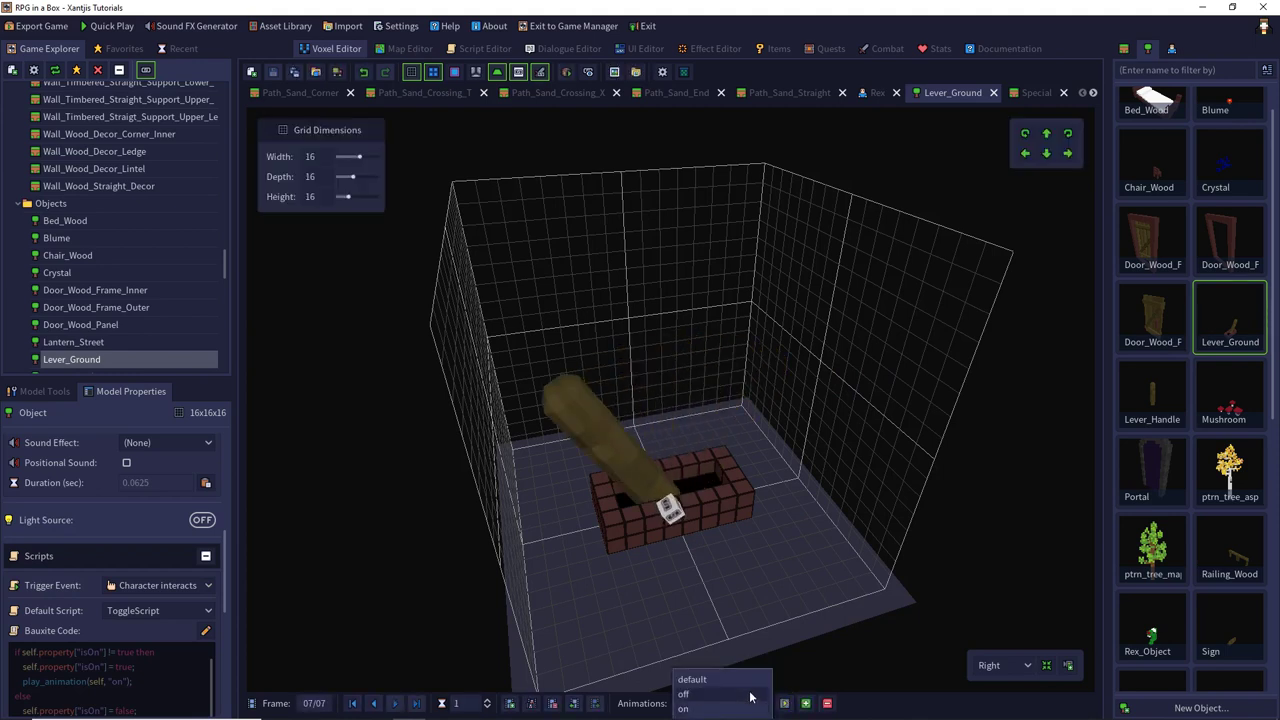
click(705, 691)
click(785, 704)
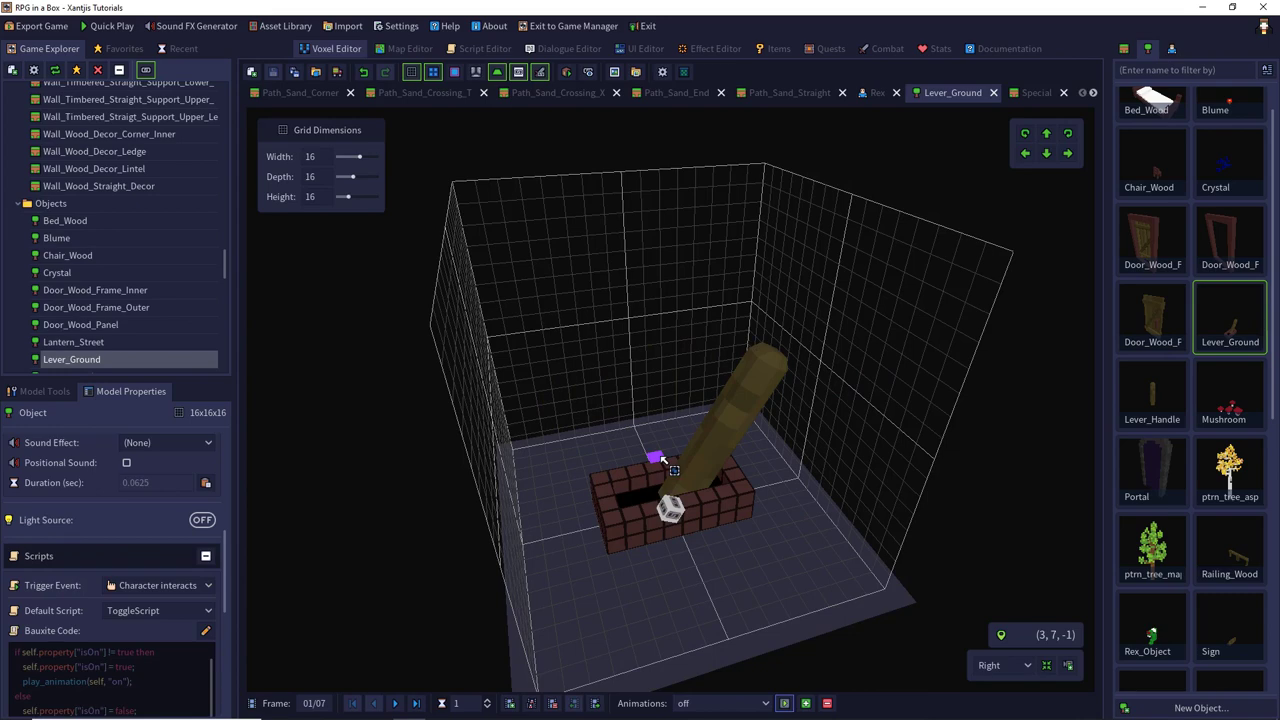
Step: Review the lever's ToggleScript from the isOn condition through both Play Animation nodes, and close the script
click(205, 630)
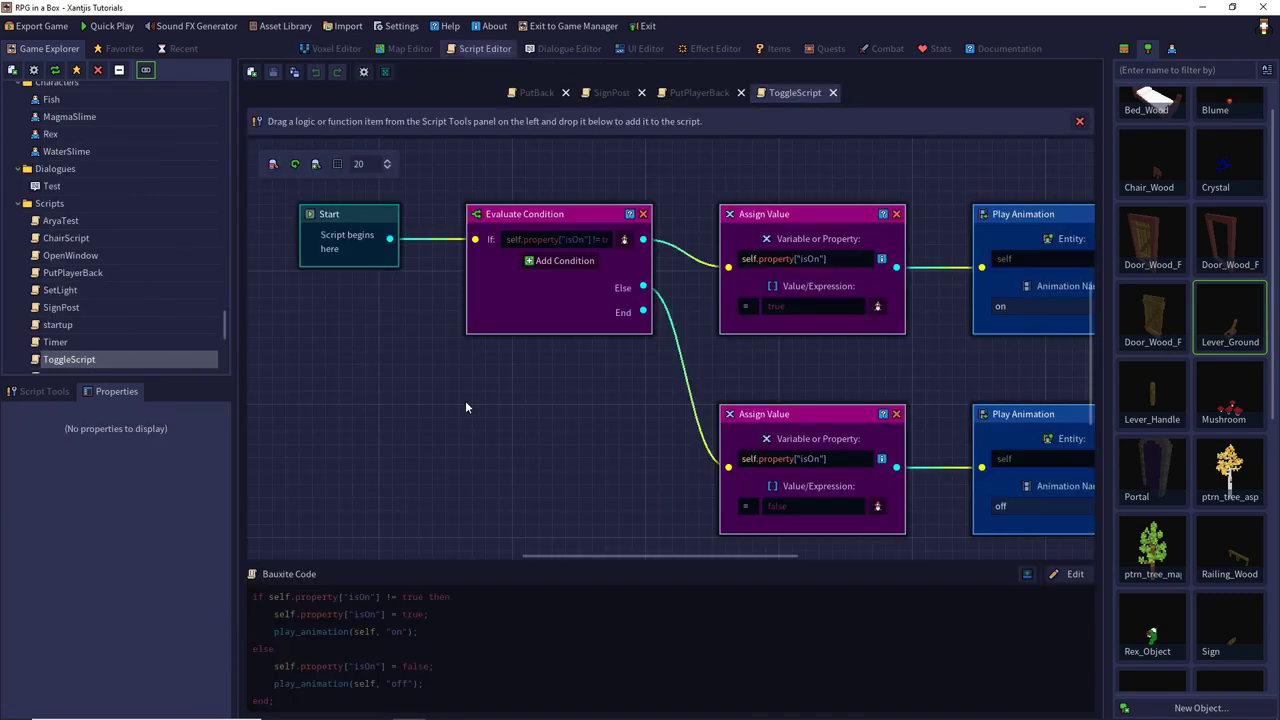
middle_drag(540, 410, 387, 404)
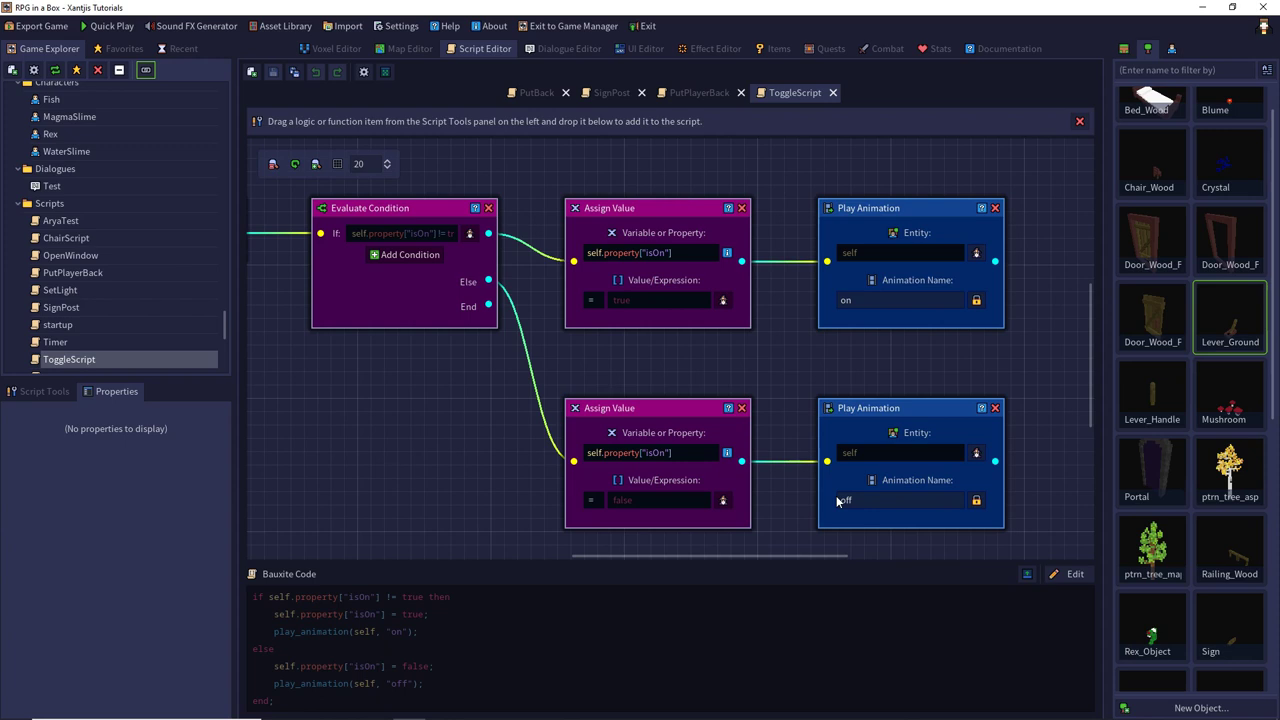
click(834, 93)
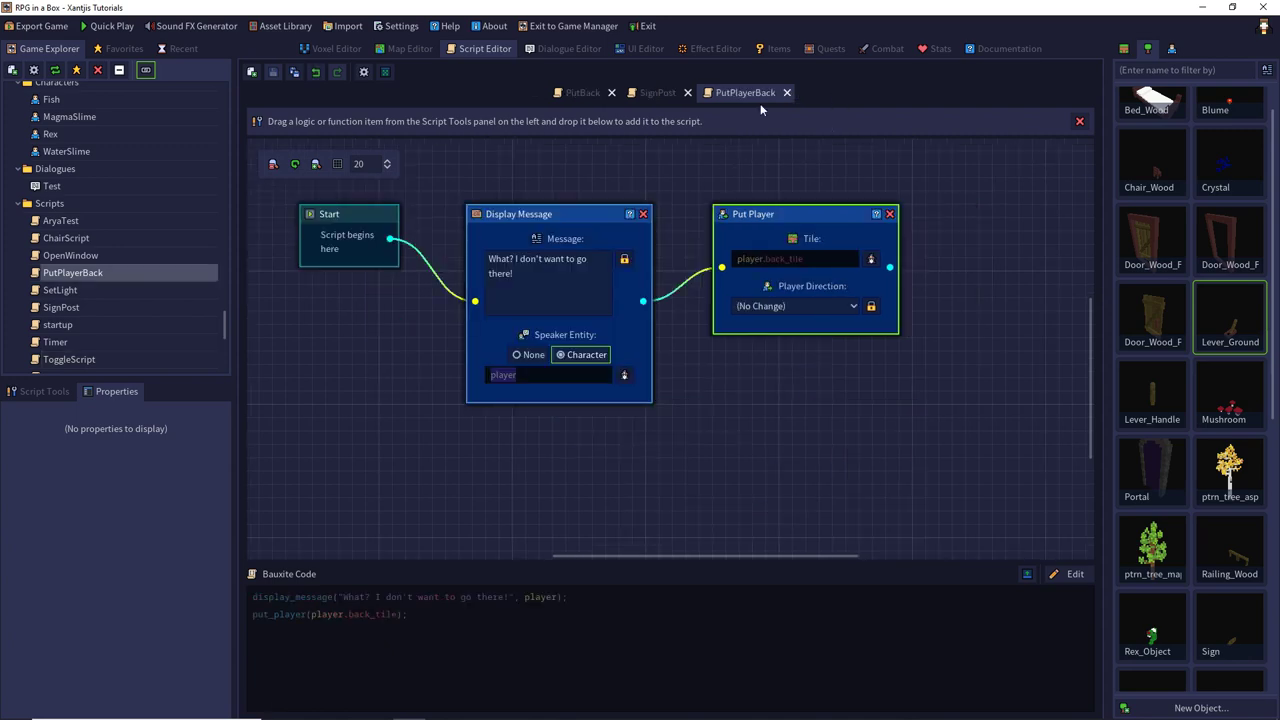
Step: Assign the entity ID Lever1 to the grass tile under the lever beside the stone pillar on the Xantji's House map
click(409, 53)
scroll(683, 365, down, 1)
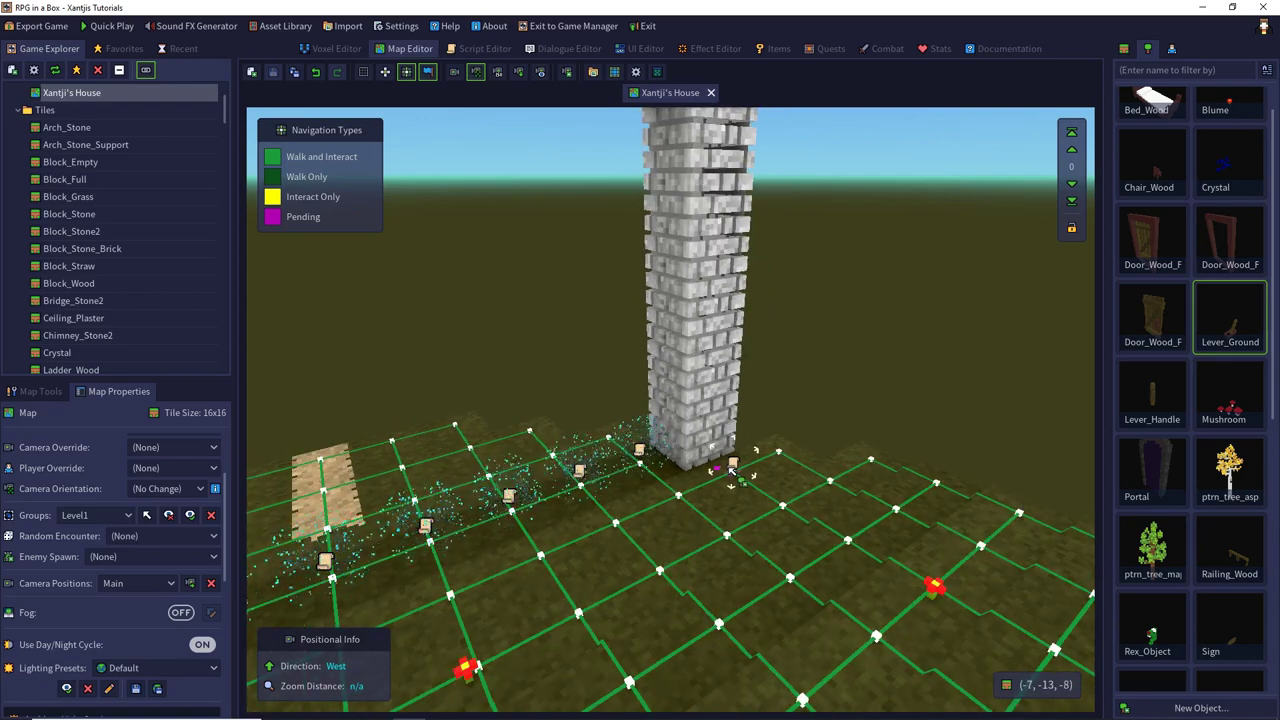
click(38, 391)
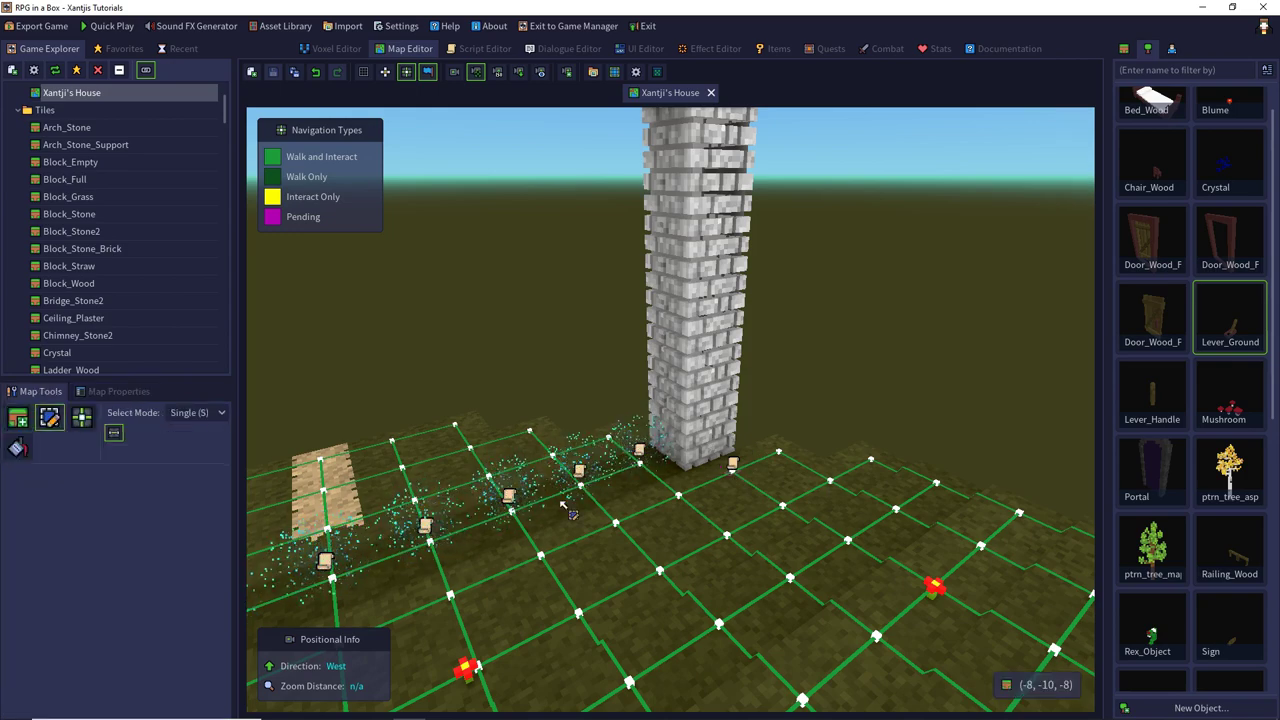
click(648, 468)
click(730, 475)
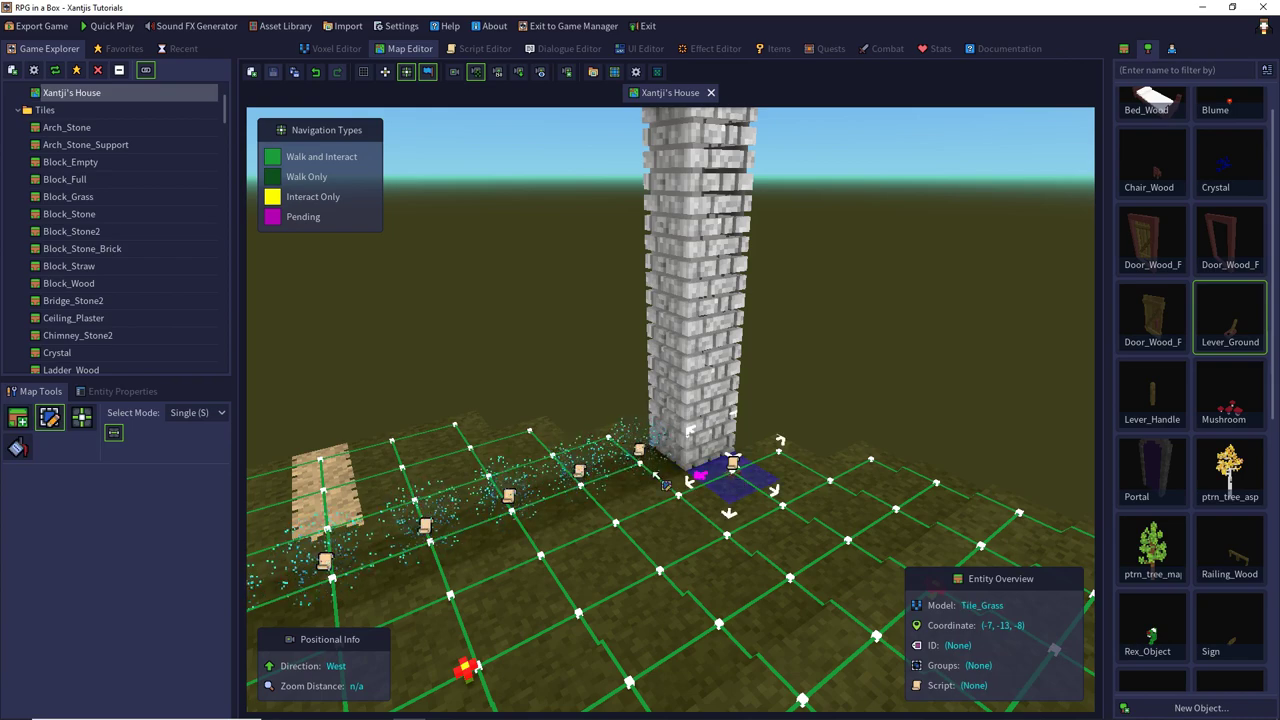
click(122, 391)
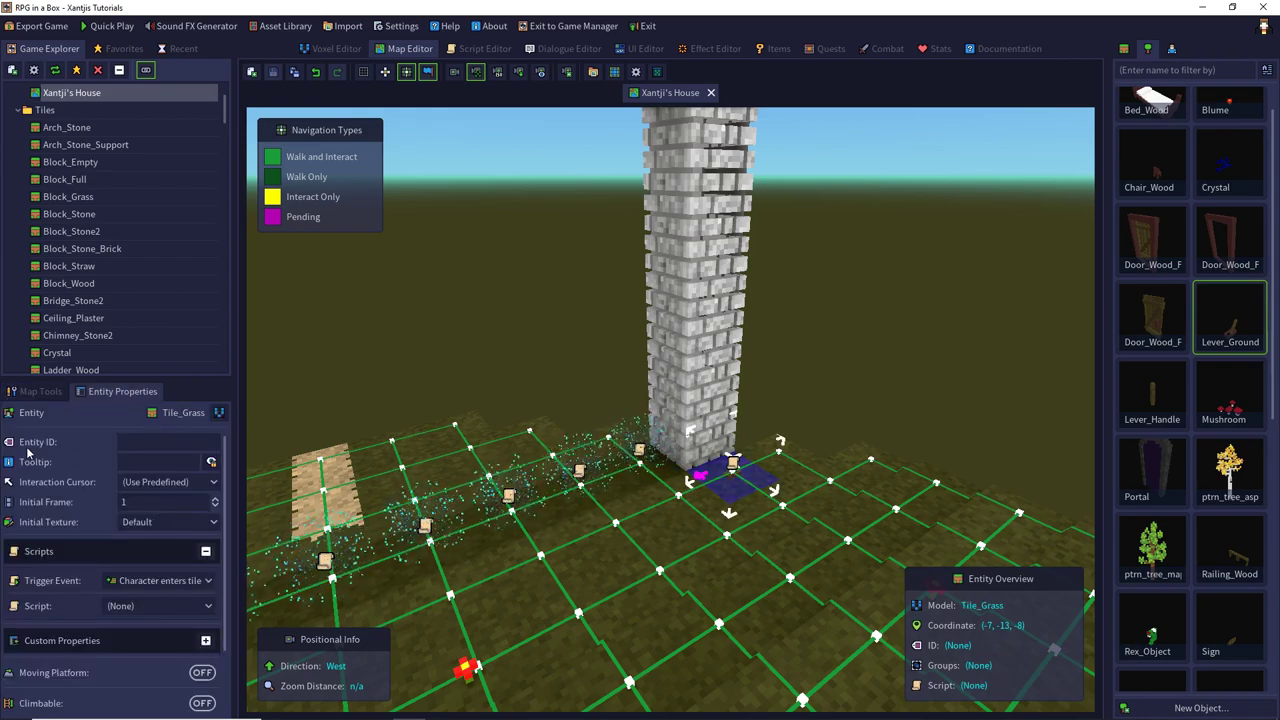
click(123, 441)
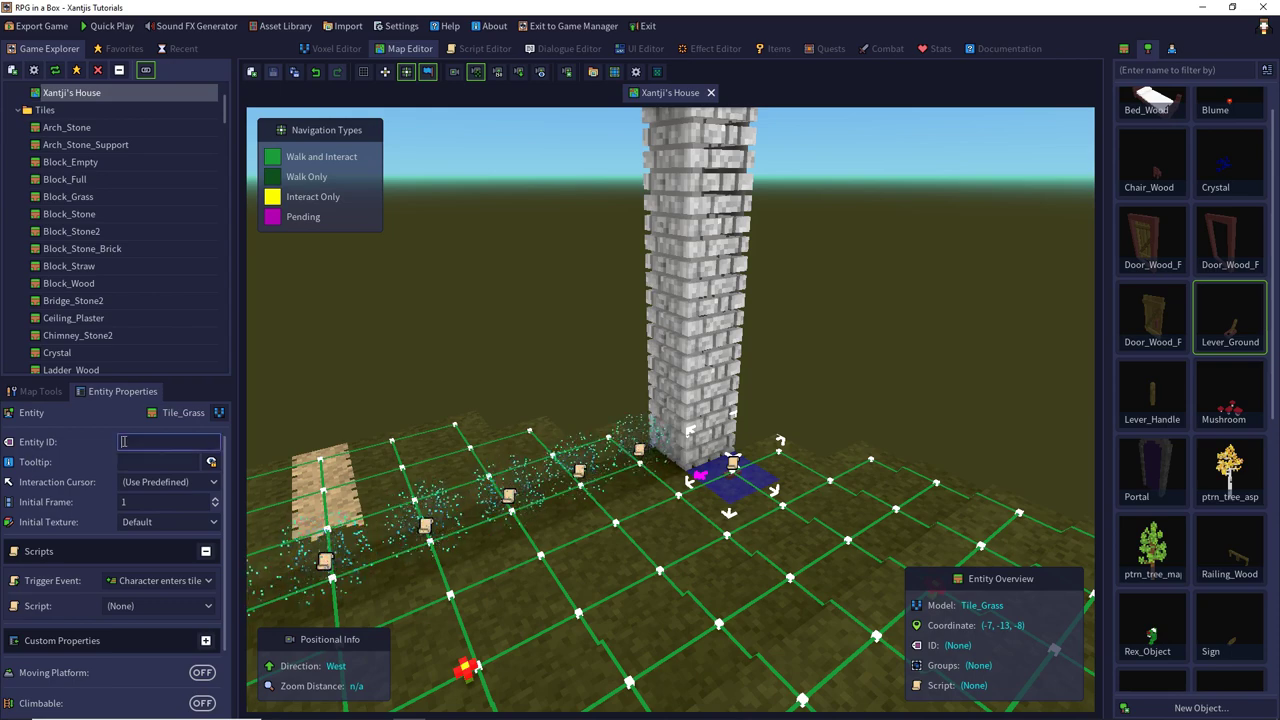
text(Lever1)
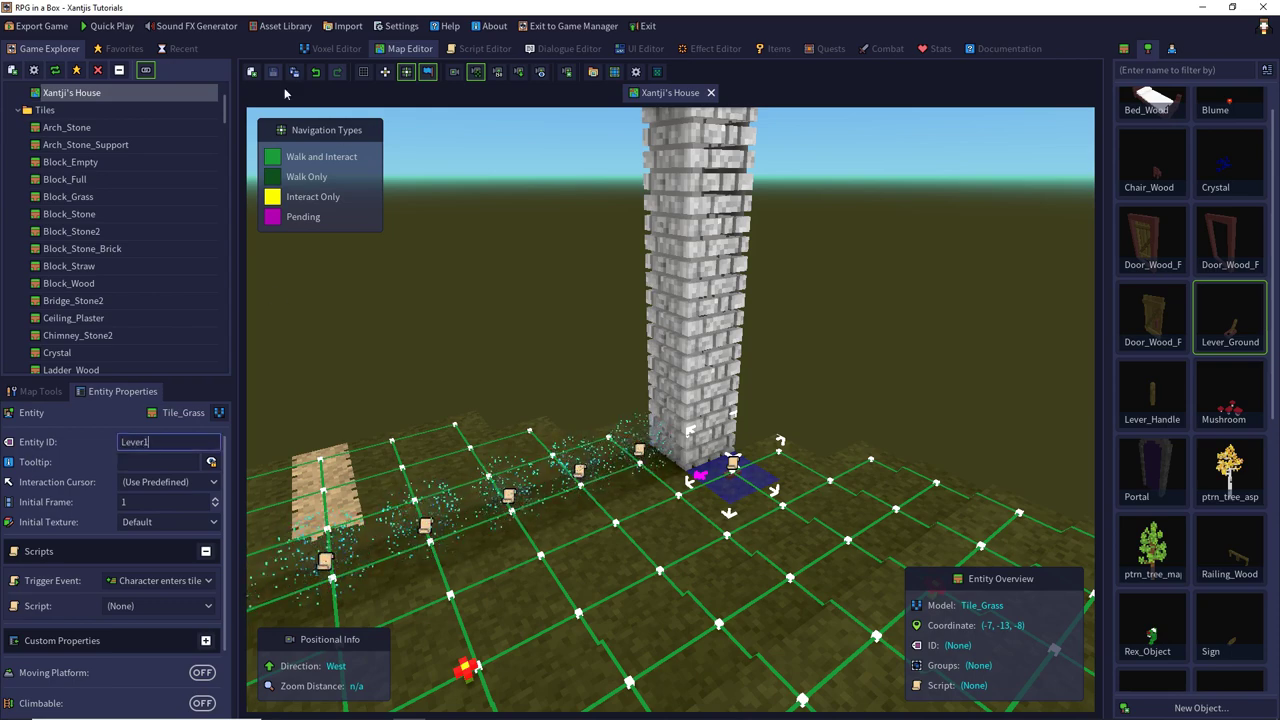
click(545, 345)
Step: Open the PutPlayerBack script from the Special tile beside the pillar and move its Put Player and Display Message nodes away from Start
click(644, 468)
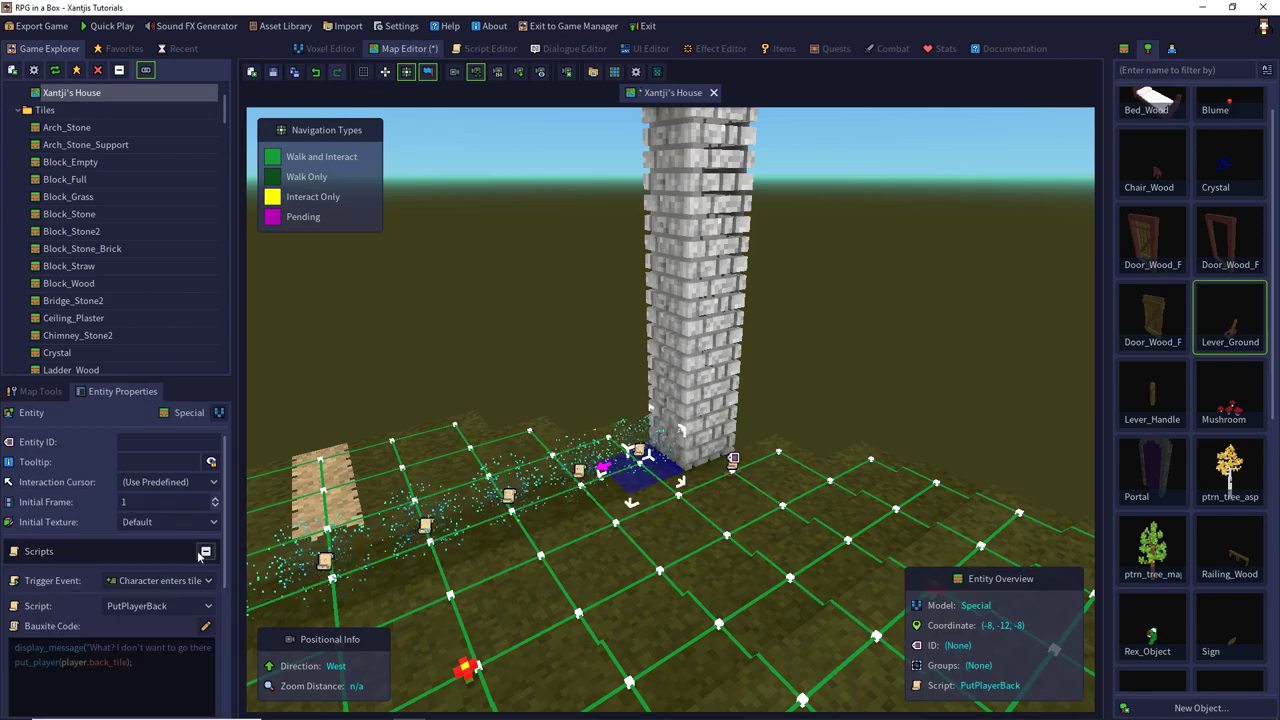
click(205, 627)
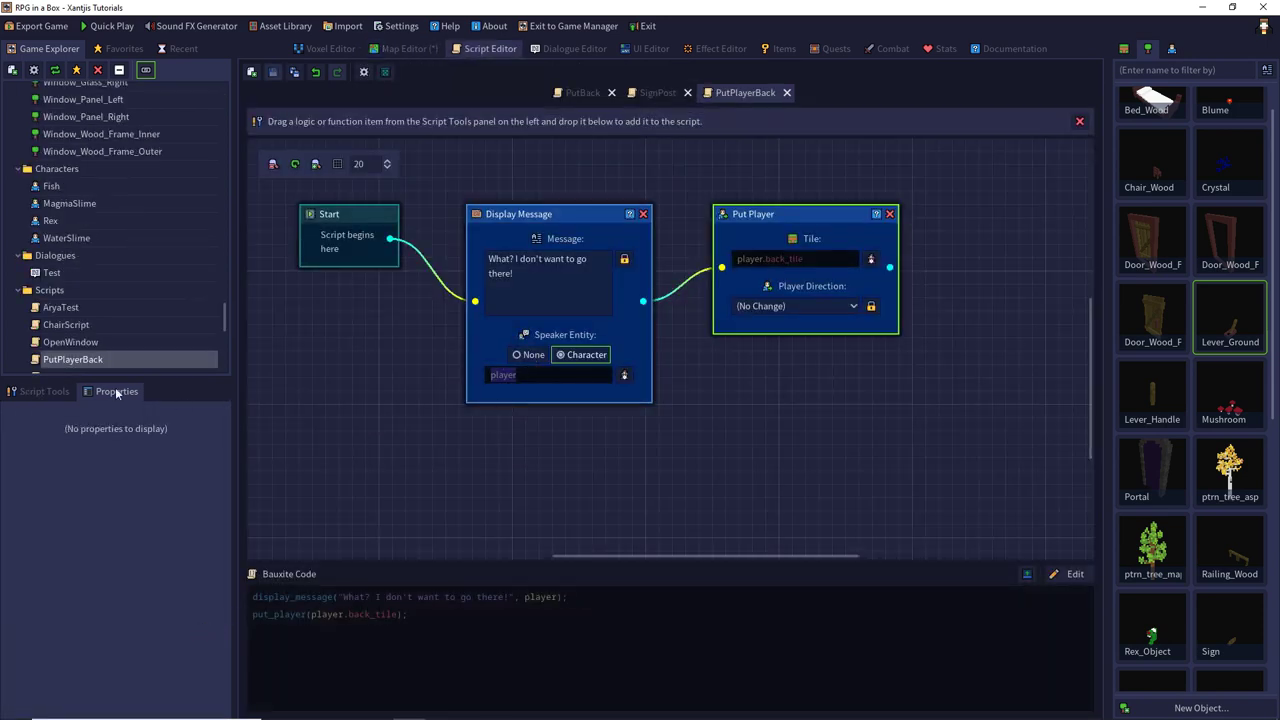
click(52, 391)
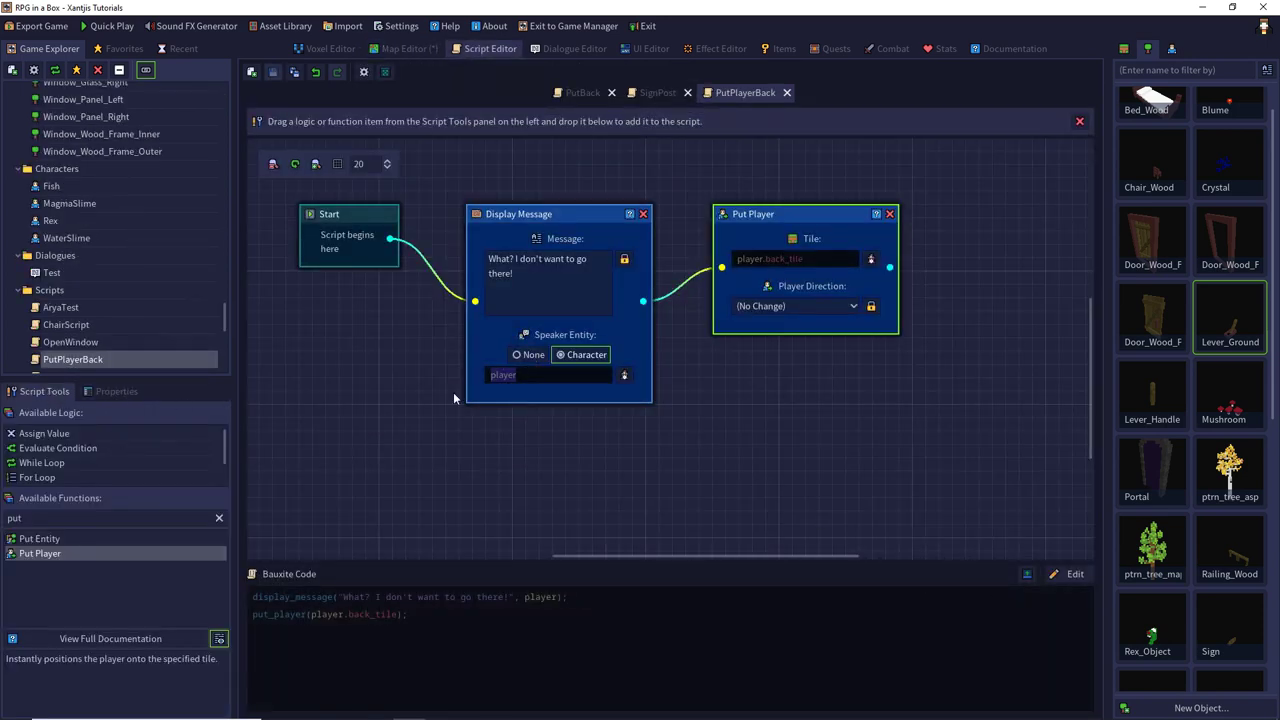
drag(805, 212, 965, 212)
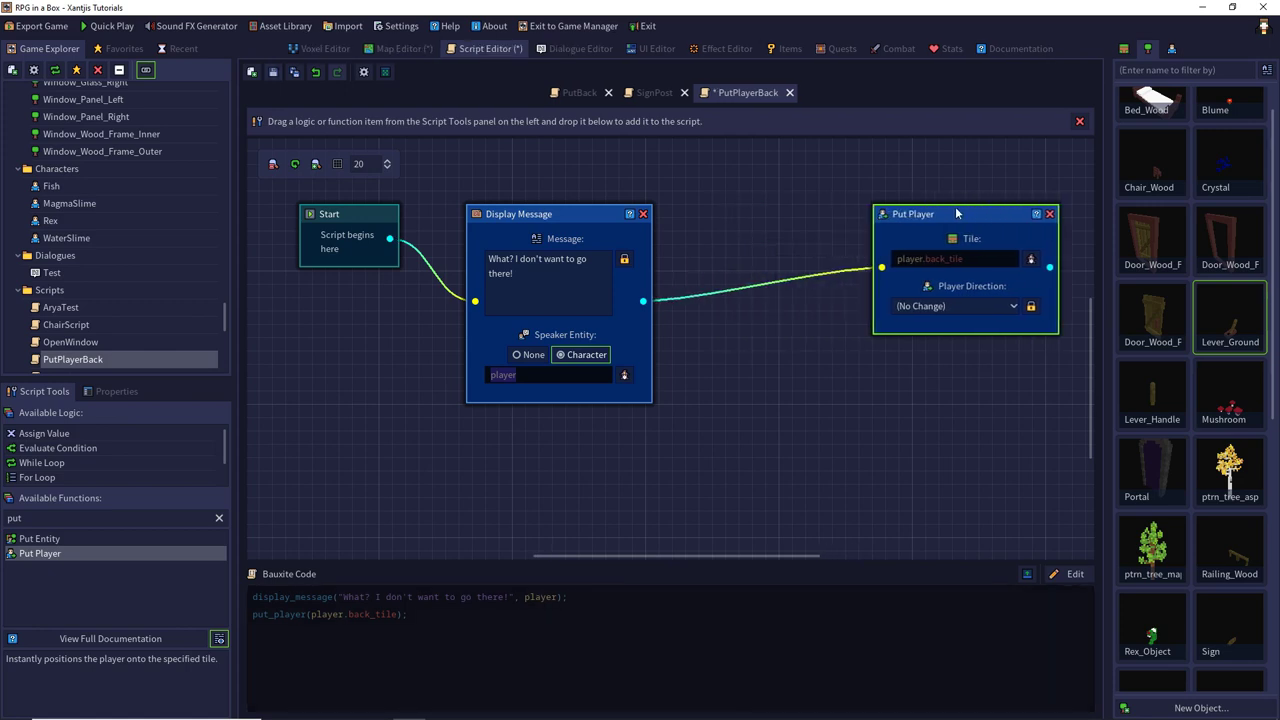
drag(572, 222, 765, 219)
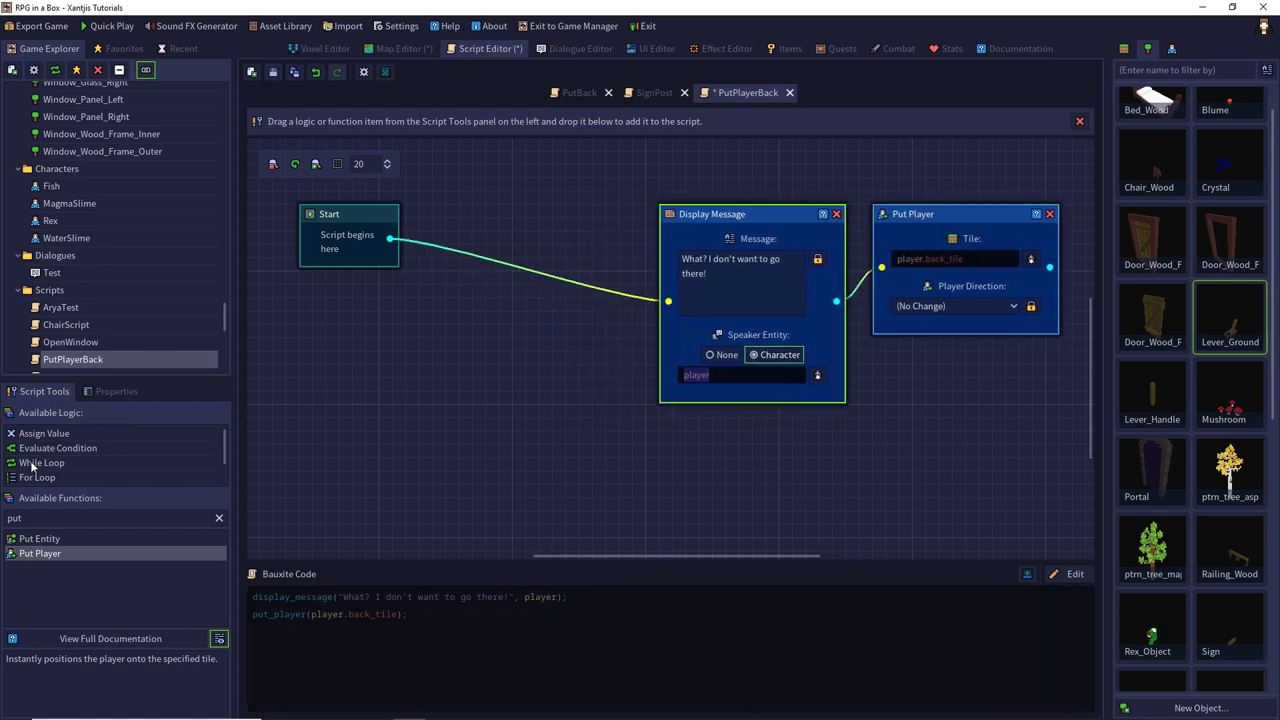
Step: Insert an Evaluate Condition node after Start and connect its If output to the Display Message node
click(87, 451)
drag(87, 449, 491, 315)
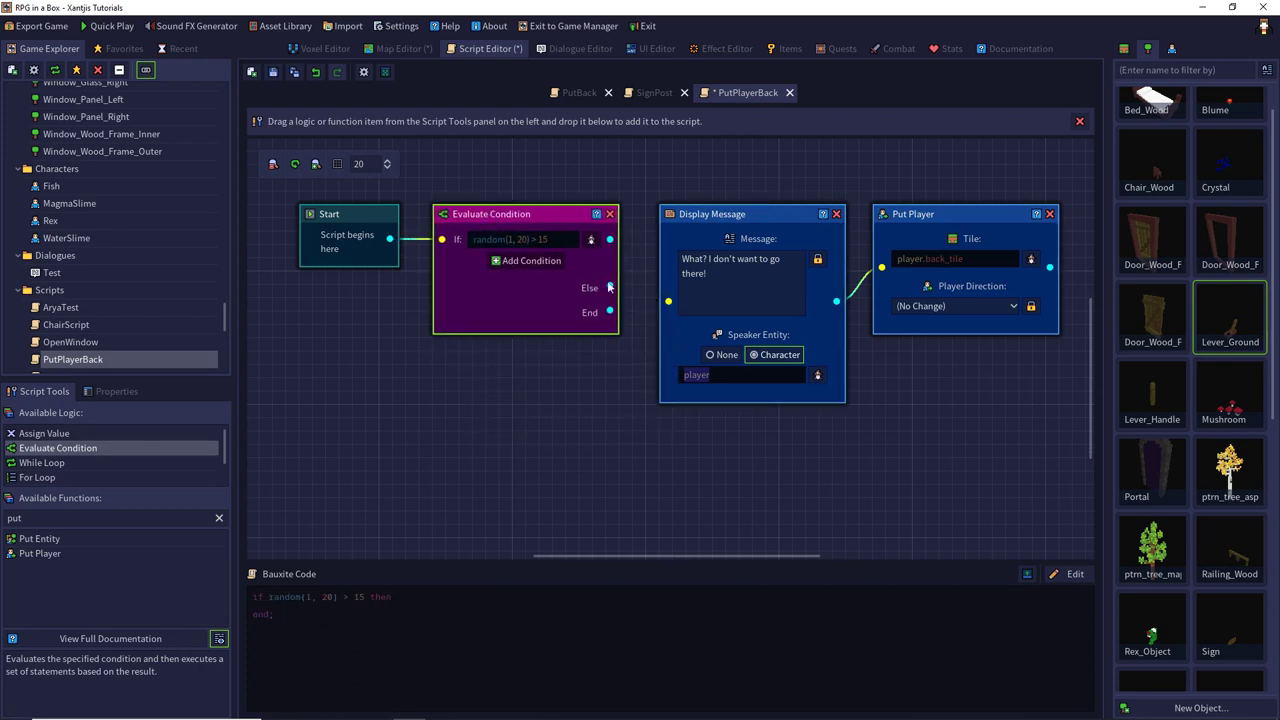
drag(609, 240, 668, 301)
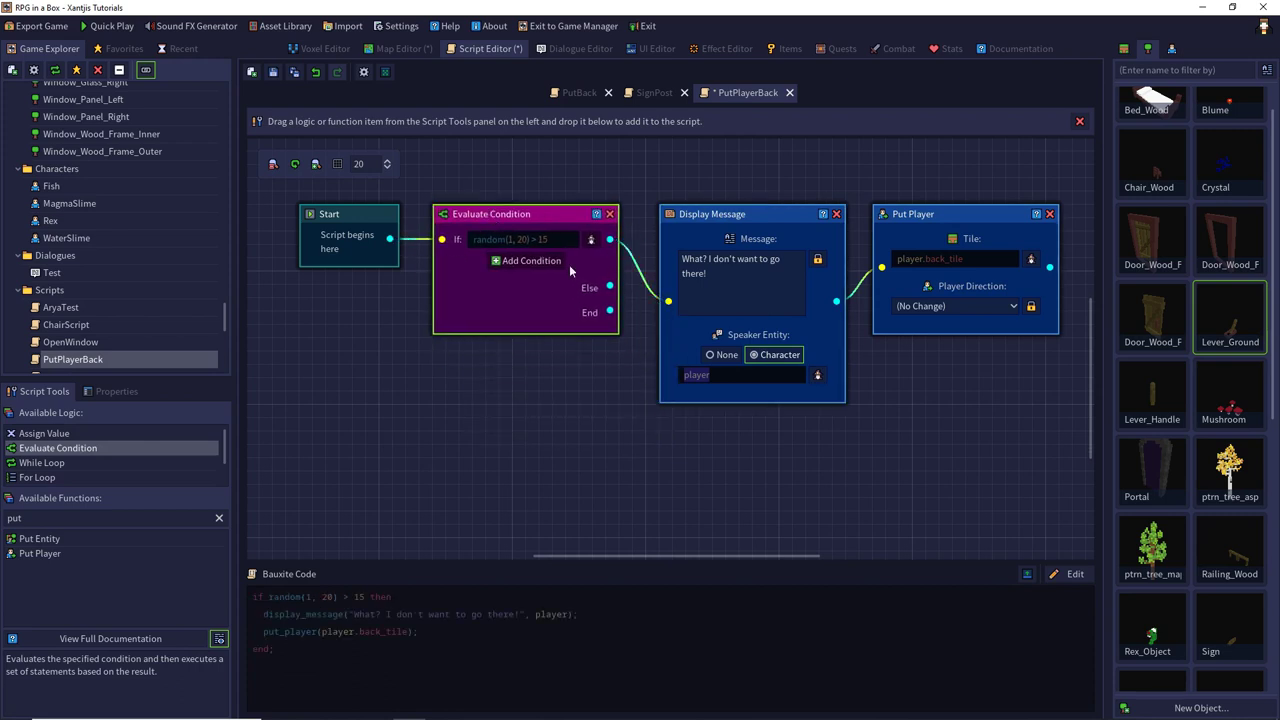
Step: Set the If condition to entity["Lever1"].property["isOn"] != true and save the PutPlayerBack script
click(589, 240)
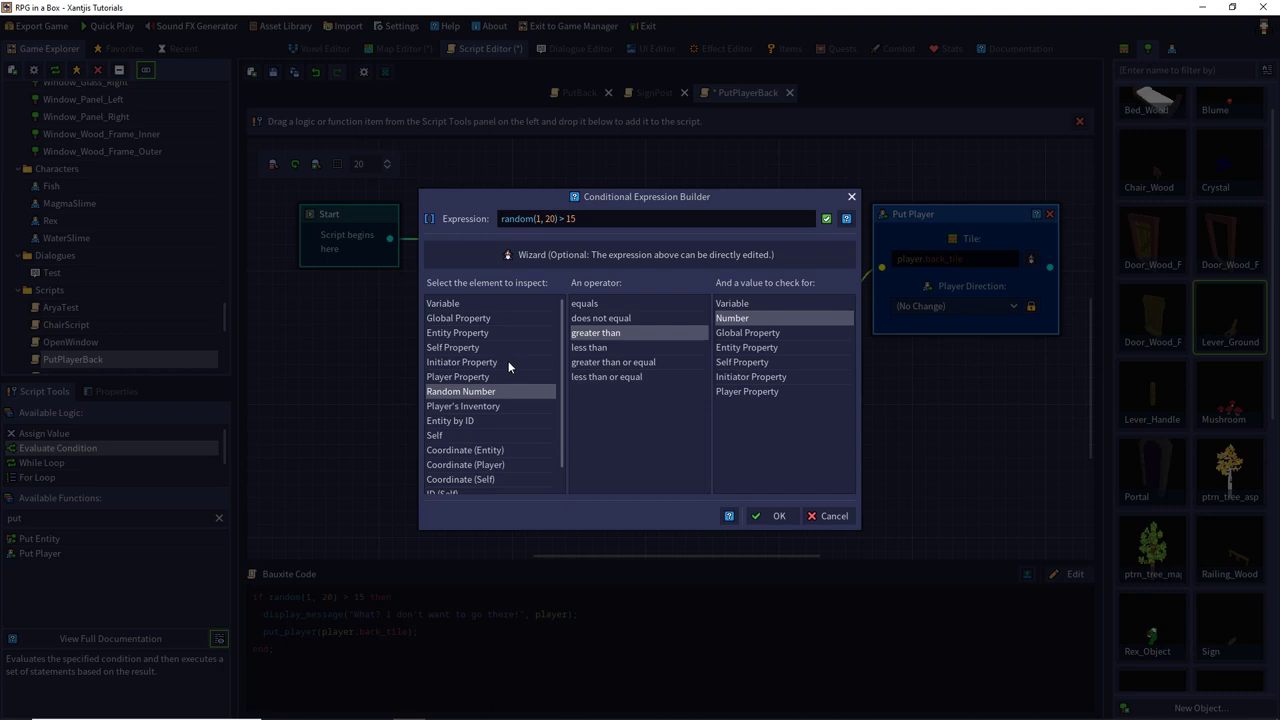
click(456, 333)
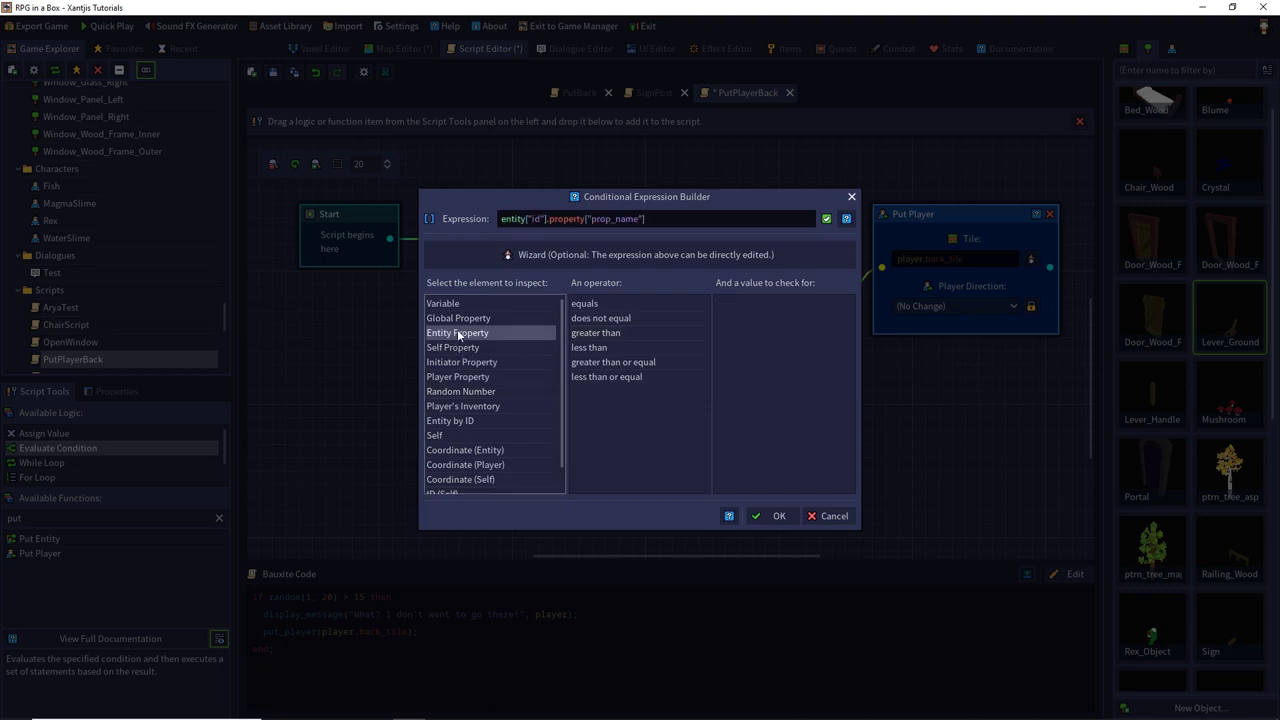
click(536, 219)
text(id)
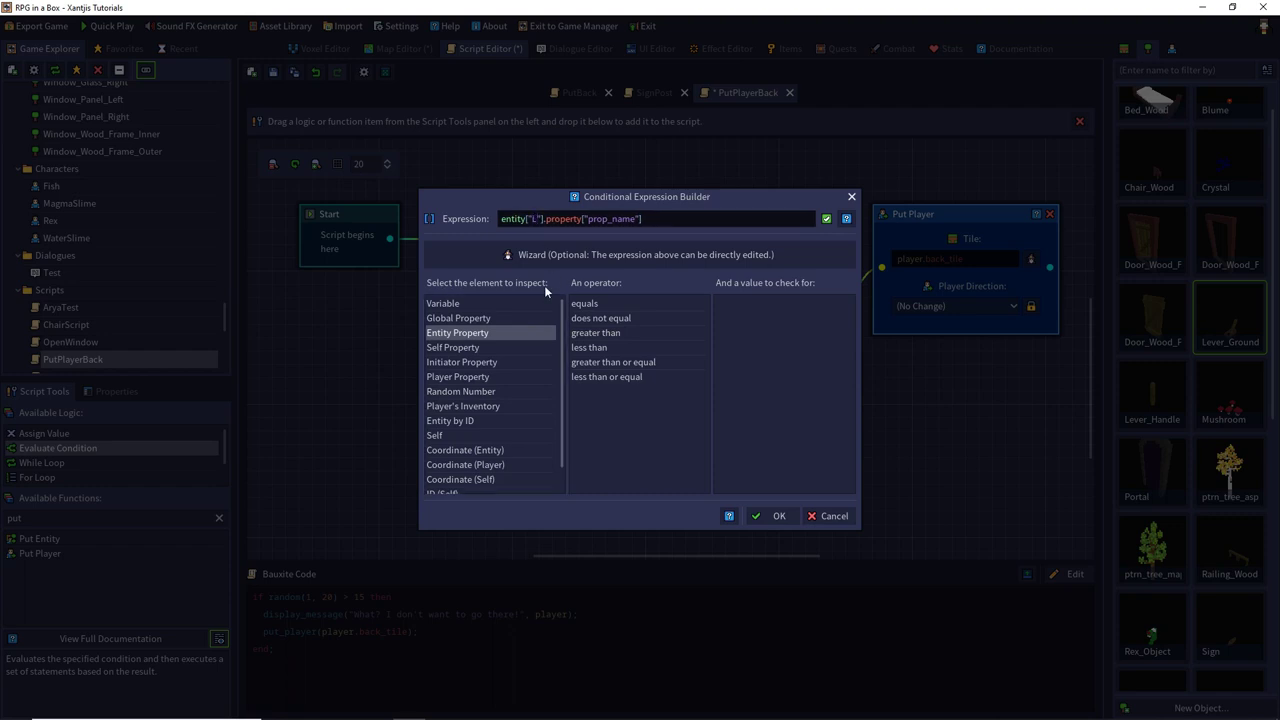
text(ever1)
key(shift+Right)
key(shift+Right)
key(shift+Right)
key(shift+Right)
key(shift+Right)
key(shift+Right)
key(shift+Right)
key(shift+Right)
key(shift+Right)
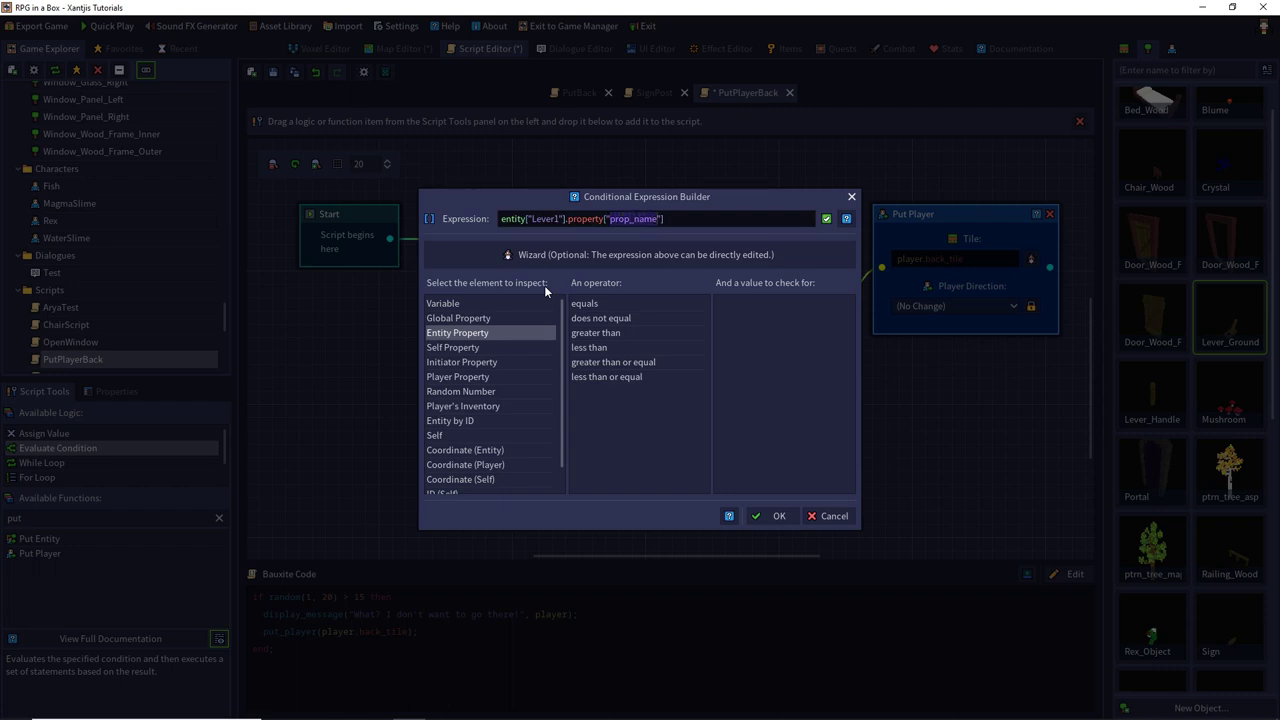
text(isOn)
text(!= true)
click(773, 514)
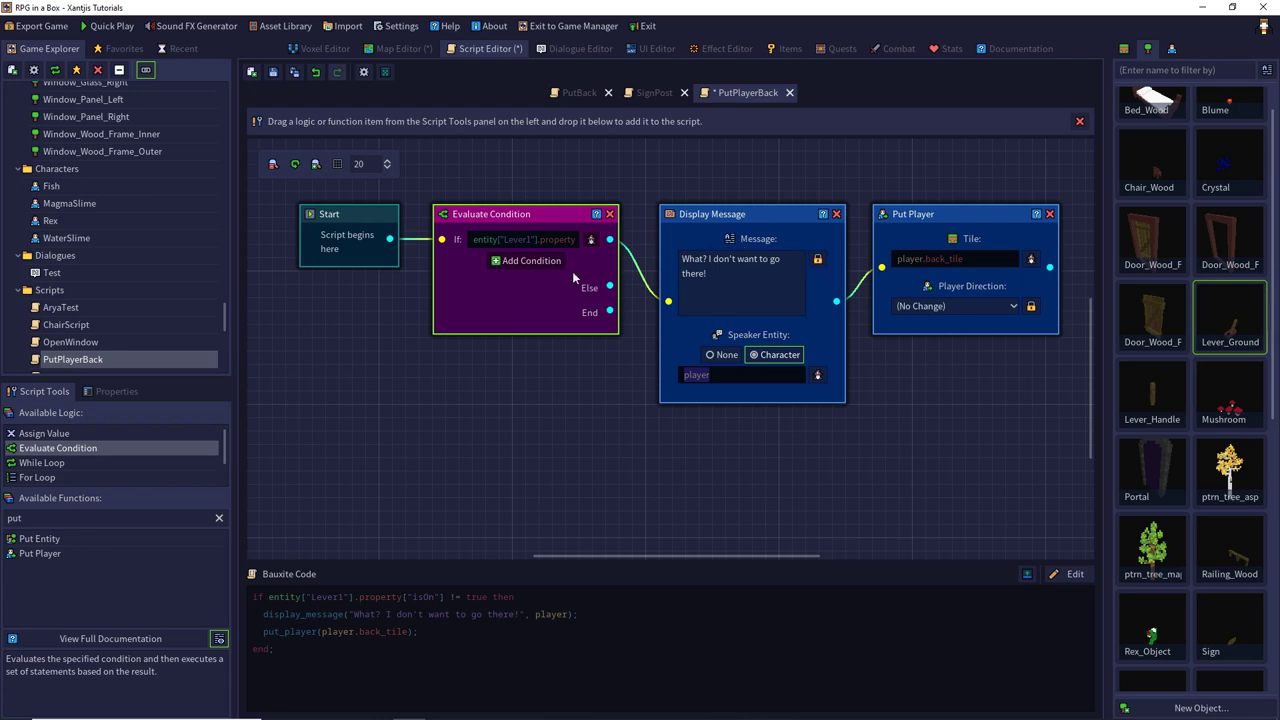
click(273, 72)
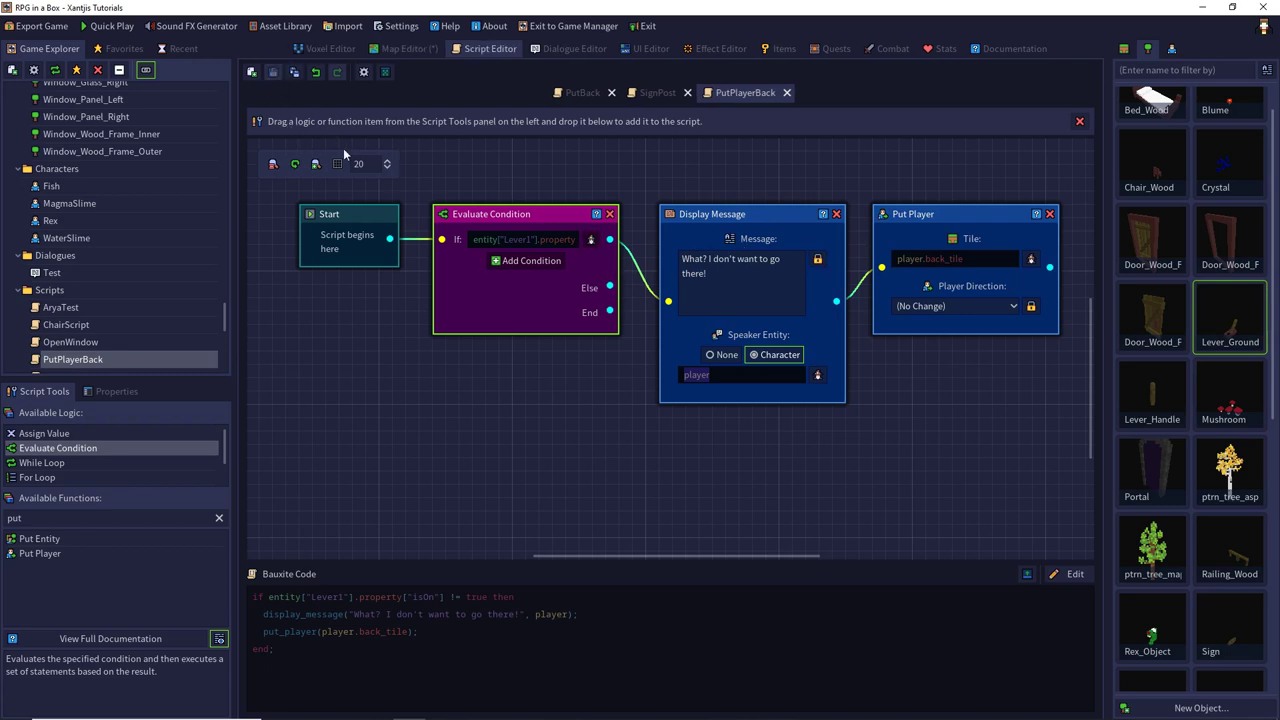
Step: Cancel the quick play attempt and review the scripts assigned to the lever and the Special tile on the map
click(112, 25)
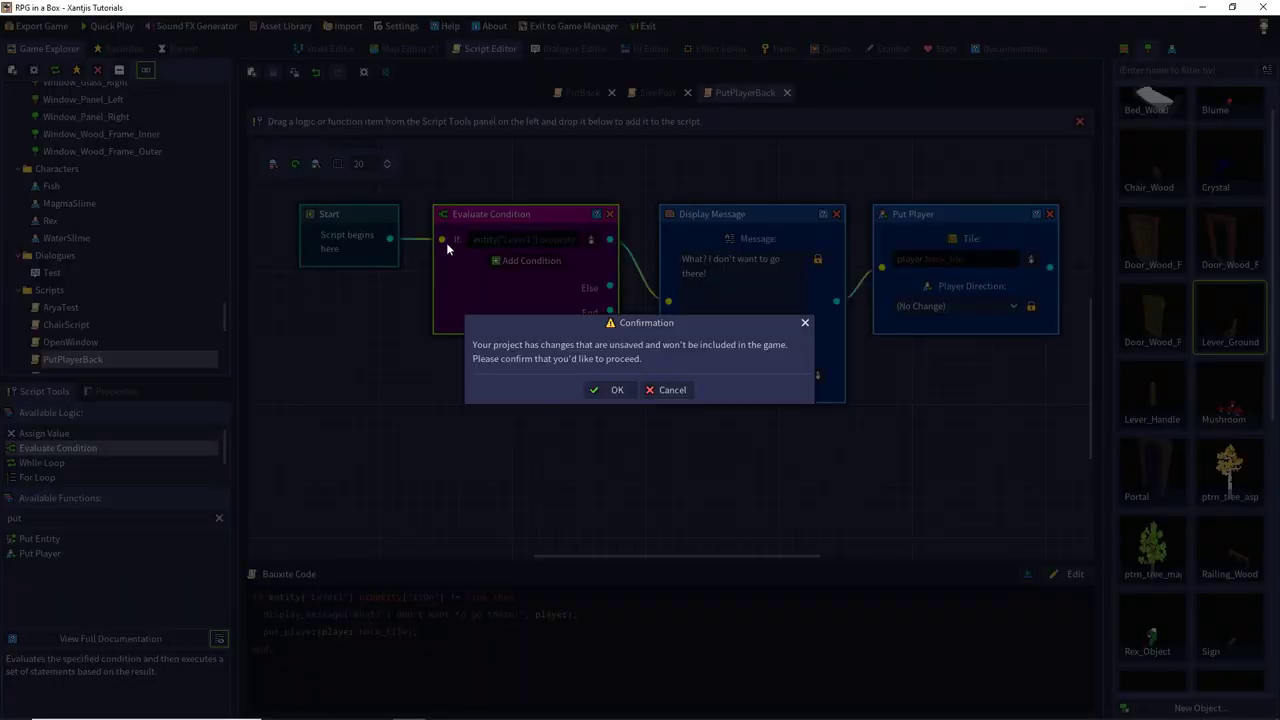
click(646, 392)
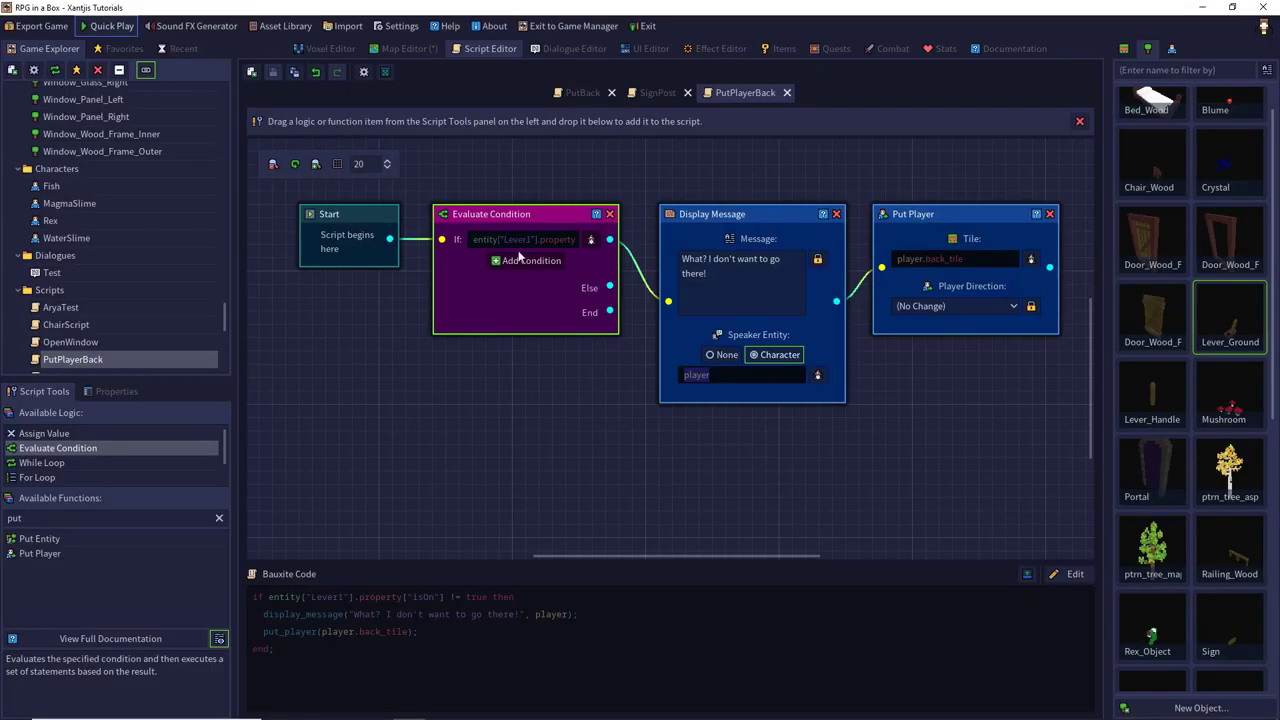
click(404, 48)
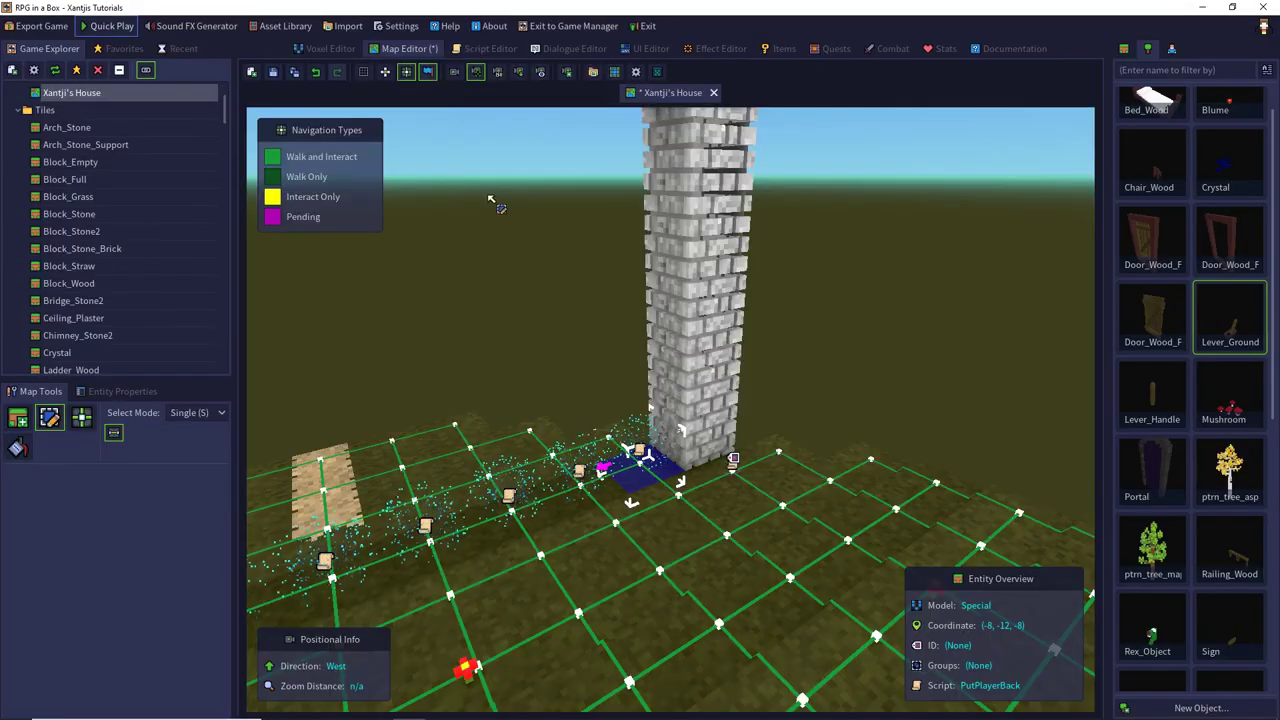
click(121, 391)
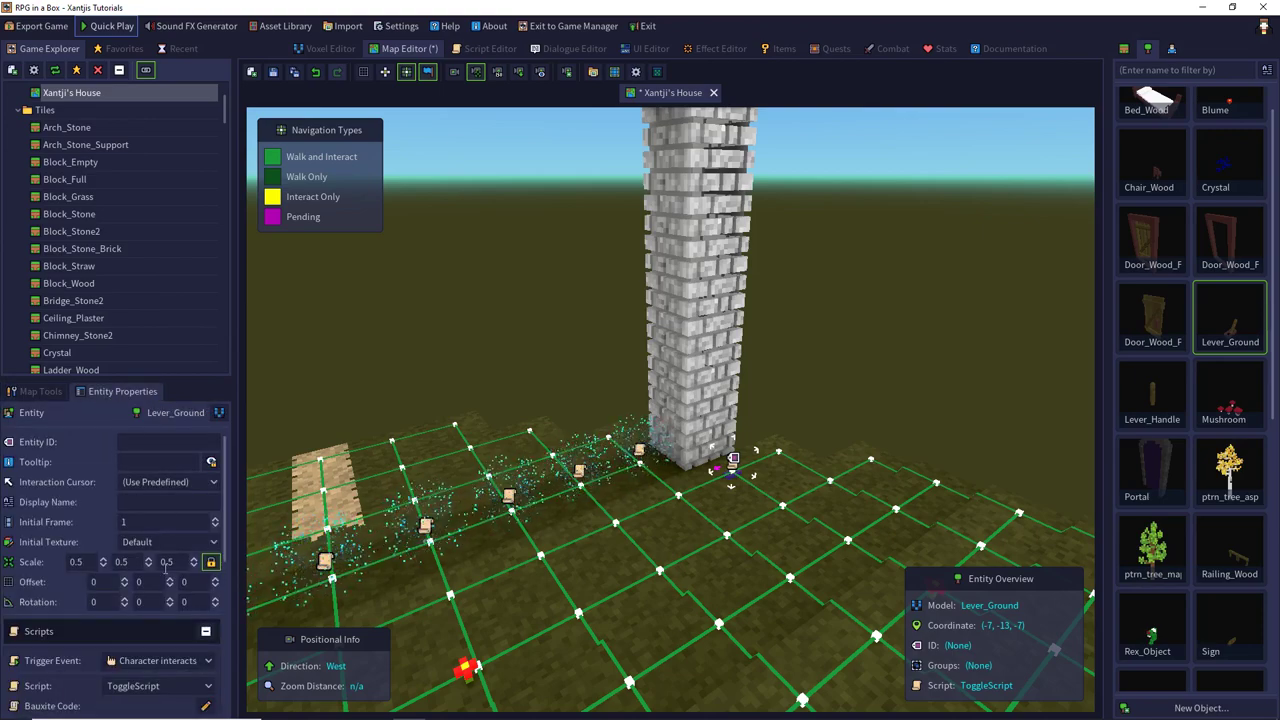
scroll(166, 566, down, 3)
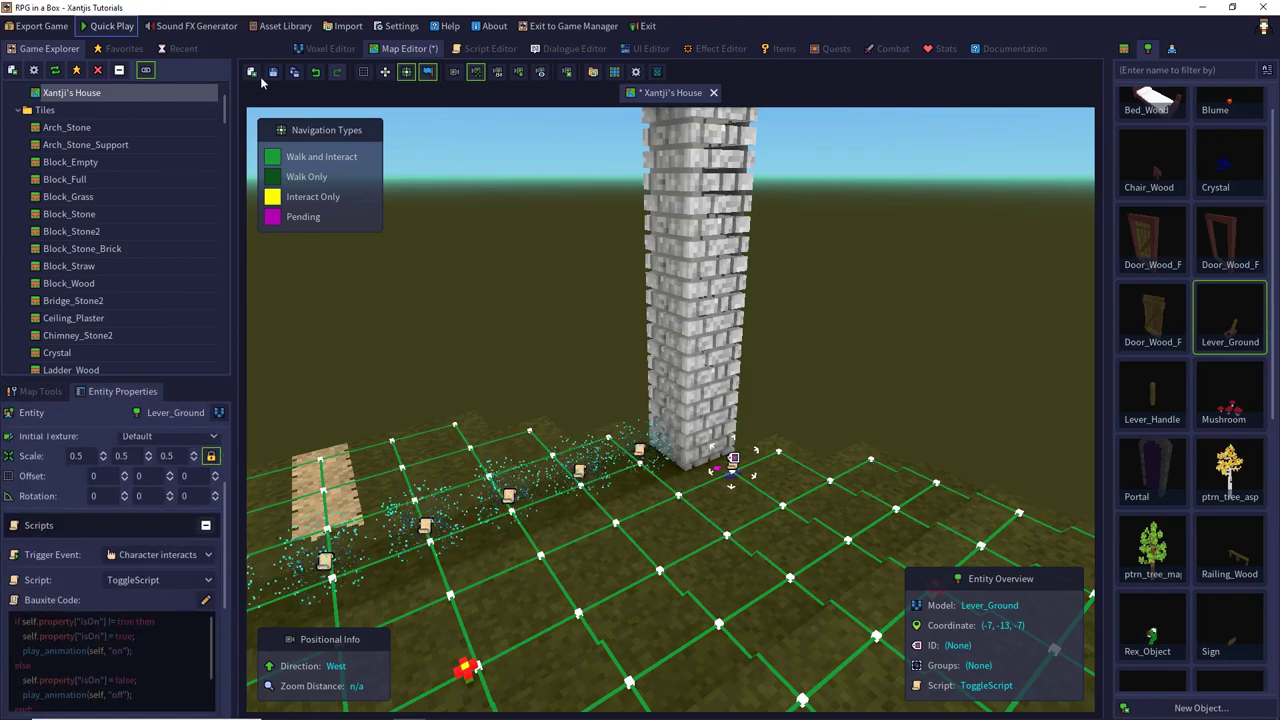
click(628, 470)
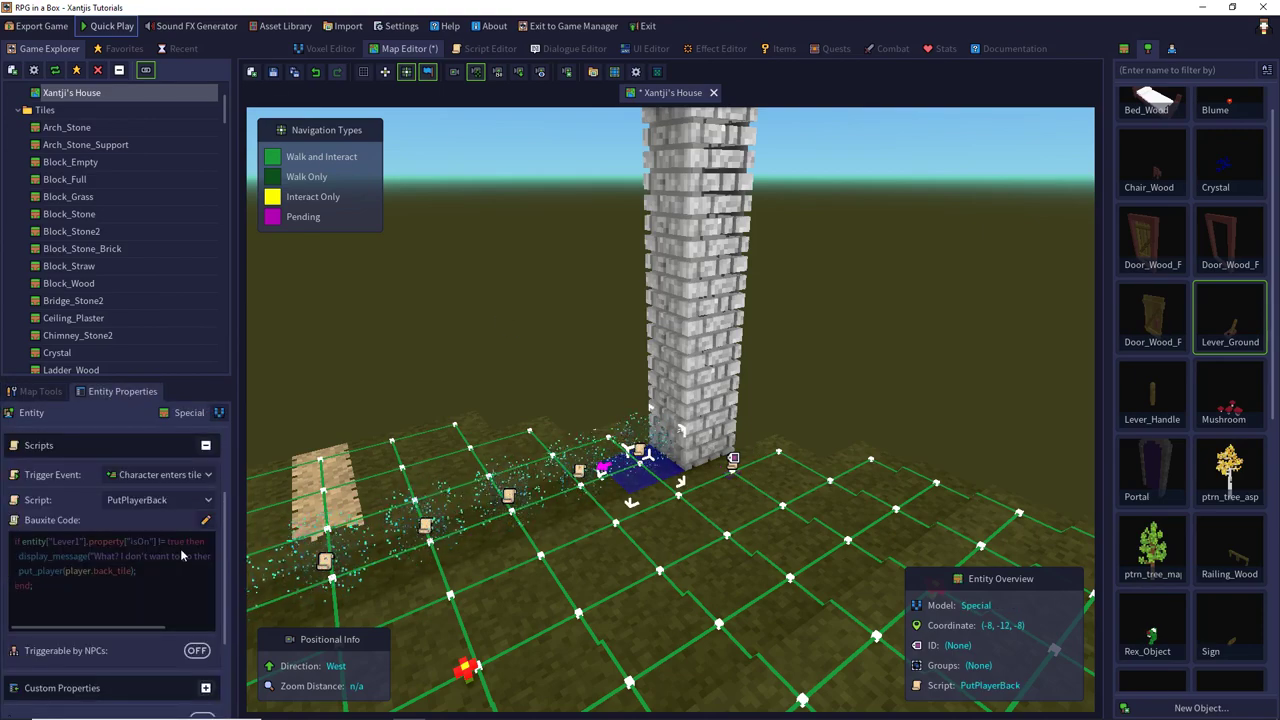
Step: Start a quick play of the game and walk the player across the grass to the lever beside the stone pillar
click(107, 30)
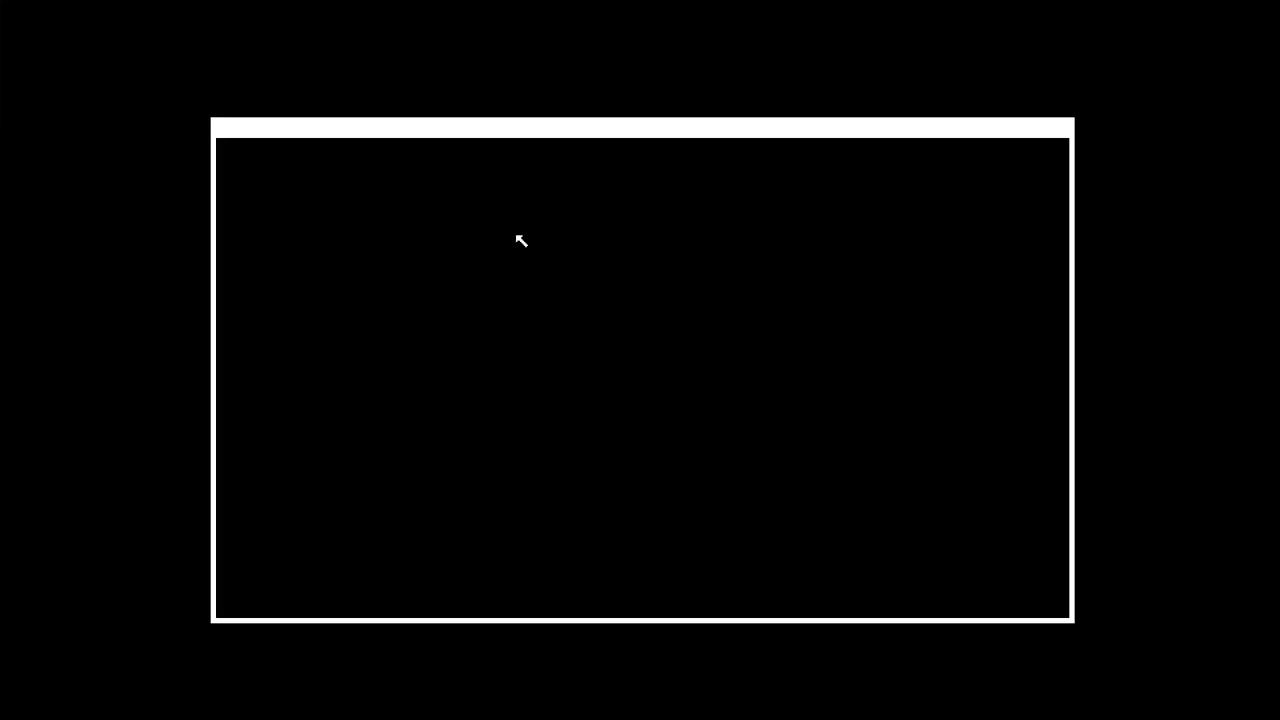
key(Up)
key(Return)
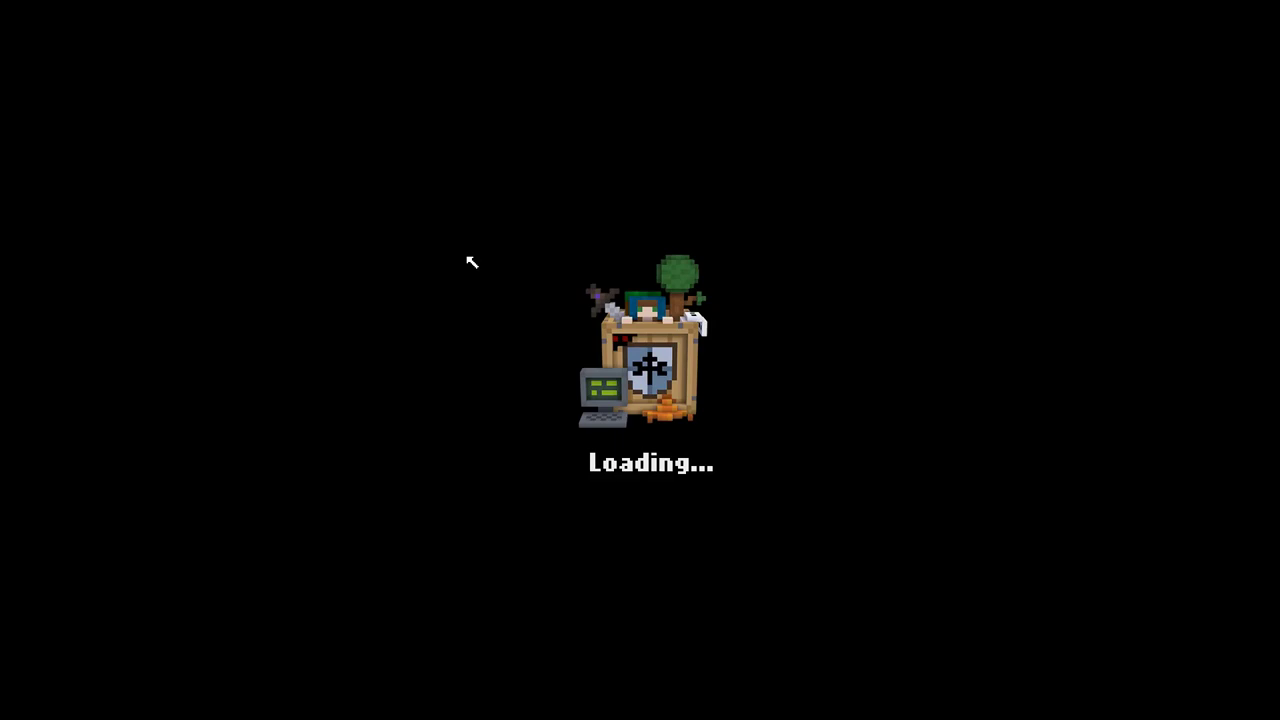
key(Up)
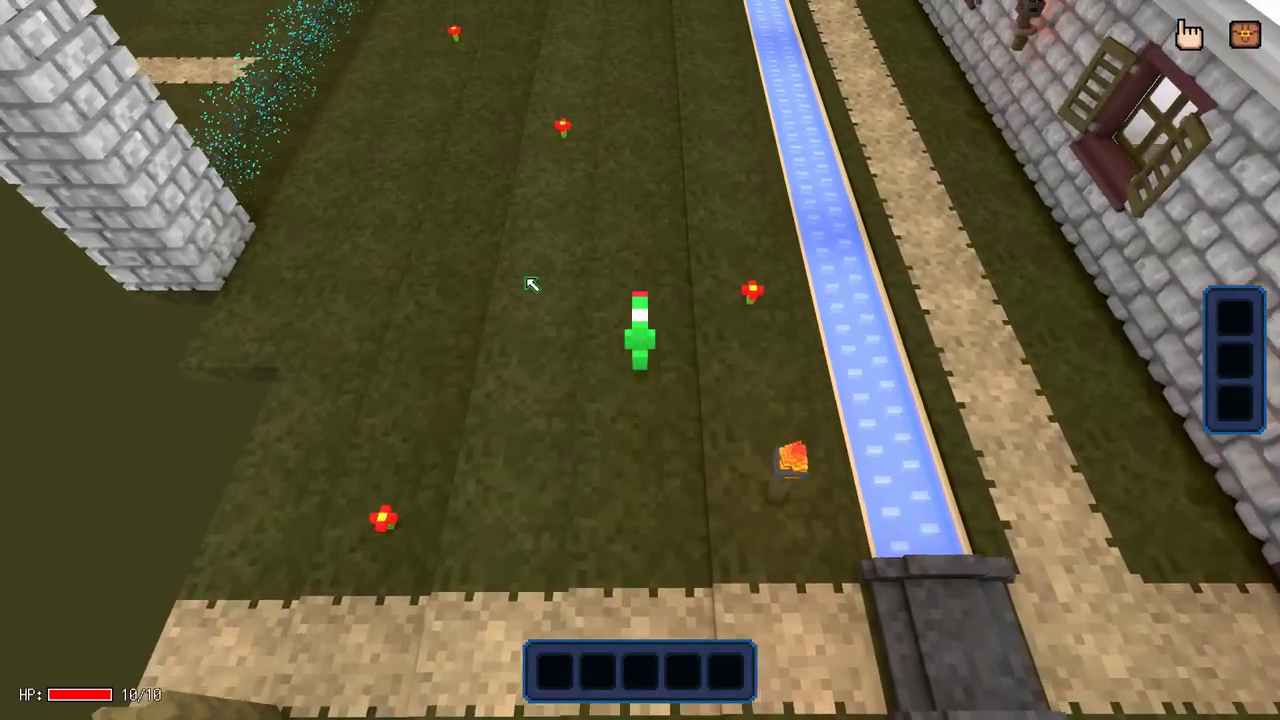
key(Up)
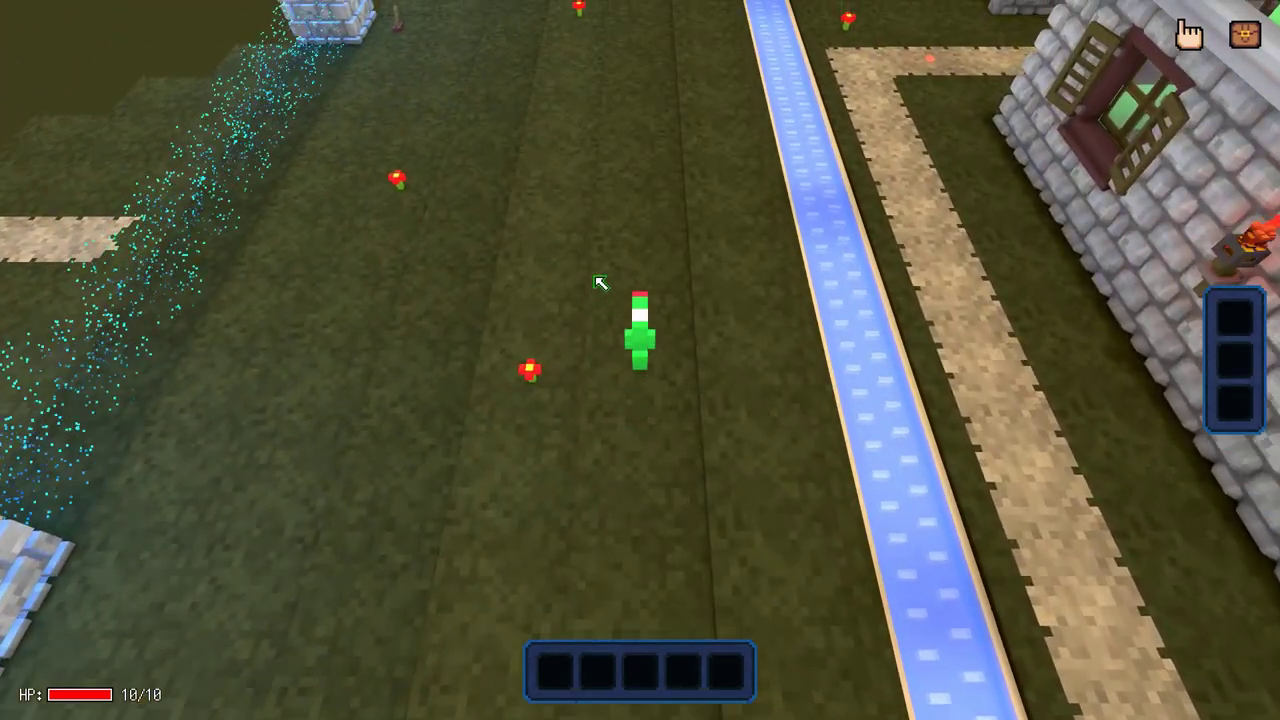
key(Up)
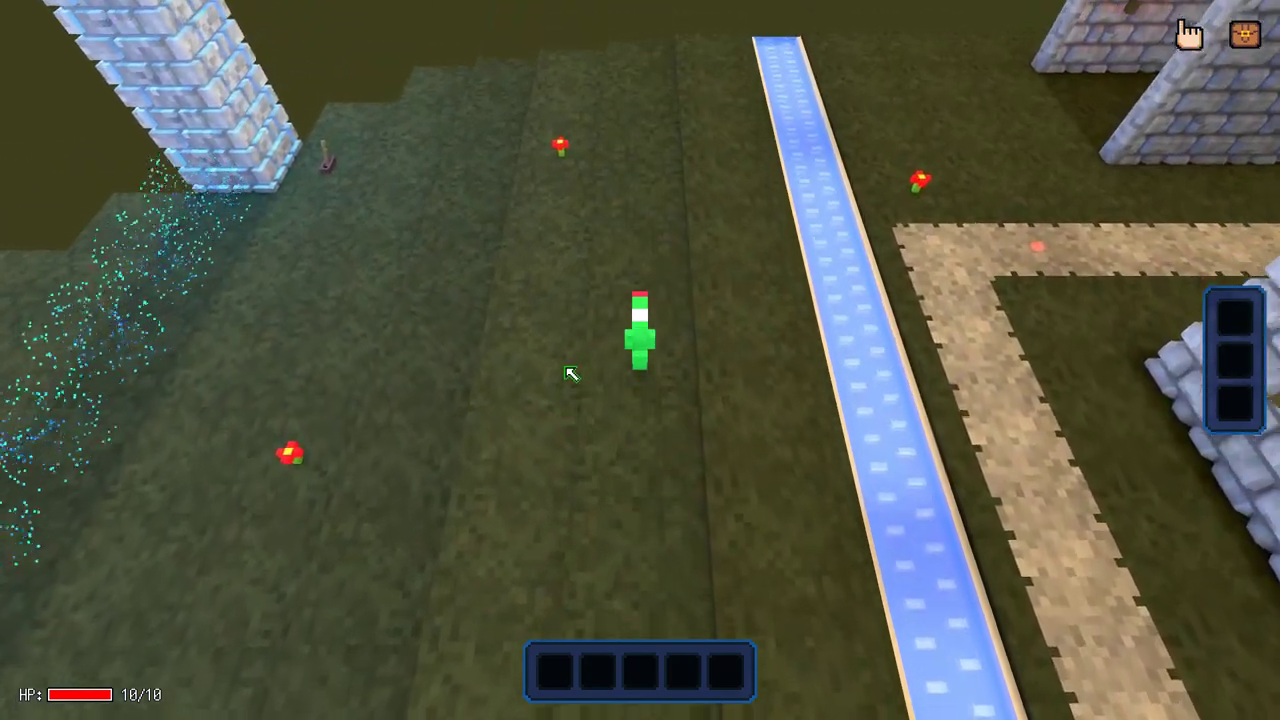
key(Up)
key(Left)
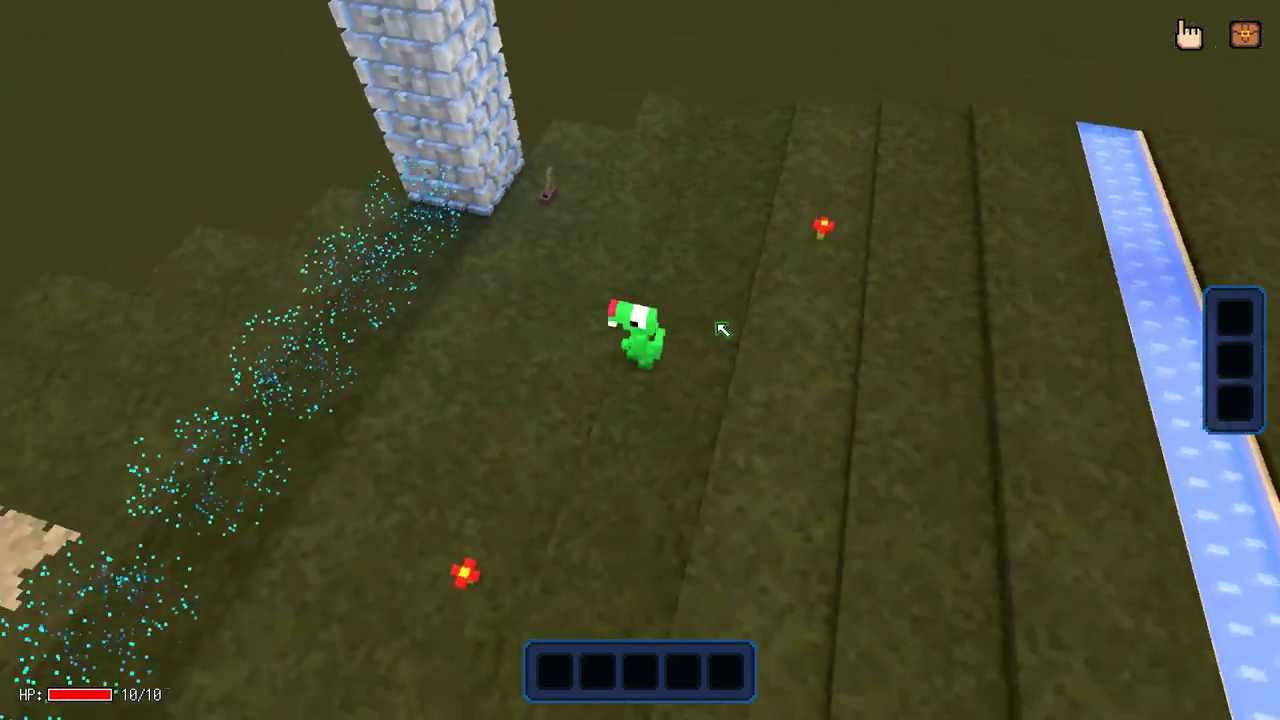
key(Left)
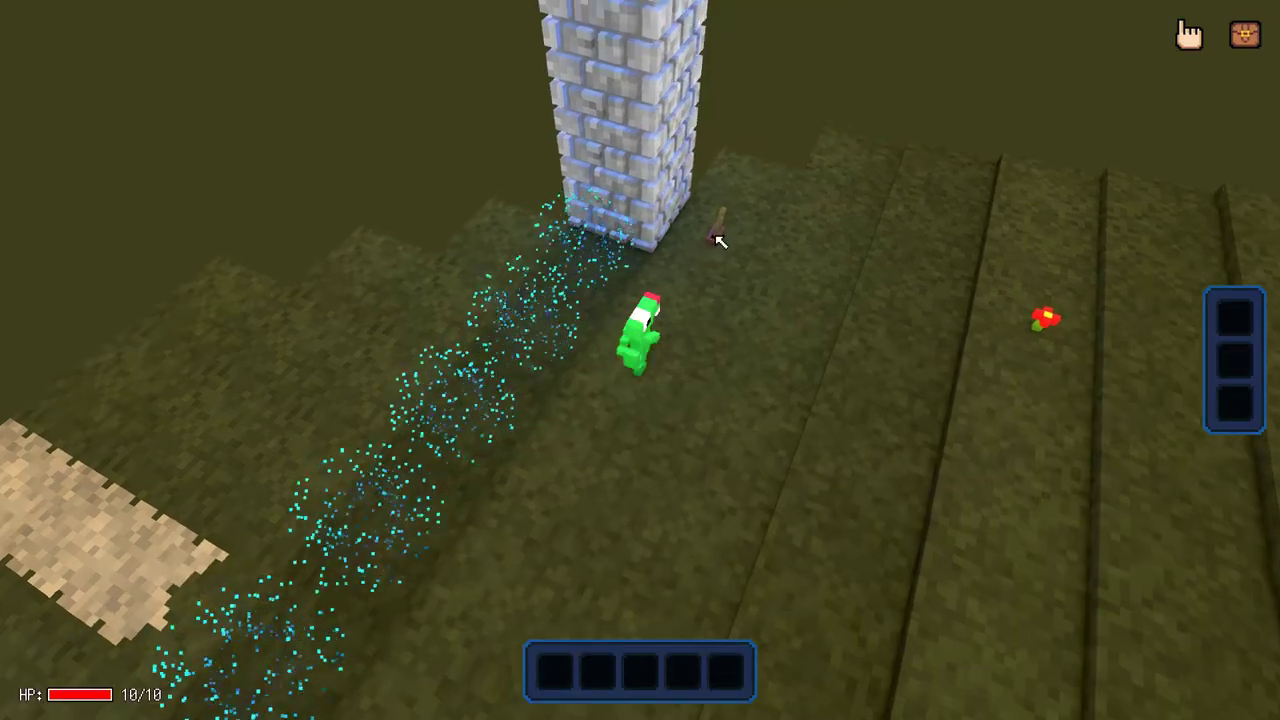
key(Left)
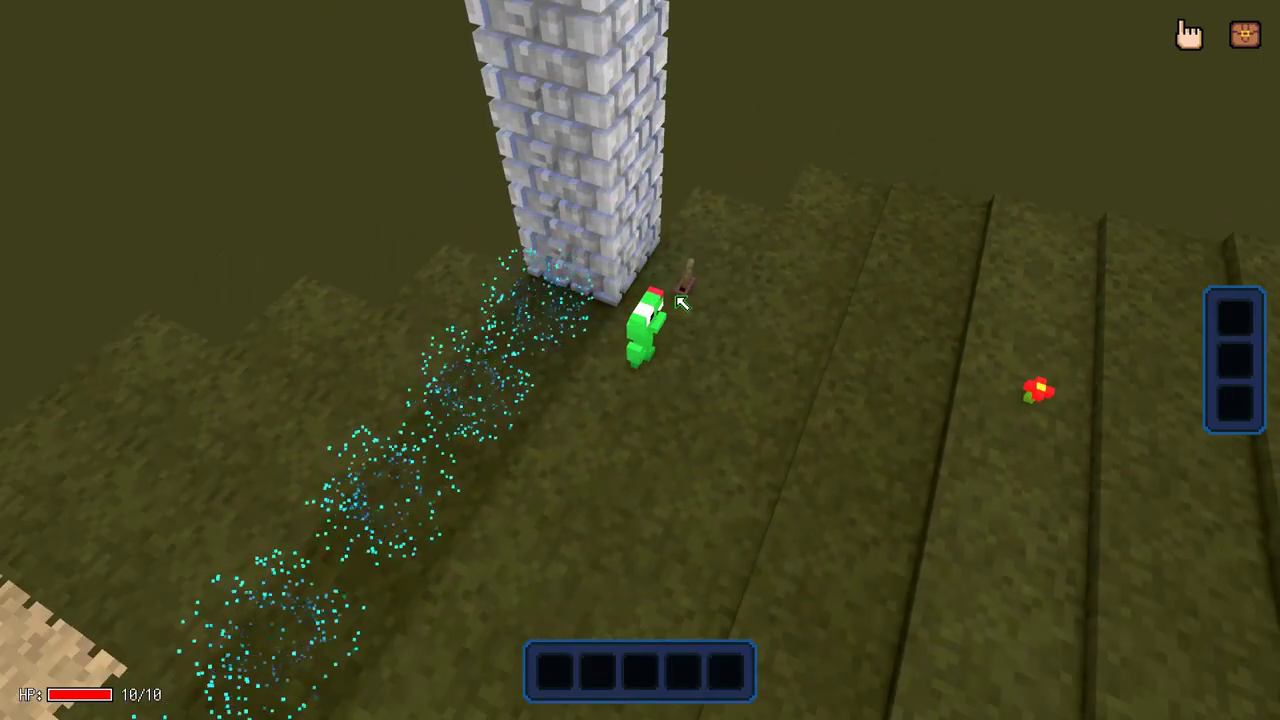
Step: Use the lever beside the pillar, walk the player into the barrier to test it, and quit the game
click(681, 303)
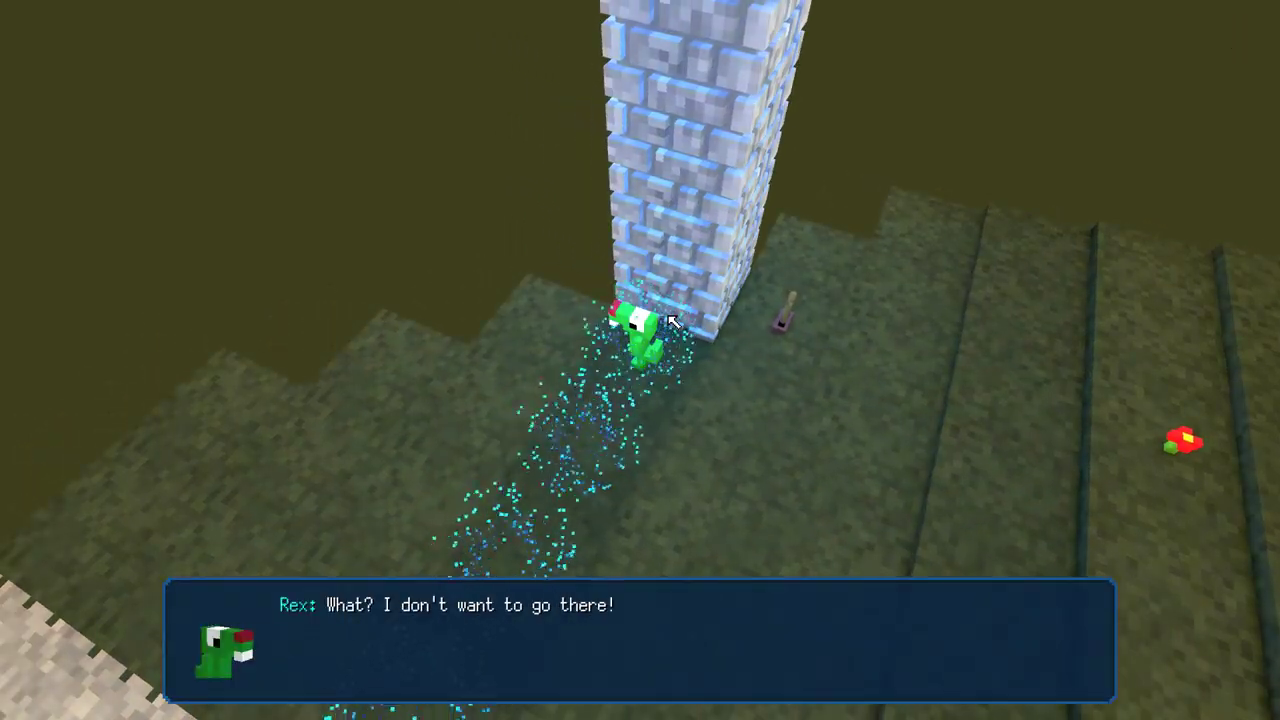
key(Escape)
click(135, 243)
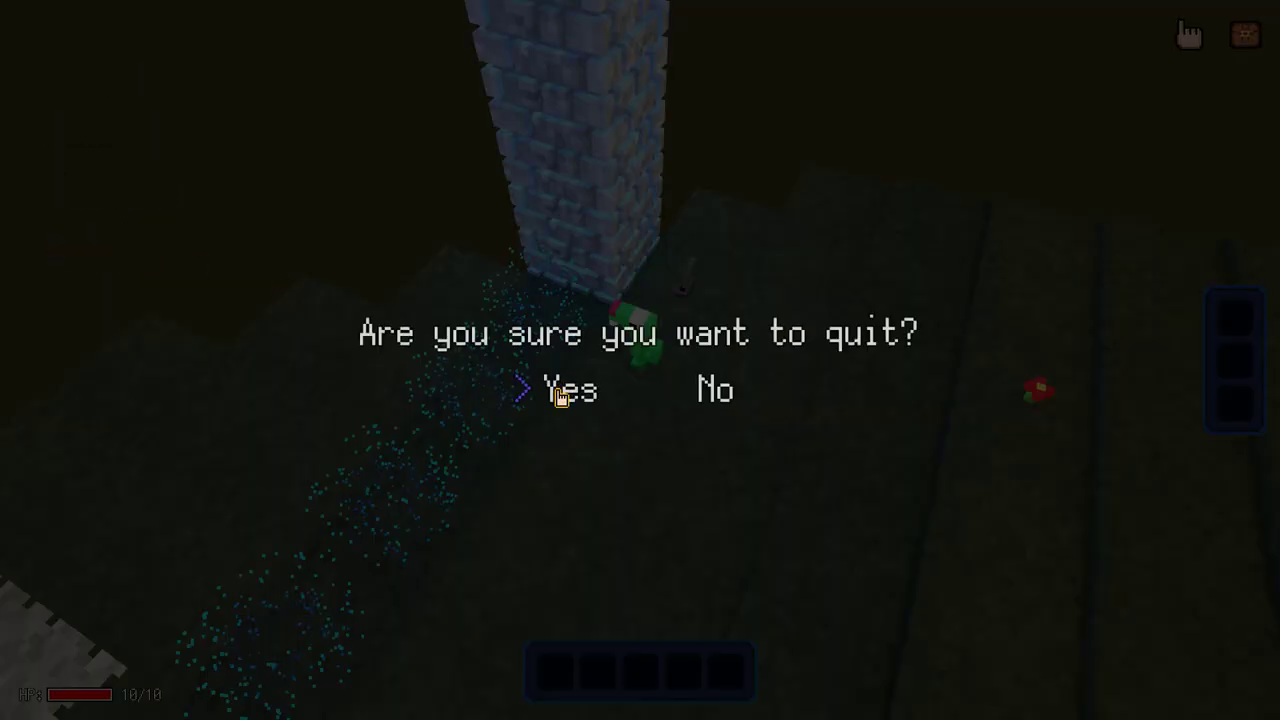
click(561, 395)
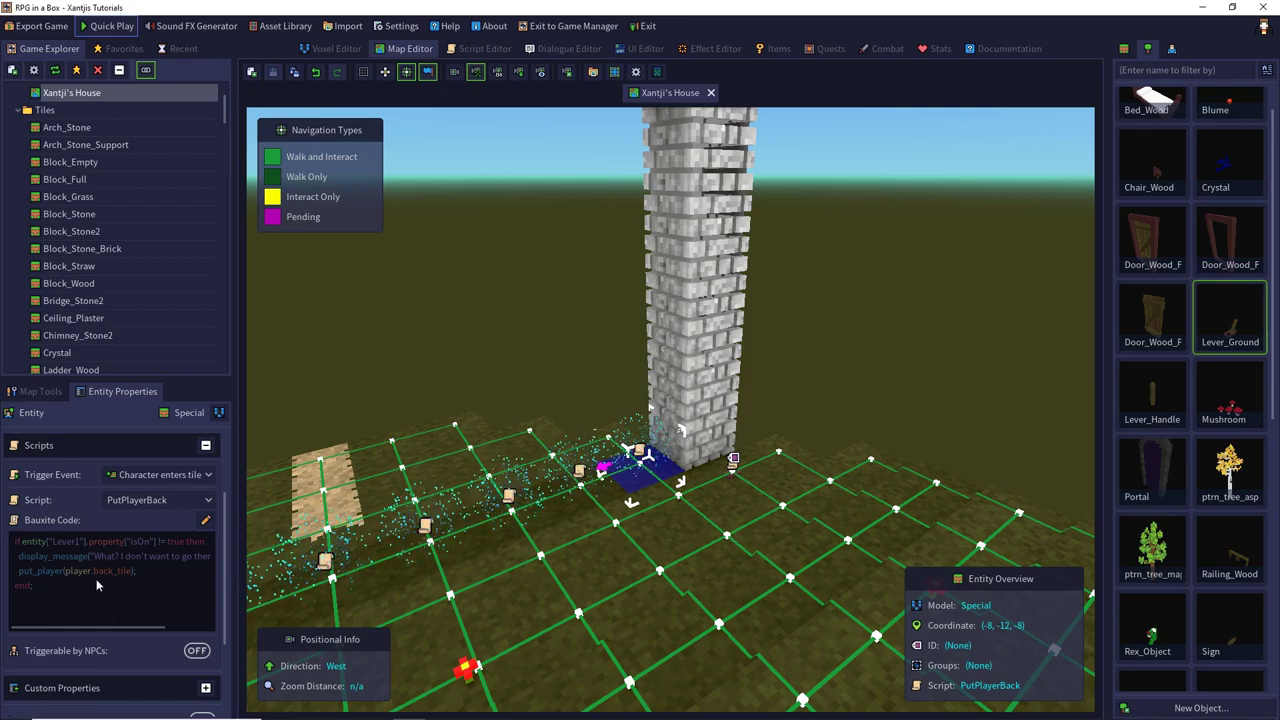
Step: Check the entity IDs and scripts of the grass tiles around the lever and of the Lever_Ground object
click(716, 489)
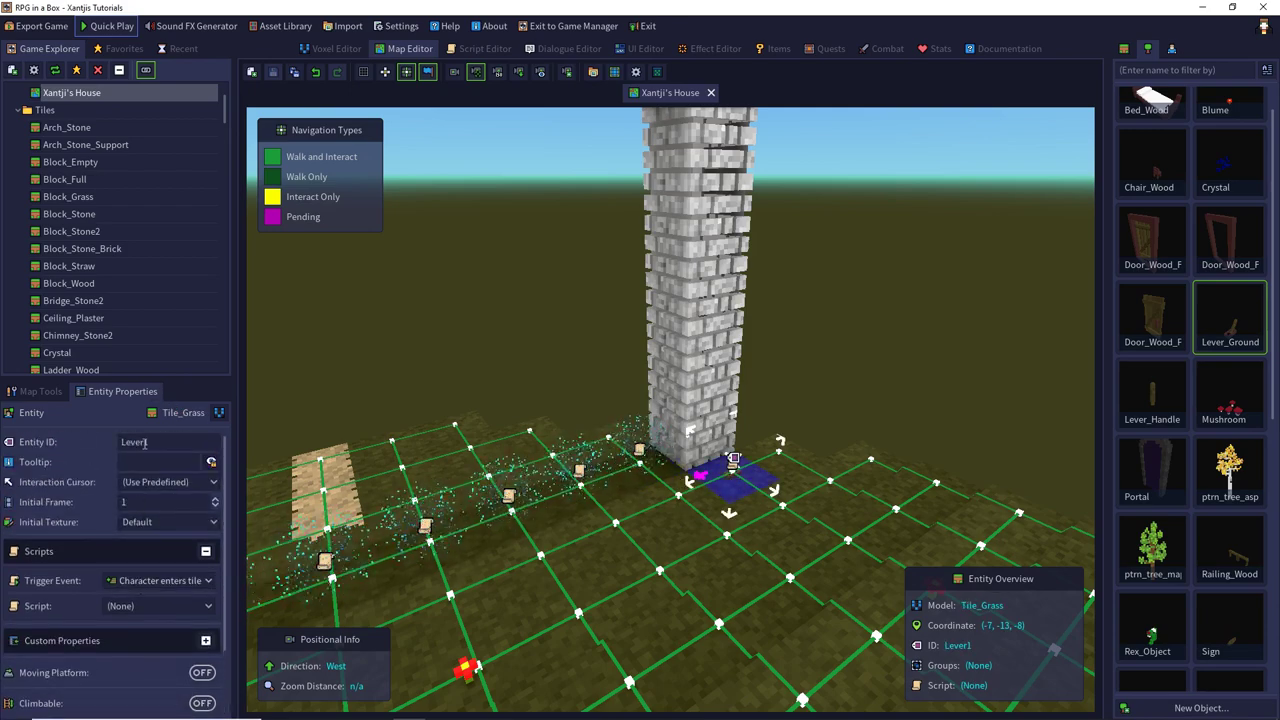
click(150, 606)
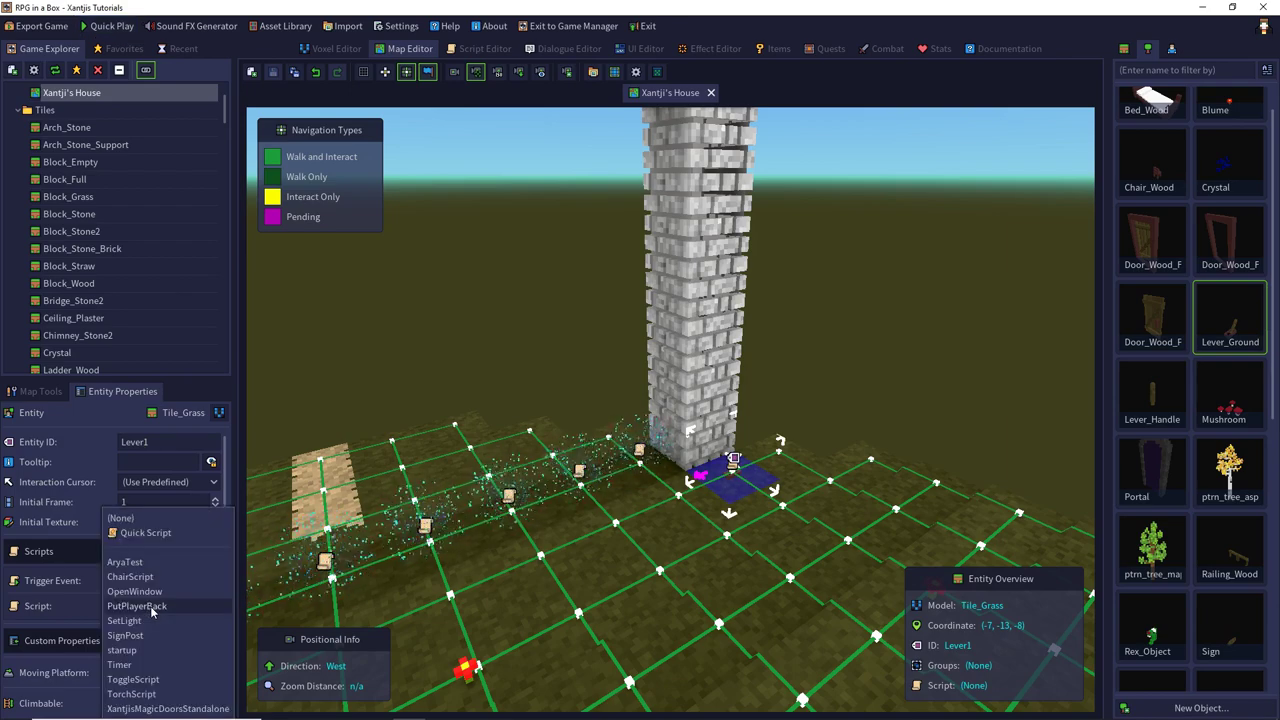
click(349, 377)
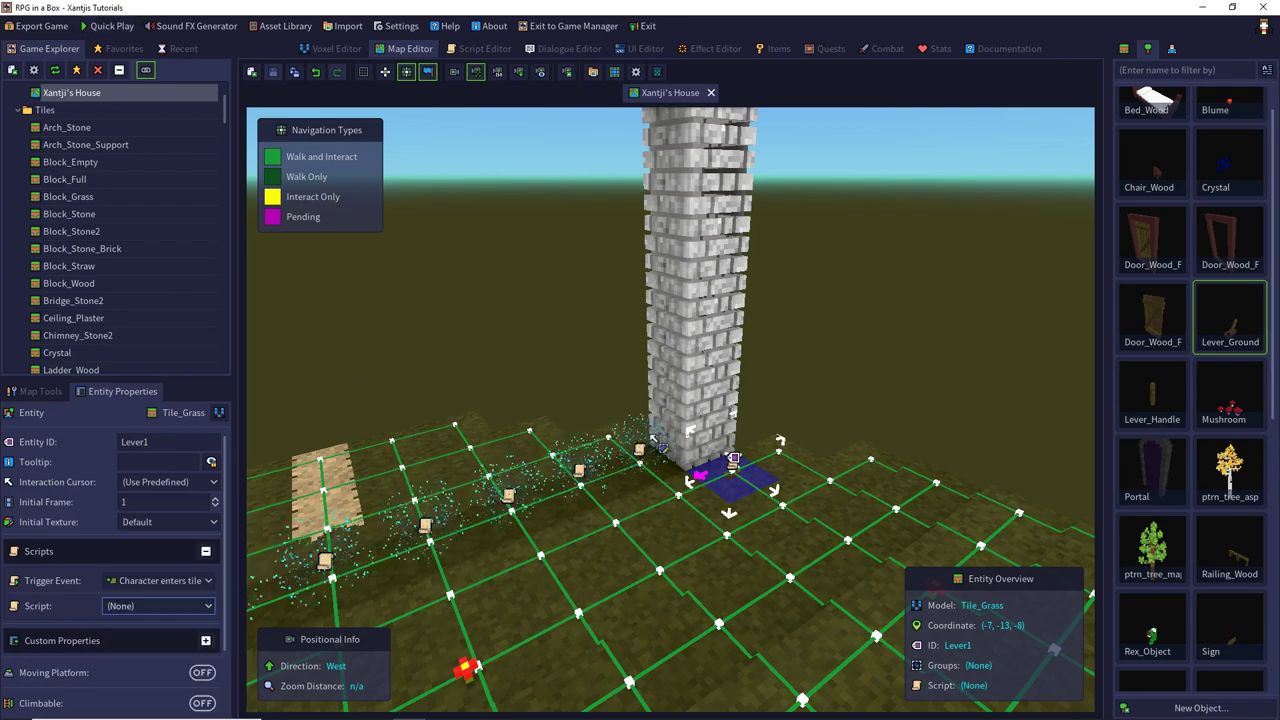
click(735, 465)
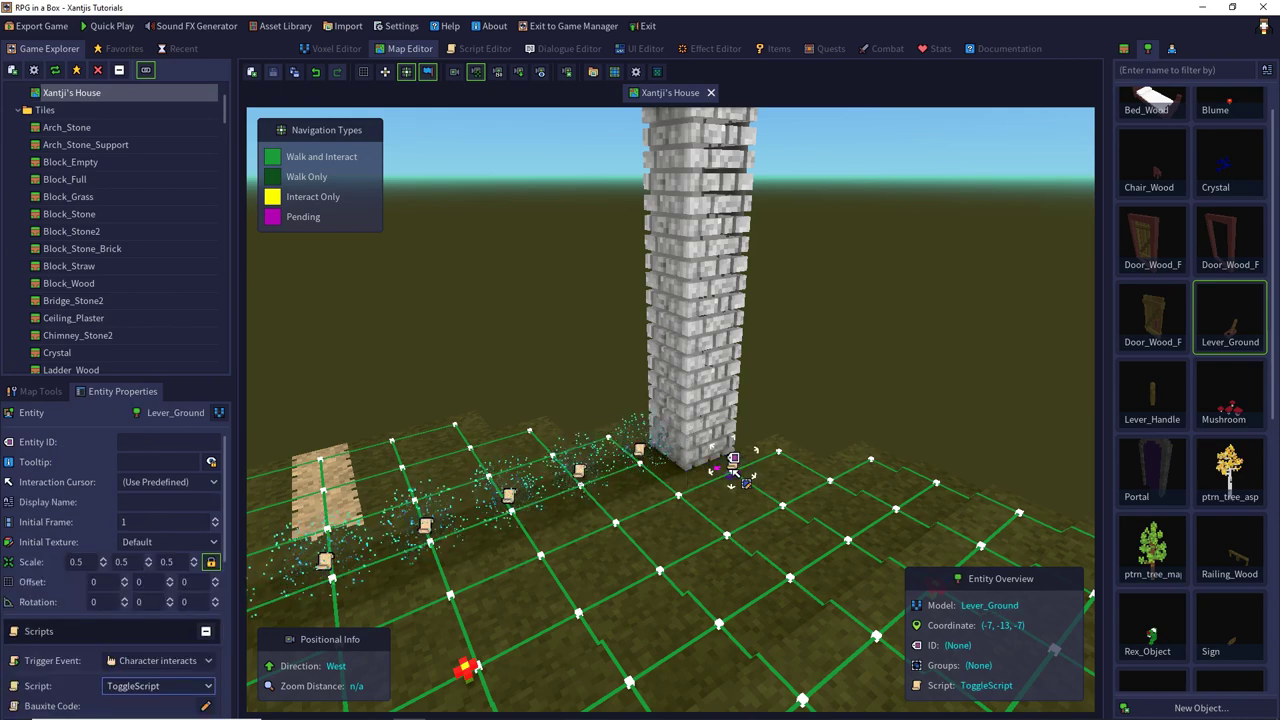
click(750, 503)
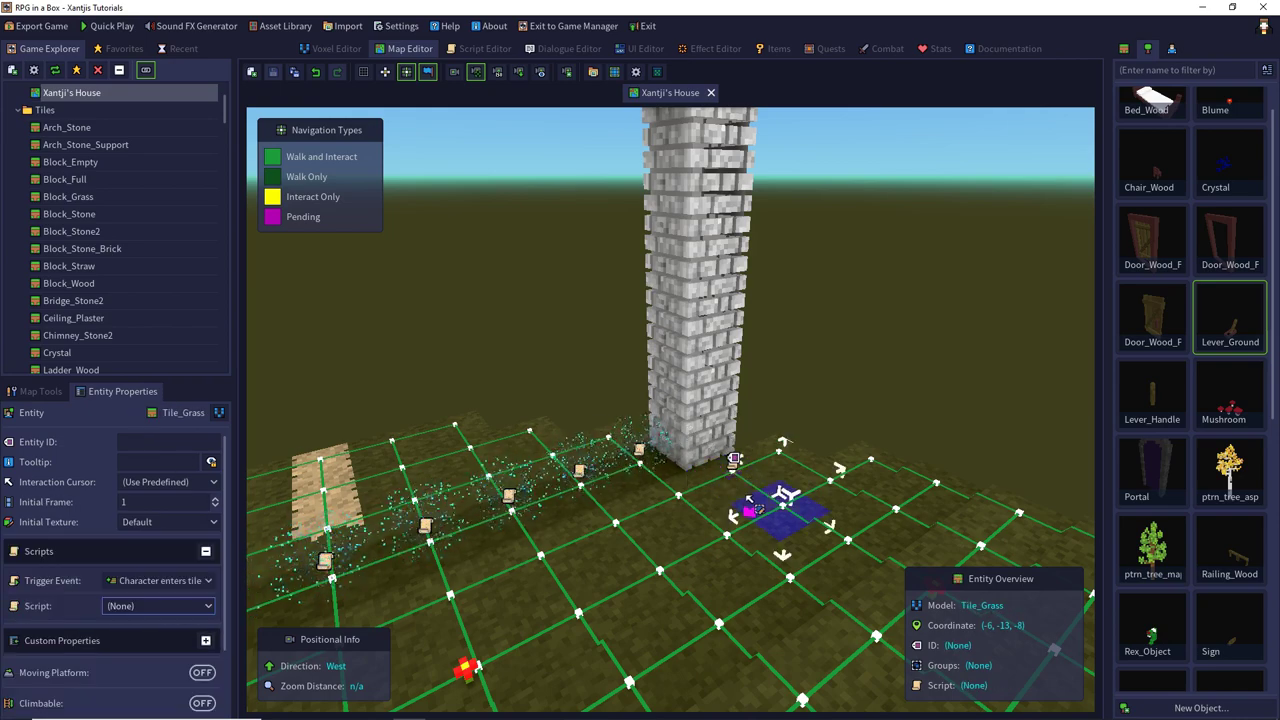
Step: Move the entity ID Lever1 from the grass tile under the lever to the Lever_Ground object and save the map
click(728, 480)
double_click(155, 441)
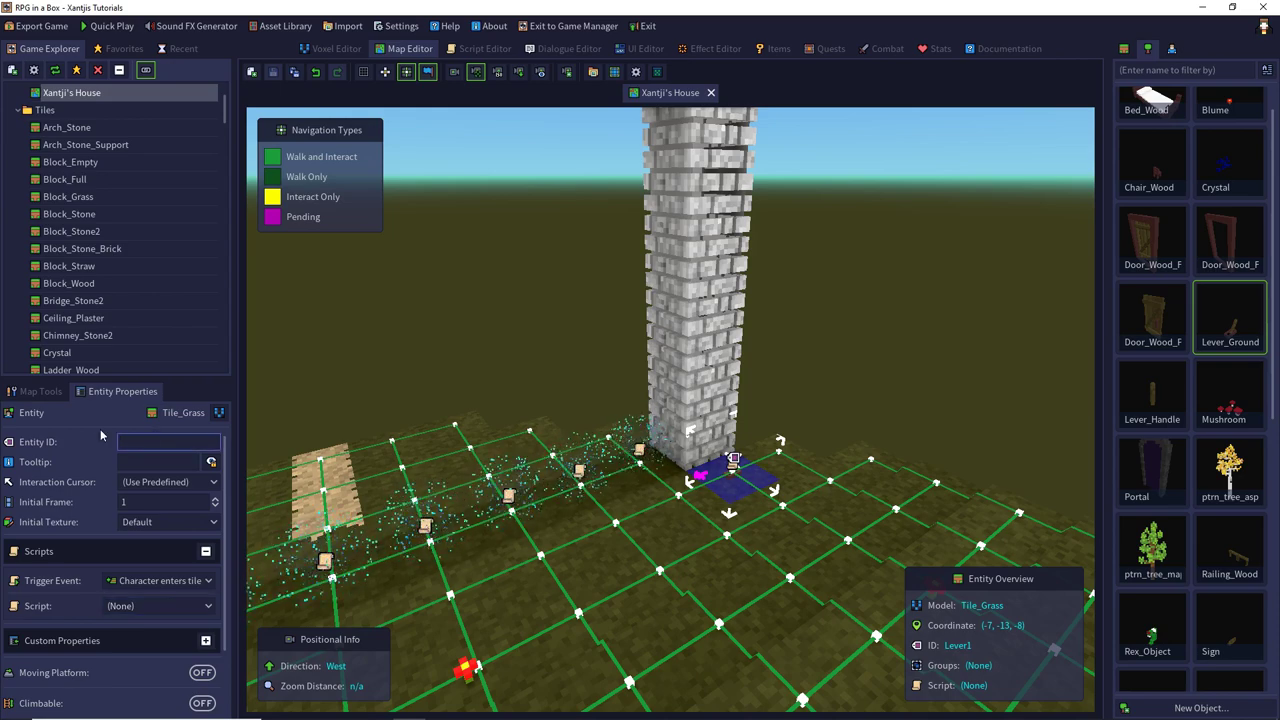
click(735, 486)
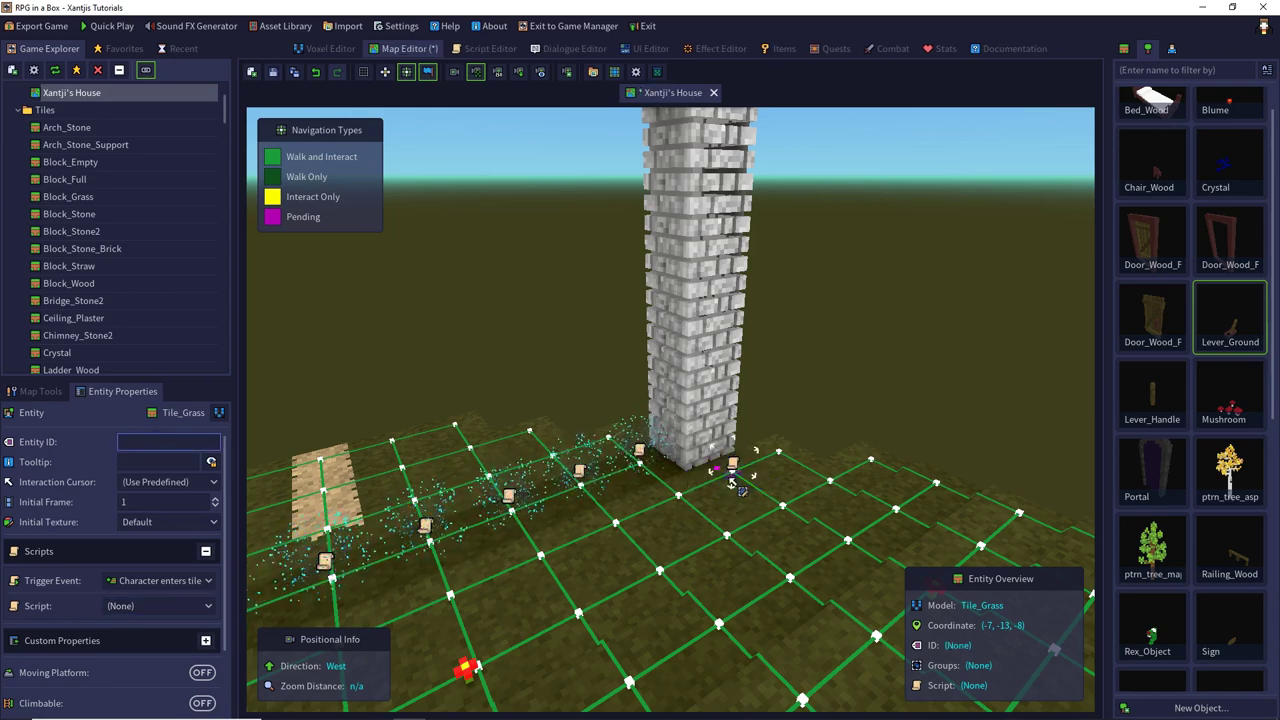
click(731, 481)
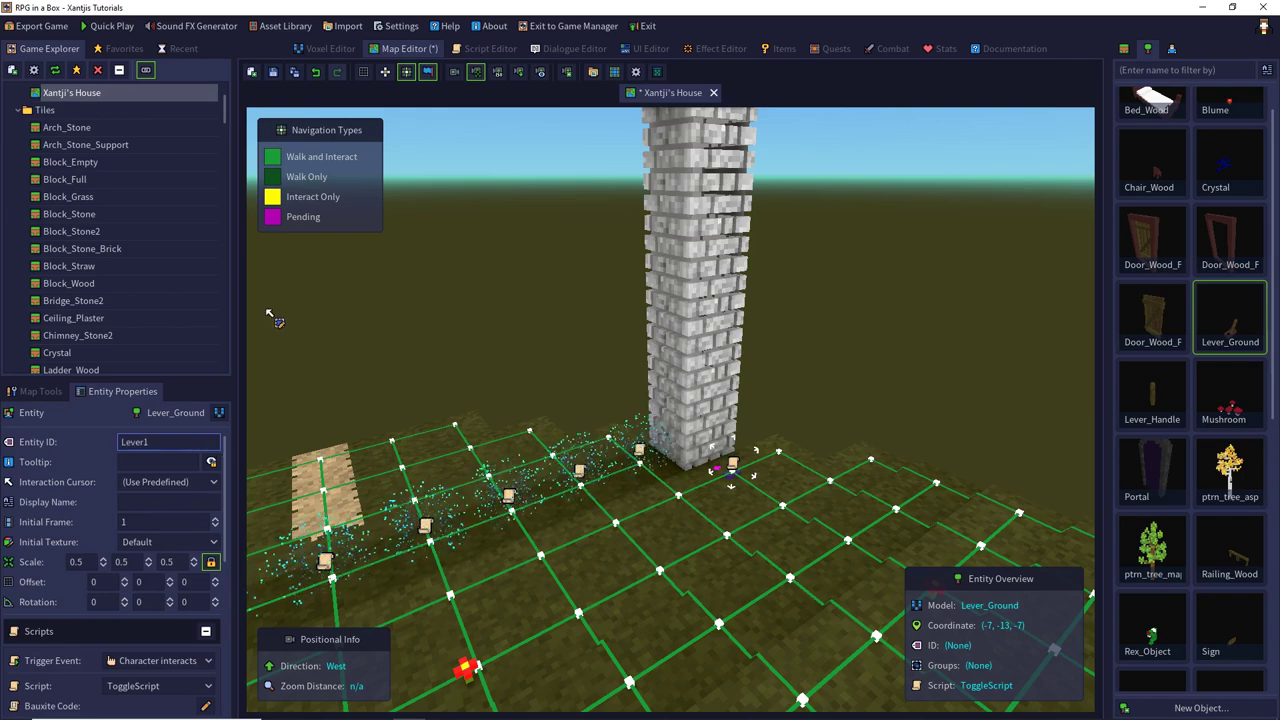
key(Return)
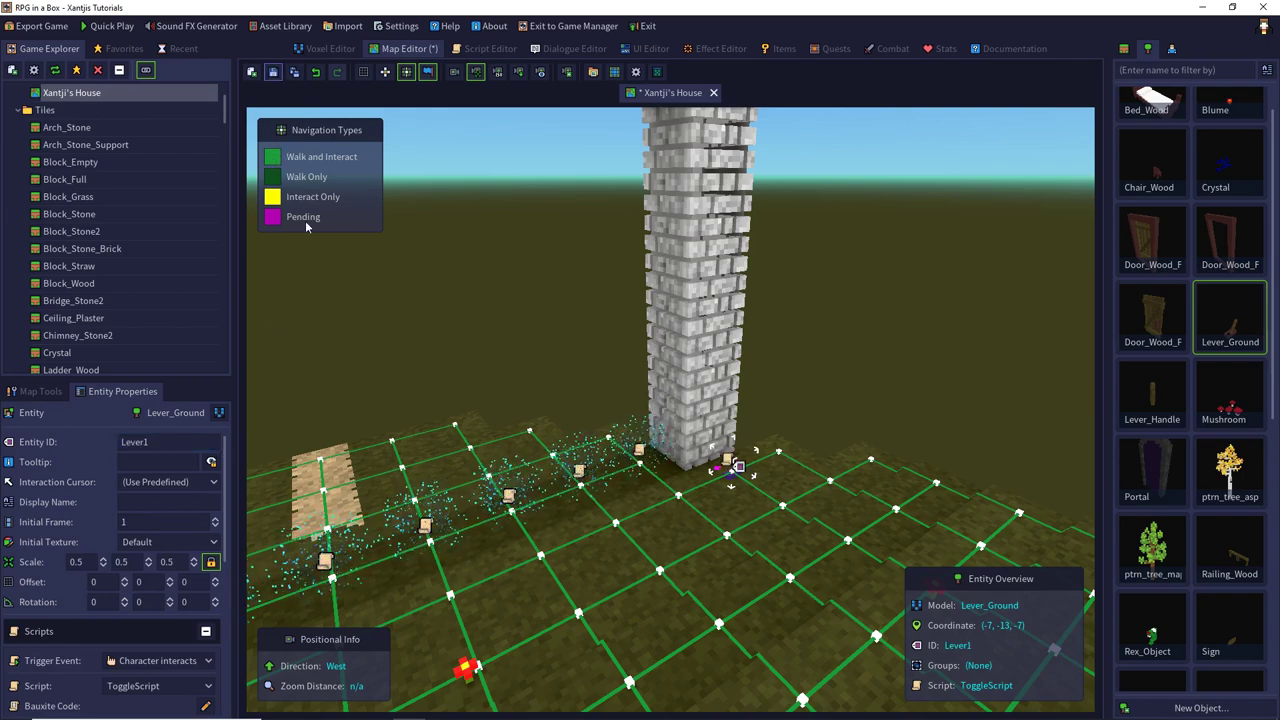
key(ctrl+s)
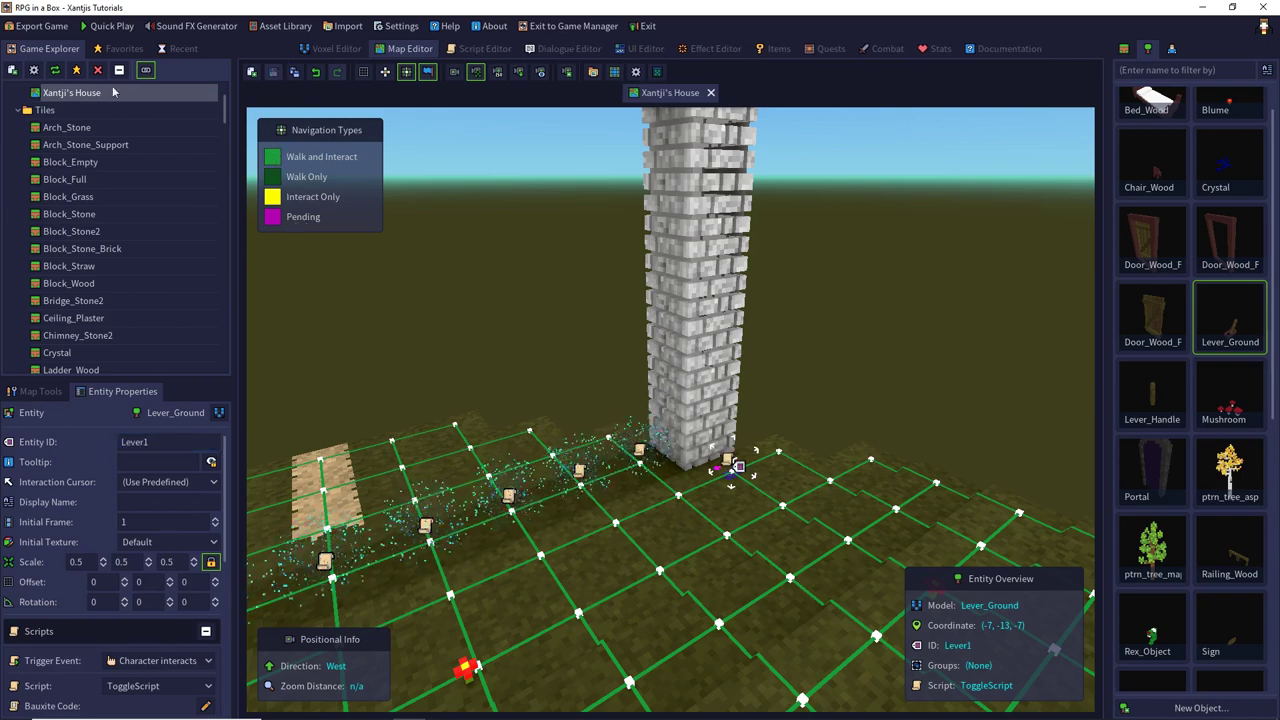
Step: Start a new game in quick play and walk the player into the particle barrier without using the lever
click(91, 27)
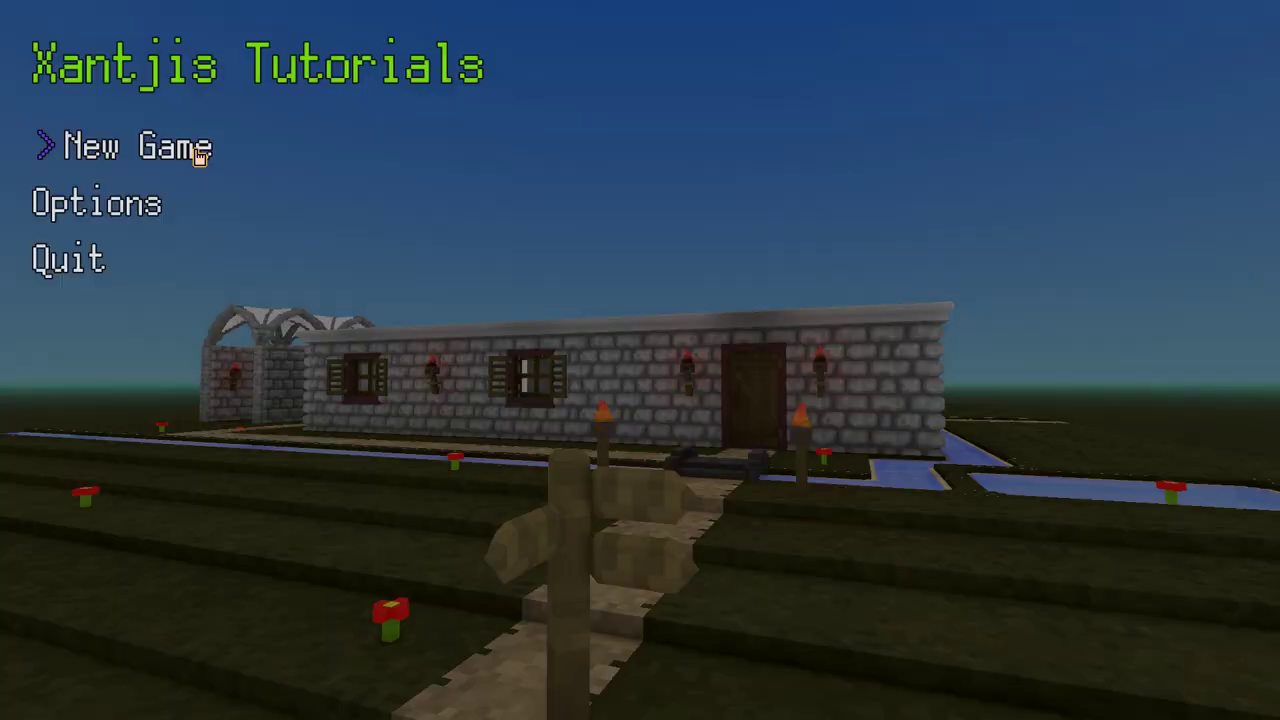
click(200, 157)
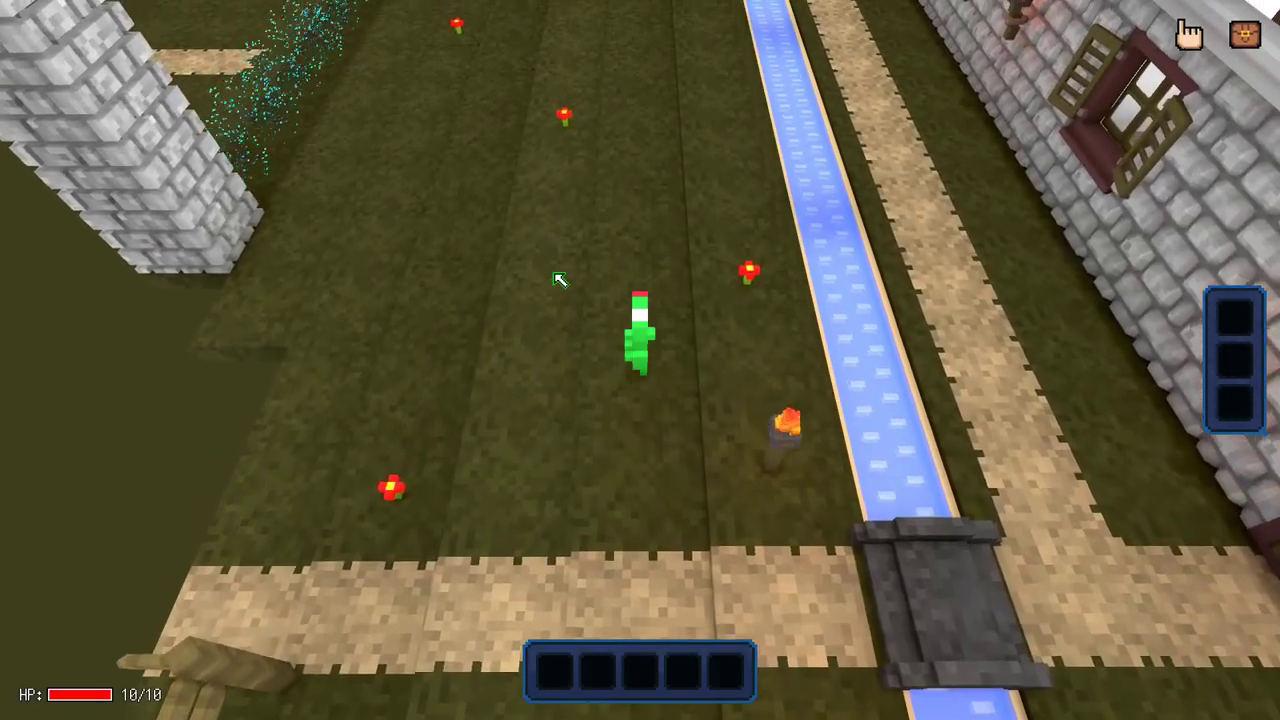
key(w)
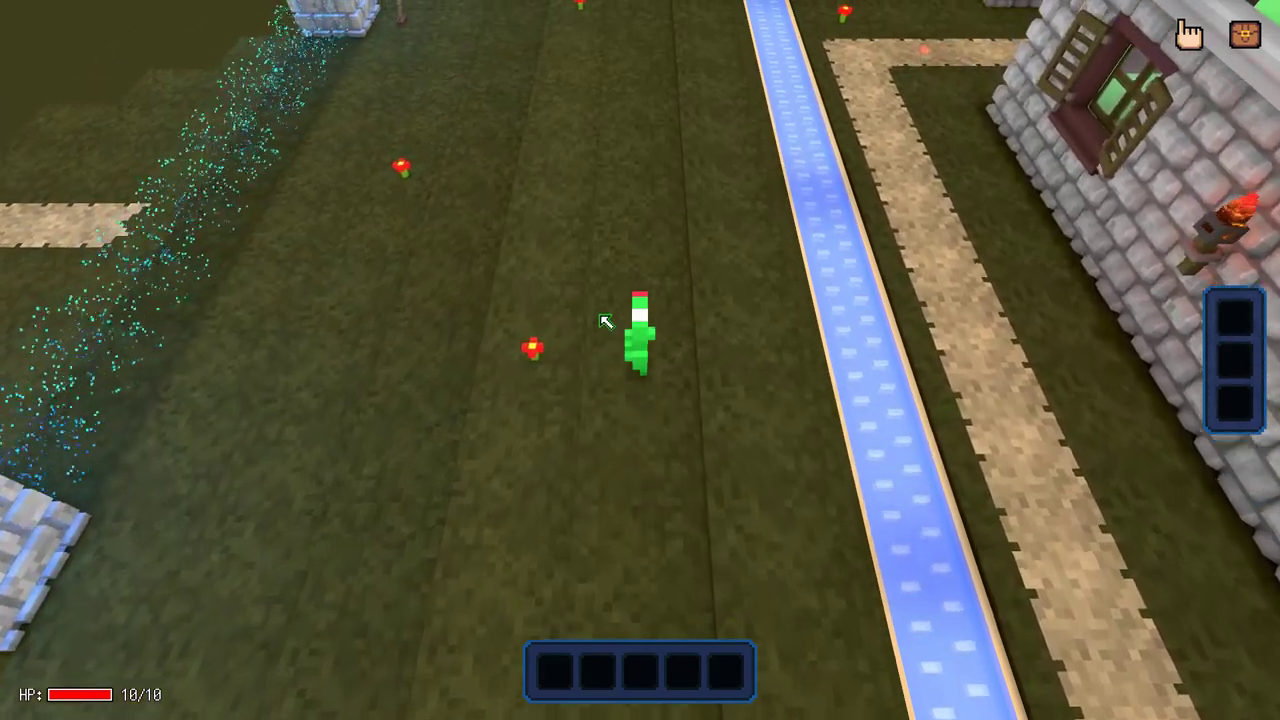
key(w)
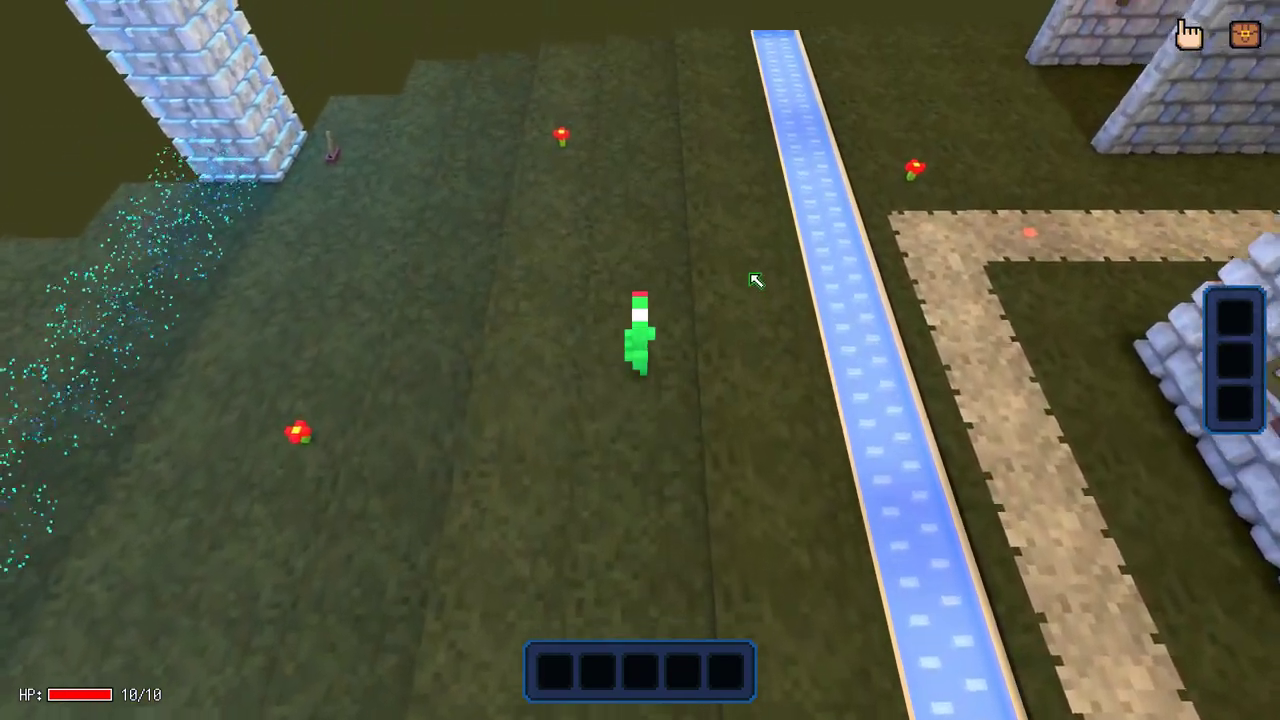
key(a)
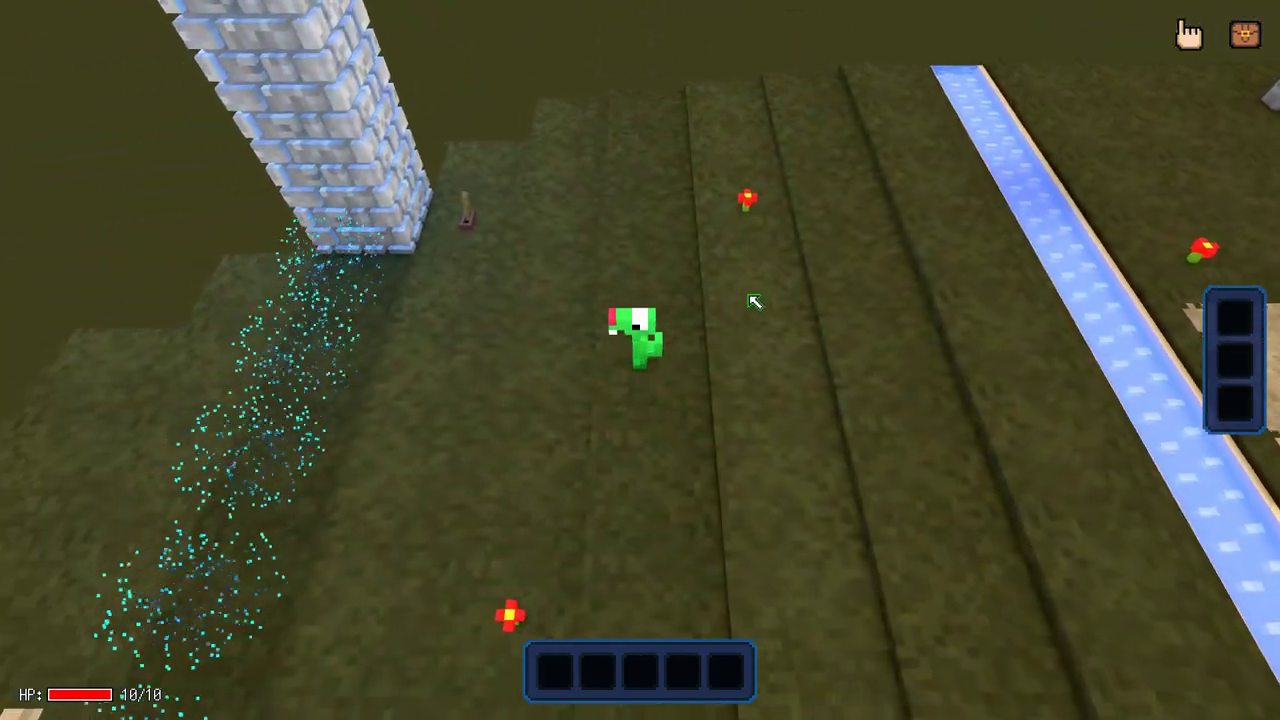
key(a)
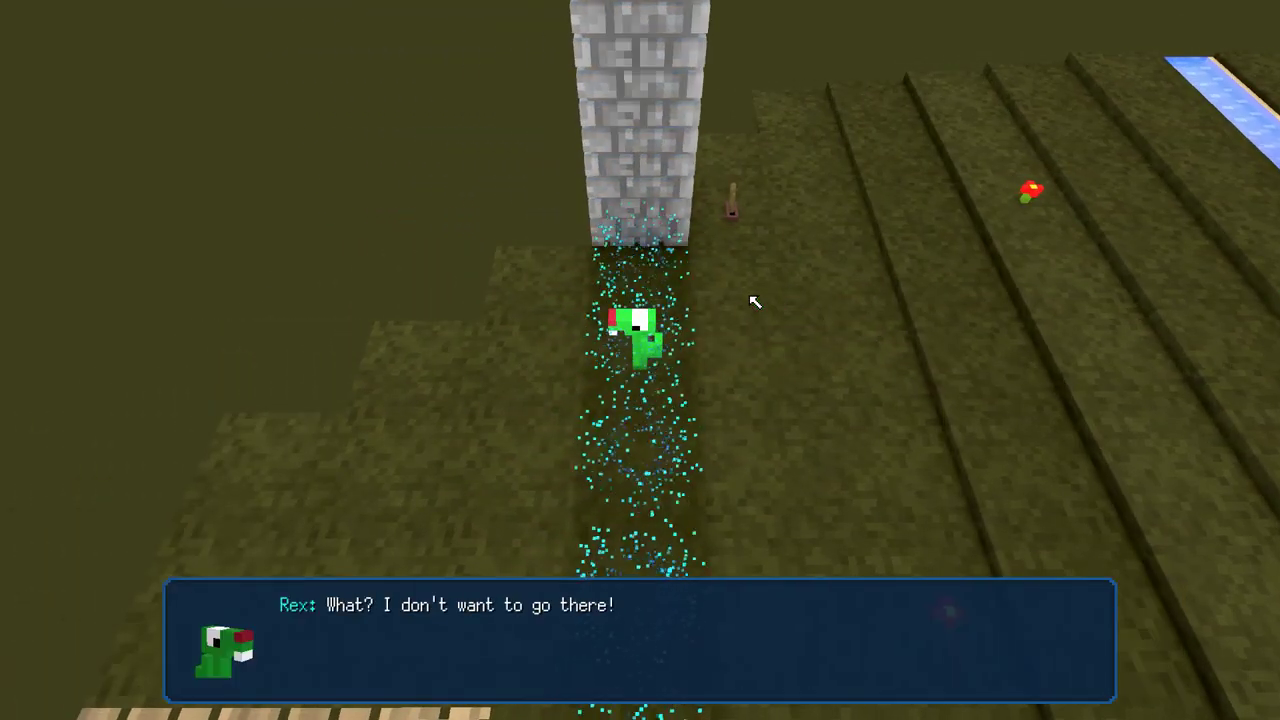
Step: Switch the lever beside the pillar and walk the player across the barrier and back
key(w)
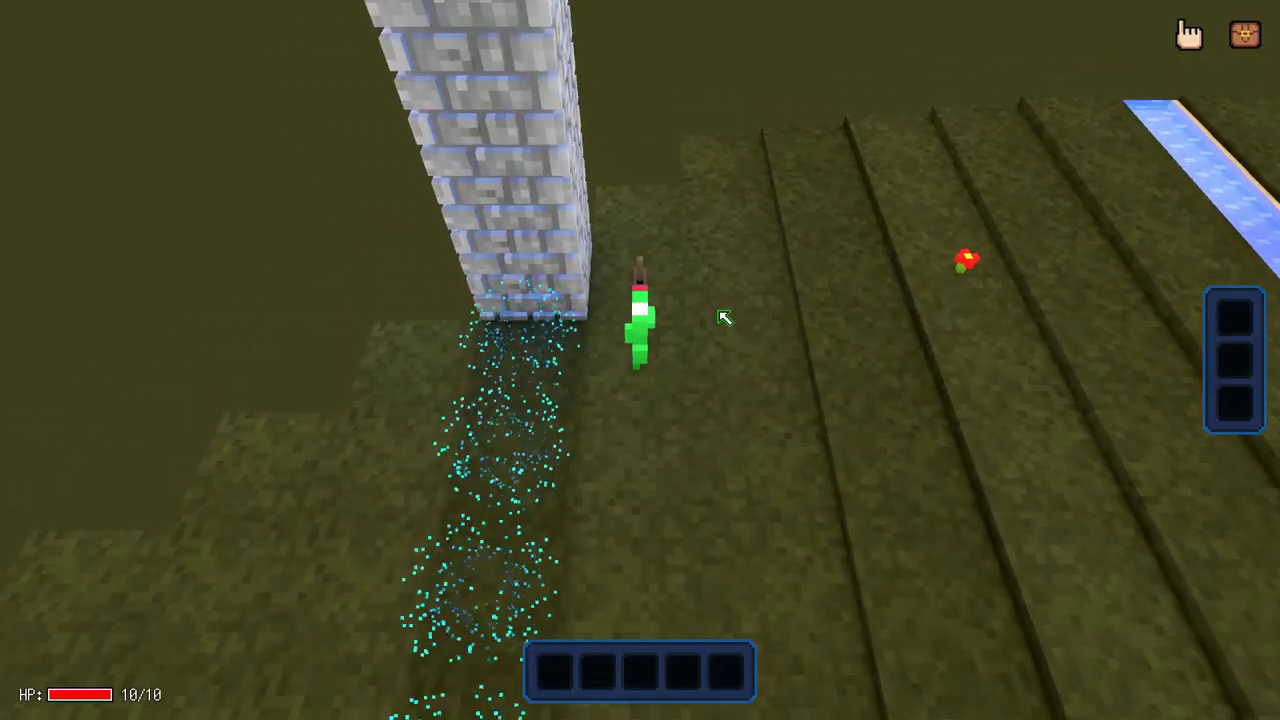
key(a)
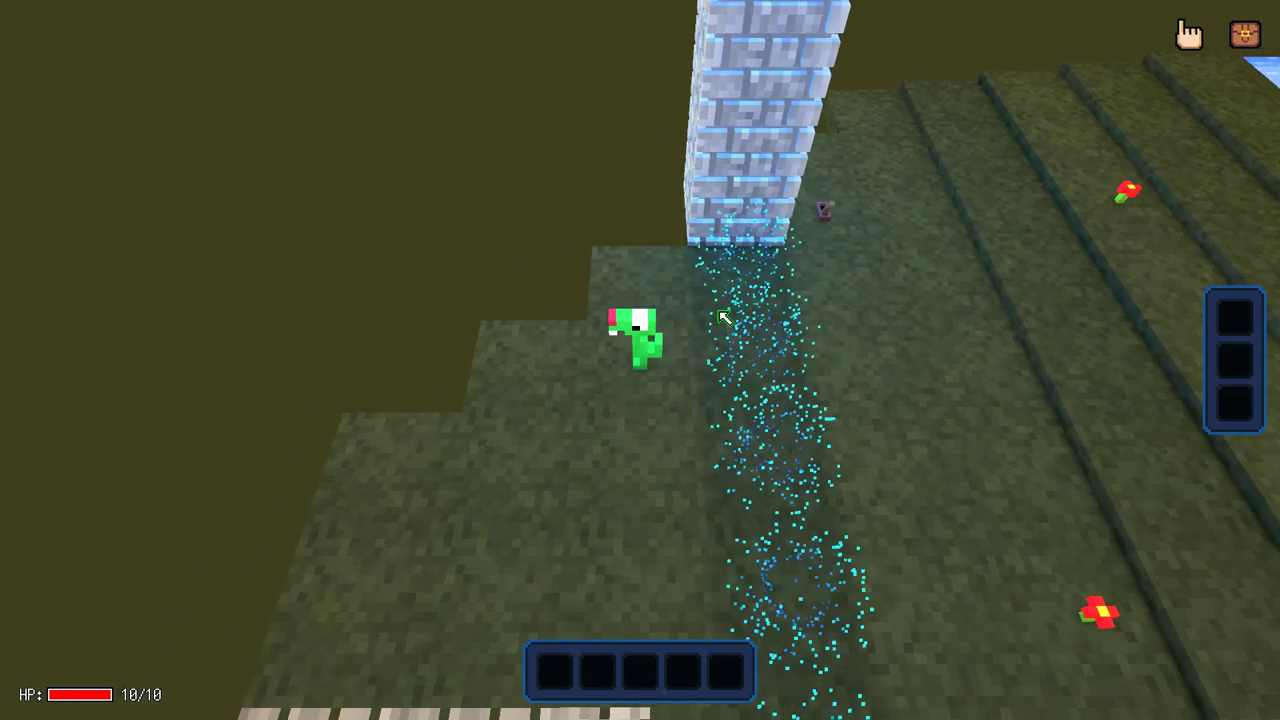
key(s)
key(d)
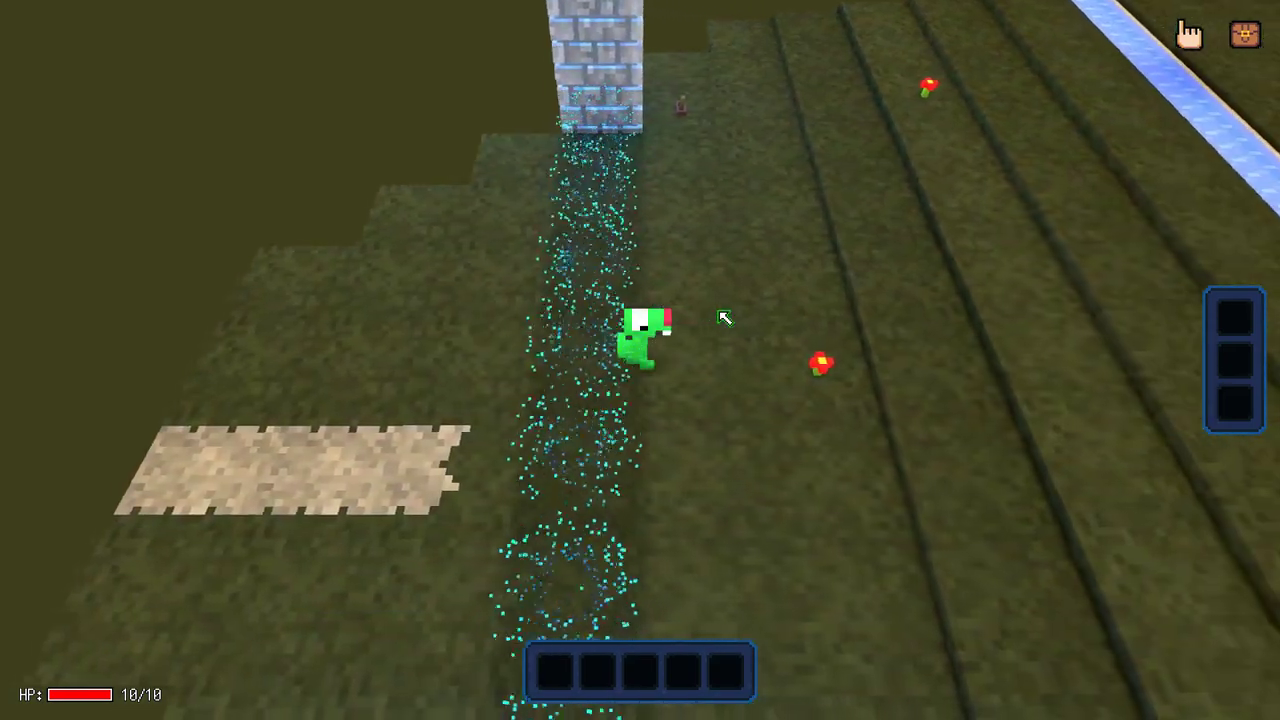
key(w)
key(a)
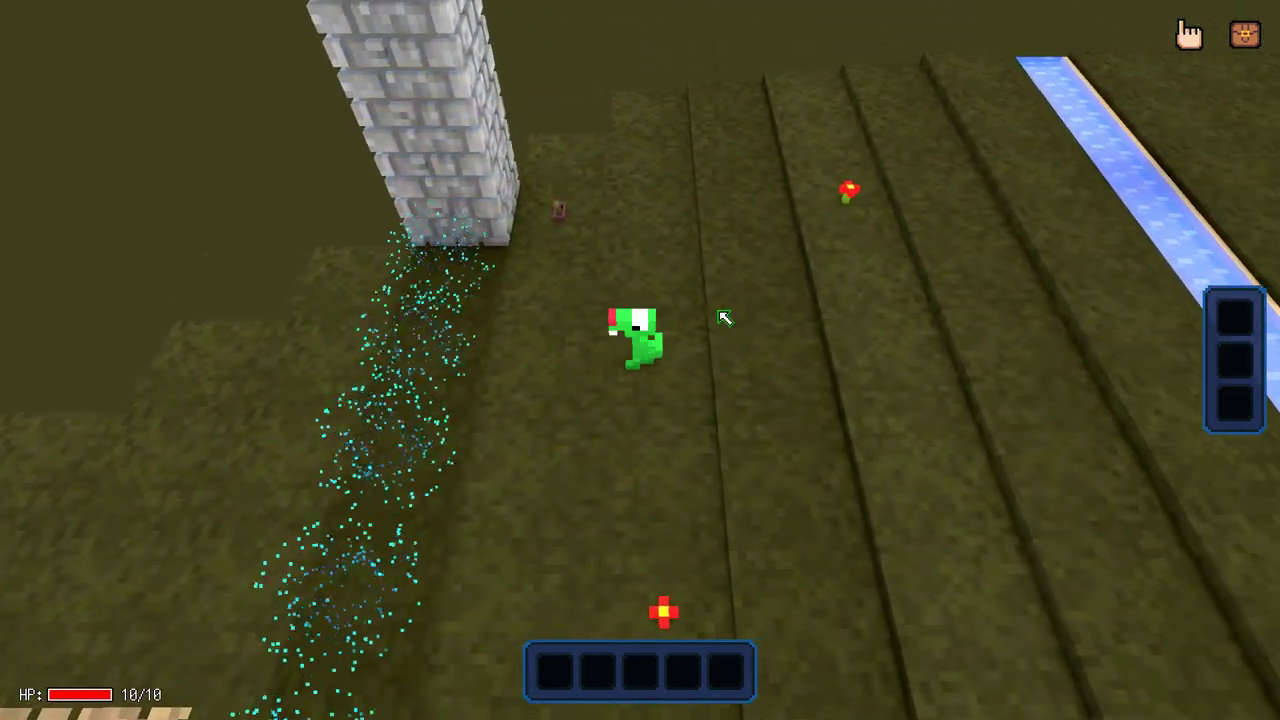
Step: Quit the test game and return to the map of Xantji's House
key(Escape)
click(118, 250)
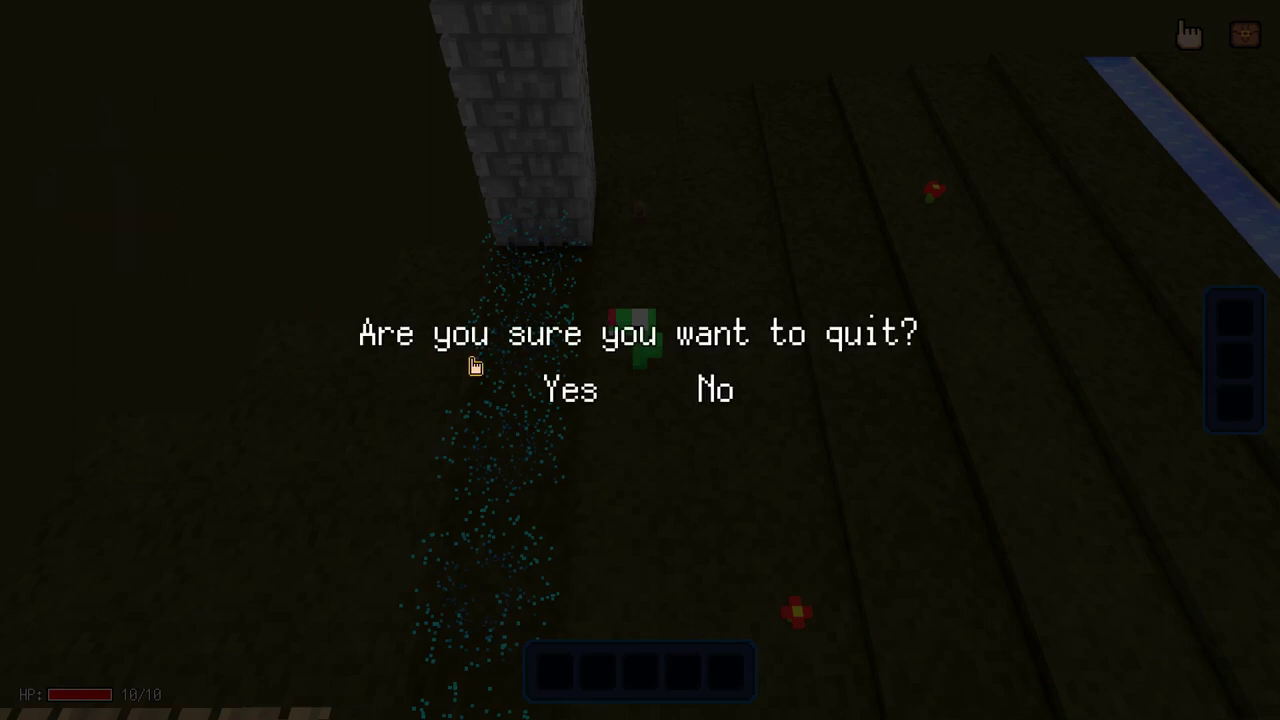
click(562, 400)
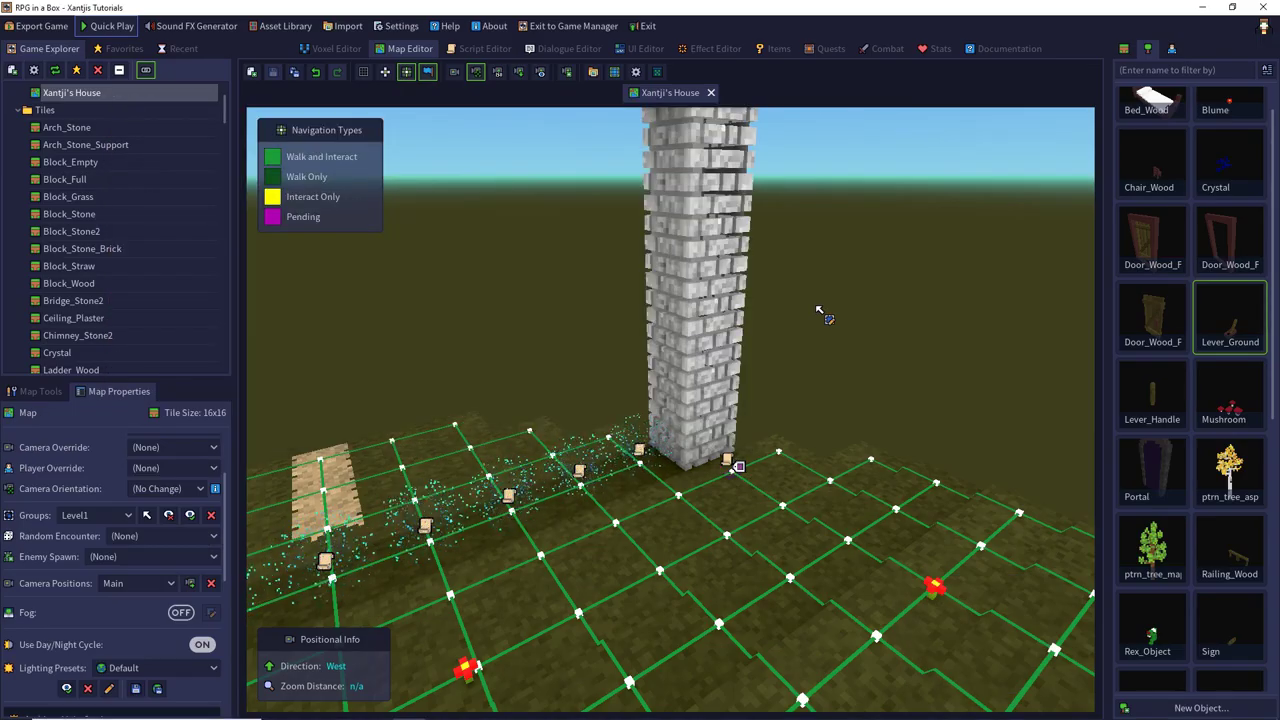
Step: Look up the Tile scripting properties in the documentation and inspect the Special tile's model in the Voxel Editor
click(448, 26)
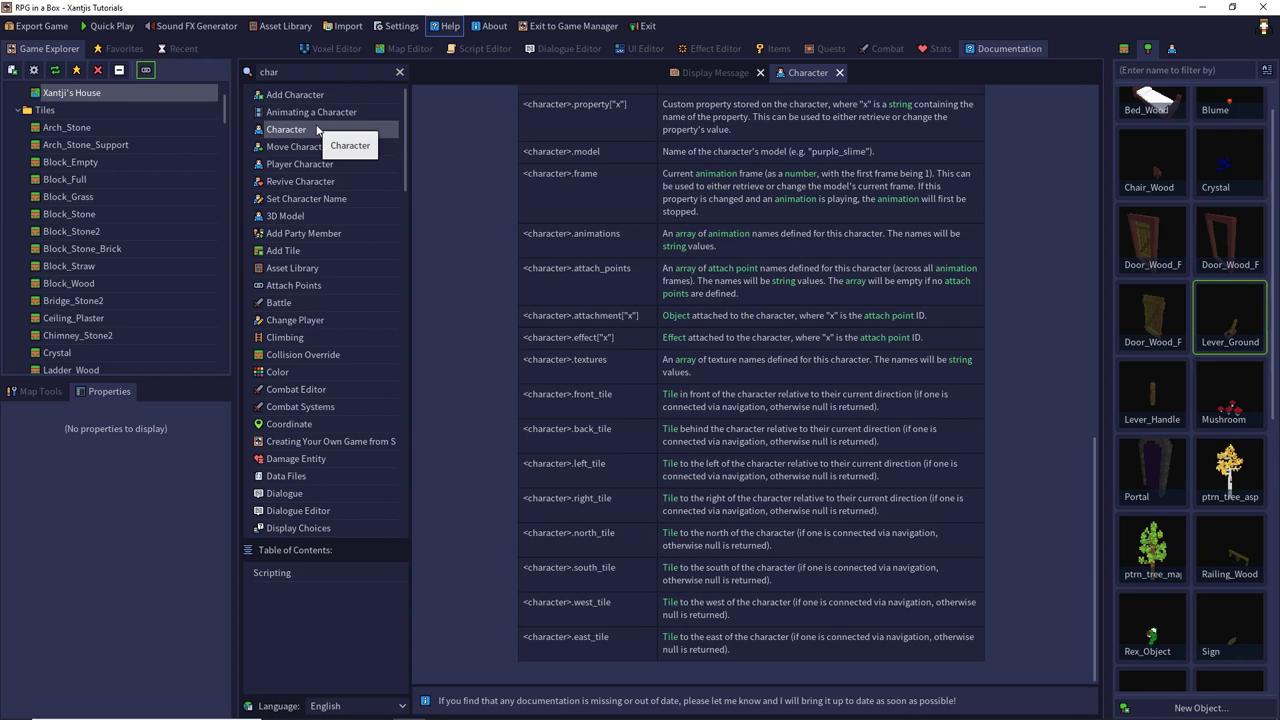
click(326, 76)
text(tile)
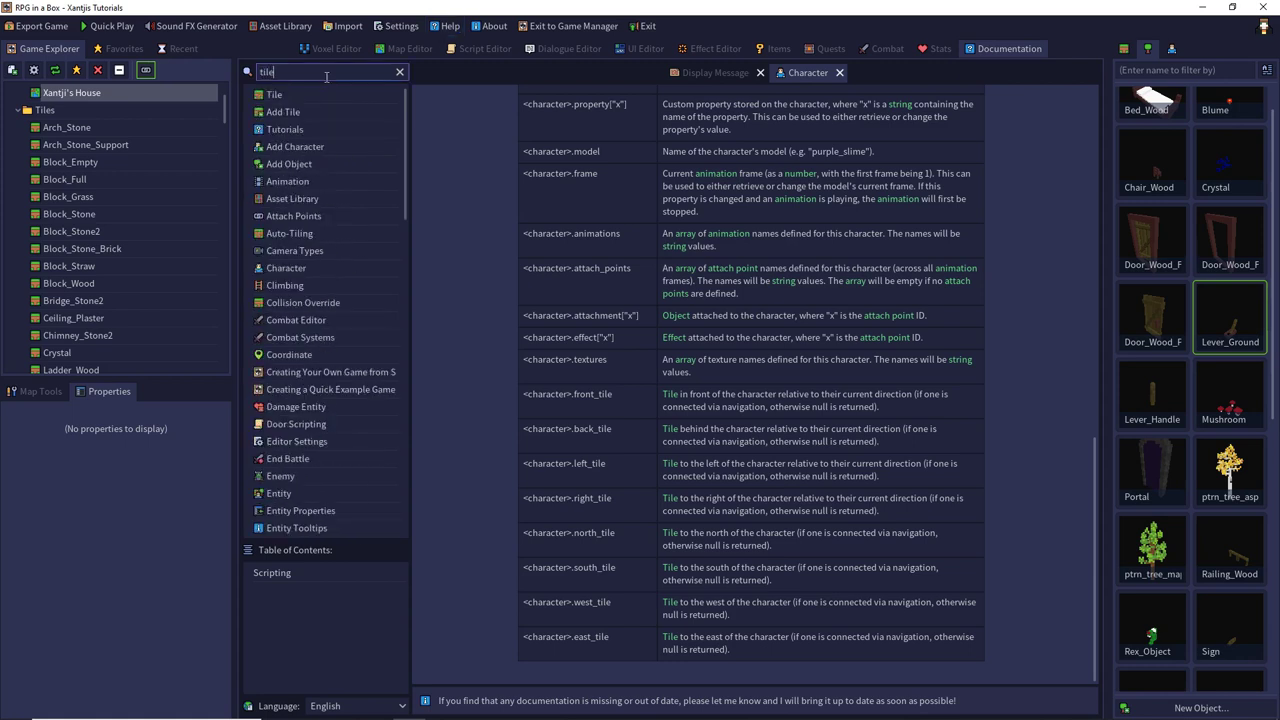
click(285, 95)
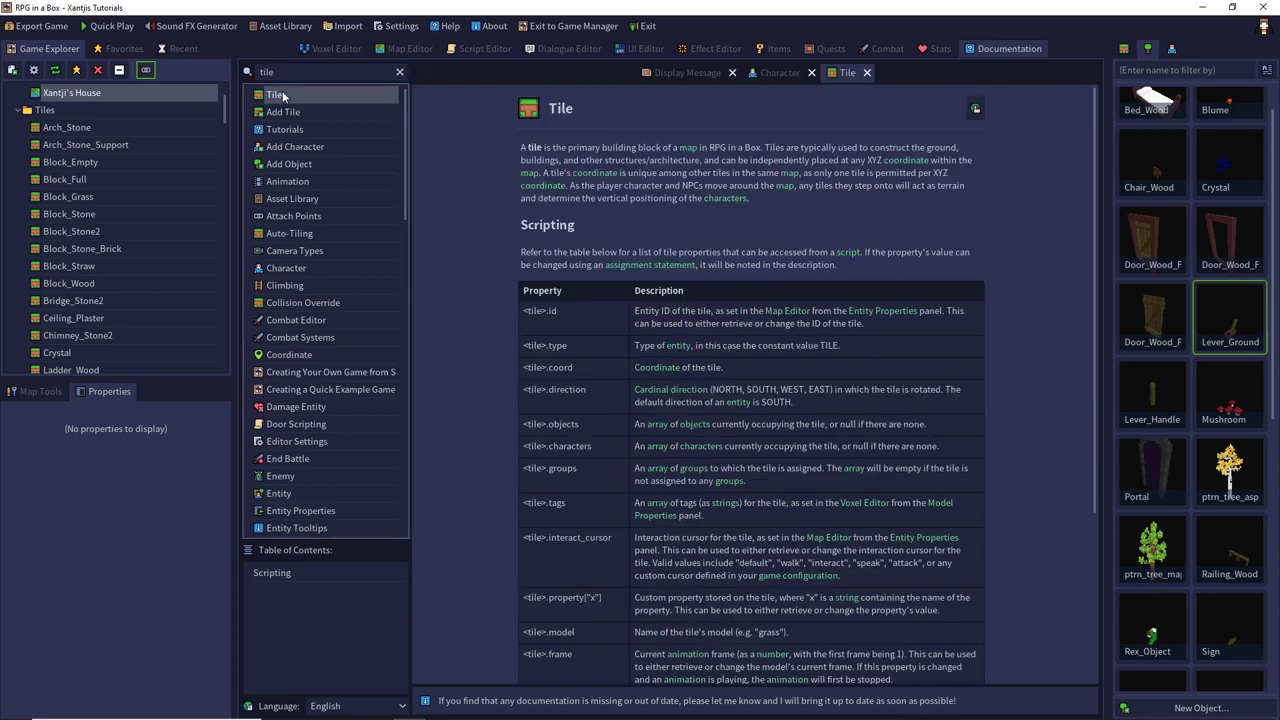
scroll(866, 392, down, 5)
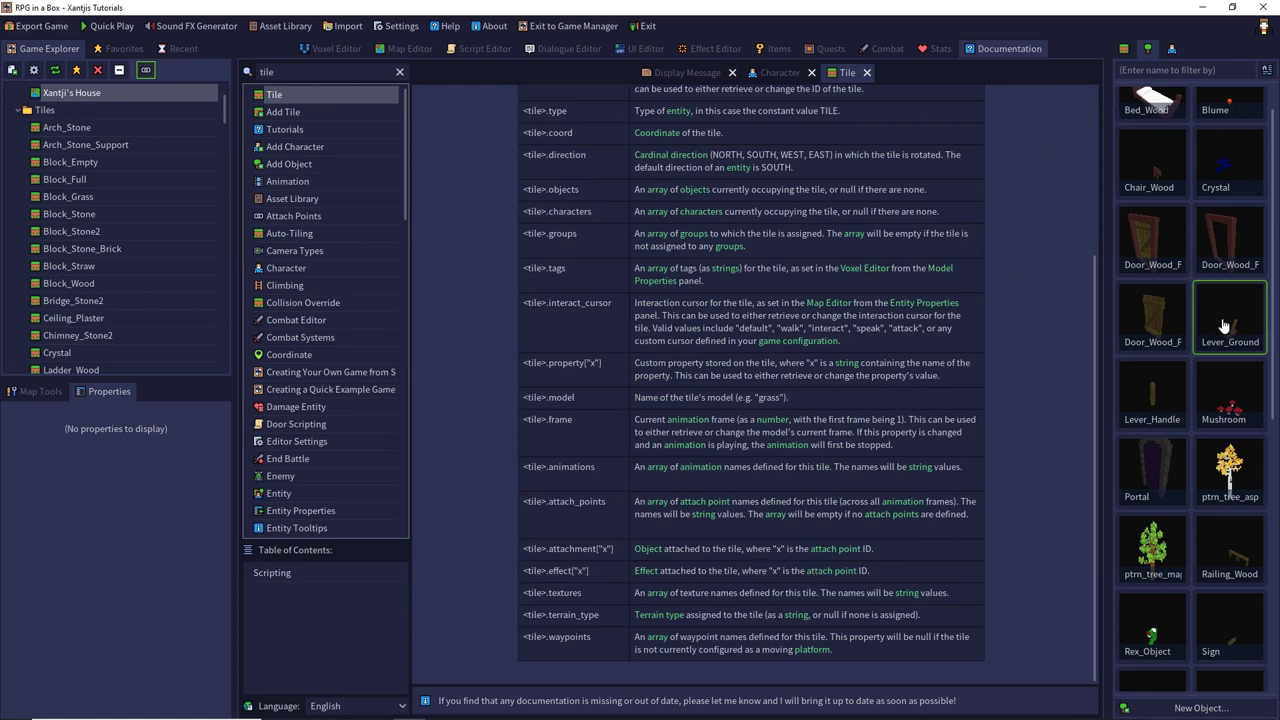
click(1128, 48)
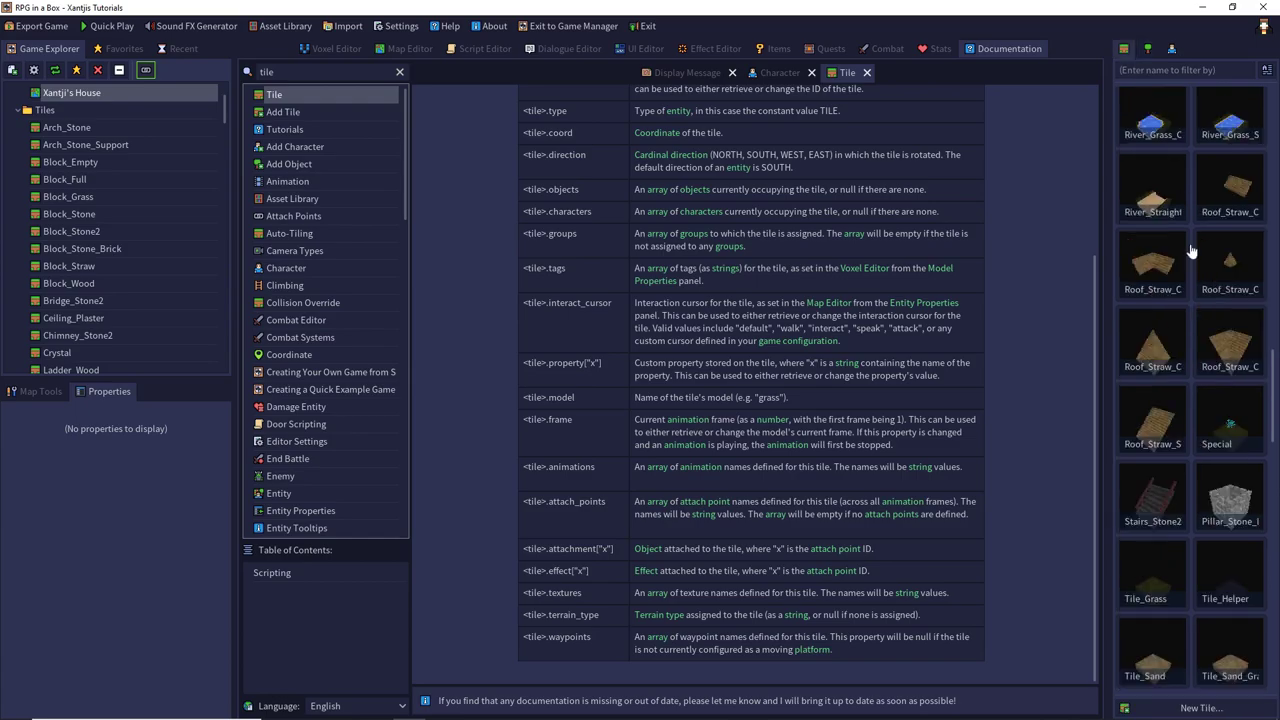
double_click(1228, 416)
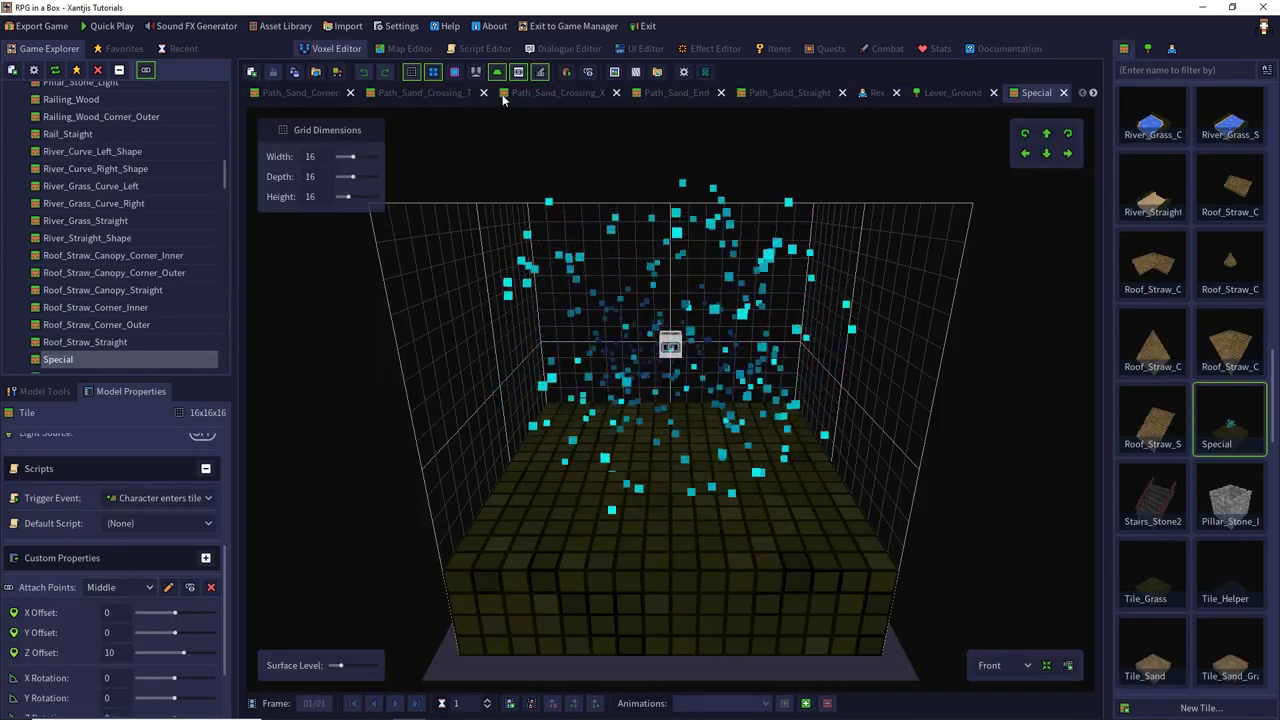
Step: Return to the PutPlayerBack script and add a Detach Effect function node in the empty area below the Put Player node
click(484, 49)
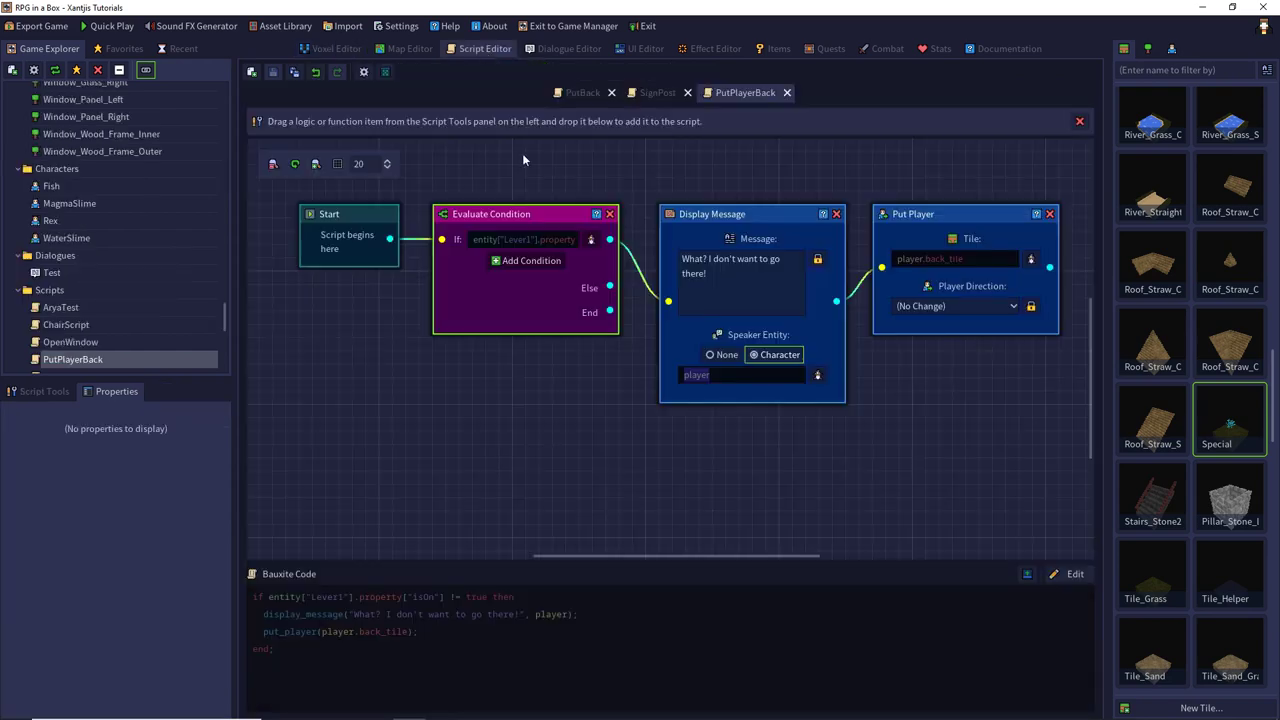
middle_drag(553, 450, 451, 394)
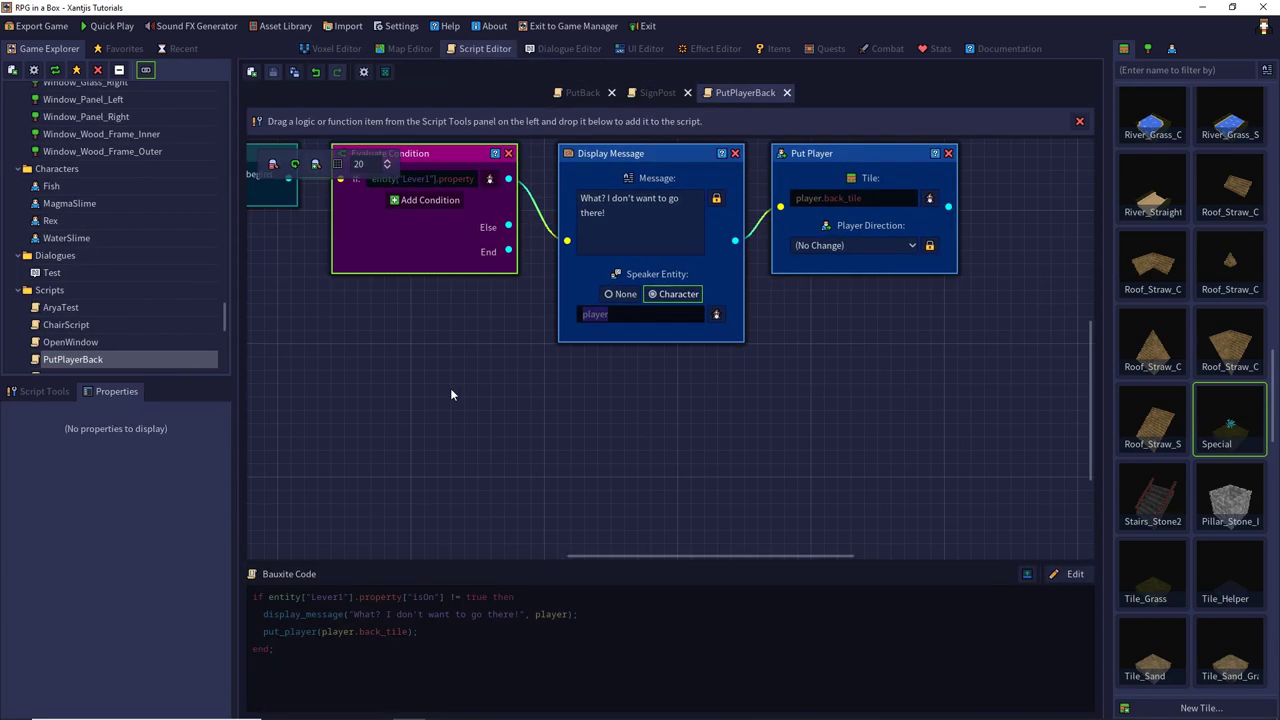
click(45, 392)
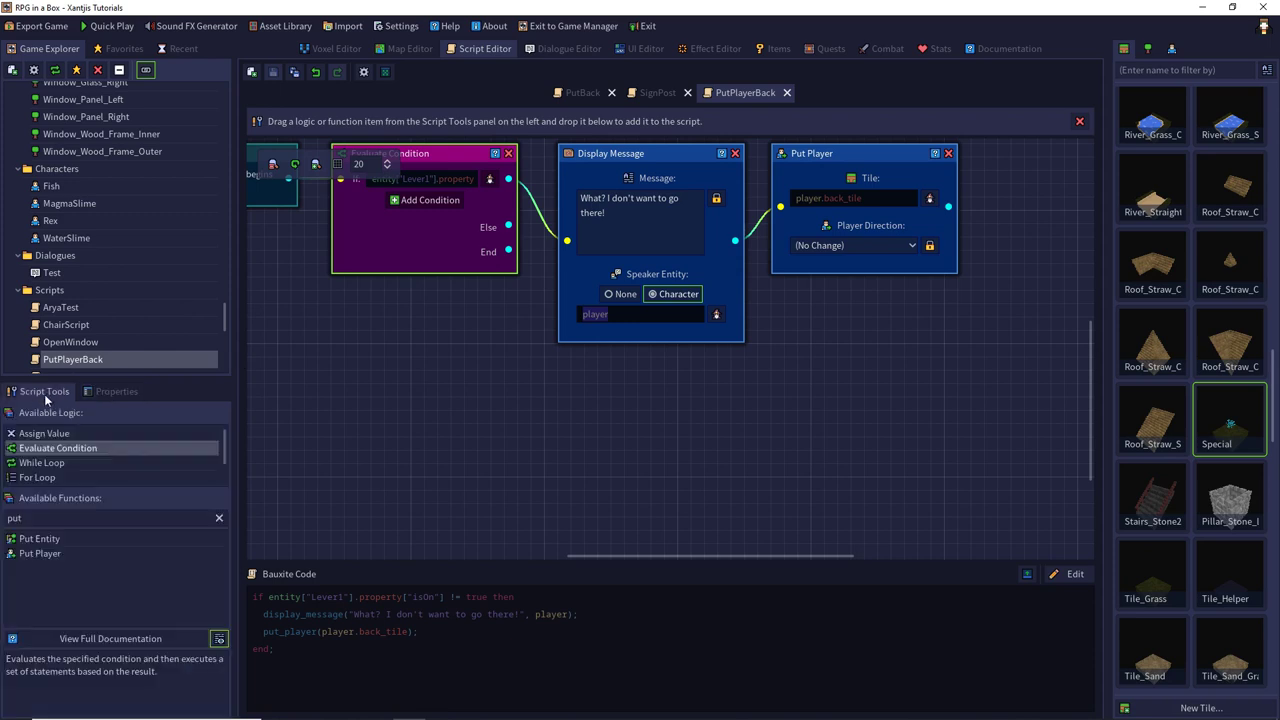
click(215, 518)
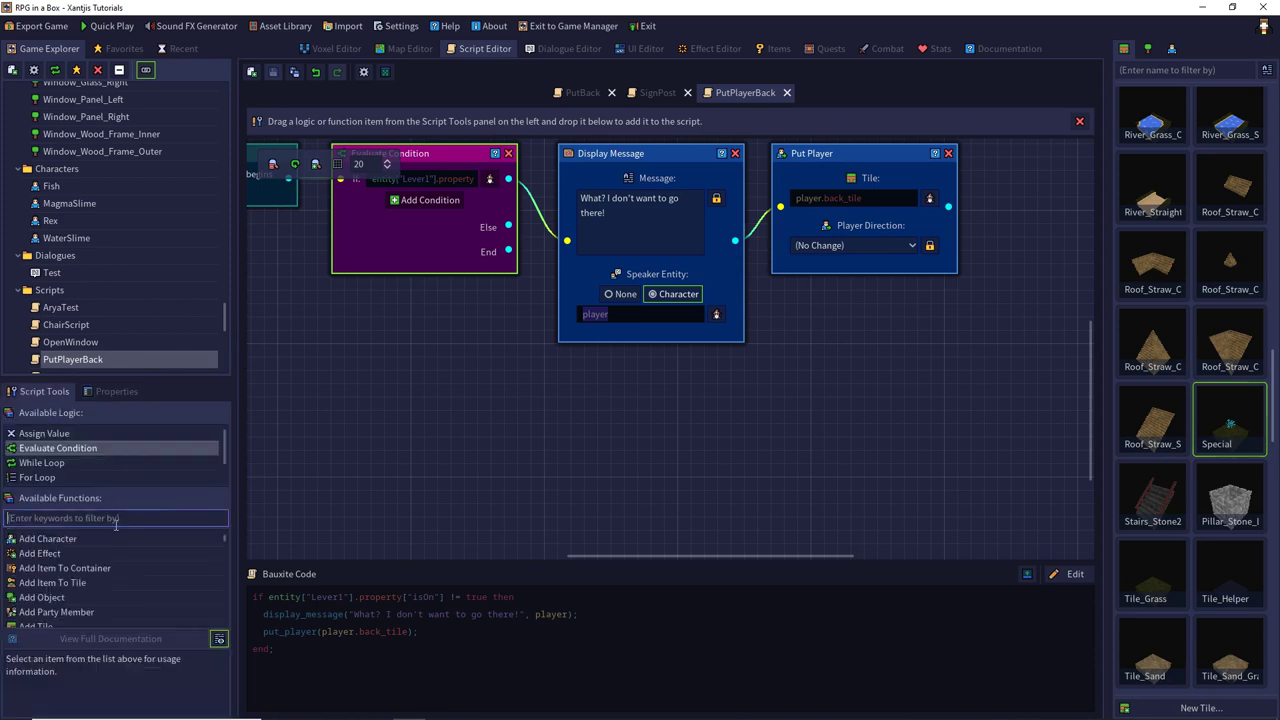
text(deta)
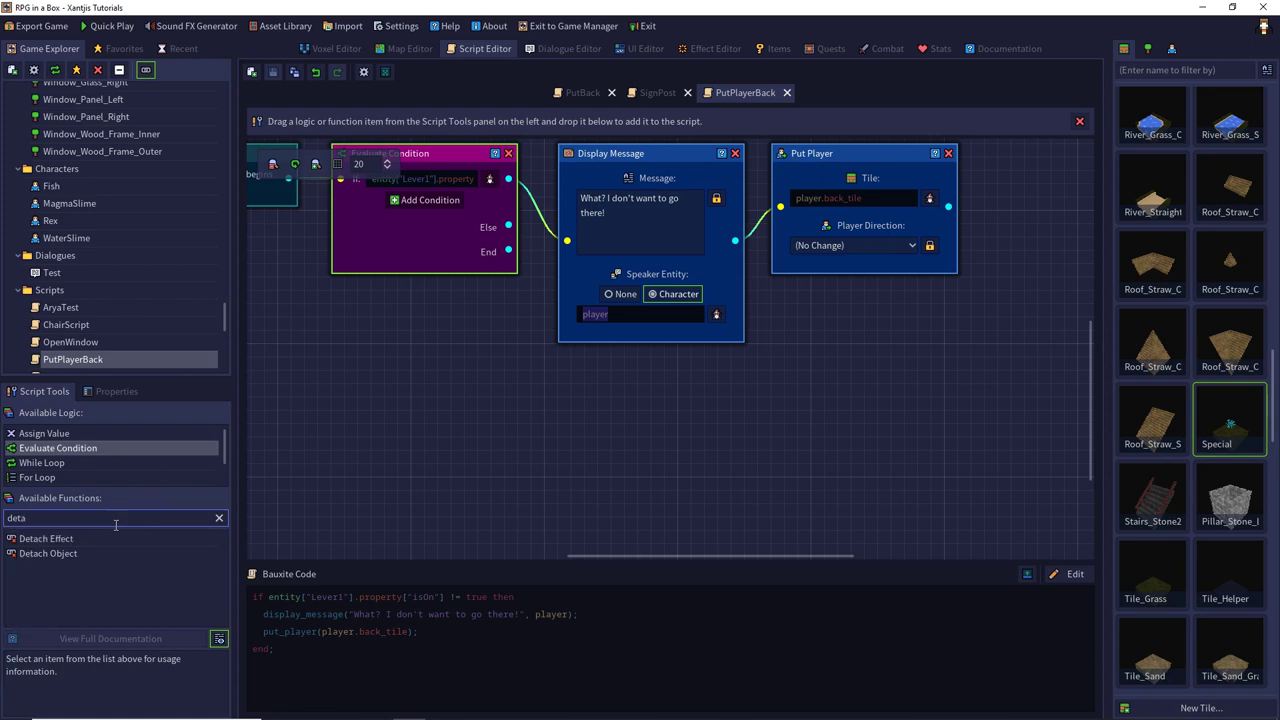
drag(70, 545, 804, 406)
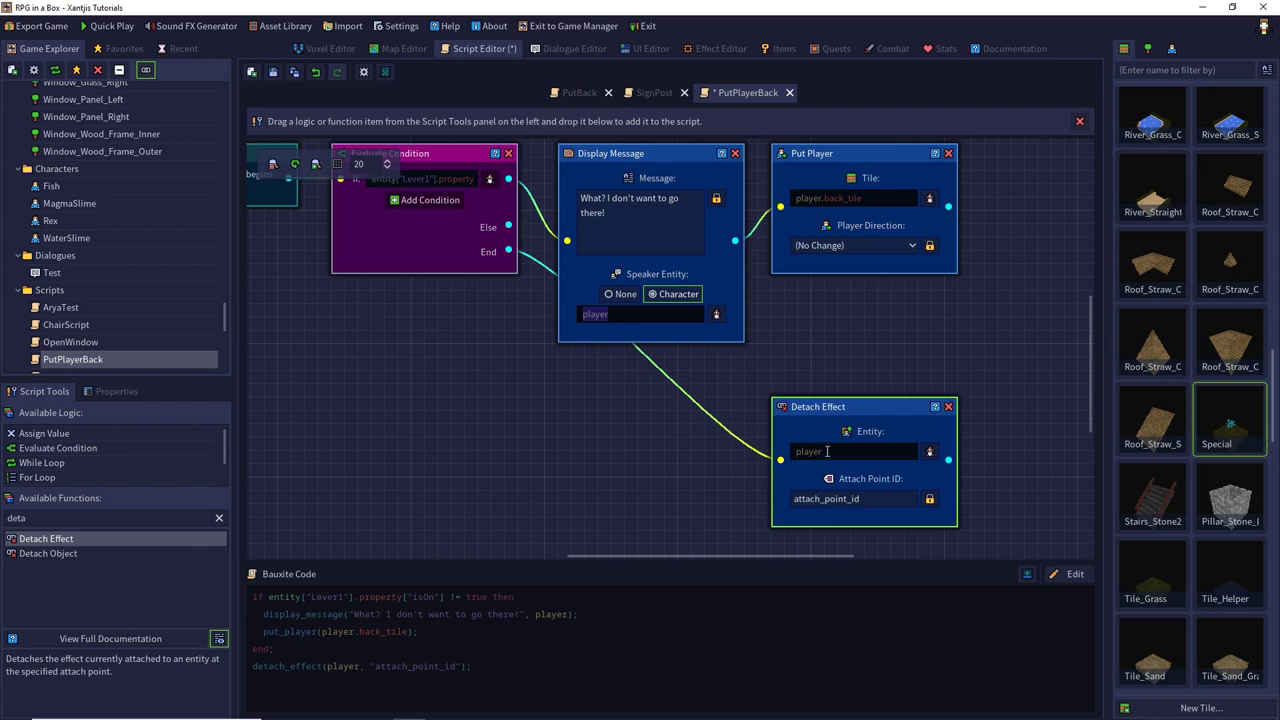
Step: Set the Detach Effect node's entity to self and its attach point ID to Middle, and save the script
click(929, 451)
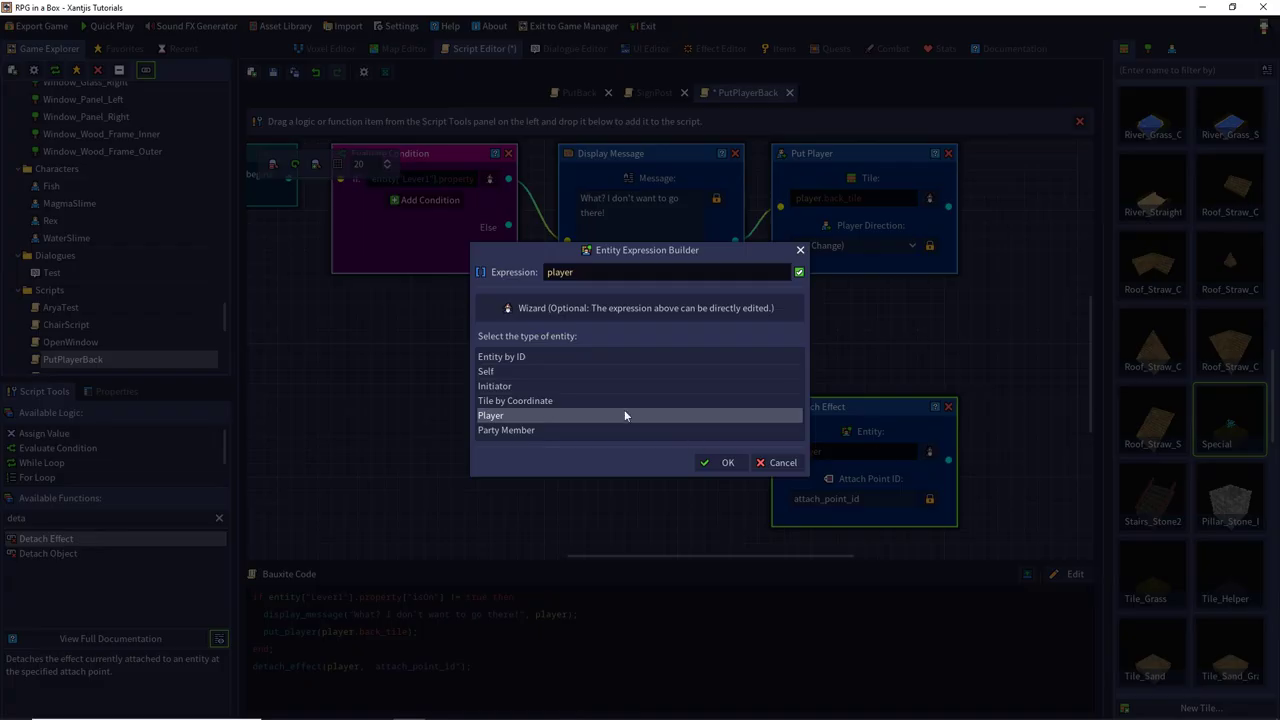
click(511, 373)
click(724, 463)
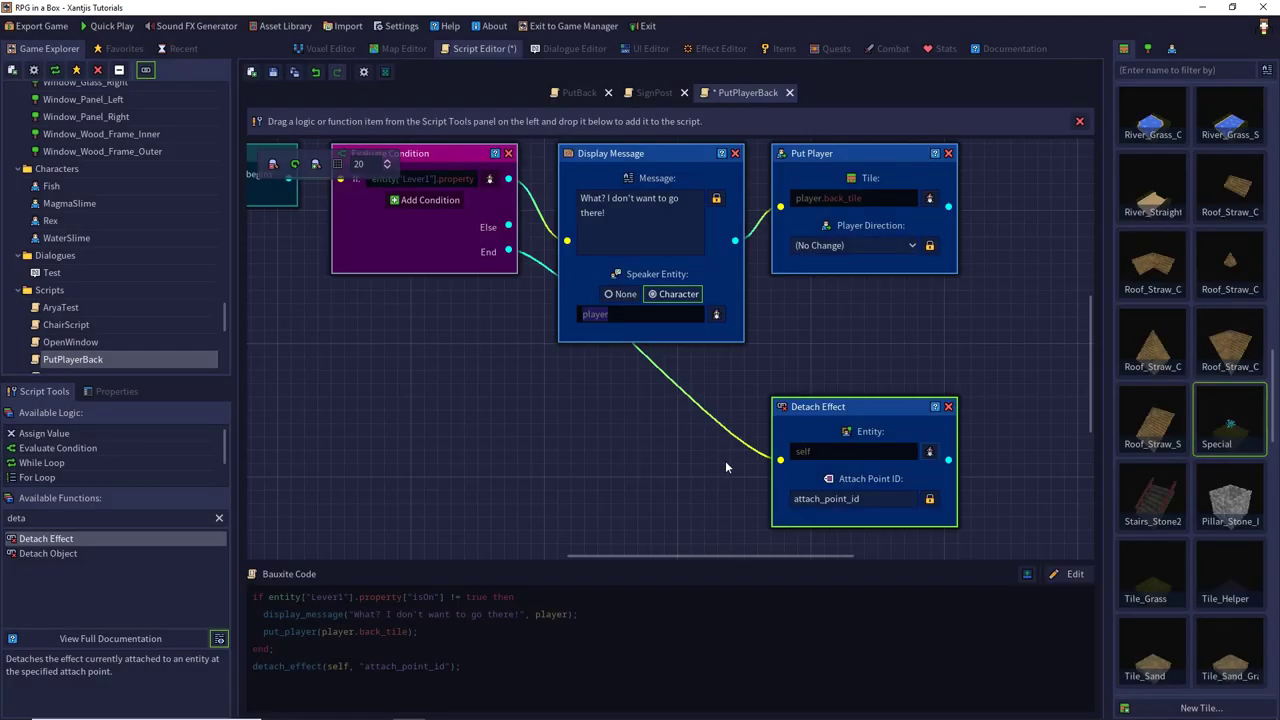
click(860, 498)
double_click(866, 500)
text(M)
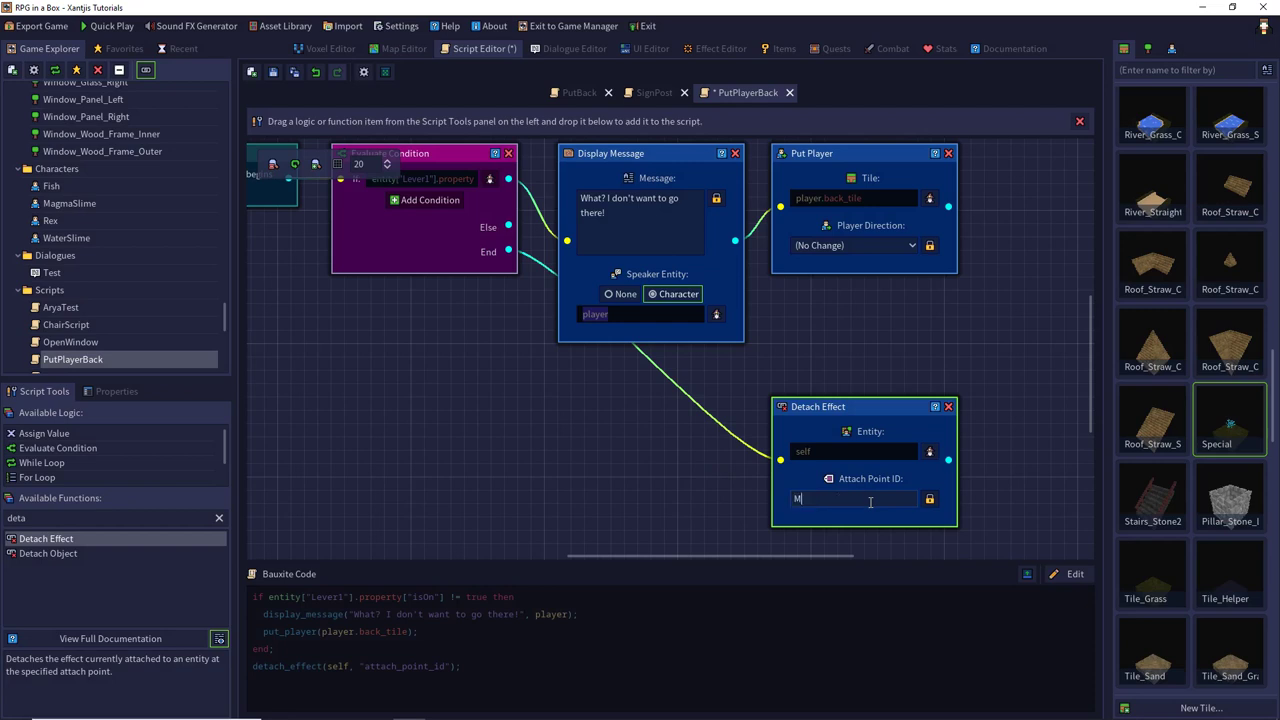
text(iddle)
key(ctrl+s)
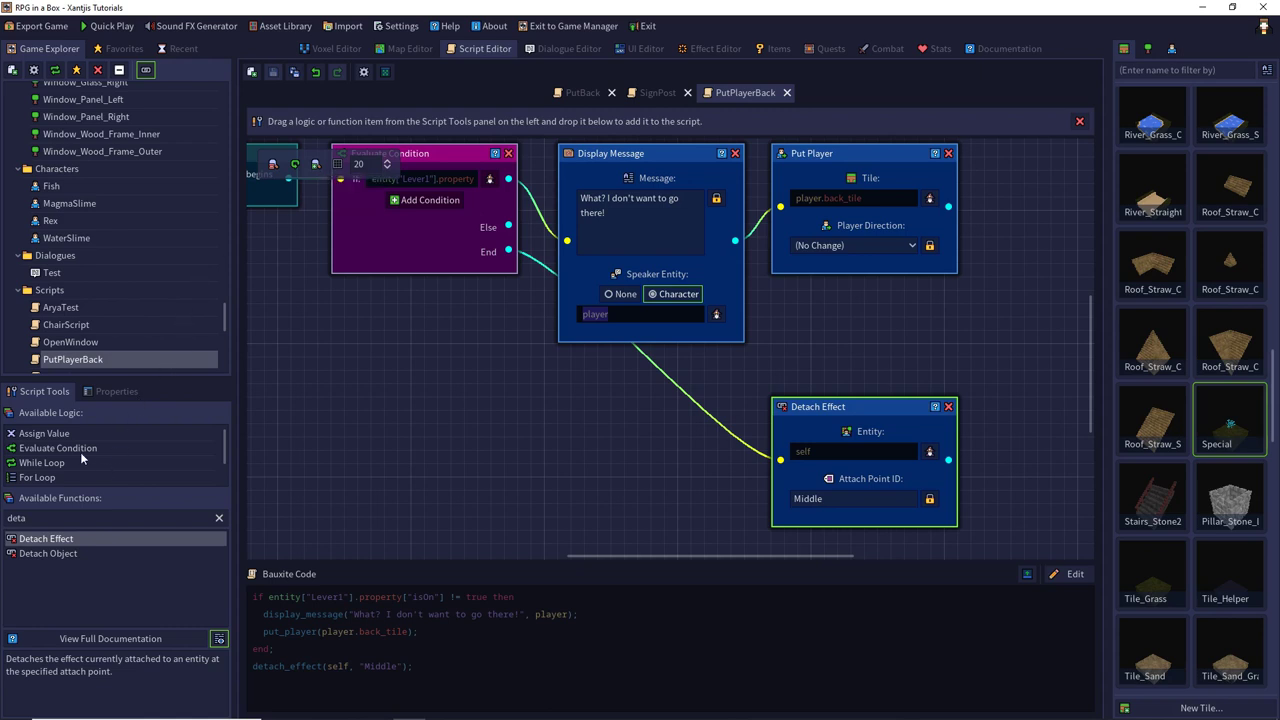
Step: Insert an Evaluate Condition from the first condition's Else to Detach Effect, set it to self.effect["Middle"] != null, and save
drag(82, 452, 553, 407)
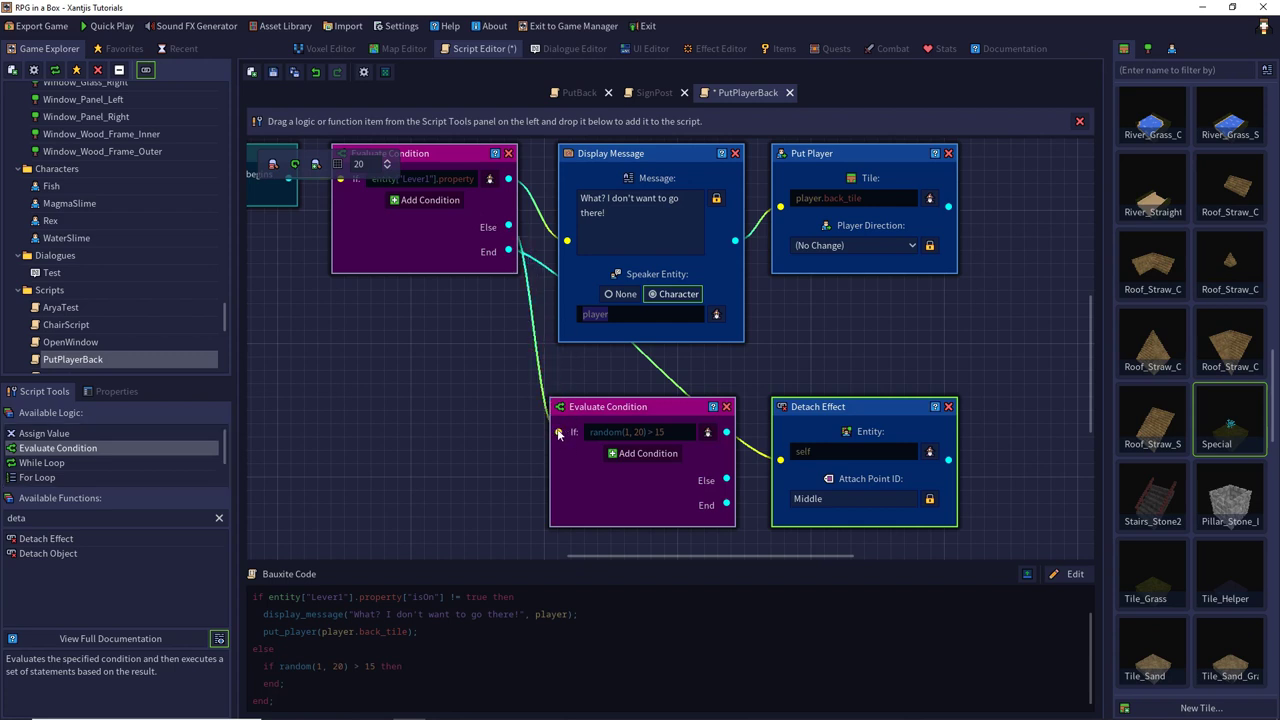
drag(726, 432, 780, 460)
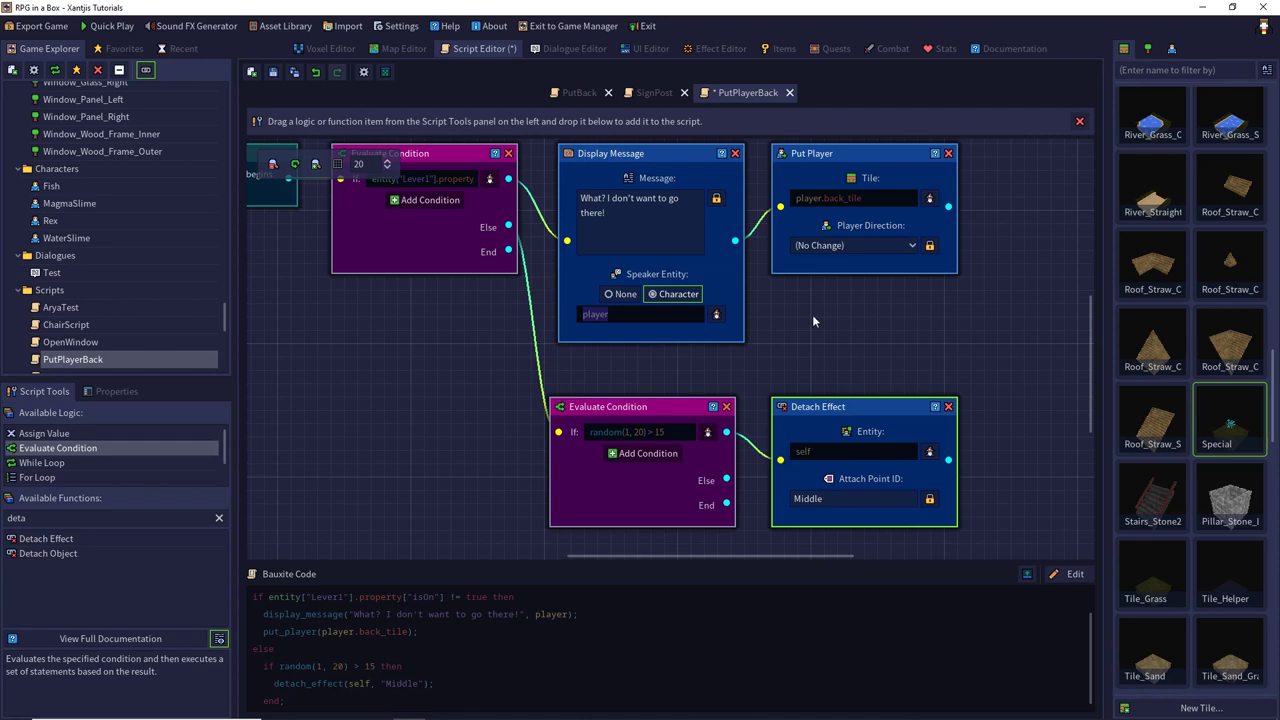
click(707, 432)
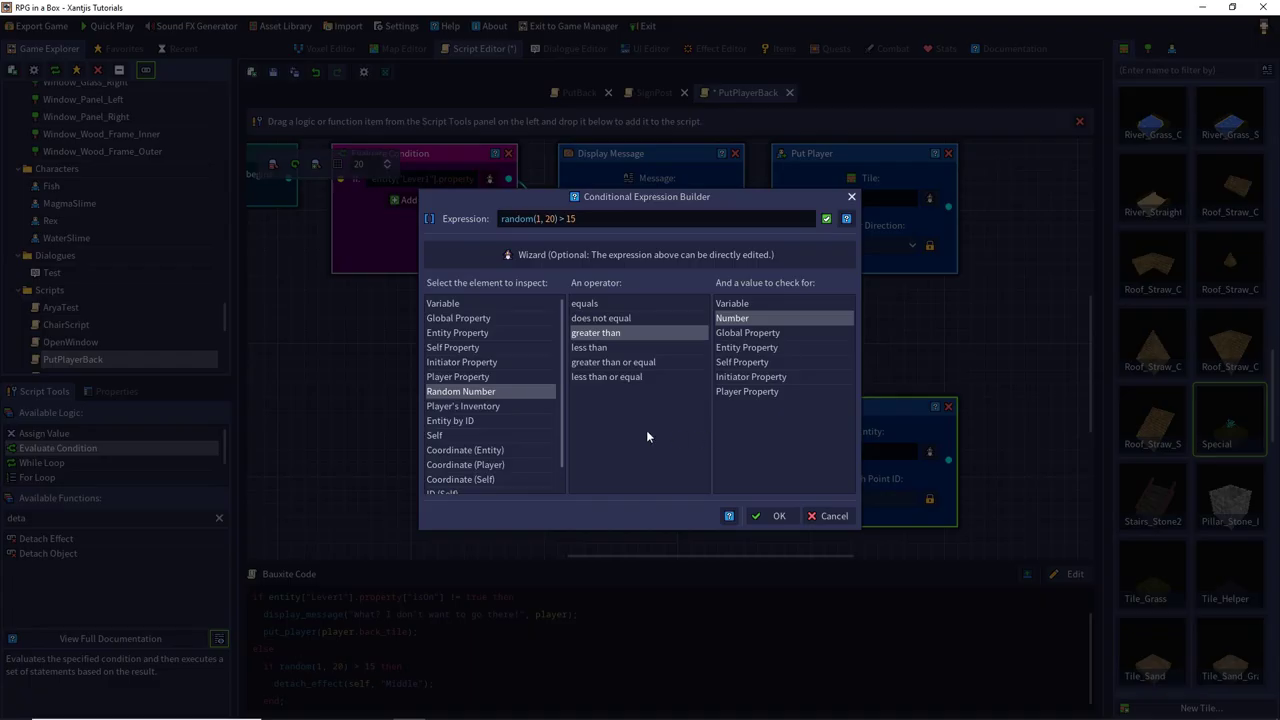
click(458, 436)
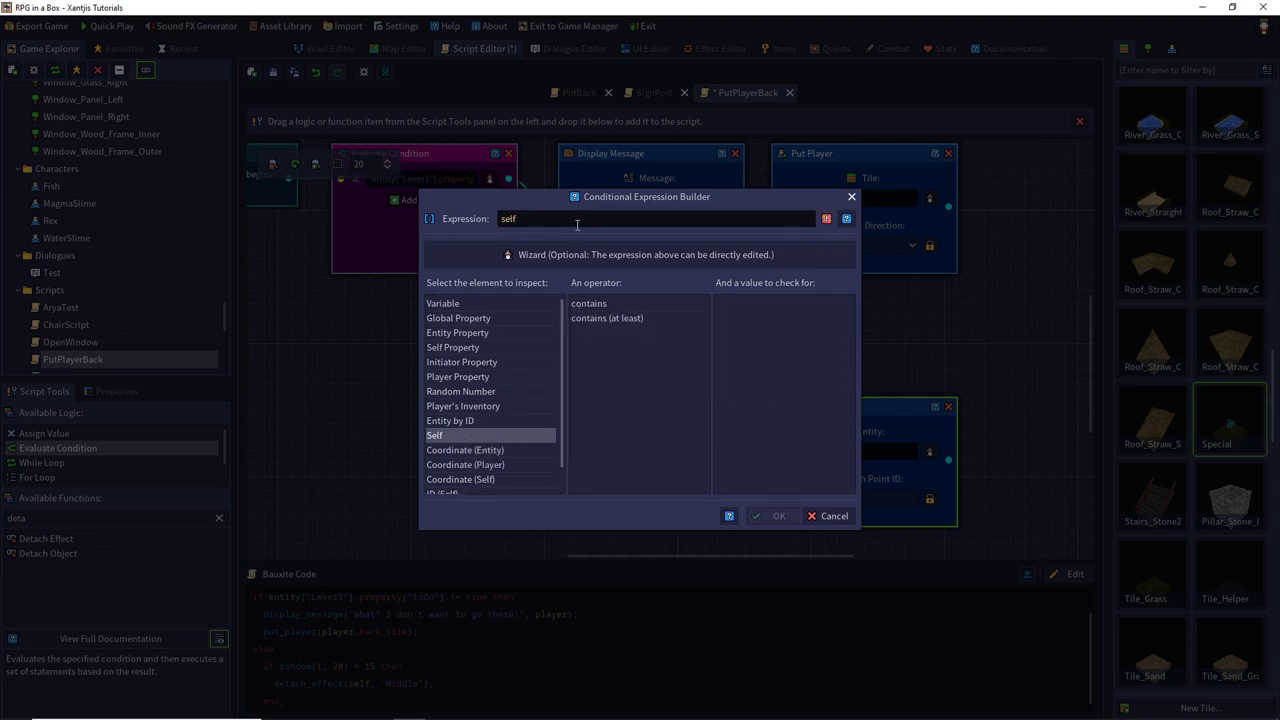
text(.effect["Middle"]  != null)
click(772, 516)
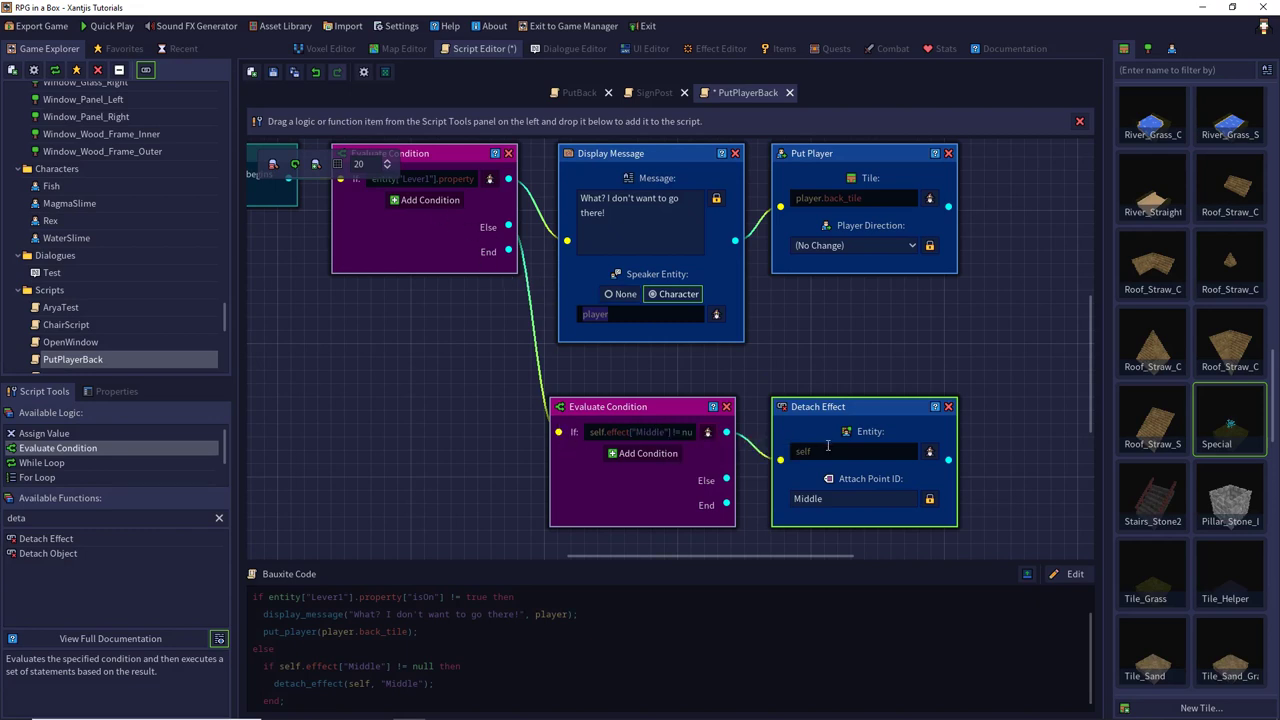
click(272, 71)
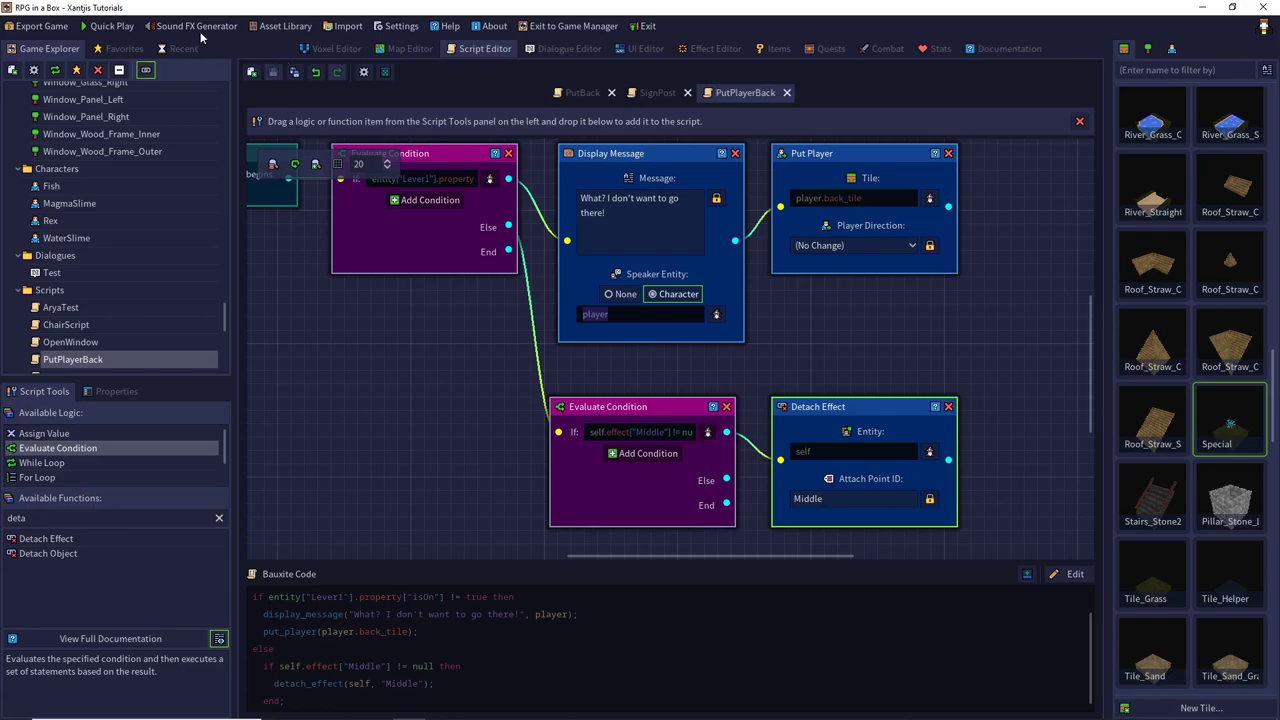
Step: Start a new game in quick play and walk the player across the grass to the lever beside the pillar
click(112, 26)
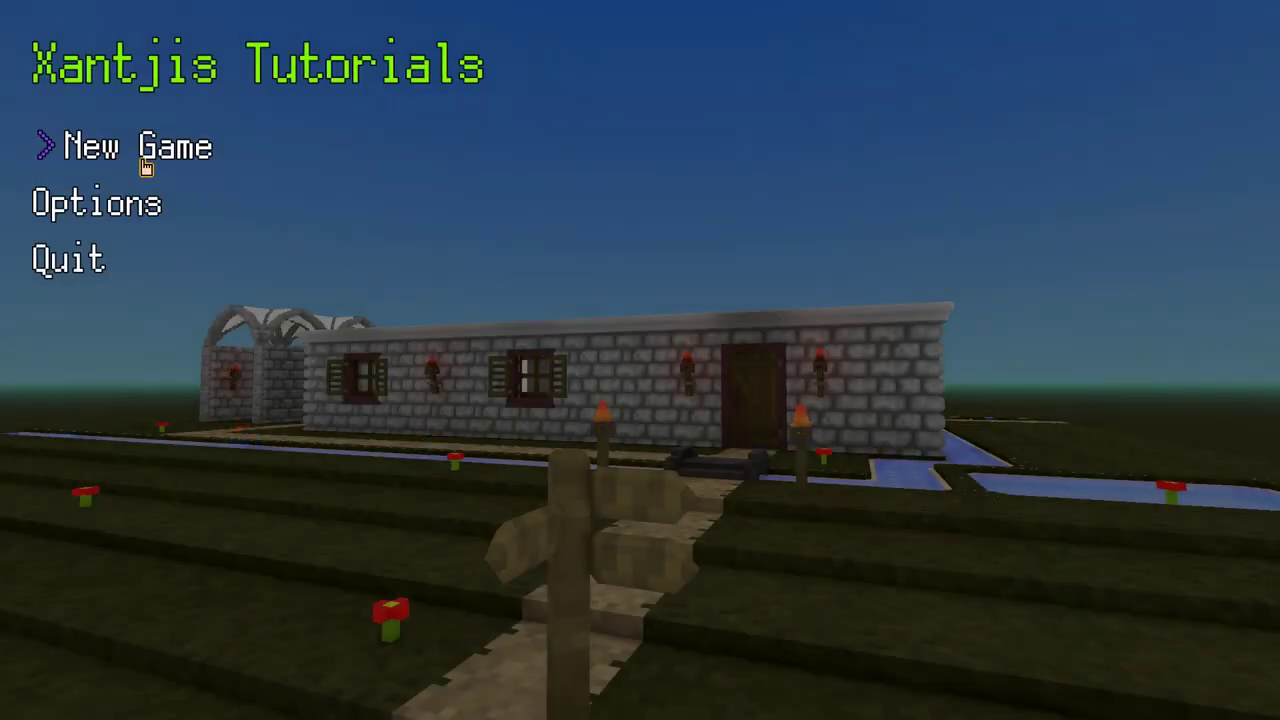
click(144, 163)
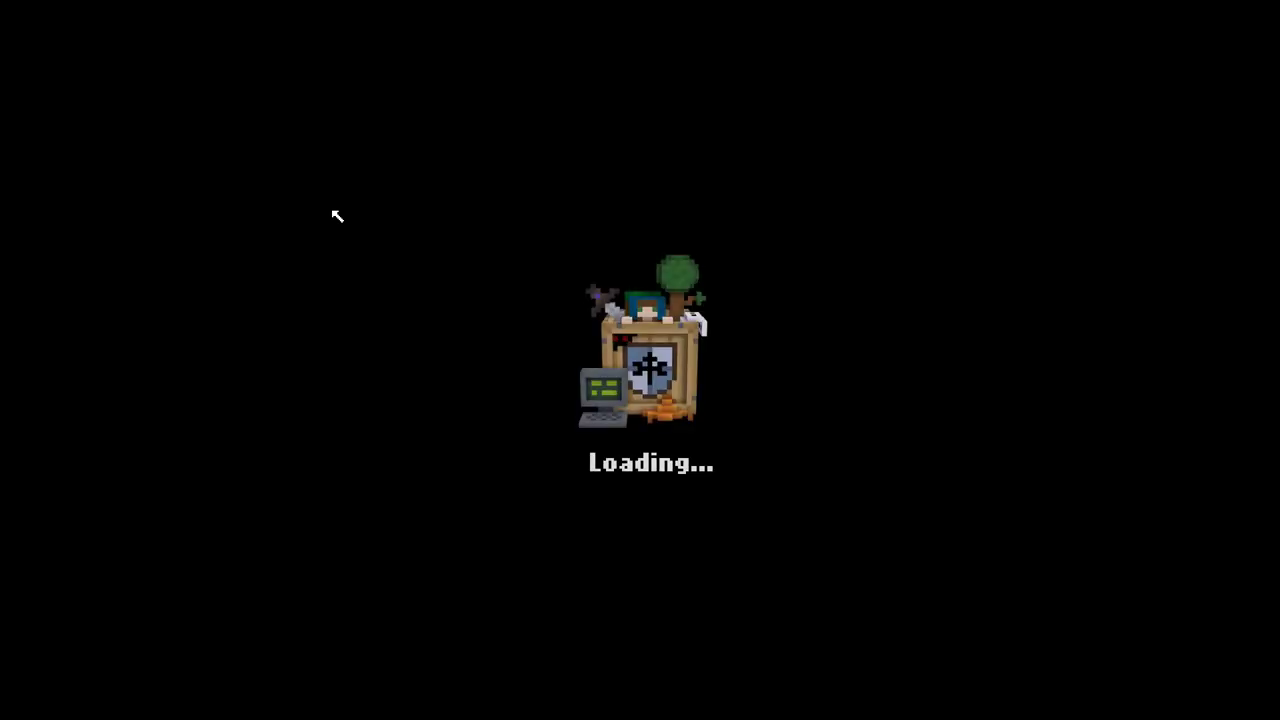
key(a)
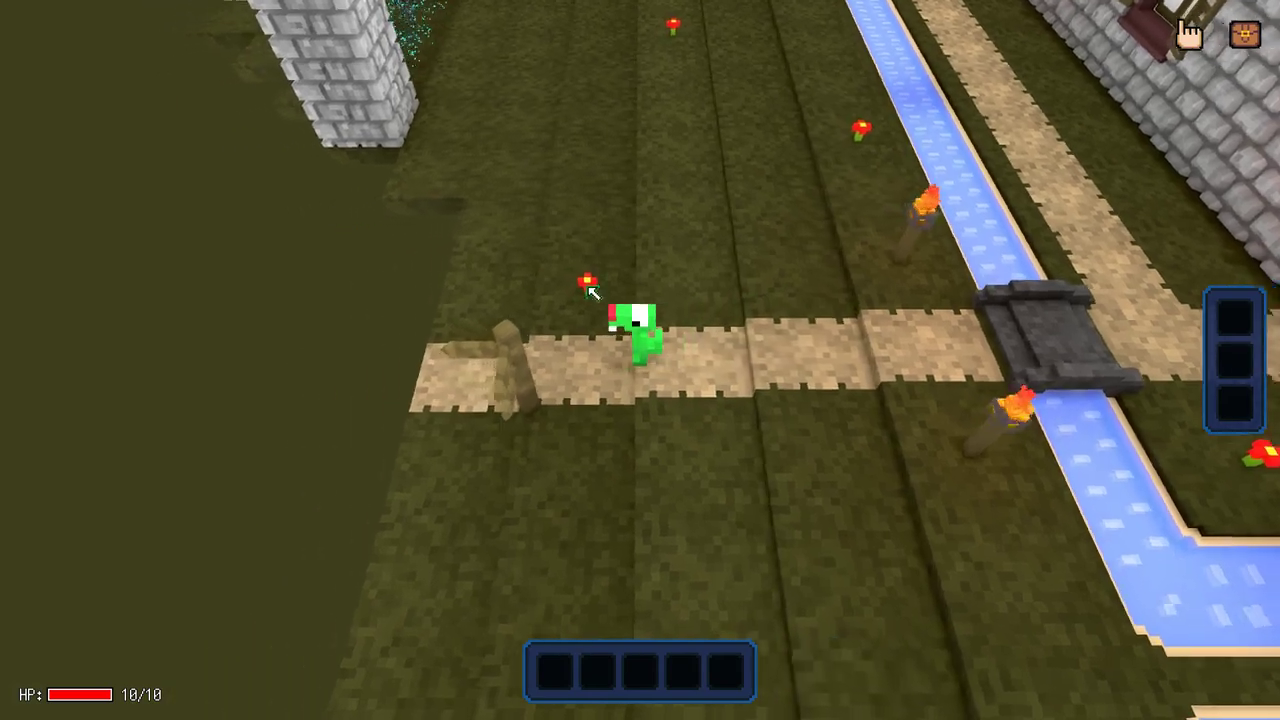
key(w)
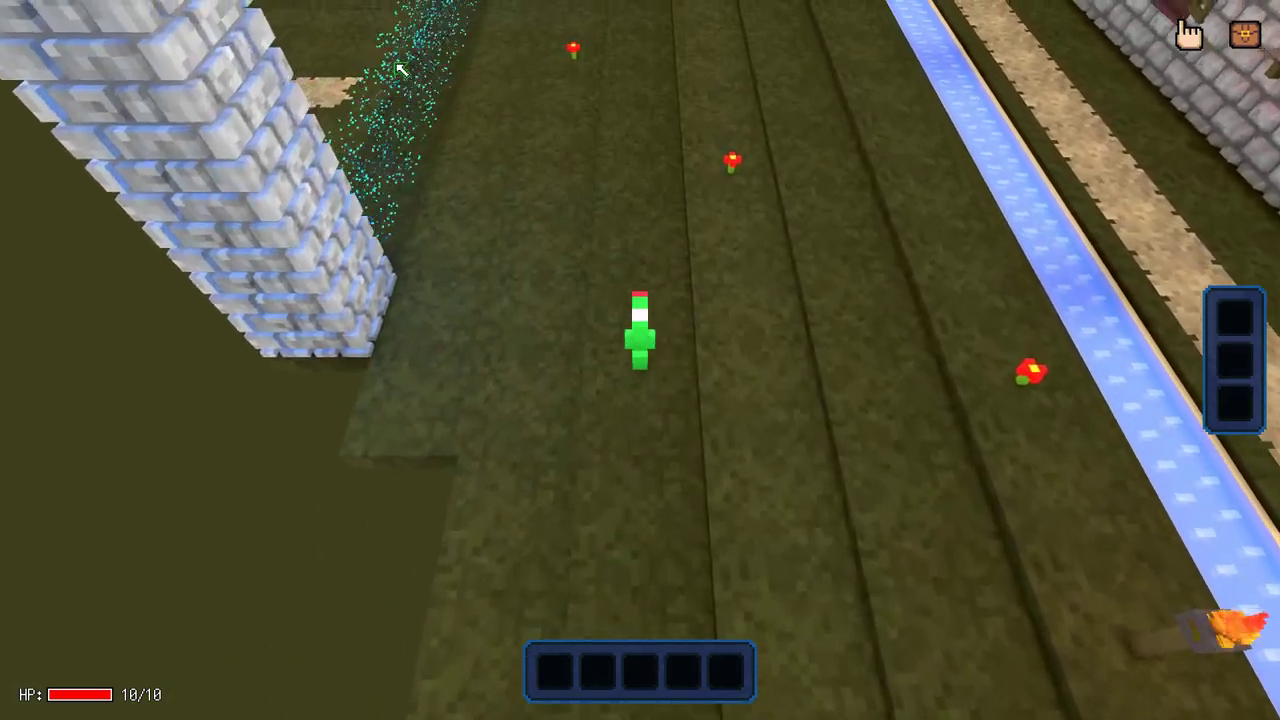
key(w)
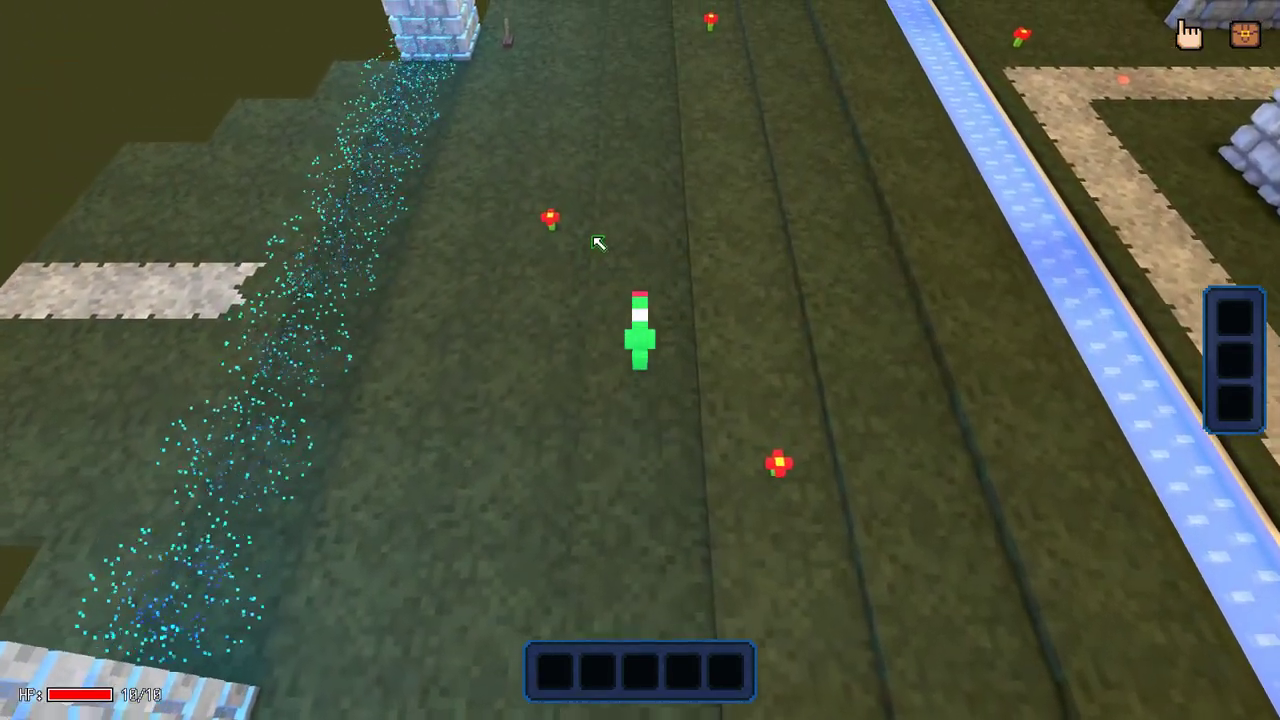
key(w)
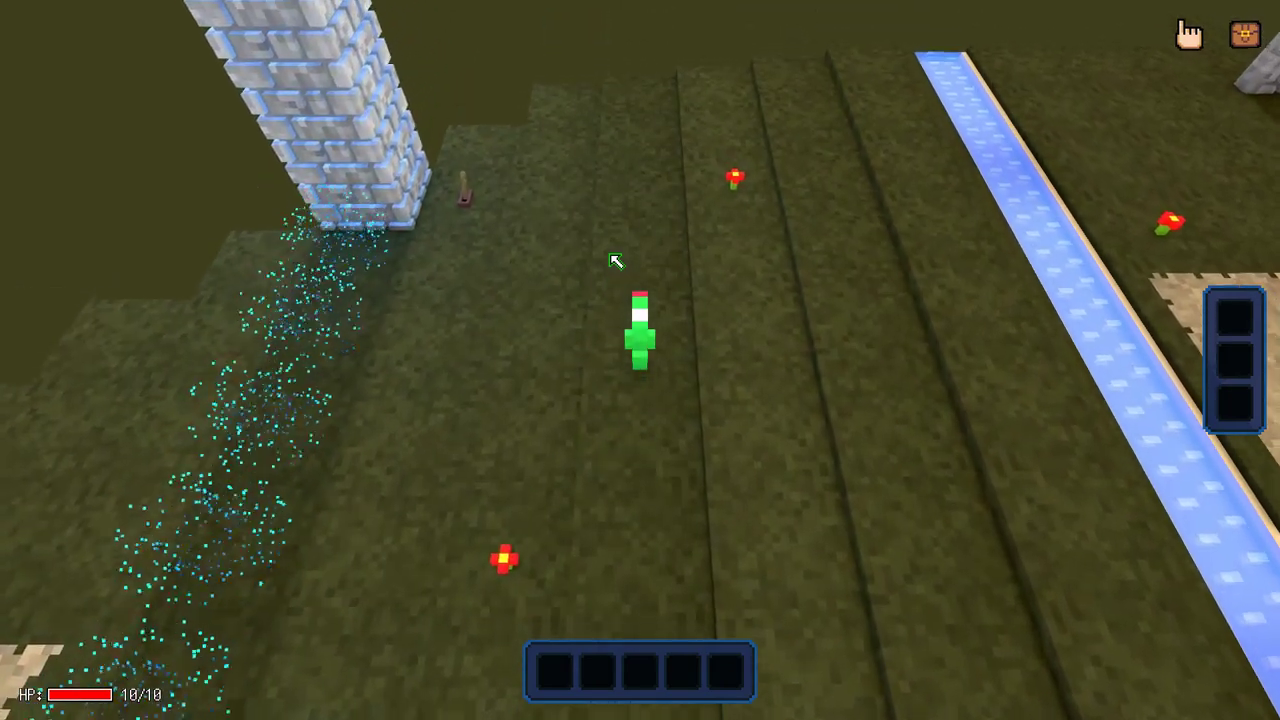
key(w)
key(a)
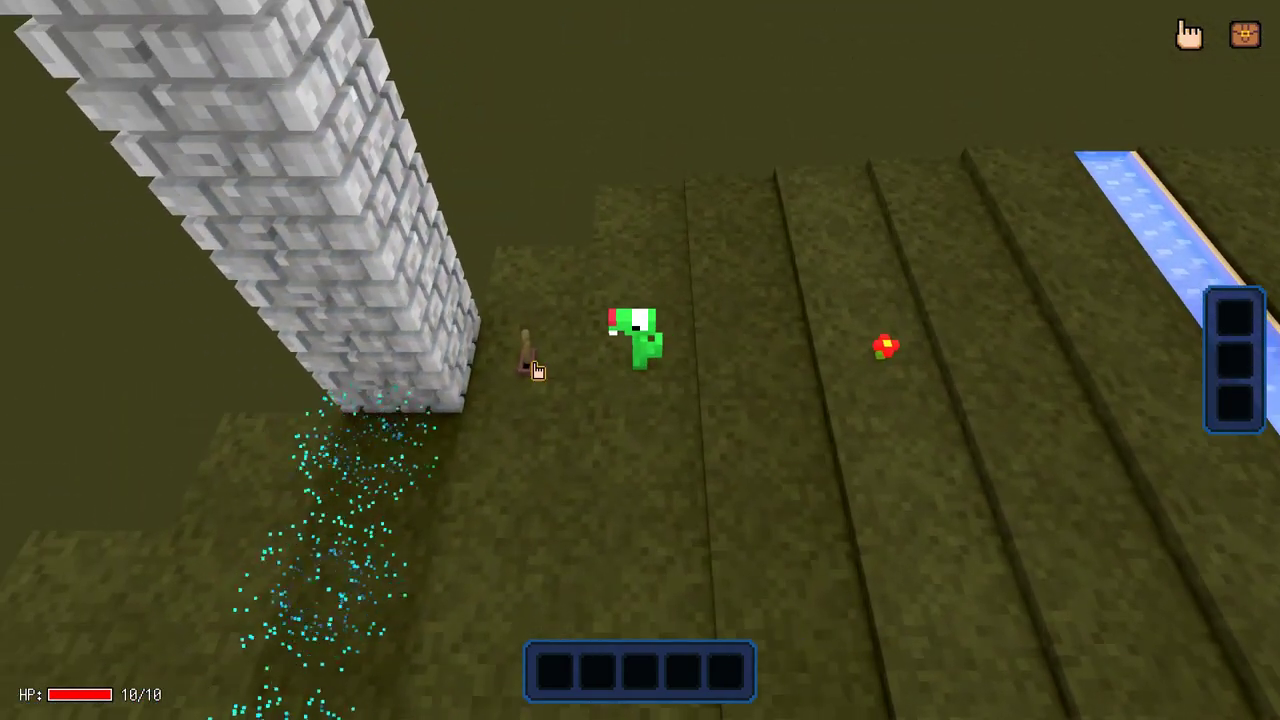
key(a)
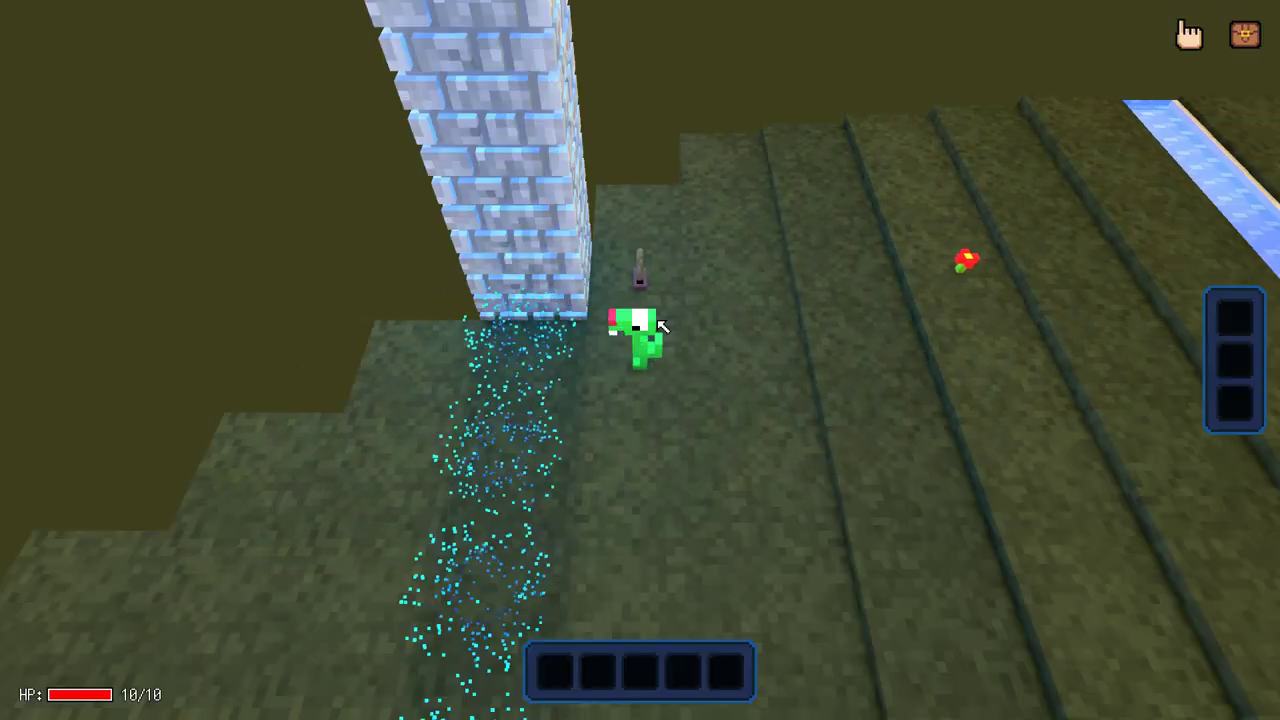
Step: Switch the lever and walk the player along the barrier tiles from one pillar to the other
key(e)
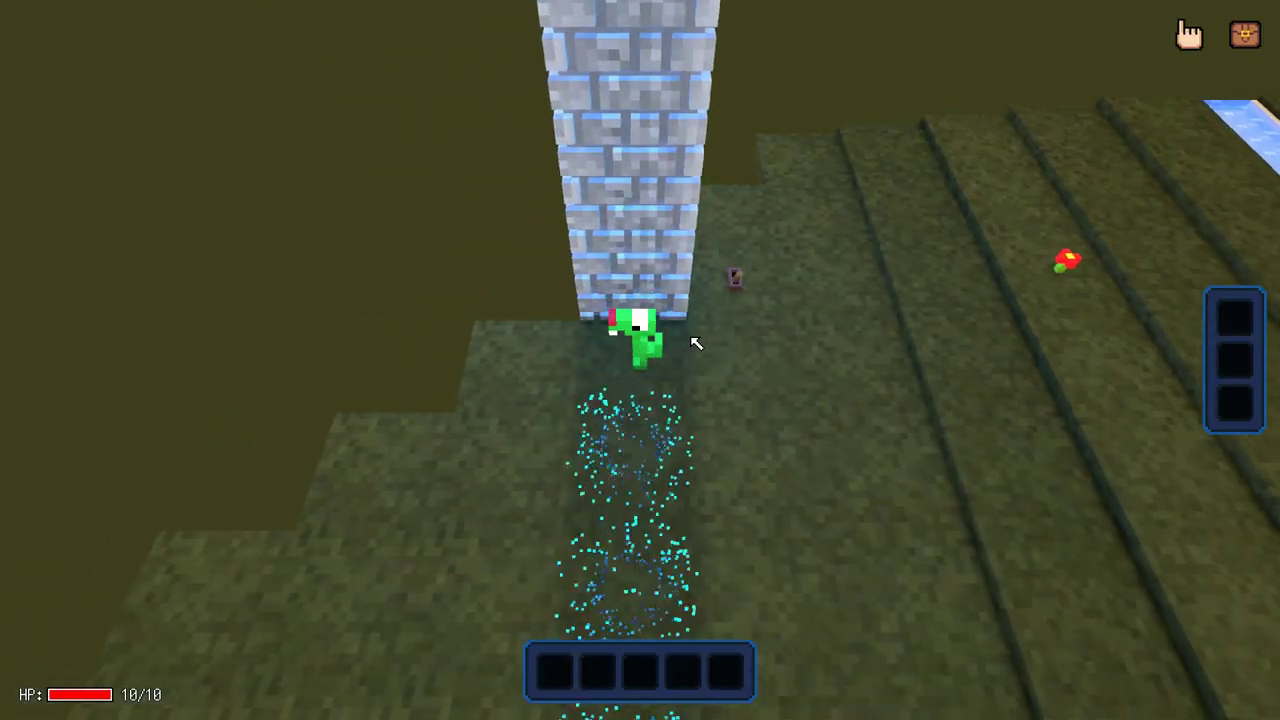
key(e)
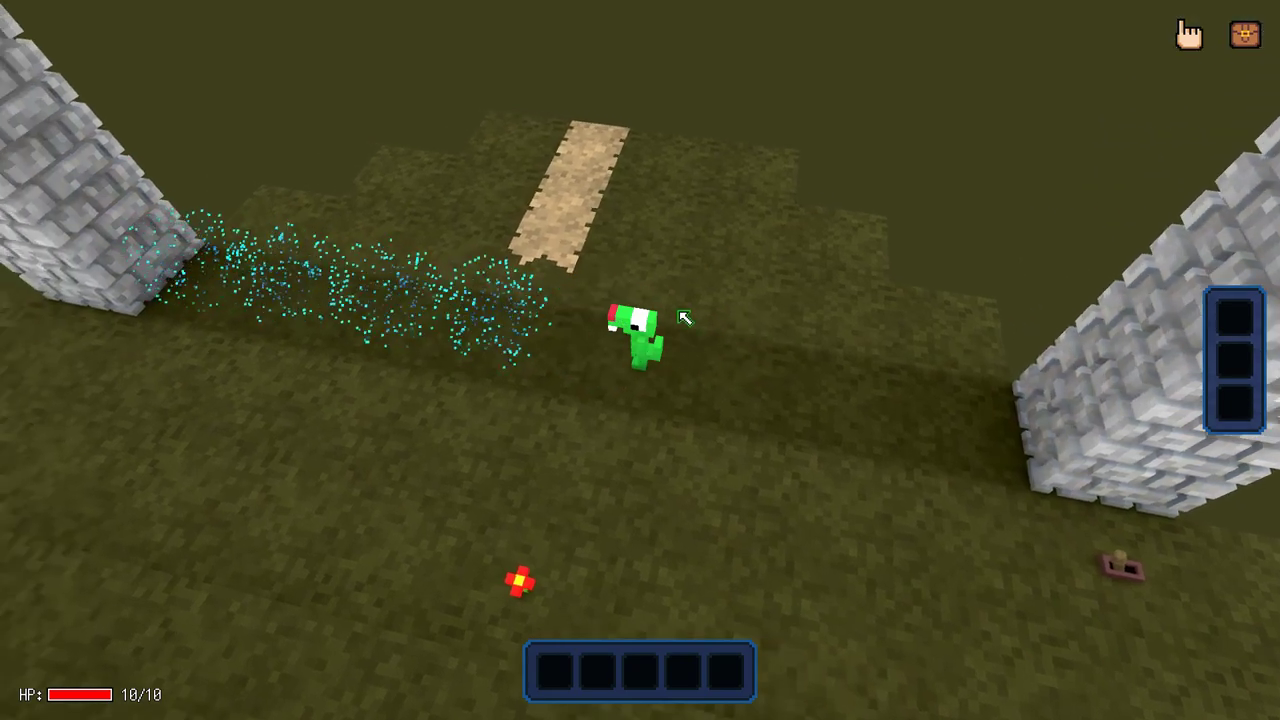
key(e)
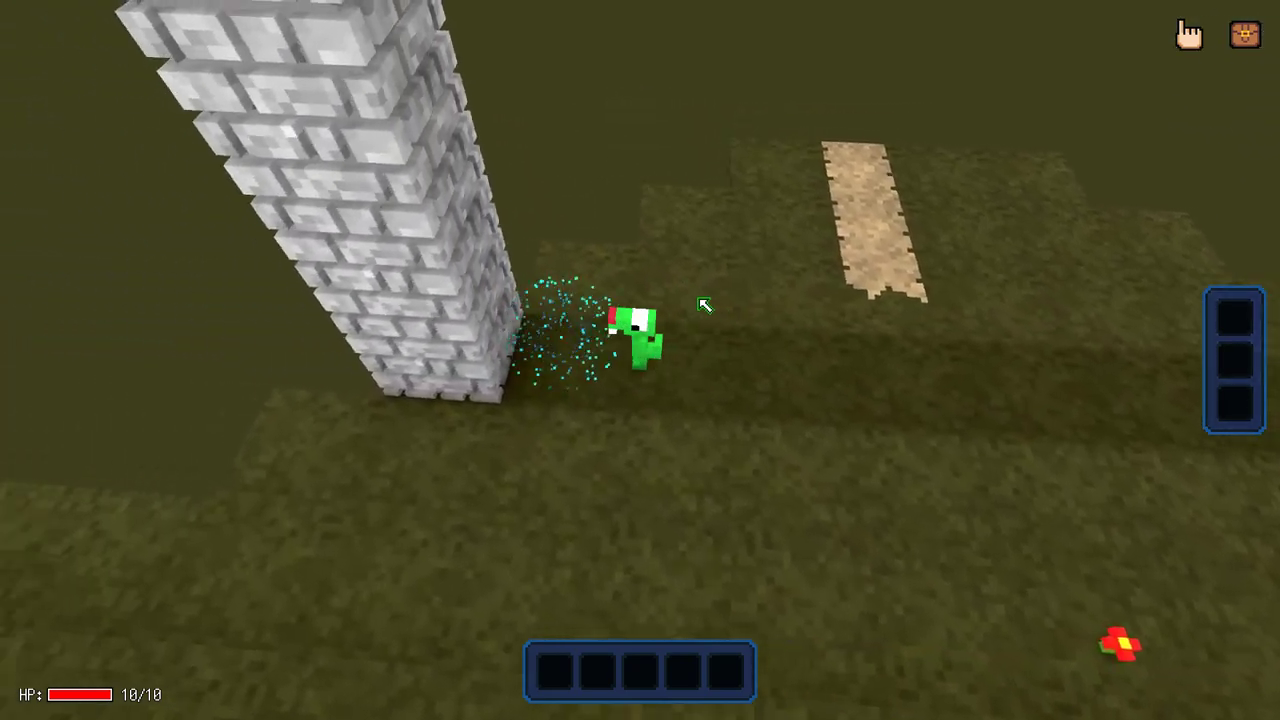
key(e)
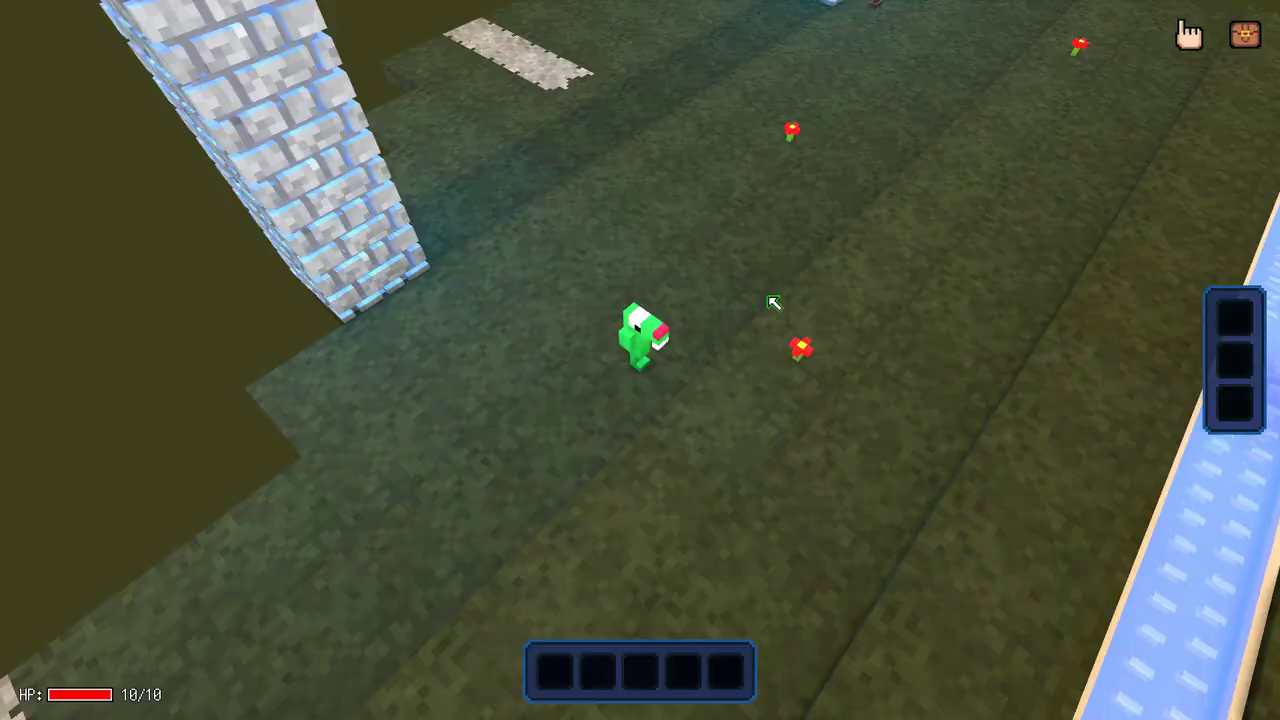
Step: Quit the test game and return to the map of Xantji's House
key(Escape)
click(80, 243)
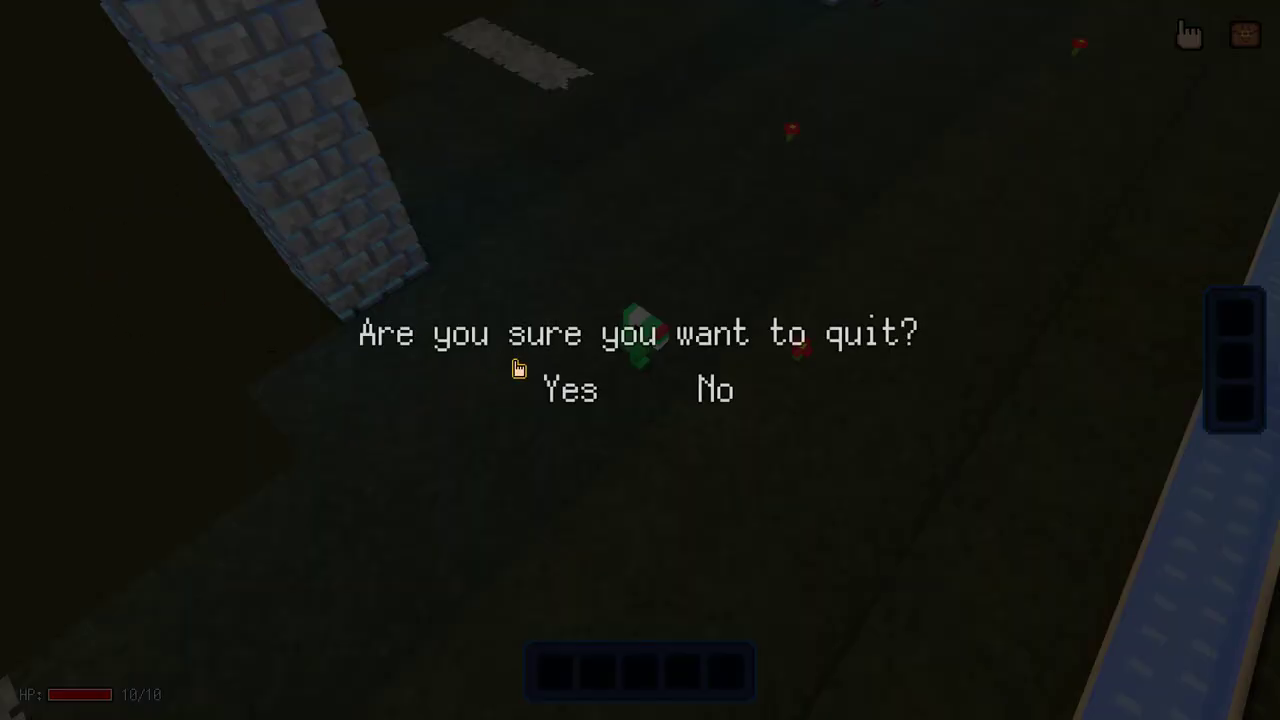
click(565, 389)
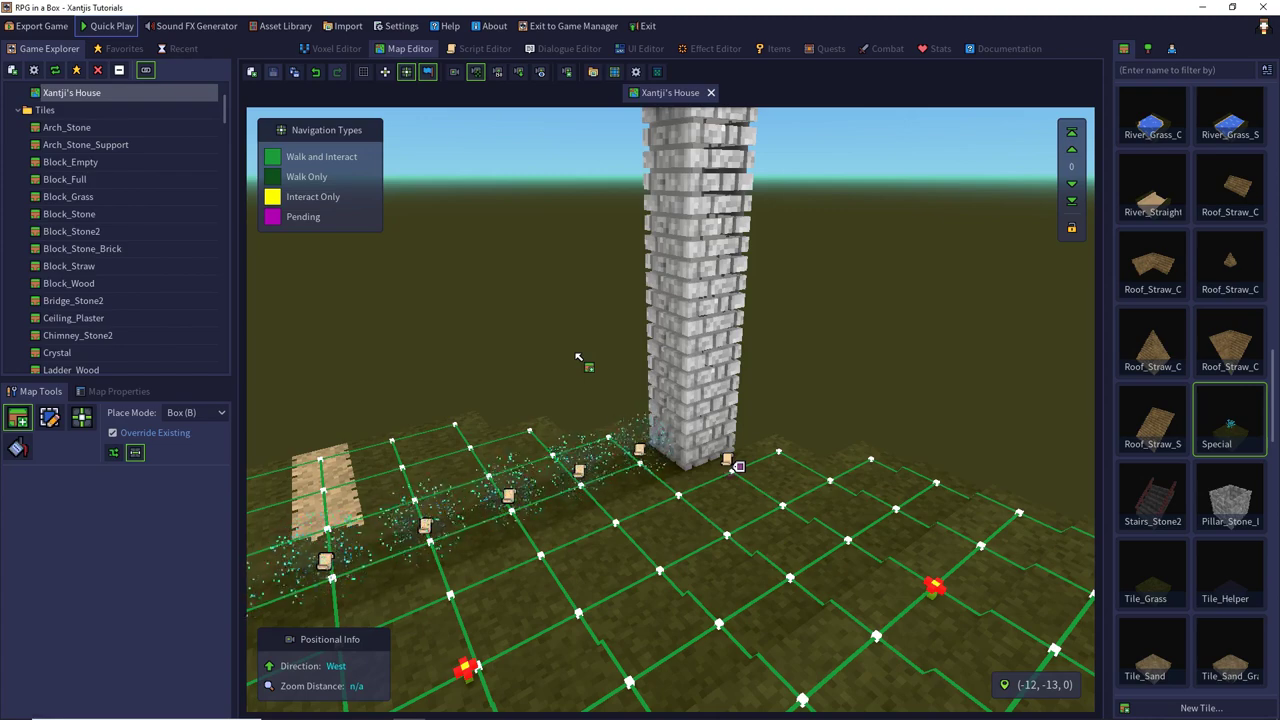
Step: Select the Trapdoor_Wood_Frame object in the floor of the cream-walled room
right_drag(700, 380, 600, 608)
scroll(604, 402, up, 5)
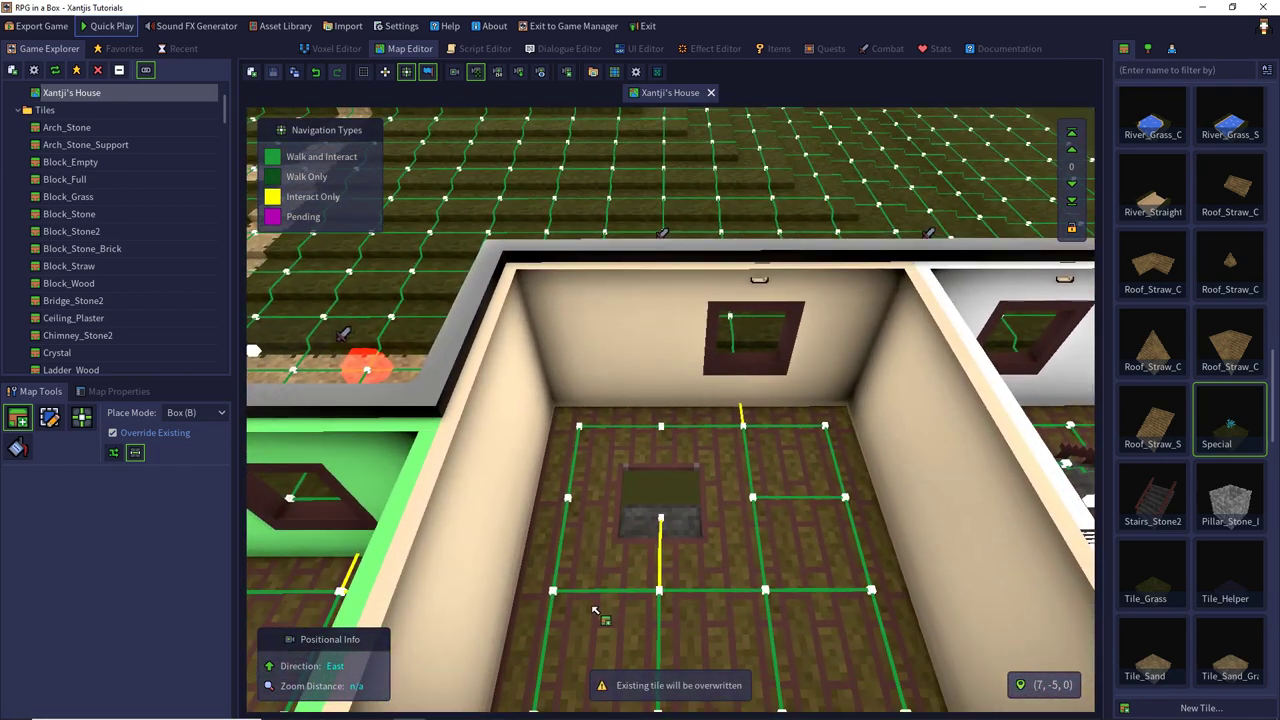
click(618, 511)
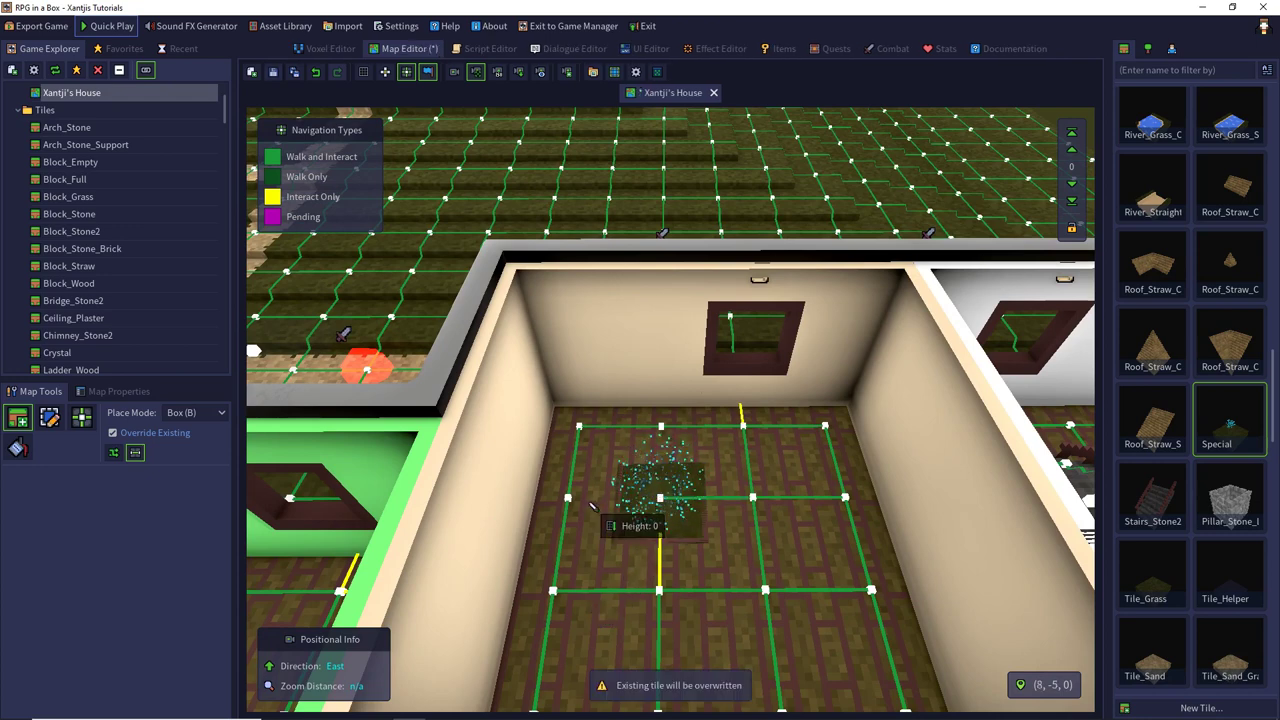
key(ctrl+z)
click(49, 418)
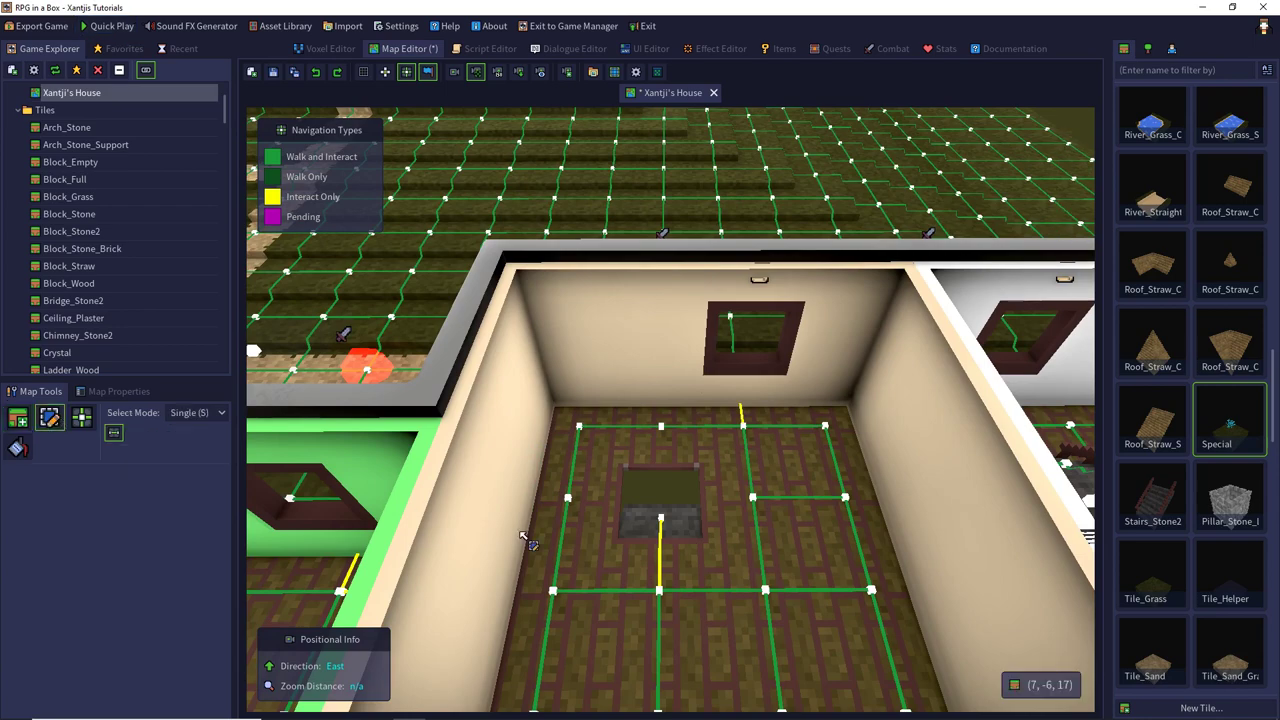
click(621, 497)
scroll(600, 510, up, 4)
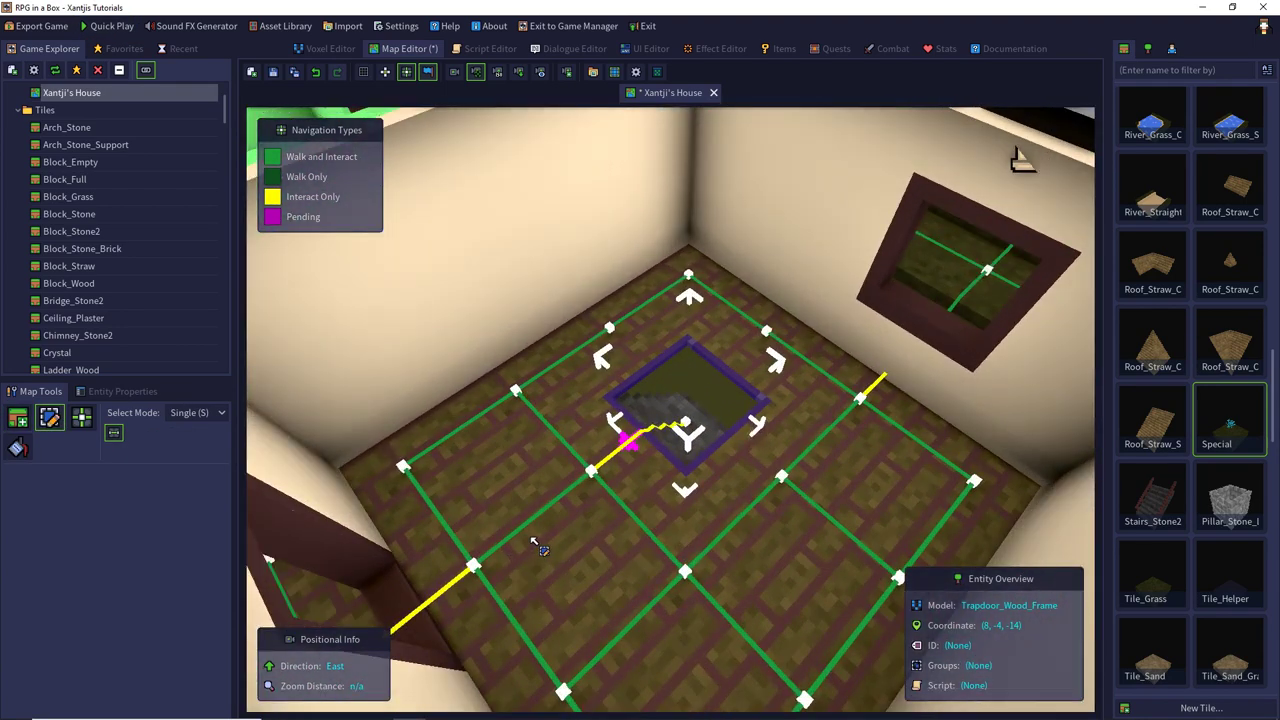
right_drag(536, 545, 514, 534)
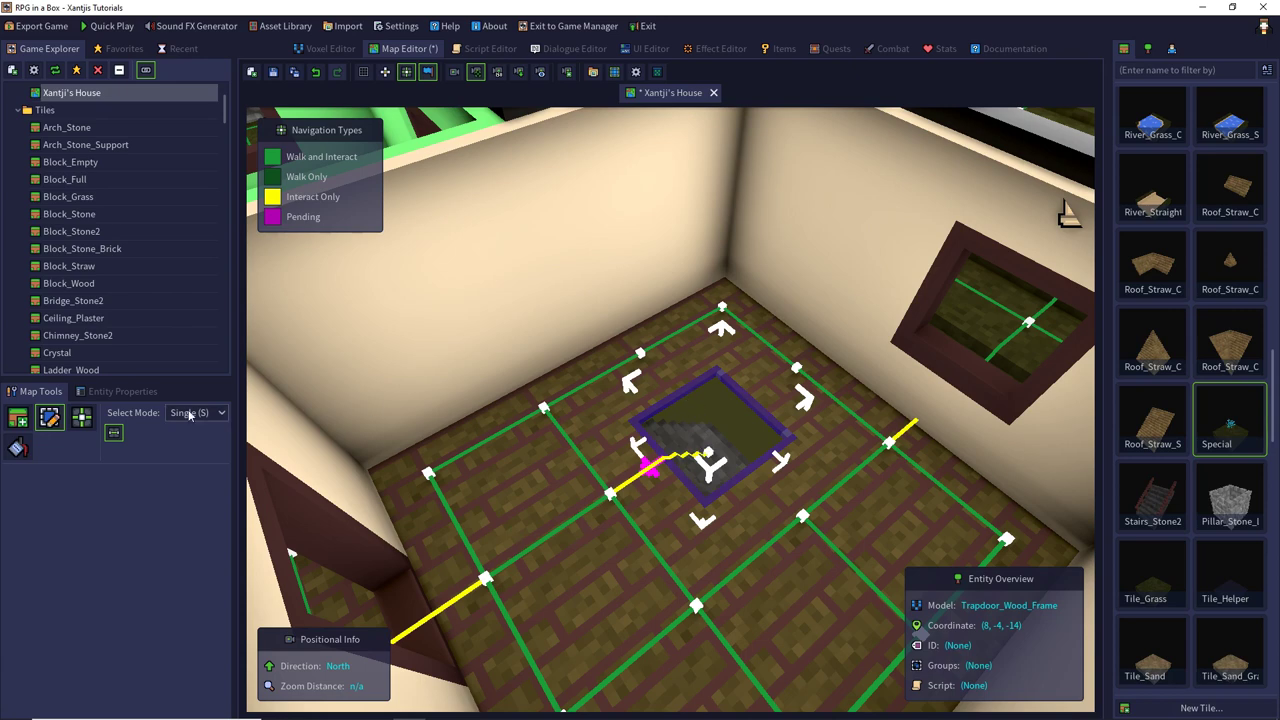
Step: Assign a Quick Script to the trapdoor frame and open its code in the Quick Script Builder
click(132, 392)
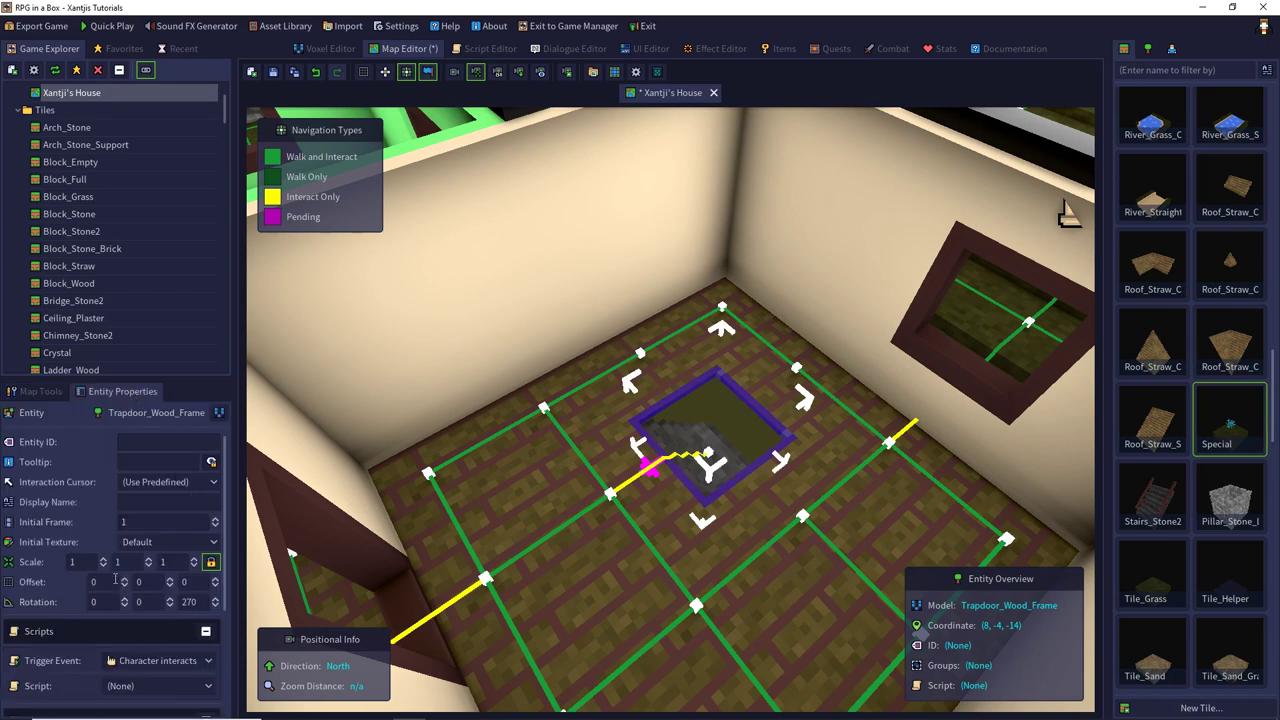
scroll(193, 570, down, 3)
click(165, 544)
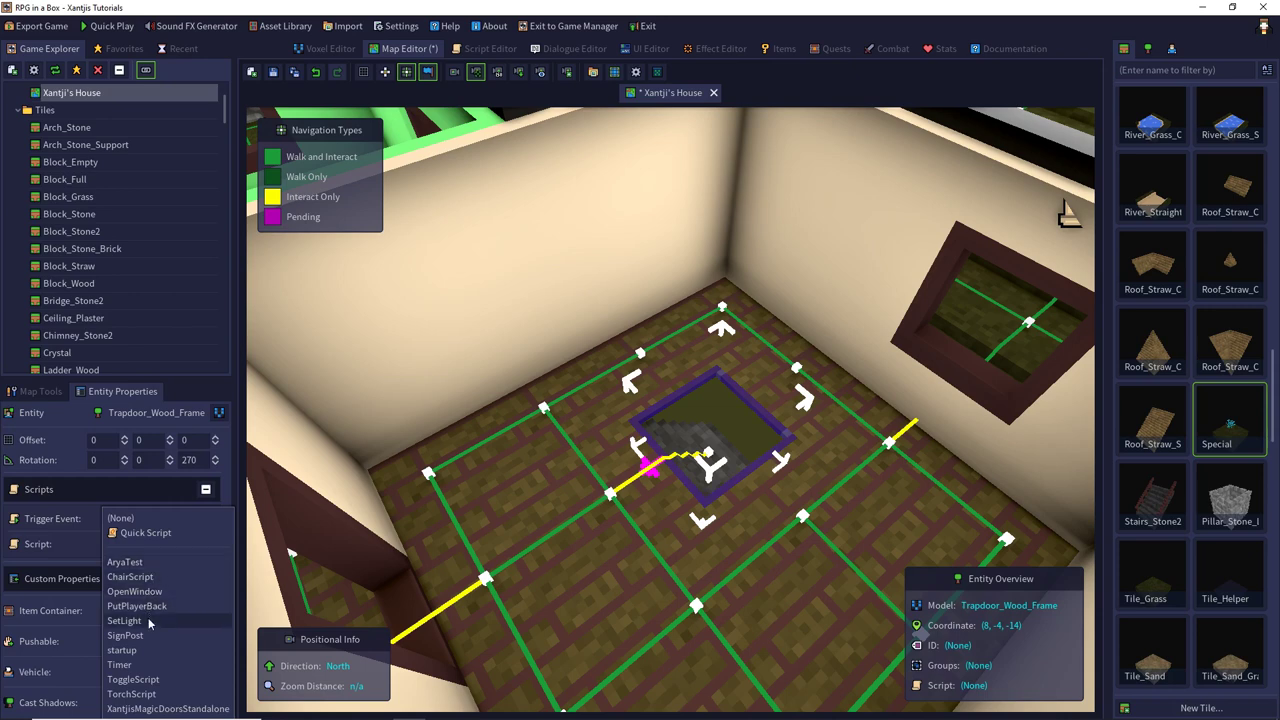
click(145, 538)
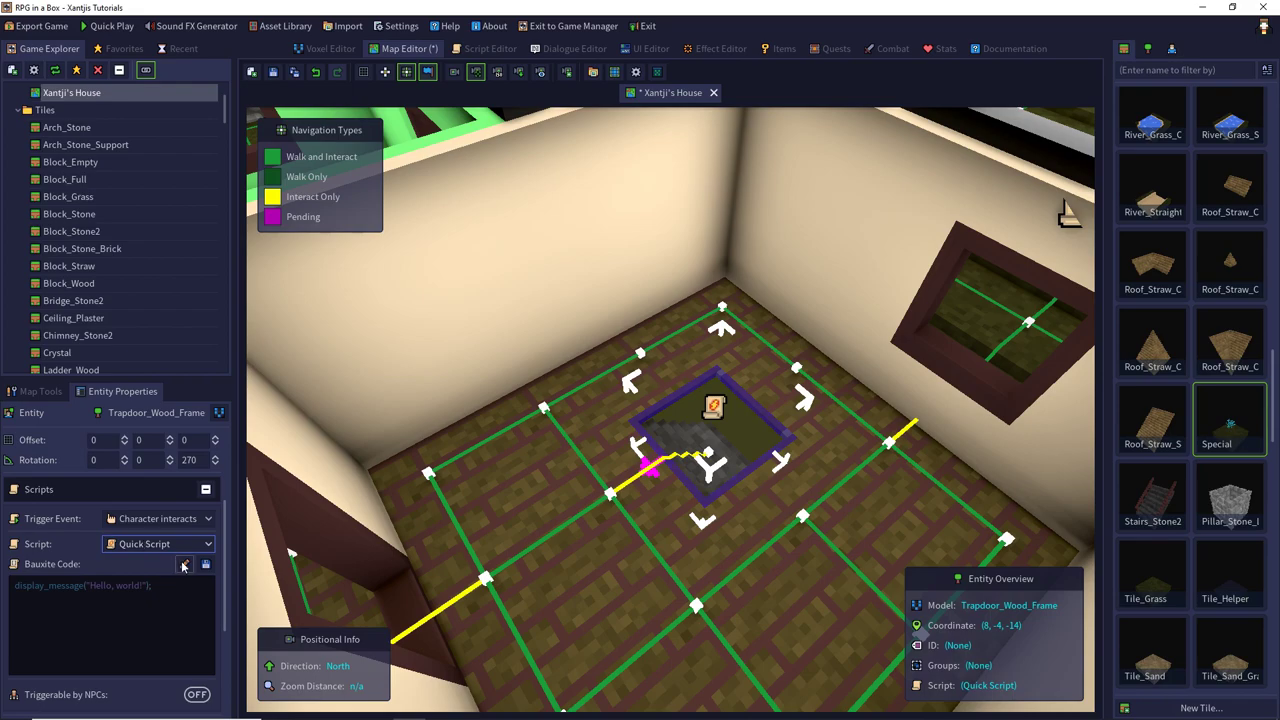
click(183, 565)
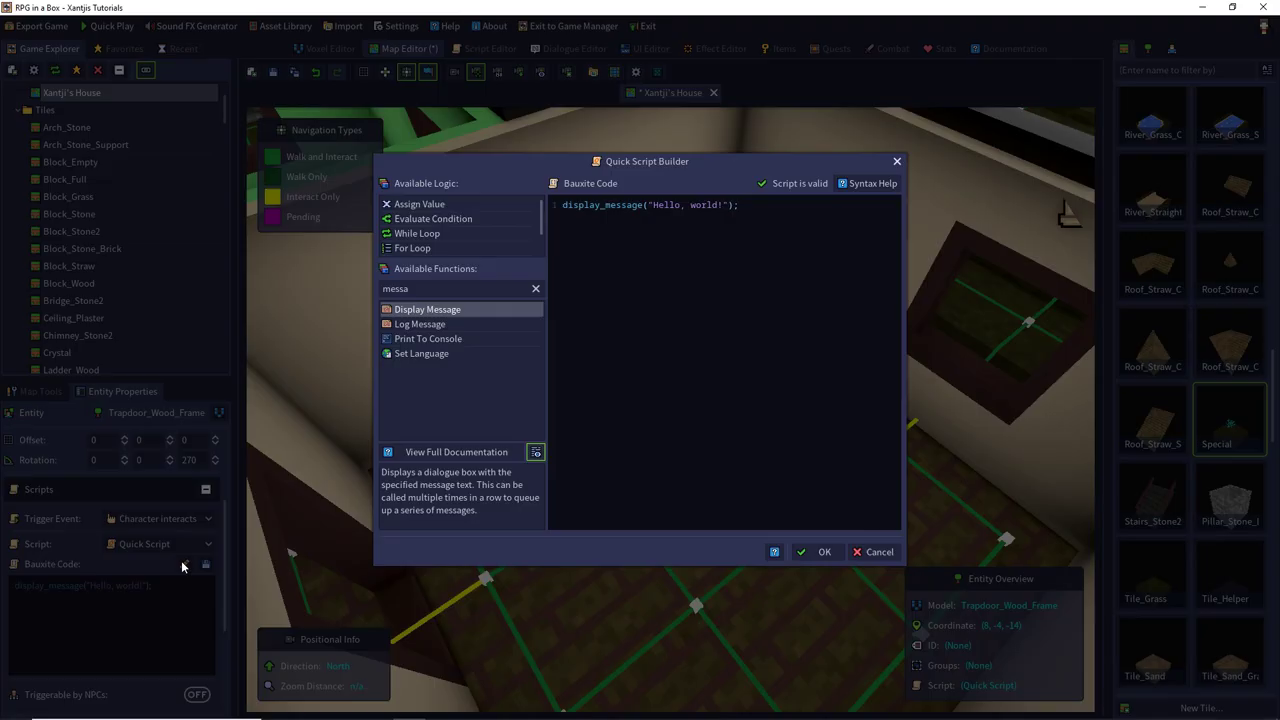
Step: Replace the default display_message line in the trapdoor's script with the Load Map function and save the script
click(534, 288)
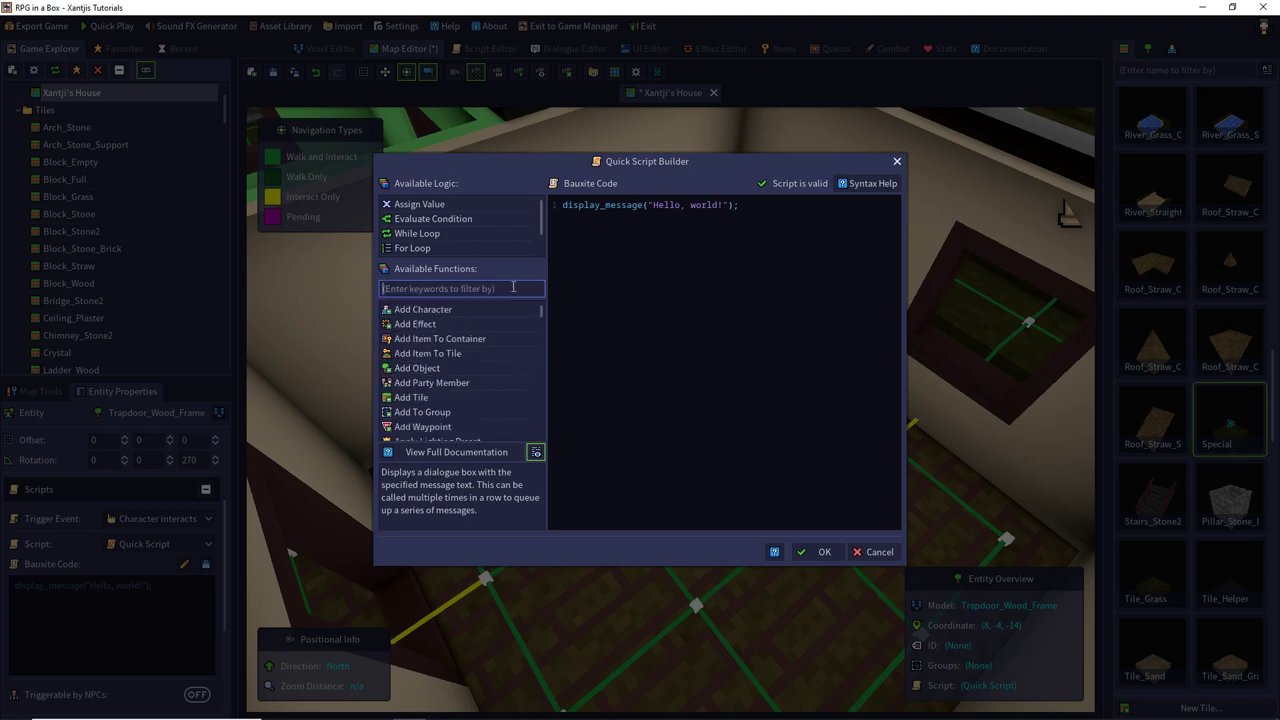
text(load)
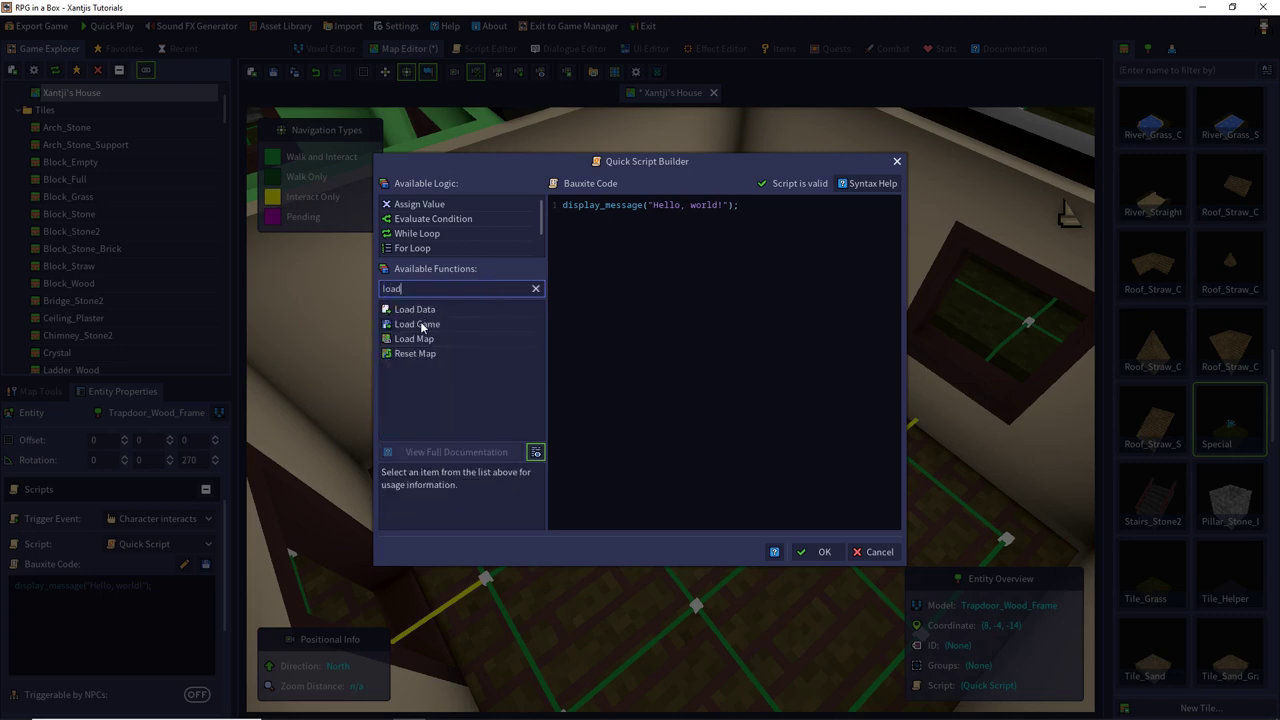
drag(414, 338, 720, 238)
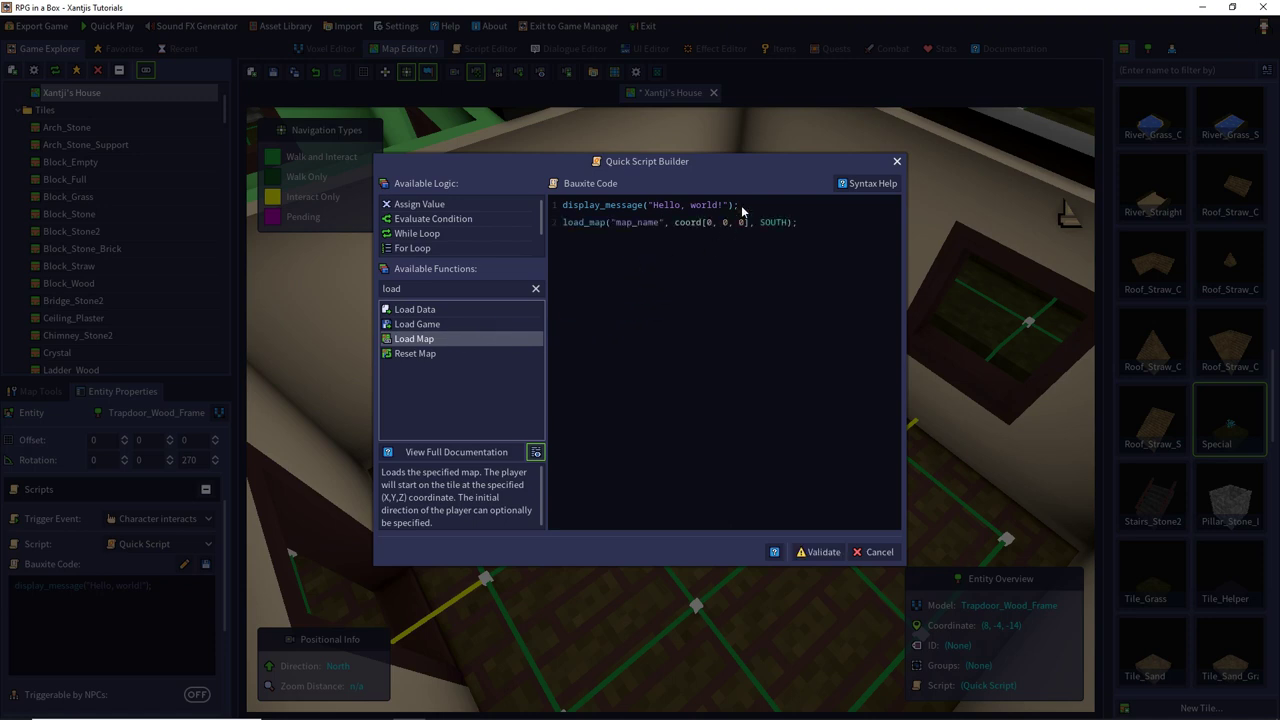
triple_click(742, 206)
key(BackSpace)
key(Delete)
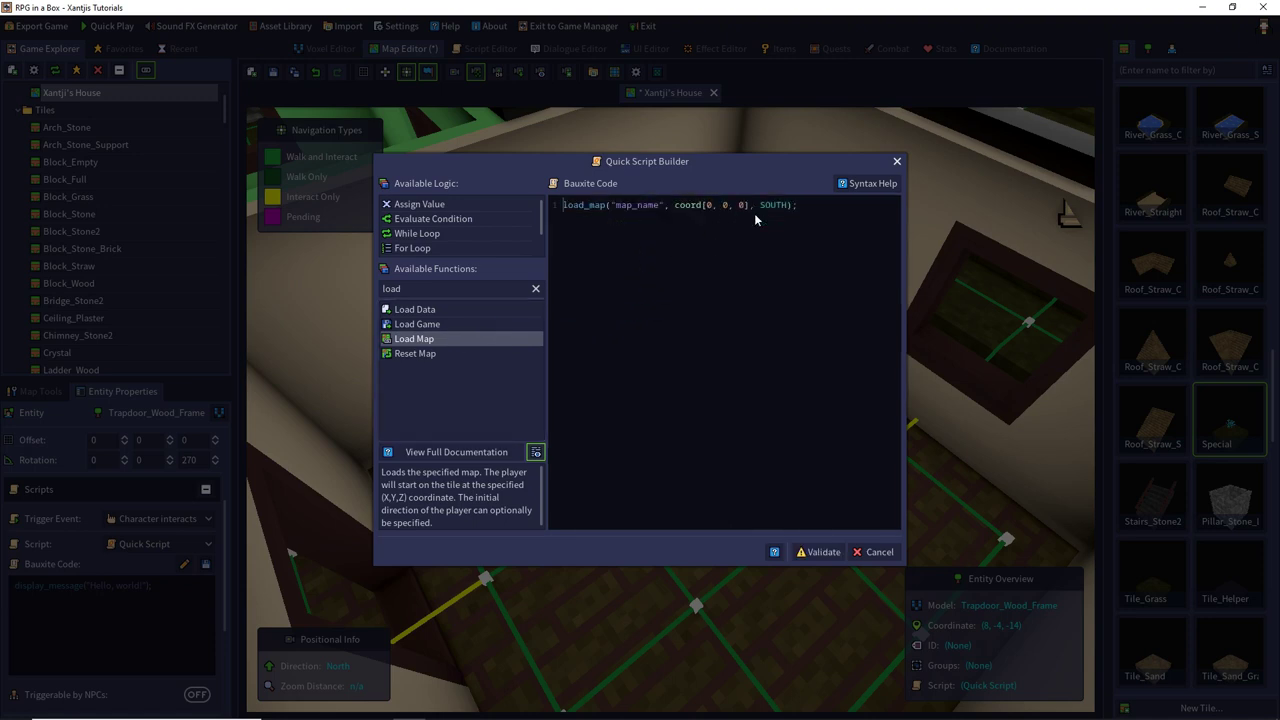
double_click(645, 206)
click(818, 552)
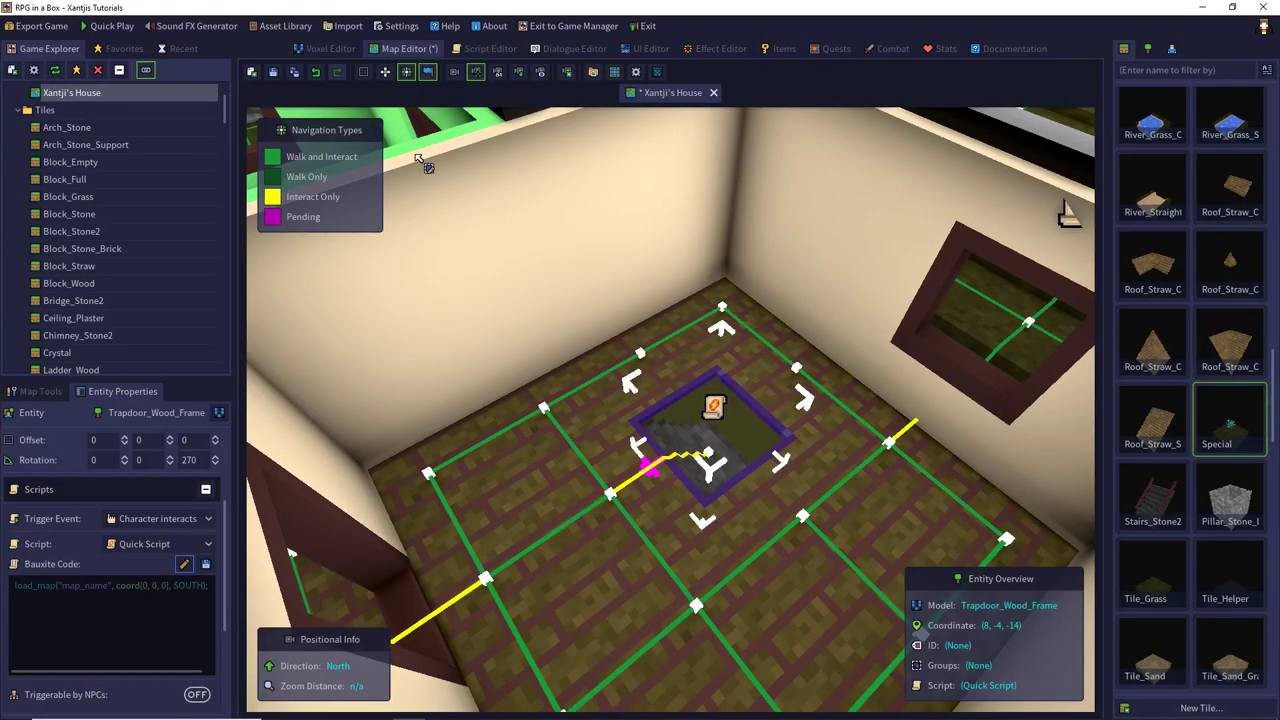
Step: Open the Cellar map for editing with its map tools
scroll(186, 142, up, 2)
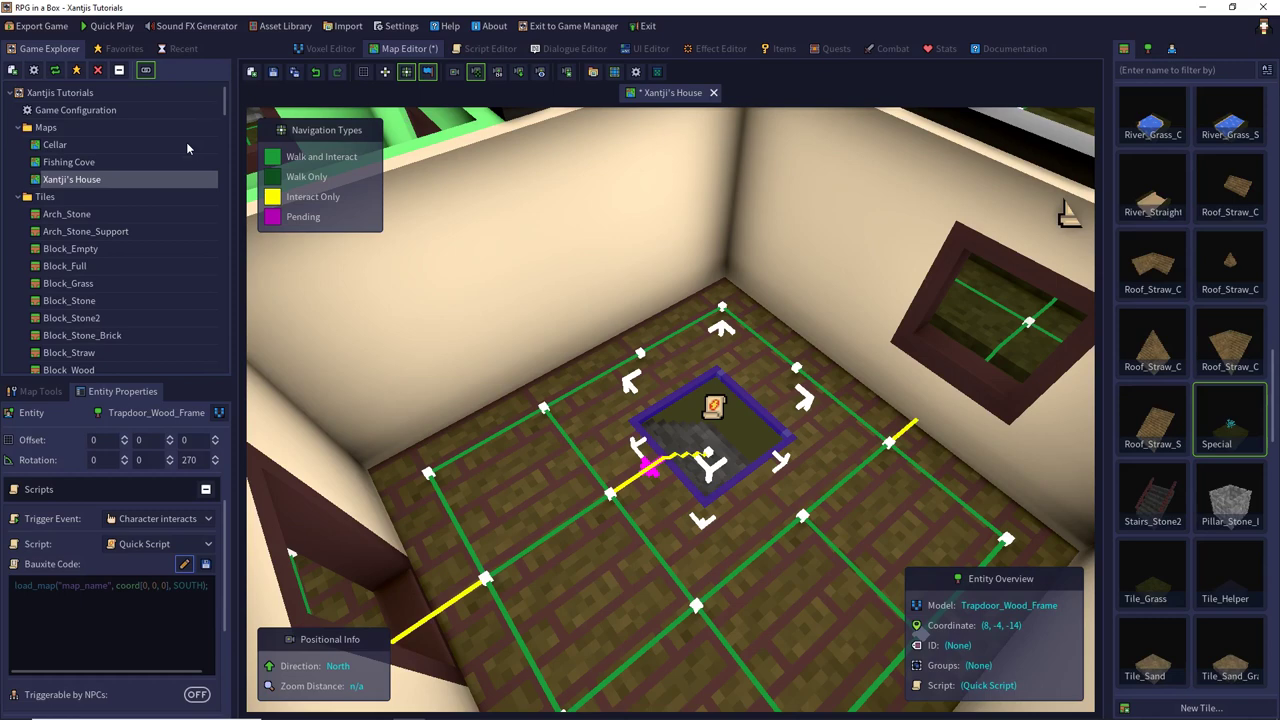
click(62, 149)
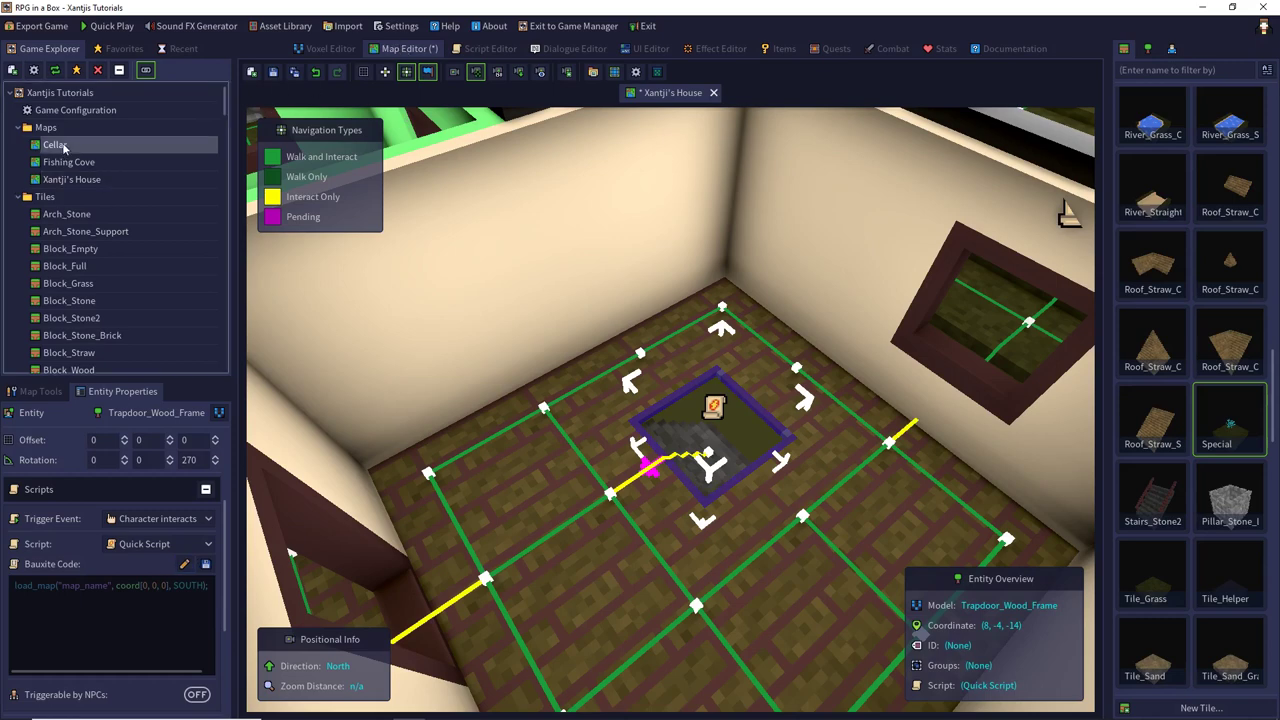
double_click(62, 150)
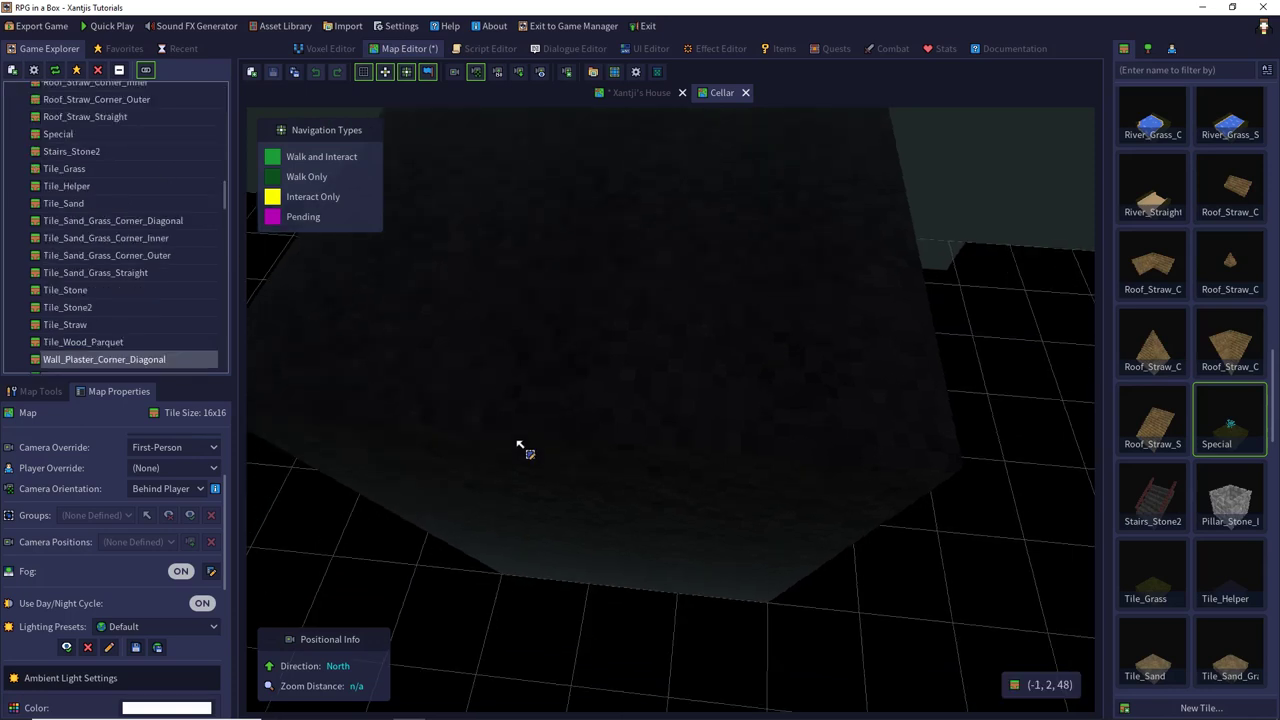
click(40, 393)
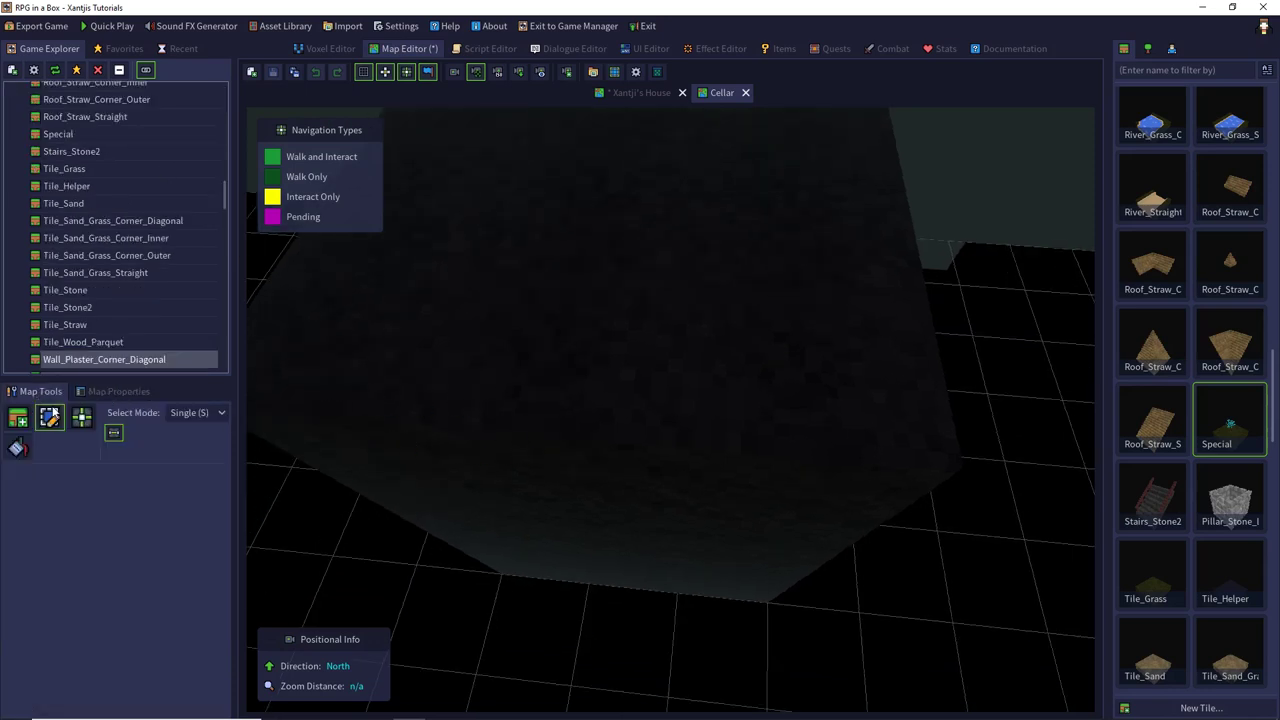
Step: Select the Block_Stone2 floor tile at the foot of the cellar ladder and copy its XYZ coordinate
right_drag(530, 400, 68, 362)
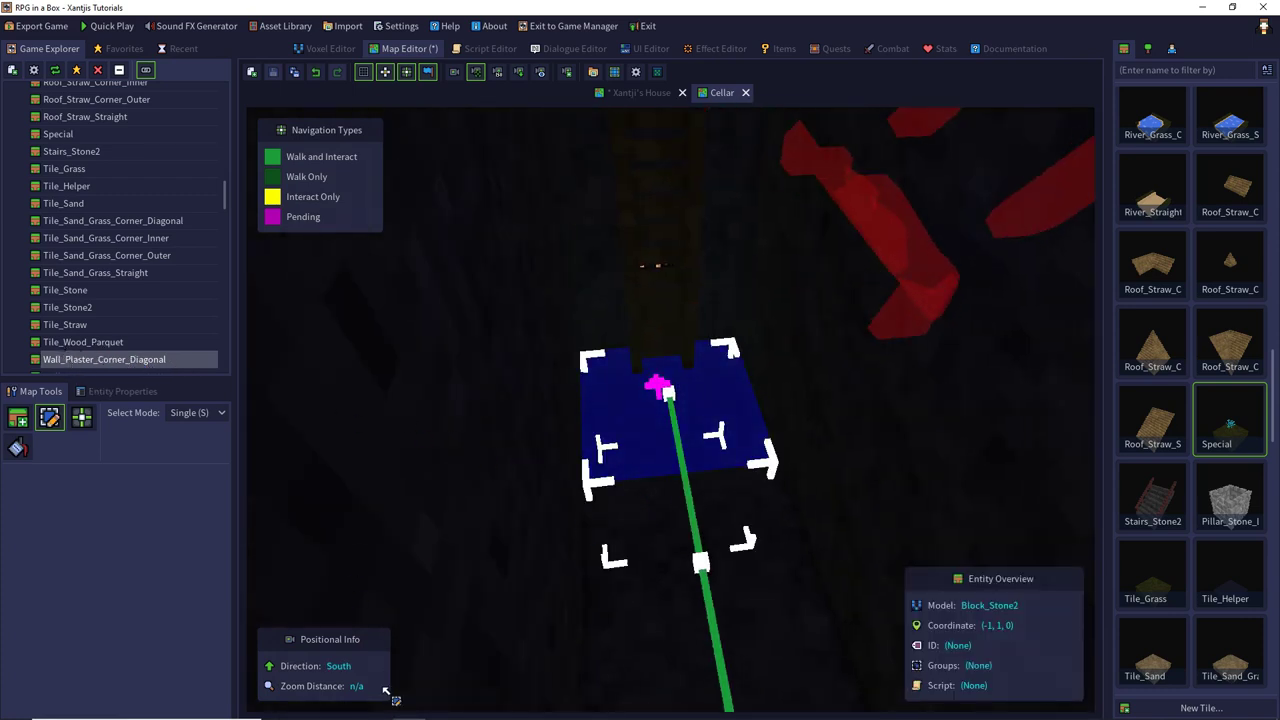
right_drag(477, 557, 1031, 424)
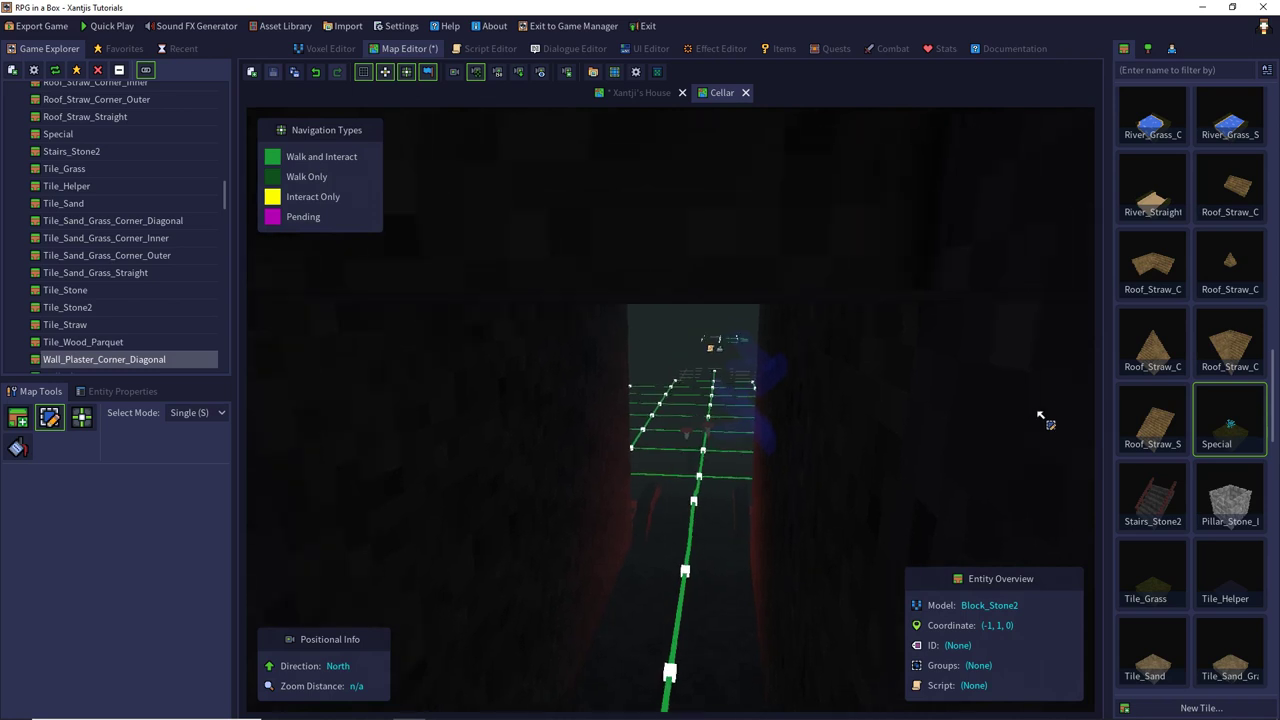
right_drag(951, 431, 307, 527)
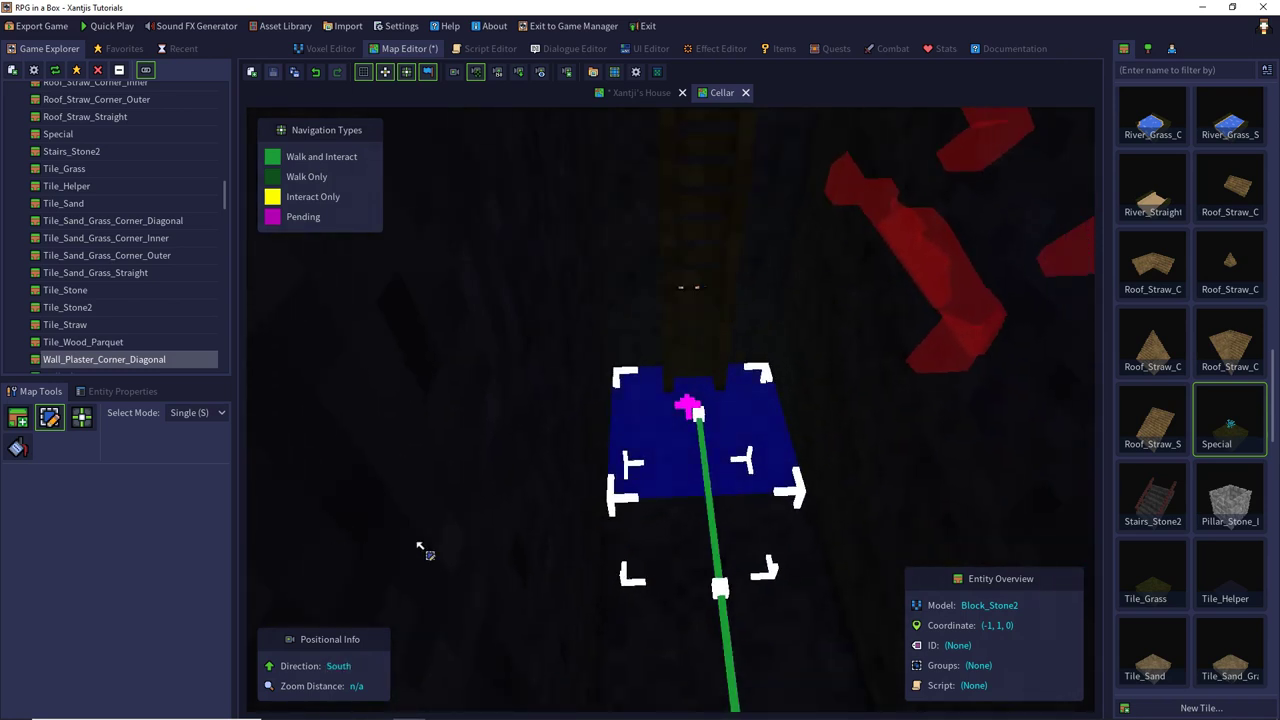
right_click(680, 464)
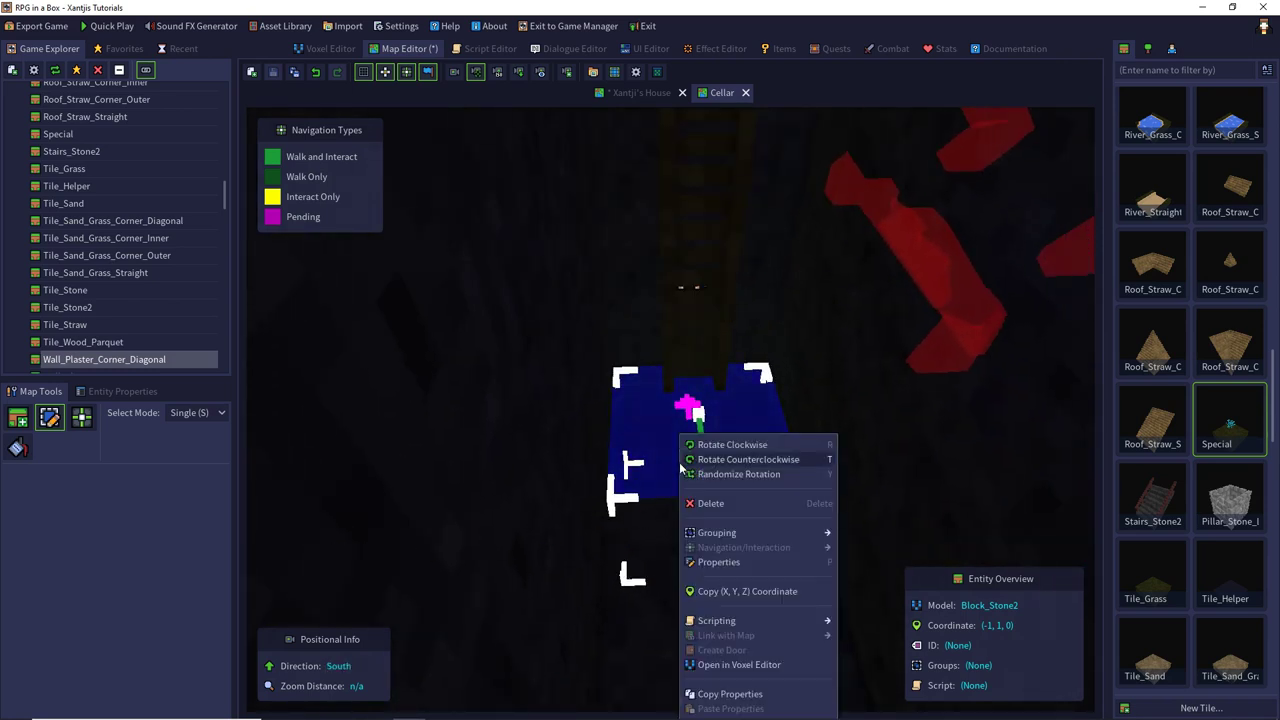
click(726, 591)
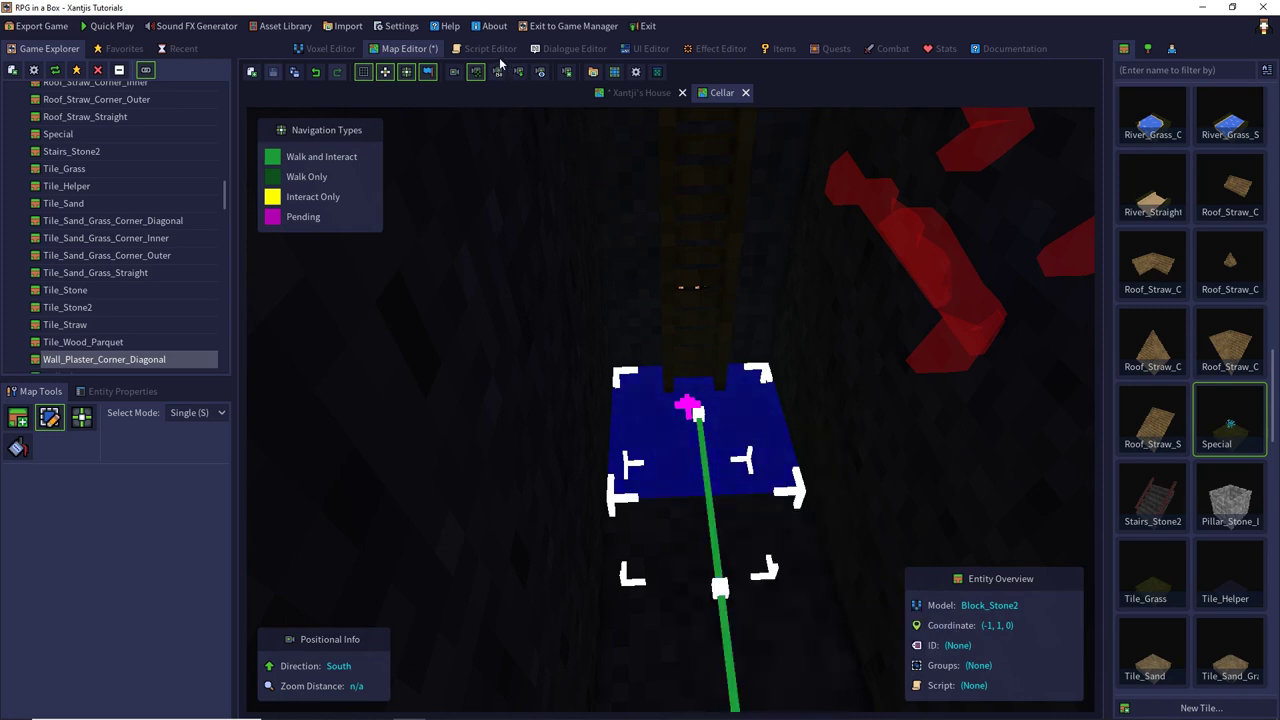
Step: Reopen the trapdoor's quick script in Xantji's House and set the load_map target map to "Cellar"
click(620, 93)
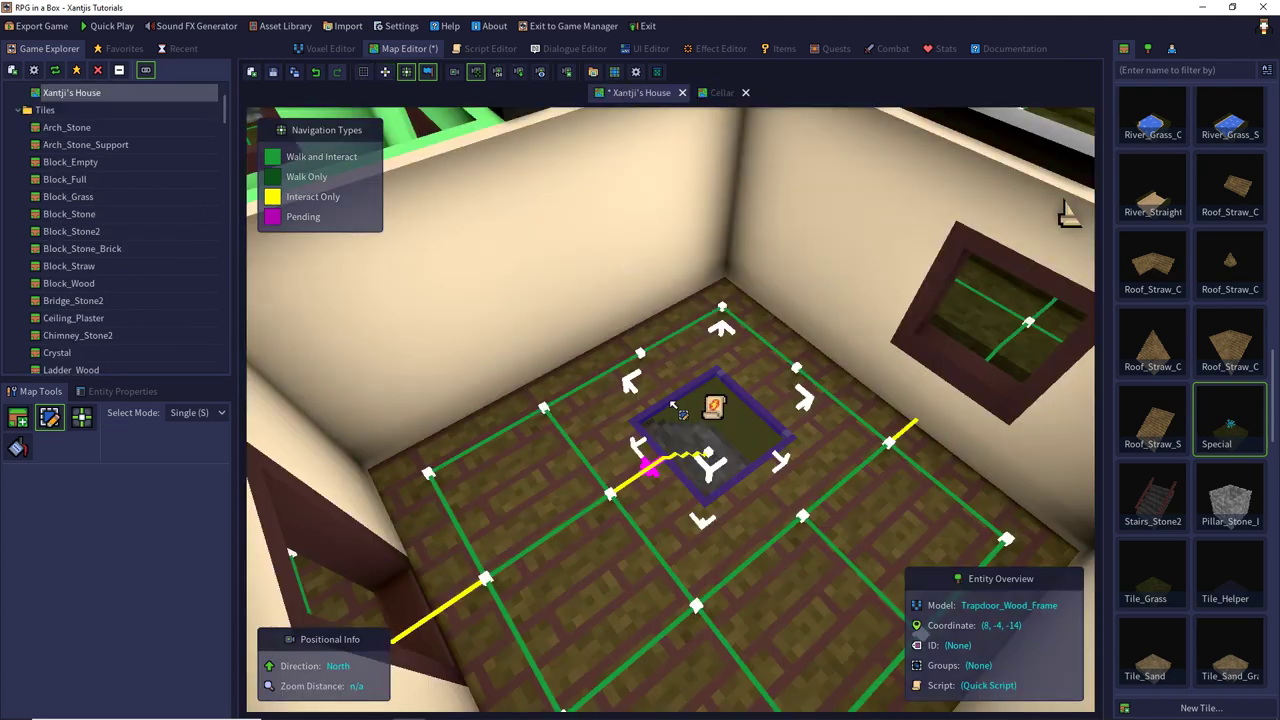
click(132, 392)
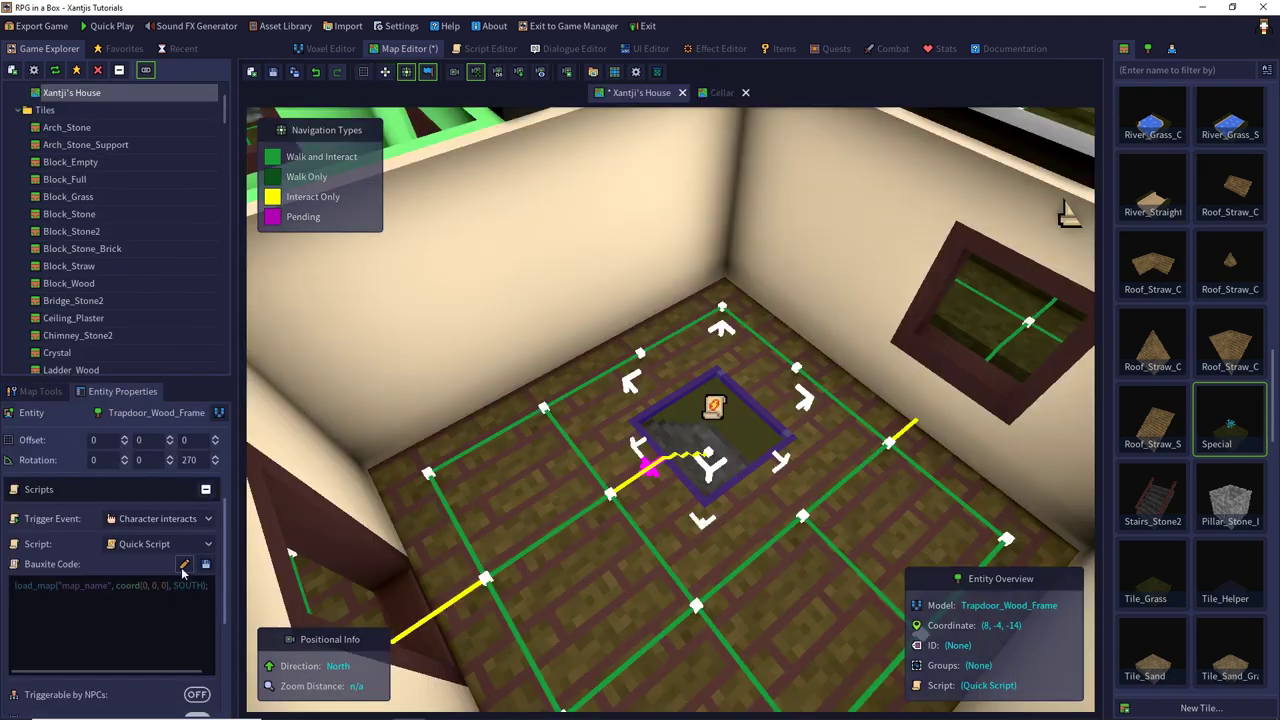
click(184, 564)
double_click(641, 204)
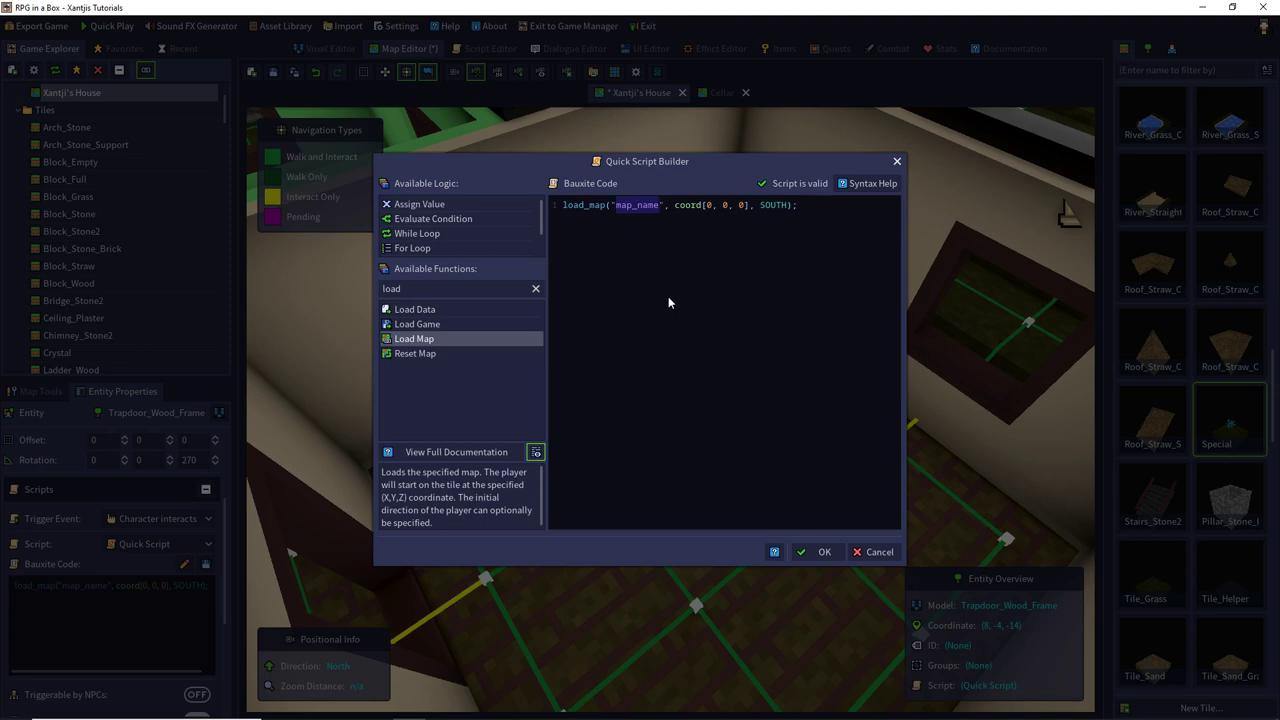
text(Cella)
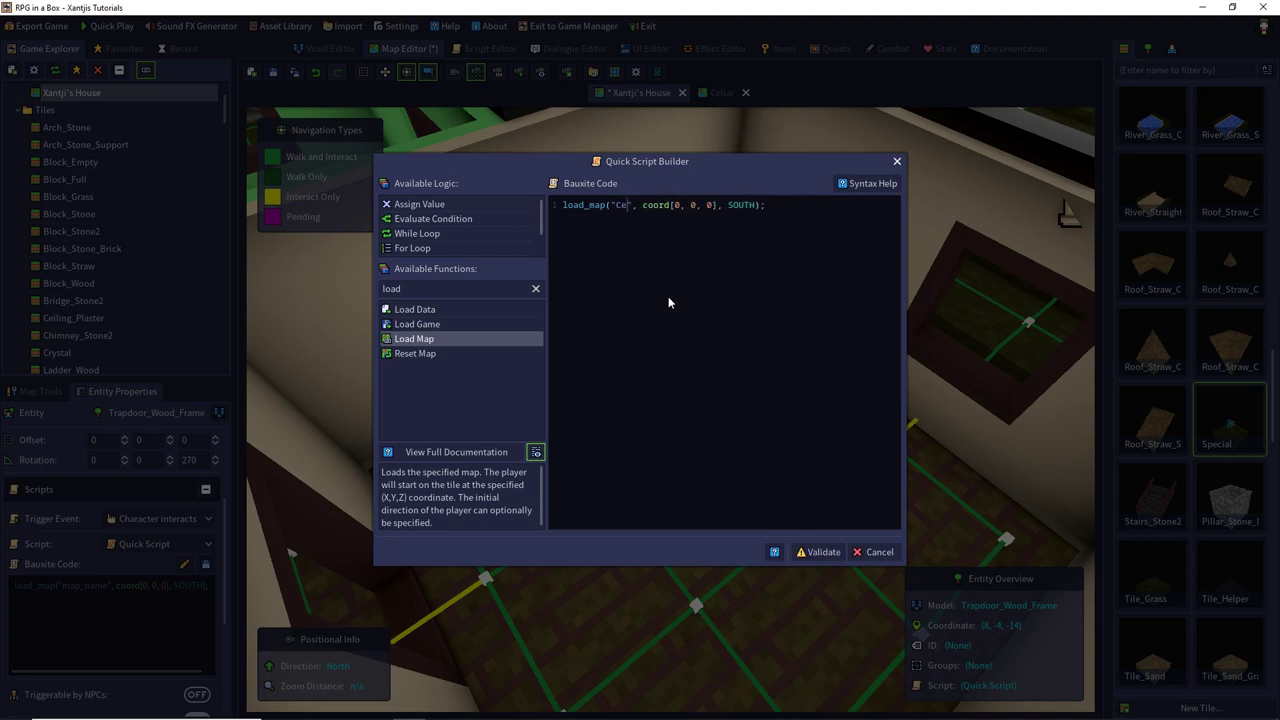
text(r)
Step: Replace the placeholder coordinate in the load_map call with the copied cellar coordinate, coord[-1, 1, 0]
key(Right)
key(shift+Right)
key(shift+Right)
key(shift+Right)
key(shift+Right)
key(shift+Right)
key(shift+Right)
key(shift+Right)
key(shift+Right)
key(shift+Right)
key(shift+Right)
key(shift+Right)
key(shift+Right)
key(shift+Right)
key(ctrl+v)
Step: Change the player's arrival direction in the load_map call to NORTH, then validate and save the trapdoor script
key(shift+Right)
key(shift+Right)
key(shift+Right)
key(shift+Right)
key(shift+Right)
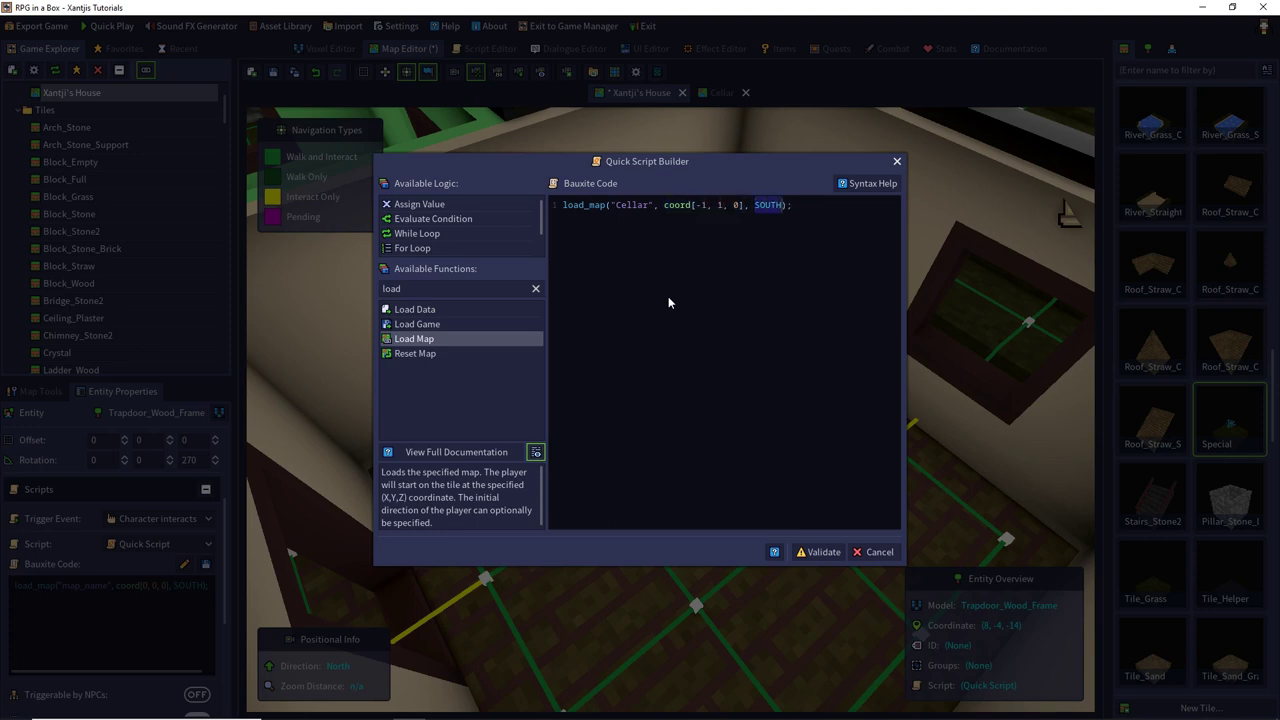
text(NORTH)
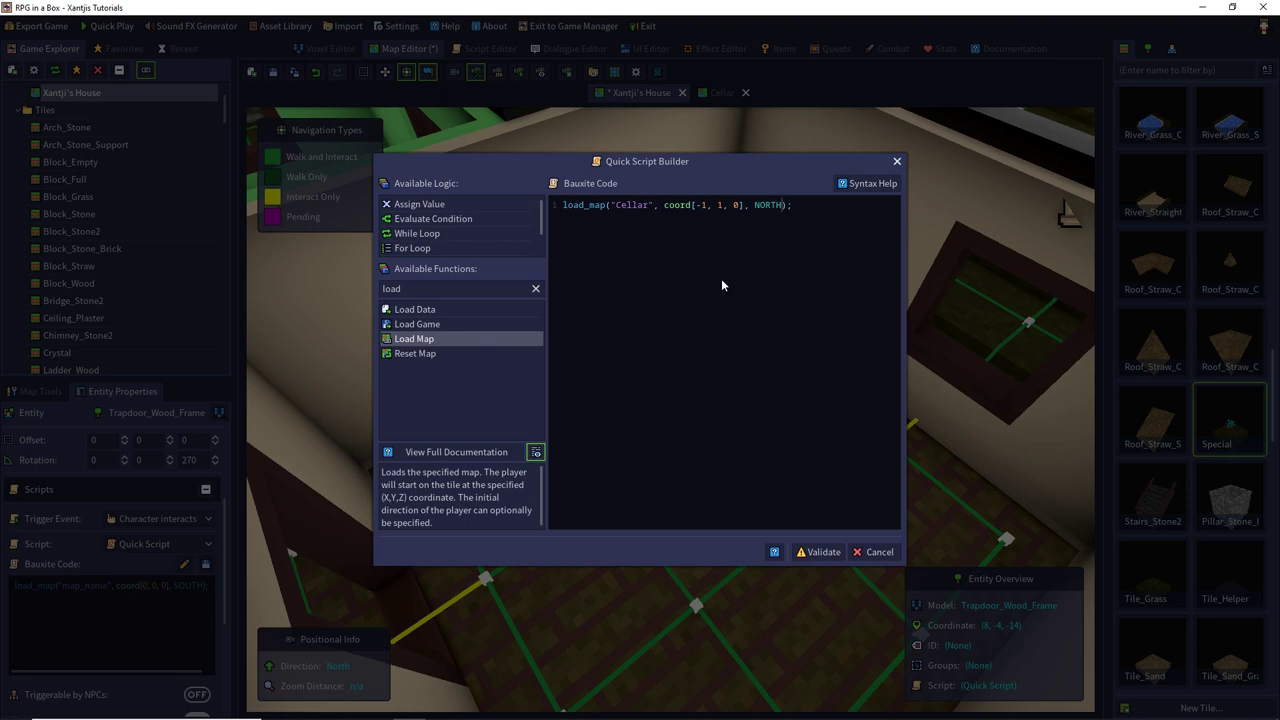
click(823, 551)
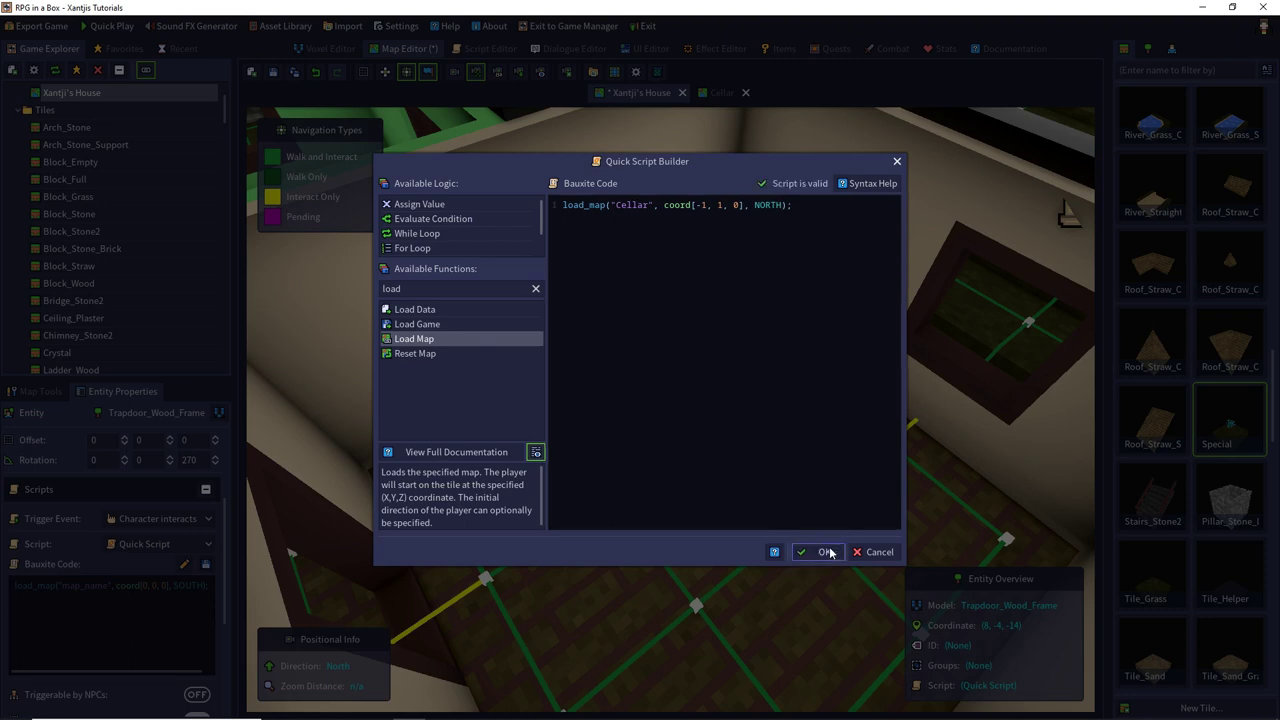
click(820, 552)
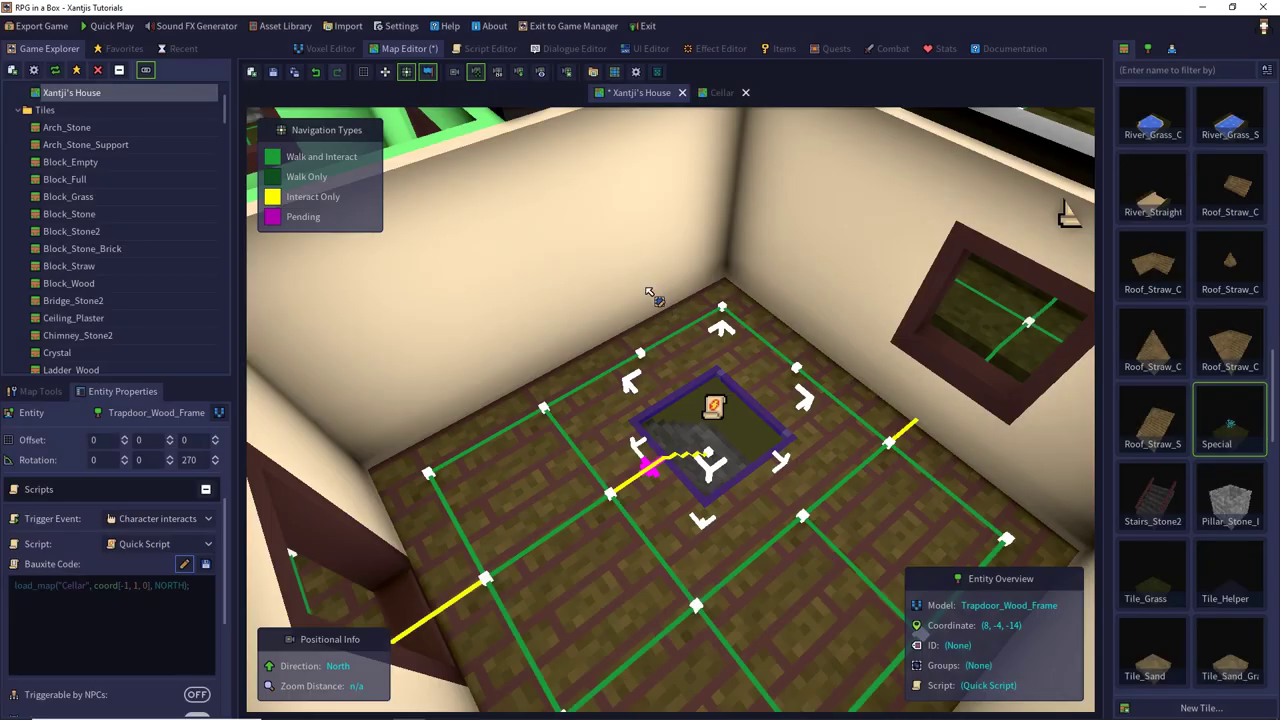
Step: Assign a Quick Script to the Cellar floor tile below the ladder and open its code in the Quick Script Builder
click(720, 94)
mouse_move(680, 455)
mouse_down()
mouse_move(690, 528)
mouse_move(674, 456)
mouse_up()
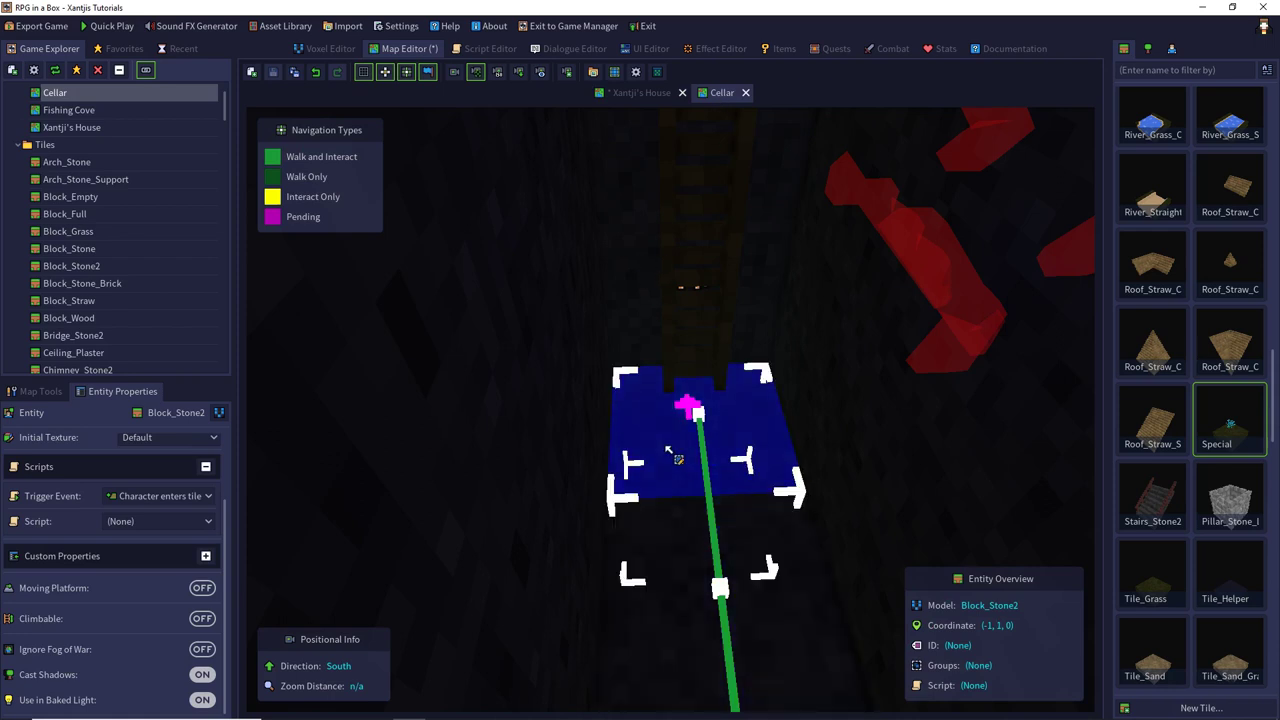
click(160, 521)
click(158, 535)
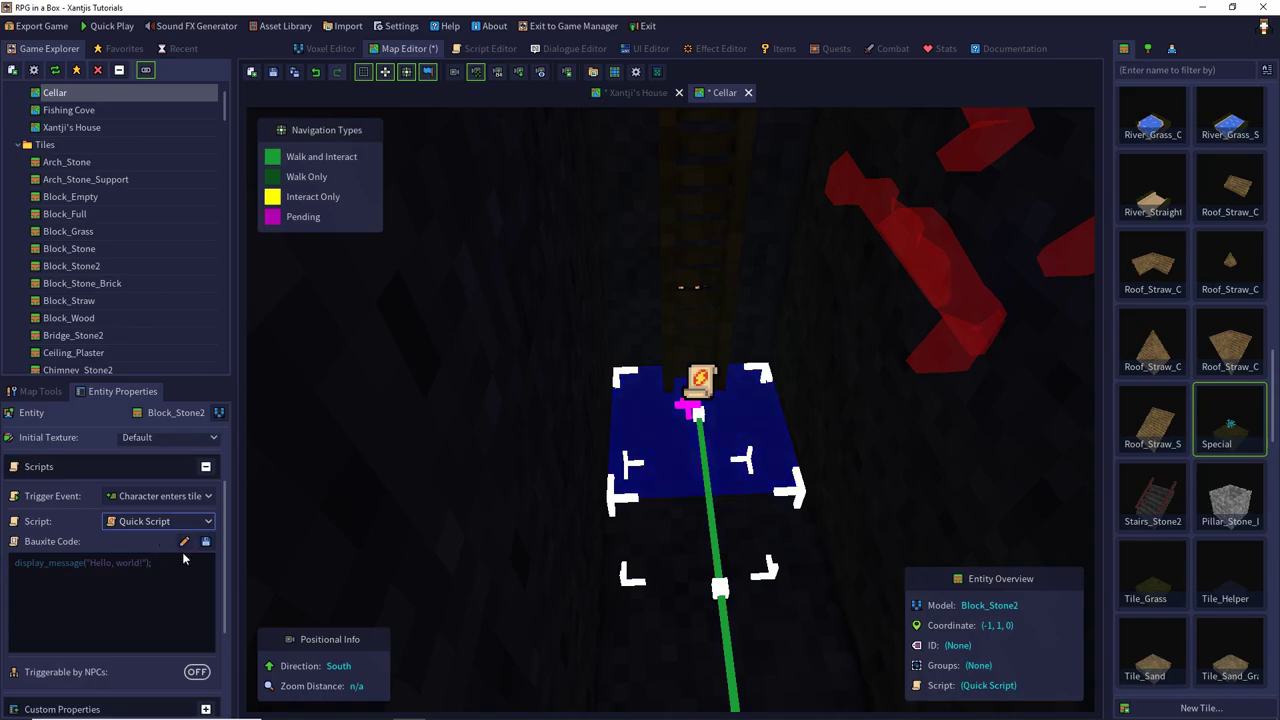
click(186, 541)
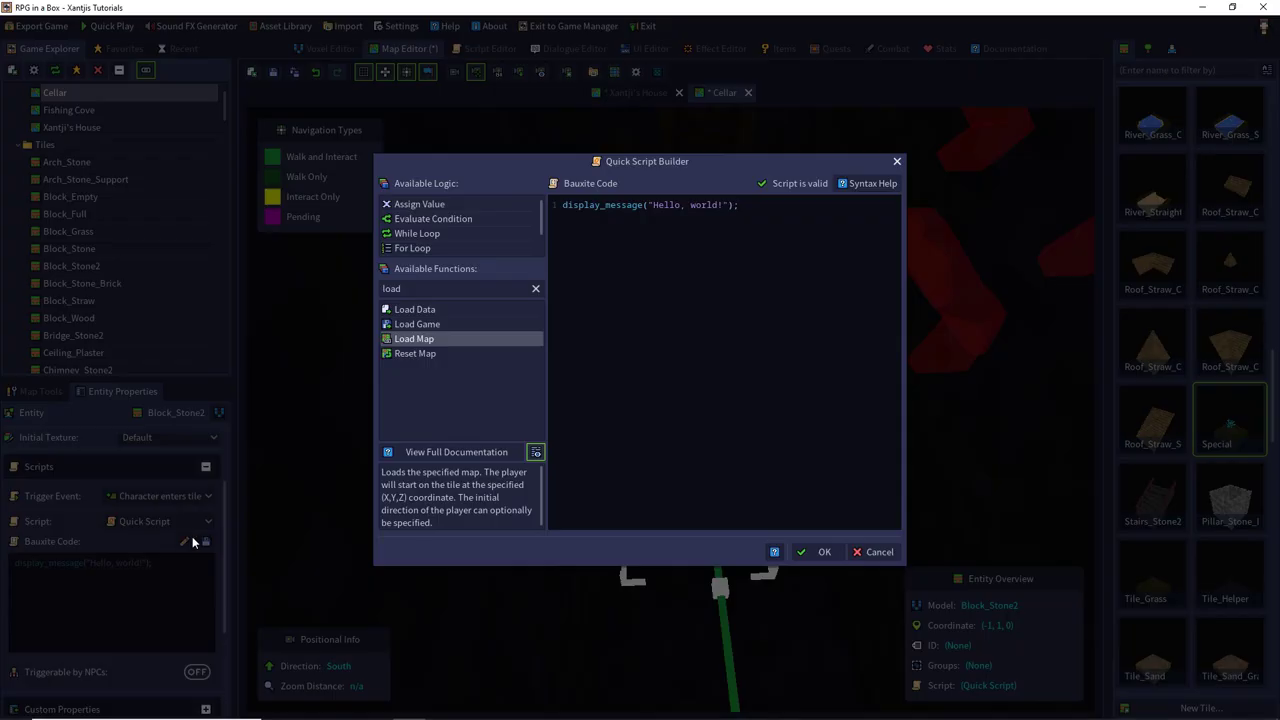
Step: Insert the Load Map function into the cellar tile's script and delete the leftover display_message line above it
double_click(666, 204)
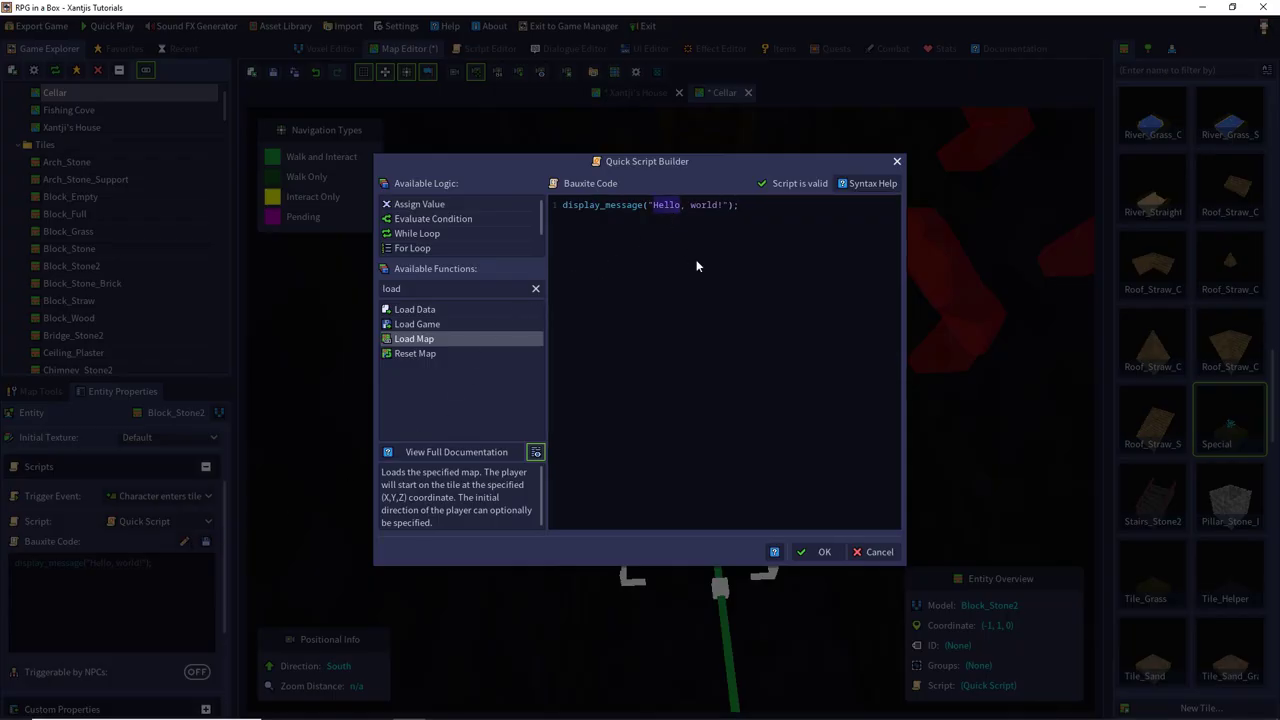
drag(408, 343, 632, 307)
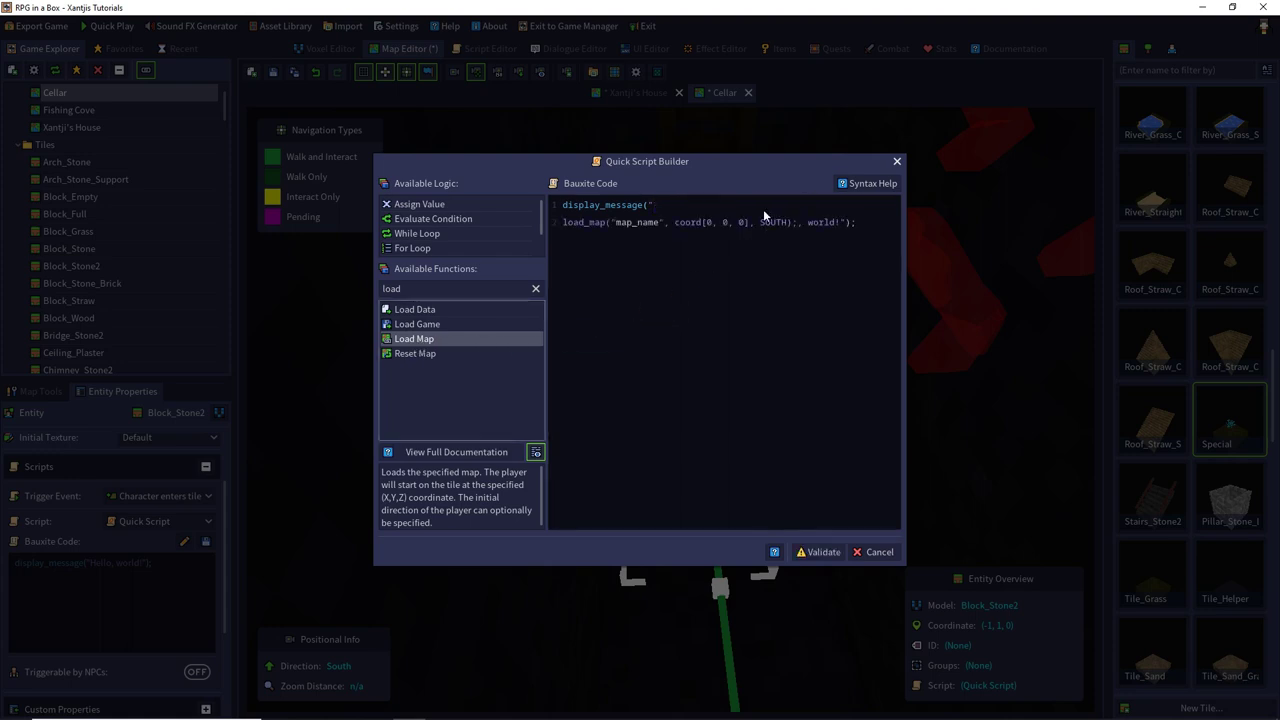
key(shift+Home)
key(BackSpace)
key(Delete)
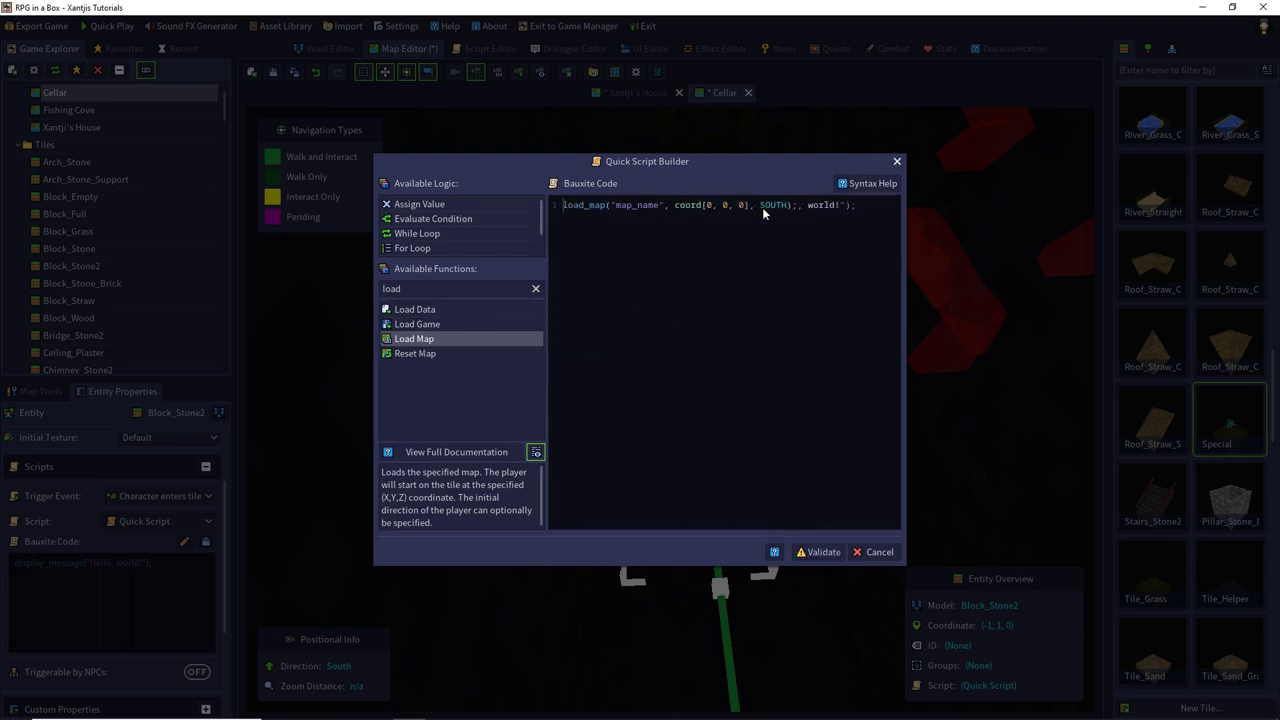
Step: Replace the placeholder map name in the cellar tile's load_map call with "Xantji's House"
double_click(642, 205)
text(Xantji)
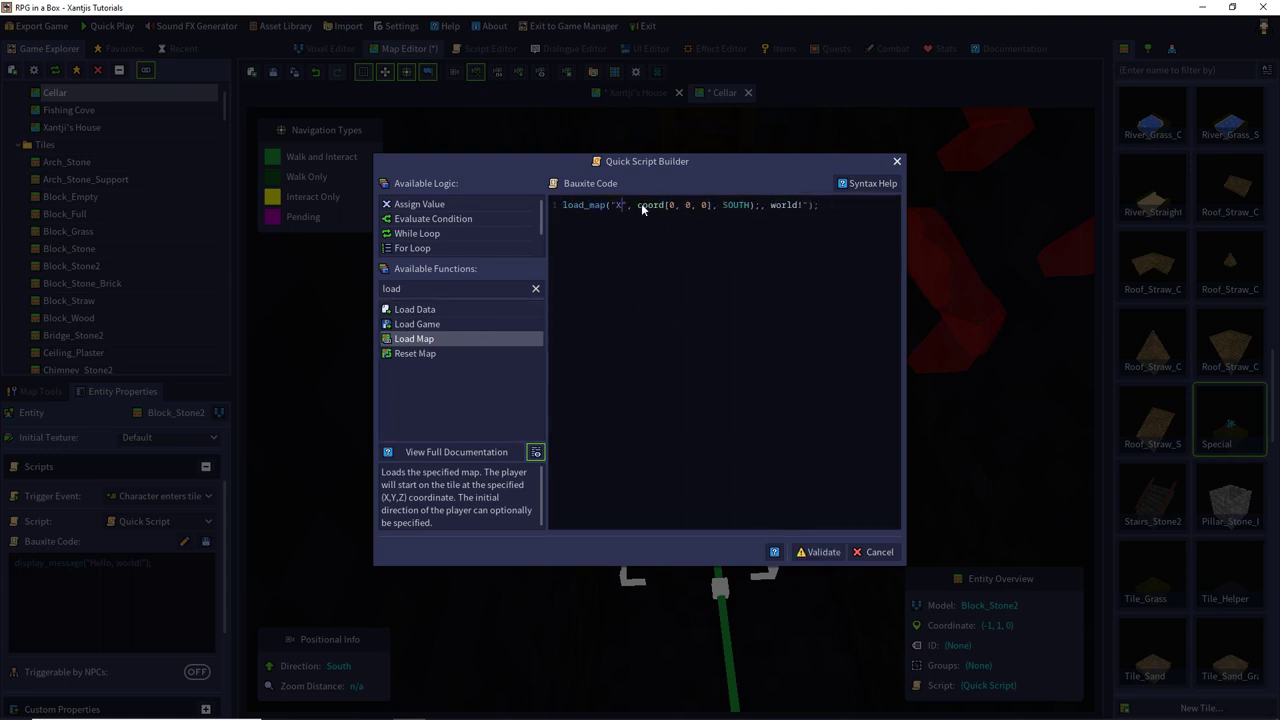
text('s)
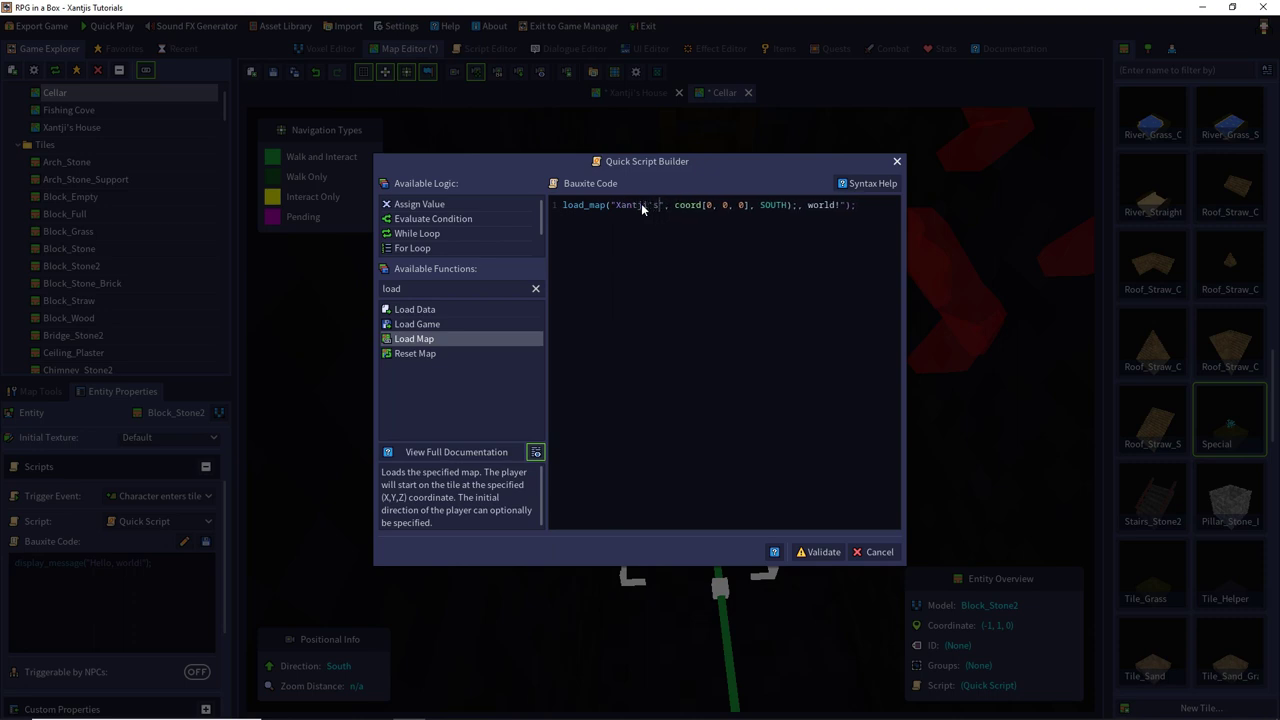
text( Hou)
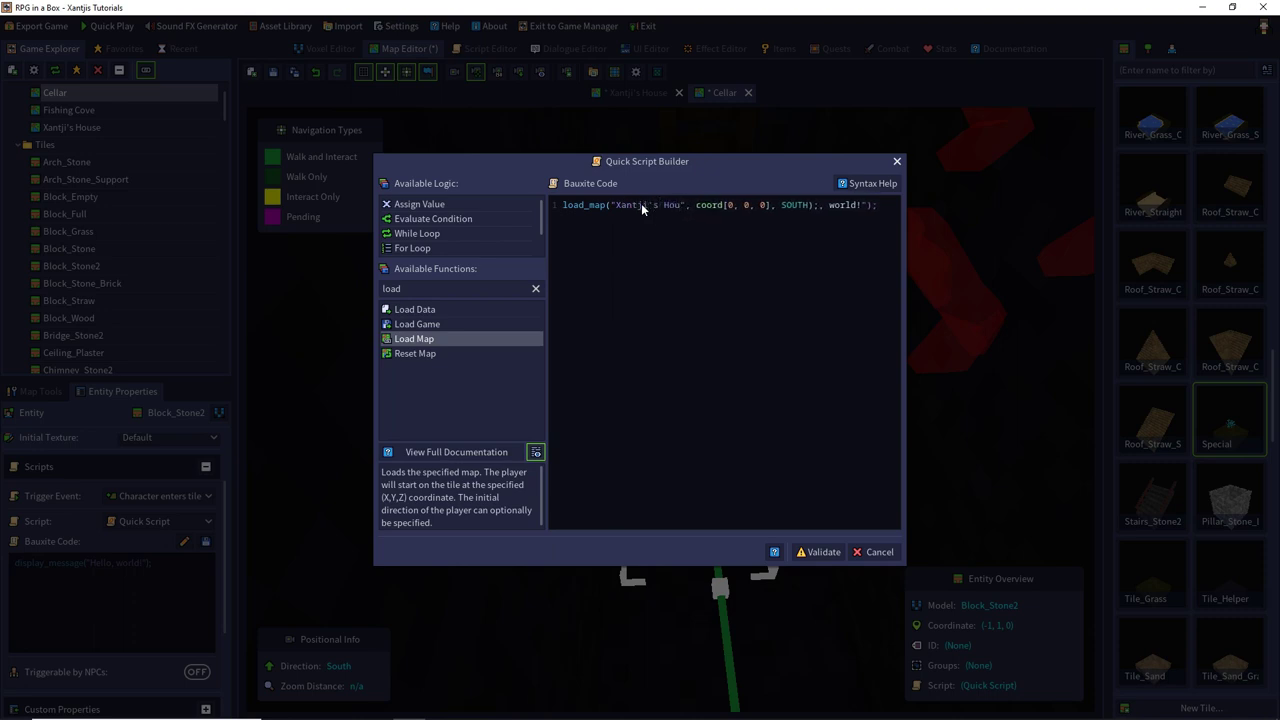
text(se)
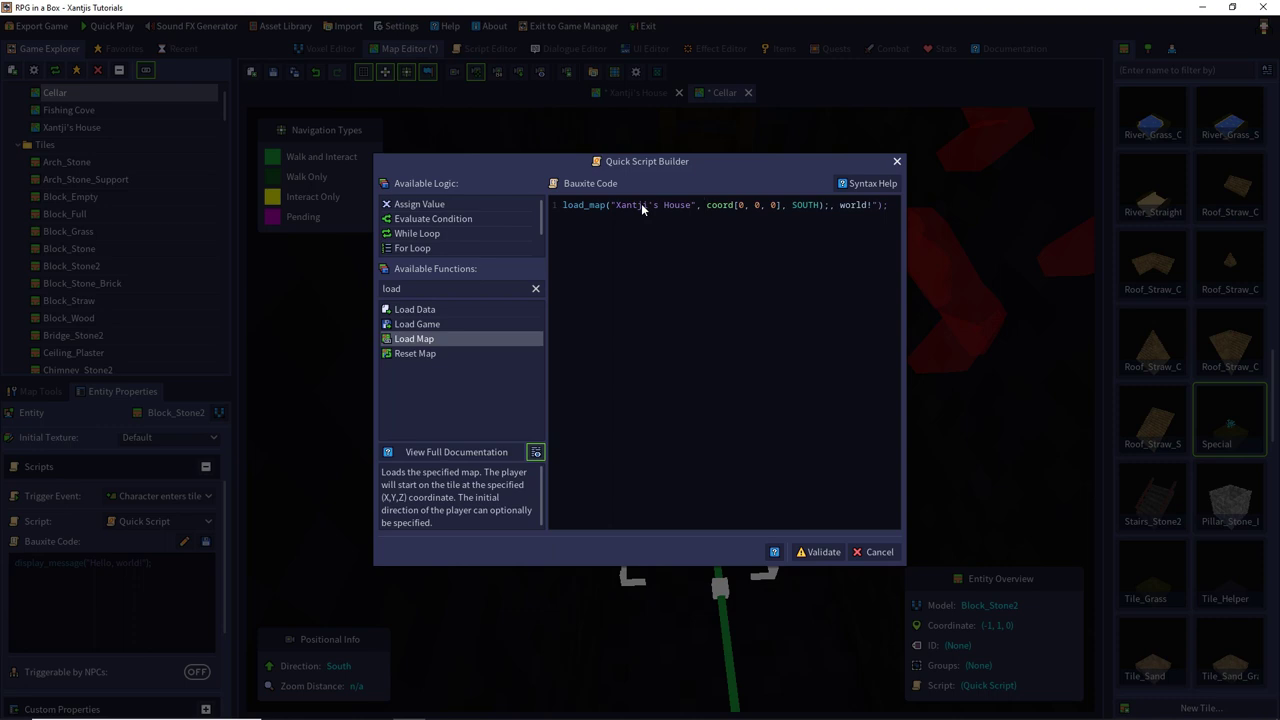
Step: Delete the leftover message text after the load_map call in the cellar tile's script, then validate and accept the script
click(818, 552)
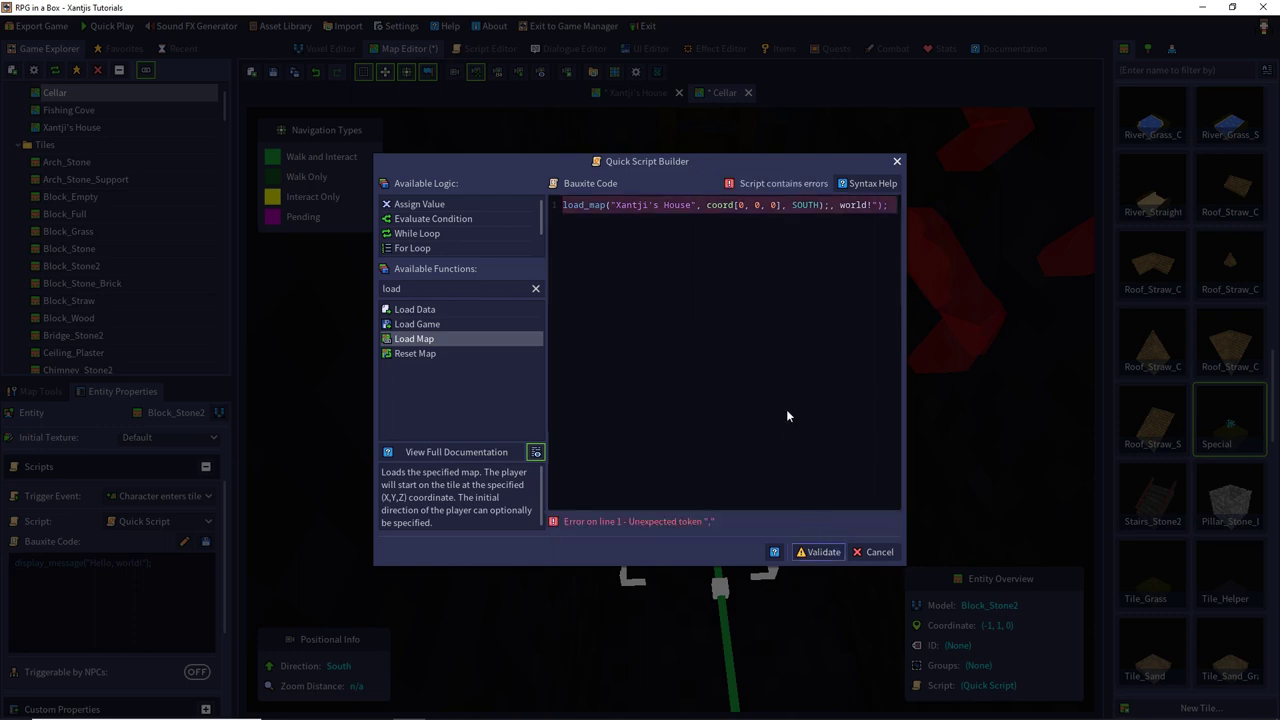
click(843, 216)
key(BackSpace)
key(BackSpace)
key(BackSpace)
key(BackSpace)
key(BackSpace)
key(BackSpace)
key(BackSpace)
key(BackSpace)
key(BackSpace)
key(BackSpace)
key(BackSpace)
click(818, 552)
click(813, 552)
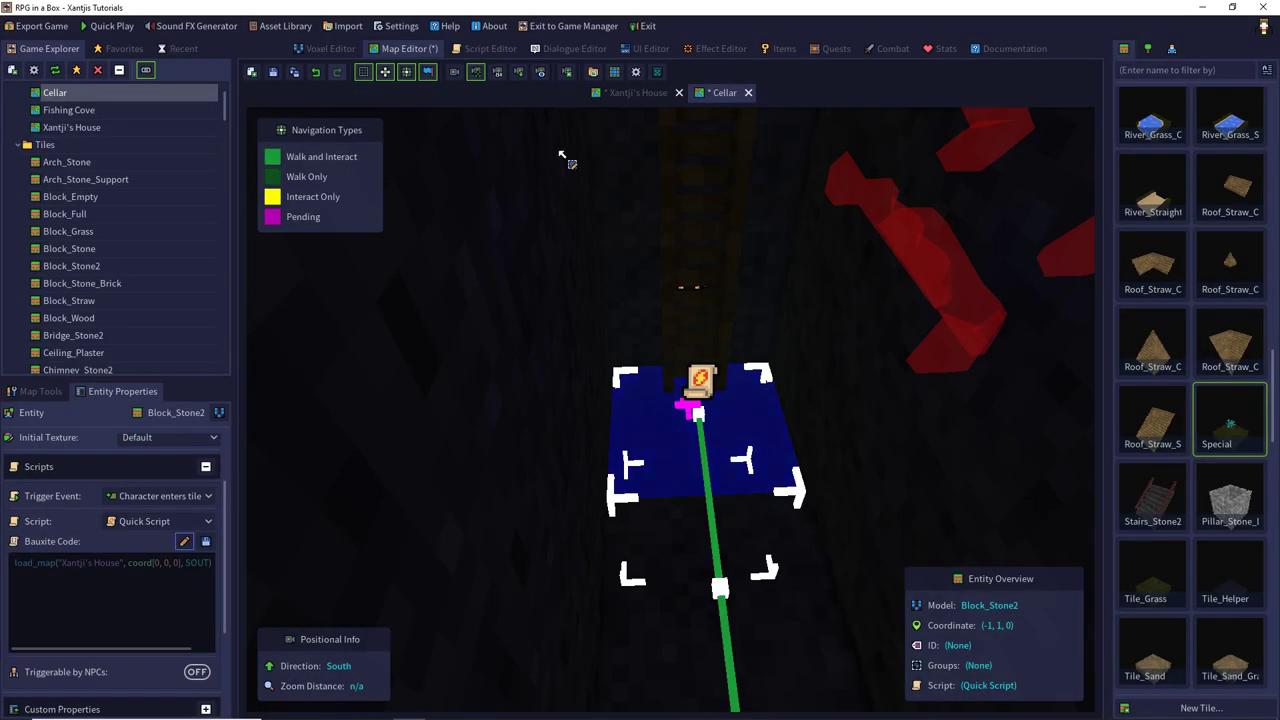
Step: Copy the coordinate of the parquet floor tile beside the trapdoor in Xantji's House and check which direction faces the doorway
click(632, 93)
click(640, 497)
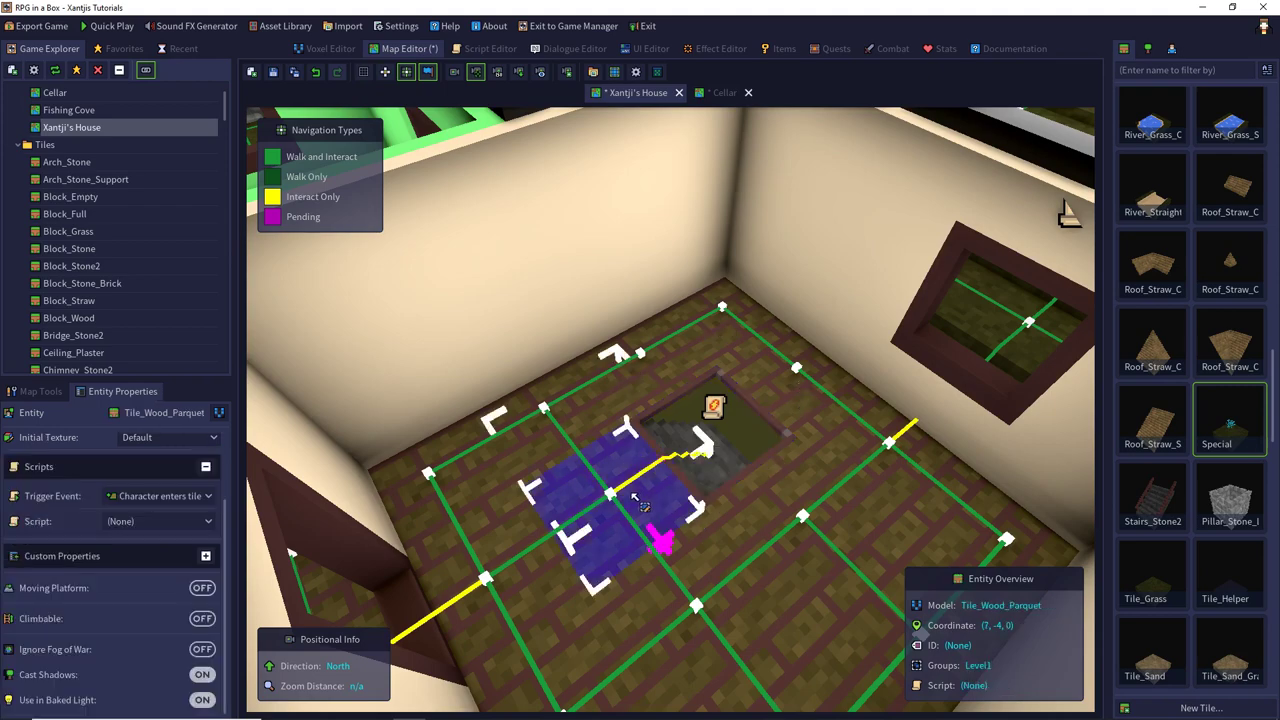
right_click(624, 500)
click(654, 597)
middle_drag(654, 597, 247, 425)
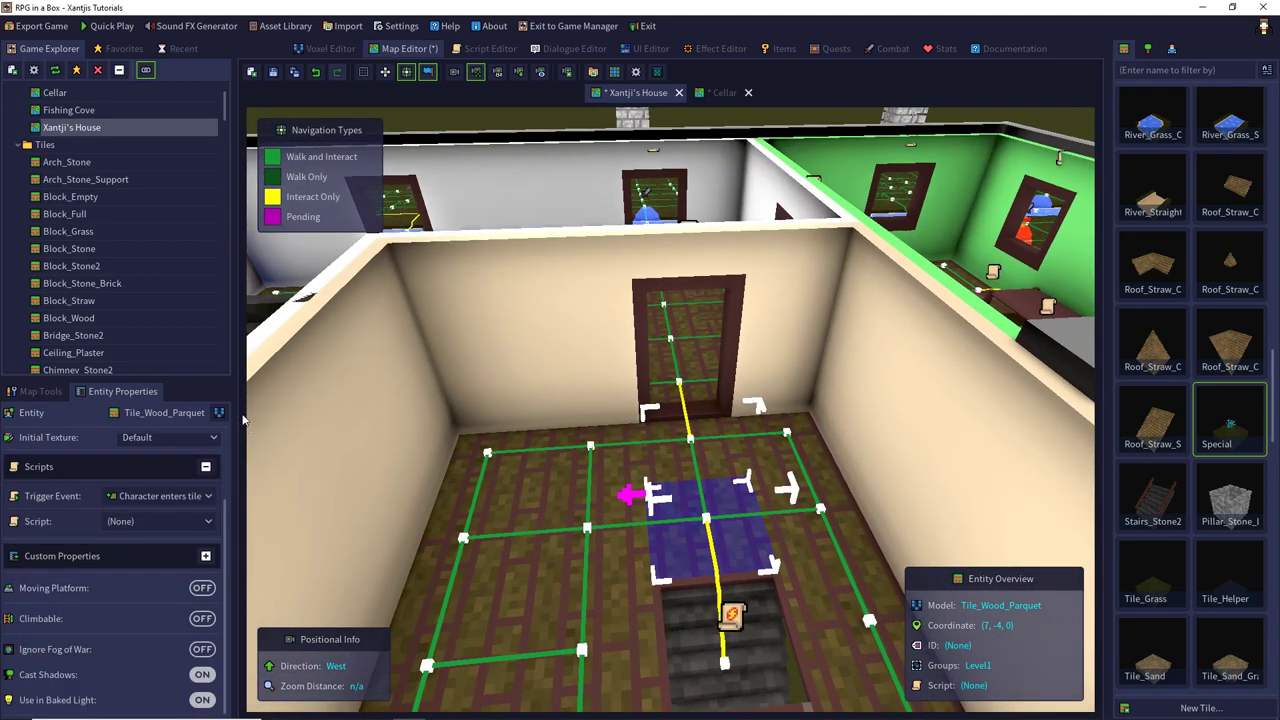
Step: Reopen the Cellar ladder tile's script and replace its placeholder coordinate with the copied house coordinate, coord[7, -4, 0]
click(722, 92)
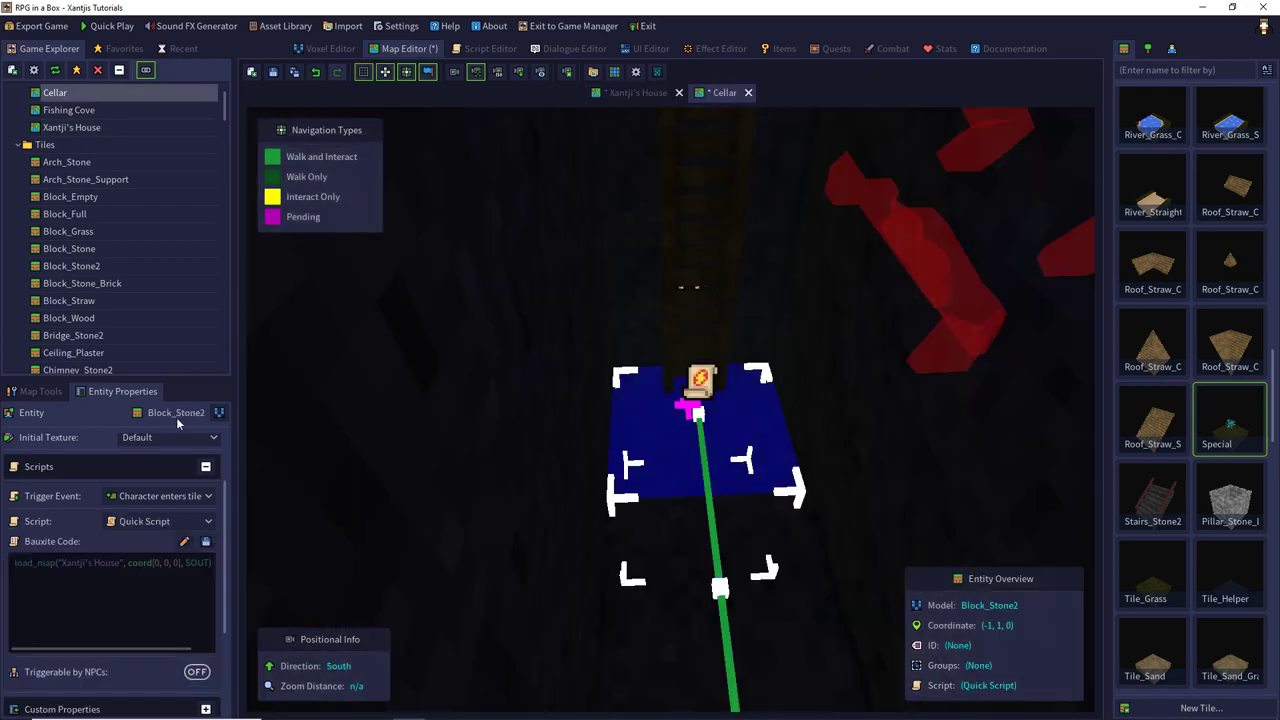
click(184, 542)
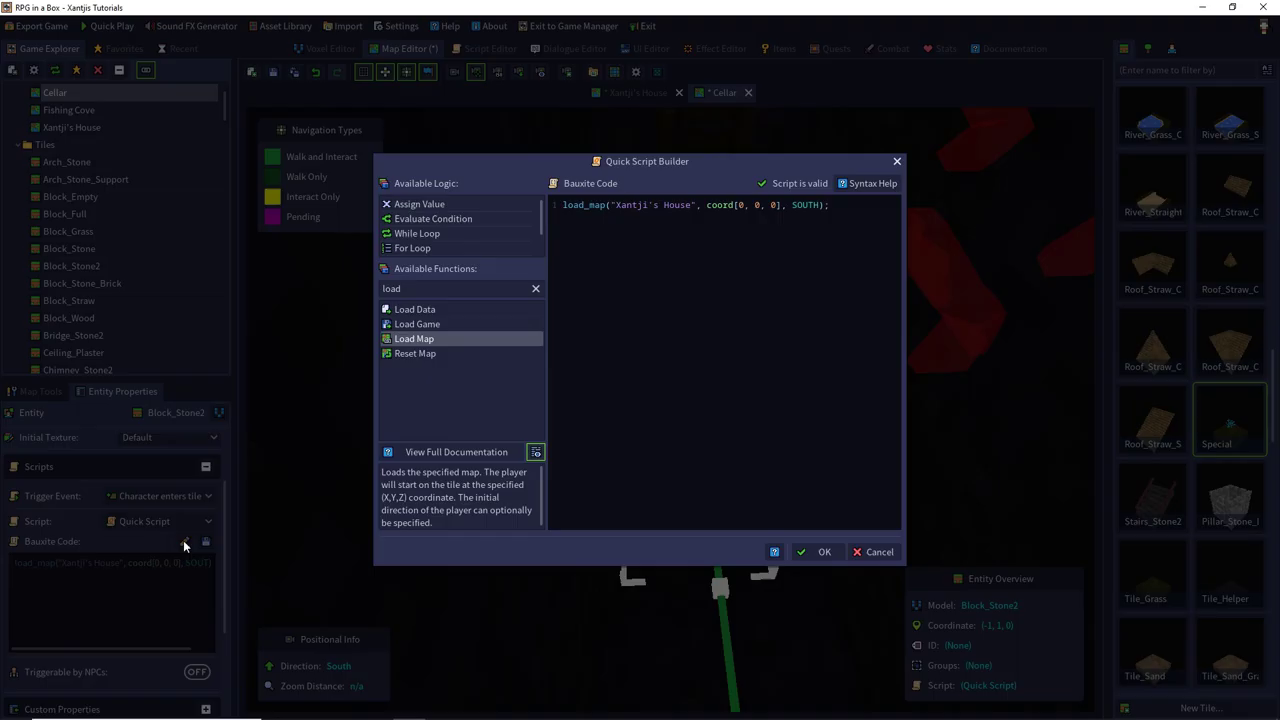
click(716, 207)
key(ctrl+v)
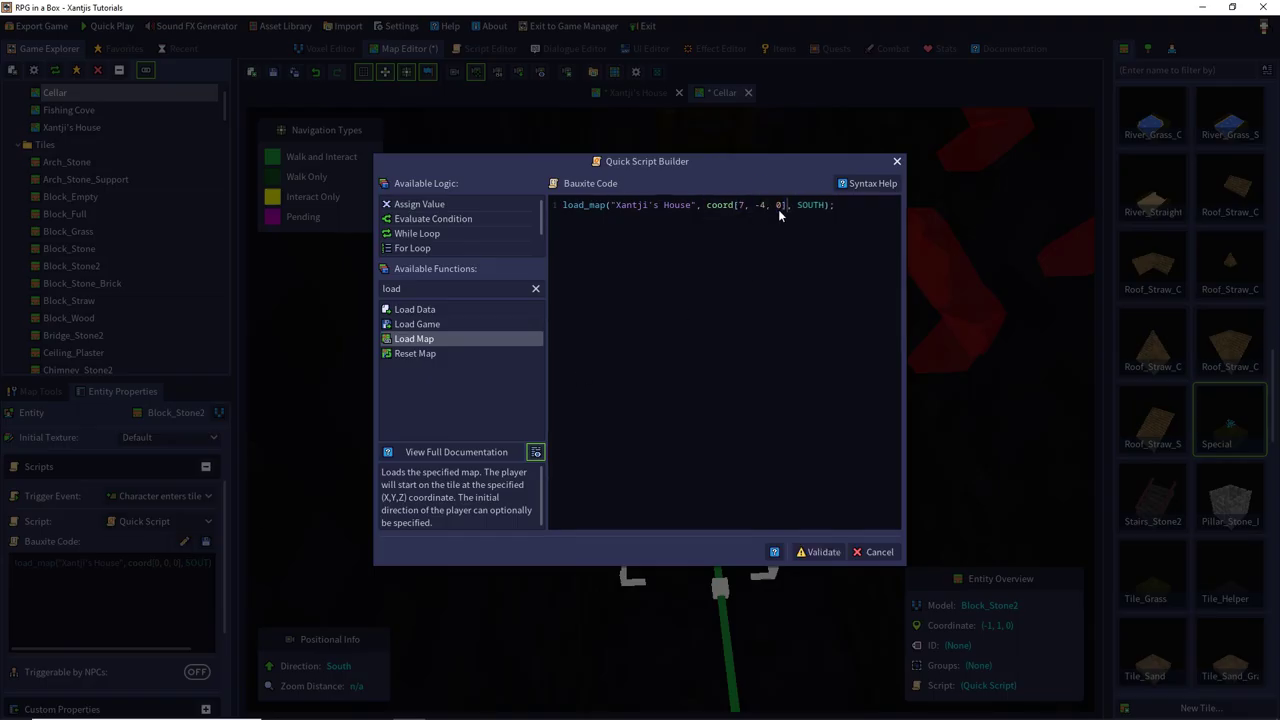
Step: Change the arrival direction in the load_map call to WEST, accept the validated script, and save the Cellar and Xantji's House maps
text(WEST)
click(824, 552)
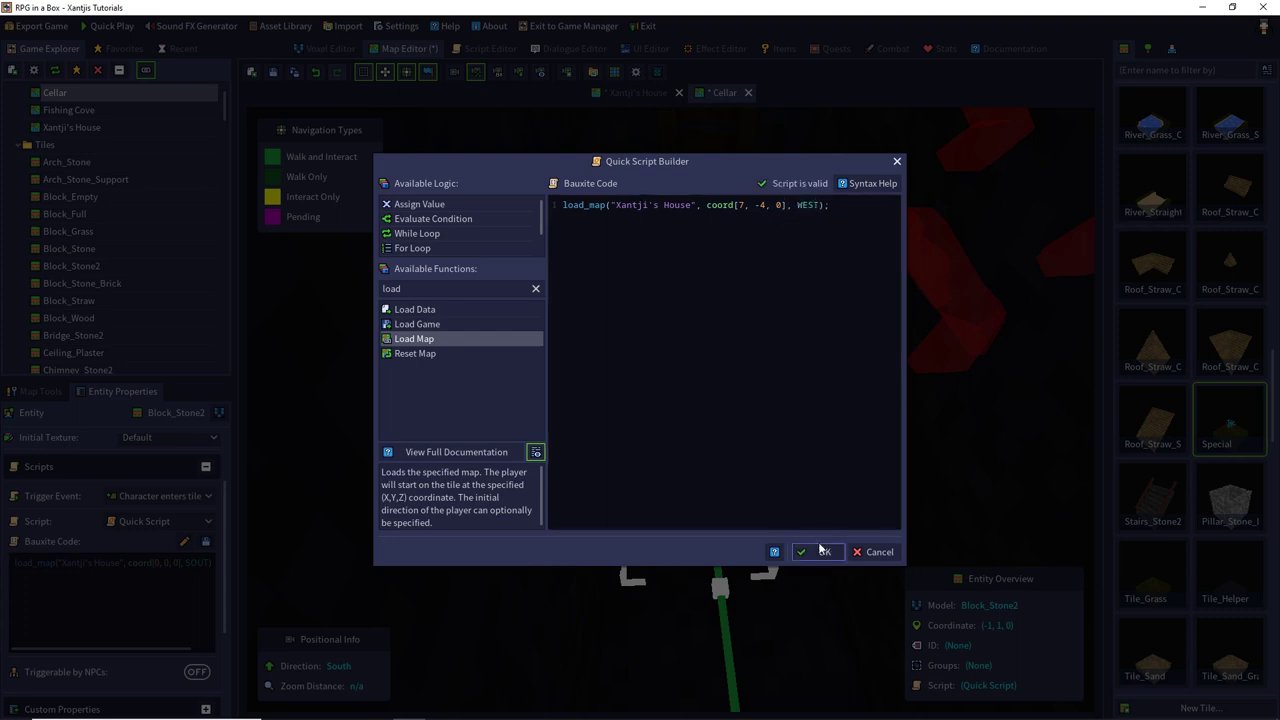
click(824, 552)
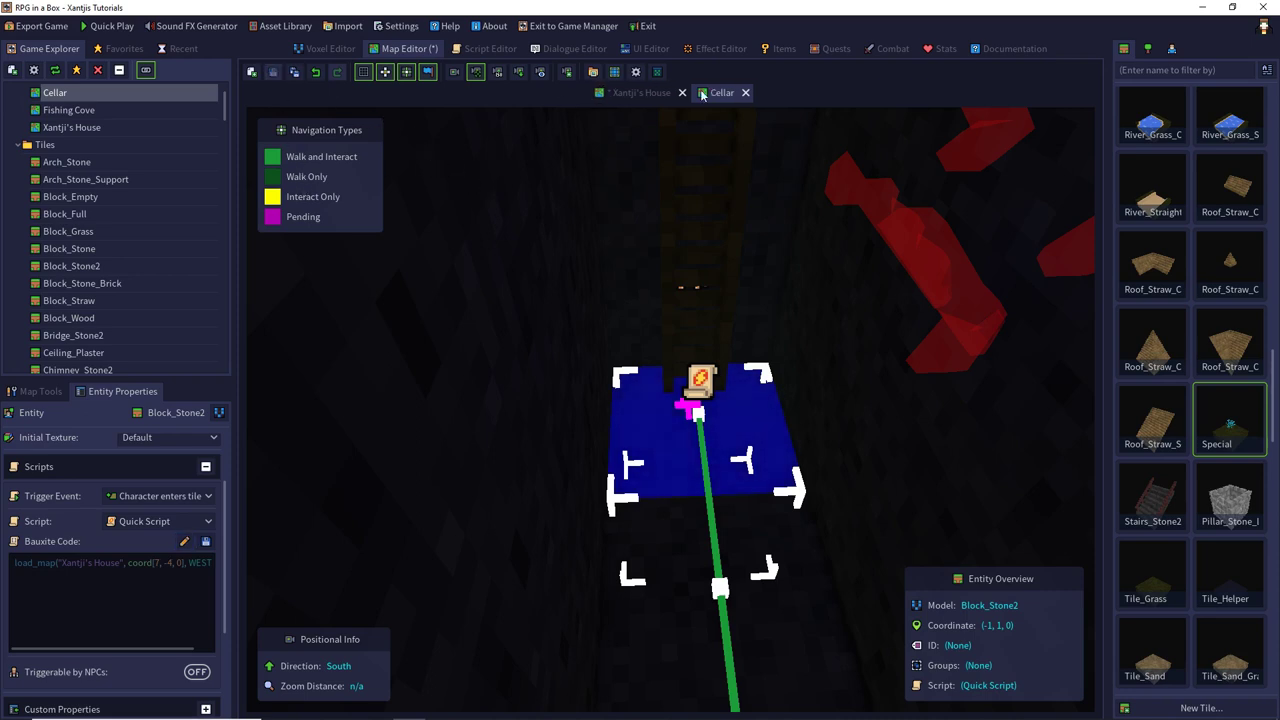
click(645, 93)
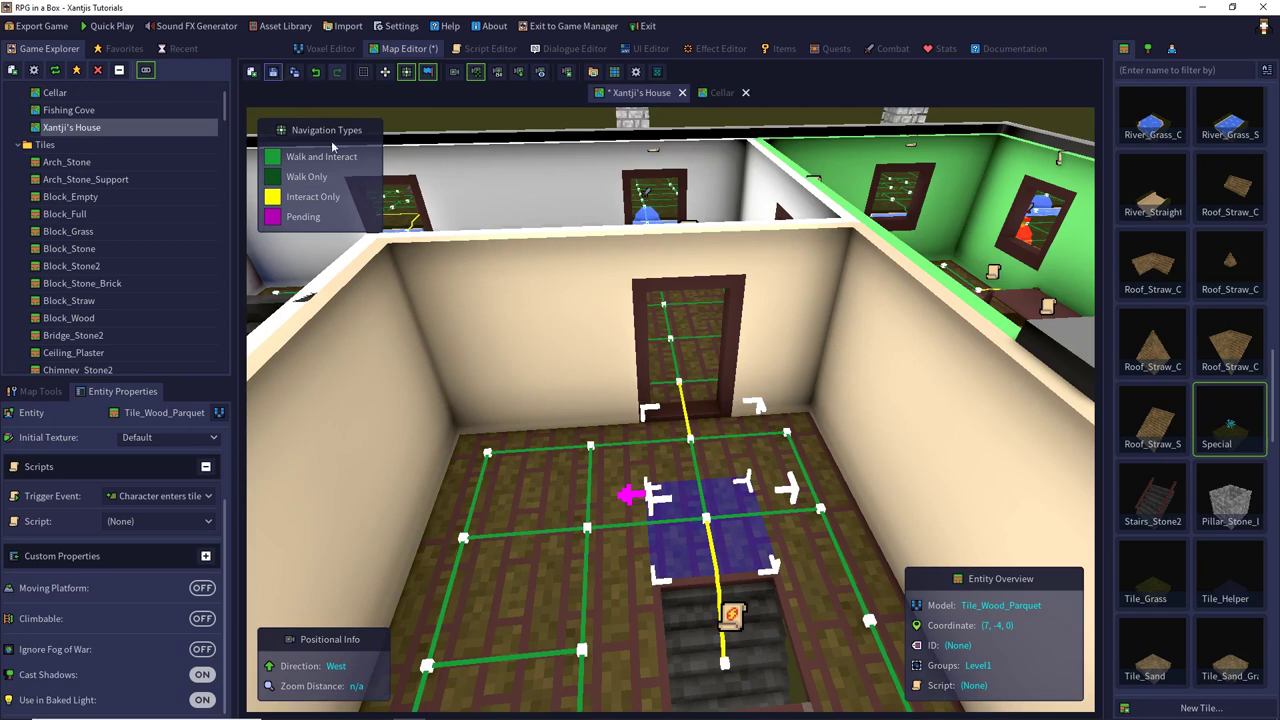
key(ctrl+s)
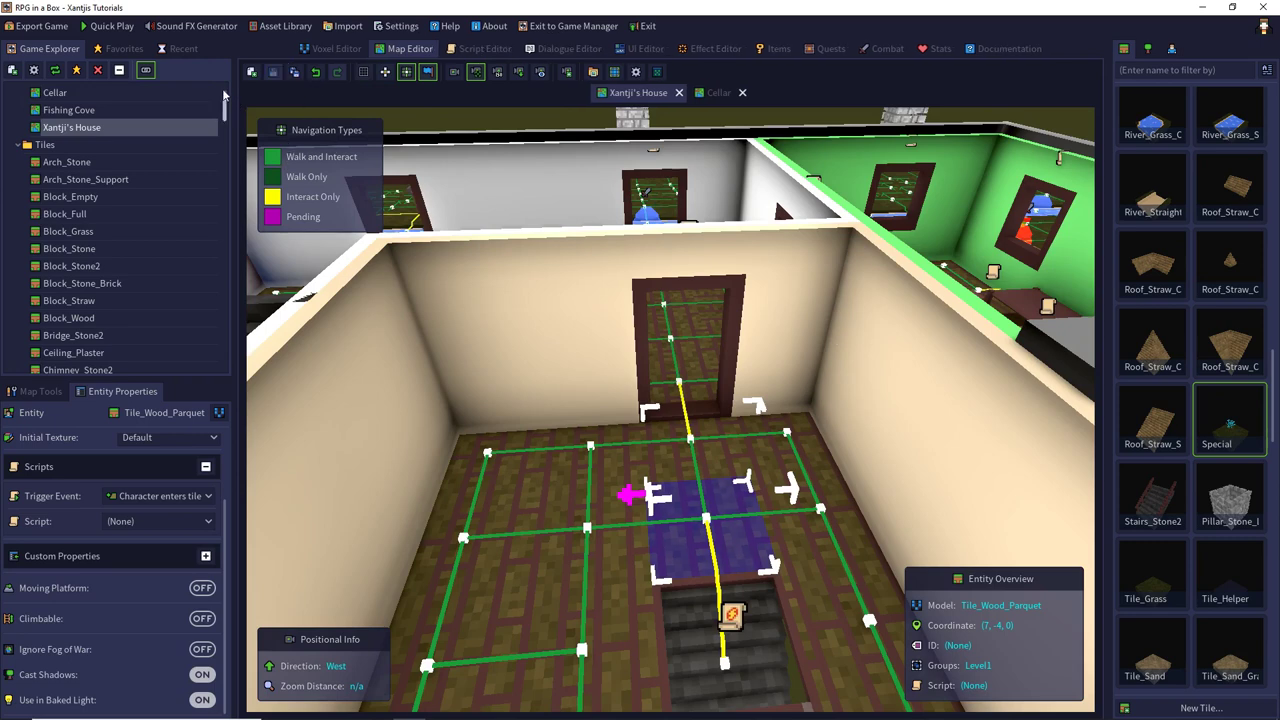
click(99, 31)
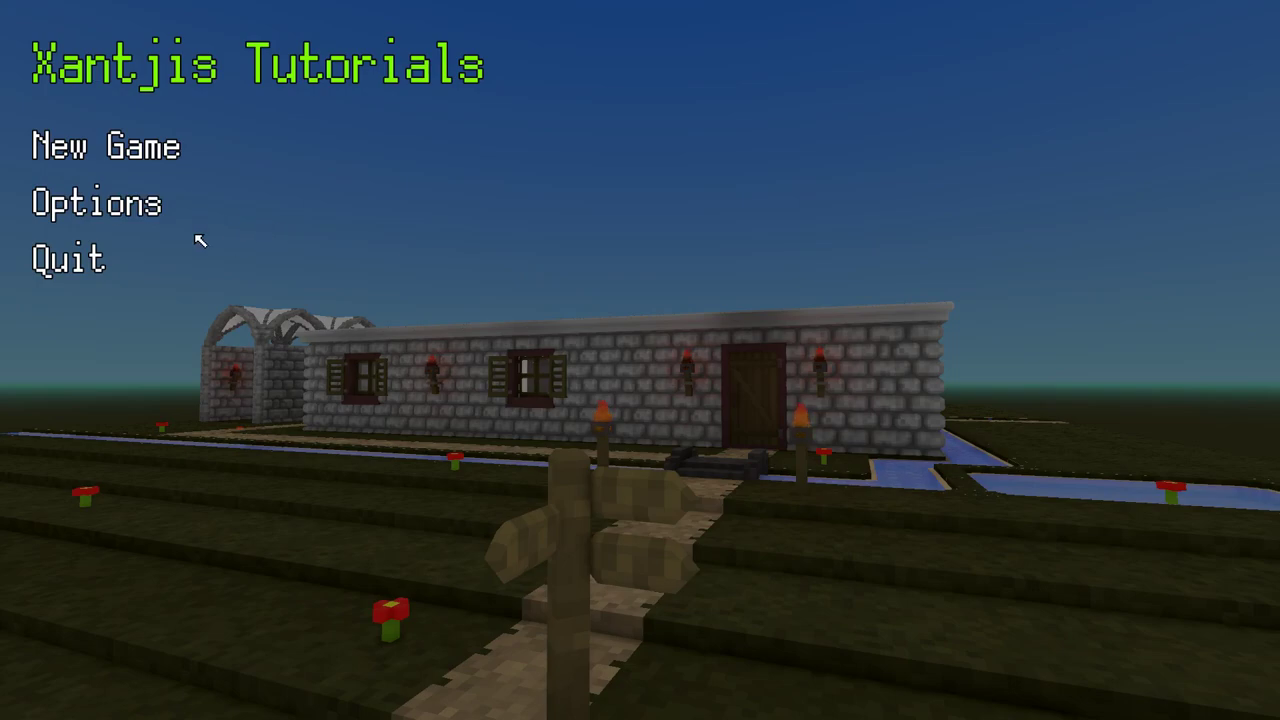
click(110, 258)
click(526, 386)
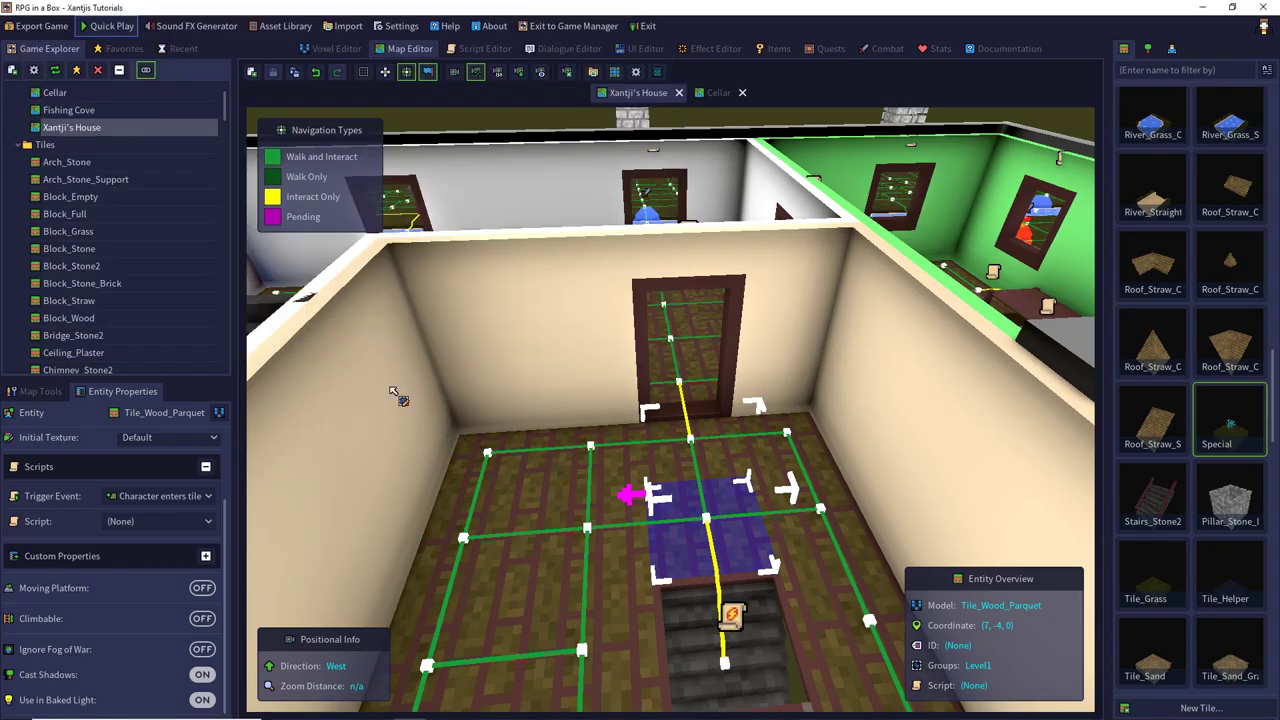
click(41, 391)
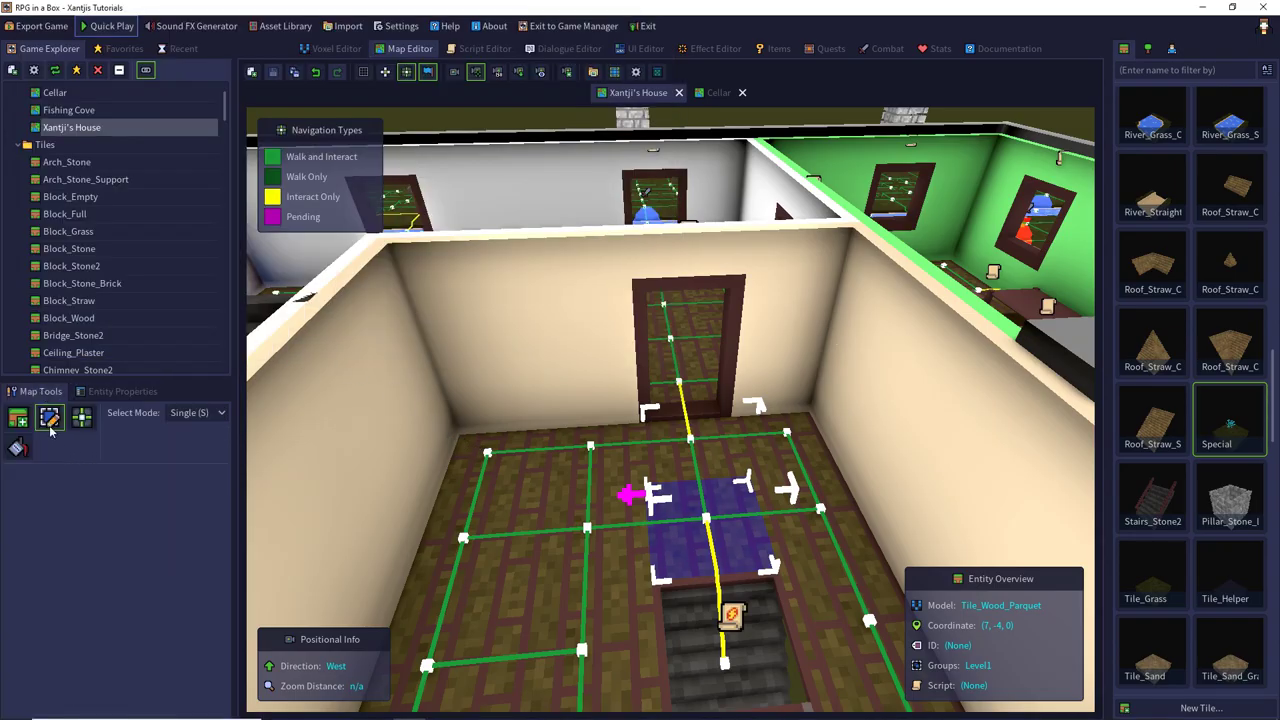
click(112, 397)
click(44, 398)
click(110, 396)
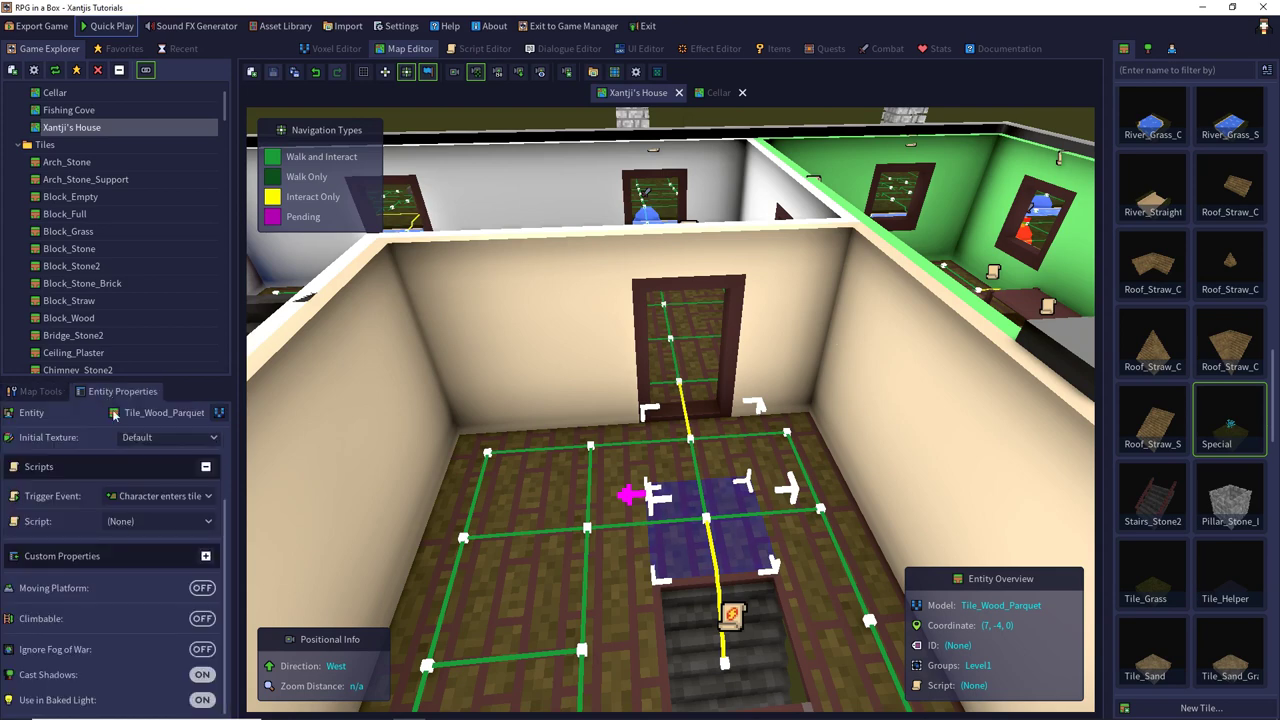
scroll(126, 545, up, 2)
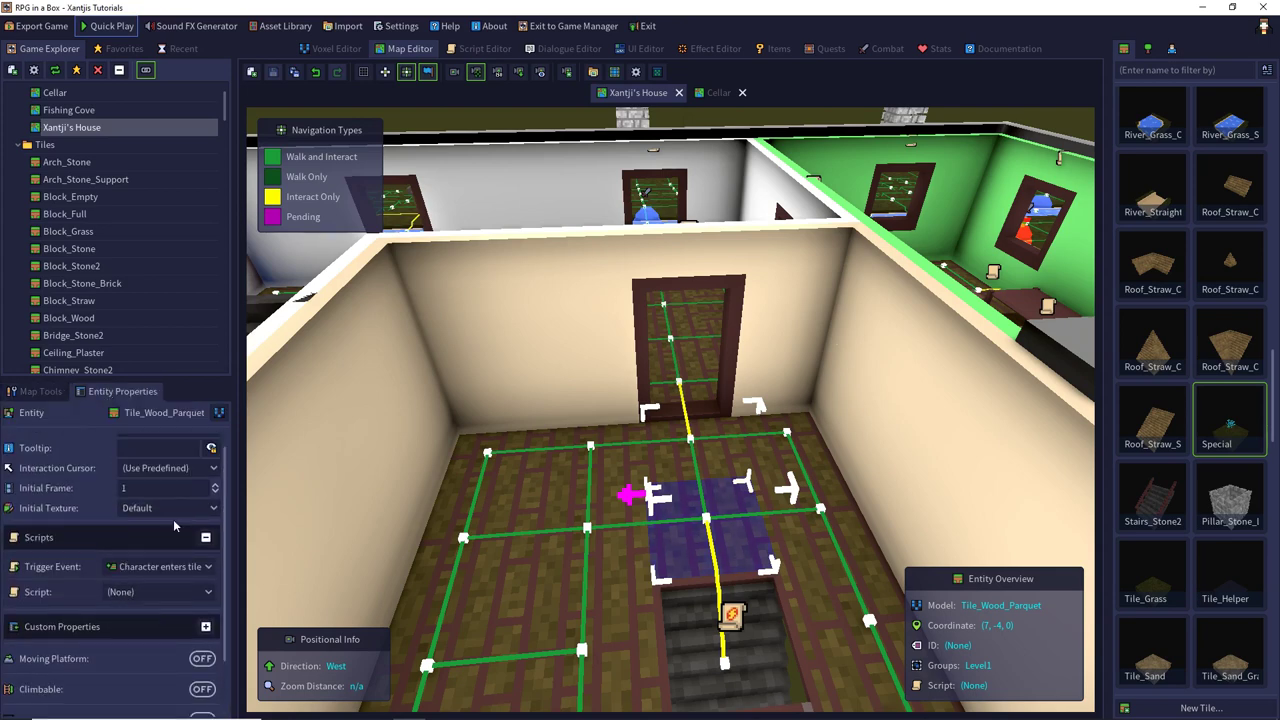
scroll(463, 429, down, 3)
Step: Deselect the floor tile and remove the Level1-hide group from the Xantji's House map
click(494, 251)
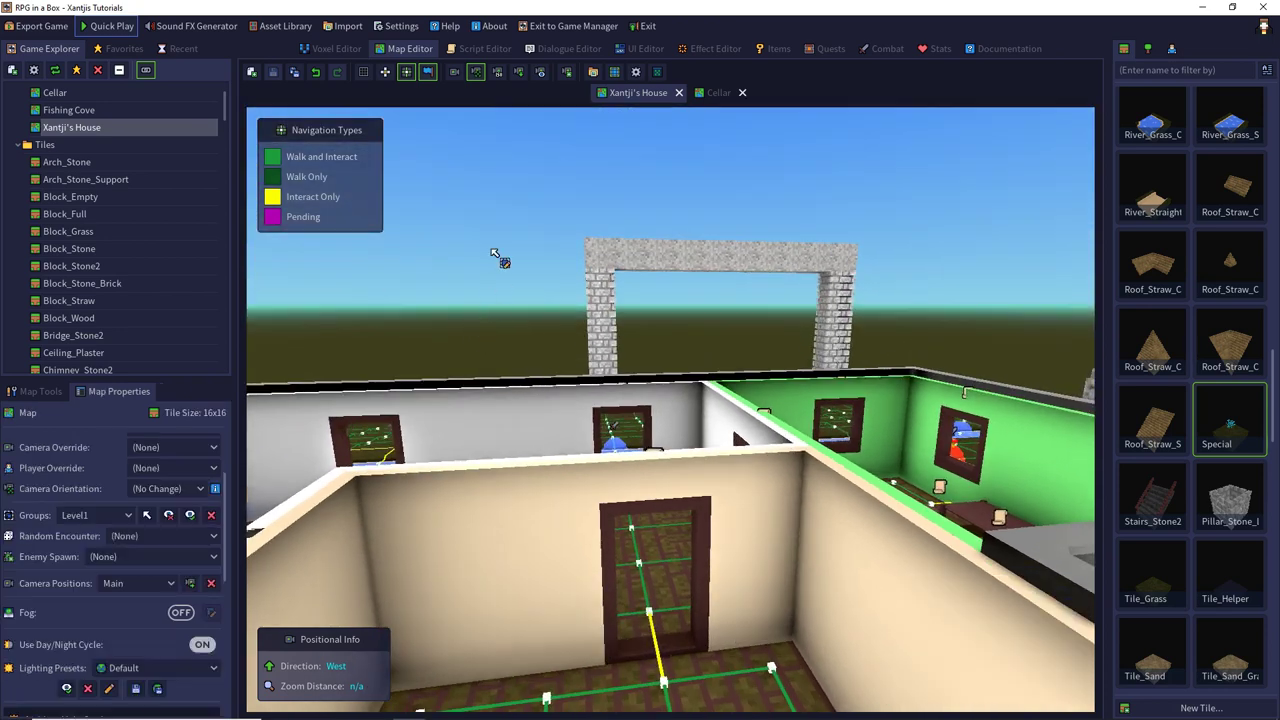
click(169, 515)
click(129, 515)
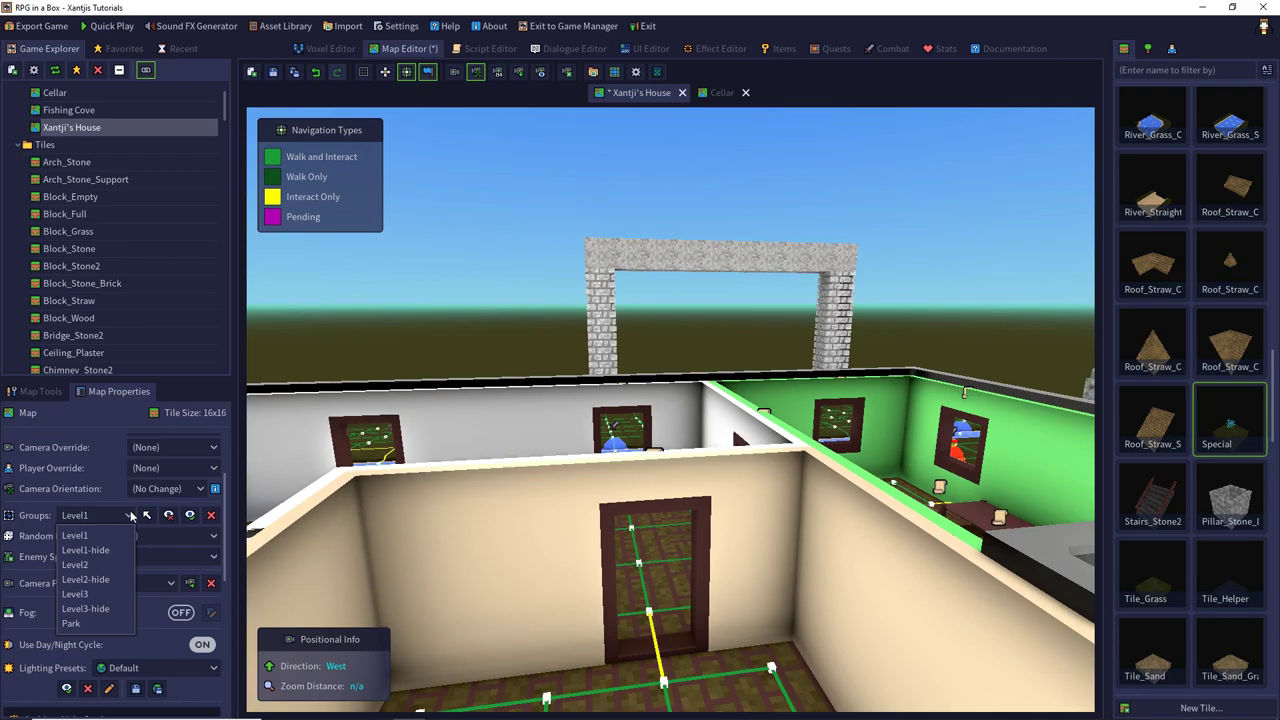
click(85, 550)
click(207, 515)
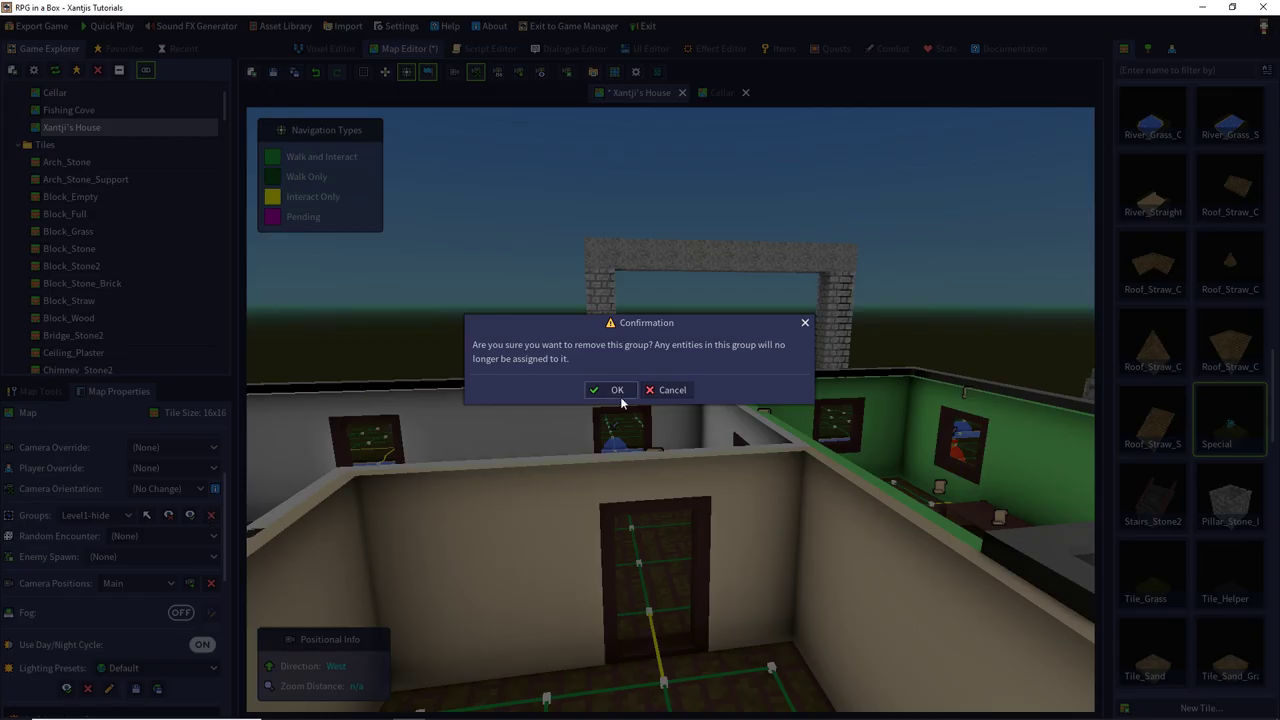
Step: Cancel the removal of the Level1-hide group and show the group's hidden entities in the map again
click(667, 390)
click(190, 515)
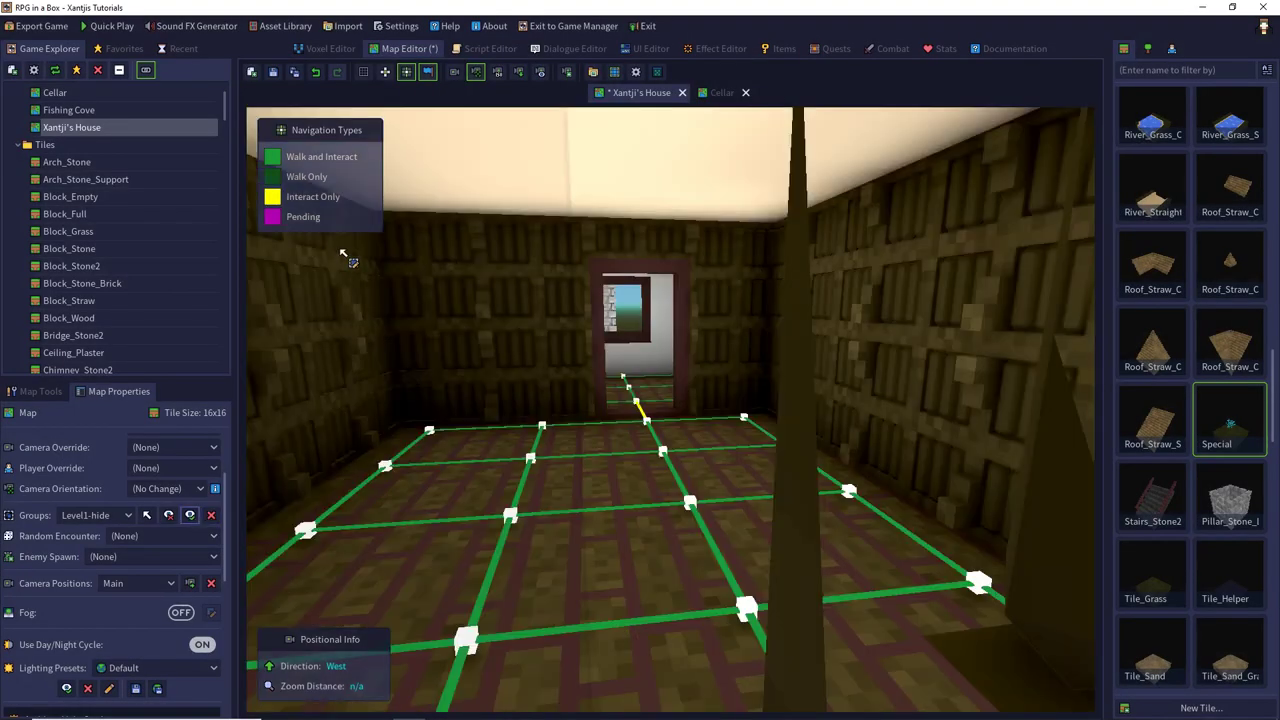
Step: Start a new game in a quick play test and walk the character across the bridge into the house
click(108, 26)
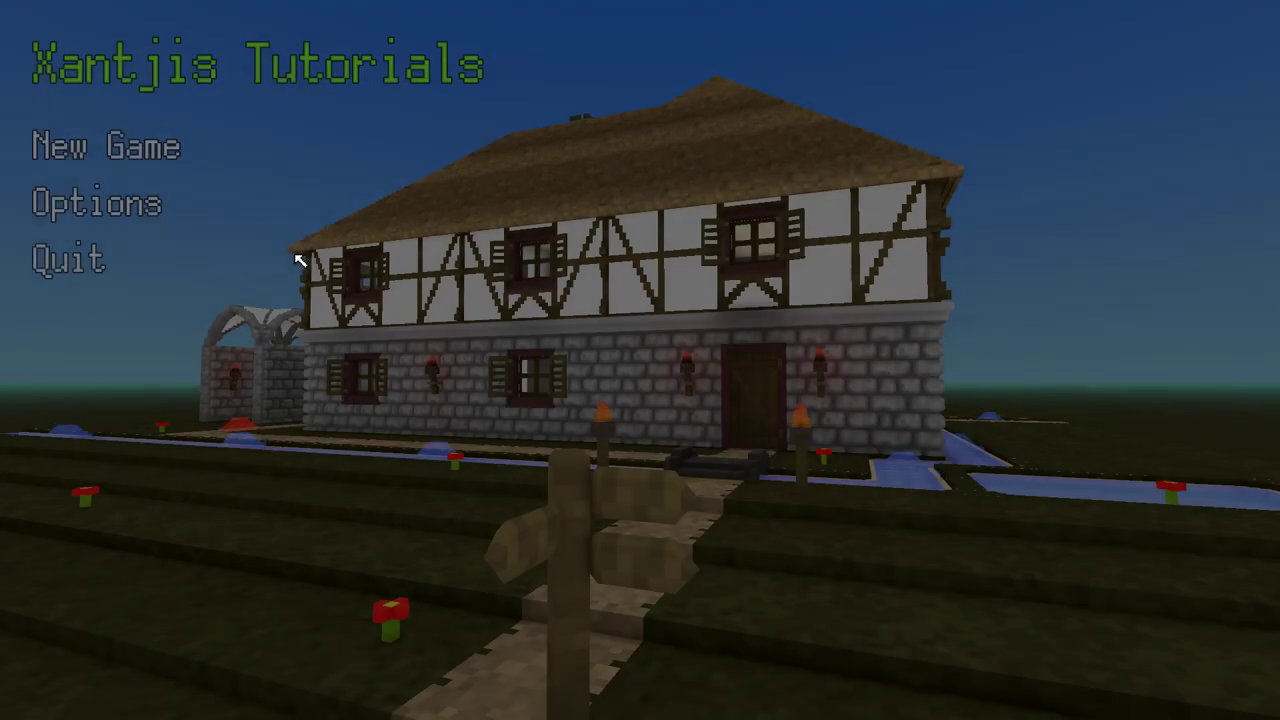
key(Down)
key(Return)
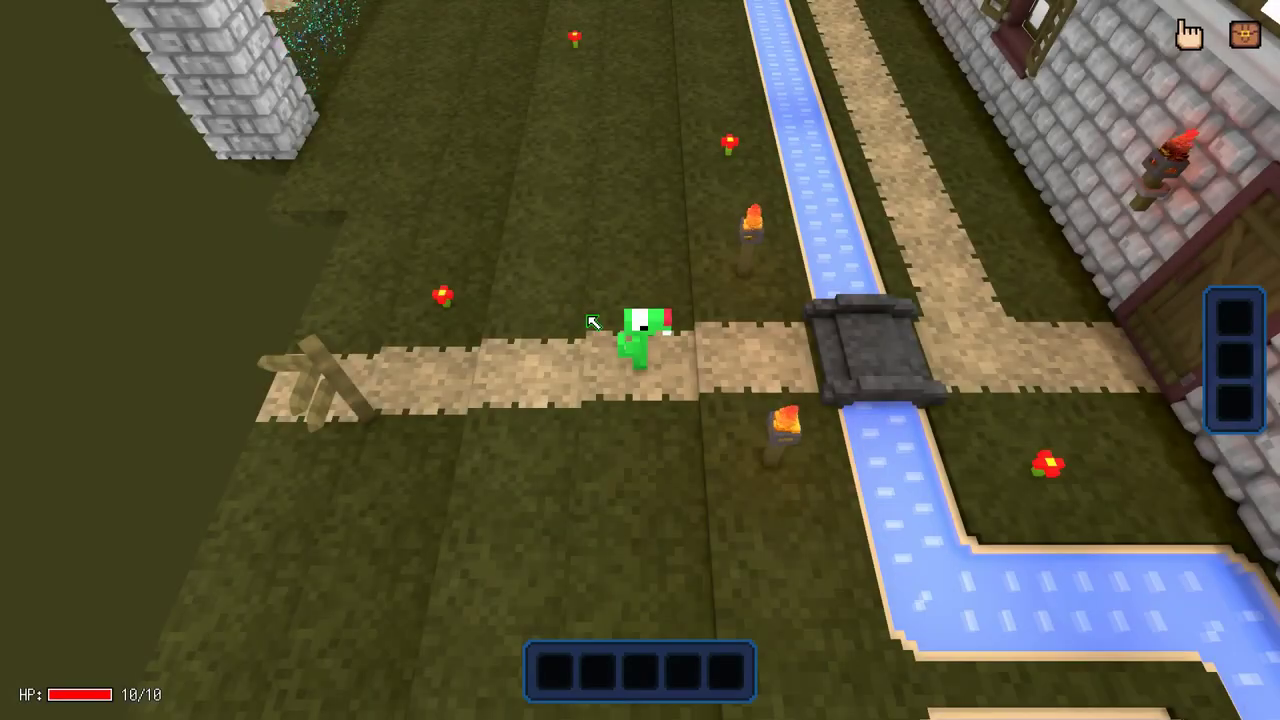
key(d)
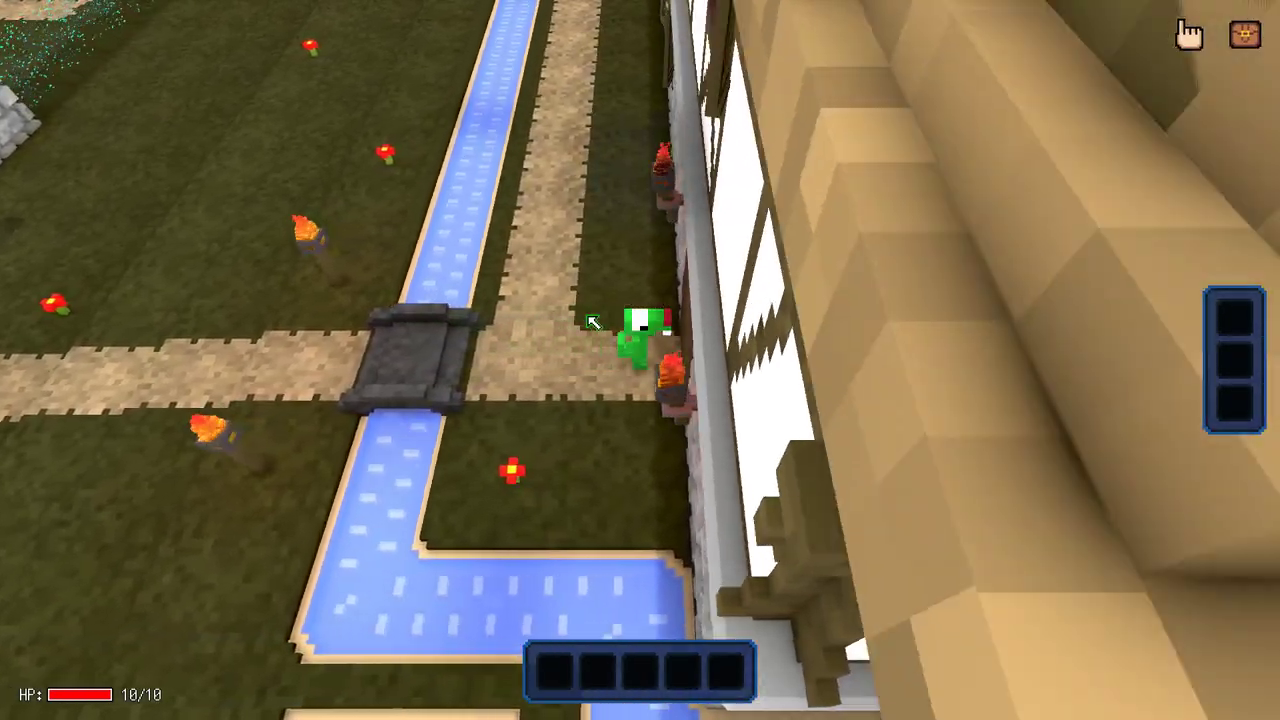
key(d)
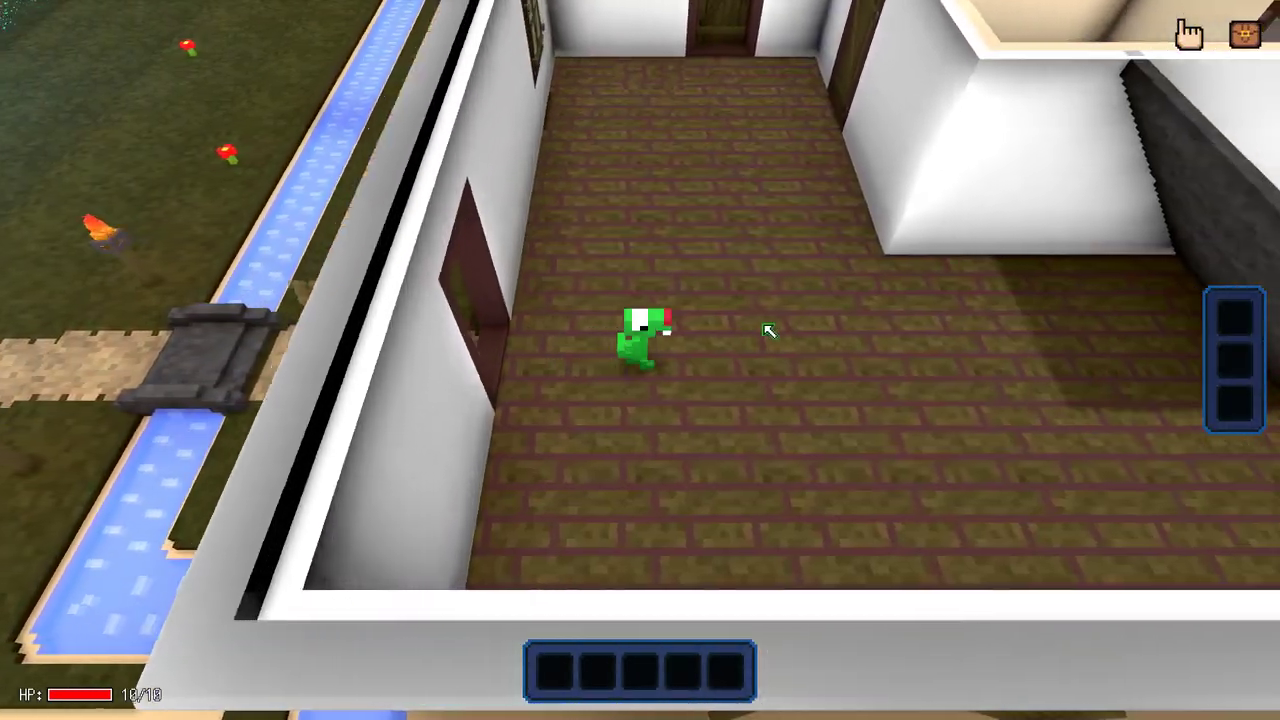
Step: Walk the character through the hallway into the beige room and enter the cellar through the trapdoor
key(w)
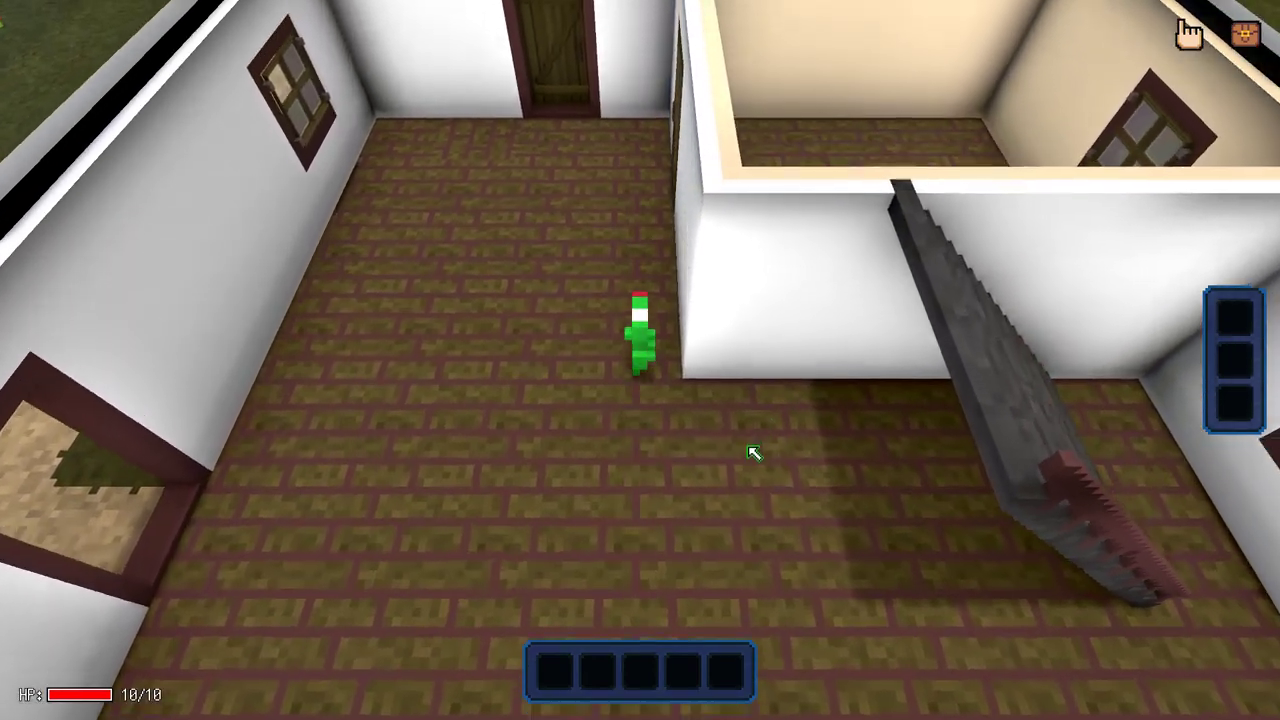
key(w)
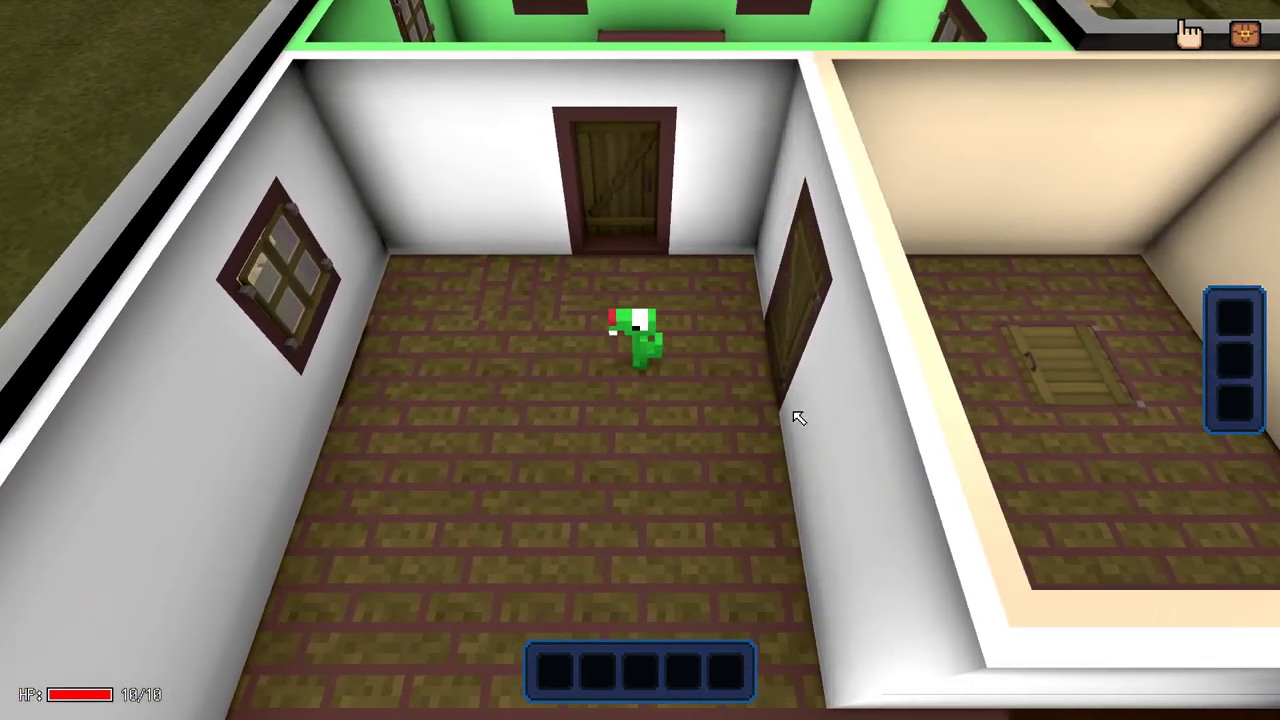
key(d)
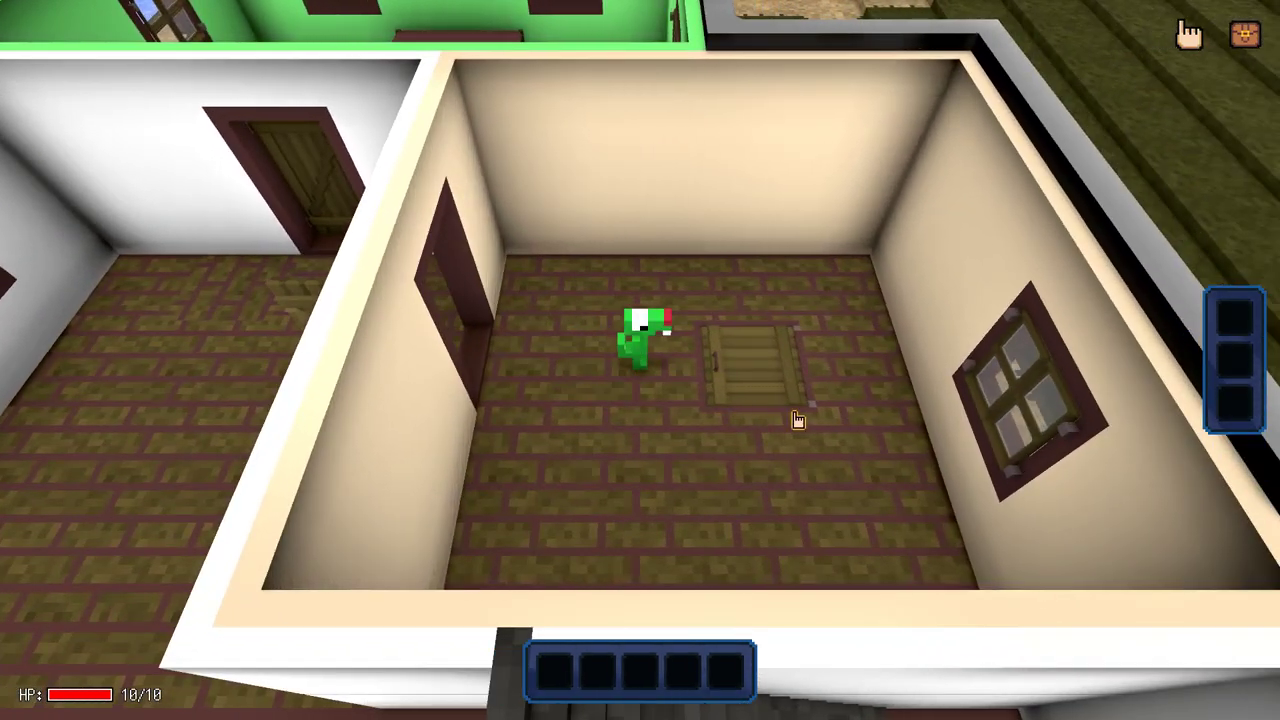
click(797, 420)
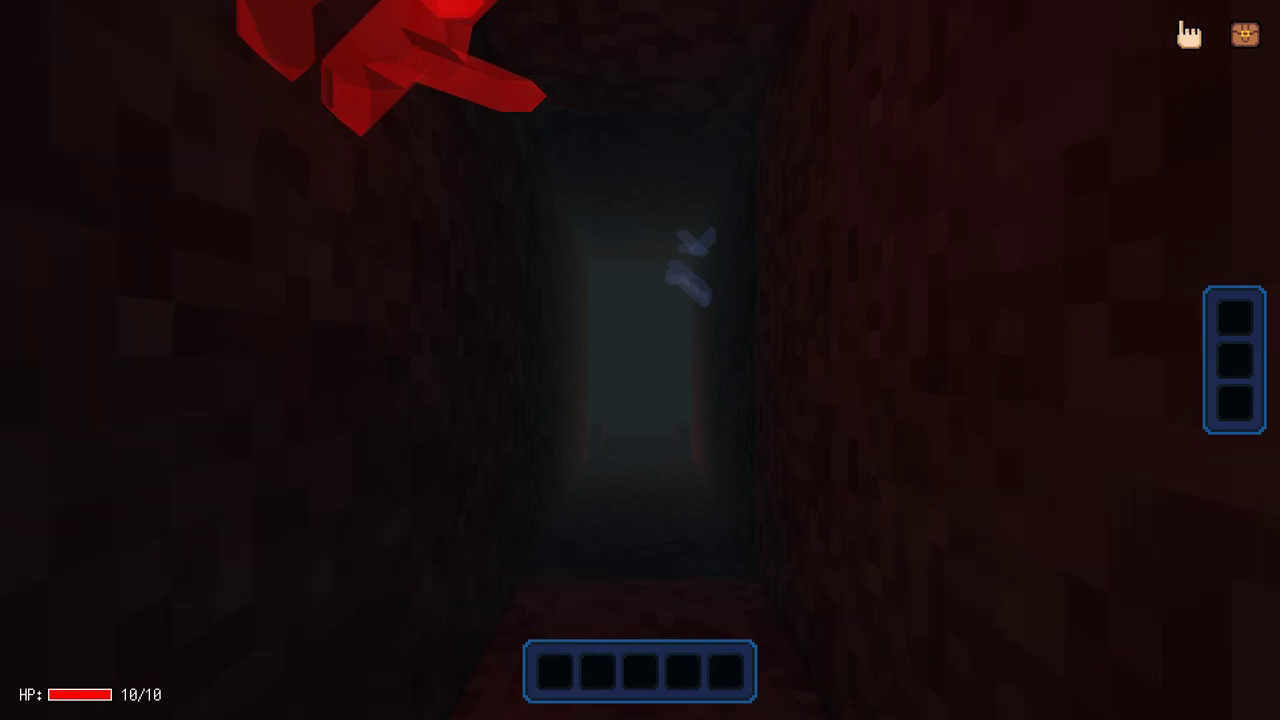
Step: Look around the dark cellar corridor and climb the ladder back up into the house
key(w)
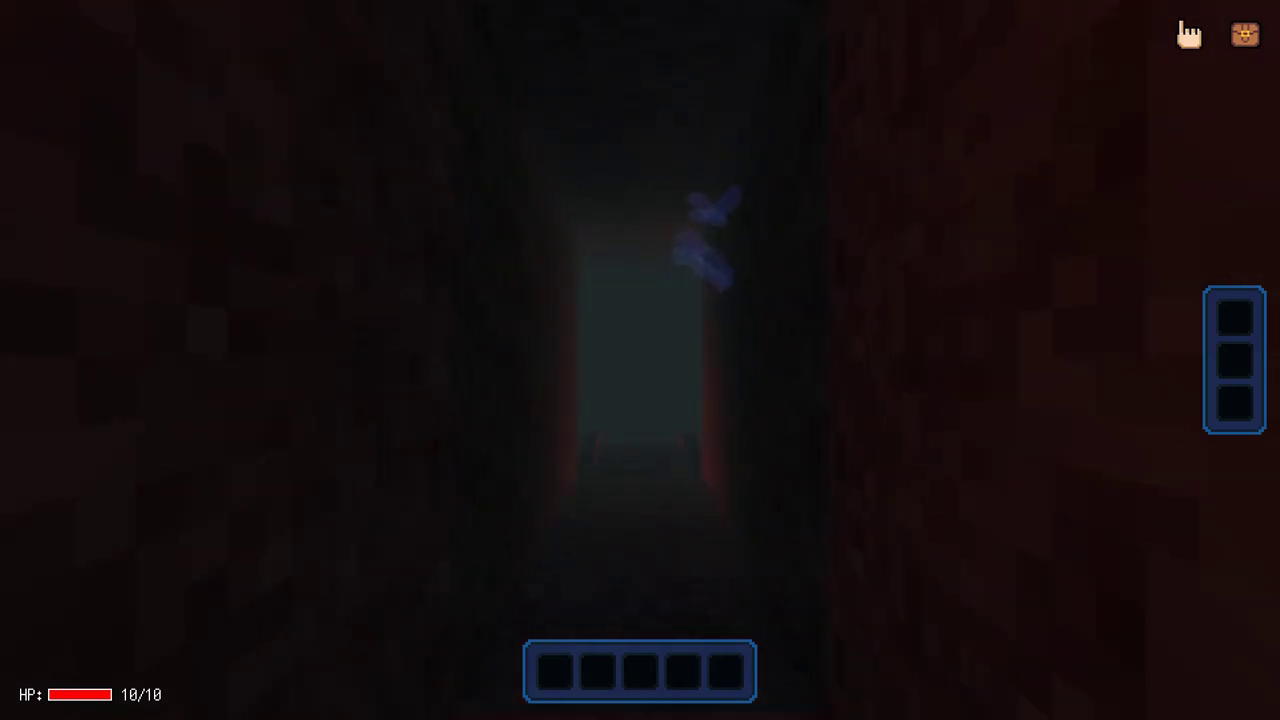
key(a)
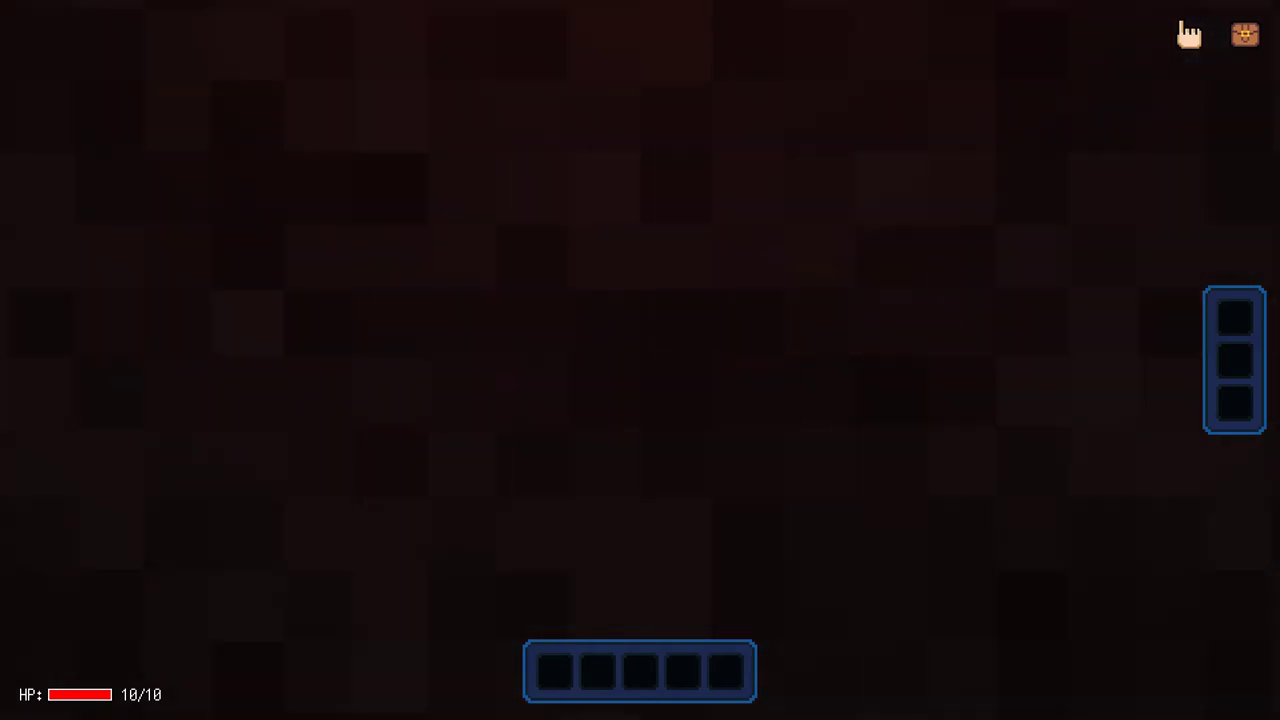
key(d)
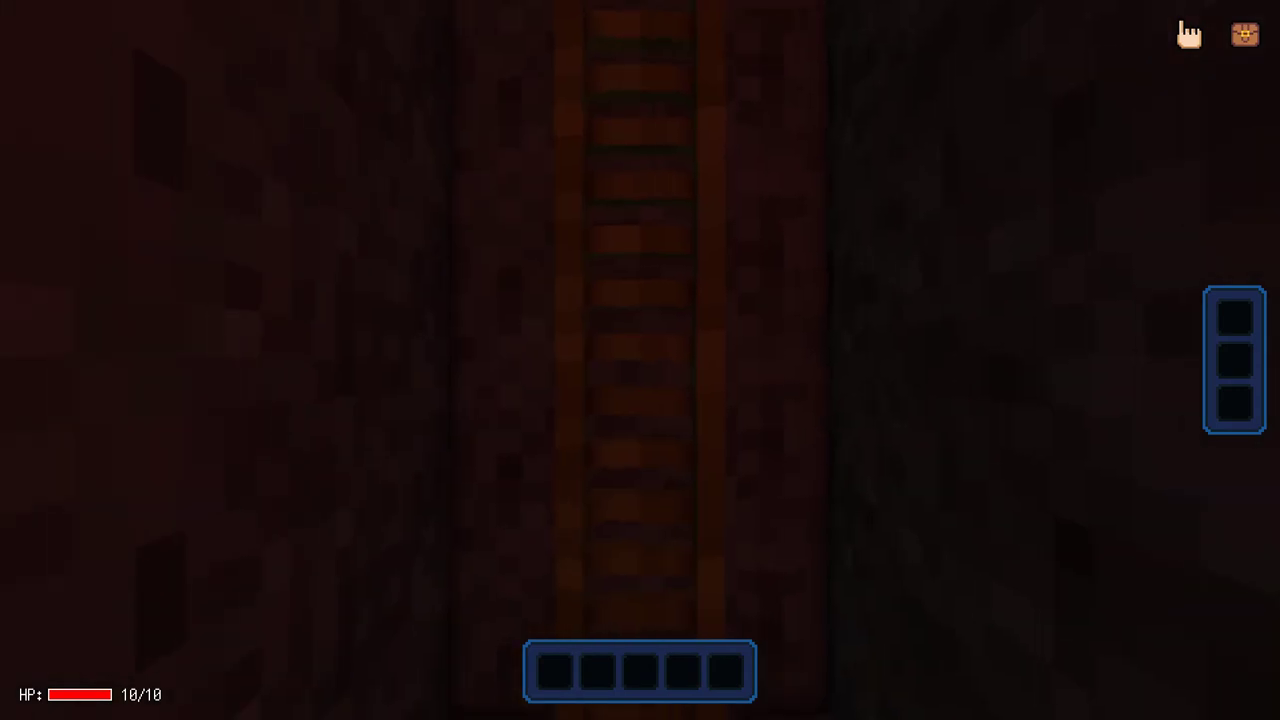
key(w)
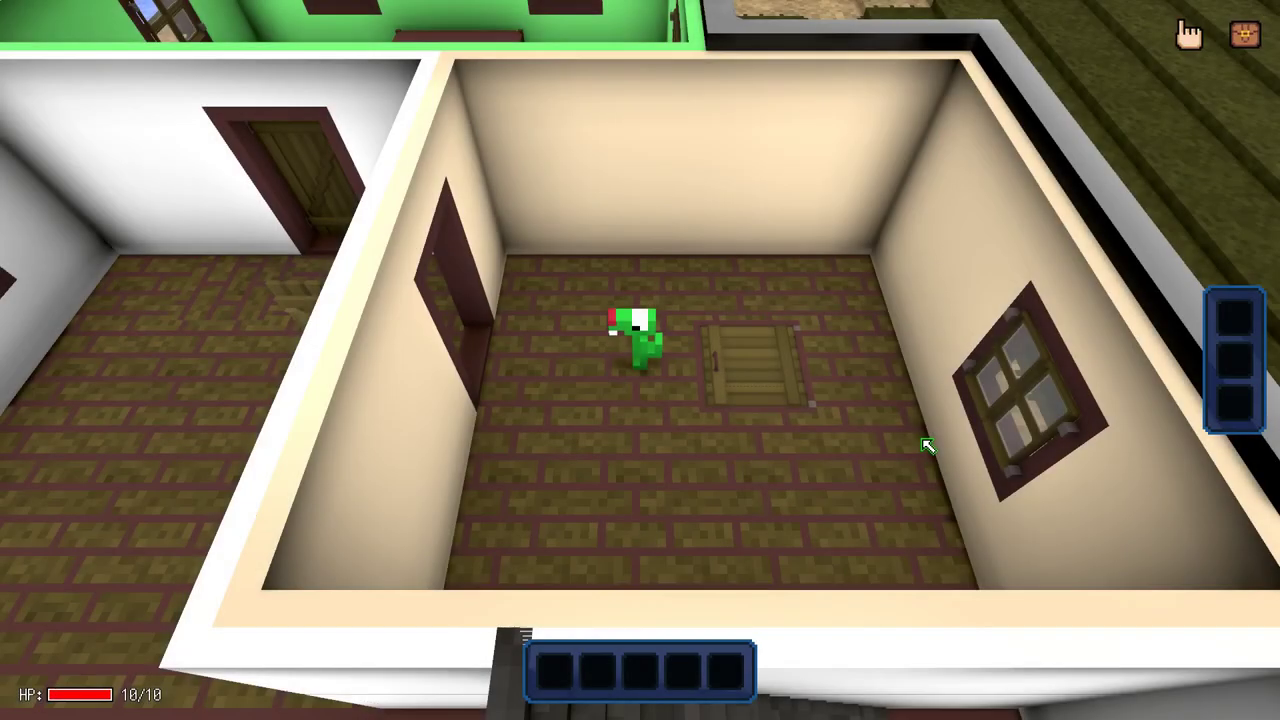
Step: Walk the character back through the hallway to the front door area and quit the play test
key(a)
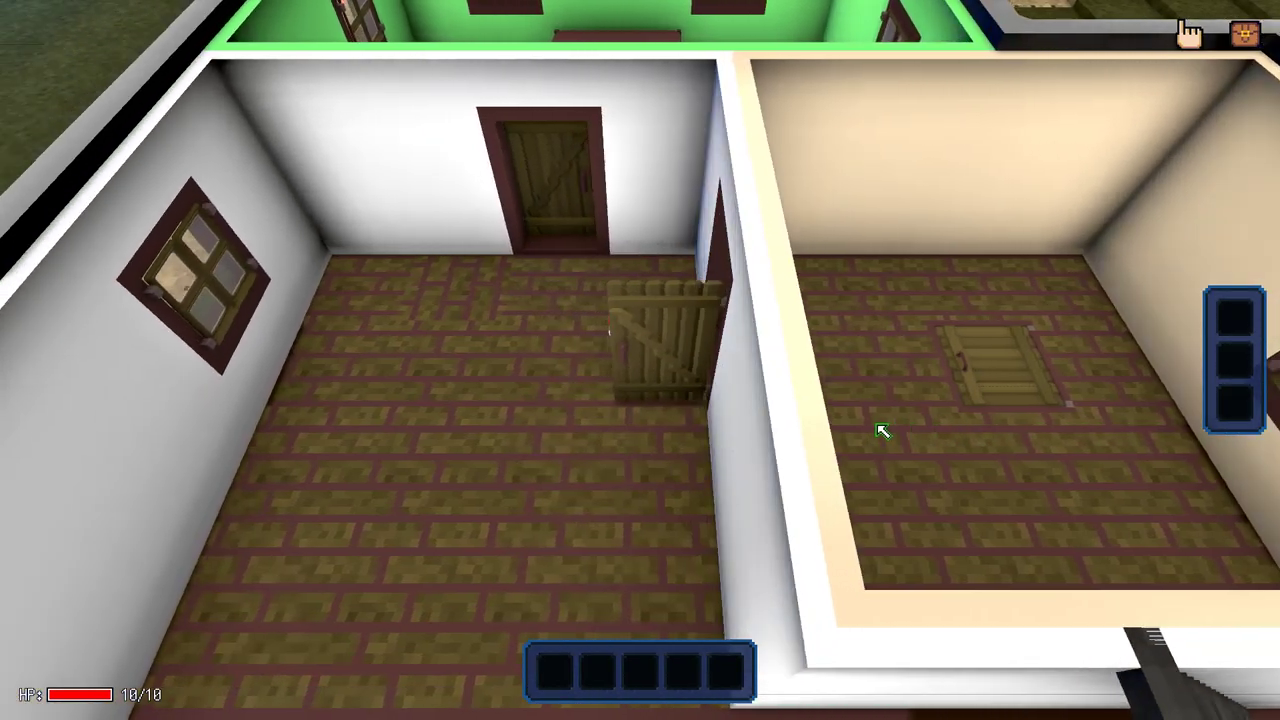
key(a)
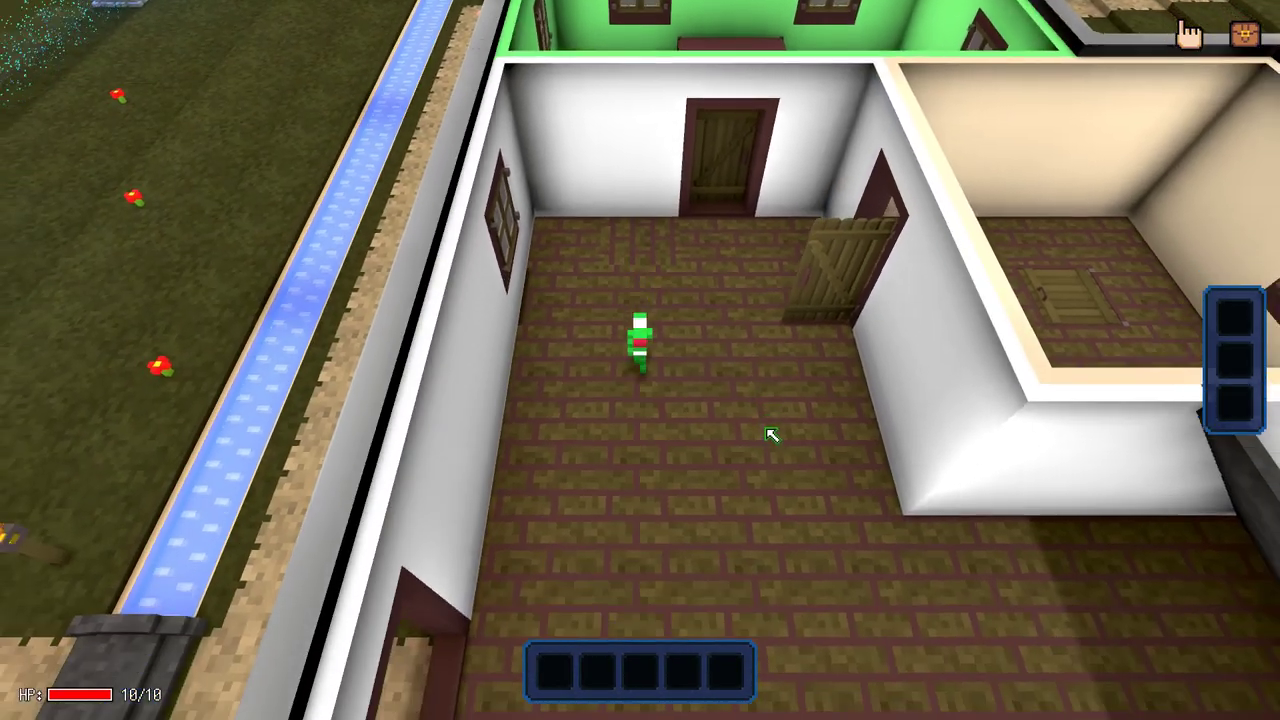
key(s)
scroll(771, 434, up, 2)
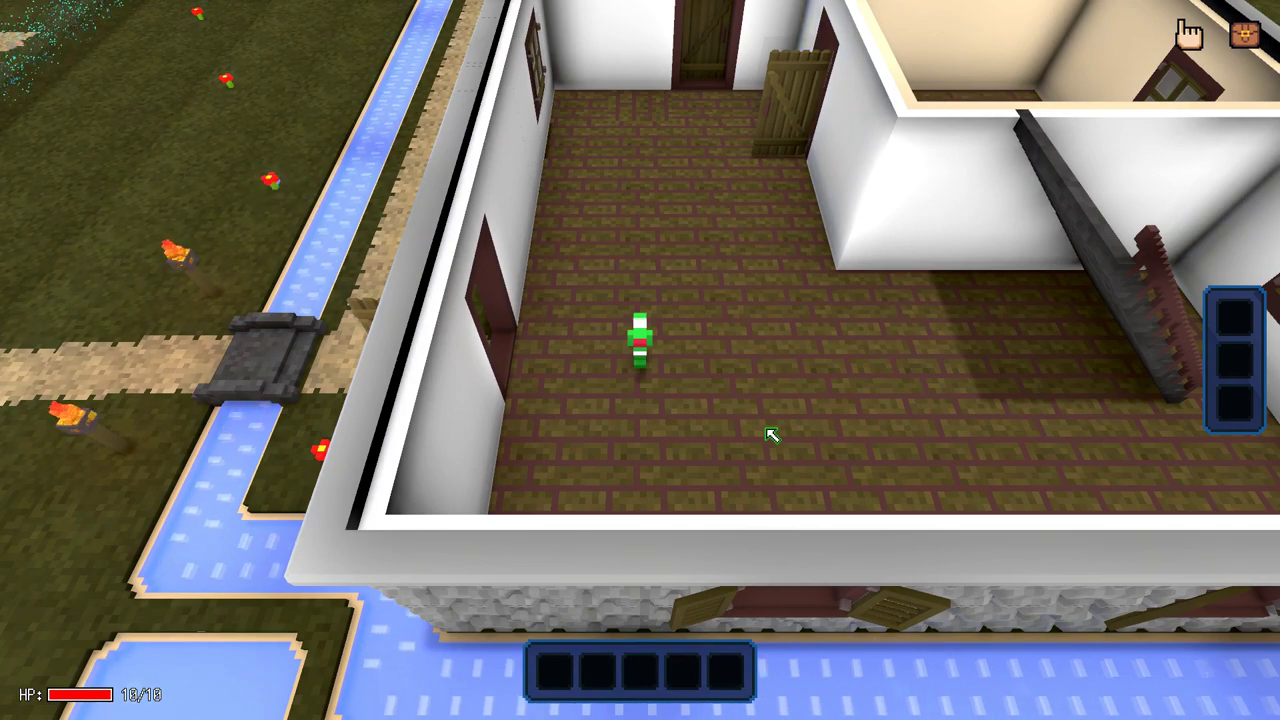
key(Escape)
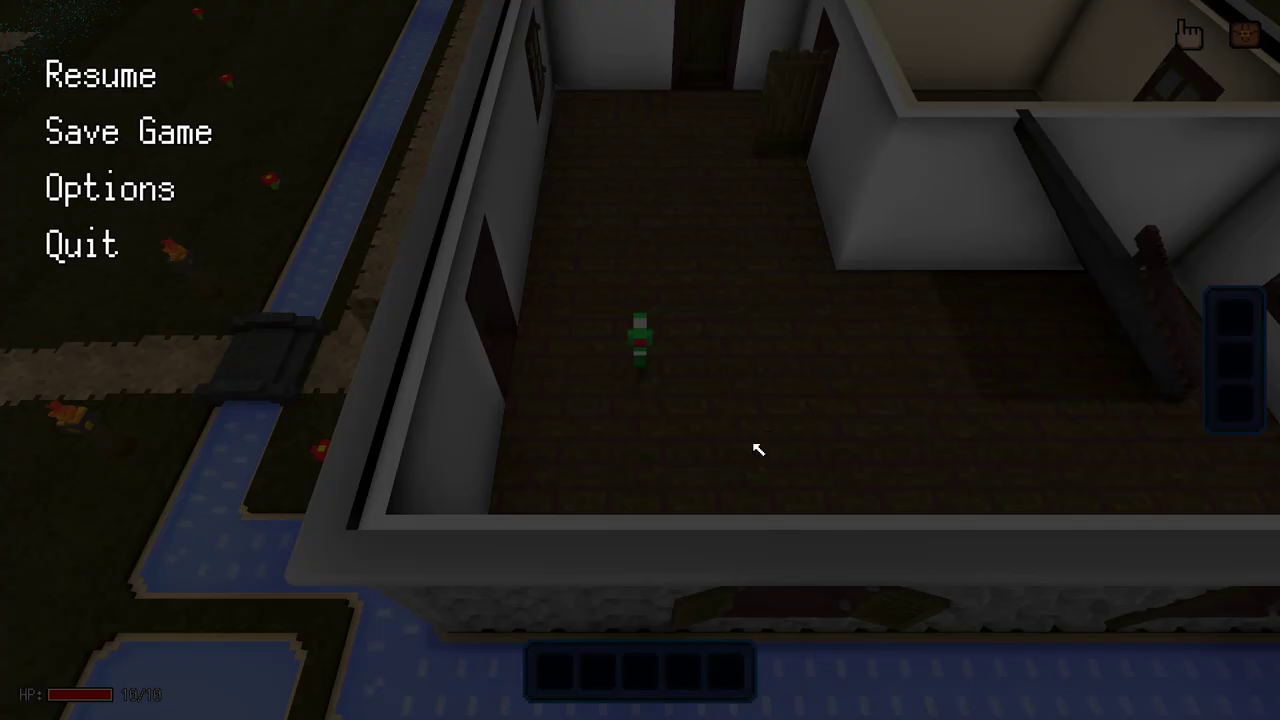
click(94, 266)
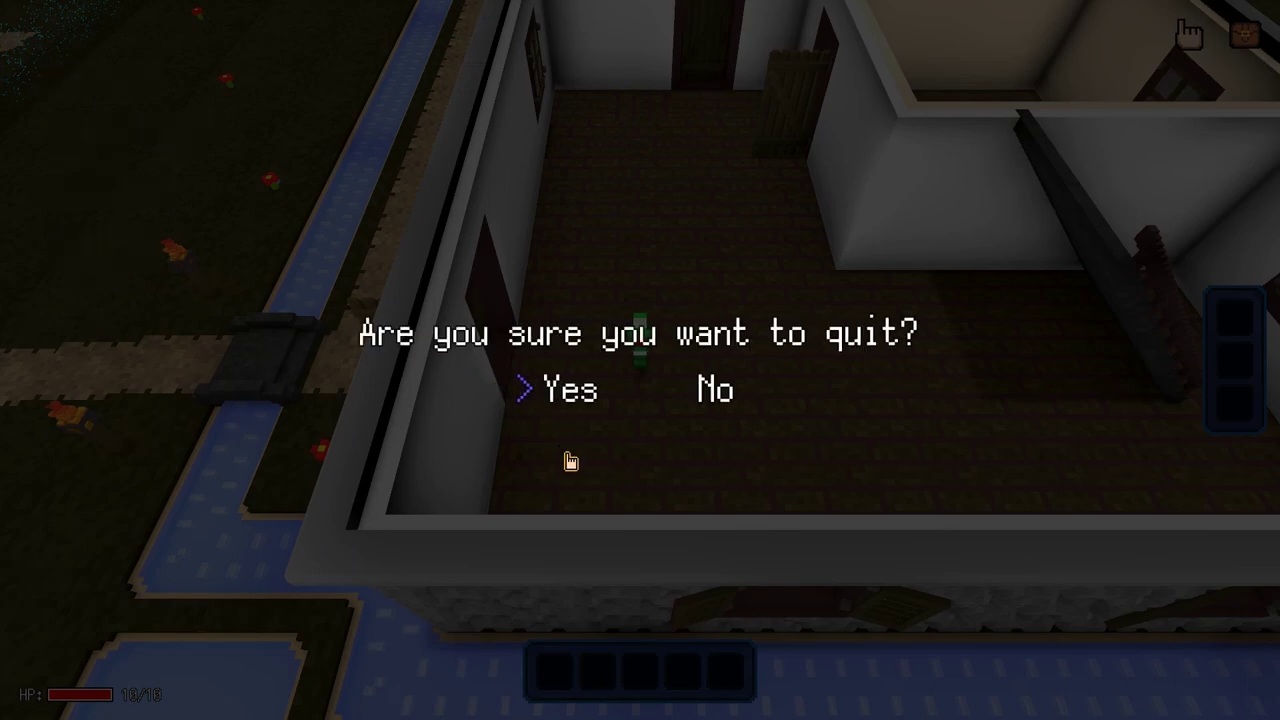
click(570, 459)
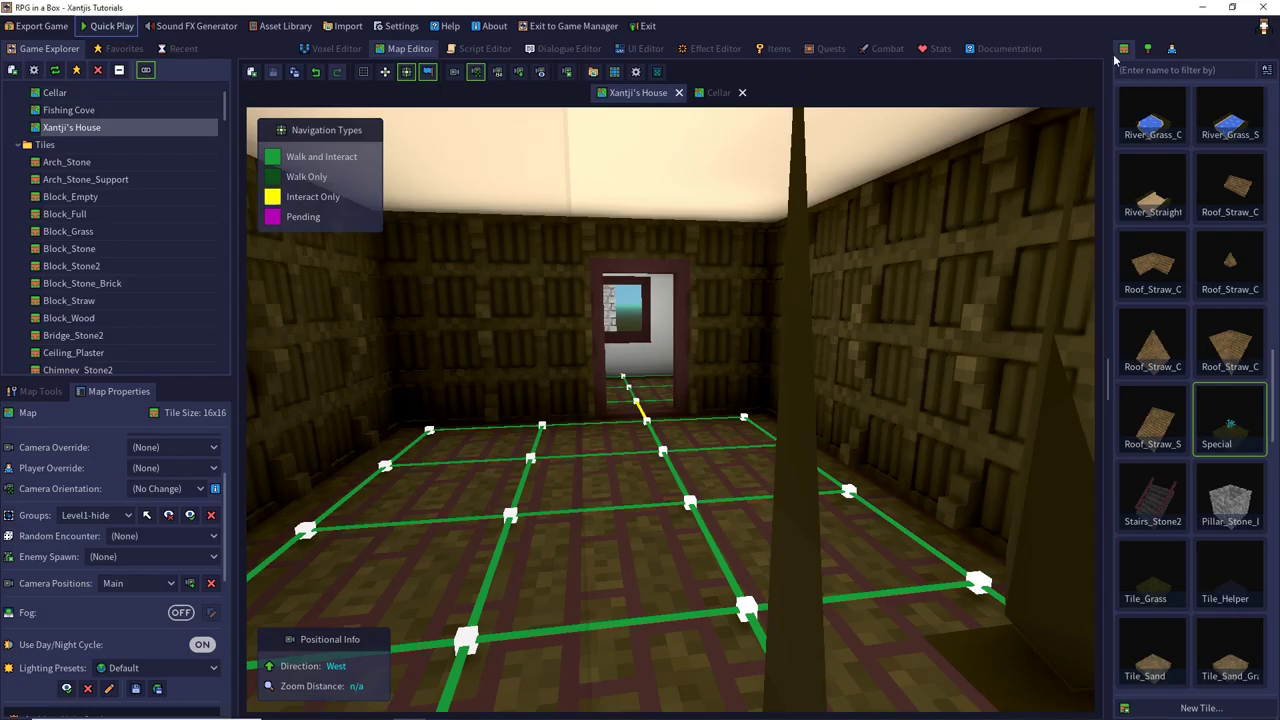
Step: Open the Signpost object's voxel model to examine its post, three signs and attach points
click(1147, 49)
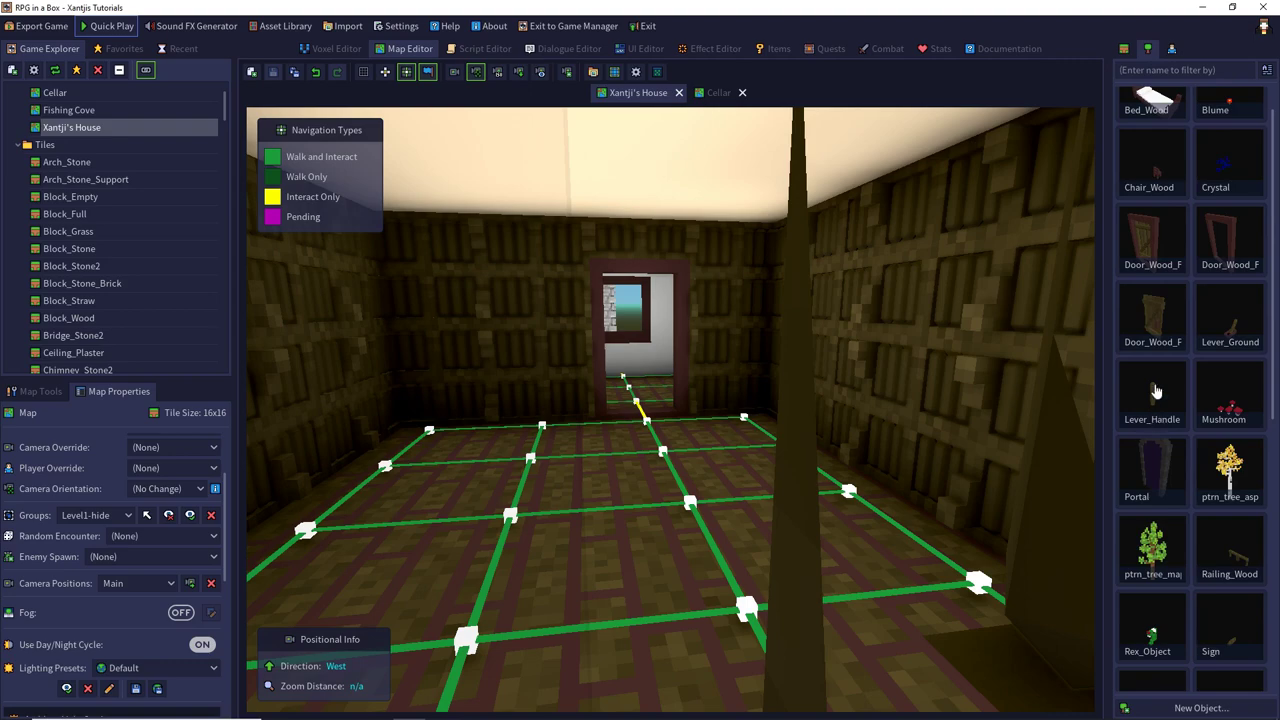
scroll(1155, 390, down, 5)
double_click(1152, 330)
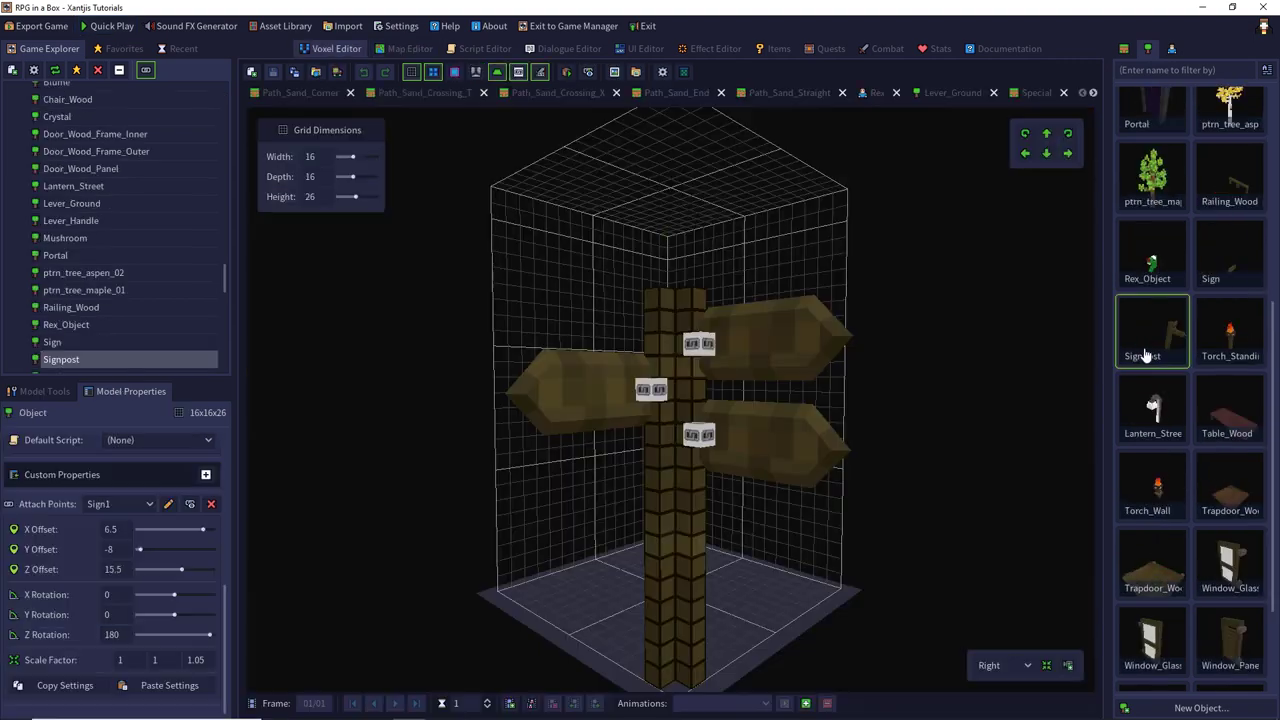
mouse_move(586, 277)
right_down()
mouse_move(614, 366)
mouse_move(737, 331)
mouse_move(716, 276)
mouse_move(586, 277)
right_up()
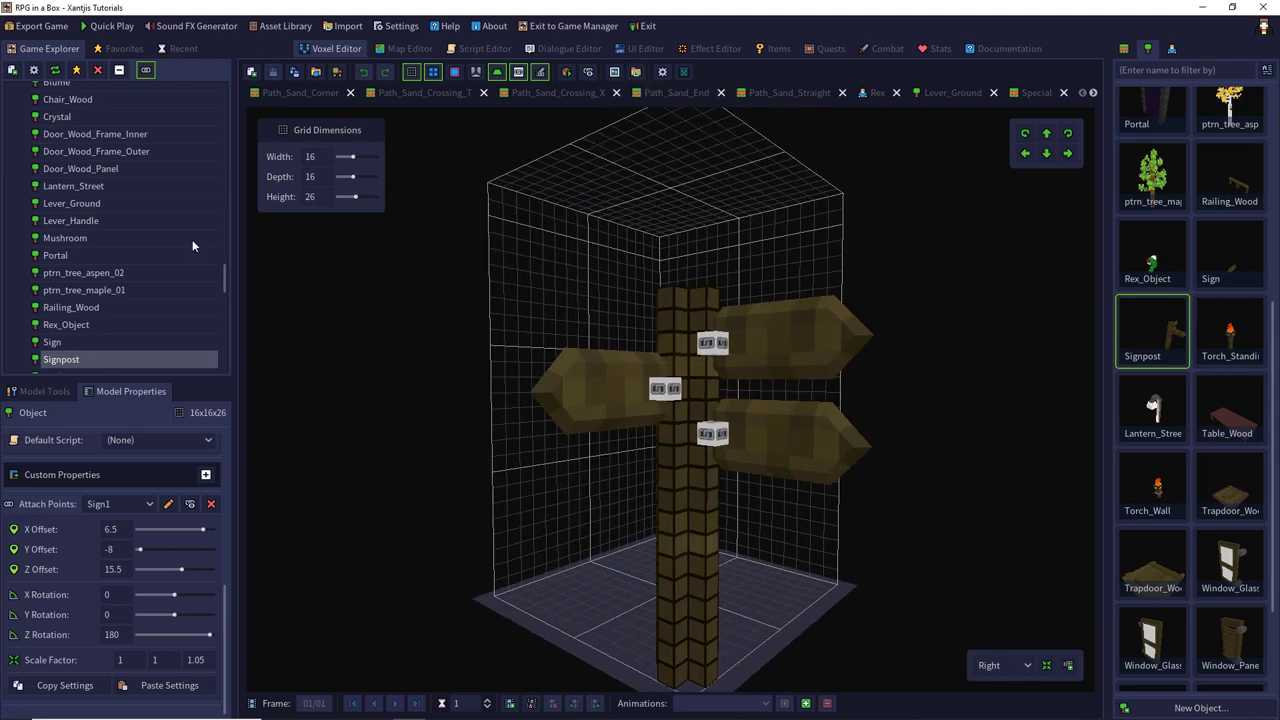
Step: Open Signpost.png from the project's Images folder in paint.net to view the signpost picture, and close it again
scroll(137, 227, up, 3)
click(20, 226)
scroll(23, 228, up, 3)
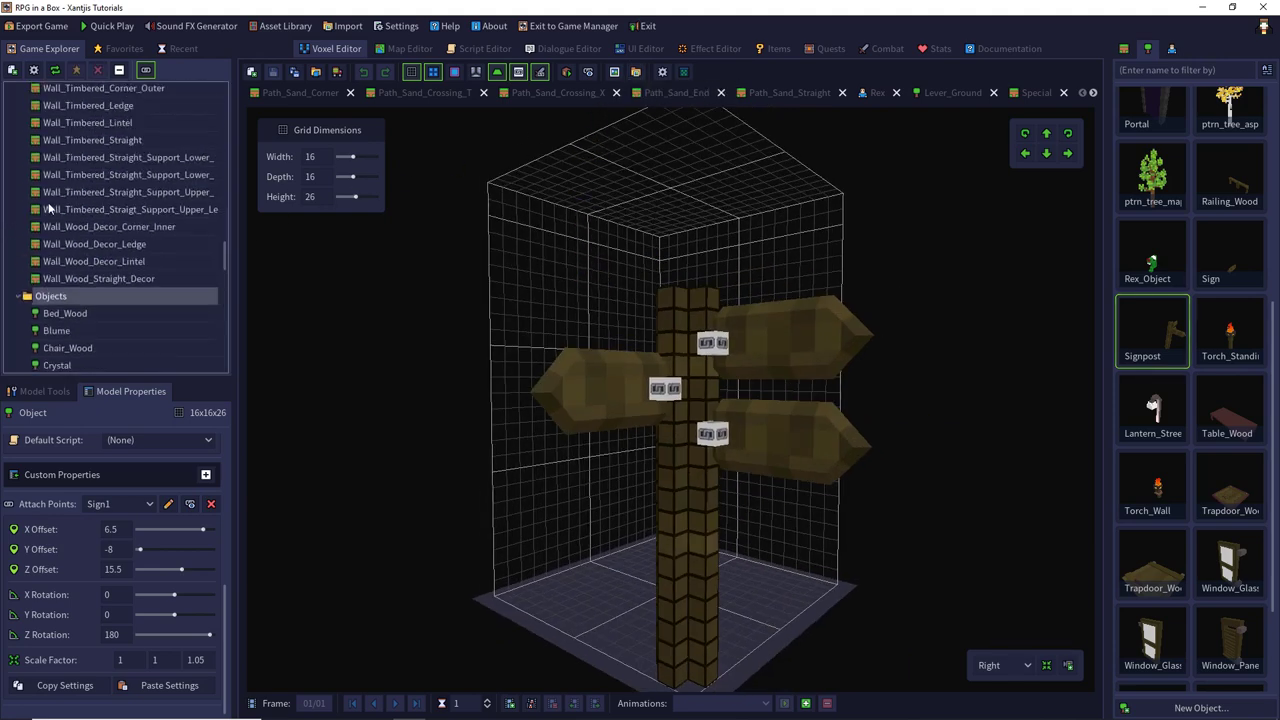
click(17, 332)
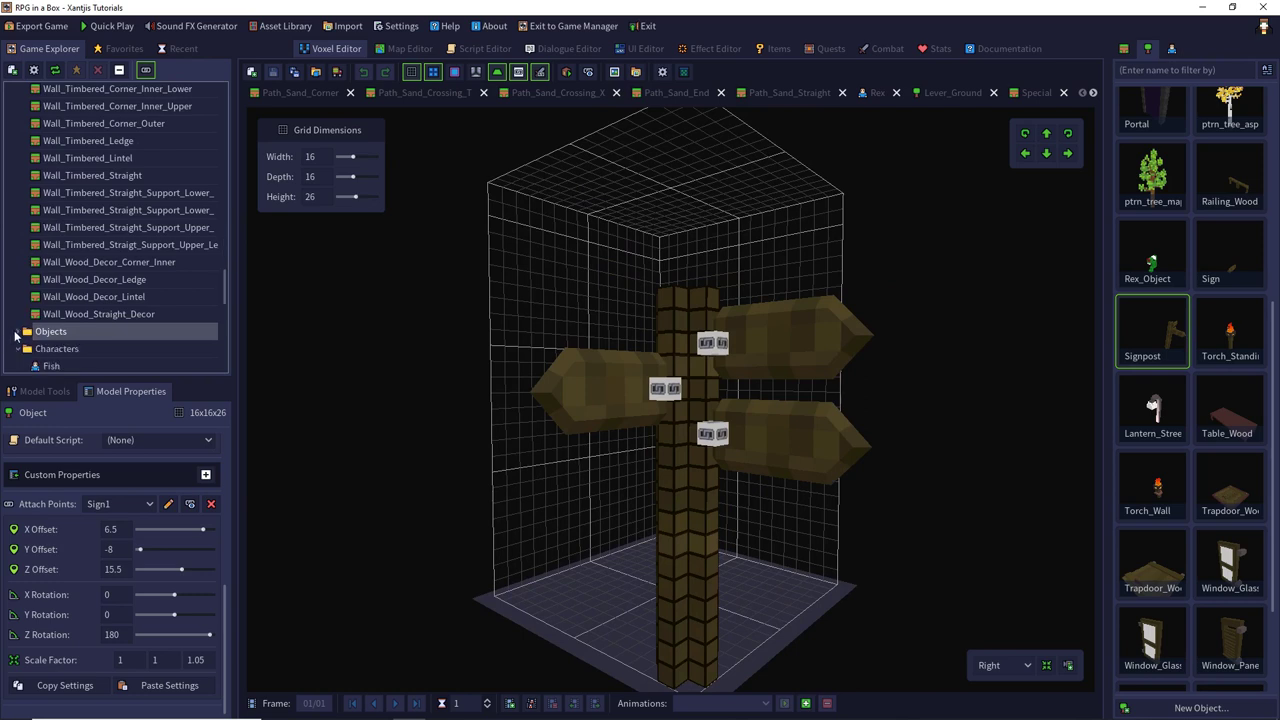
scroll(78, 296, down, 2)
scroll(78, 296, down, 2)
scroll(66, 246, down, 1)
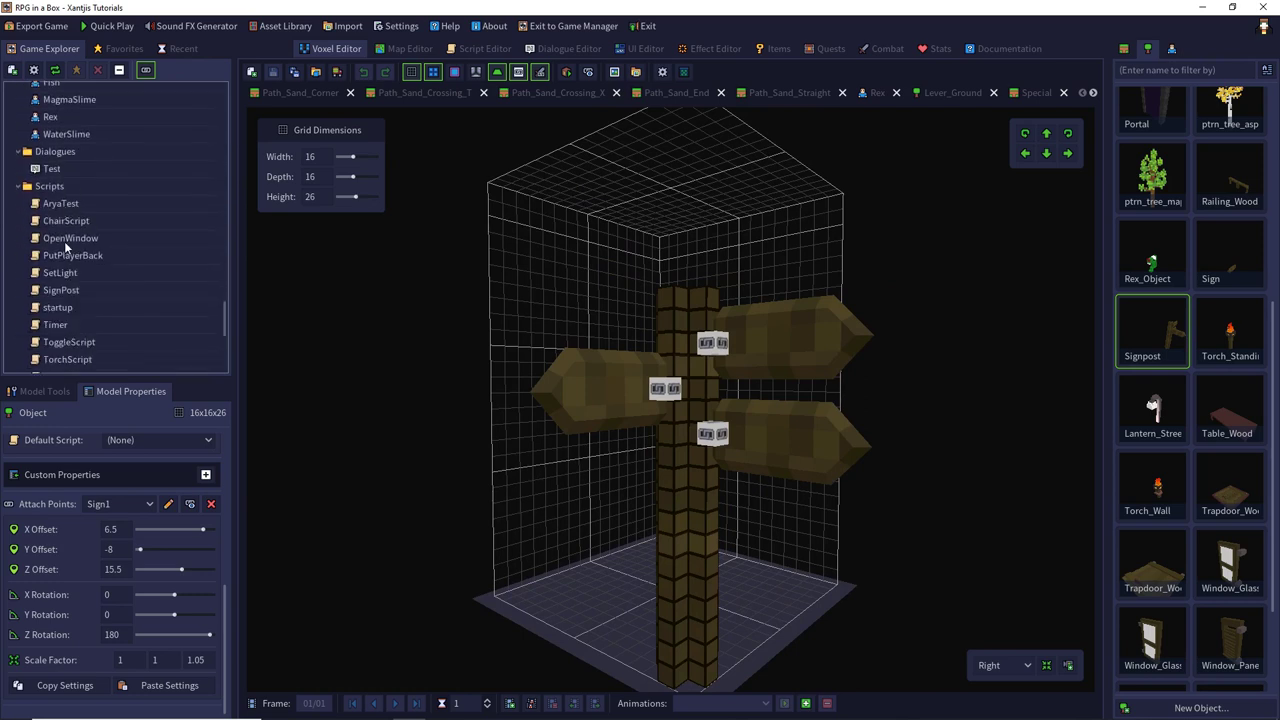
scroll(66, 246, down, 4)
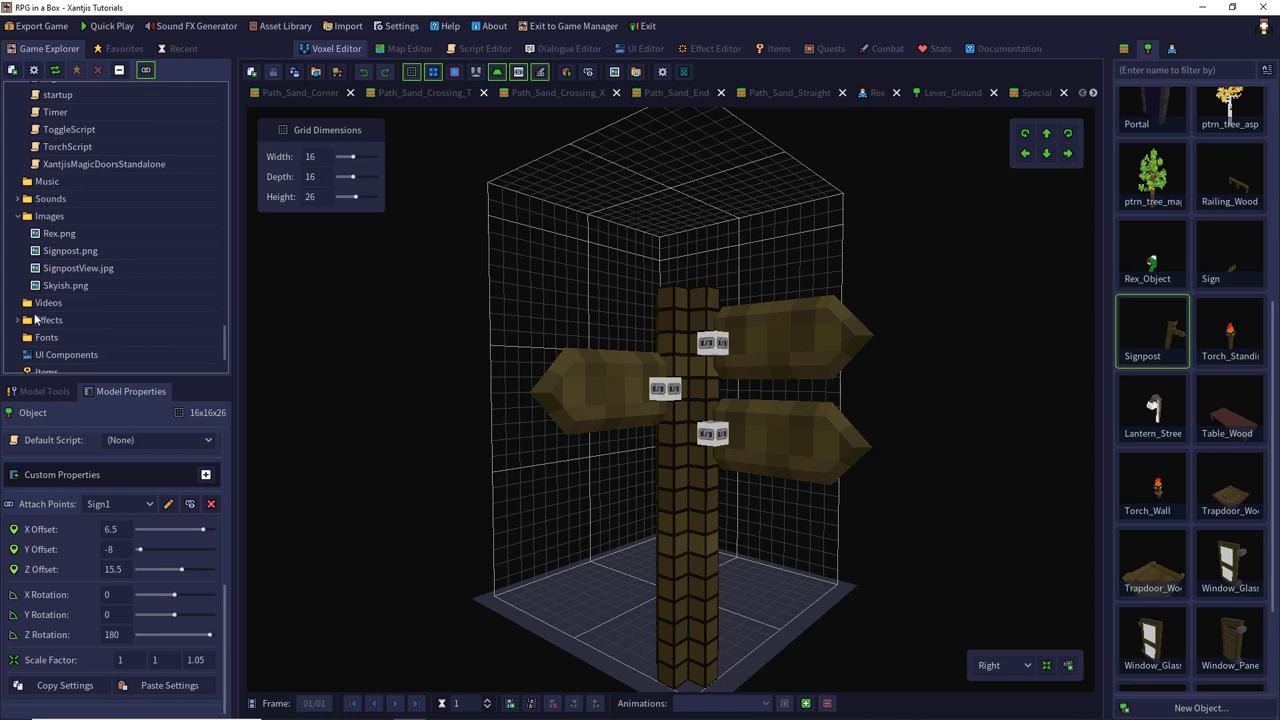
scroll(66, 250, down, 1)
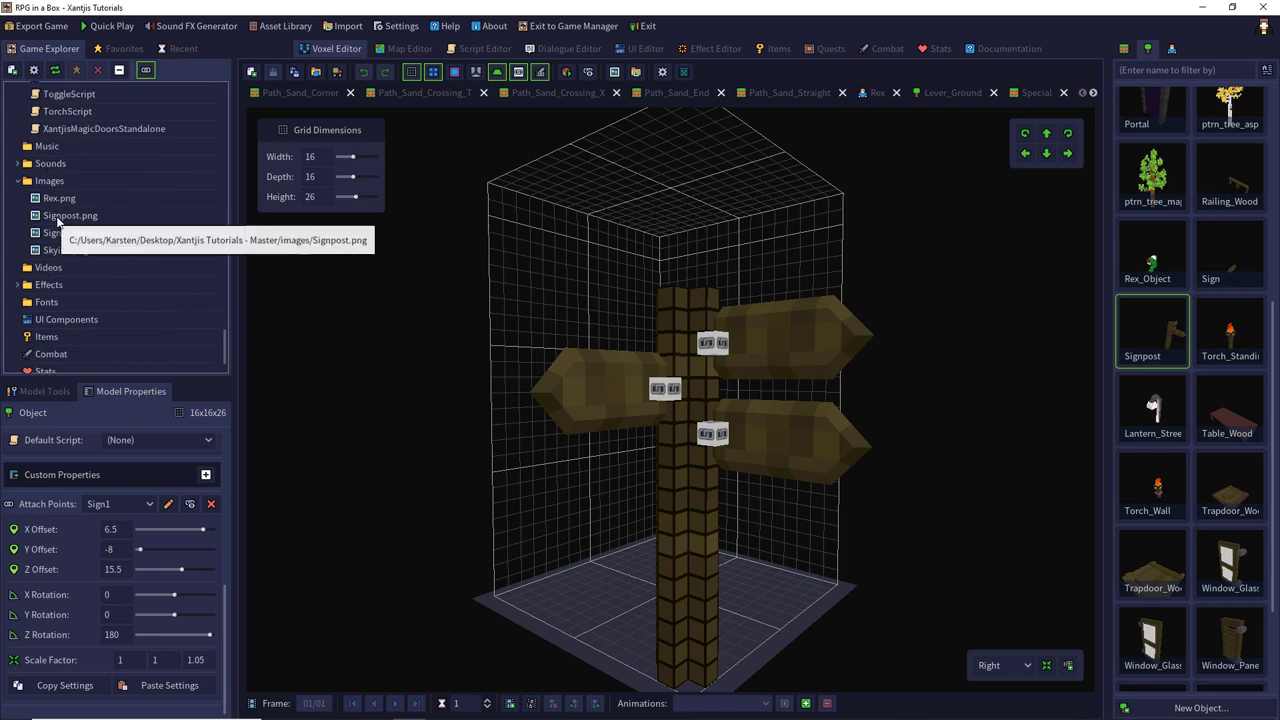
click(57, 221)
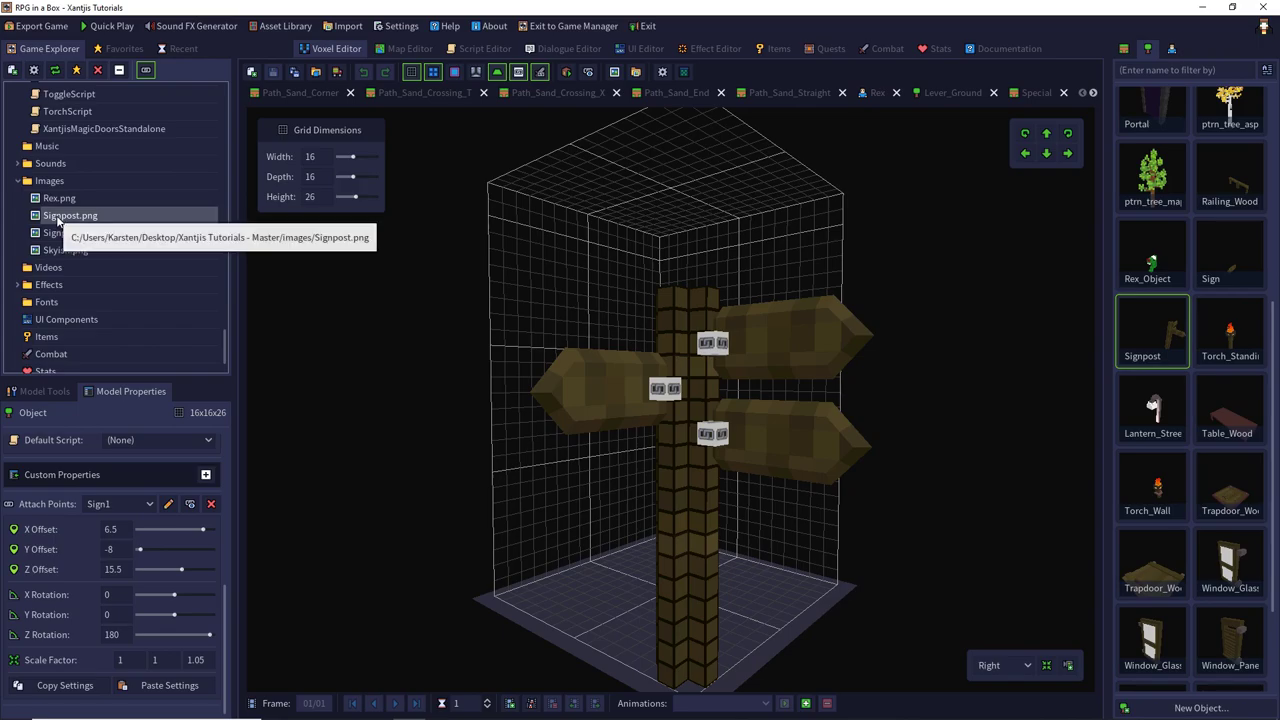
double_click(57, 219)
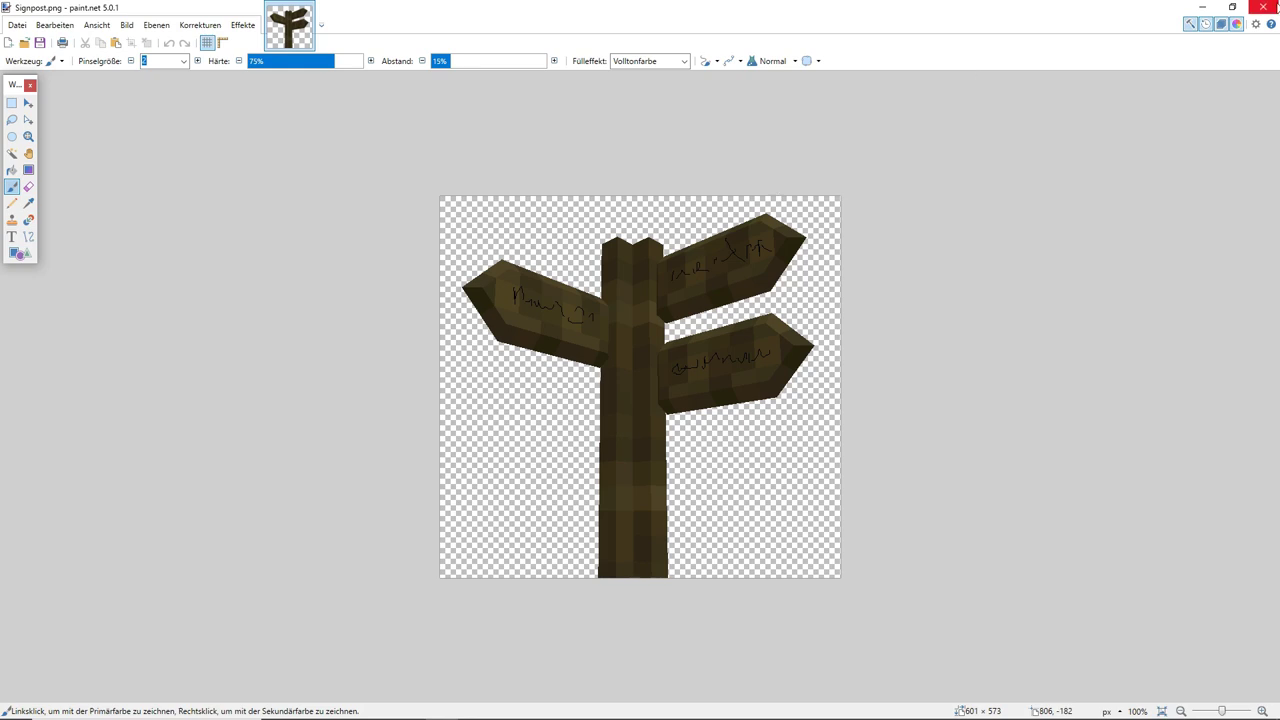
click(1268, 8)
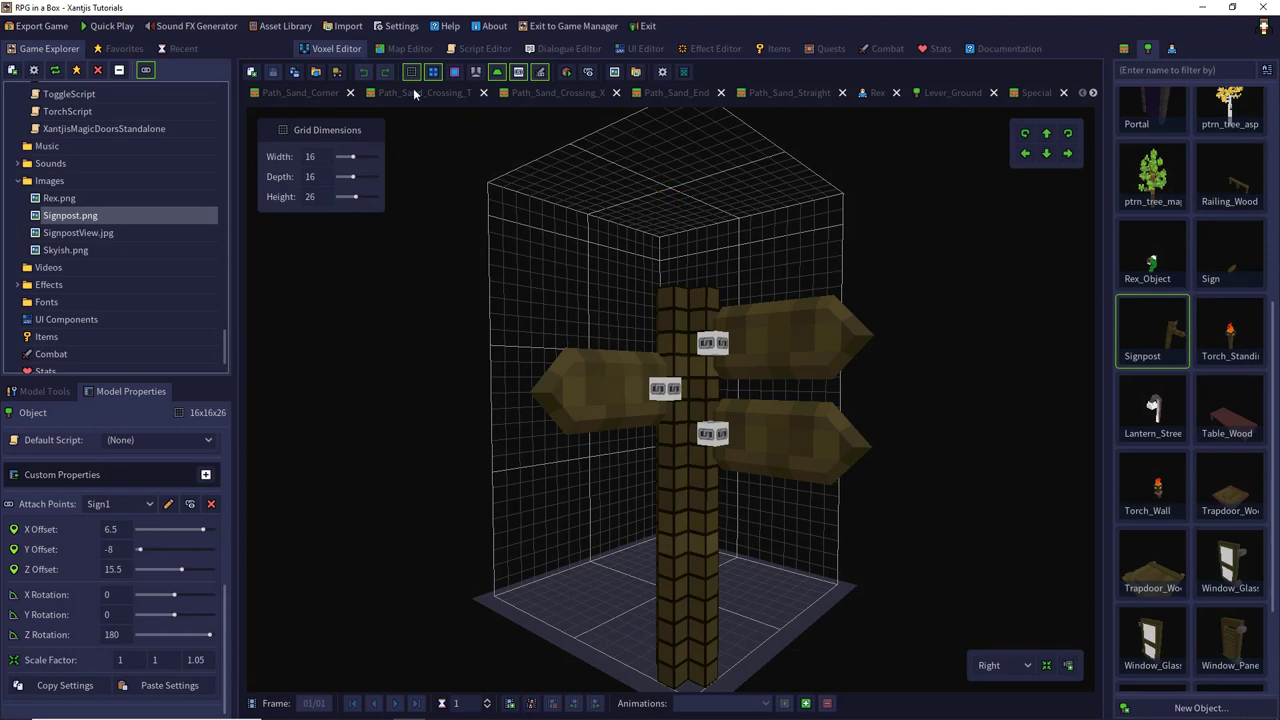
Step: Select the Signpost entity at coordinate (-5, 0, -5) in the house map and display its entity properties
click(405, 48)
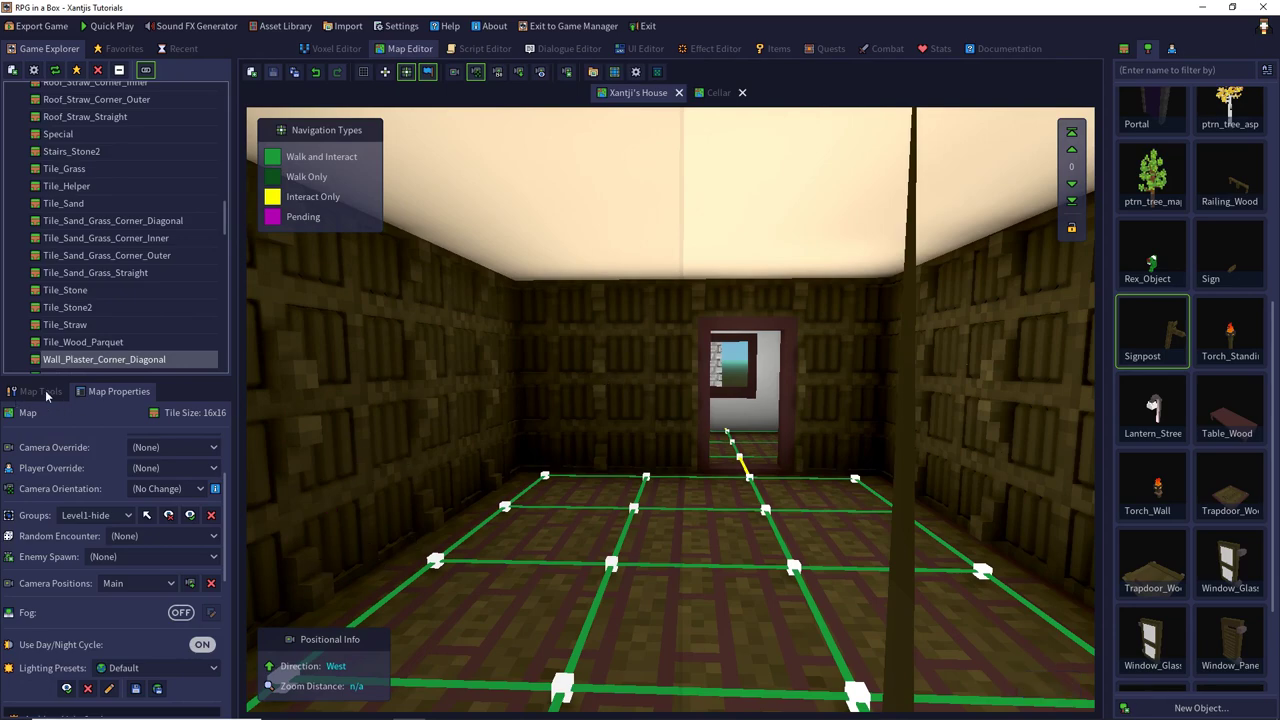
click(45, 393)
click(49, 417)
right_drag(800, 460, 805, 573)
click(677, 455)
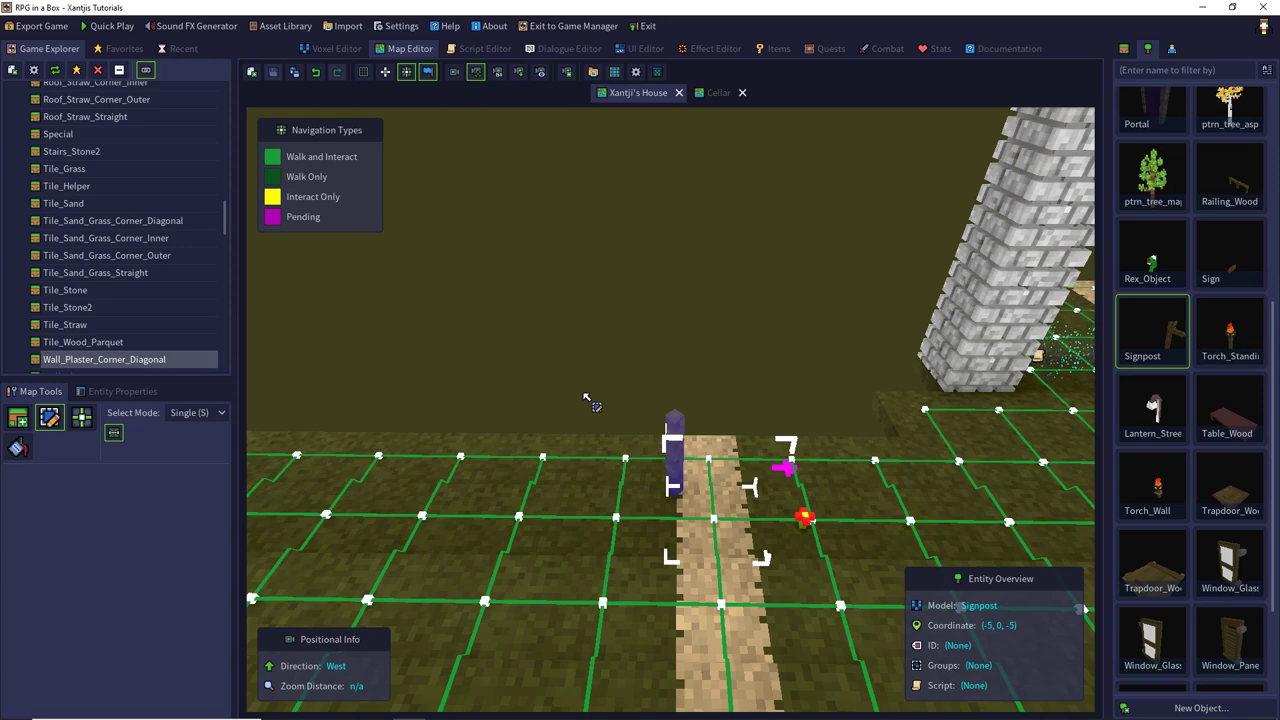
right_drag(586, 400, 606, 392)
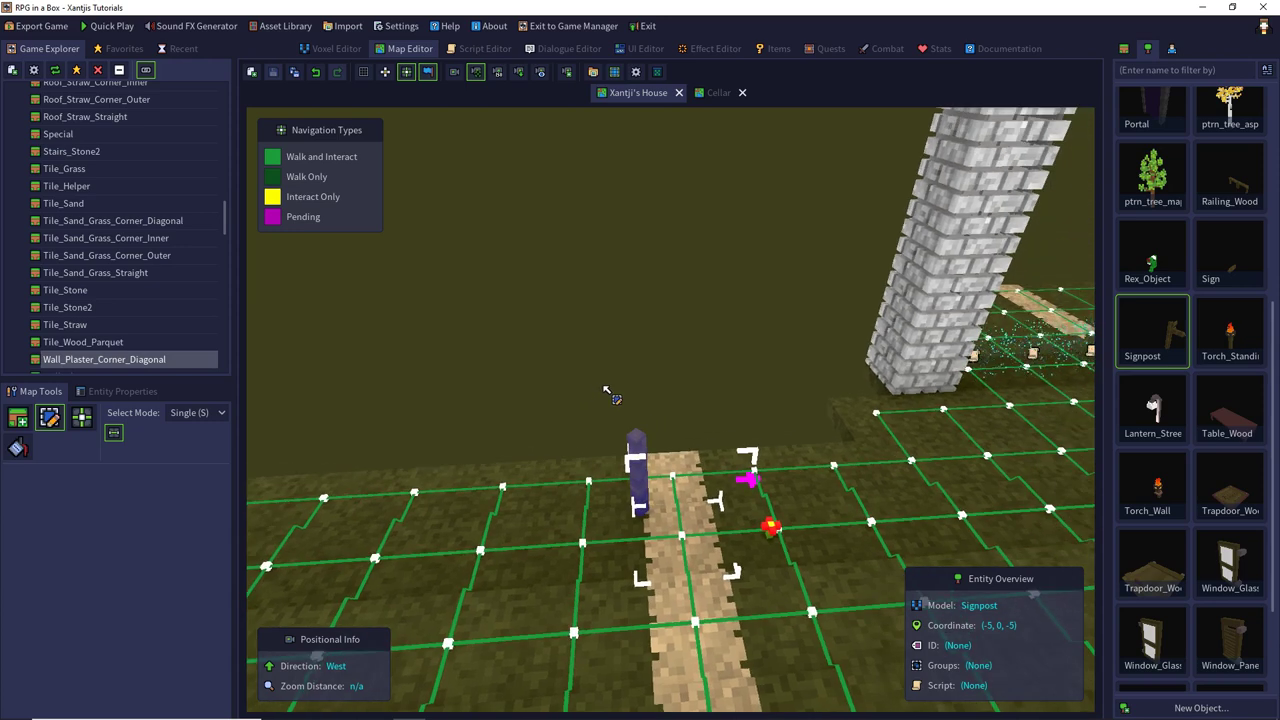
click(119, 391)
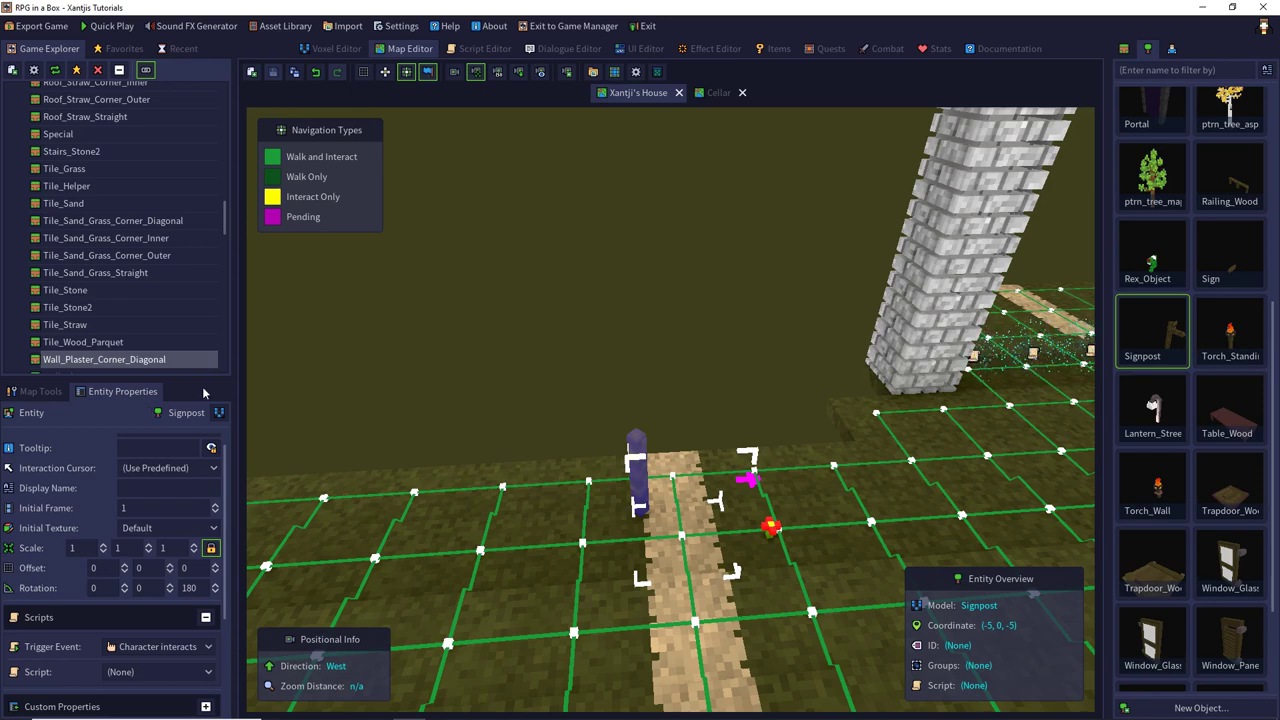
Step: Look up the Display Choices function in the documentation to read its arguments and example
click(446, 26)
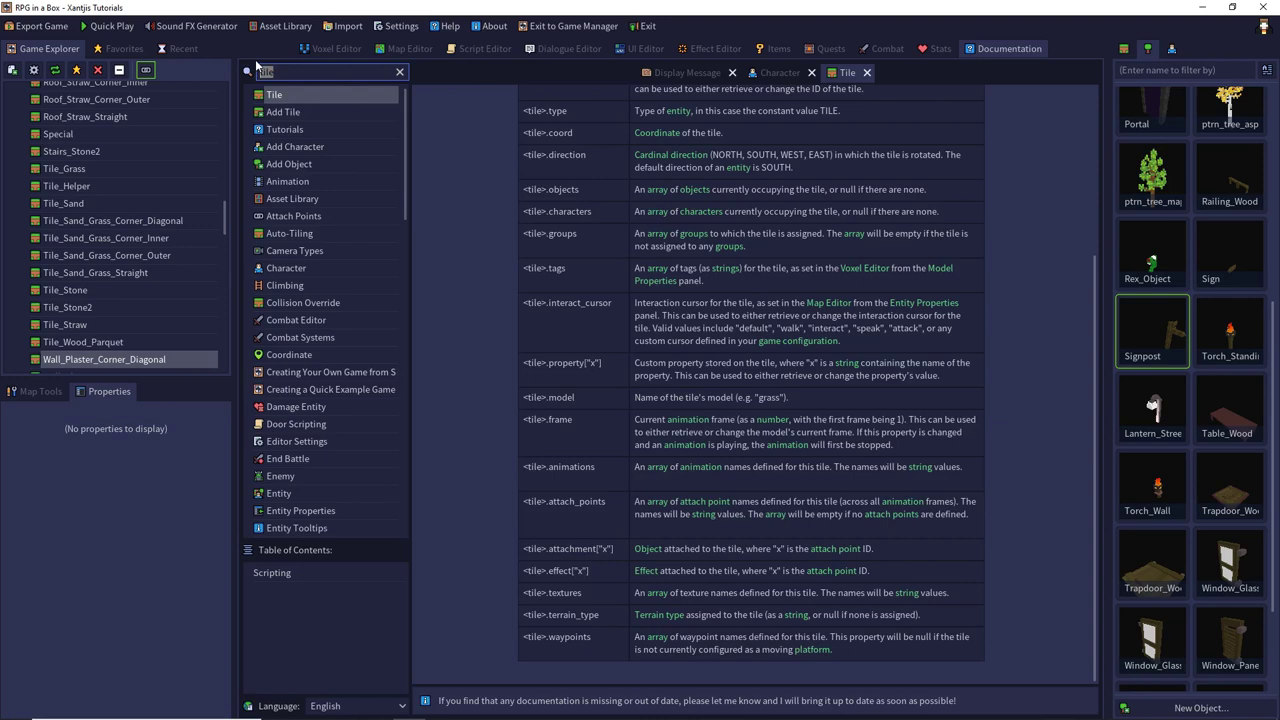
text(dis)
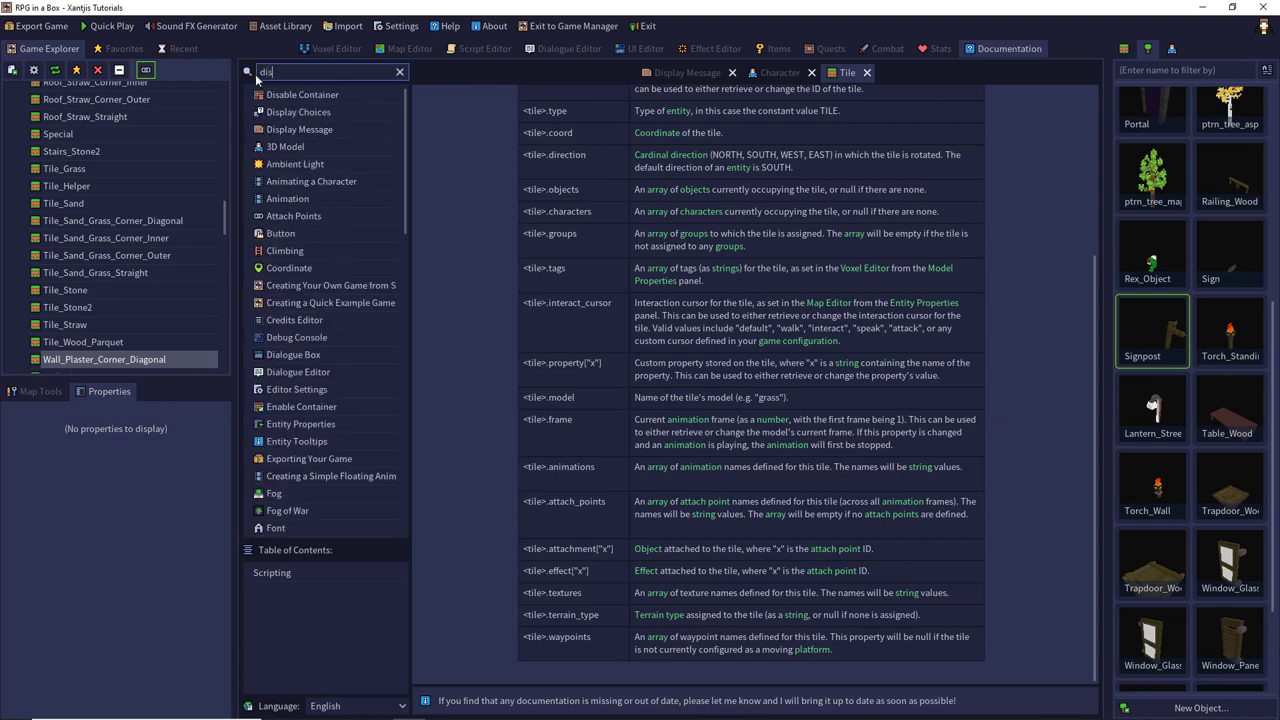
click(298, 112)
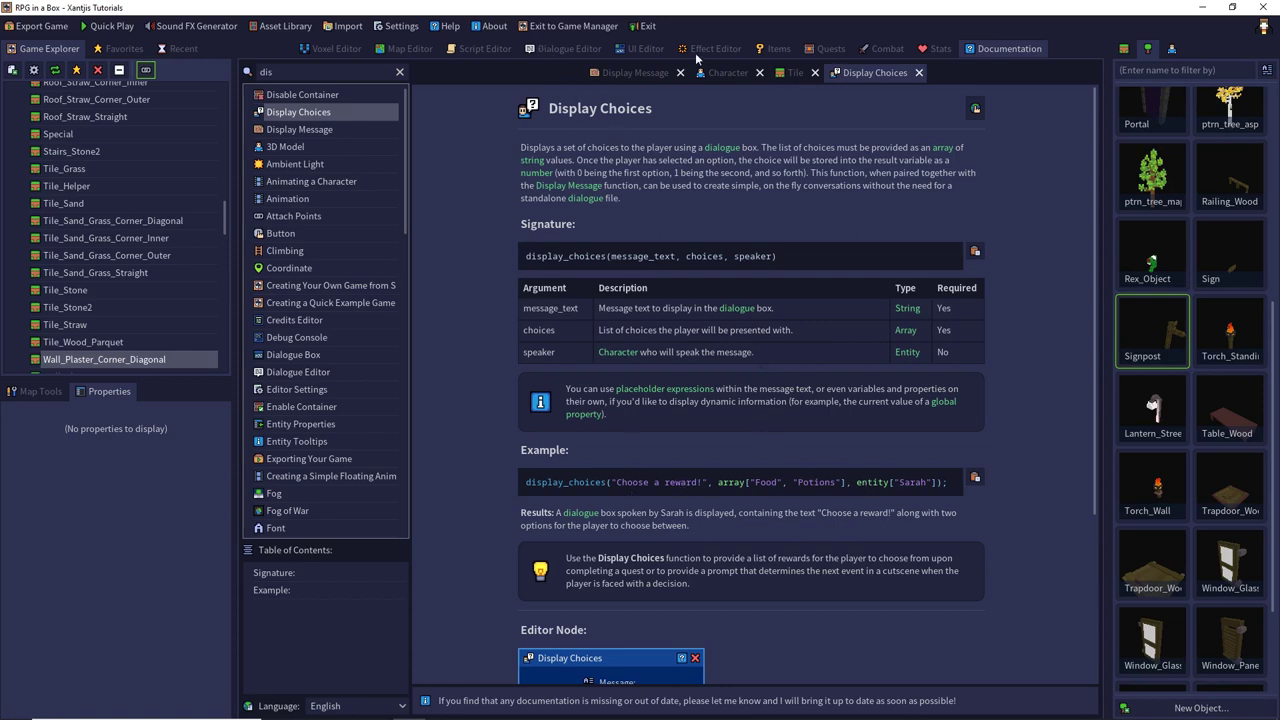
Step: Close the PutPlayerBack script and assign a Quick Script to the Signpost entity in the Xantji's House map
click(483, 50)
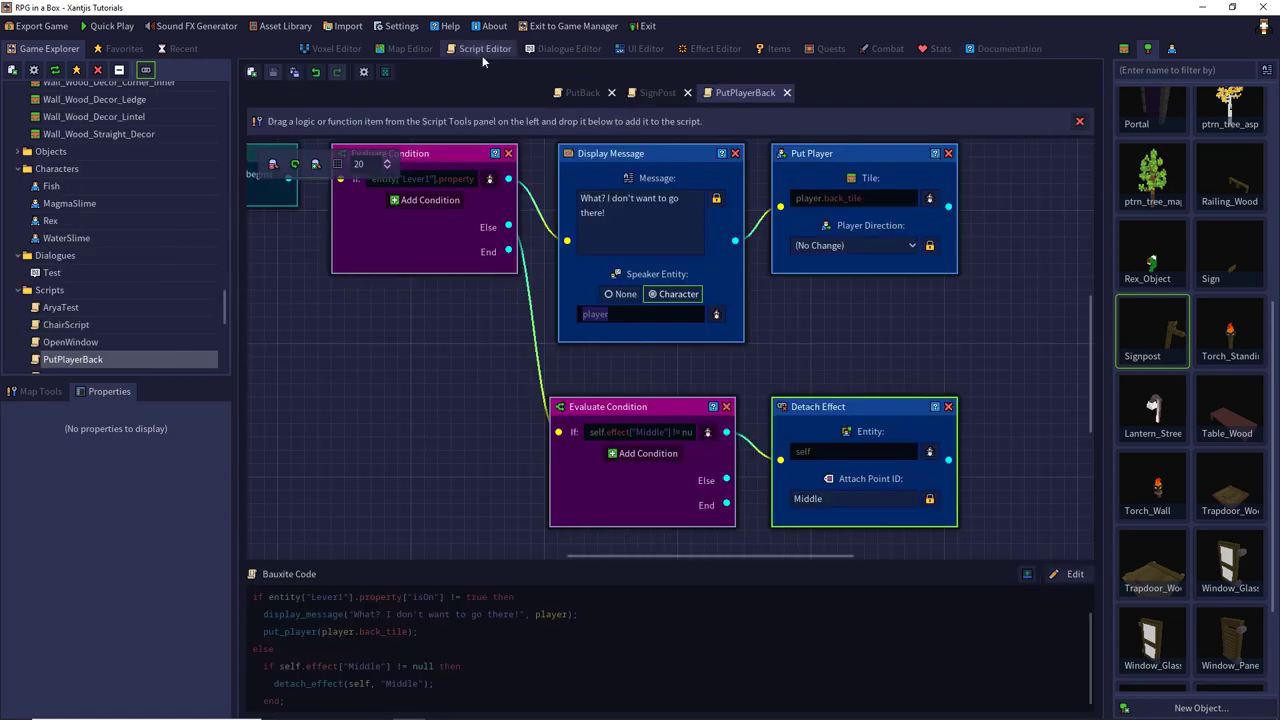
click(787, 92)
click(412, 49)
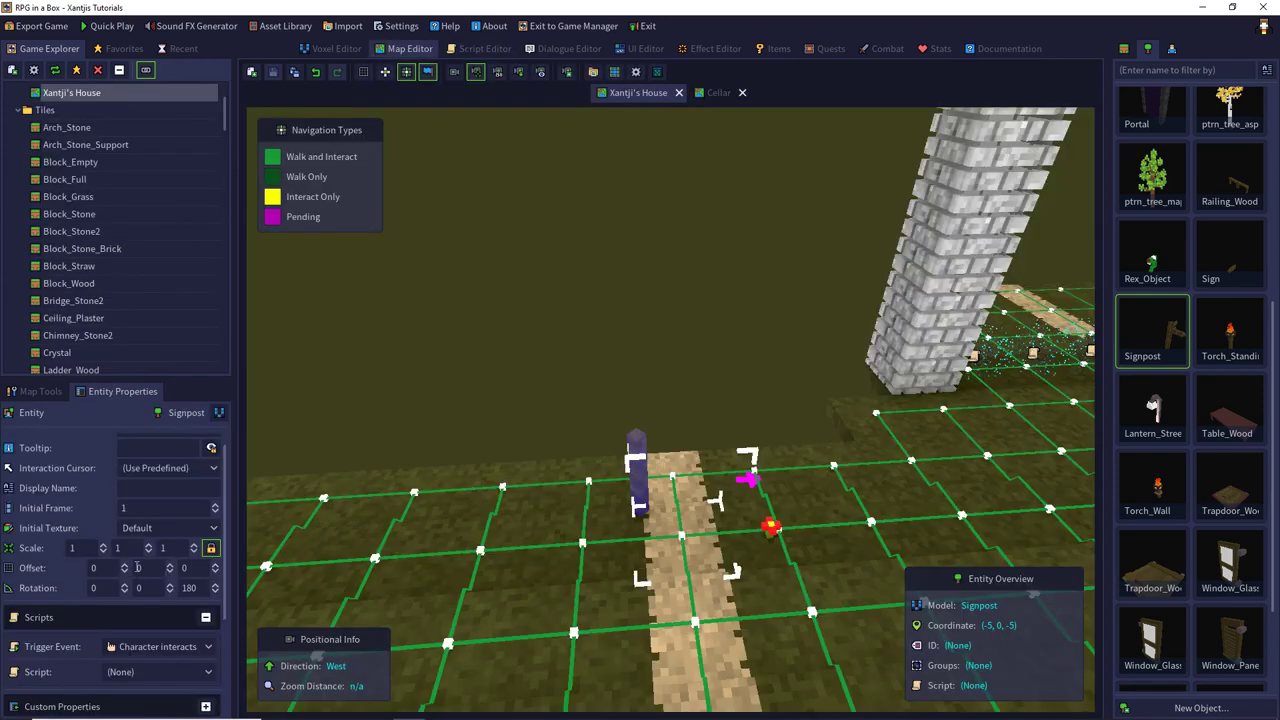
scroll(135, 585, down, 3)
click(165, 603)
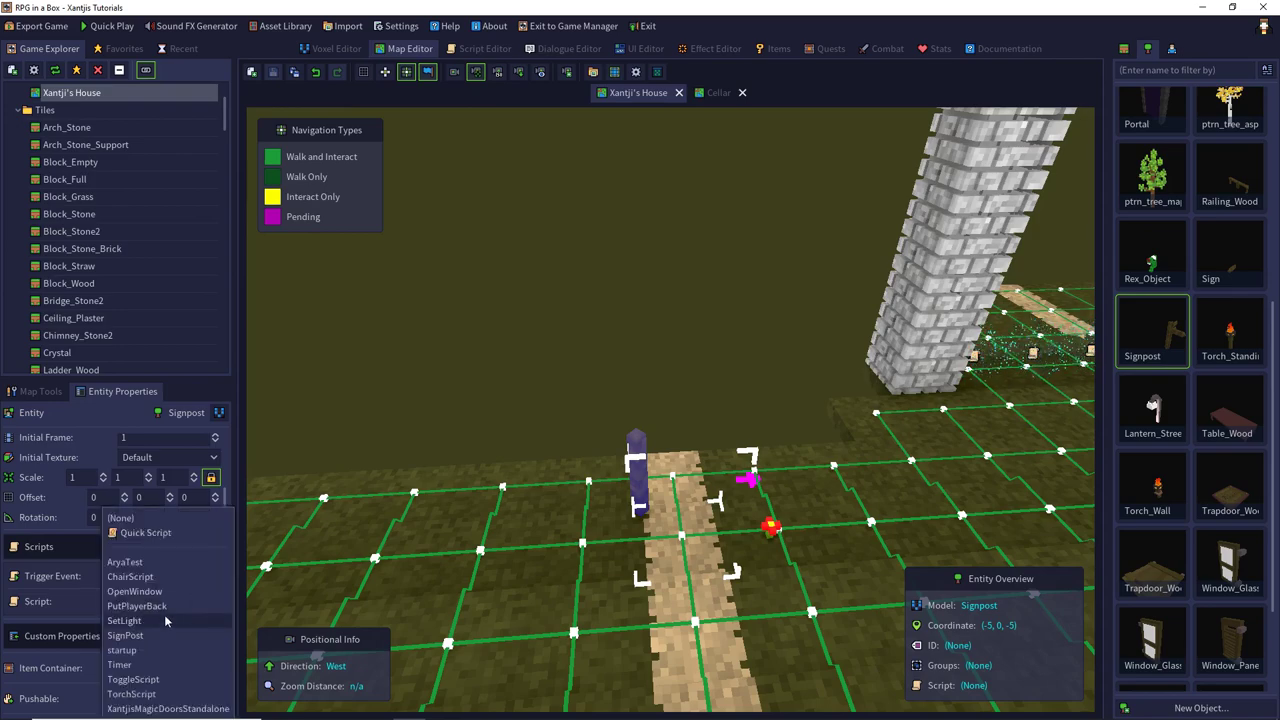
click(150, 532)
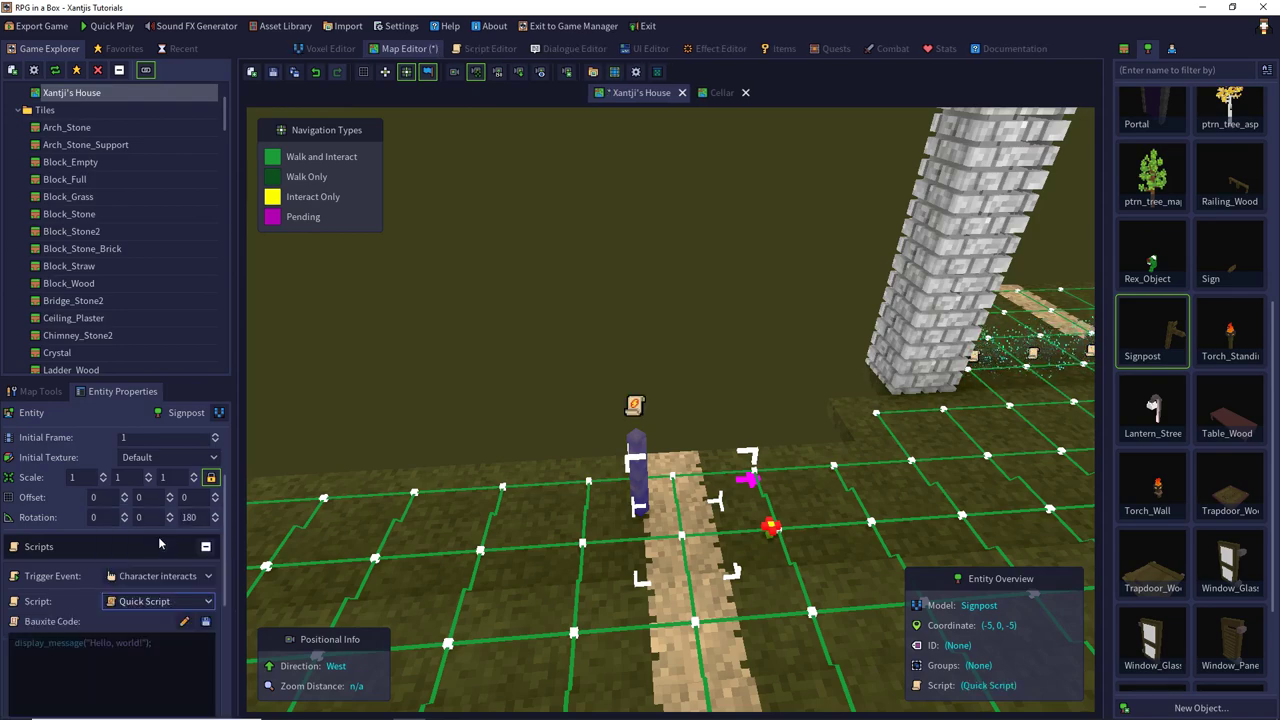
click(206, 621)
text(Si)
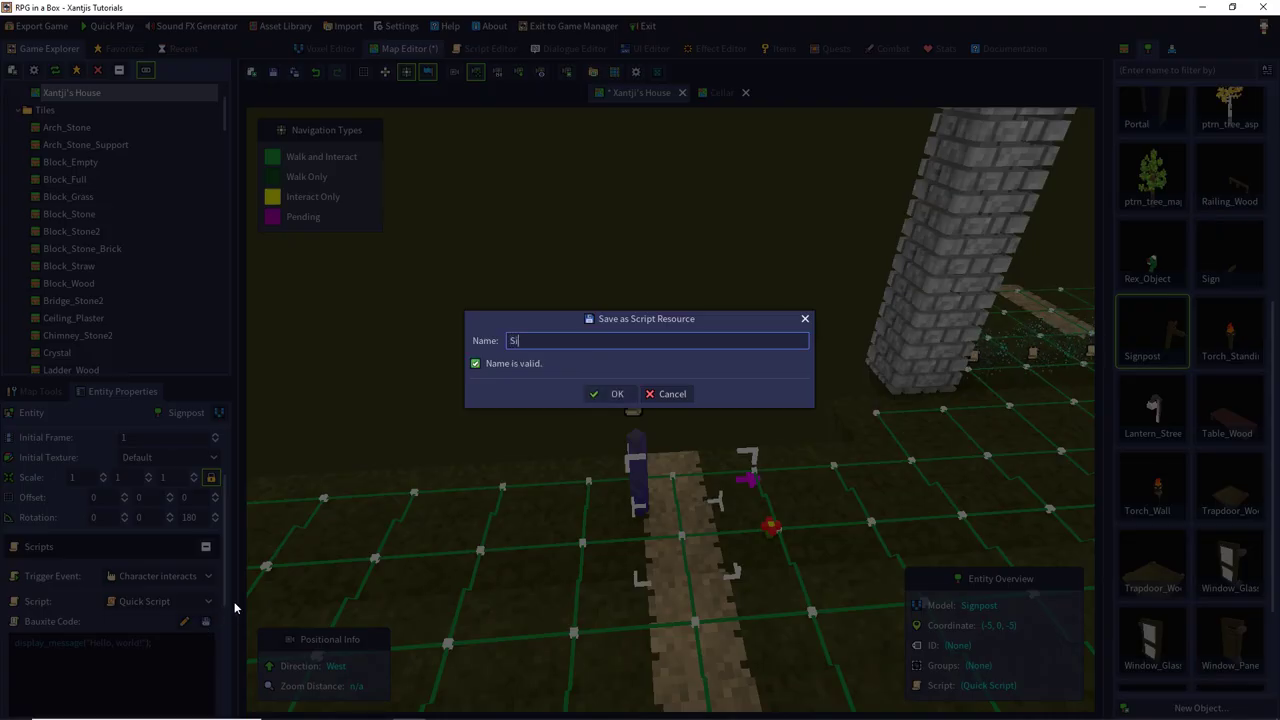
text(gnPost)
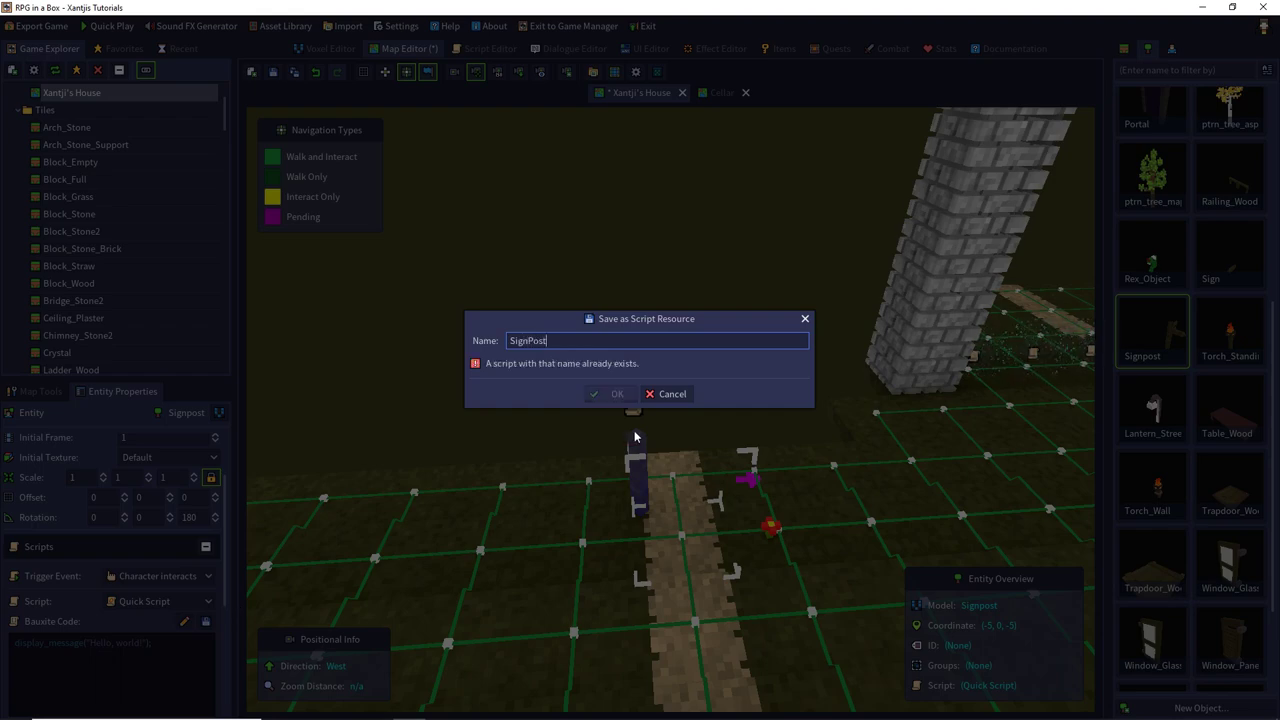
key(Escape)
Step: Delete the existing SignPost script resource from the project's Scripts folder
scroll(147, 202, down, 2)
scroll(116, 170, up, 3)
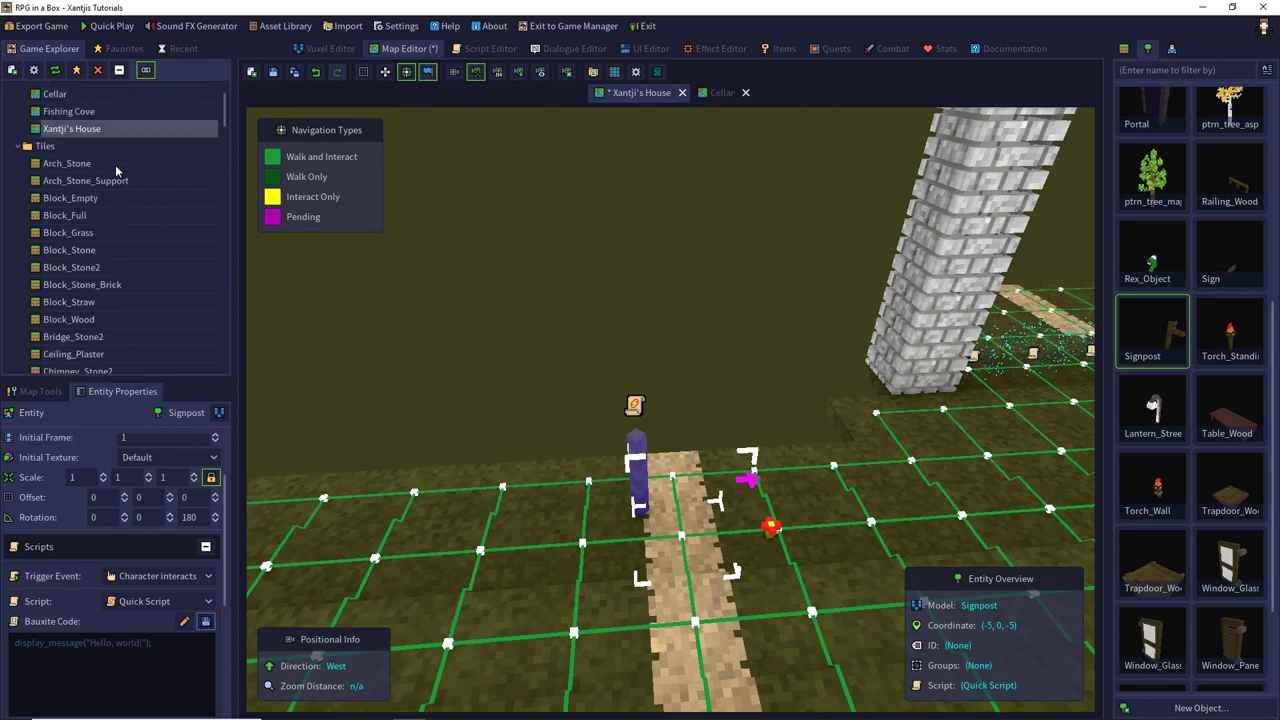
scroll(116, 170, up, 1)
scroll(86, 192, down, 15)
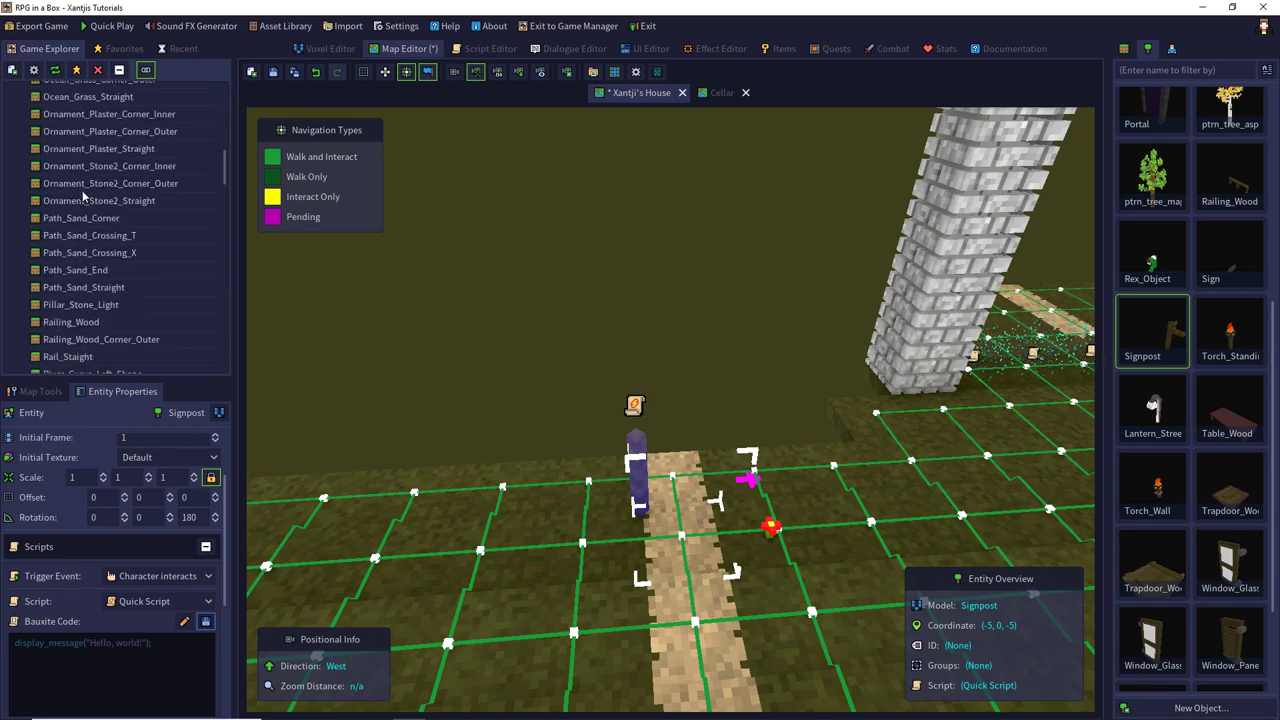
scroll(83, 197, down, 20)
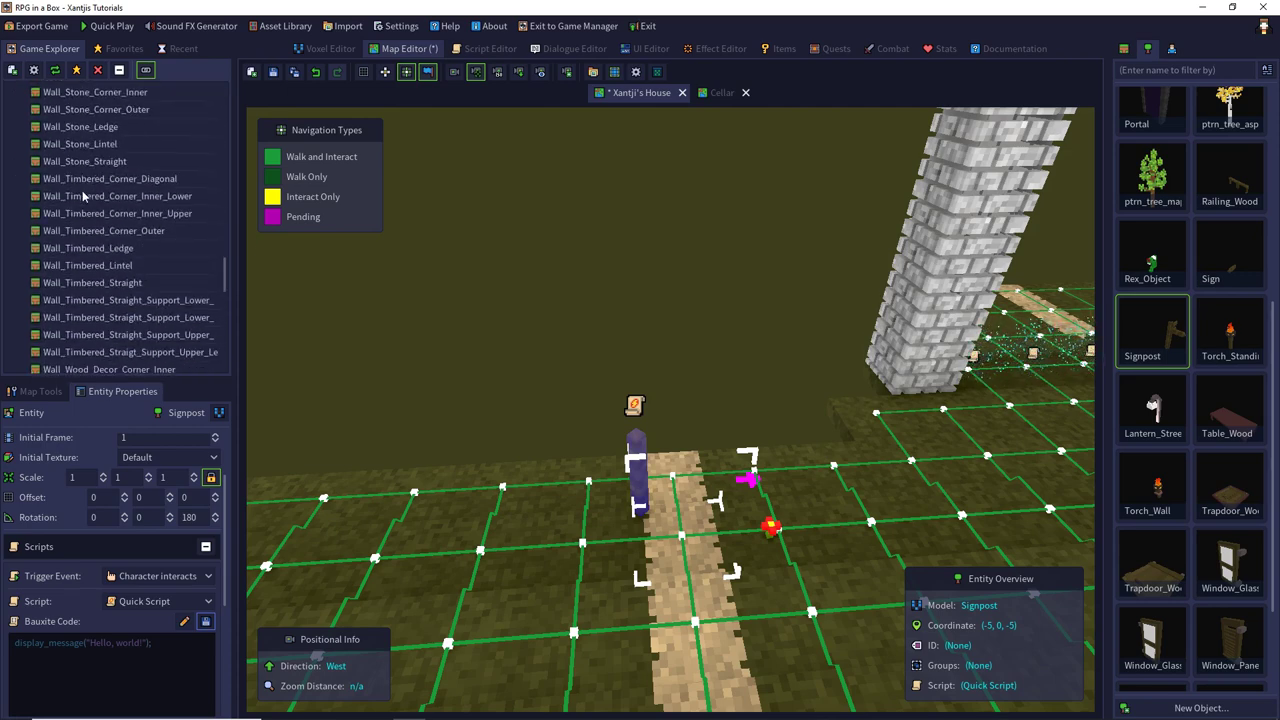
scroll(83, 197, down, 10)
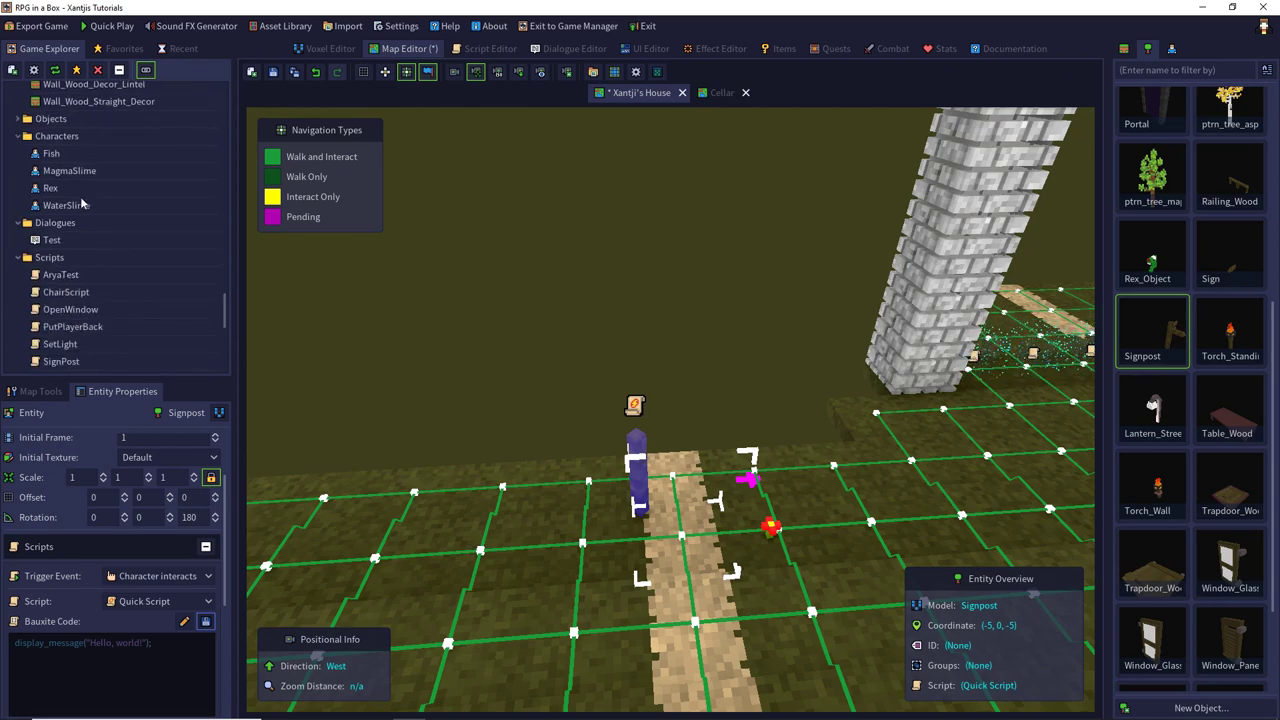
scroll(82, 204, down, 2)
scroll(82, 204, down, 2)
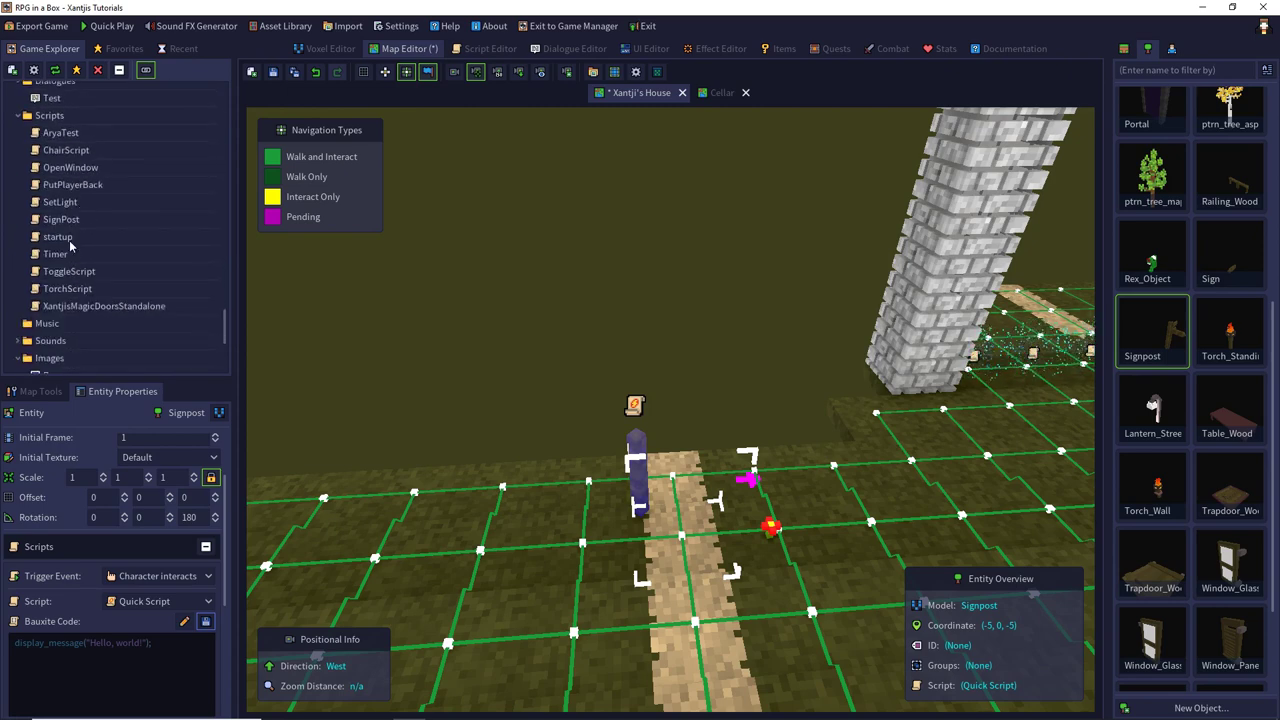
right_click(58, 222)
click(120, 322)
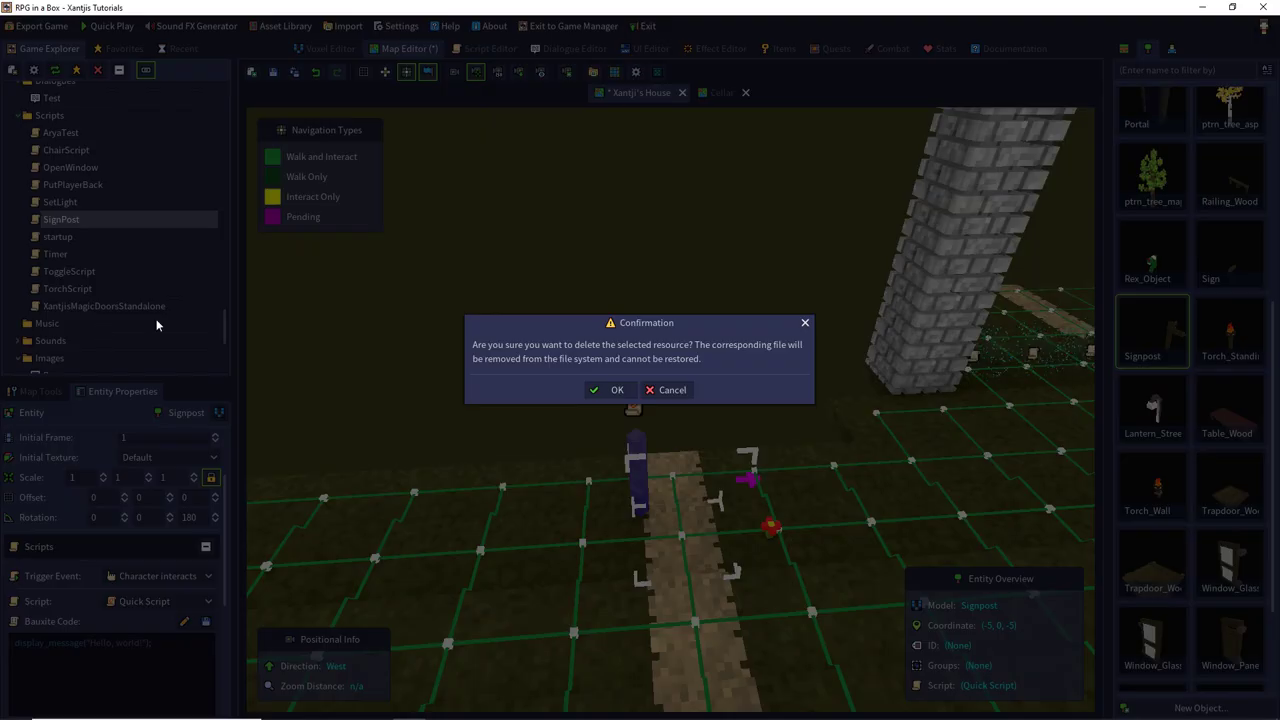
click(597, 392)
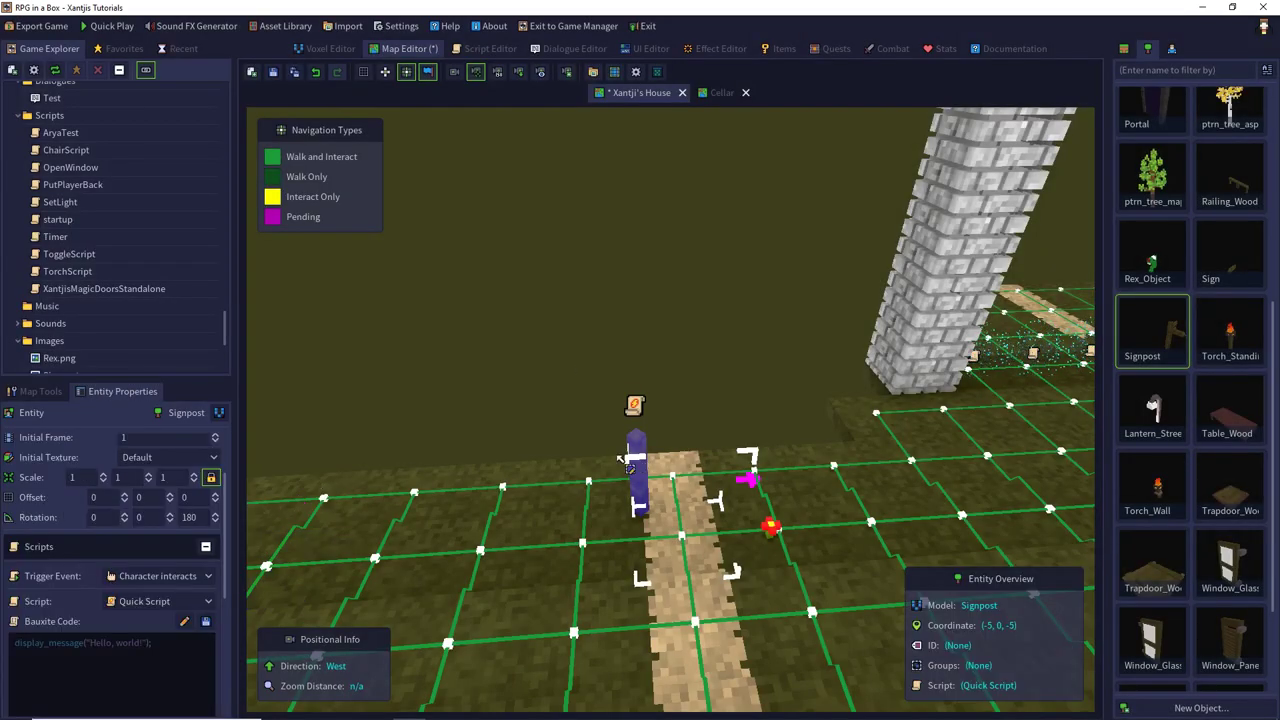
Step: Save the Signpost entity's quick script as a script resource named SignPost
click(205, 621)
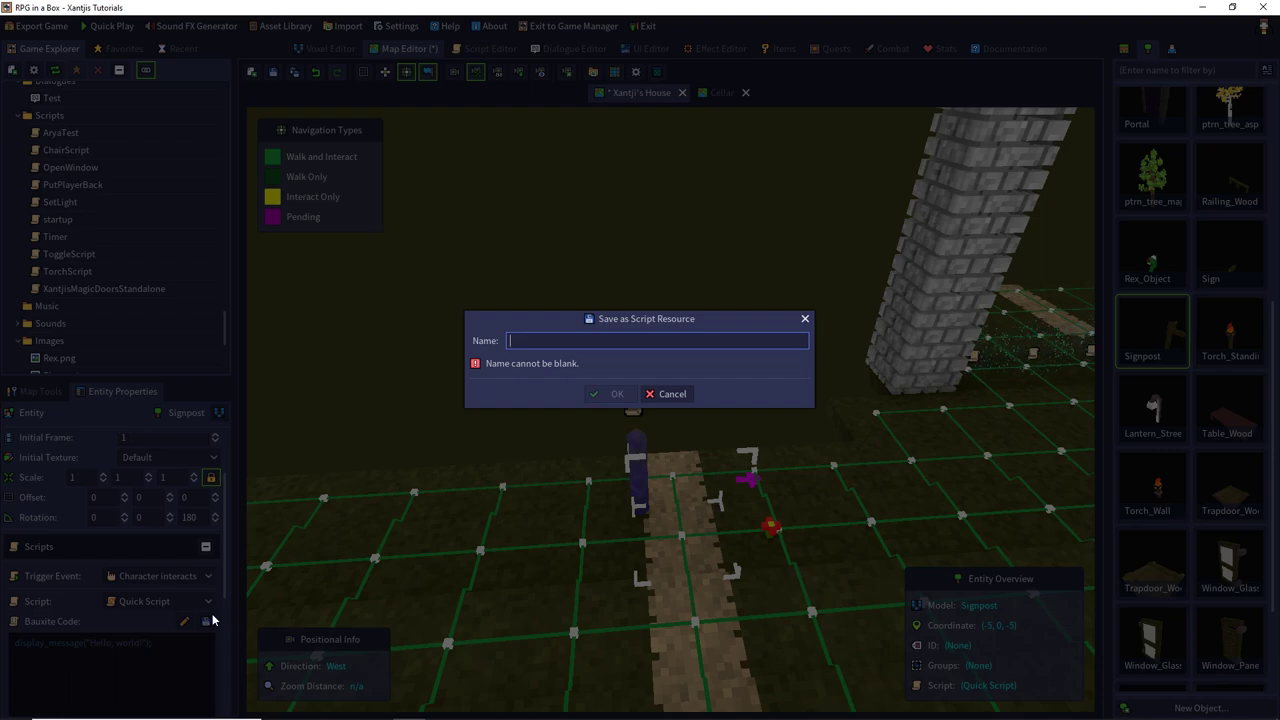
text(Sigh)
text(P)
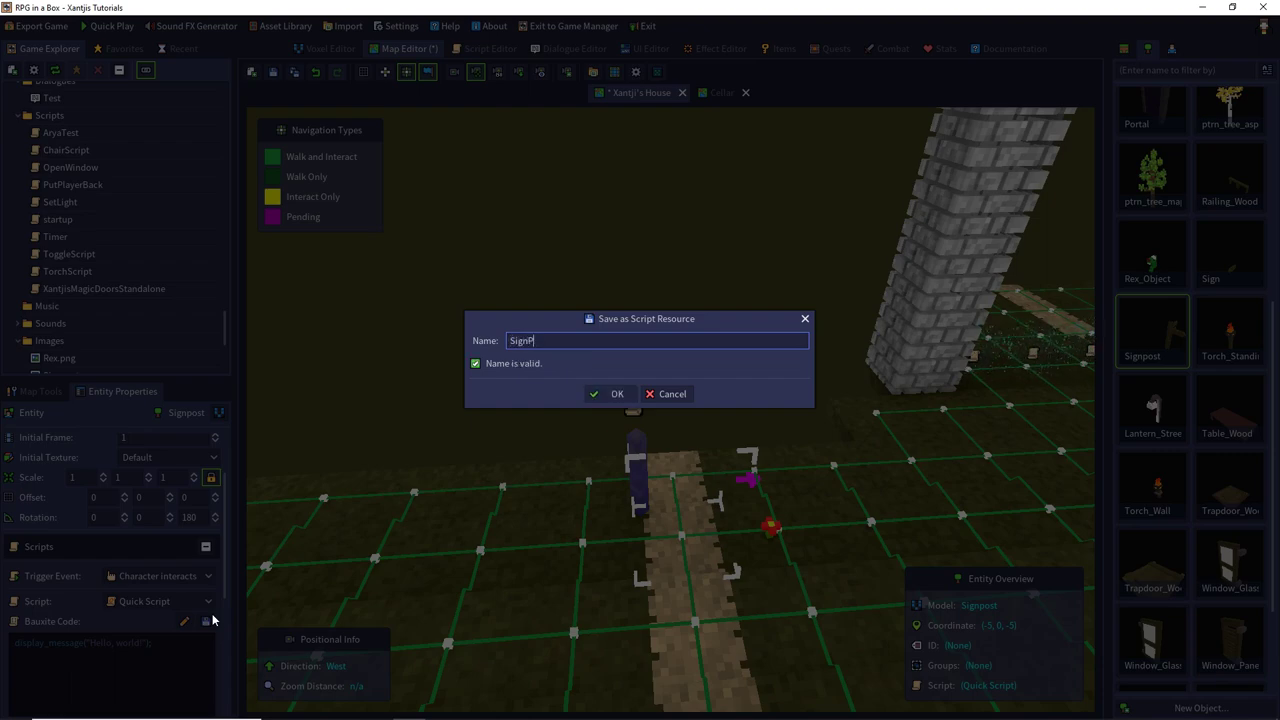
text(ost)
key(Return)
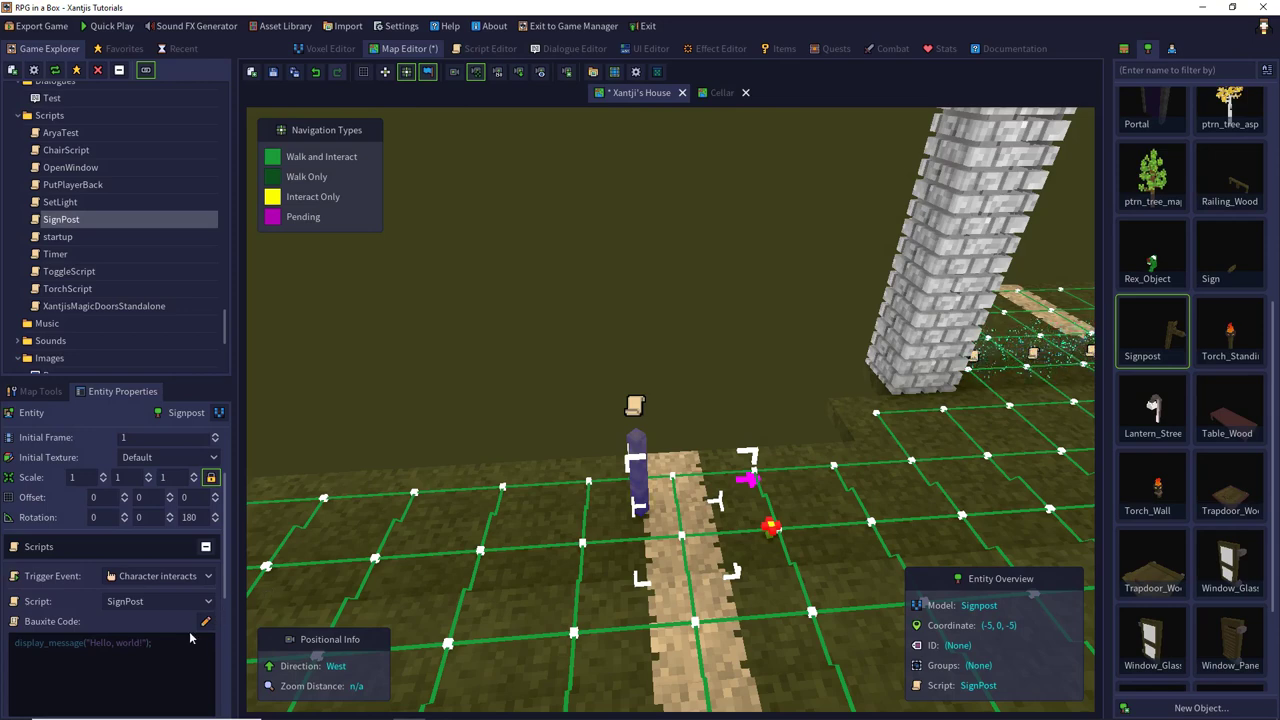
Step: Close the outdated SignPost script and the PutBack script, and reopen the newly saved SignPost script for editing
click(205, 622)
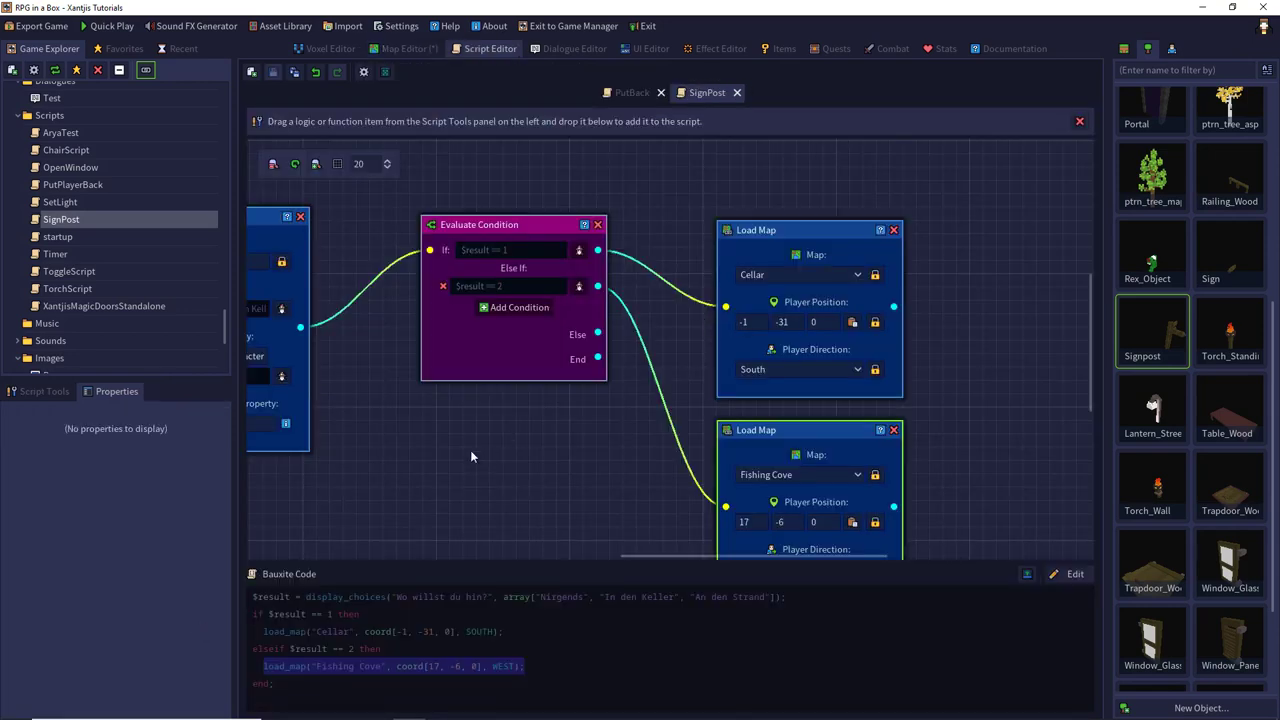
scroll(665, 192, down, 3)
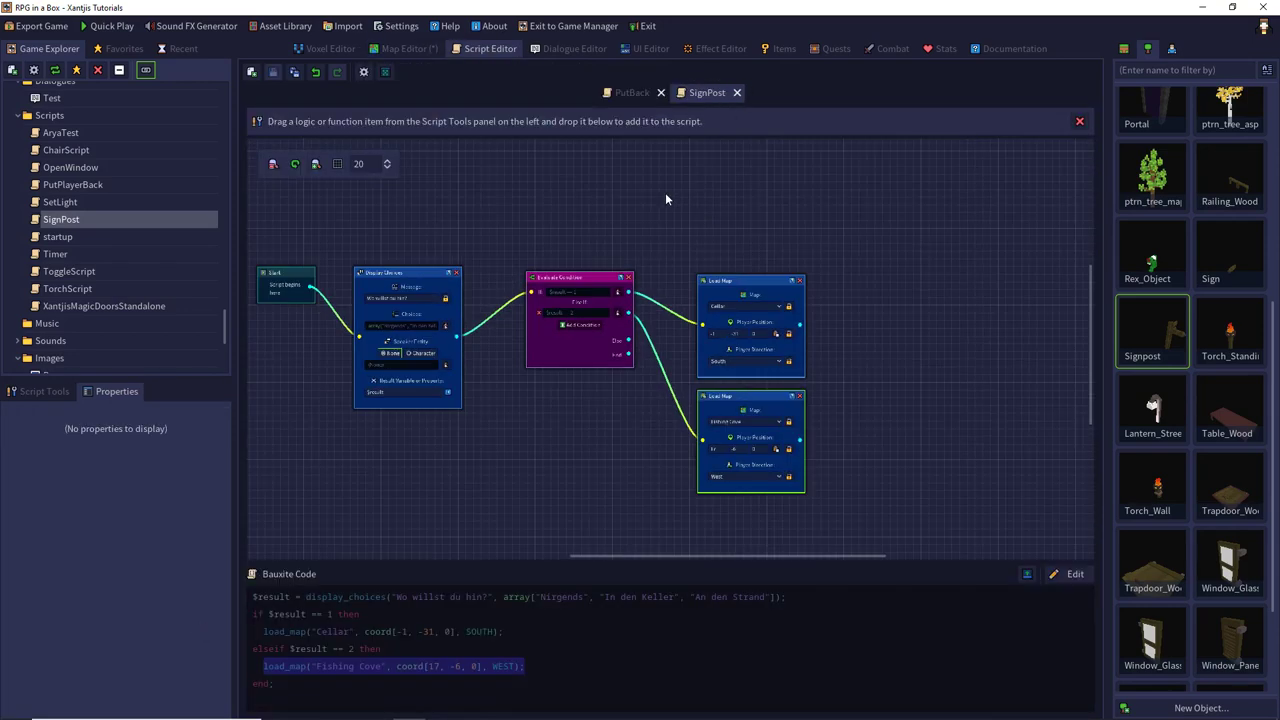
scroll(662, 196, up, 1)
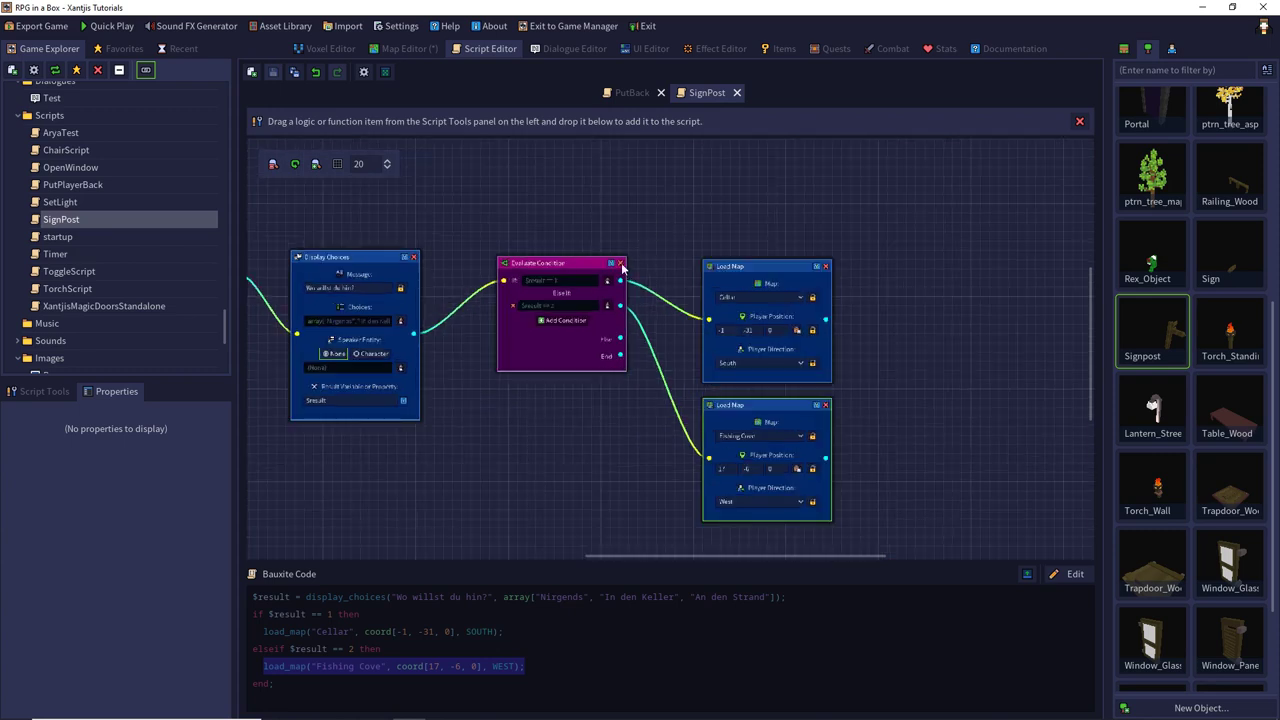
click(739, 92)
click(700, 93)
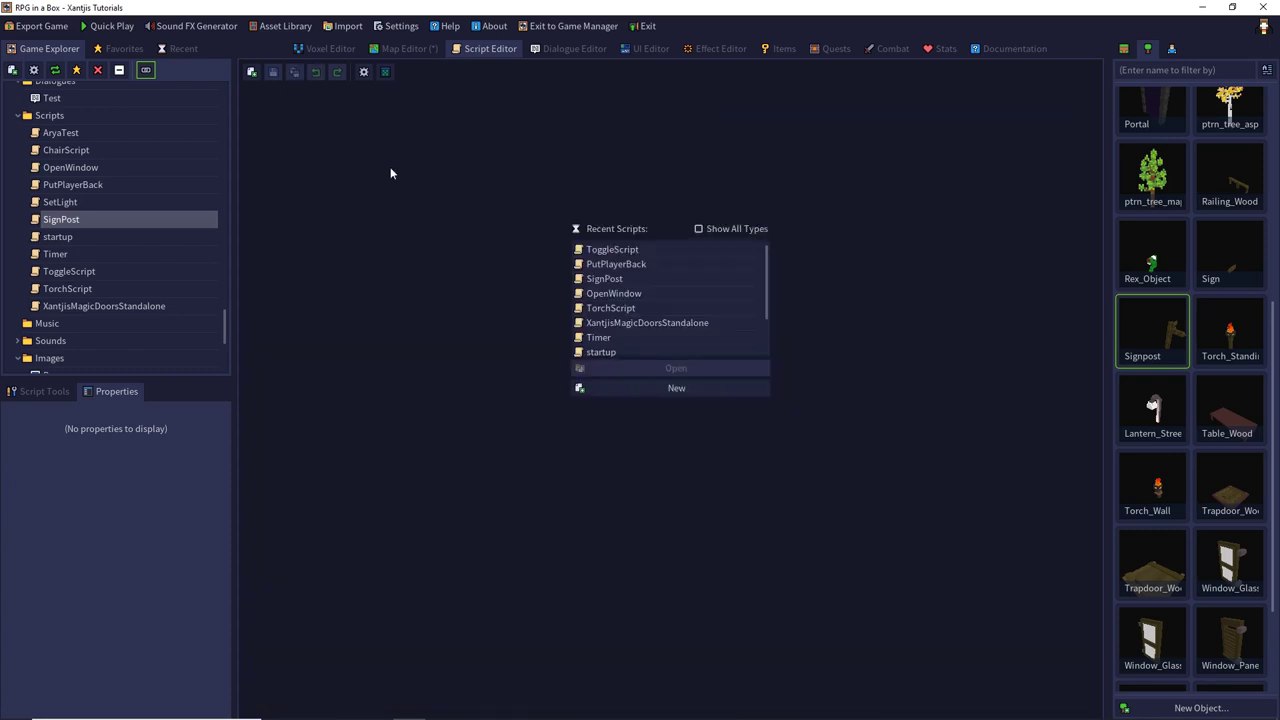
double_click(131, 219)
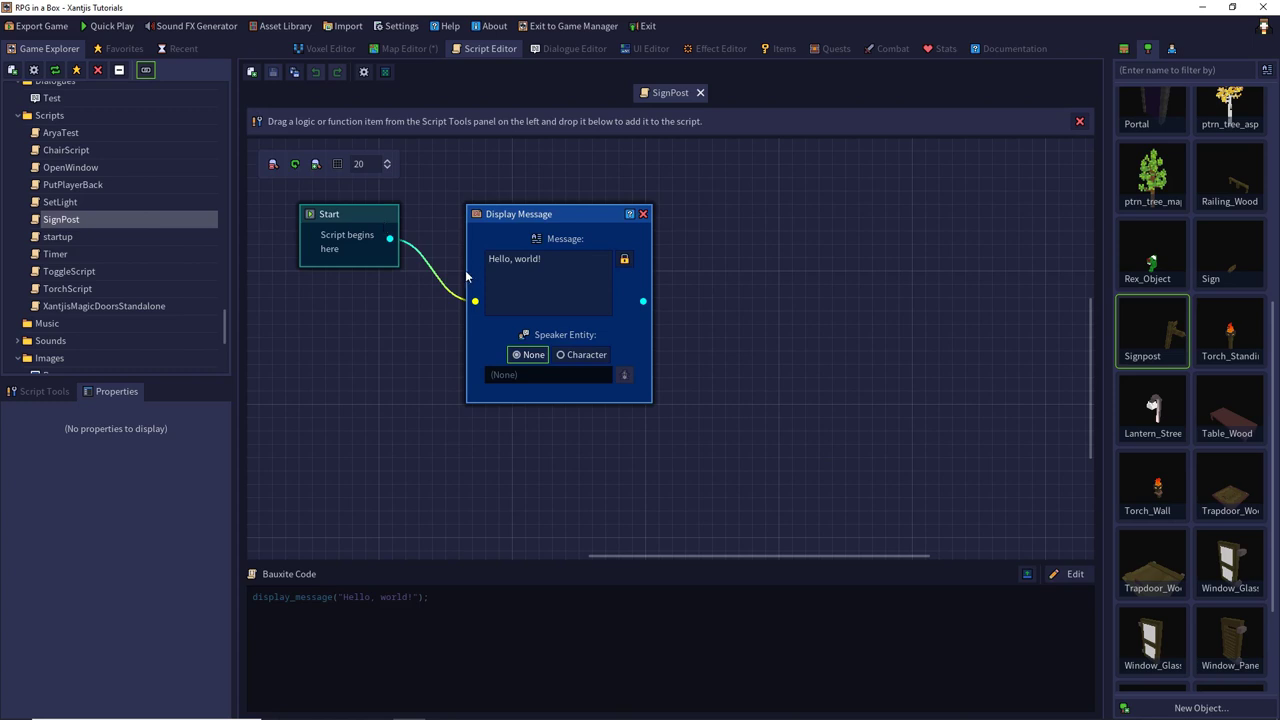
Step: Replace the SignPost script's Display Message node with a Display Choices node following the Start node
click(644, 215)
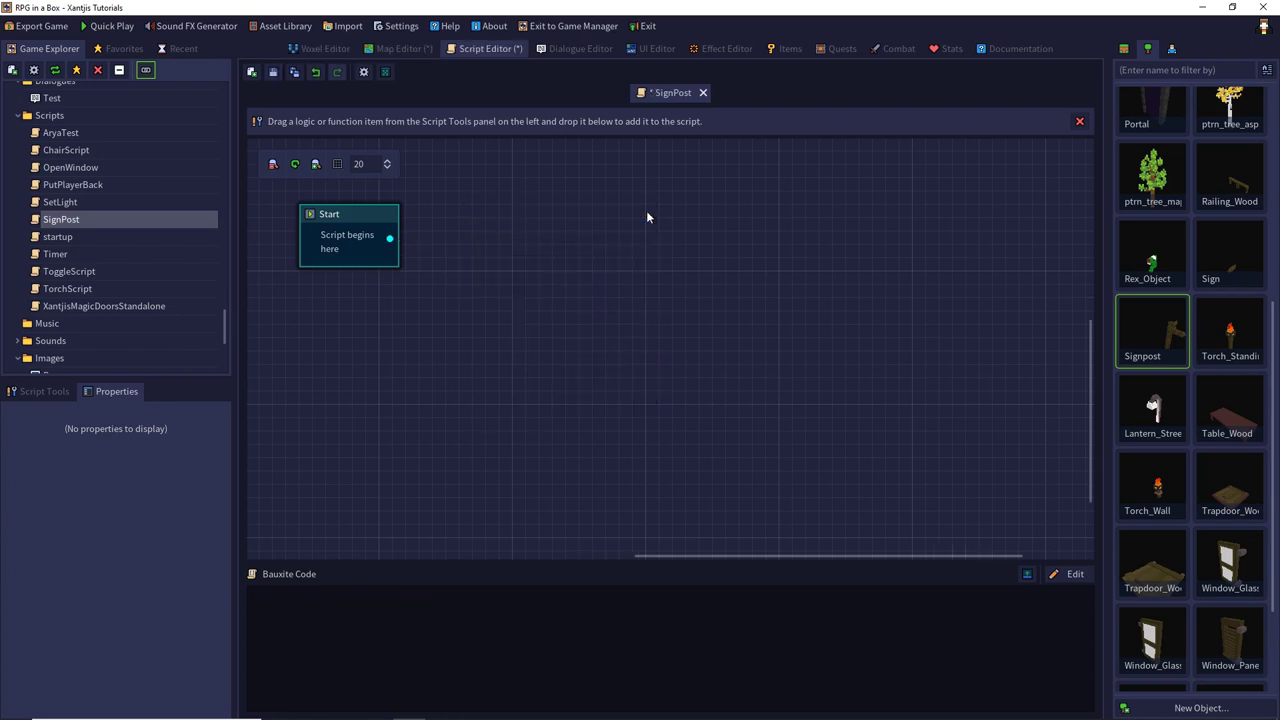
click(55, 392)
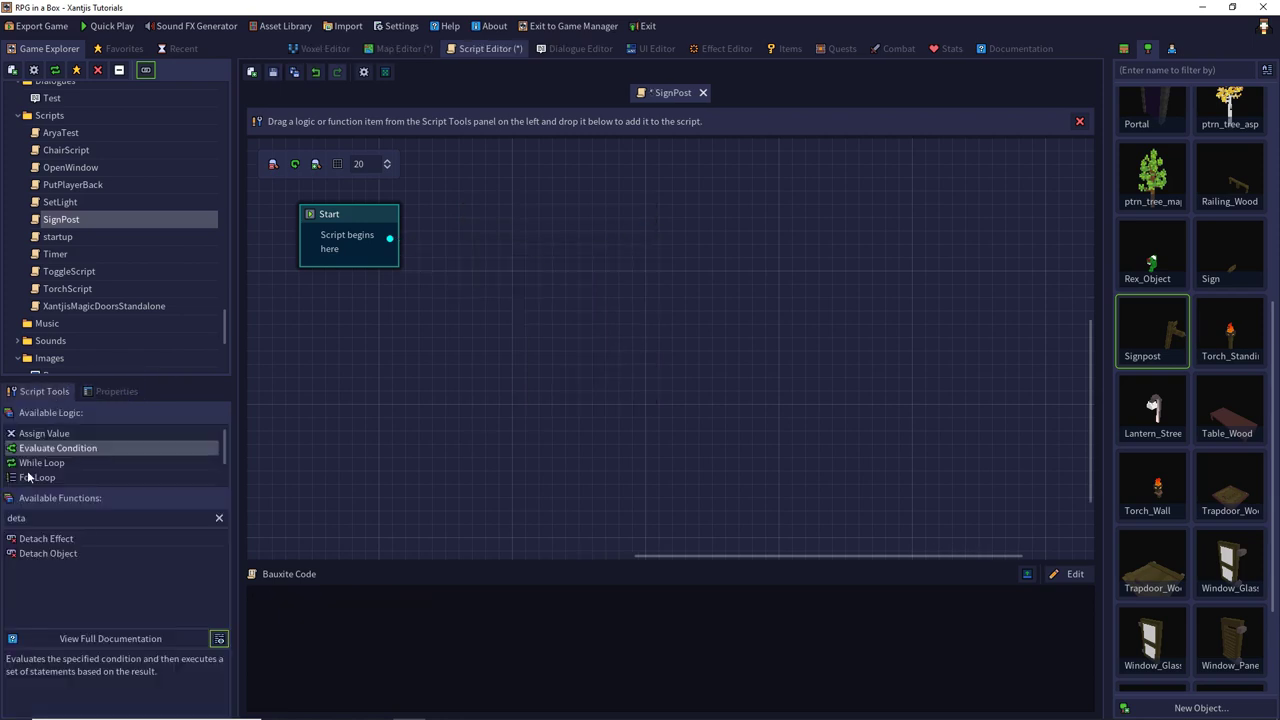
click(200, 517)
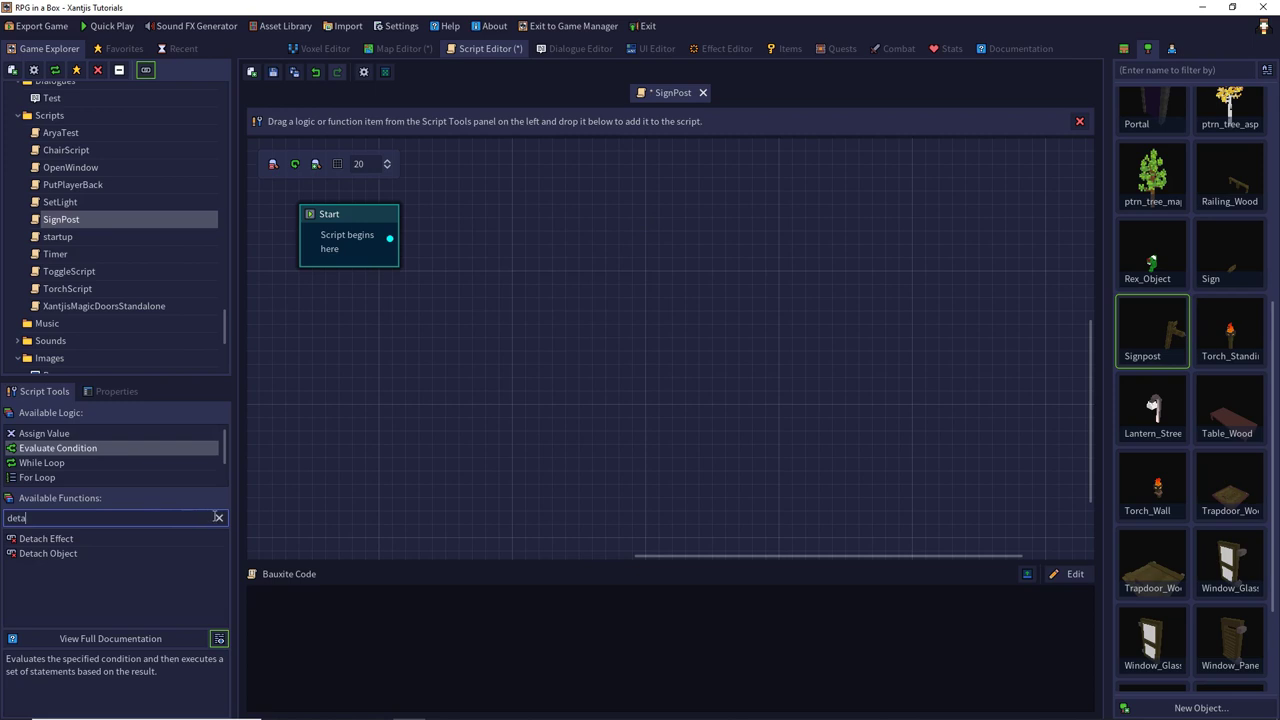
click(218, 517)
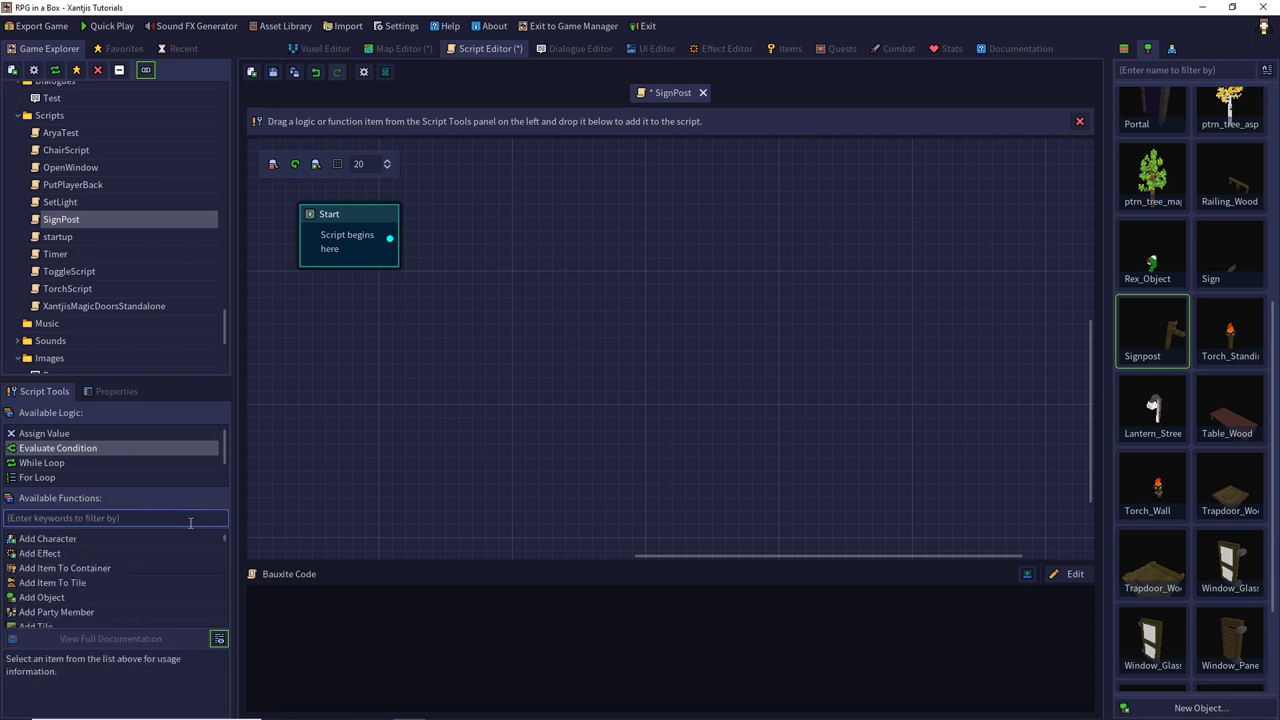
text(dis)
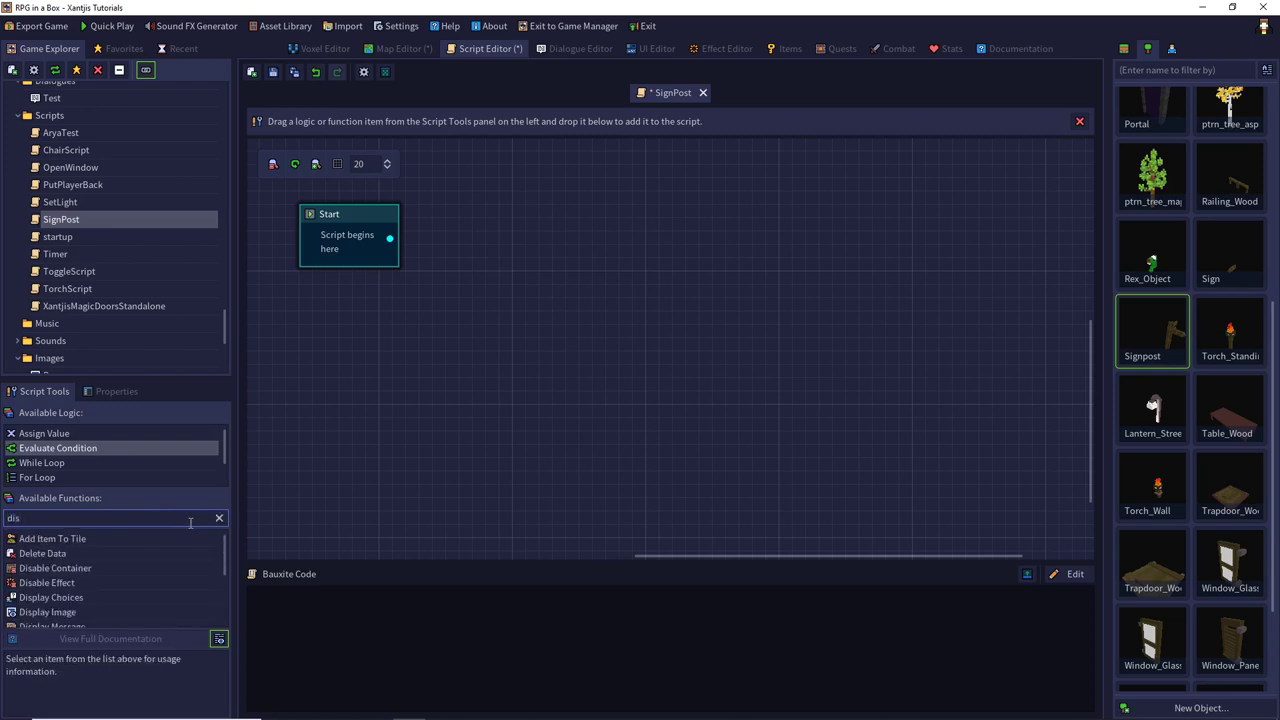
drag(67, 600, 501, 225)
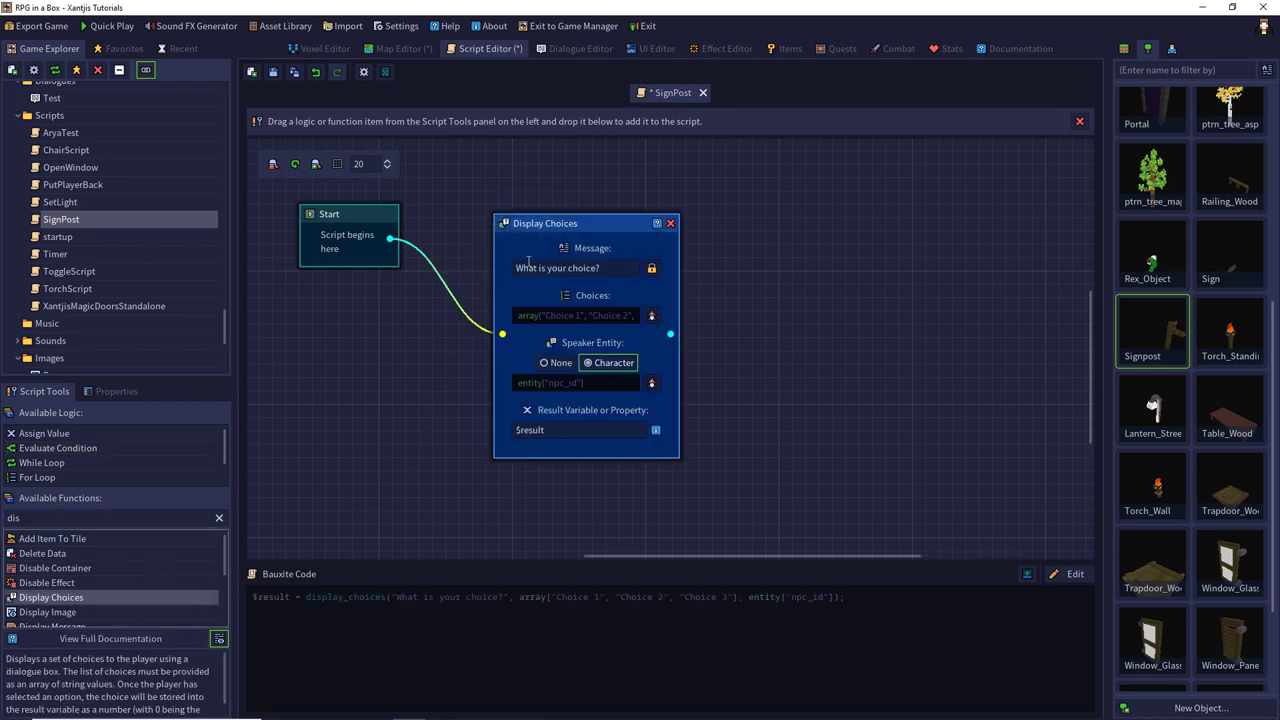
Step: Set the Display Choices node's message to "Where should I go?"
drag(594, 267, 514, 268)
key(ctrl+Right)
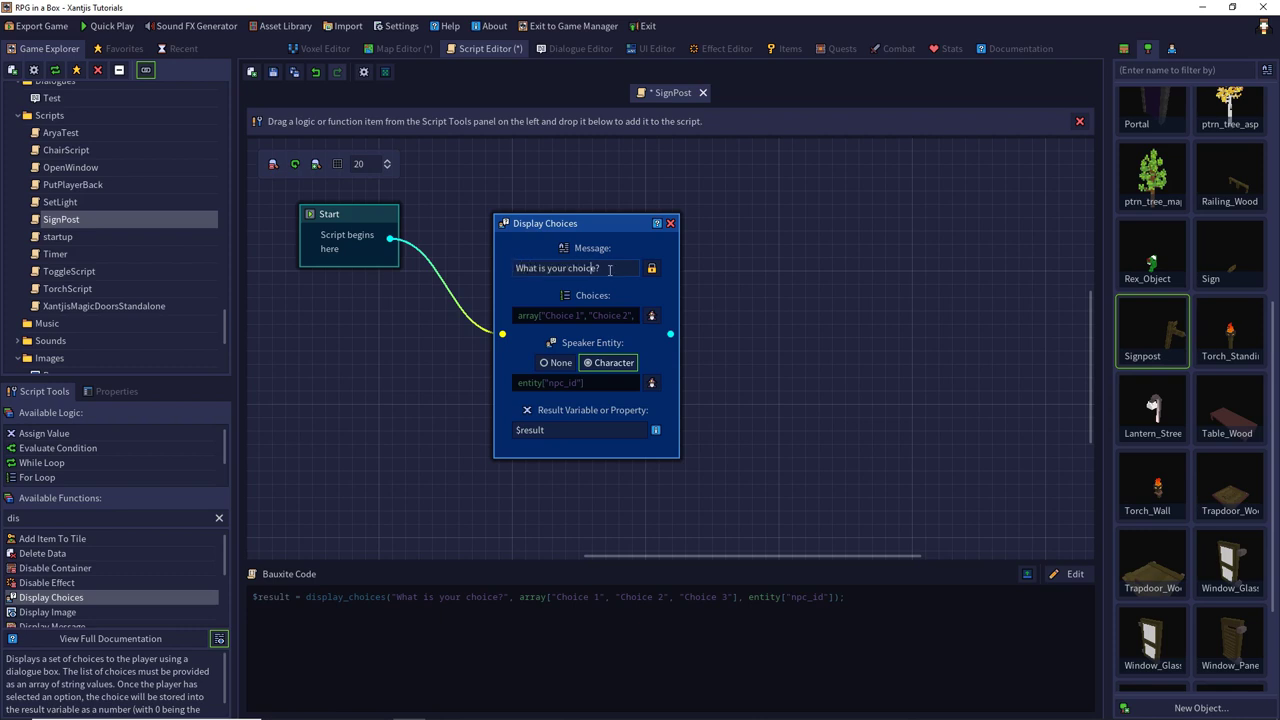
key(ctrl+a)
text(Where)
text( sh)
key(BackSpace)
text(should)
text(?)
Step: Set the first choice in the Display Choices node's array to "Stay here."
click(553, 316)
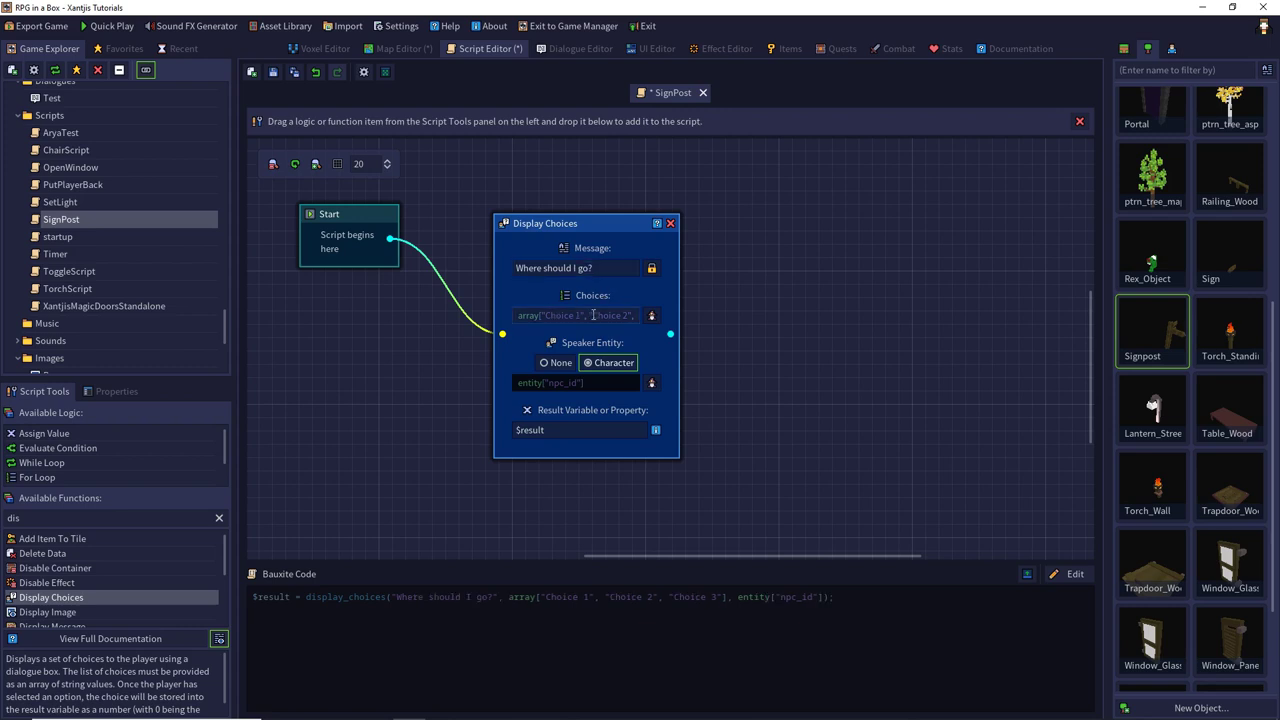
click(651, 315)
click(686, 357)
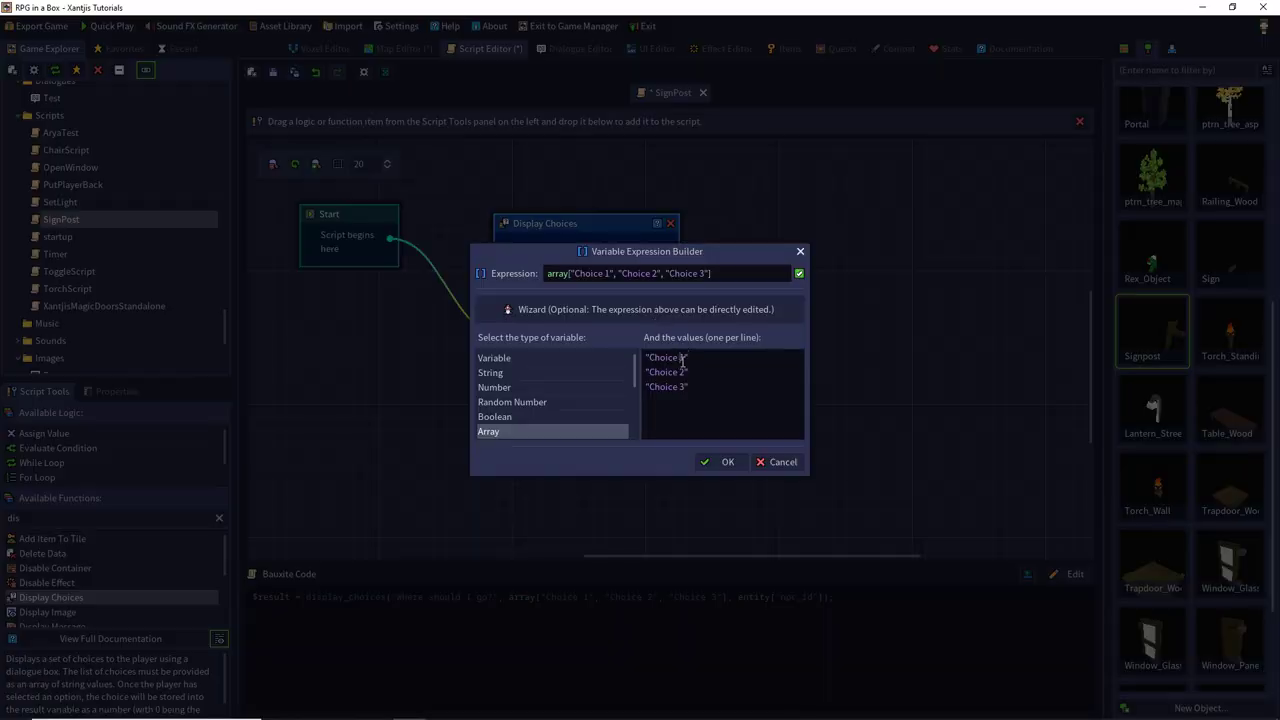
key(shift+Left)
key(shift+Left)
key(shift+Left)
key(shift+Left)
key(shift+Left)
key(shift+Left)
key(shift+Left)
key(shift+Left)
text(Stay )
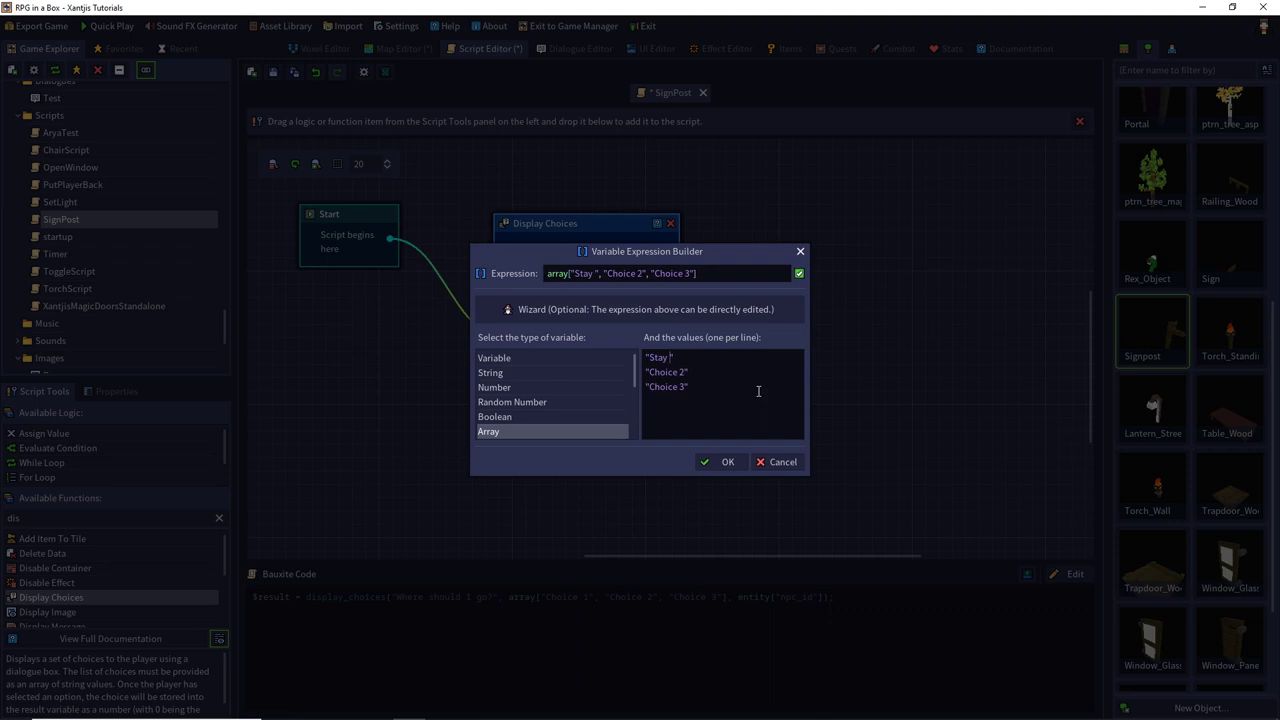
text(here.)
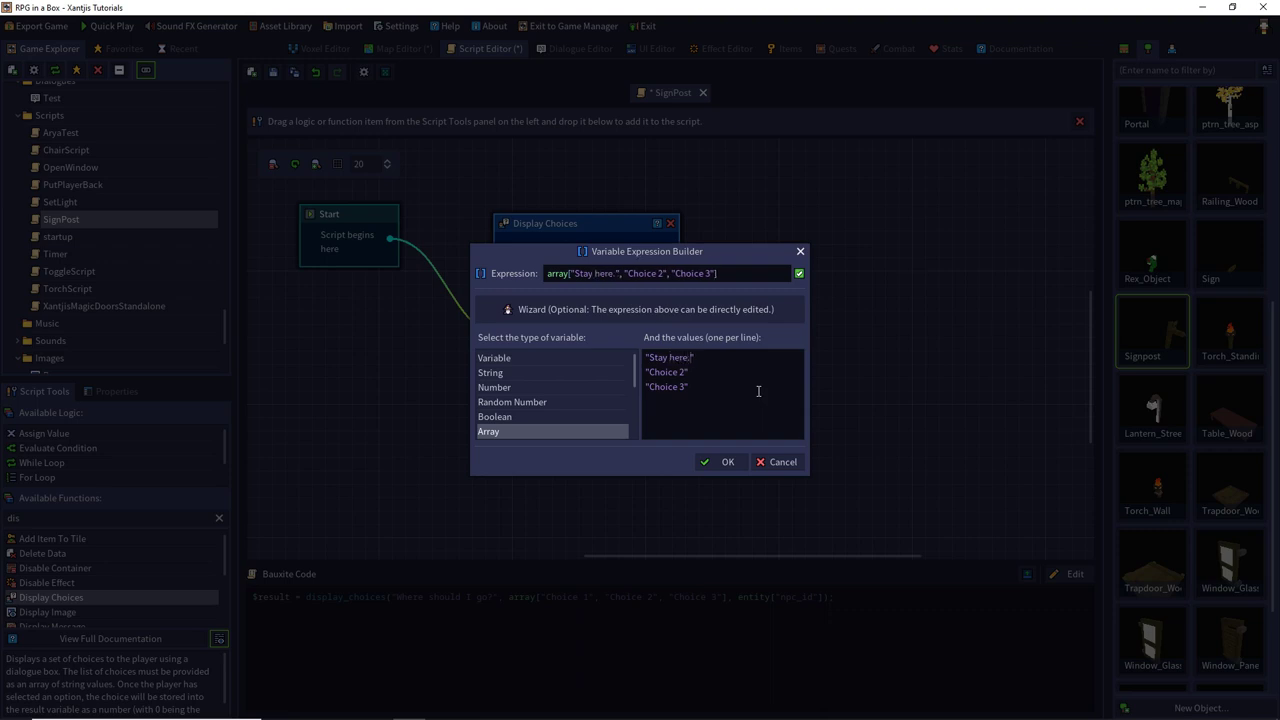
Step: Replace the second choice in the array with "To the cellar"
key(shift+Left)
key(shift+Left)
key(shift+Left)
key(shift+Left)
key(shift+Left)
key(shift+Left)
key(shift+Left)
key(shift+Left)
text(To the Ce)
key(BackSpace)
key(BackSpace)
text(cellat)
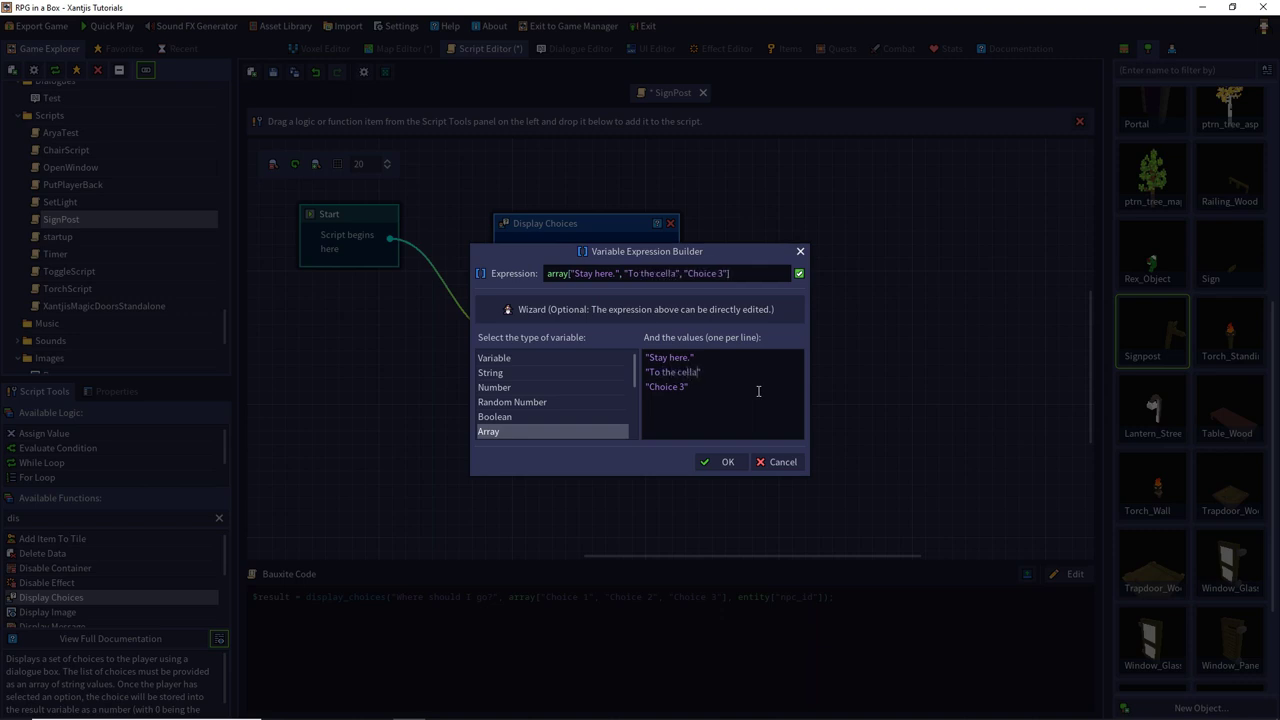
key(BackSpace)
text(r)
Step: Replace the third choice in the array with "To the beach"
key(Down)
key(shift+Left)
key(shift+Left)
key(shift+Left)
key(shift+Left)
key(shift+Left)
key(shift+Left)
key(shift+Left)
key(shift+Left)
text(To the beach)
Step: Remove the period from the "Stay here" choice and set the Display Choices node's speaker entity to None
key(BackSpace)
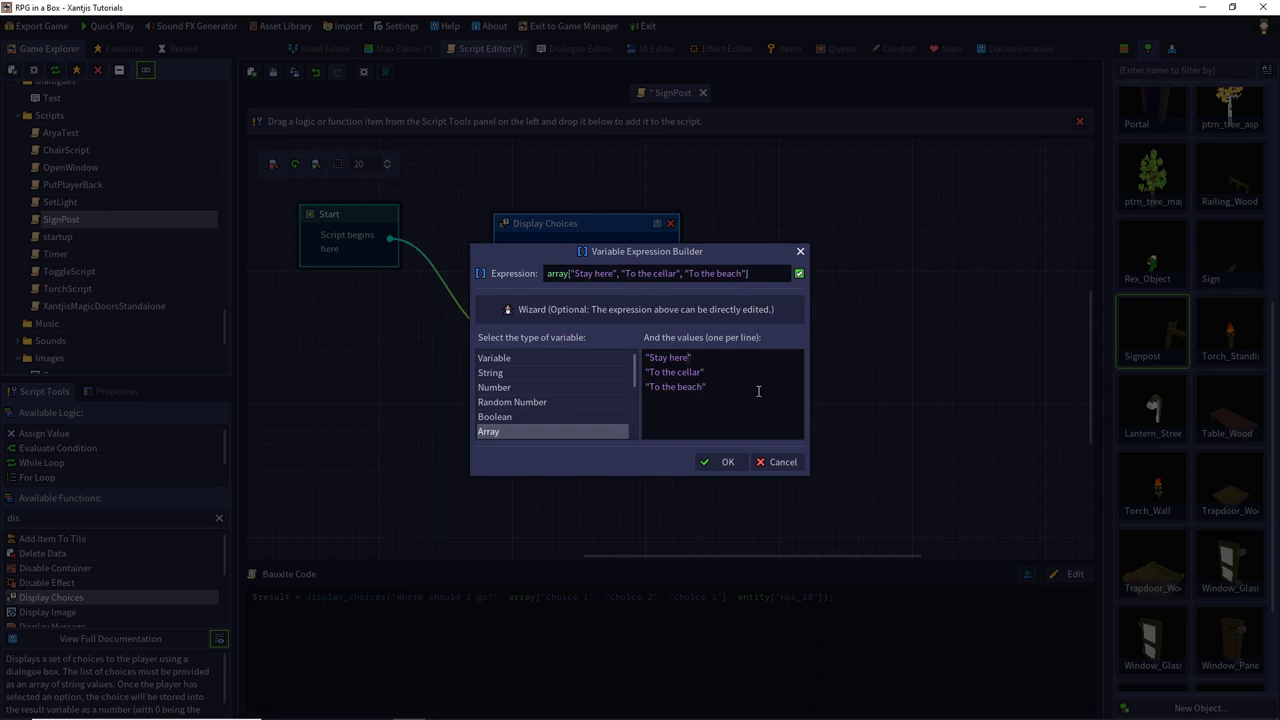
click(726, 461)
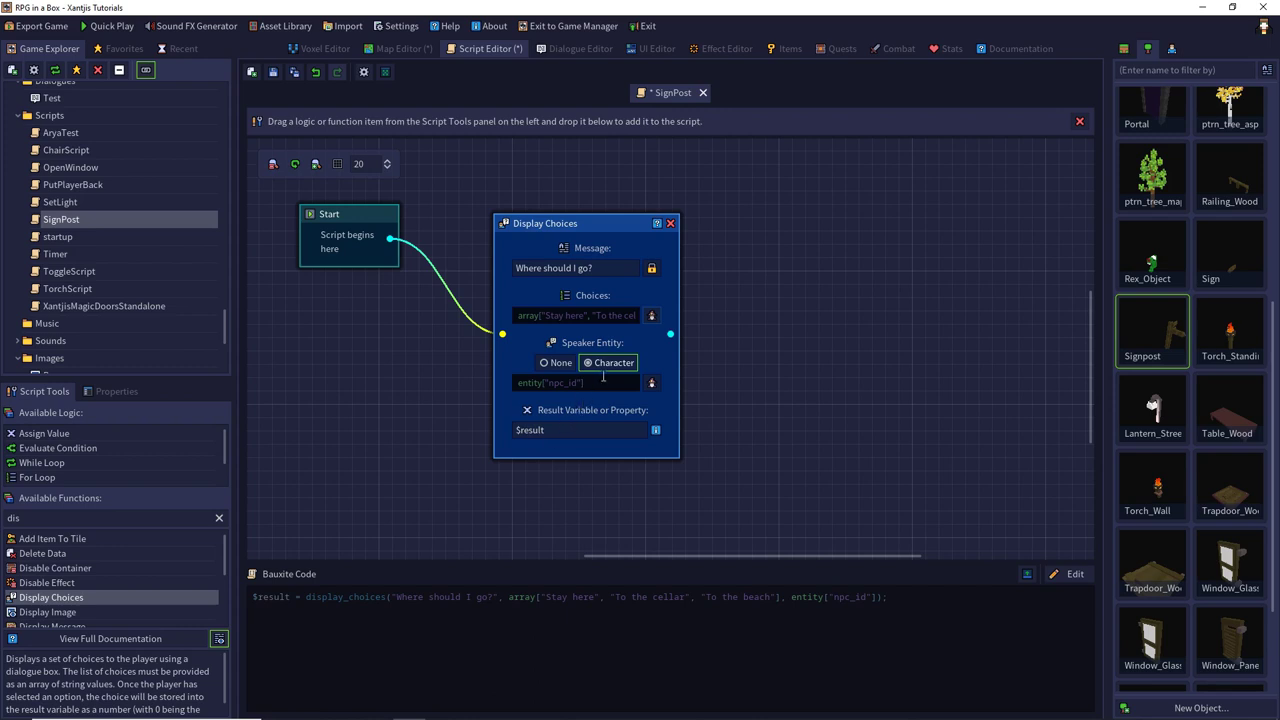
click(556, 365)
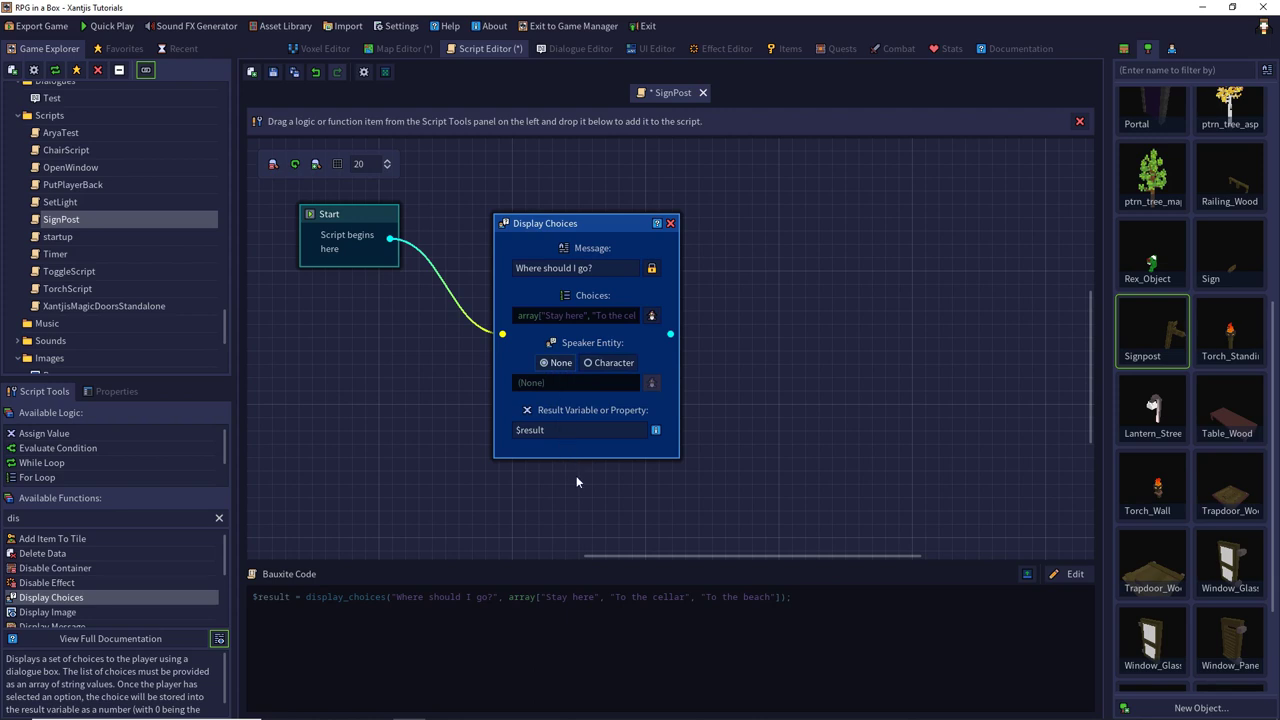
Step: Add two Load Map nodes to the script and stack them one above the other beside the Display Choices node
click(220, 517)
text(load)
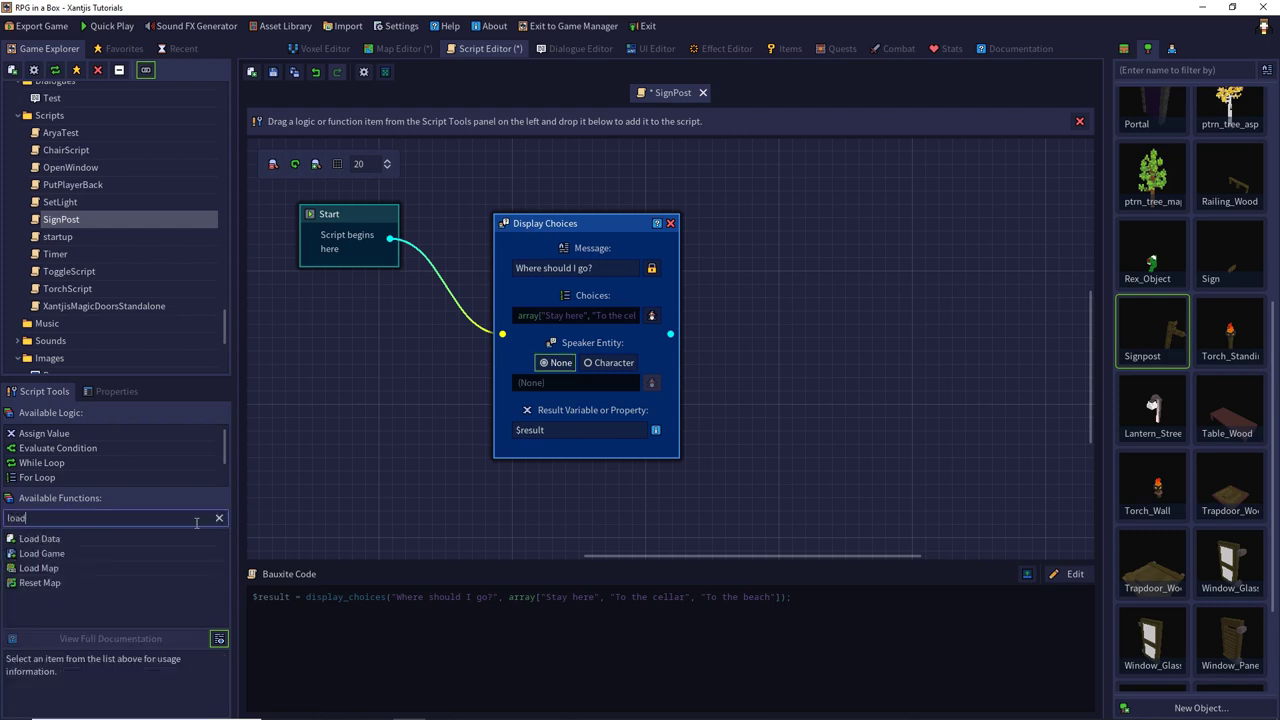
drag(40, 568, 790, 230)
drag(805, 480, 845, 472)
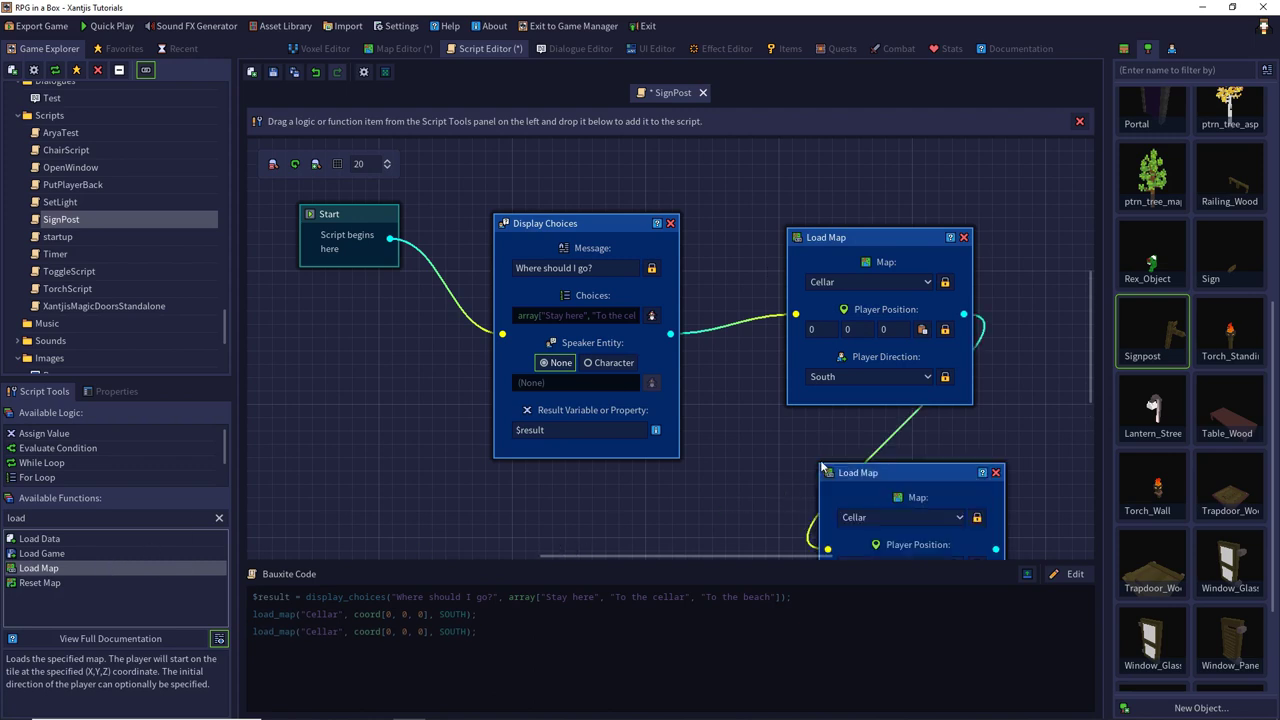
drag(841, 242, 847, 219)
drag(845, 472, 825, 432)
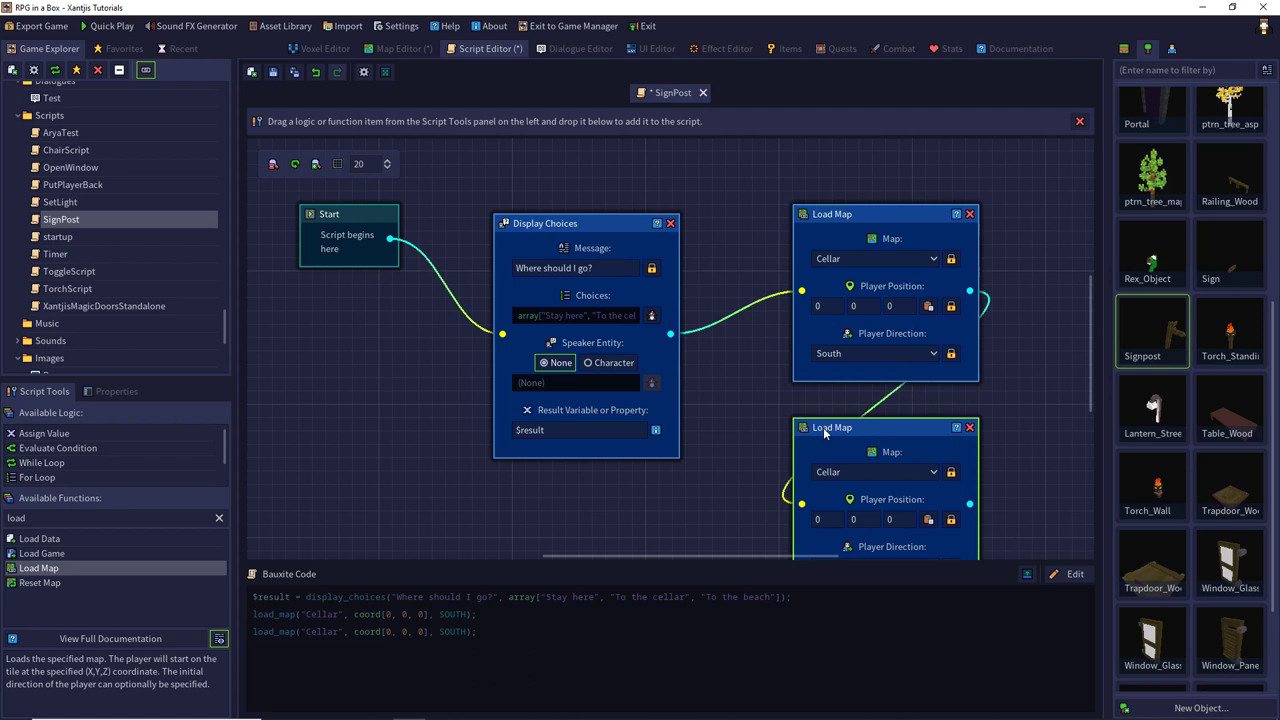
Step: Add an Evaluate Condition node between Display Choices and the Load Map nodes, and connect the Display Choices output to it
drag(87, 448, 472, 437)
drag(708, 331, 869, 317)
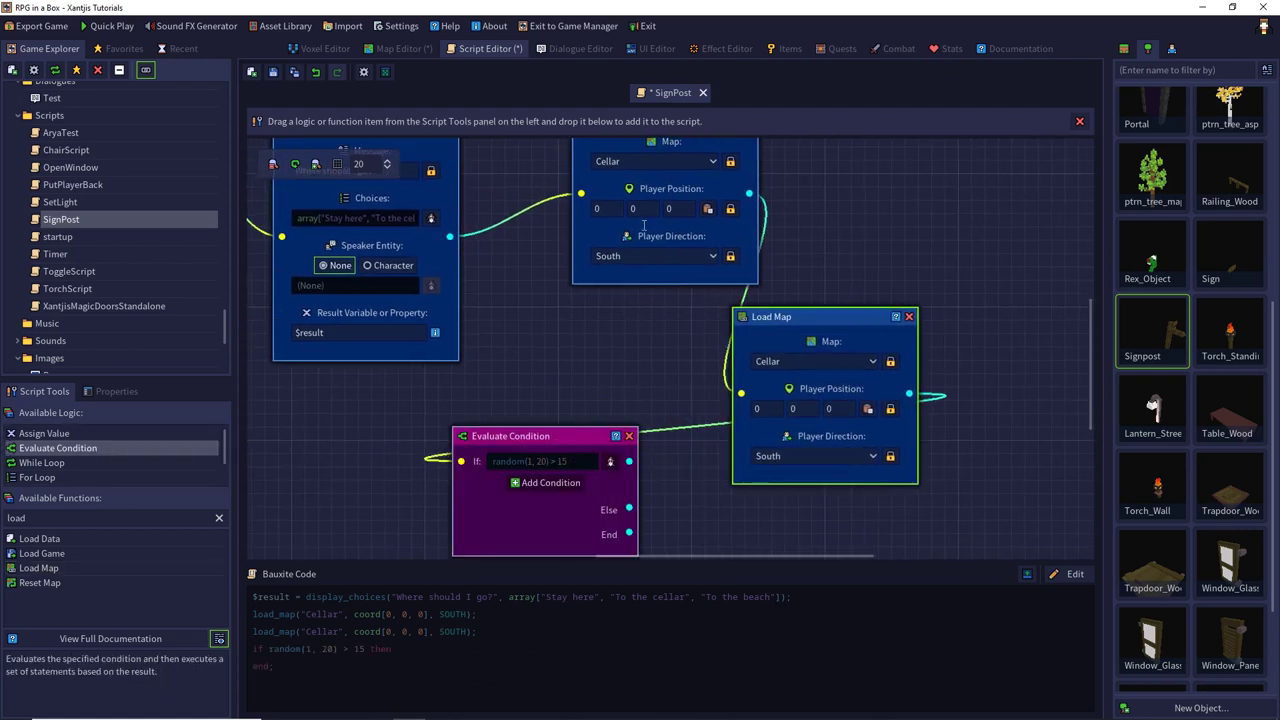
scroll(640, 290, up, 2)
drag(666, 168, 826, 156)
drag(561, 497, 605, 216)
drag(444, 294, 496, 241)
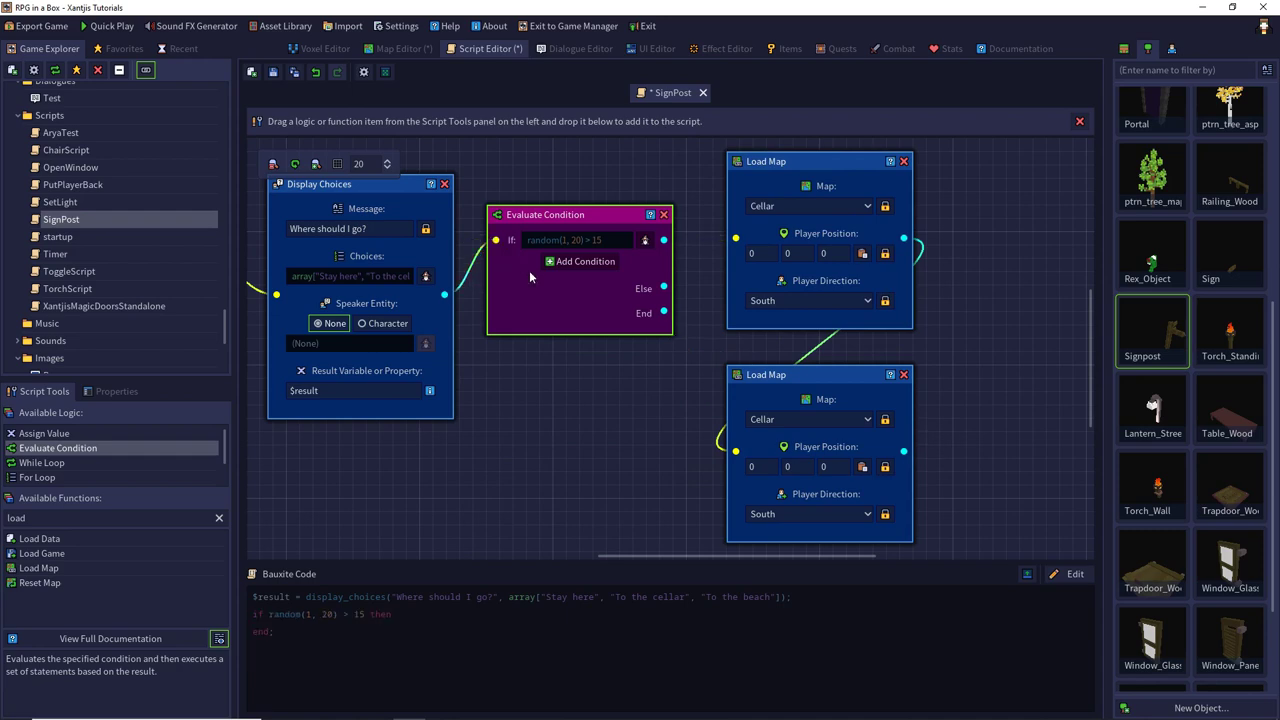
Step: Set the Evaluate Condition node's If expression to $result == 1
click(644, 241)
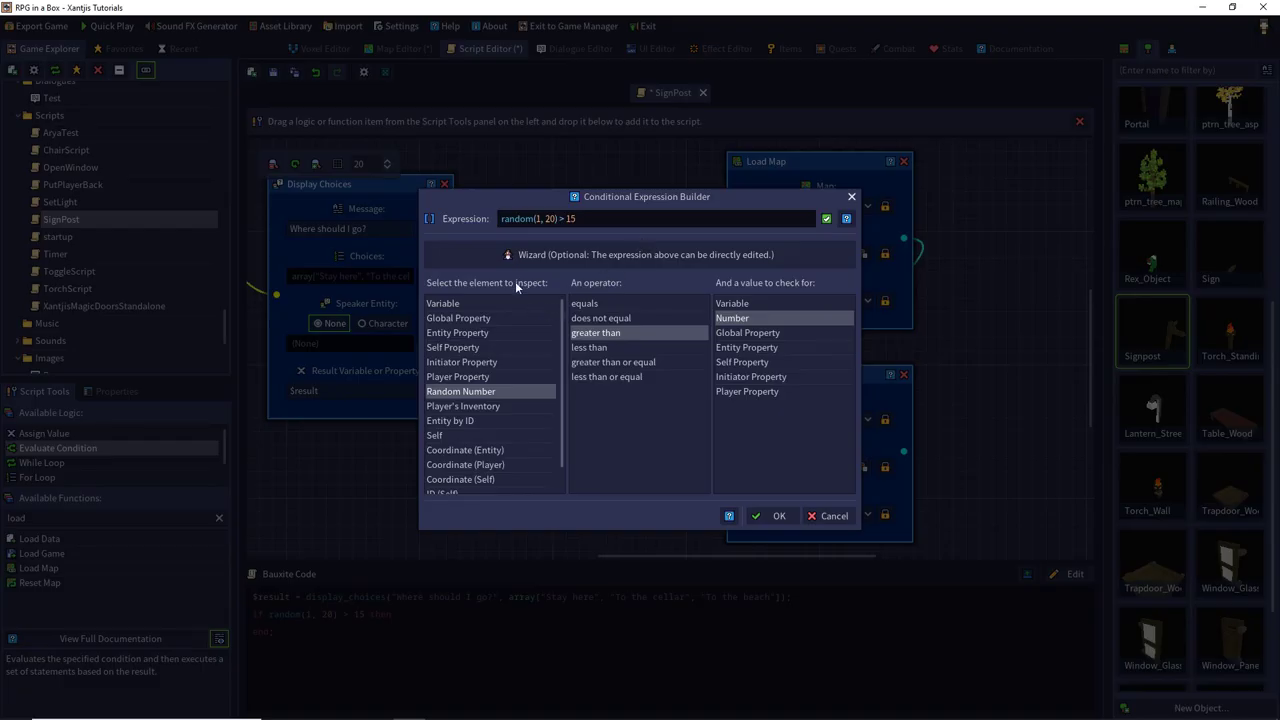
click(478, 302)
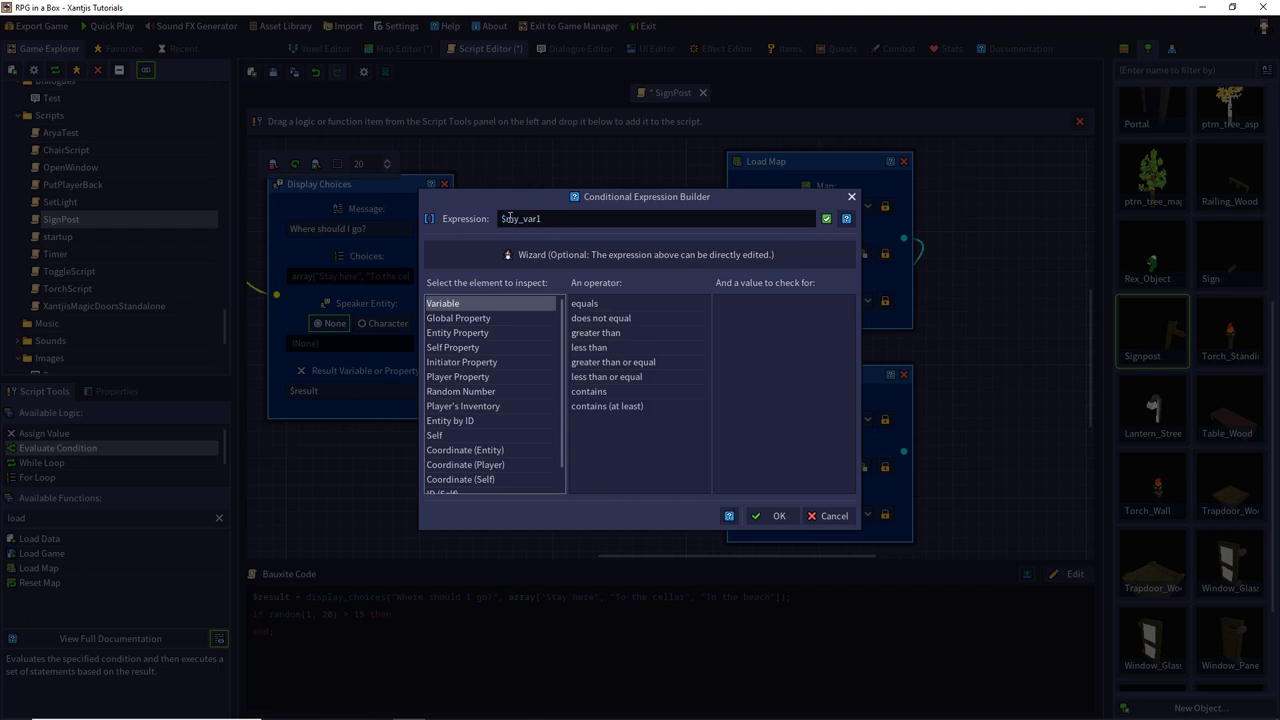
click(639, 305)
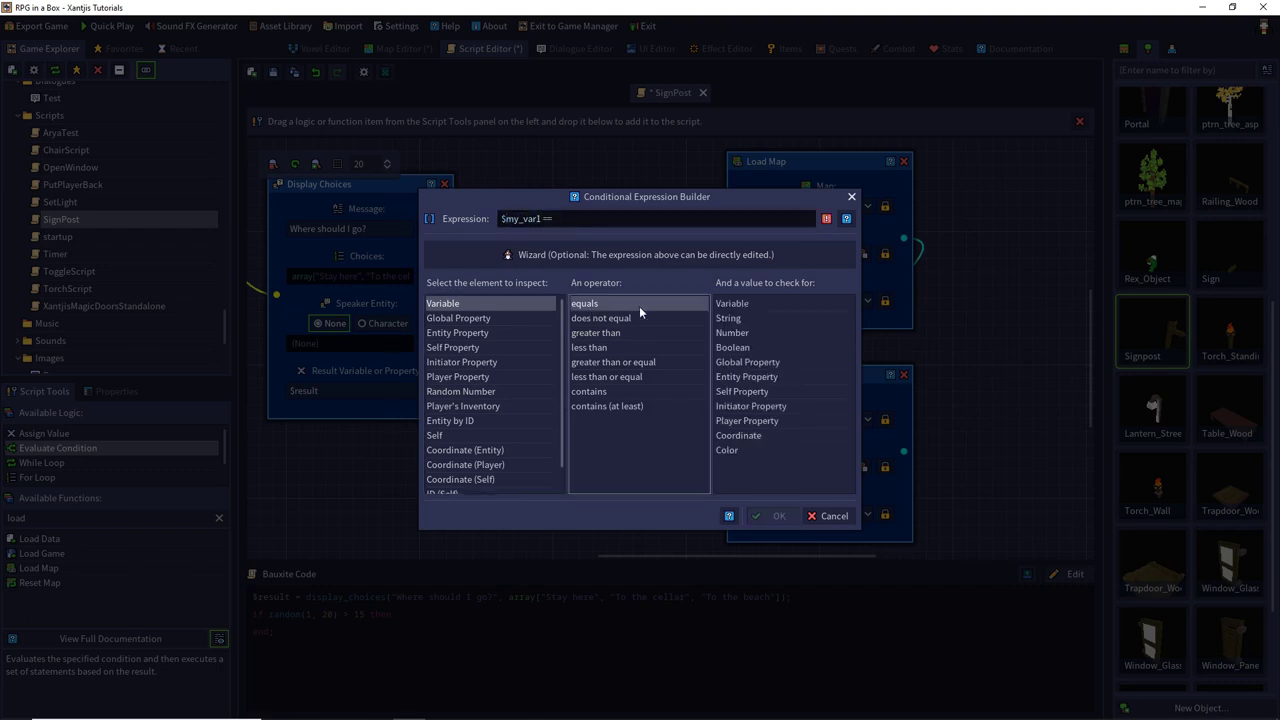
click(718, 334)
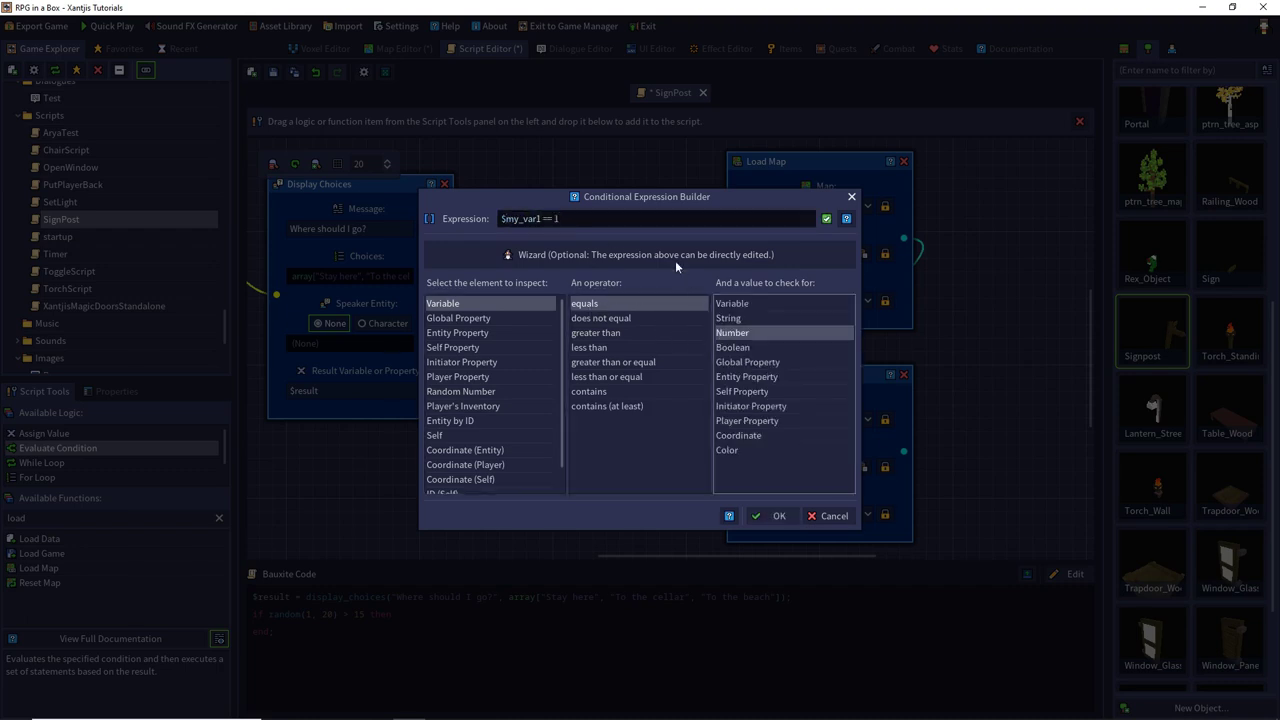
double_click(527, 225)
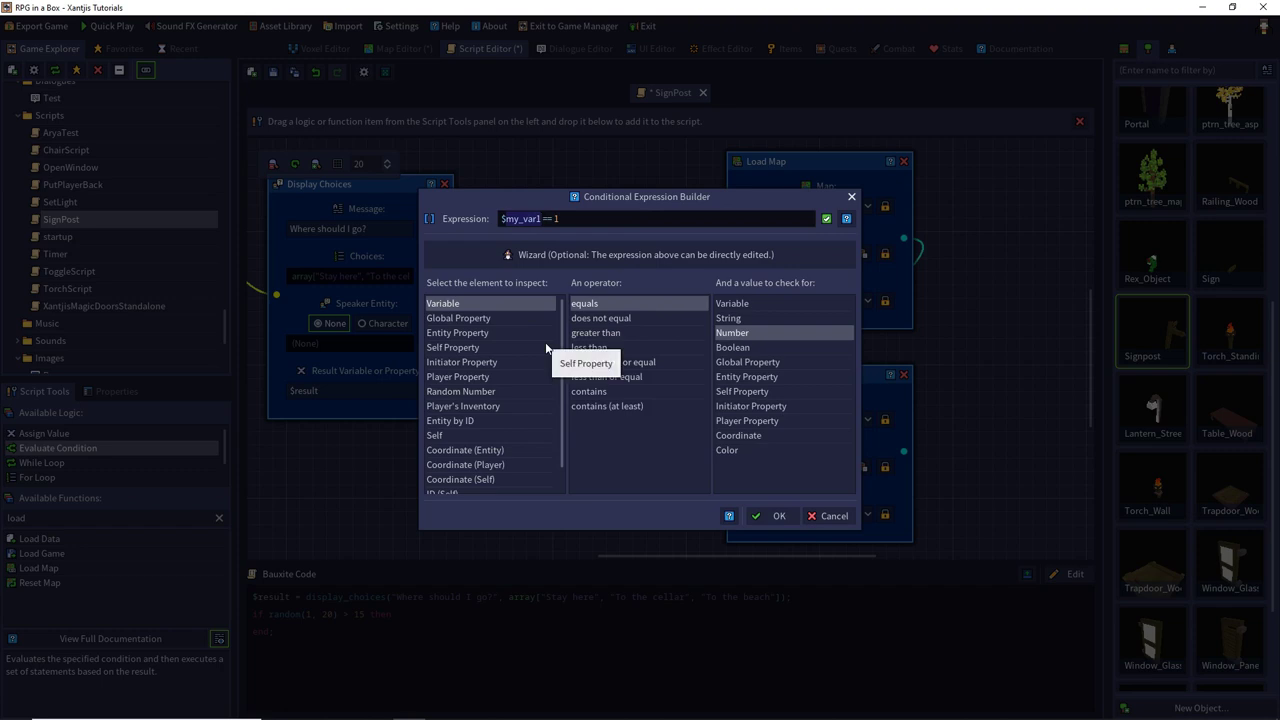
text($result)
click(776, 516)
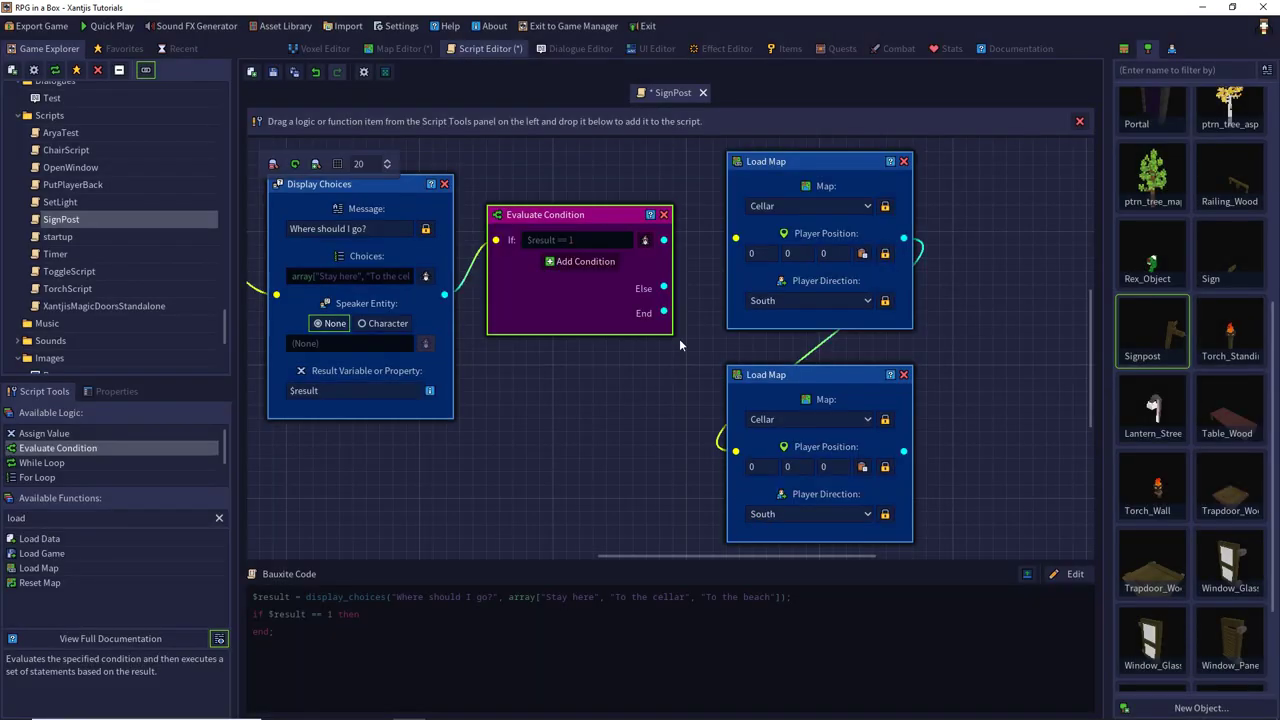
Step: Add an Else If condition to the Evaluate Condition node with the expression $result == 2
click(588, 262)
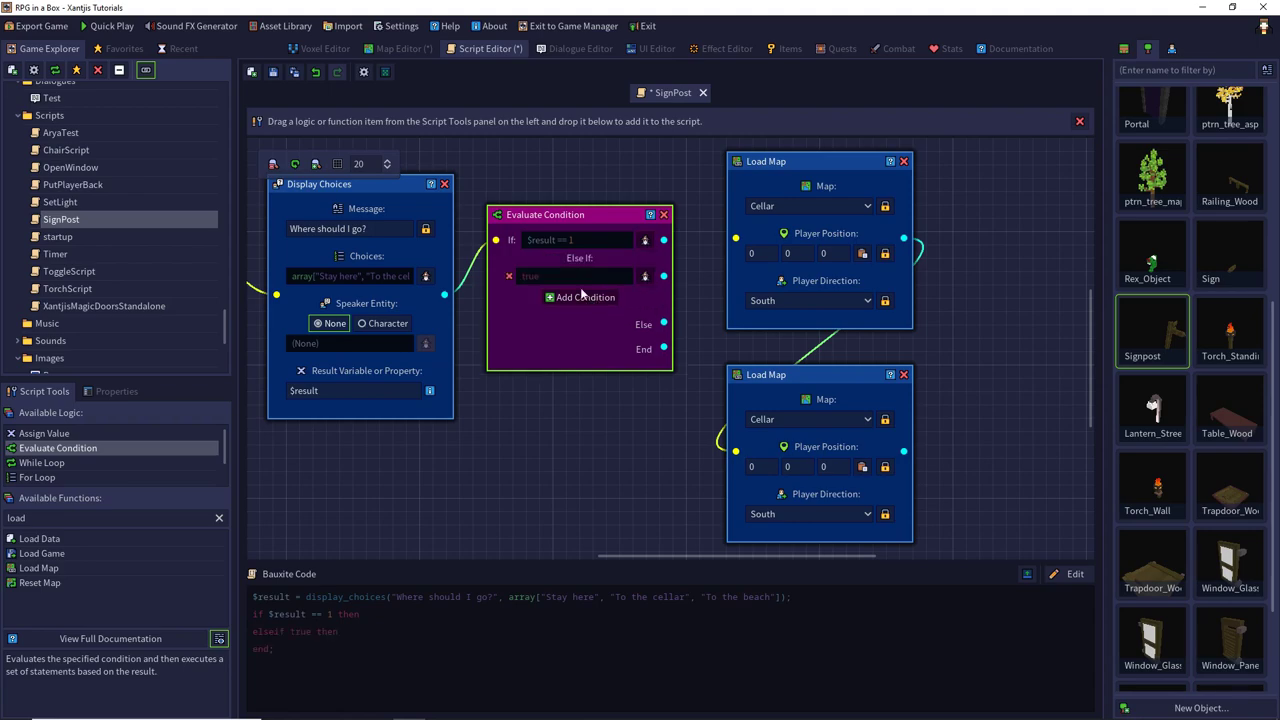
click(643, 280)
click(457, 303)
click(600, 303)
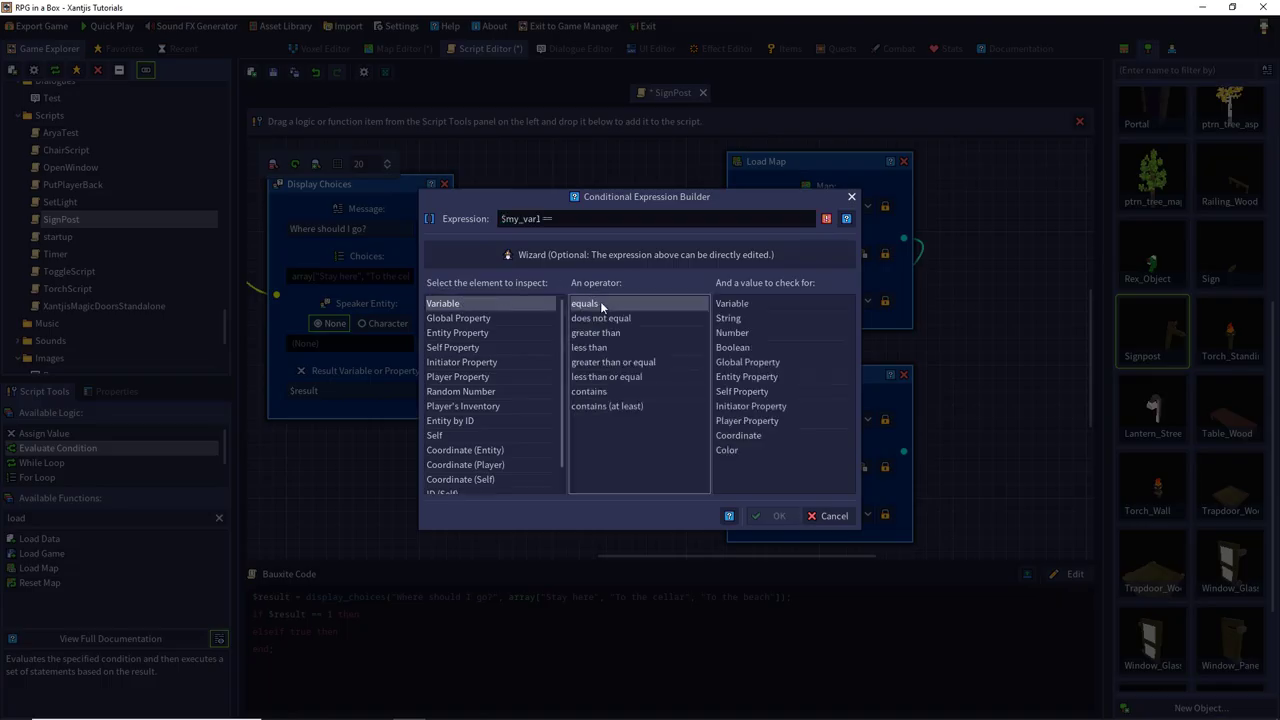
click(733, 334)
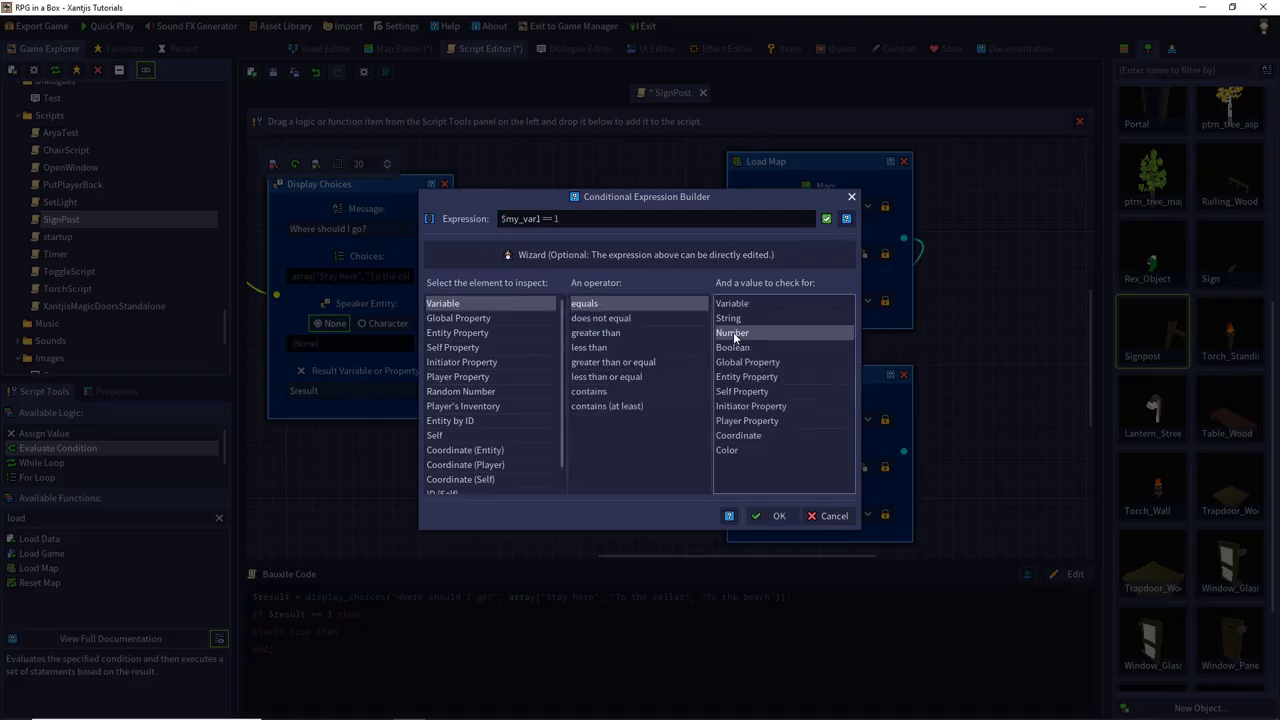
double_click(556, 219)
text(2)
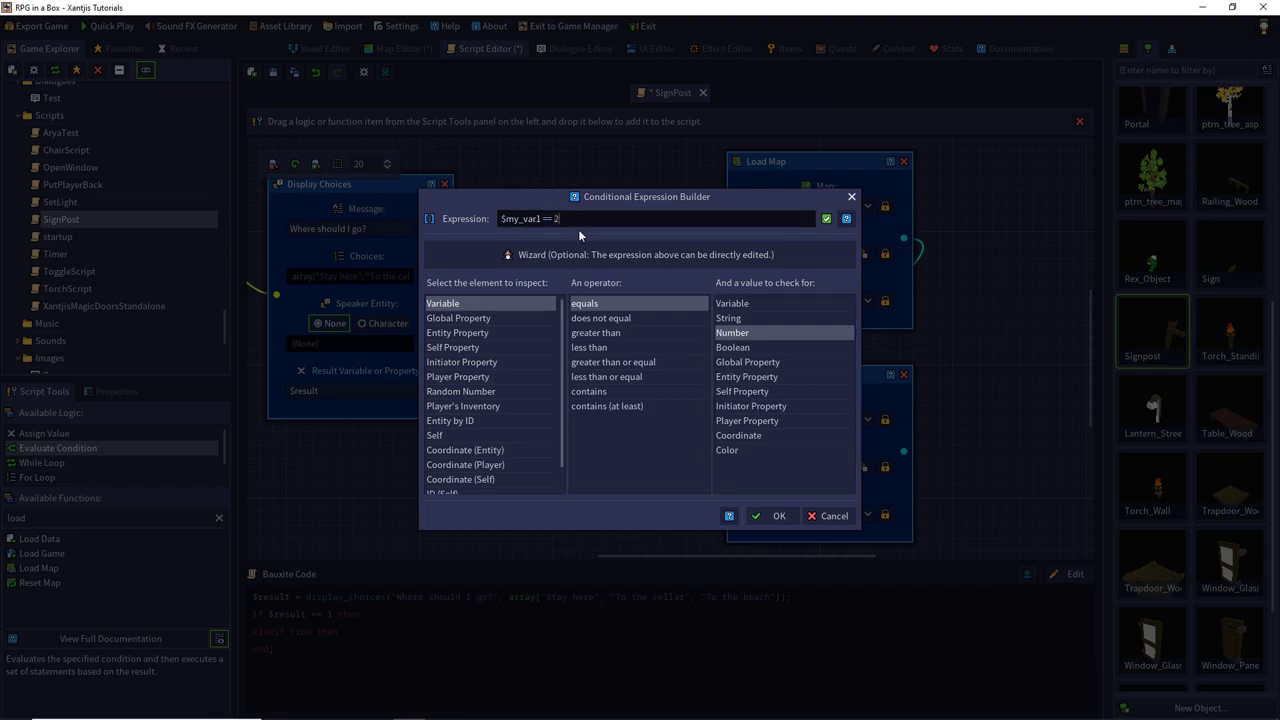
double_click(521, 219)
text(result)
click(762, 516)
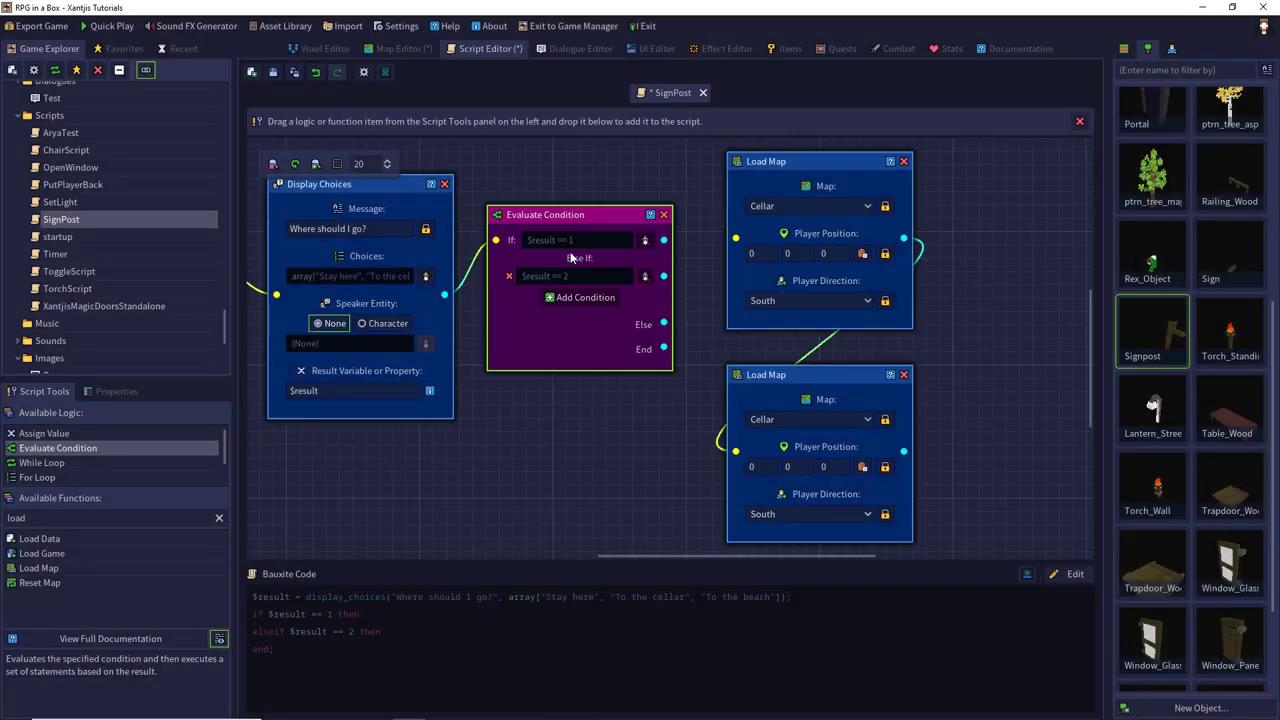
Step: Connect the If output to the upper Load Map node and the Else If output to the lower one
drag(663, 240, 736, 239)
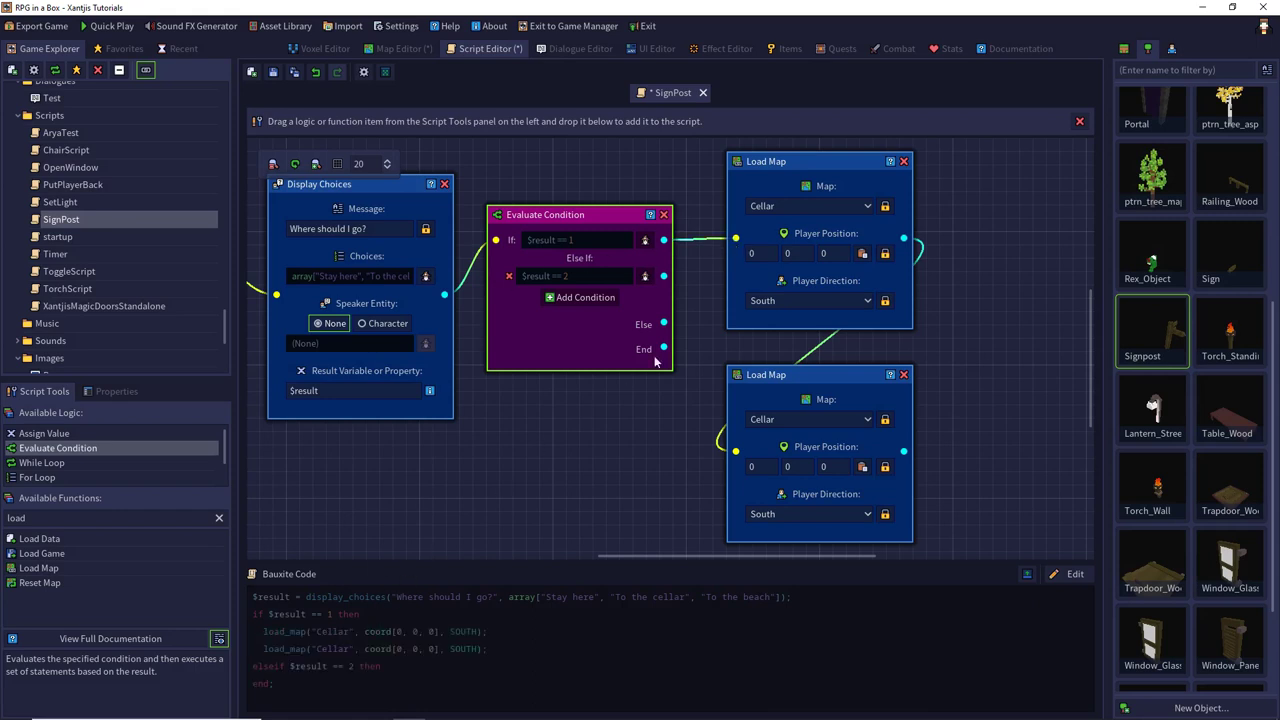
drag(663, 276, 736, 451)
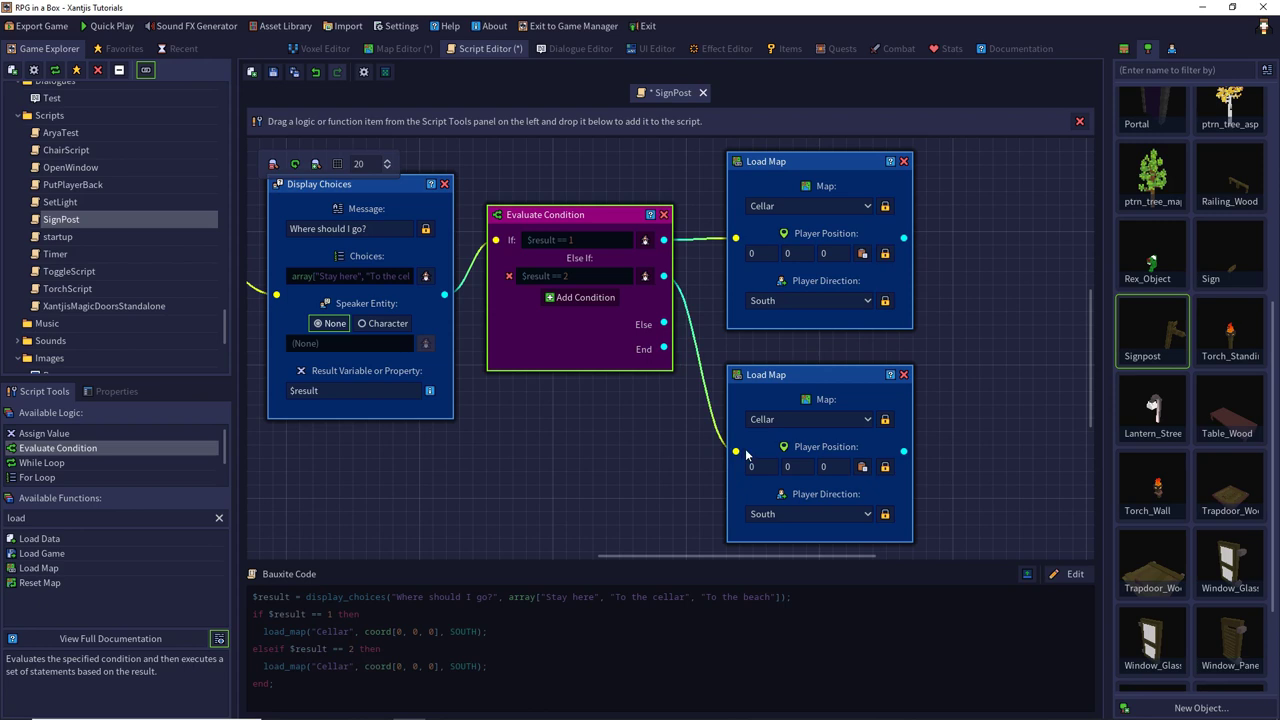
Step: Set the lower Load Map node's map to Fishing Cove and save the SignPost script
click(810, 420)
click(797, 450)
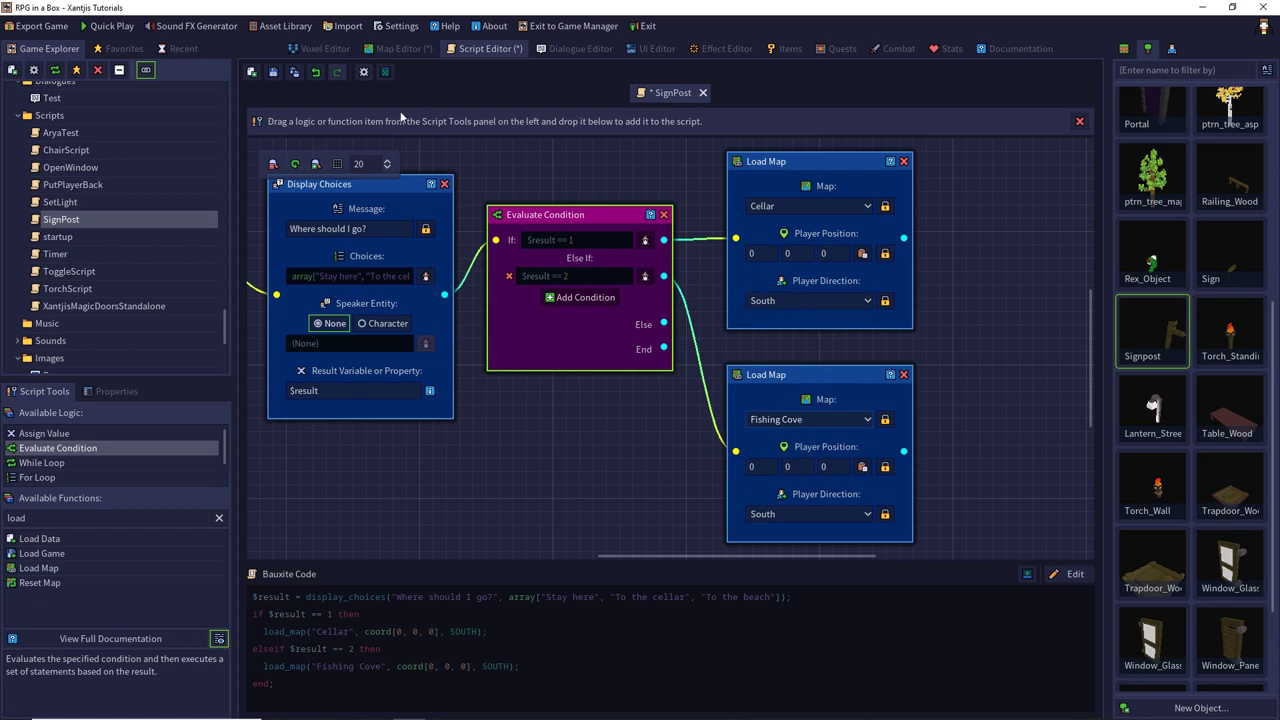
click(275, 73)
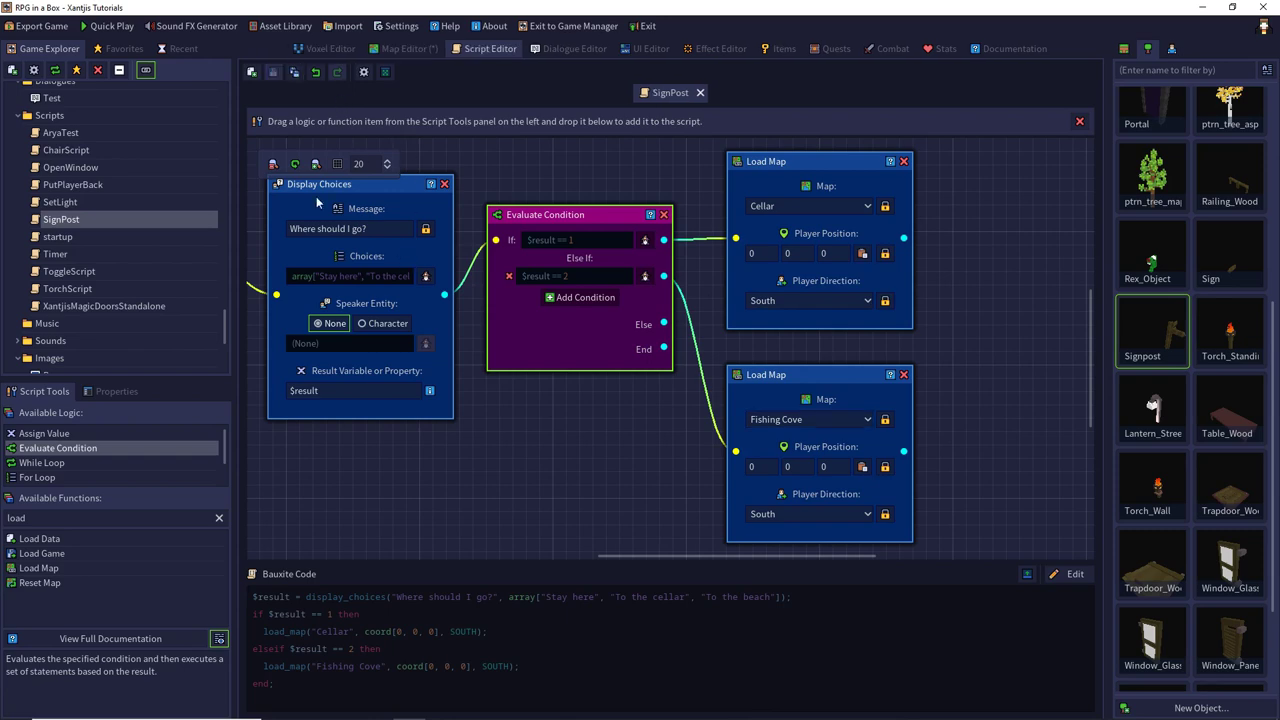
Step: Place a framed wooden door object on the middle tile against the north wall of the Cellar map
click(405, 48)
click(722, 92)
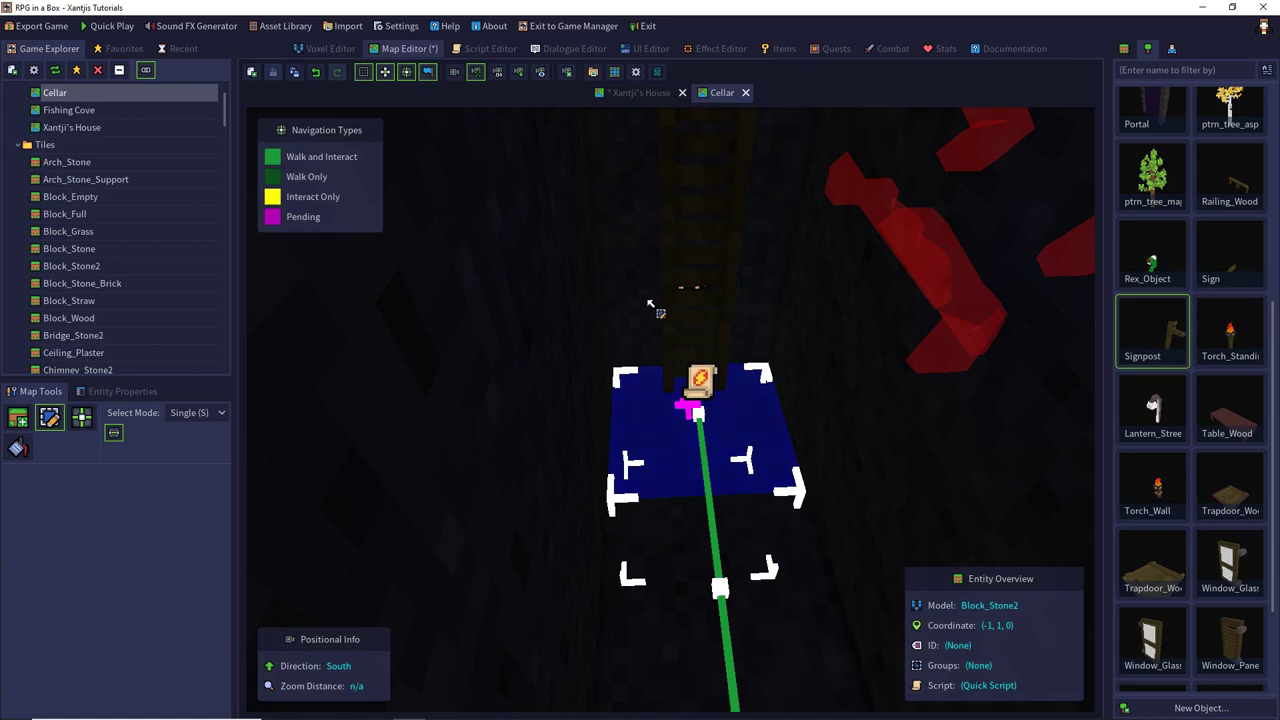
middle_drag(649, 337, 843, 297)
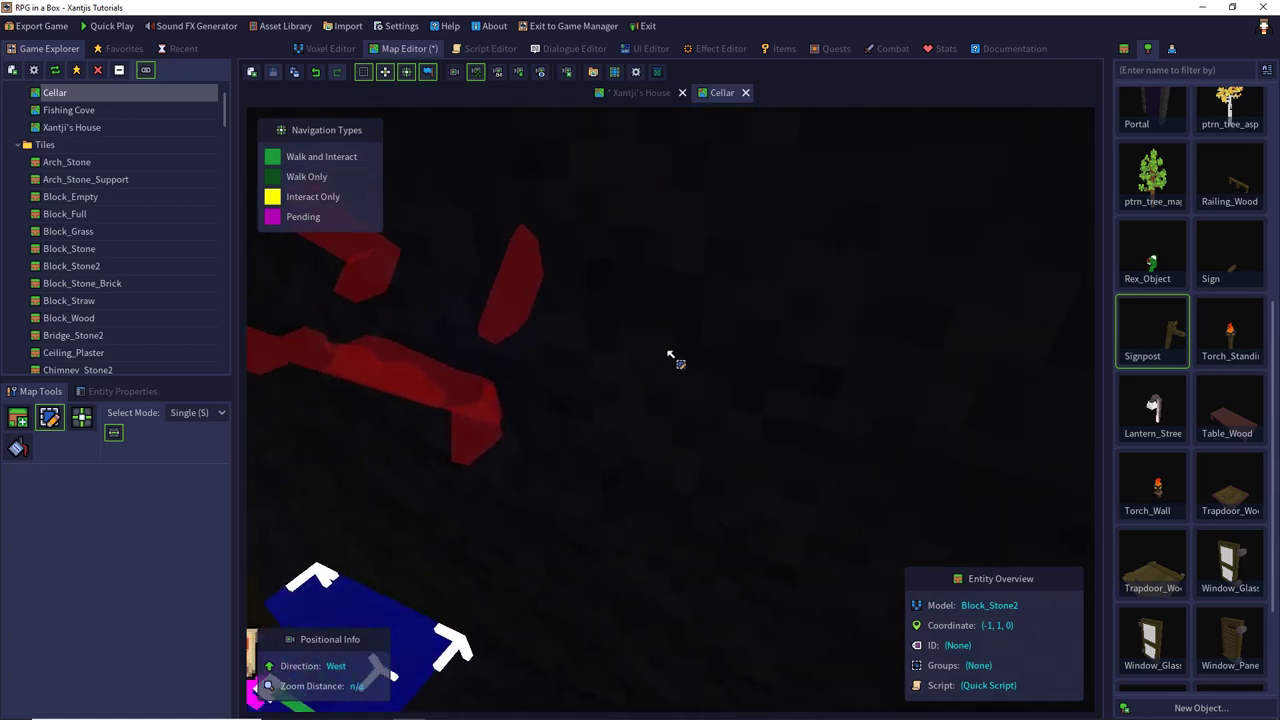
middle_drag(670, 357, 1036, 247)
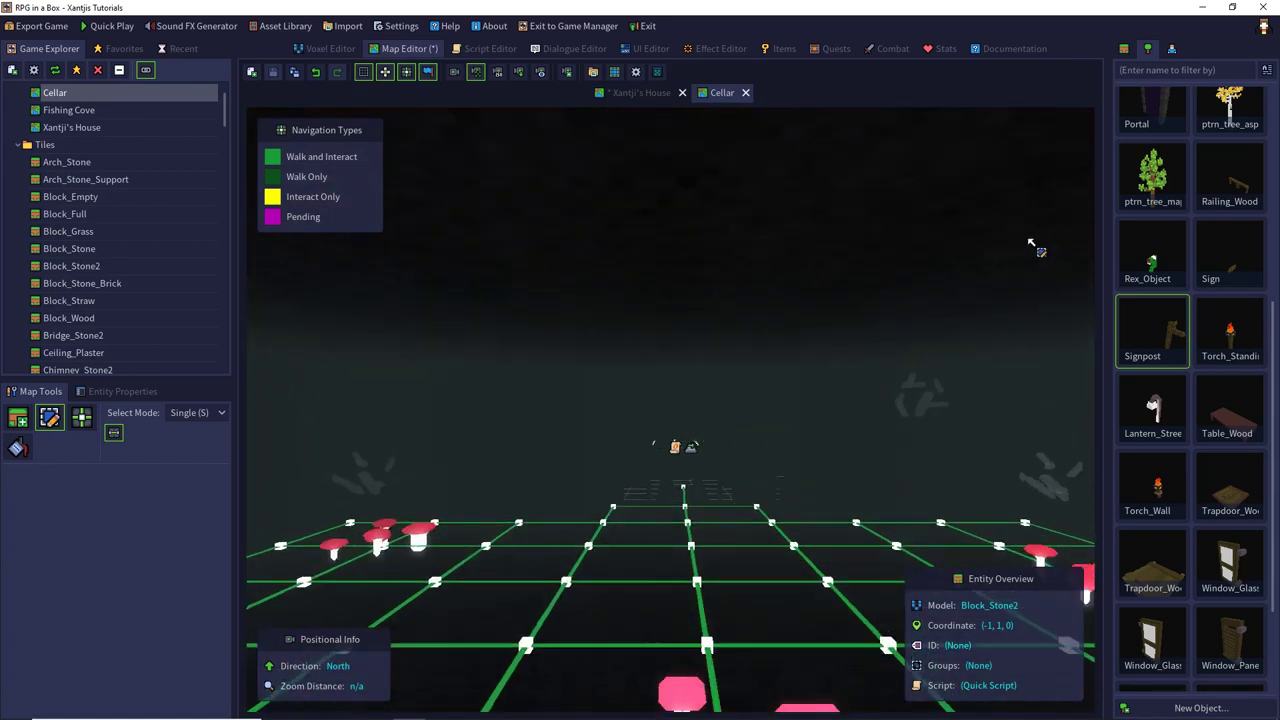
scroll(1036, 247, down, 5)
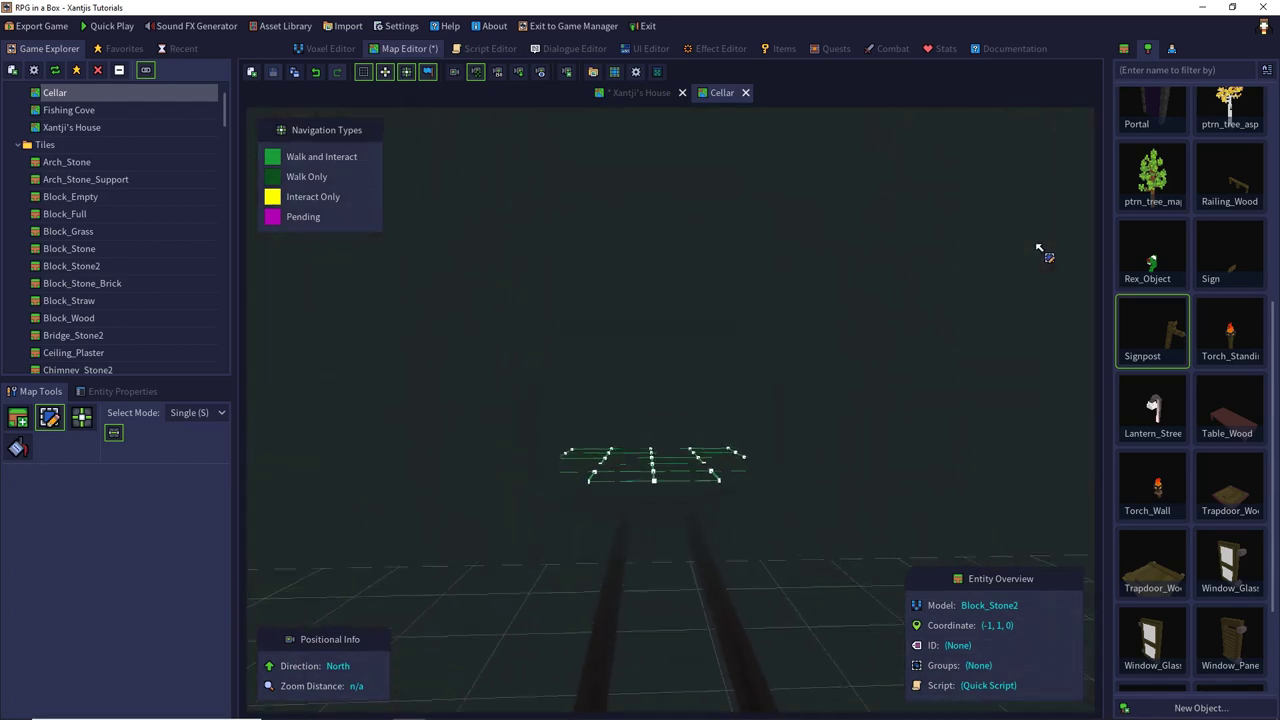
scroll(1040, 248, up, 10)
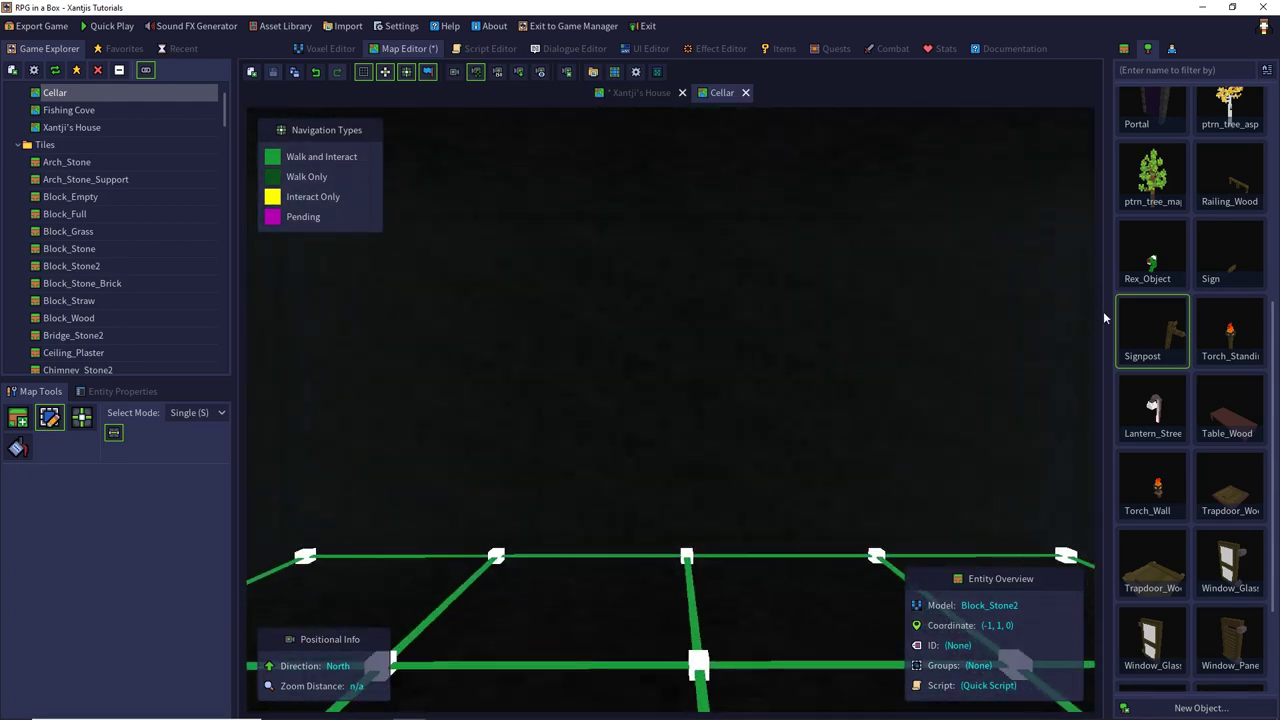
scroll(1200, 250, up, 5)
click(1155, 240)
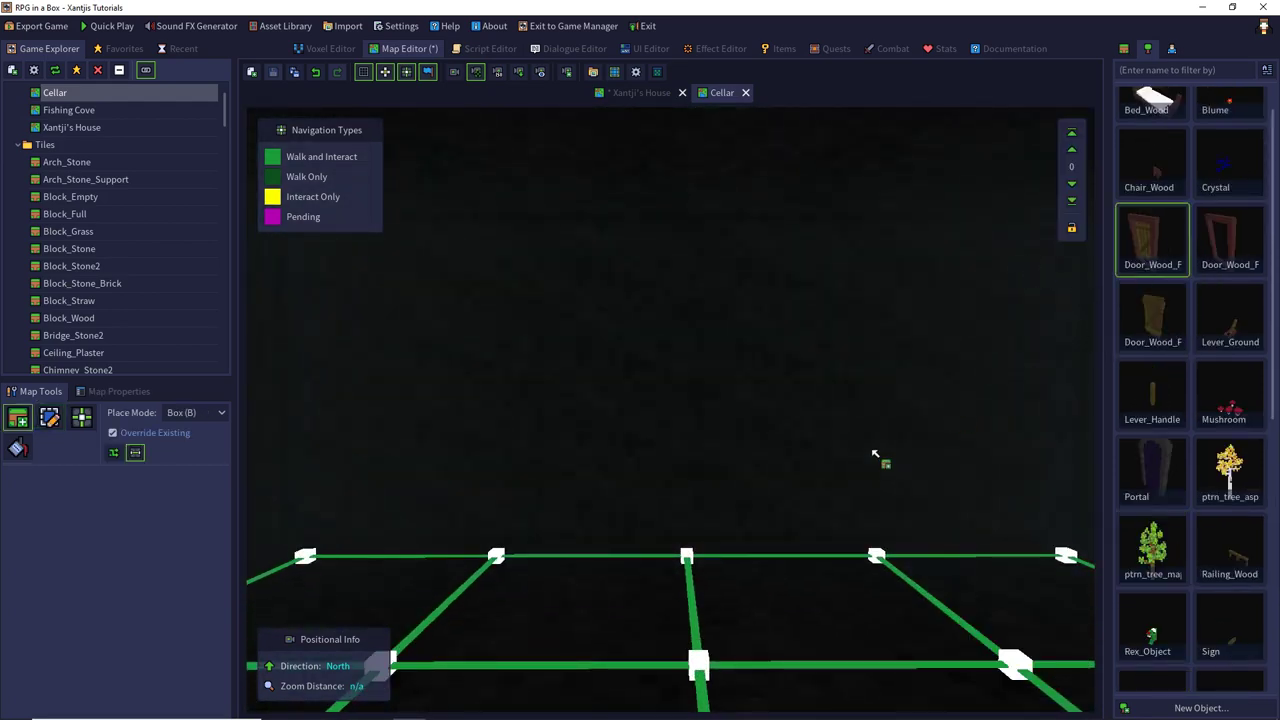
click(686, 560)
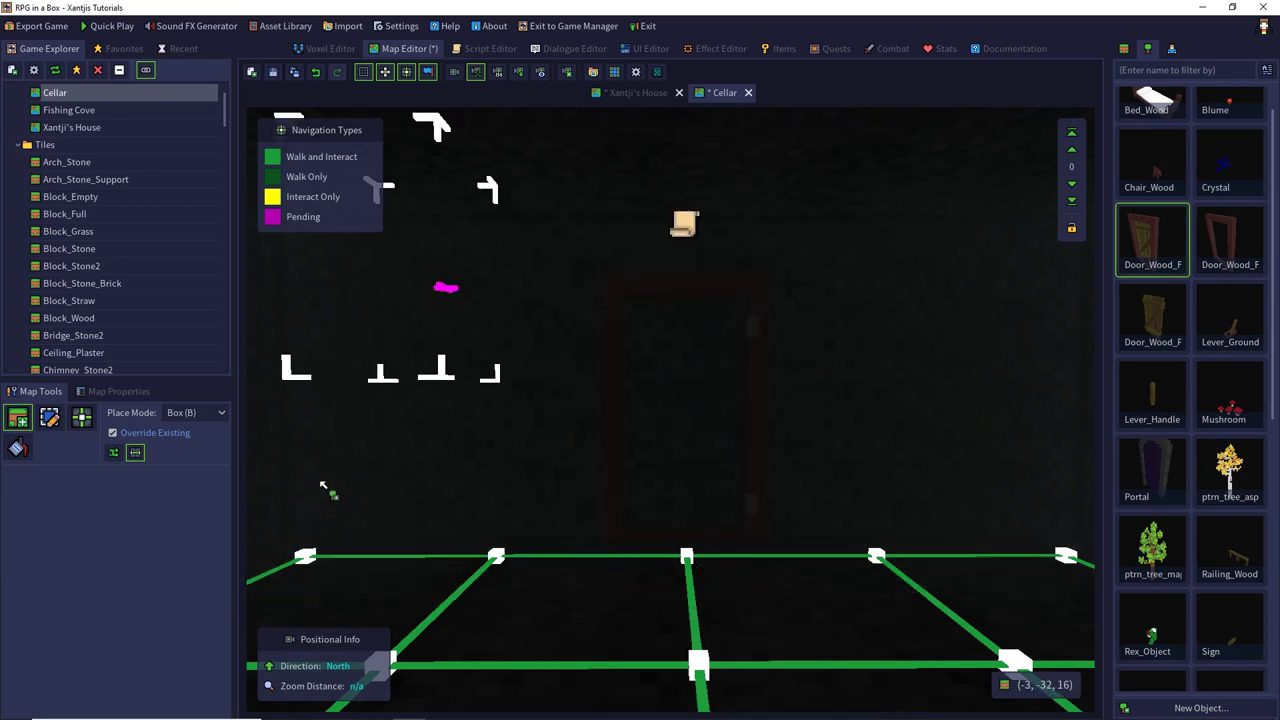
Step: Select the cellar door on the north wall and replace its attached script with a Quick Script
click(49, 418)
click(765, 337)
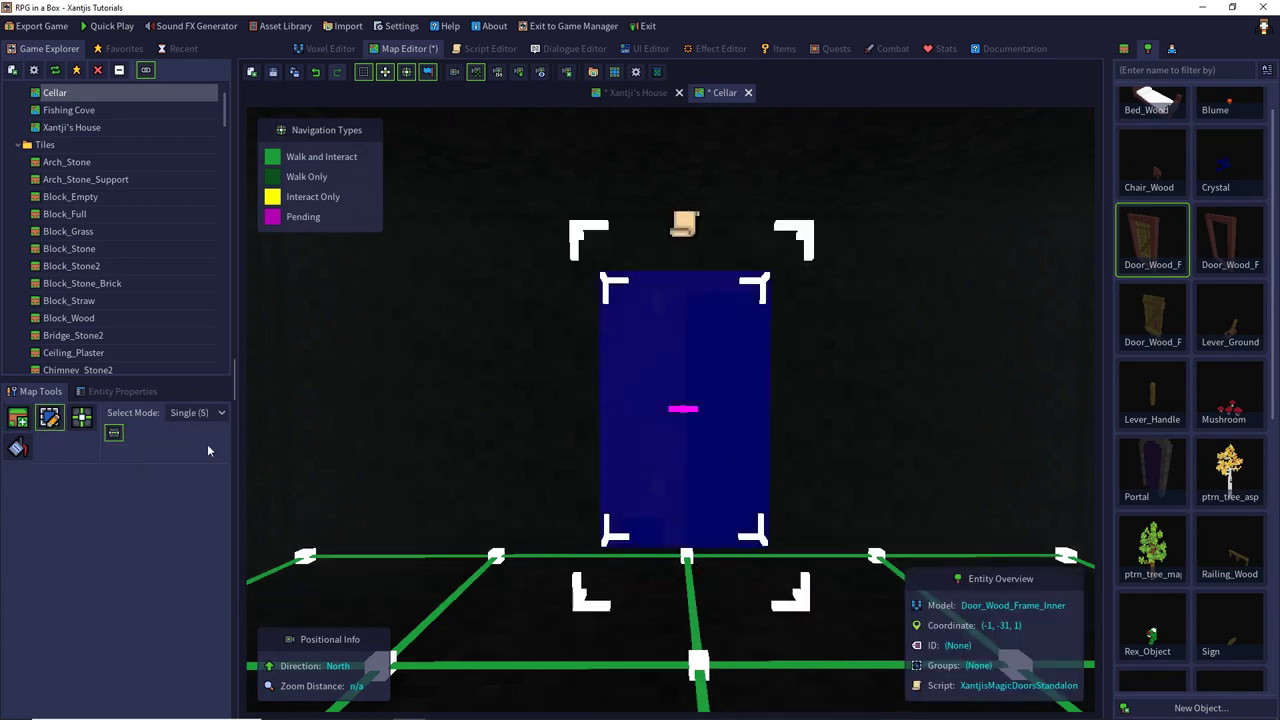
click(130, 393)
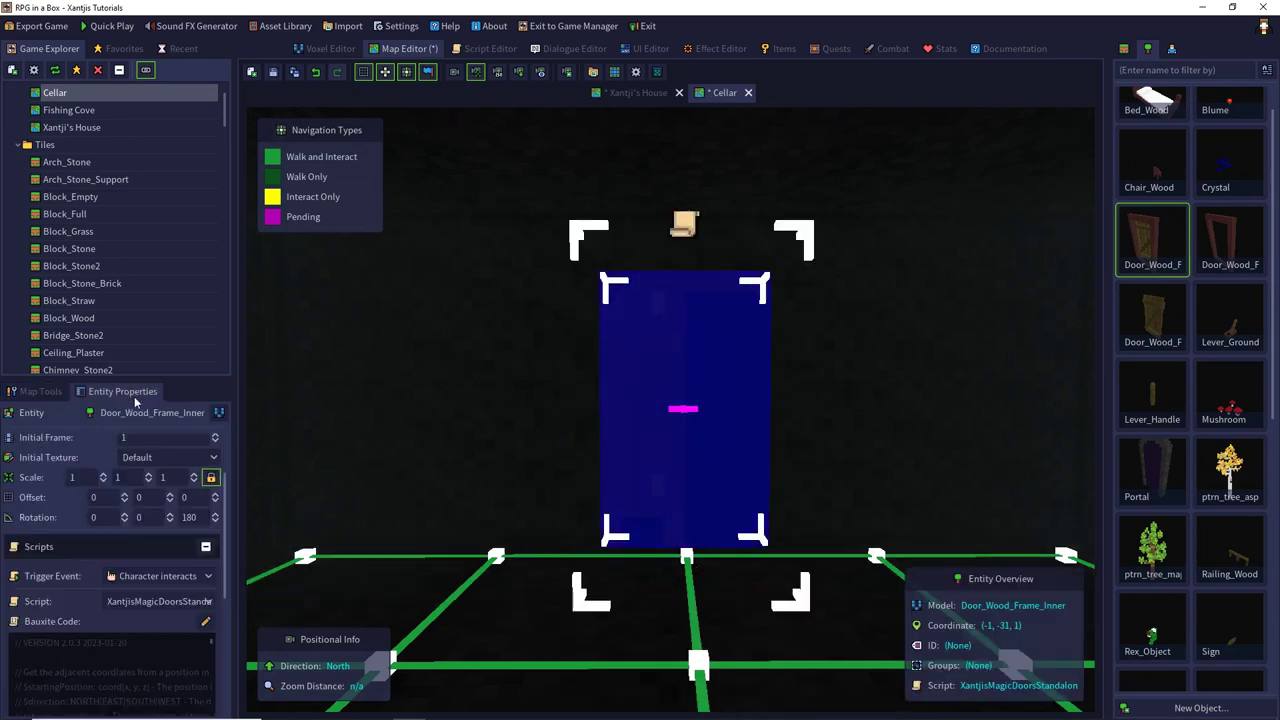
click(199, 603)
click(155, 525)
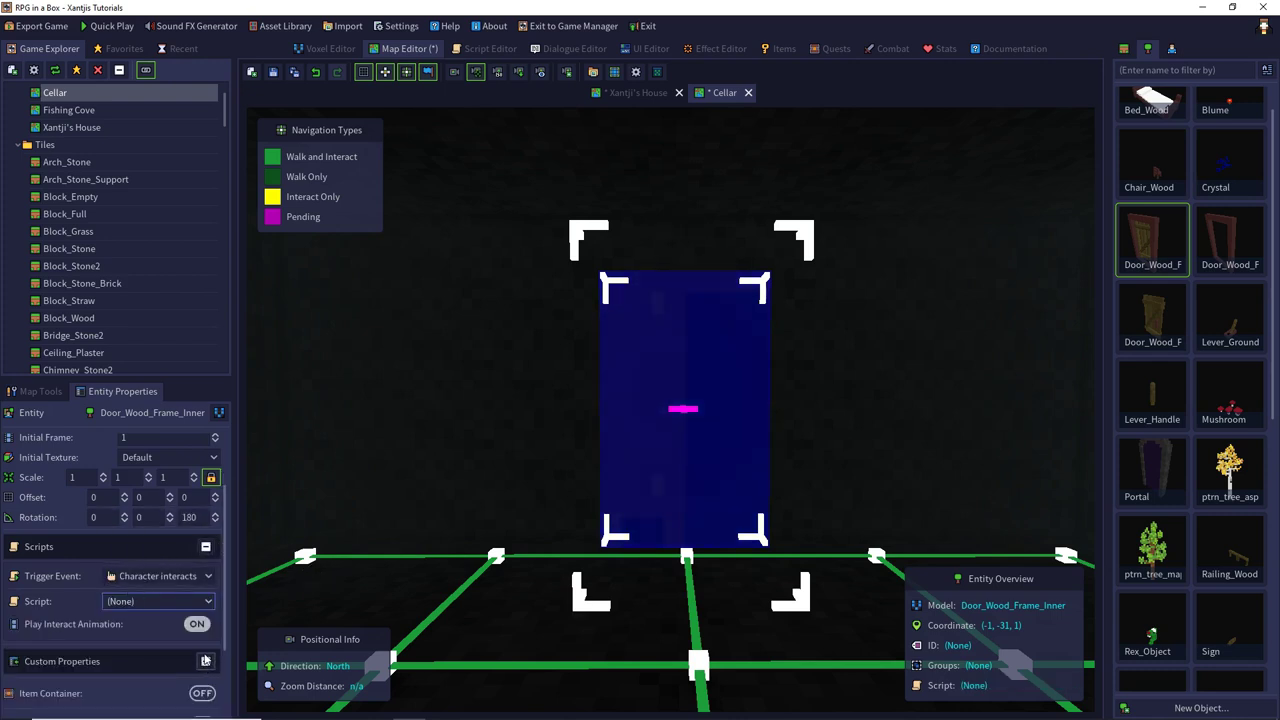
click(160, 601)
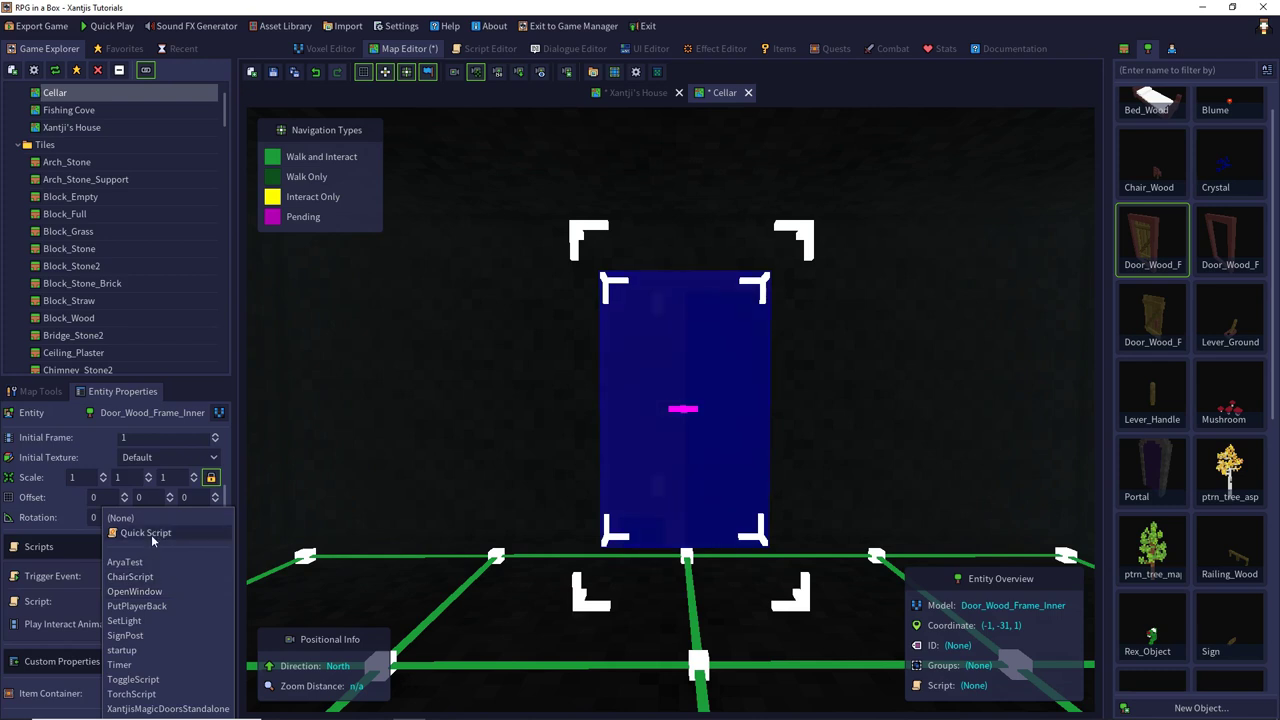
click(153, 534)
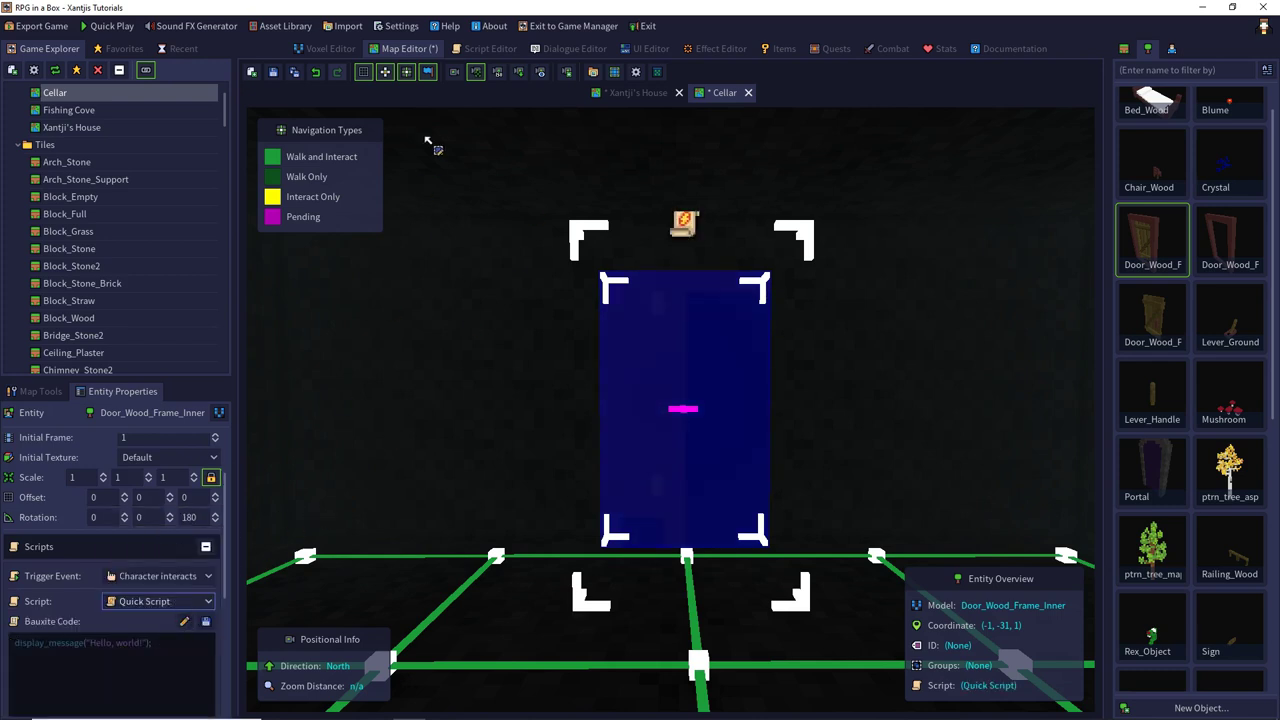
Step: In the Xantji's House map, copy the coordinate of the sand path tile beside the signpost
click(615, 95)
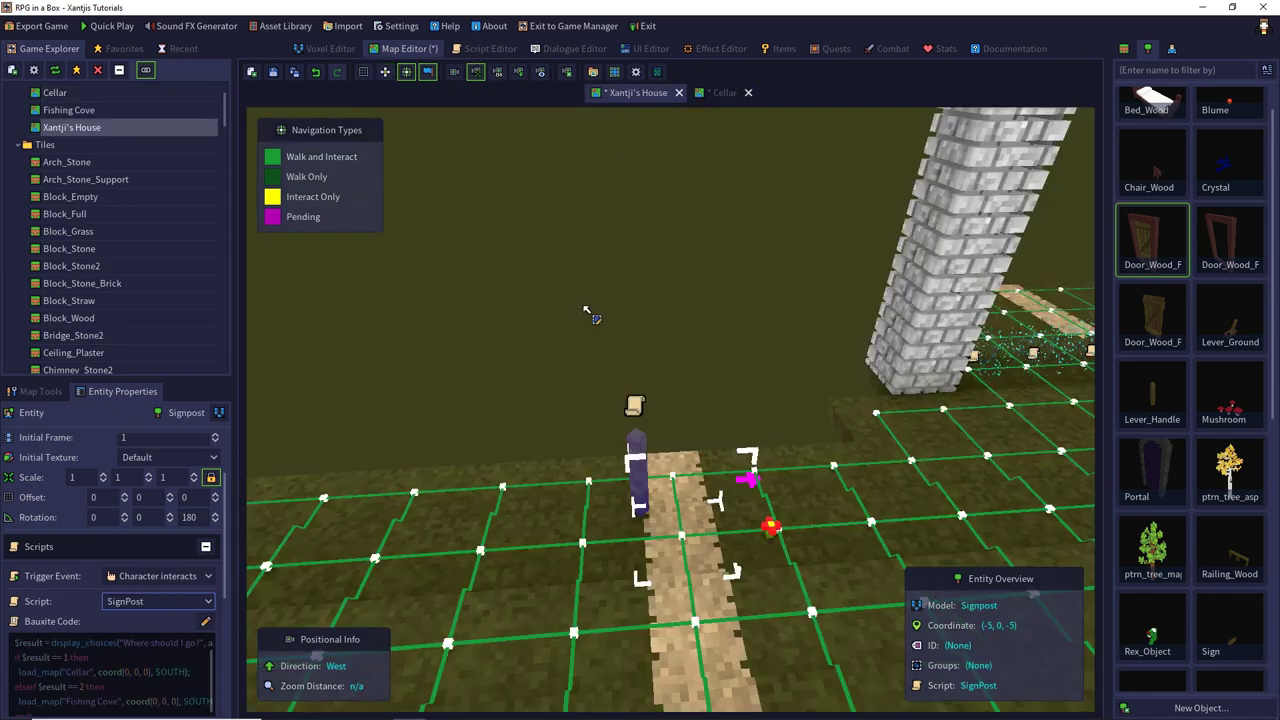
click(660, 472)
right_click(672, 438)
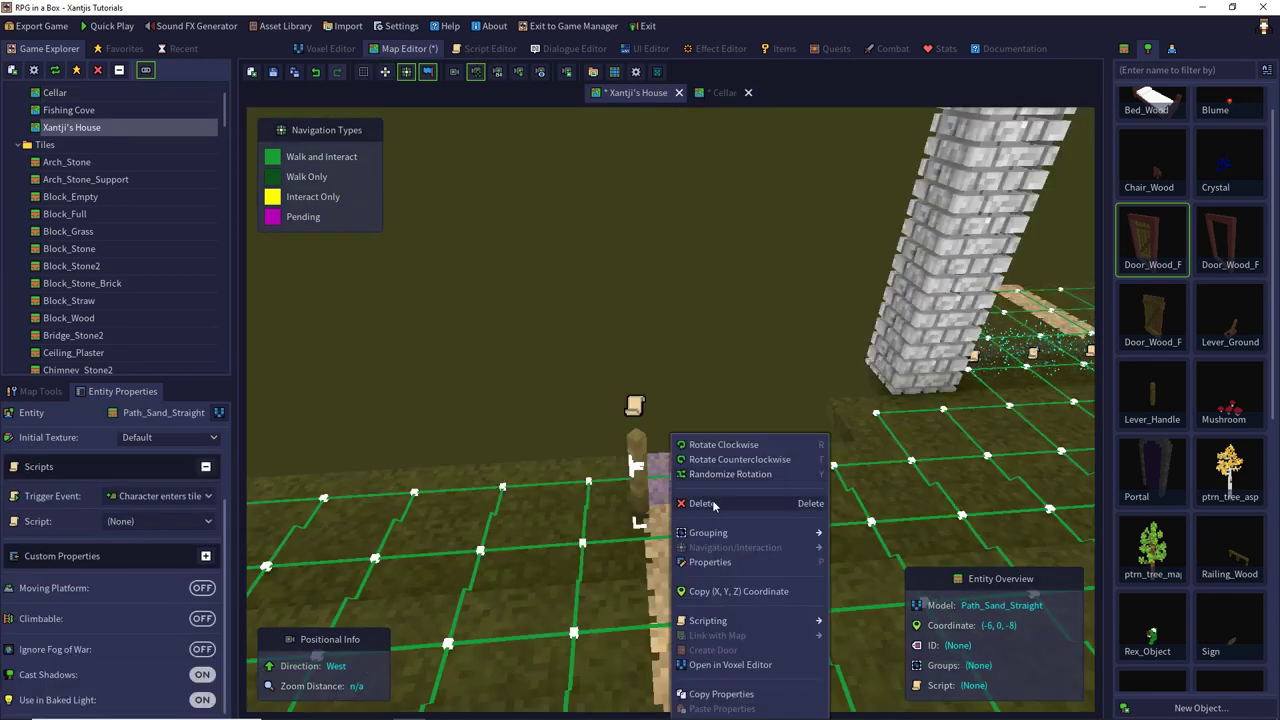
click(723, 592)
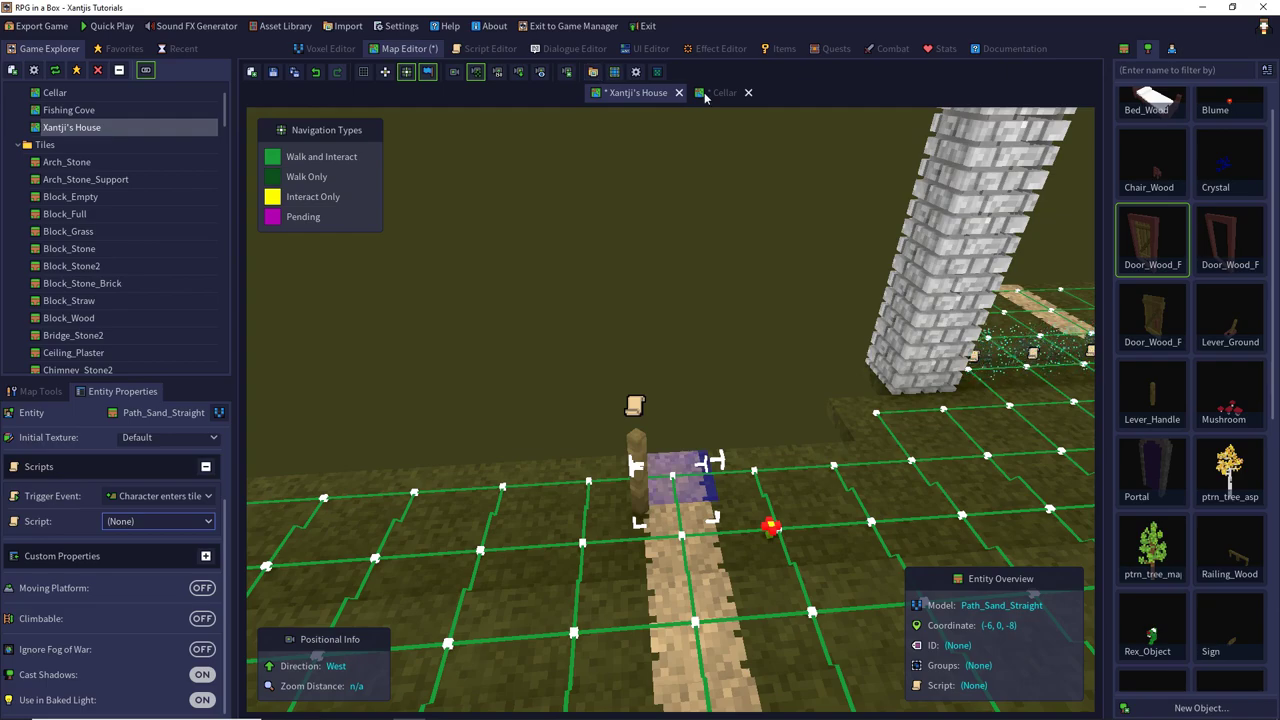
Step: In the cellar door's Quick Script, add the Load Map function and delete the default display_message line
click(595, 72)
click(204, 624)
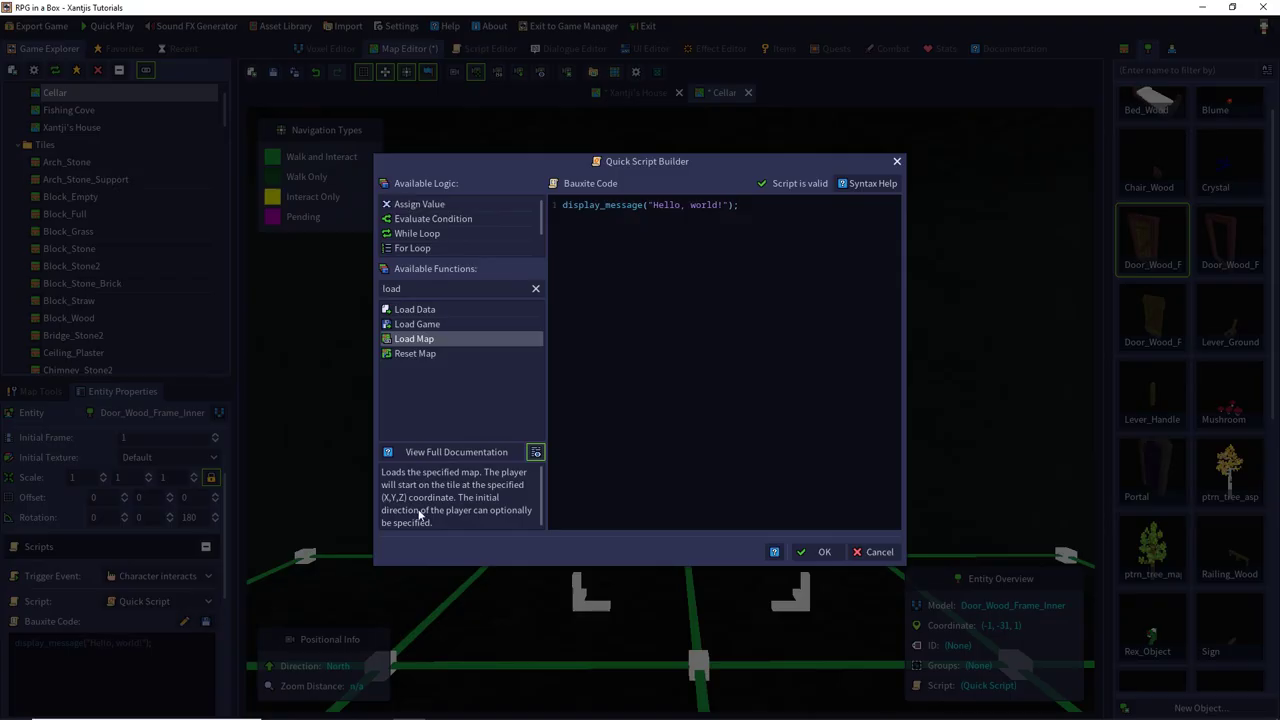
drag(465, 338, 651, 296)
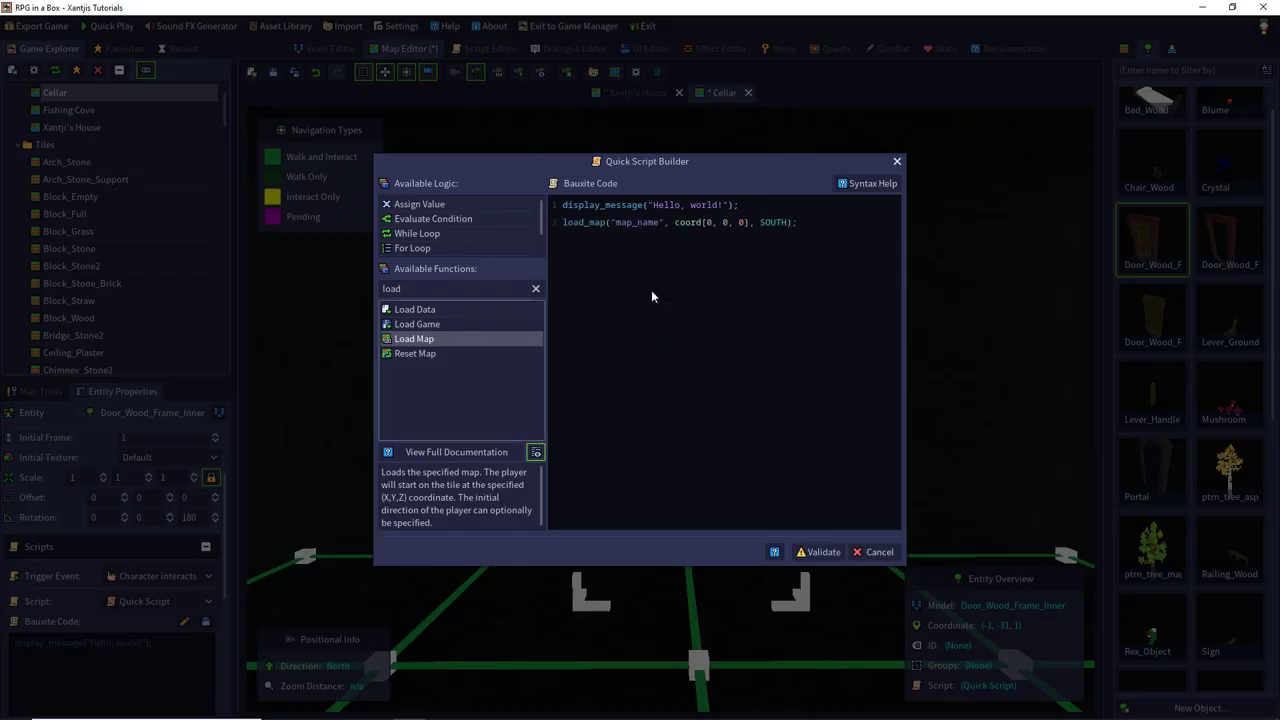
triple_click(755, 208)
key(BackSpace)
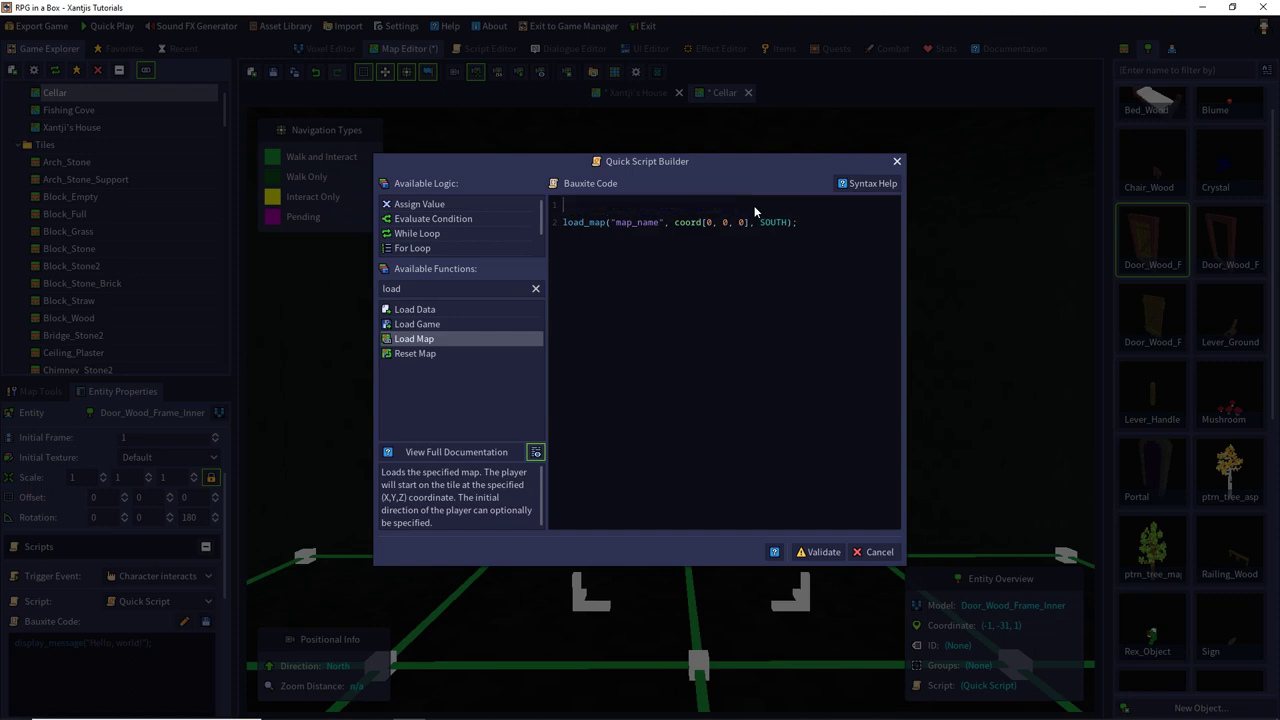
key(Delete)
Step: Replace the direction argument of the load_map call and set its coordinate to coord[-6, 0, -8]
double_click(766, 207)
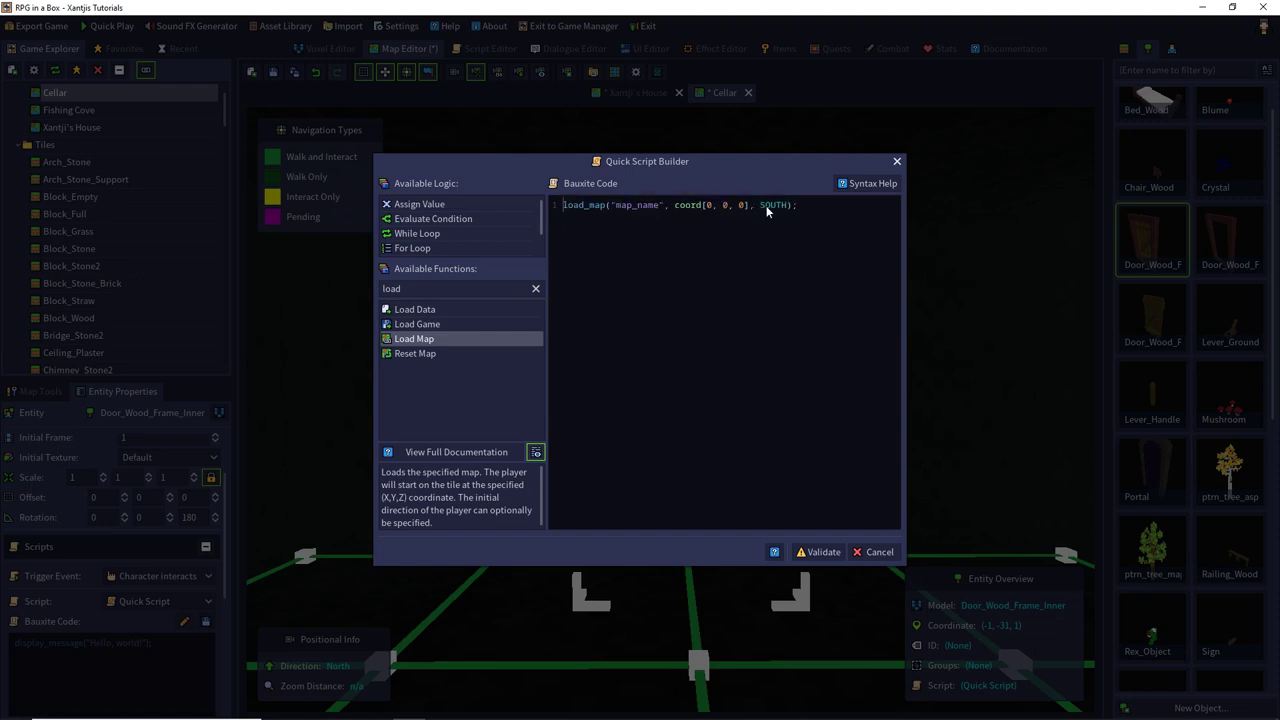
text(EAST)
key(ctrl+shift+Left)
key(ctrl+shift+Left)
key(ctrl+shift+Left)
key(ctrl+shift+Left)
text(coord[-6, 0, -8)
Step: Set the map name in the load_map call to "Xantji's House" and validate the script
key(ctrl+Left)
key(ctrl+Left)
key(ctrl+Left)
key(ctrl+Left)
key(shift+Left)
key(shift+Left)
key(shift+Left)
key(shift+Left)
key(shift+Left)
key(shift+Left)
key(shift+Left)
key(shift+Left)
key(BackSpace)
text(Xantji's House)
click(818, 552)
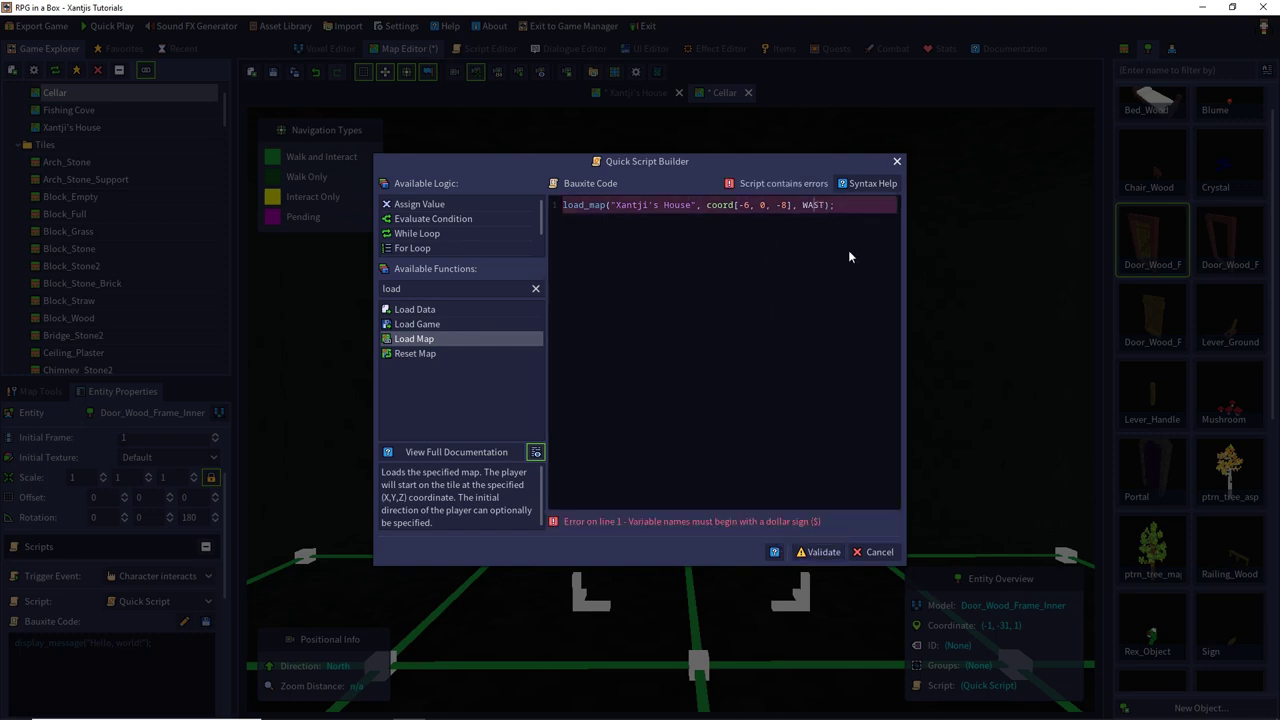
Step: Correct the direction argument to EAST and apply the door's Quick Script
key(BackSpace)
key(BackSpace)
text(EA)
click(818, 553)
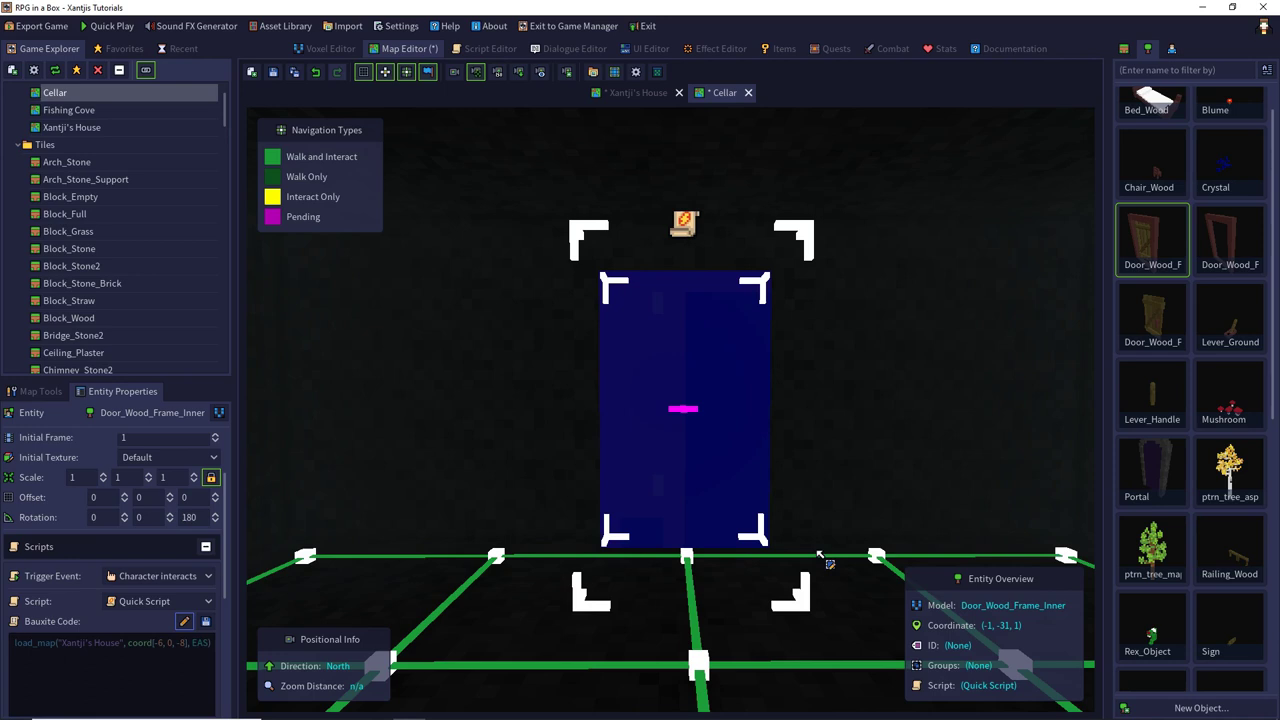
Step: Copy the coordinate of the floor tile directly in front of the door in the Cellar map
click(612, 93)
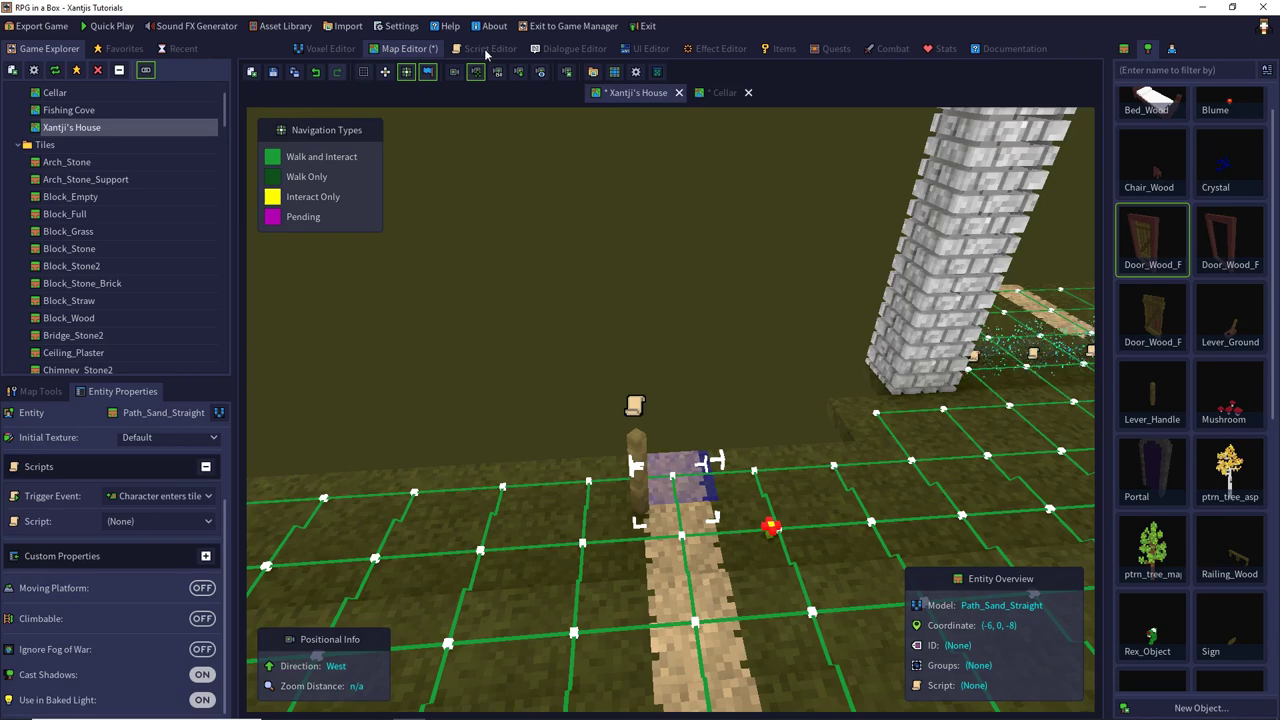
double_click(634, 405)
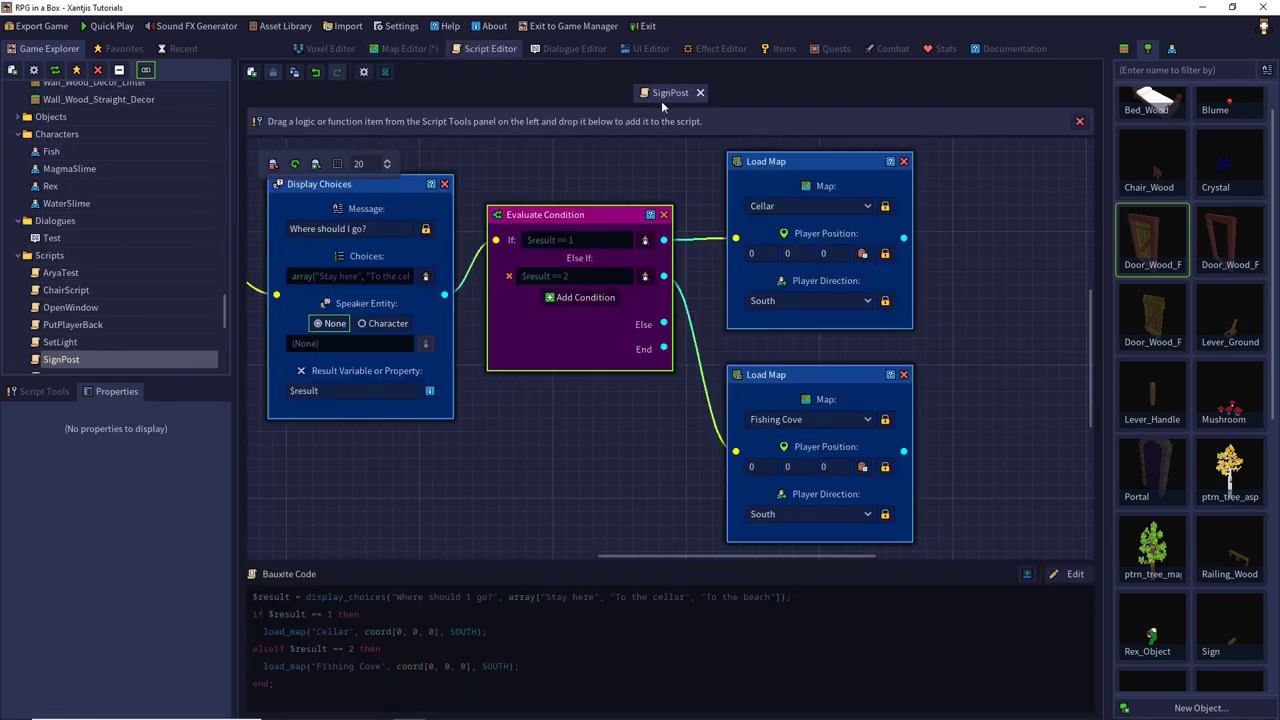
click(415, 50)
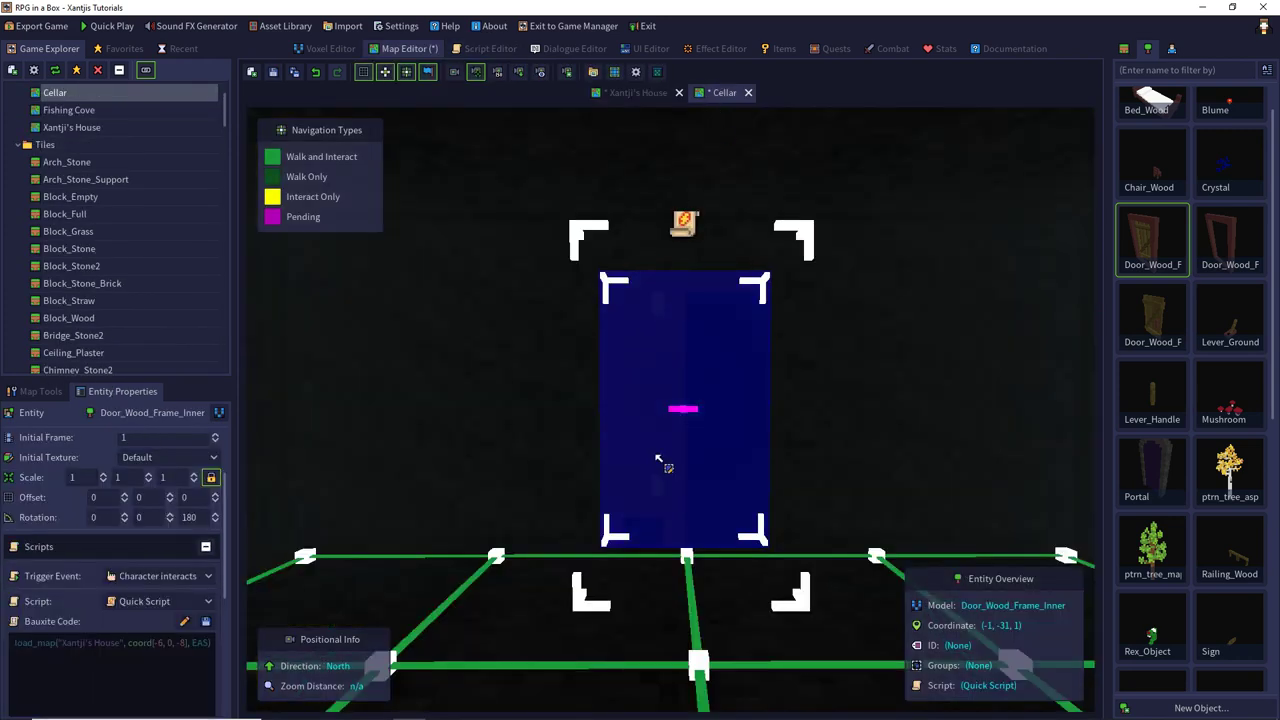
click(678, 583)
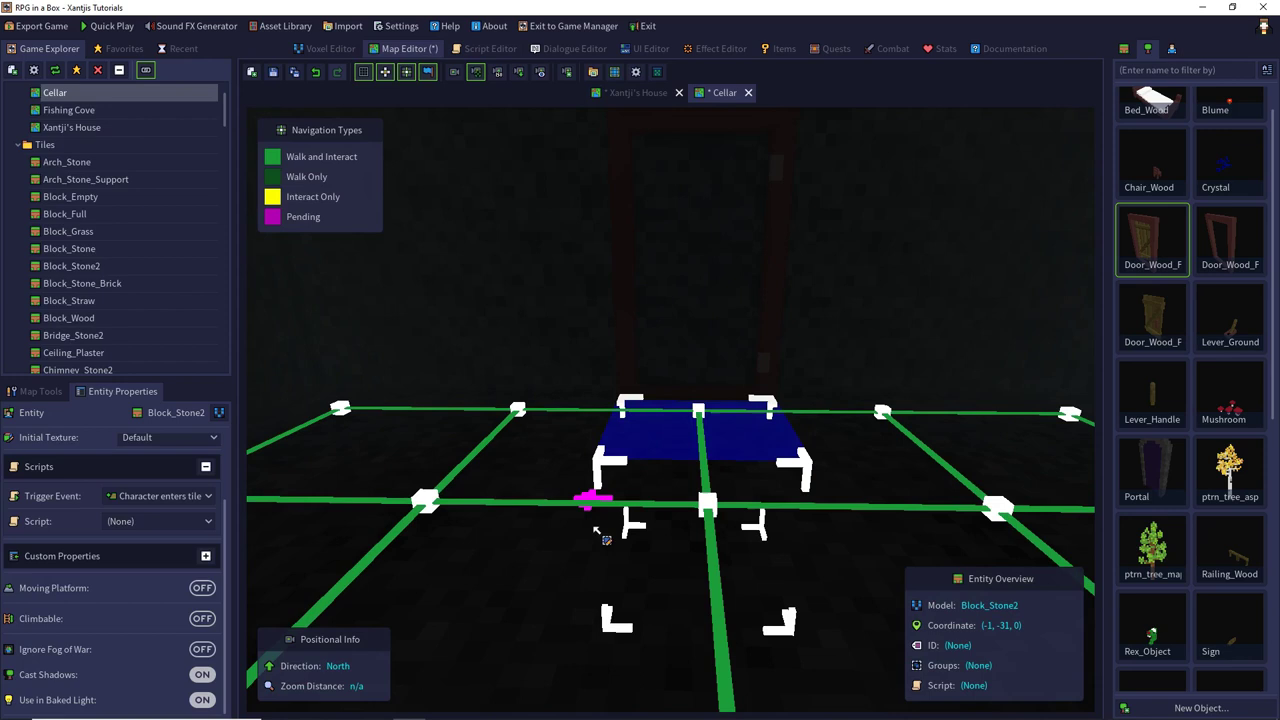
right_click(686, 430)
click(738, 590)
Step: Paste -1, -31, 0 as the player position of the Cellar Load Map node and save the SignPost script
click(497, 52)
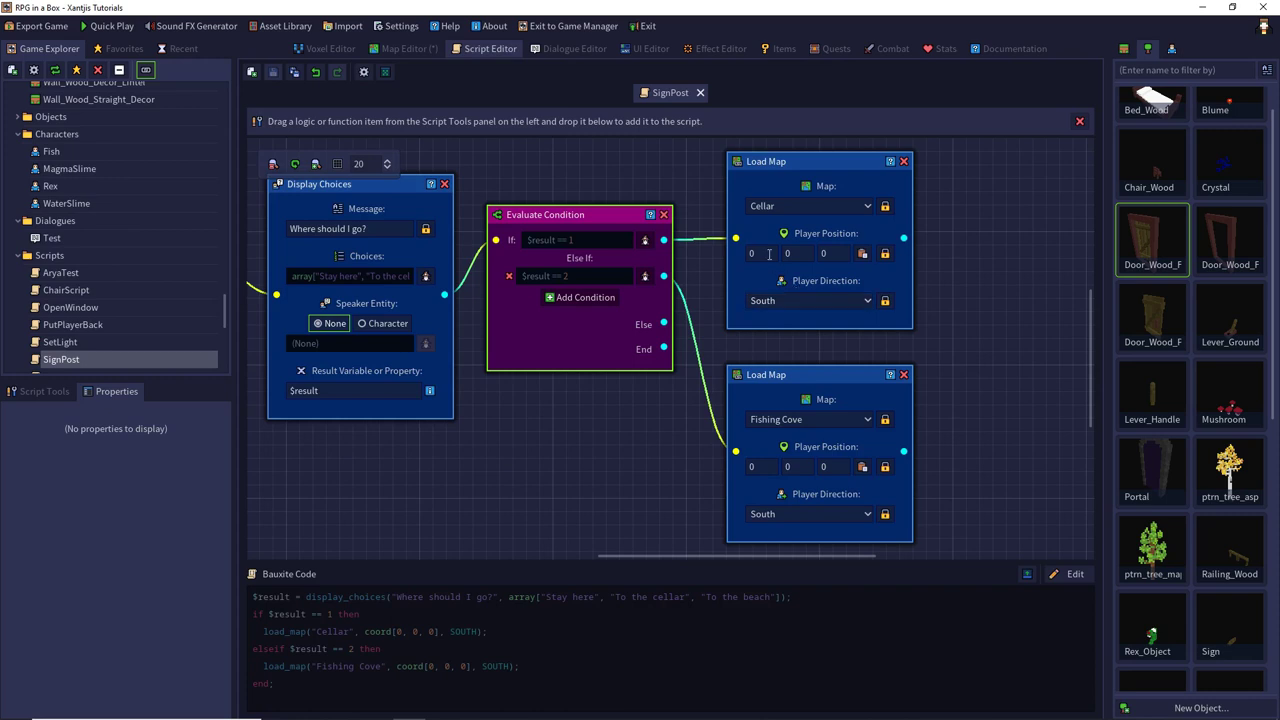
click(862, 256)
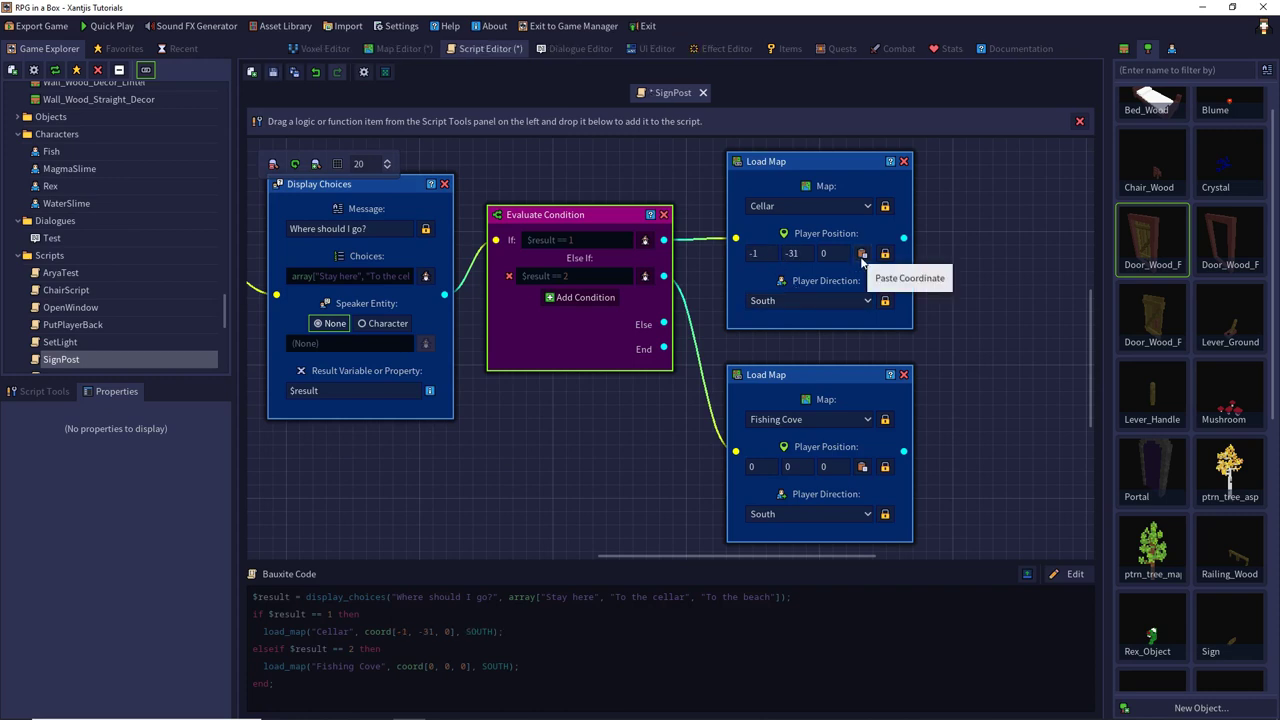
click(273, 74)
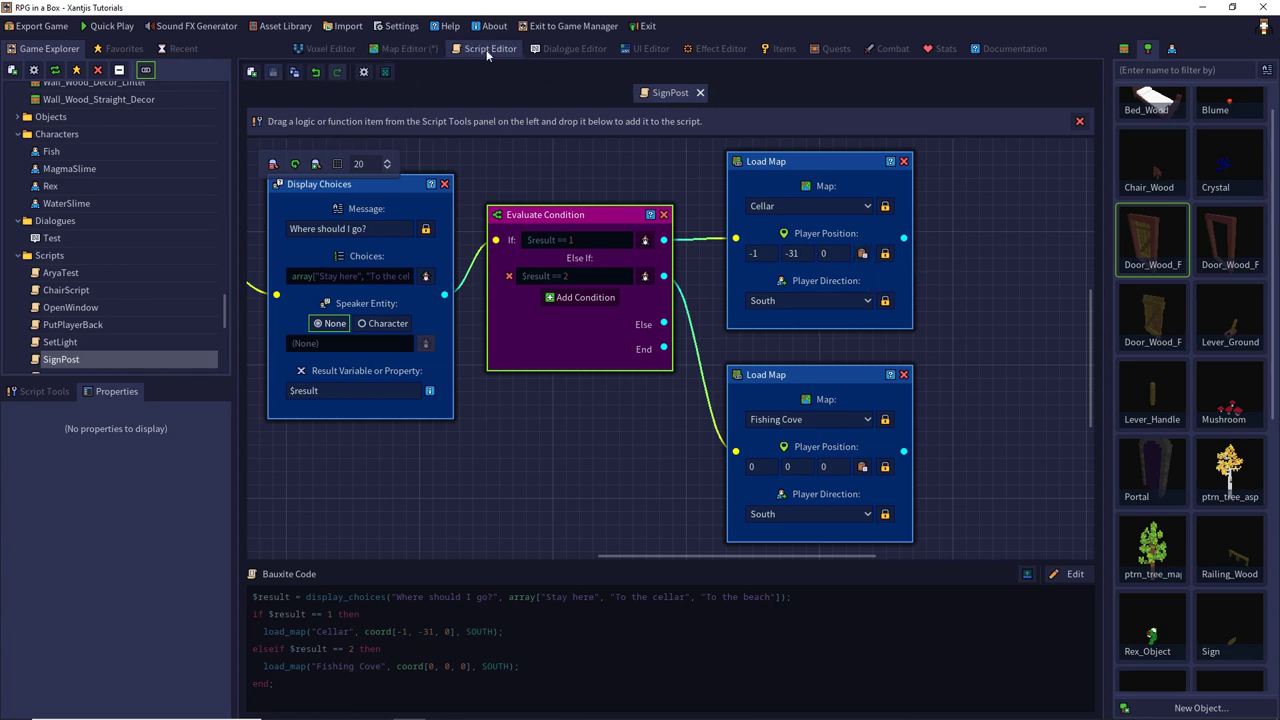
Step: Open the Fishing Cove map and copy the coordinate of the last sand path tile at the island's east edge
click(430, 49)
scroll(112, 210, up, 1)
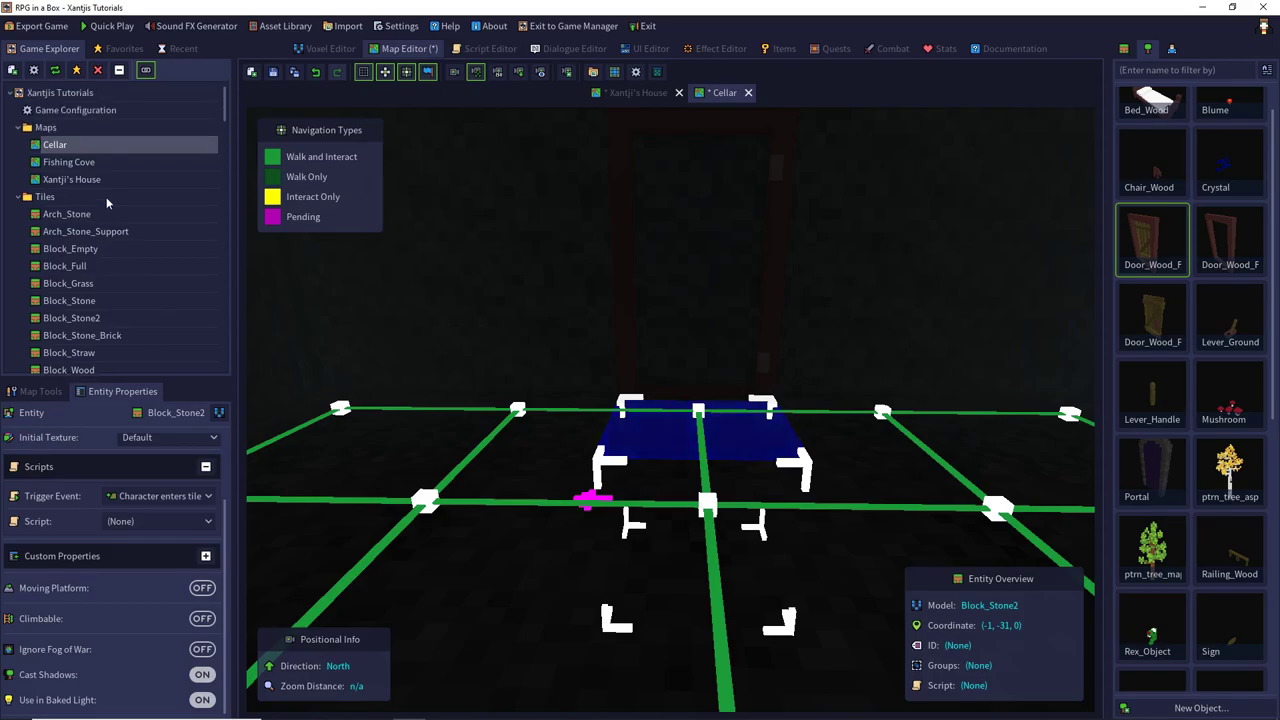
double_click(68, 162)
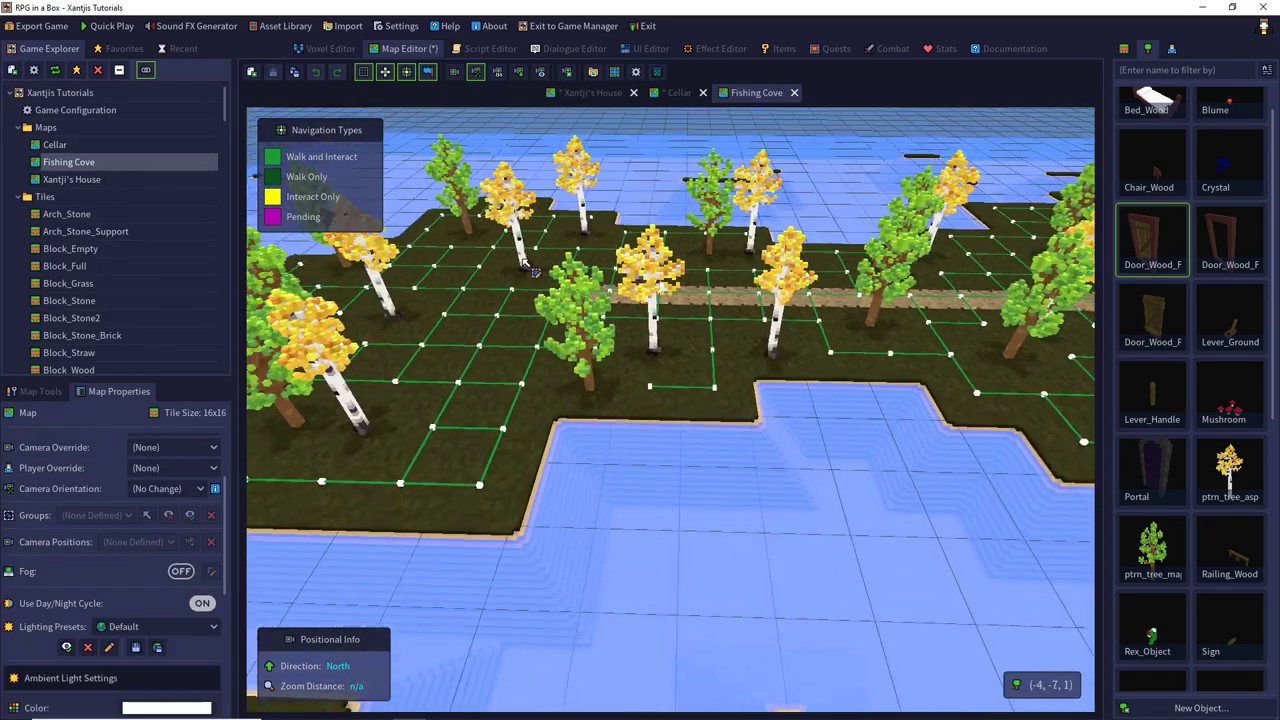
middle_drag(533, 270, 481, 495)
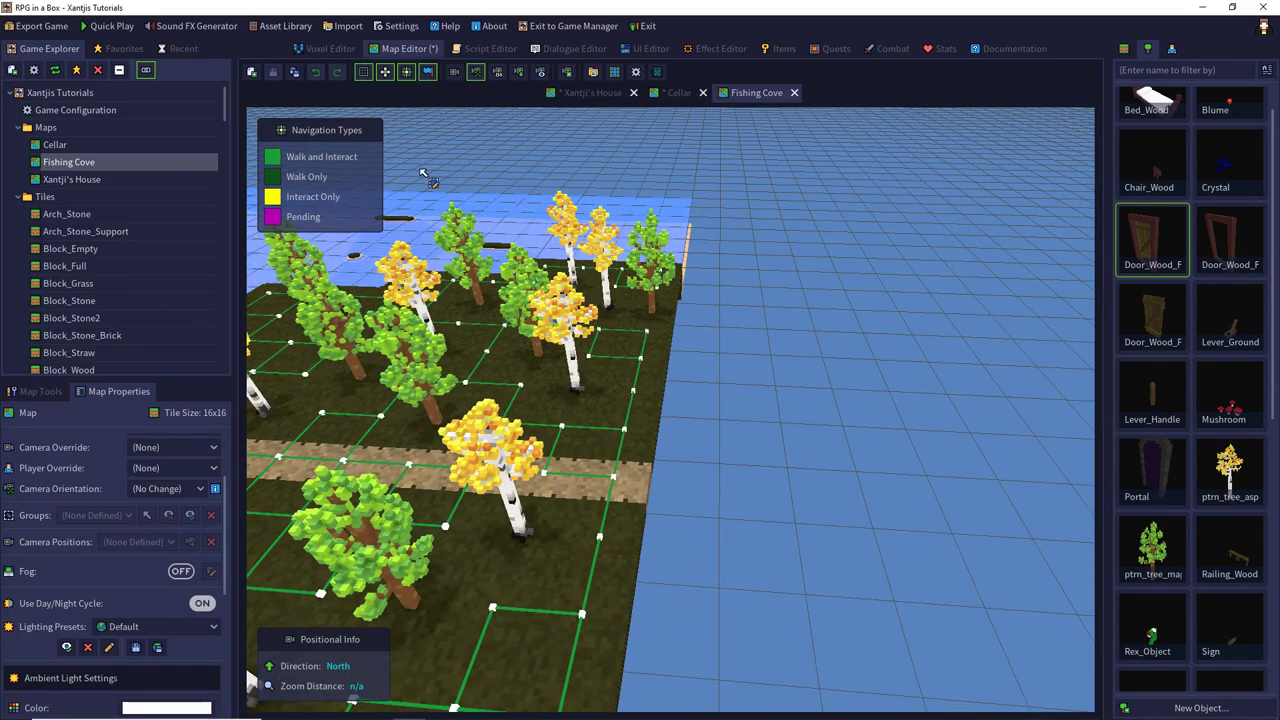
click(621, 483)
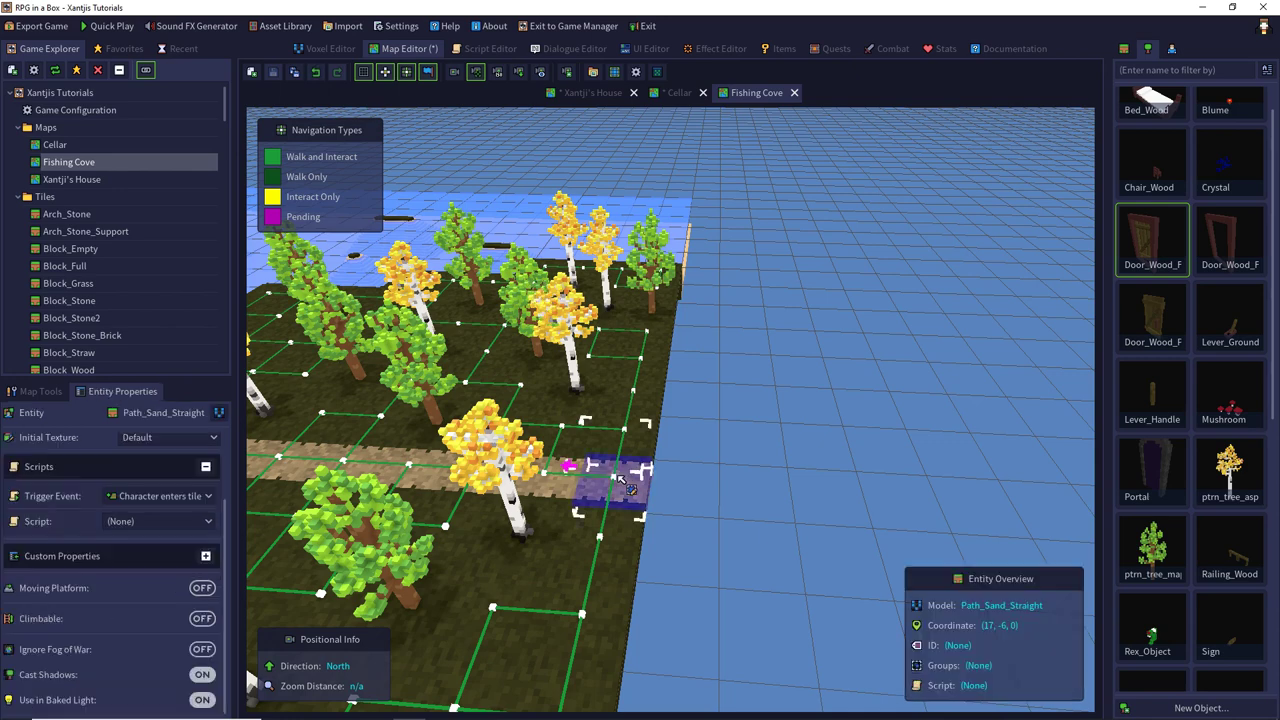
scroll(630, 512, up, 1)
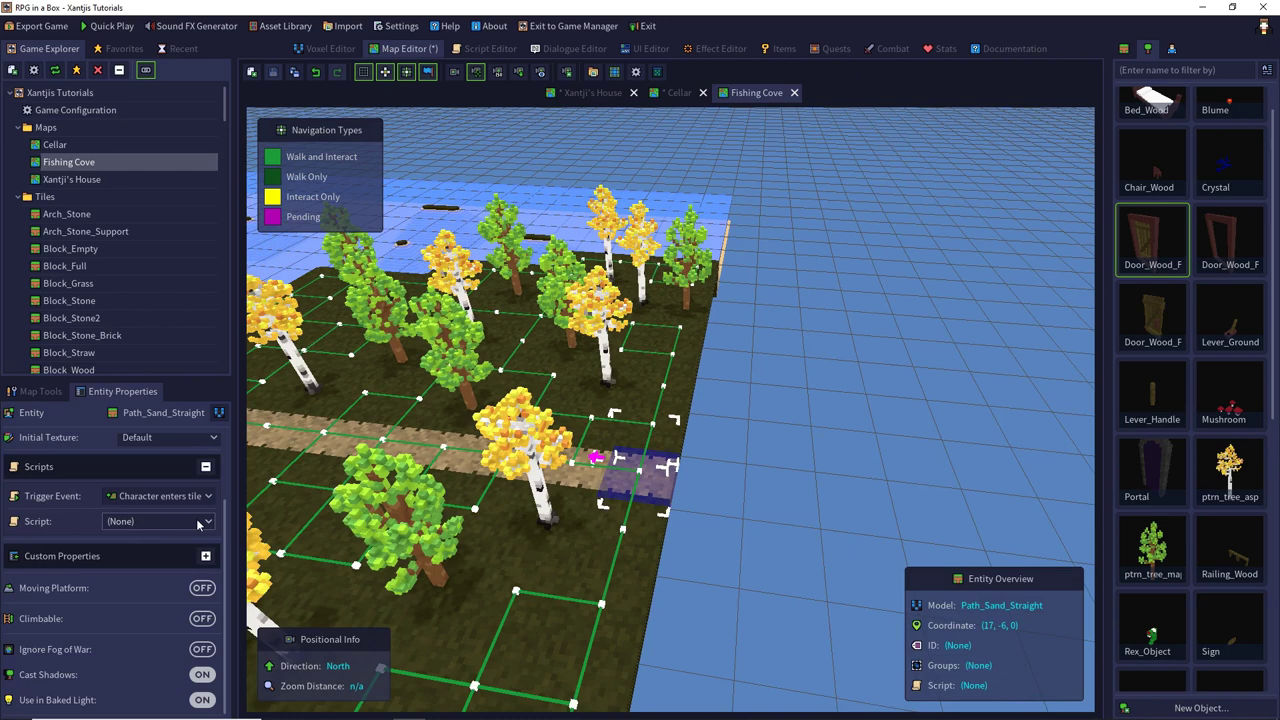
right_click(615, 490)
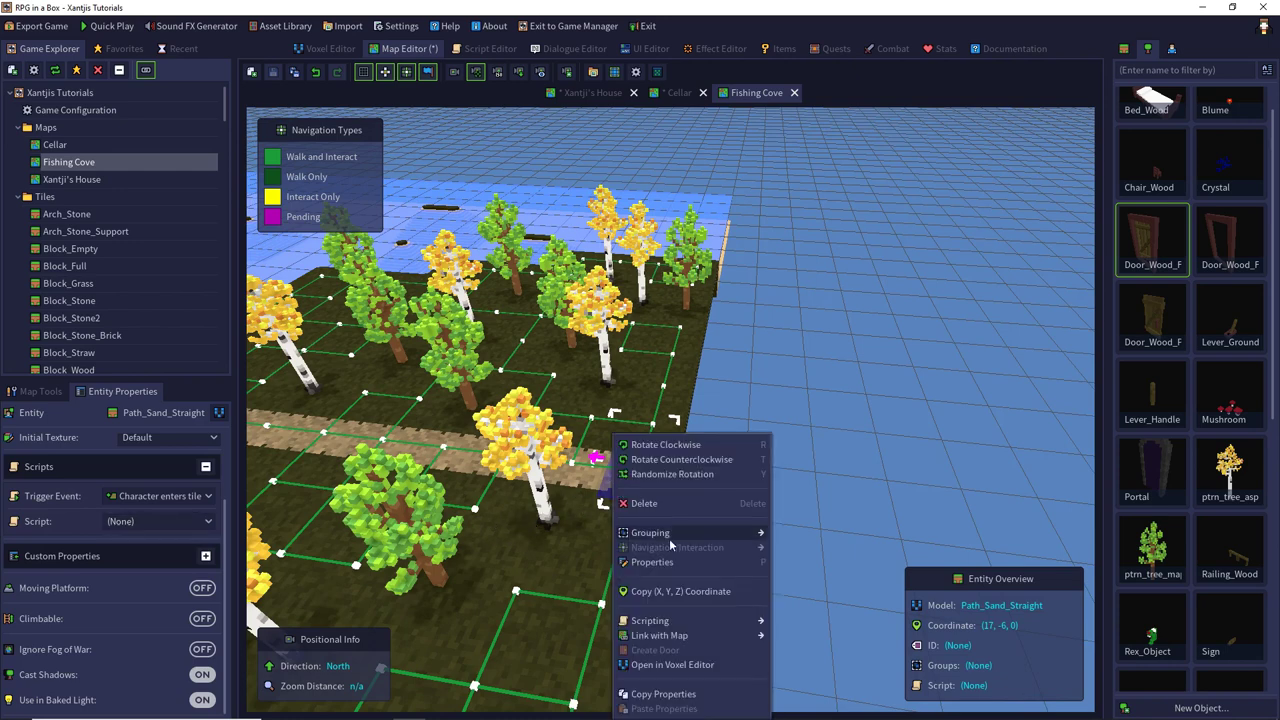
right_drag(600, 520, 377, 450)
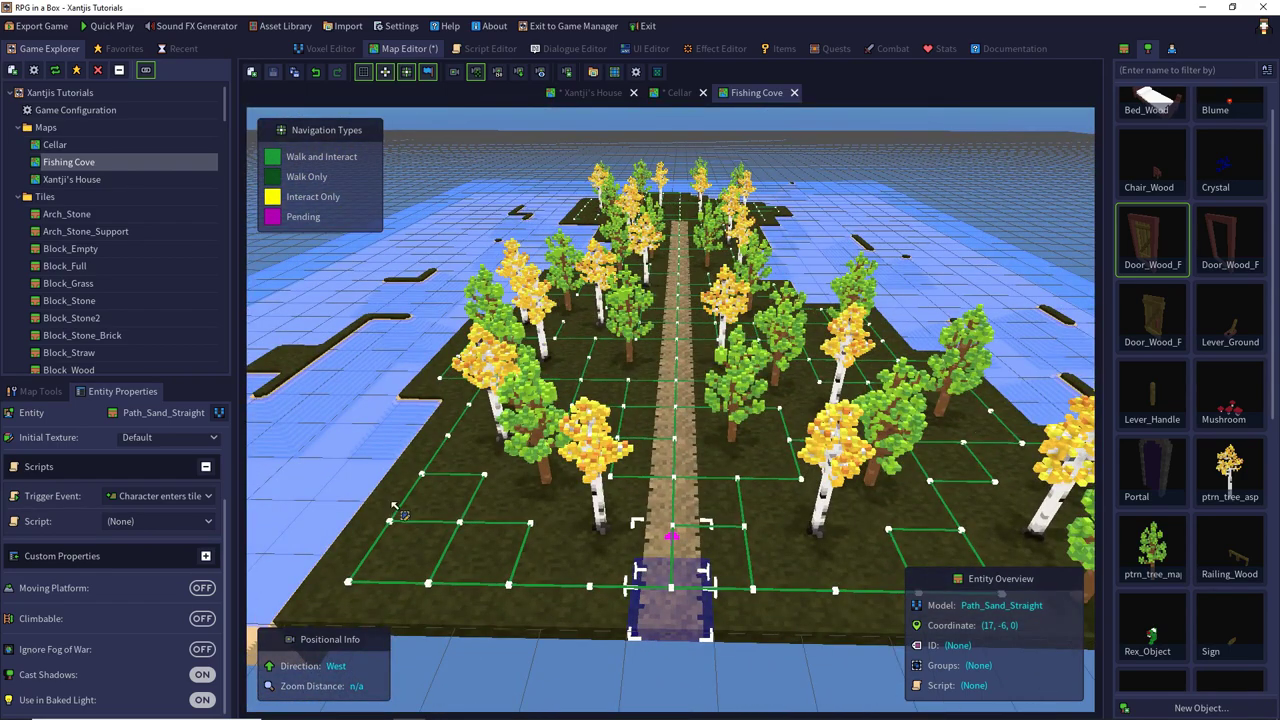
Step: Set the Fishing Cove Load Map node to direction West and player position 17, -6, 0, and save the script
click(478, 52)
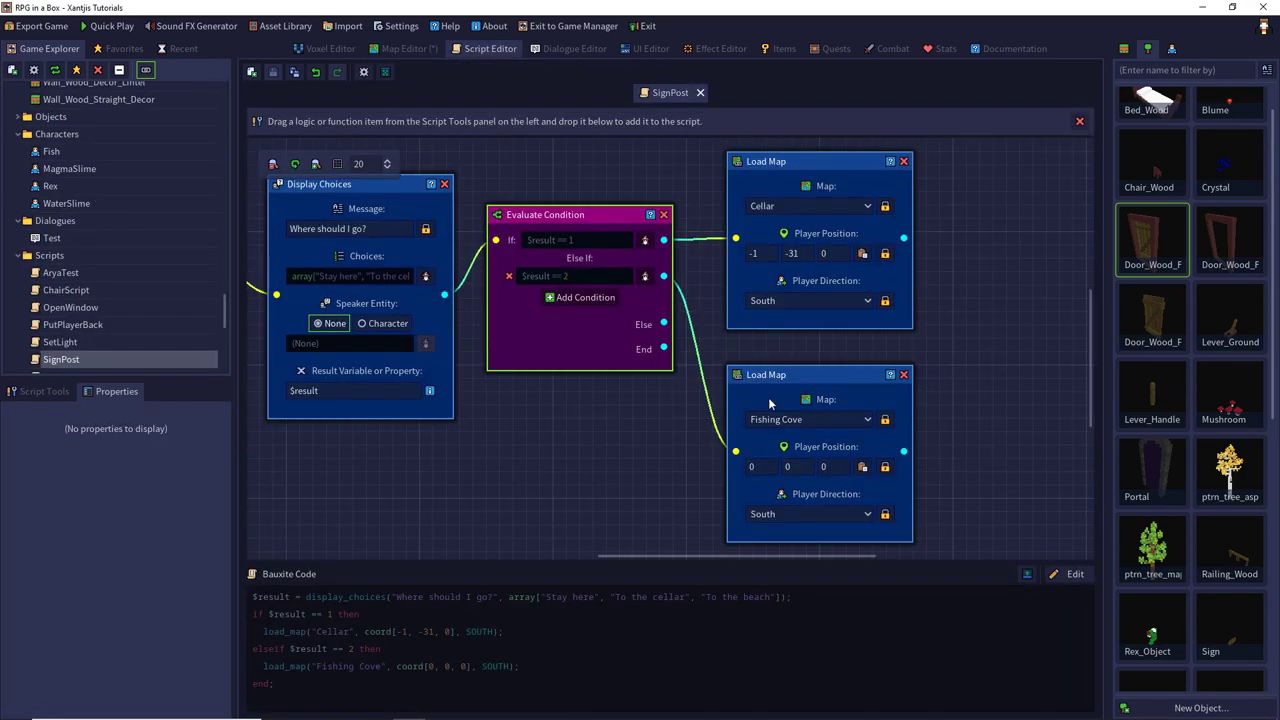
click(806, 514)
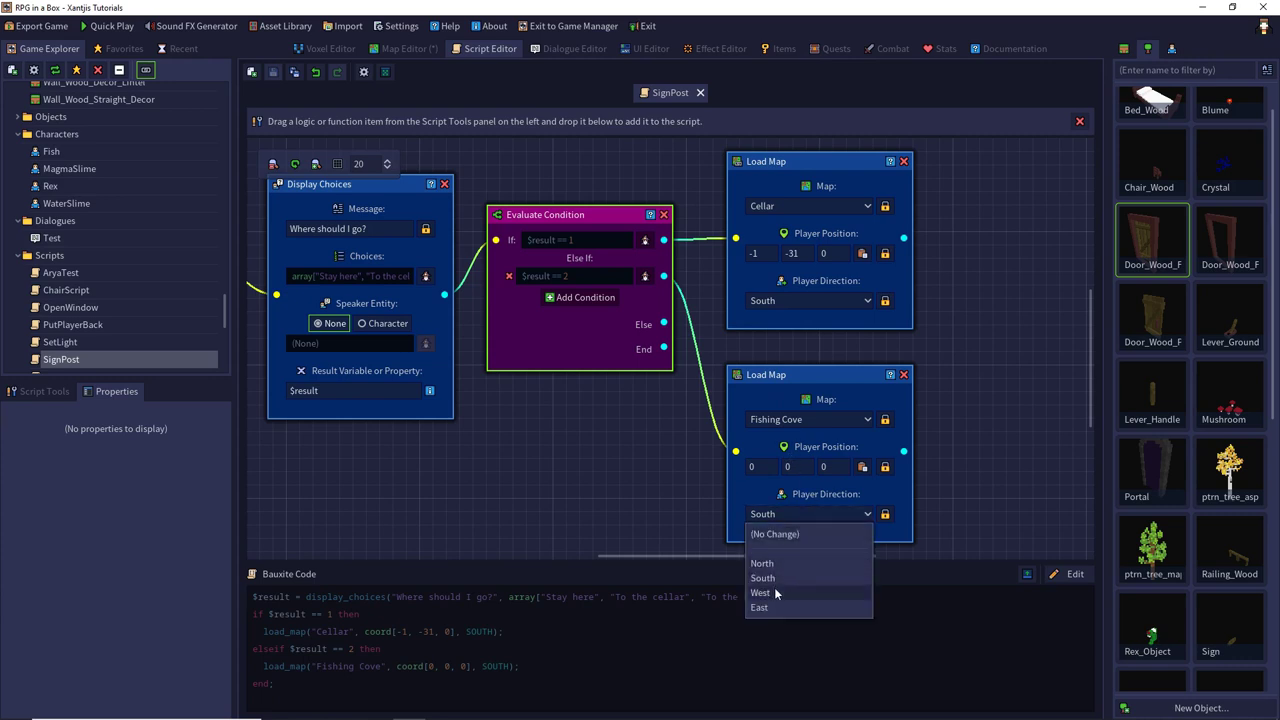
click(761, 593)
click(862, 466)
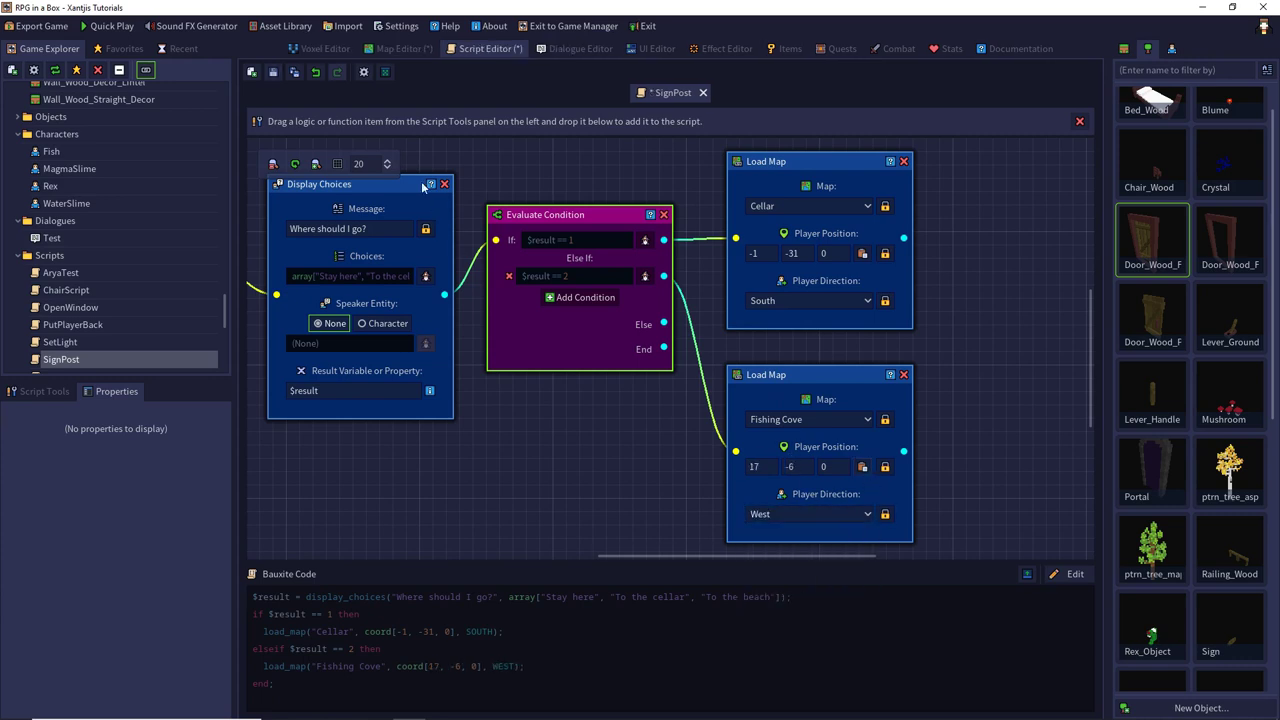
click(273, 72)
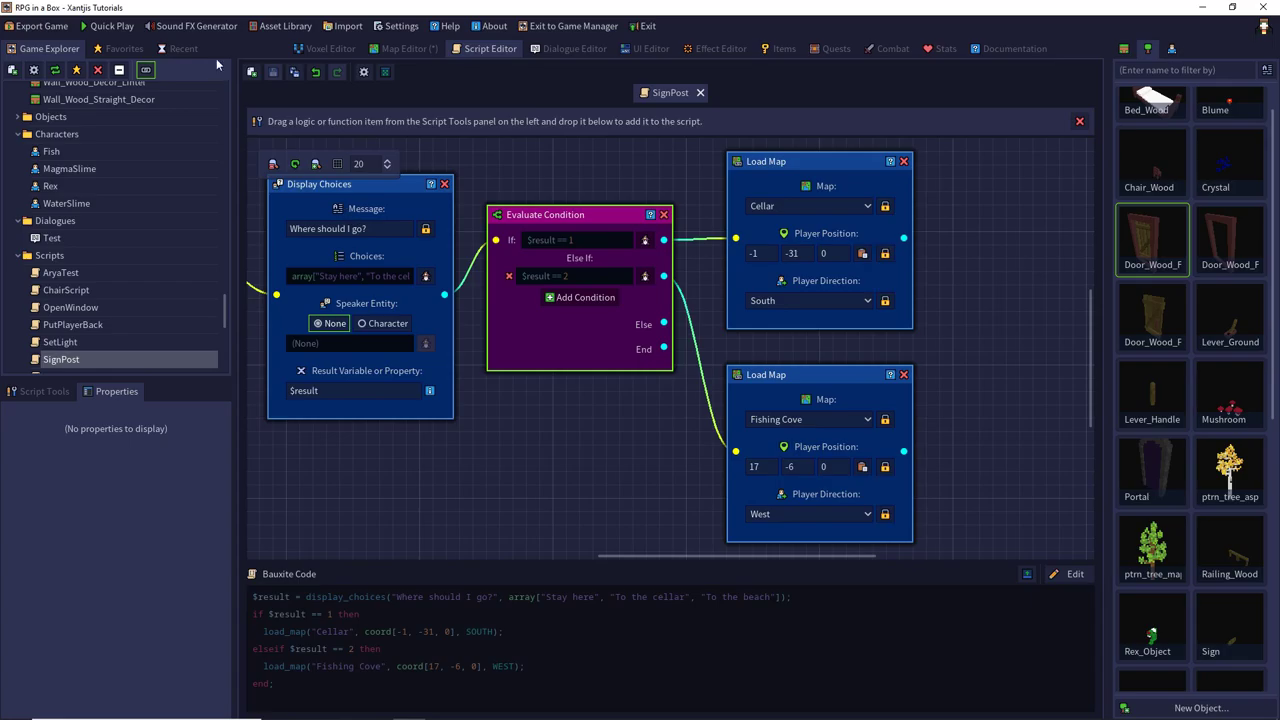
Step: Close the SignPost script and save the Cellar map's pending changes
click(112, 26)
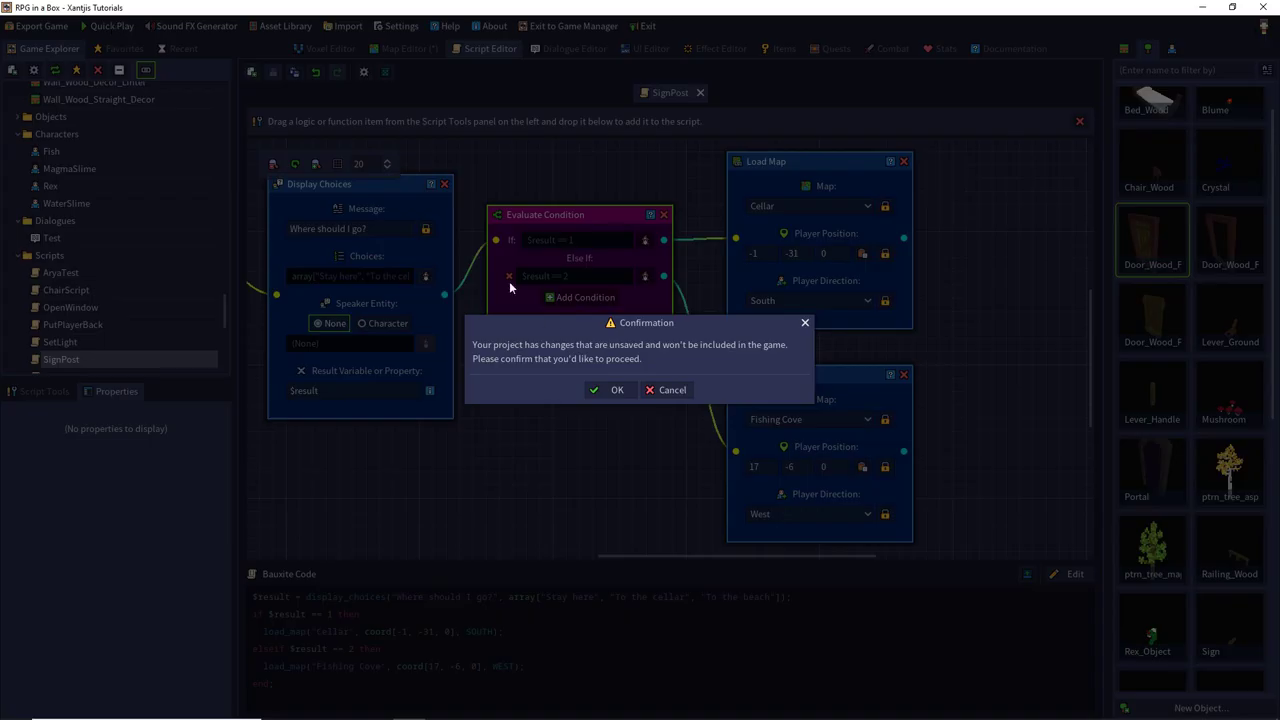
click(672, 390)
click(700, 92)
click(416, 50)
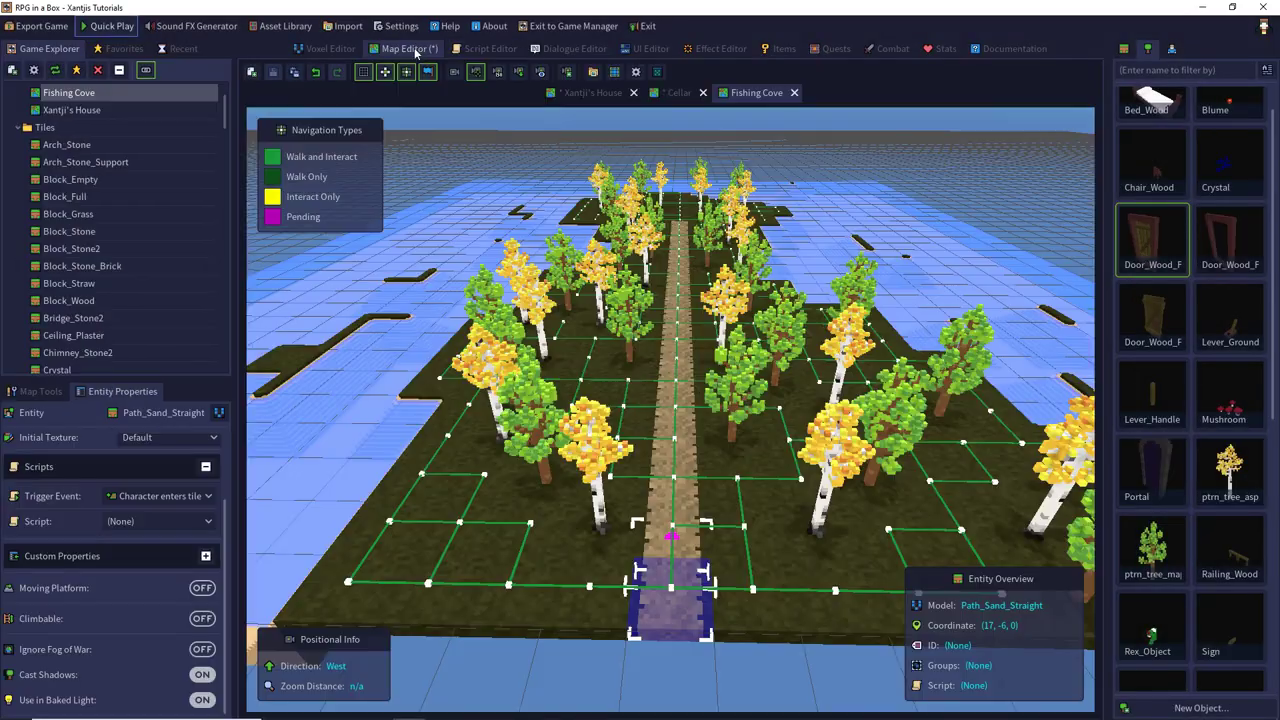
click(668, 96)
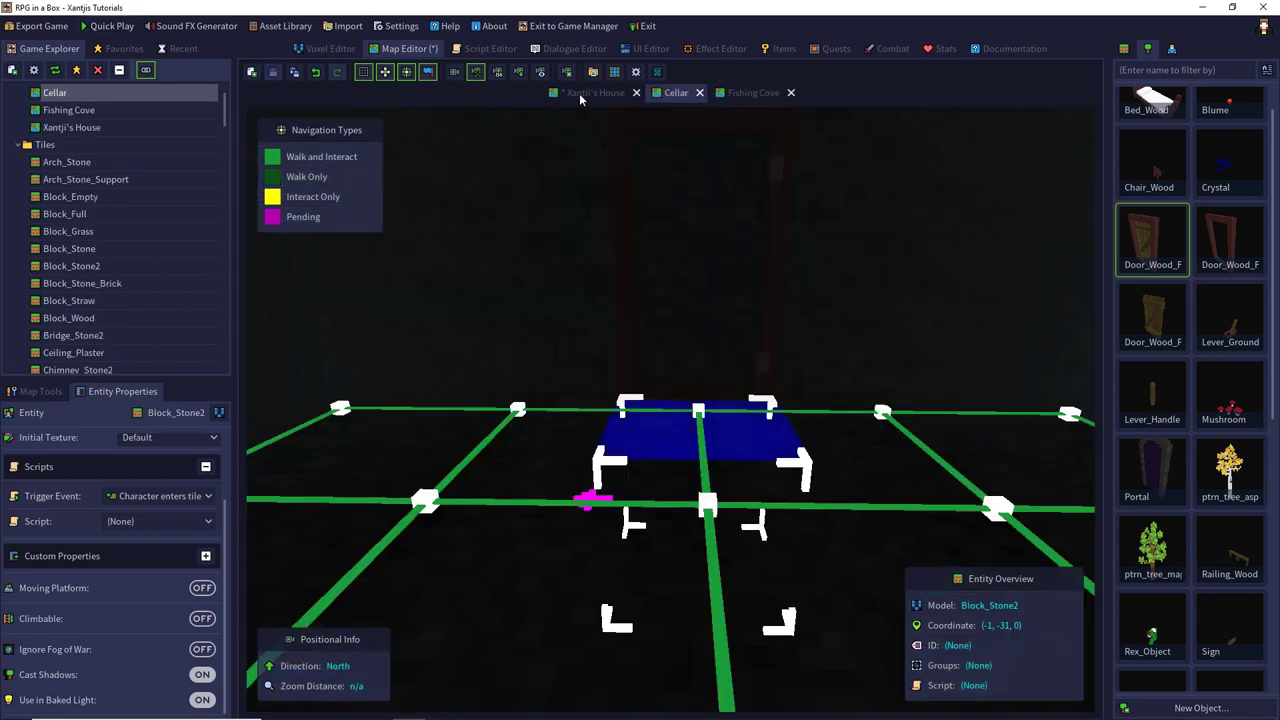
Step: Play-test the game from the Xantji's House map, starting a new game and choosing "Stay here" at the signpost
click(588, 93)
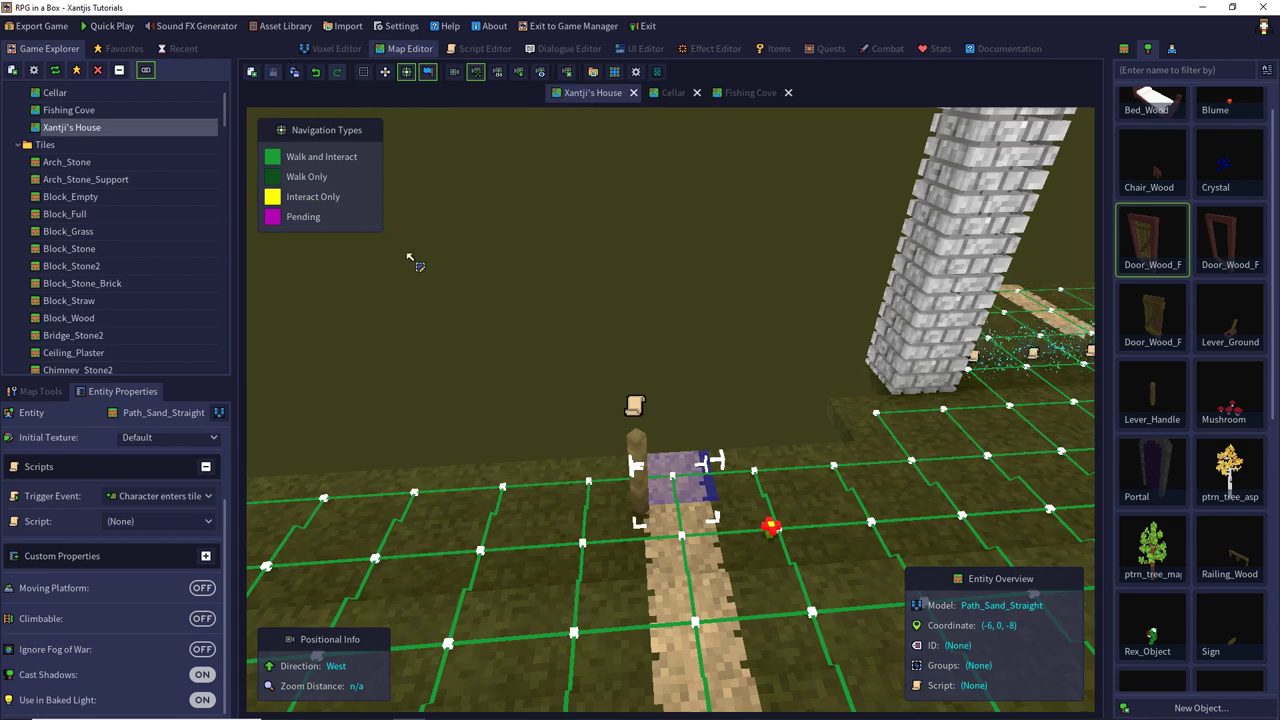
click(110, 27)
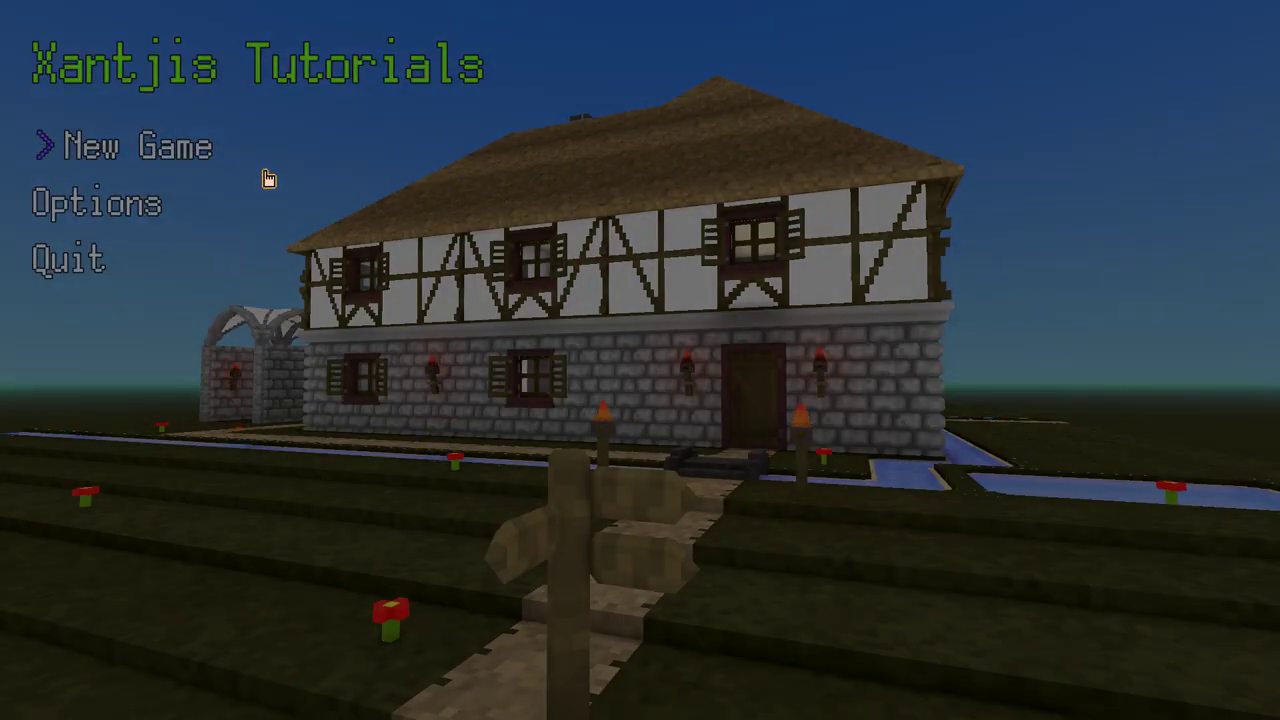
key(Return)
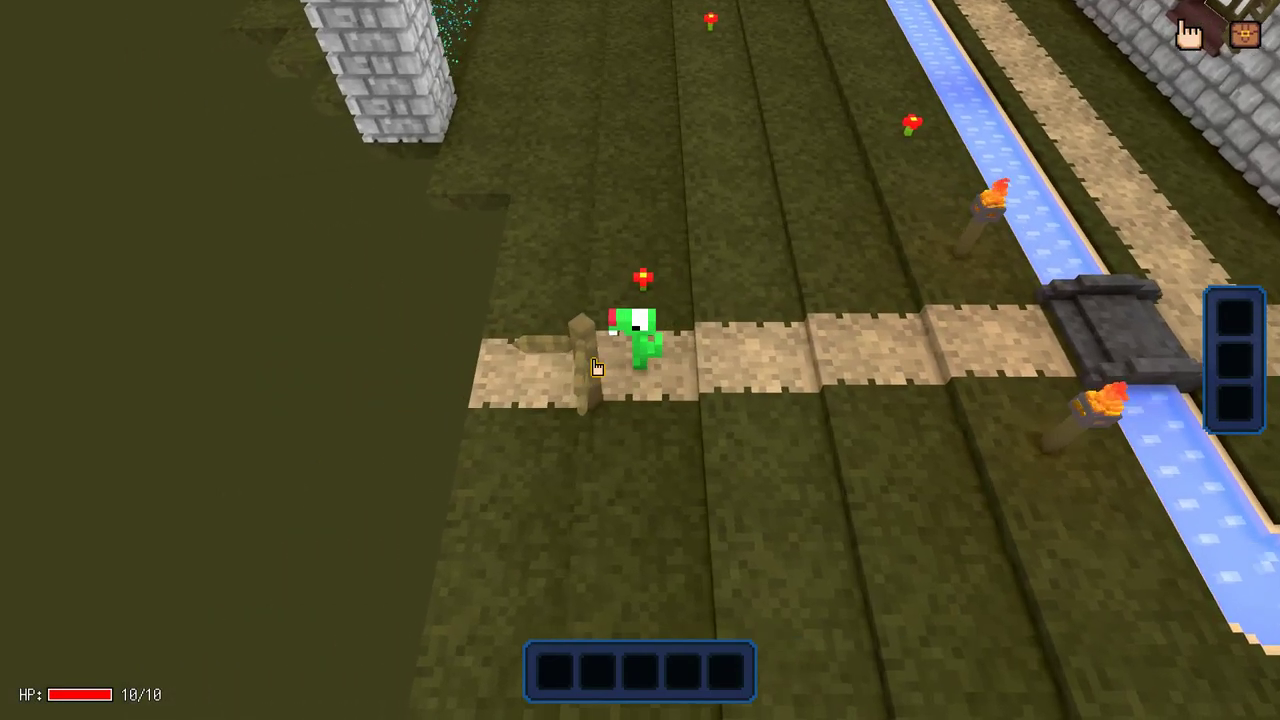
click(595, 362)
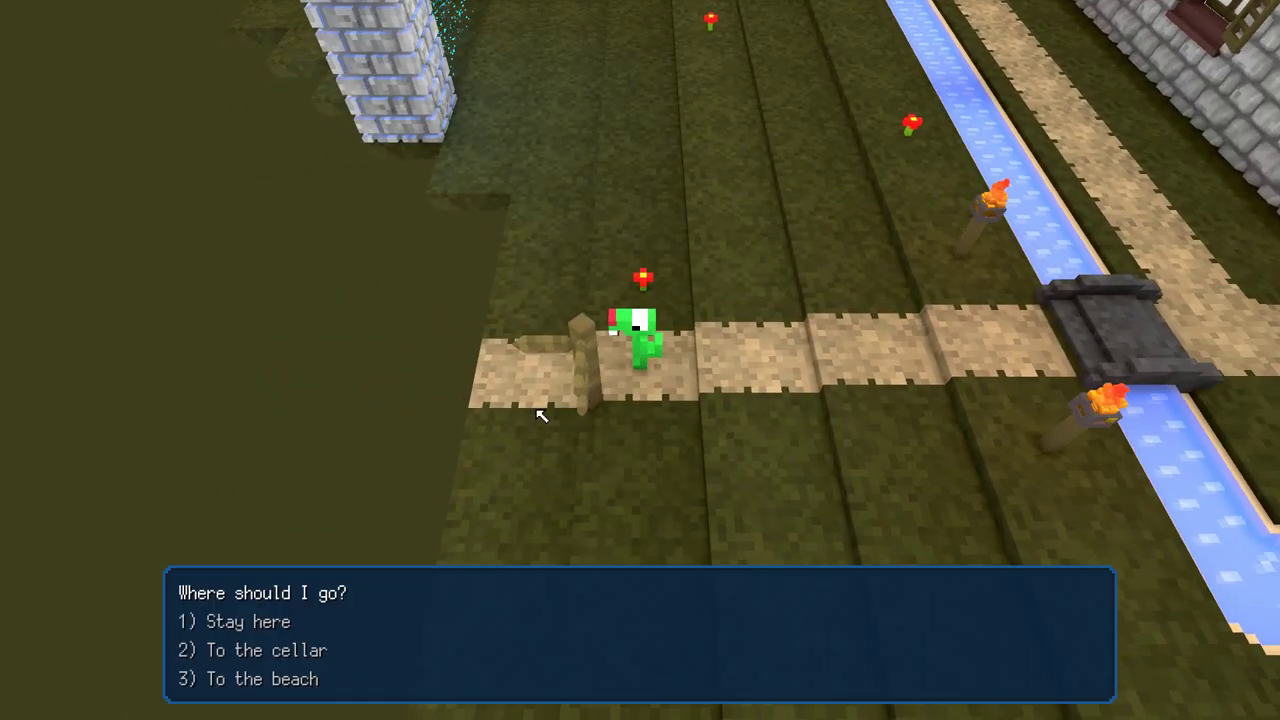
click(262, 622)
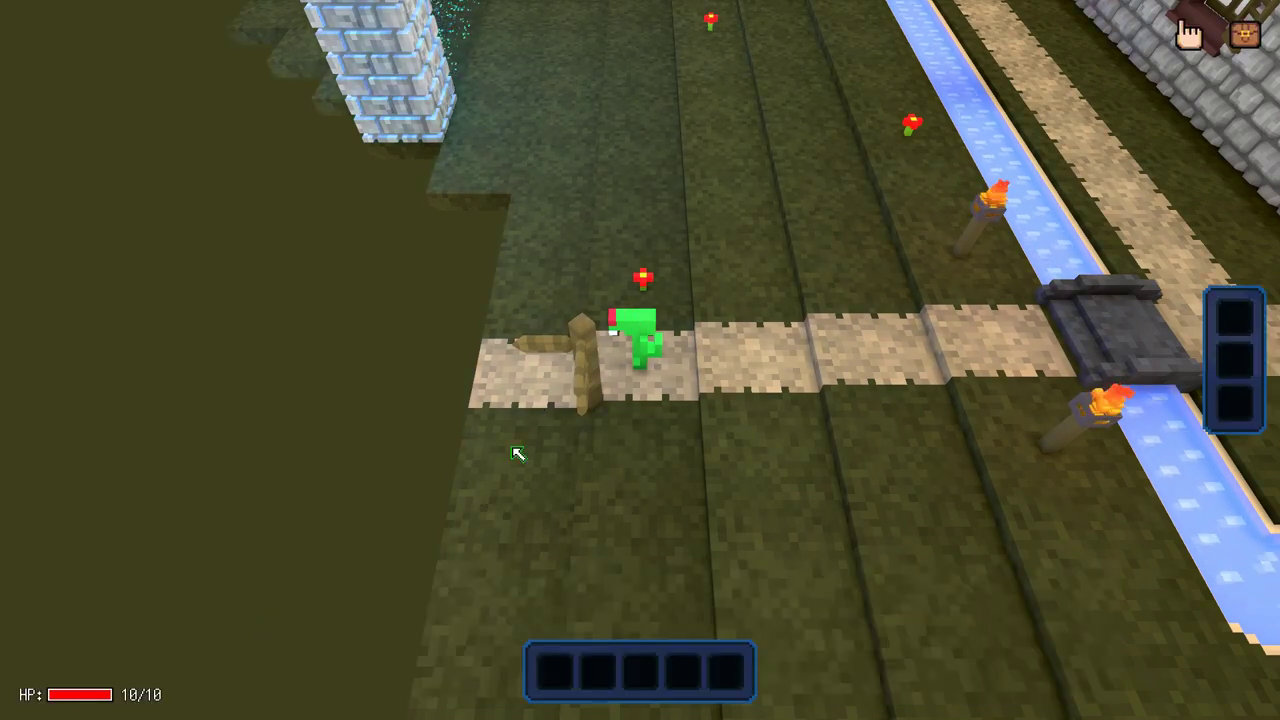
Step: Test the signpost's "To the cellar" choice and return home through the cellar door
click(591, 364)
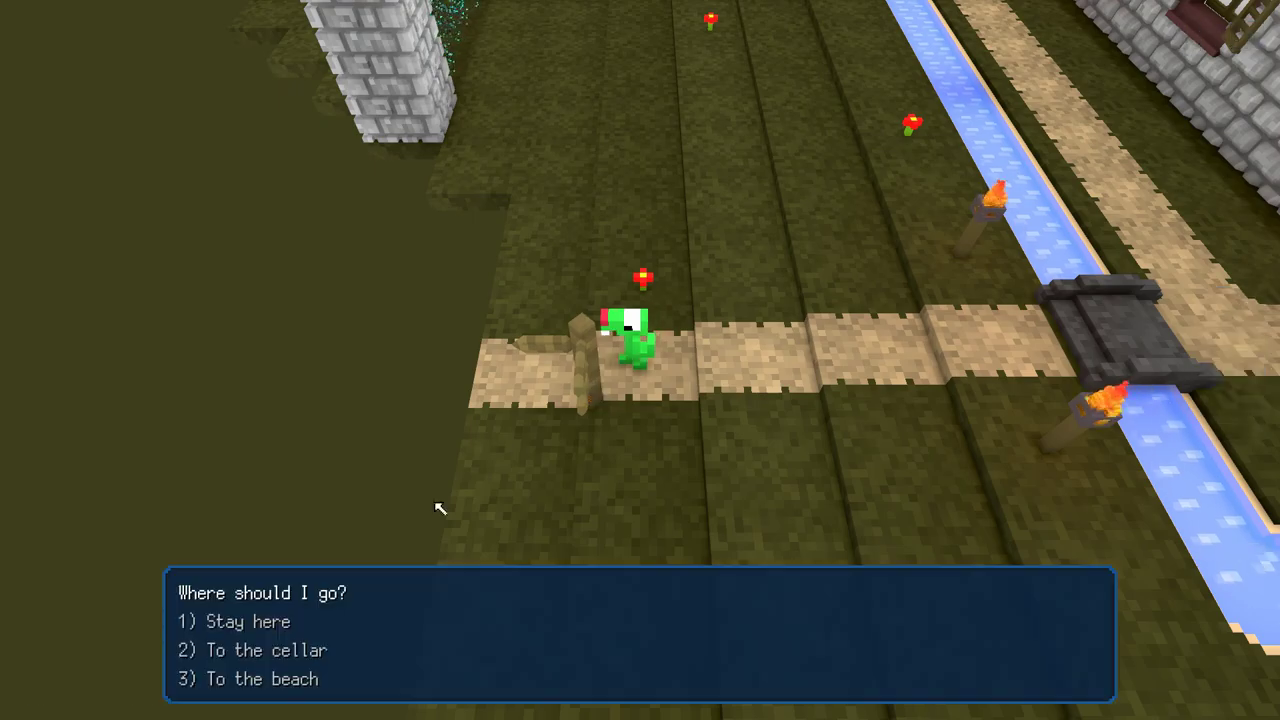
click(253, 652)
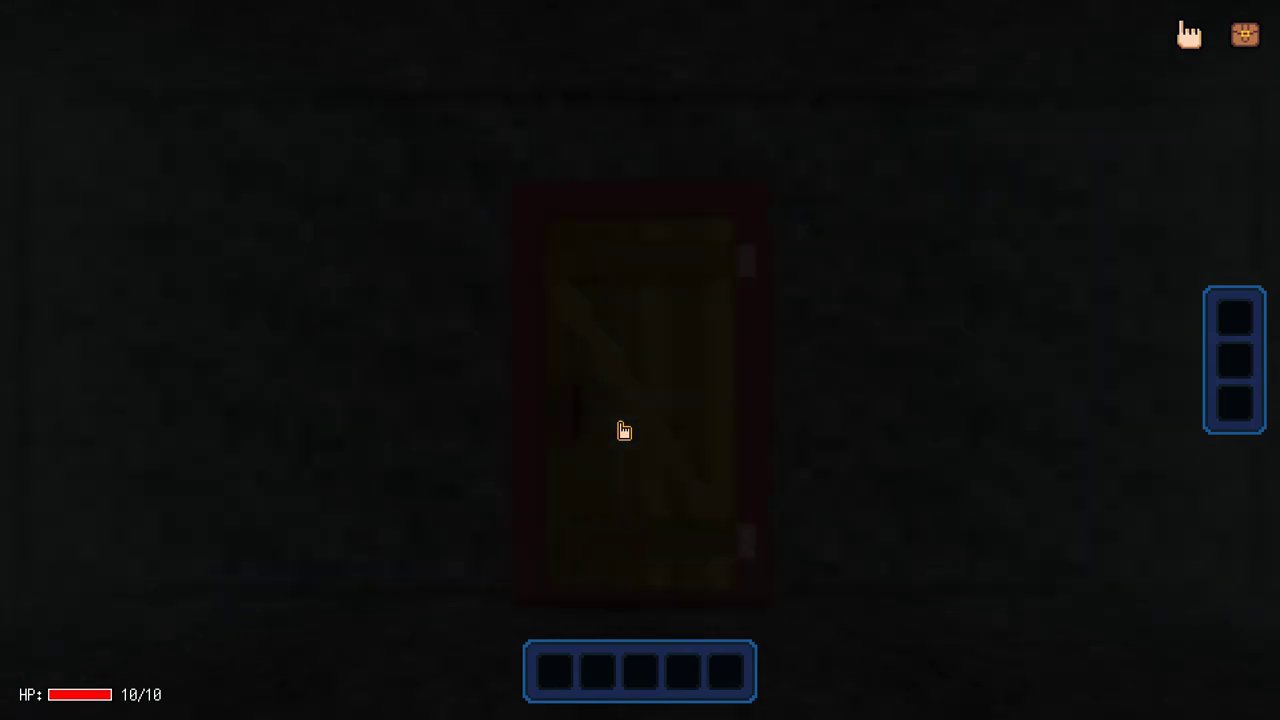
click(623, 430)
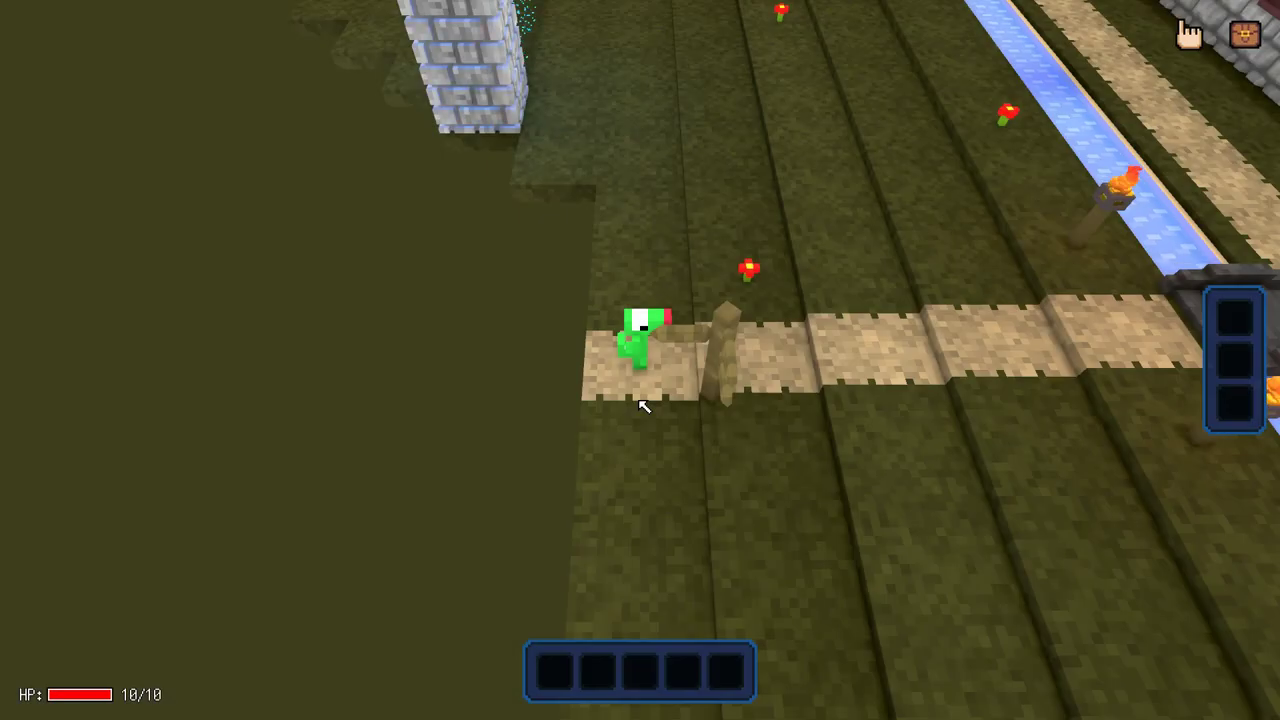
Step: Travel to the cellar from the signpost once more, and quit to the title screen
click(727, 352)
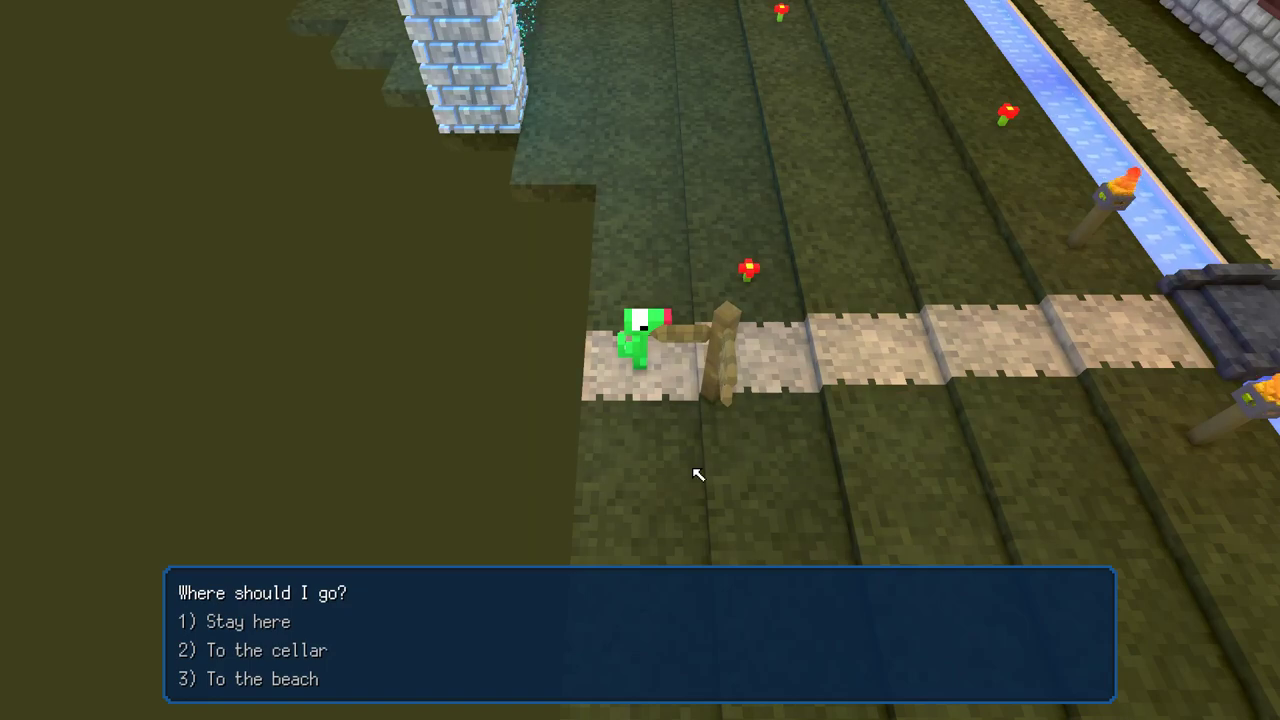
key(2)
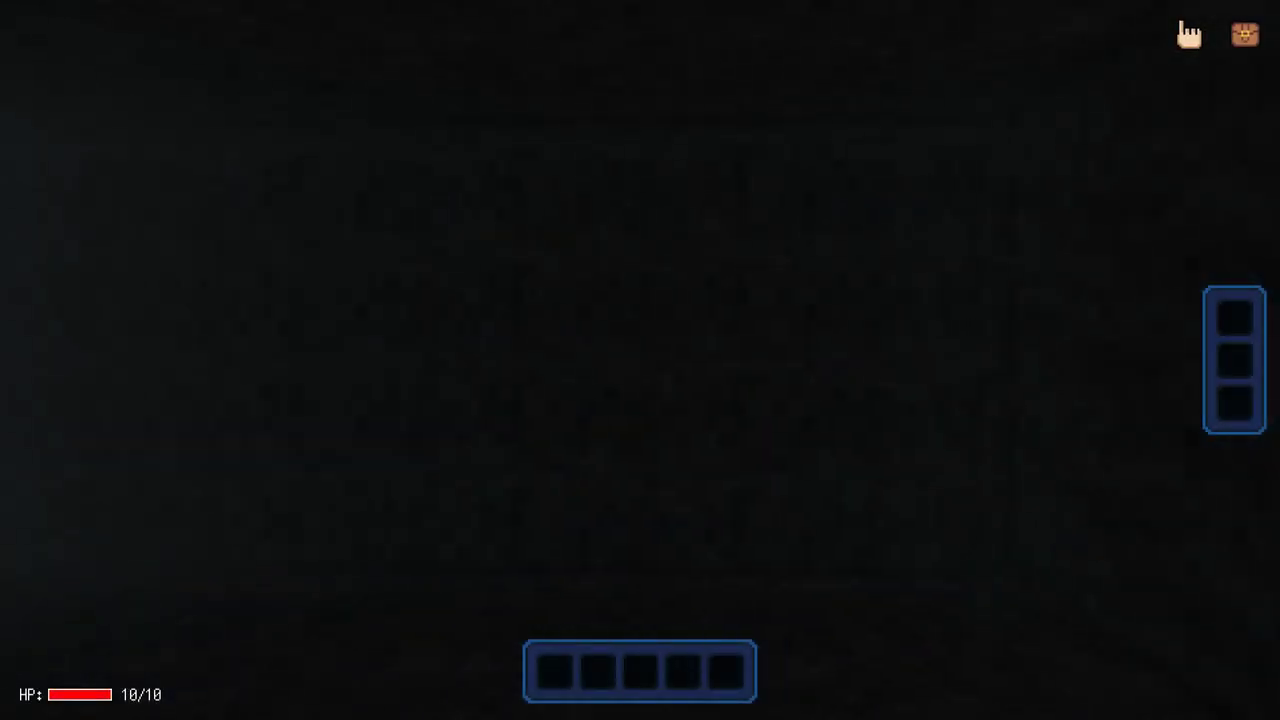
key(Escape)
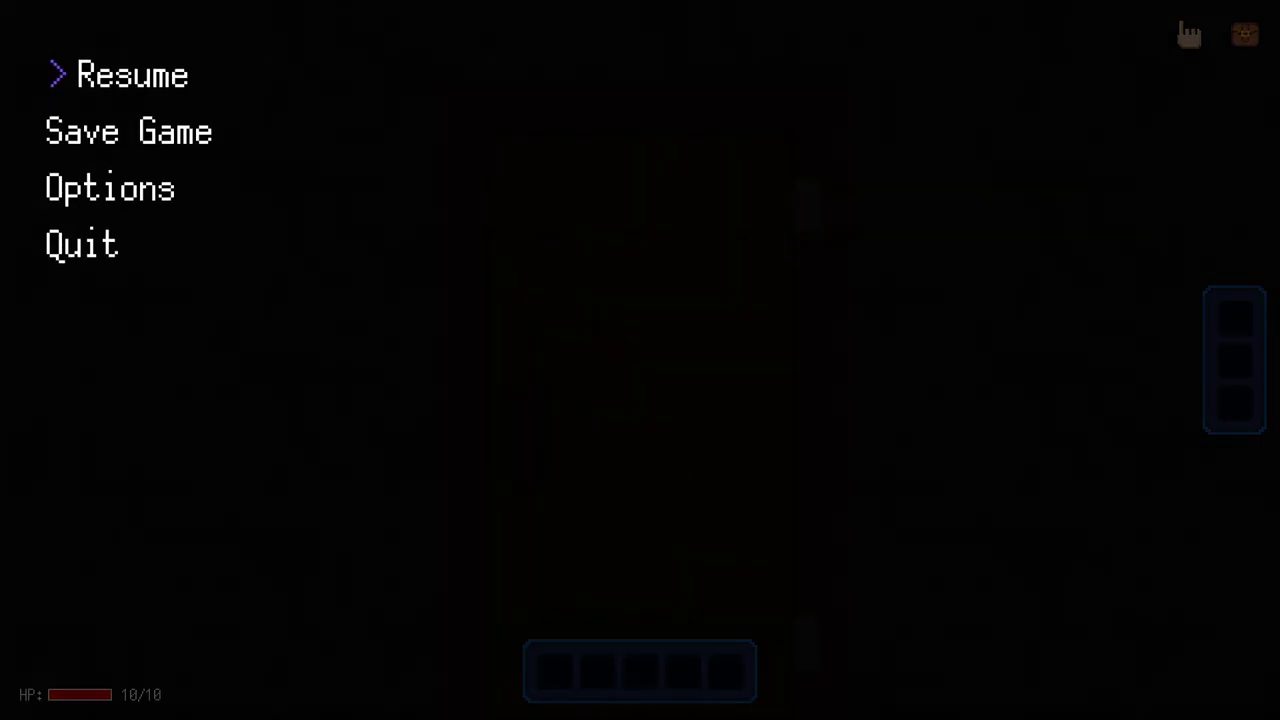
key(Down)
key(Down)
key(Down)
key(Return)
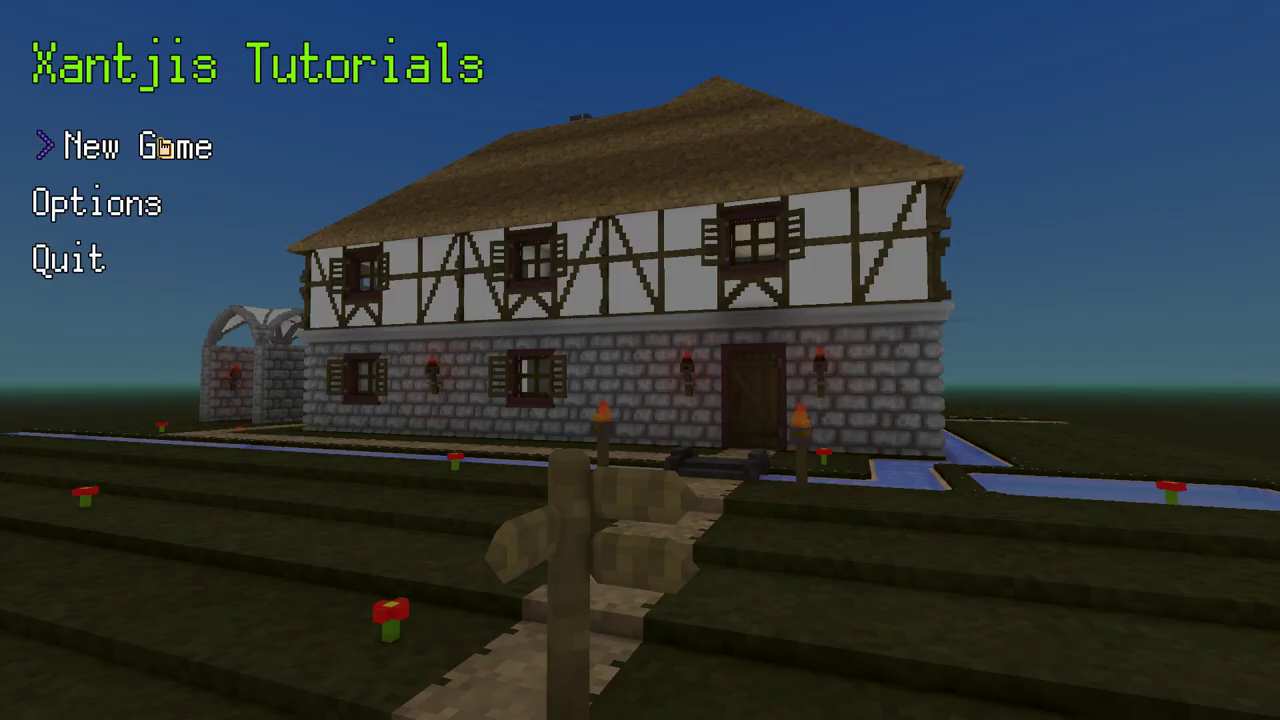
Step: Start a new game, test the signpost's "To the beach" choice, and quit the play test
key(Return)
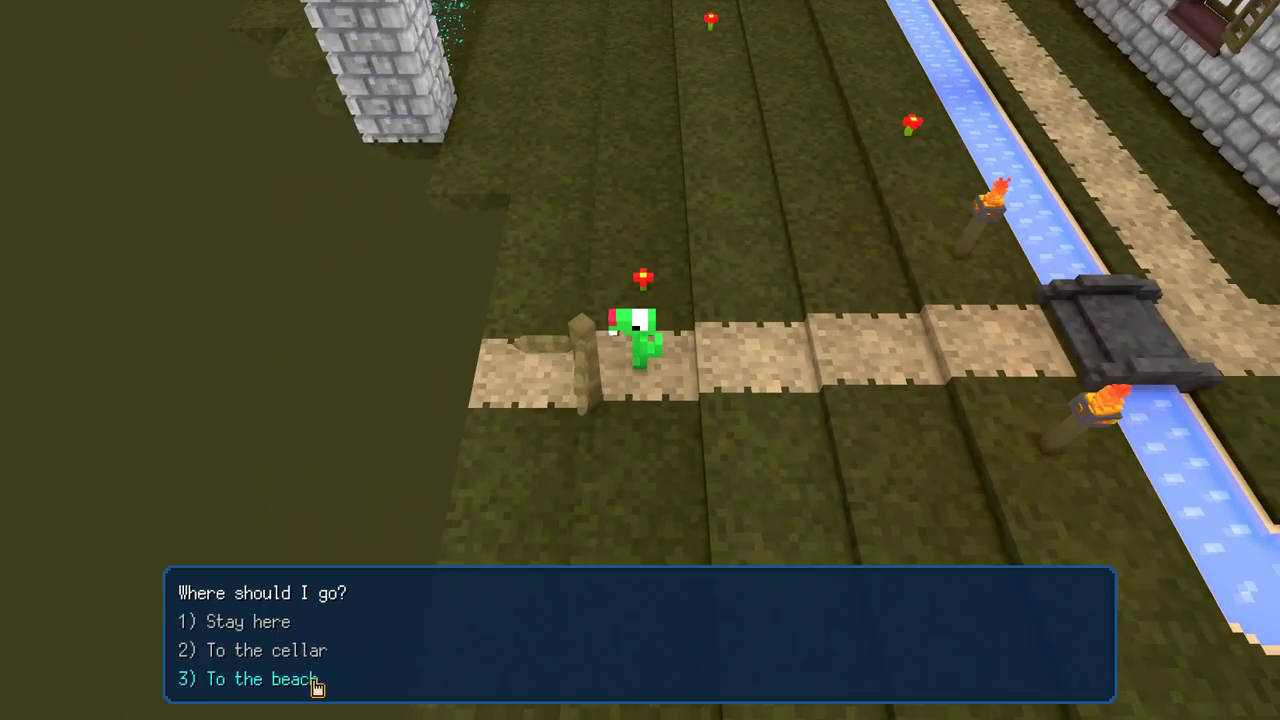
click(312, 686)
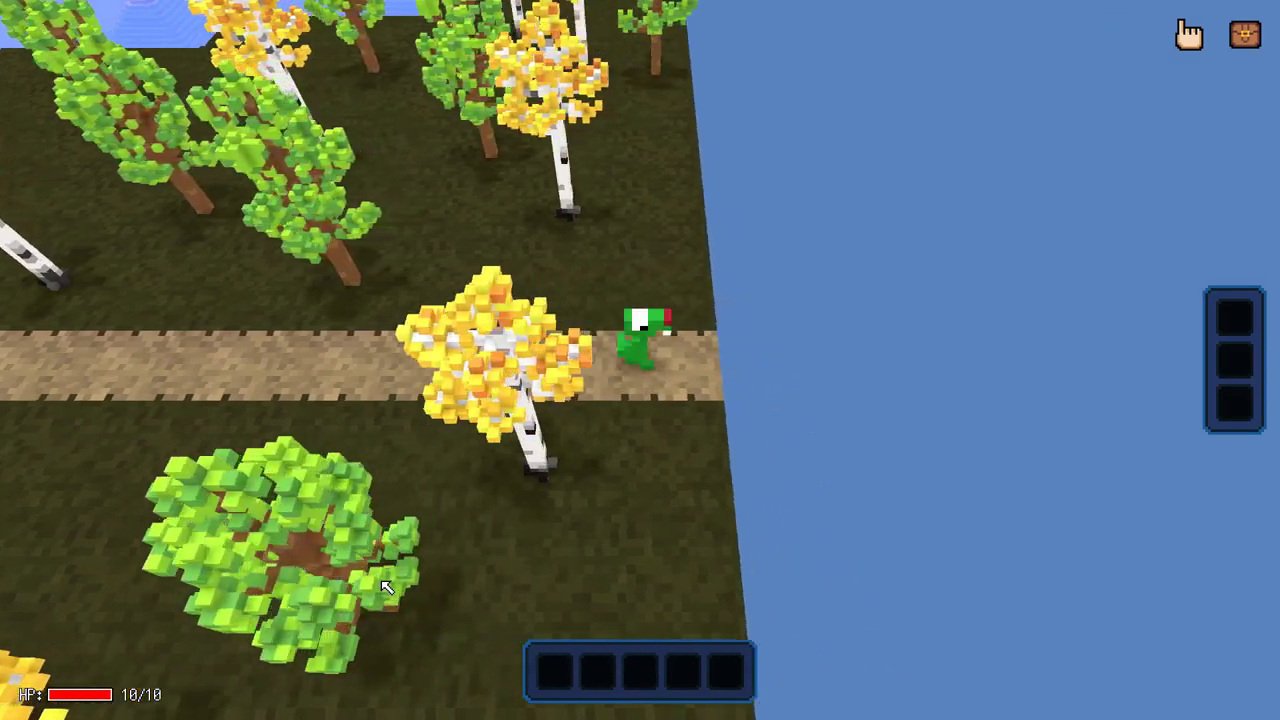
key(d)
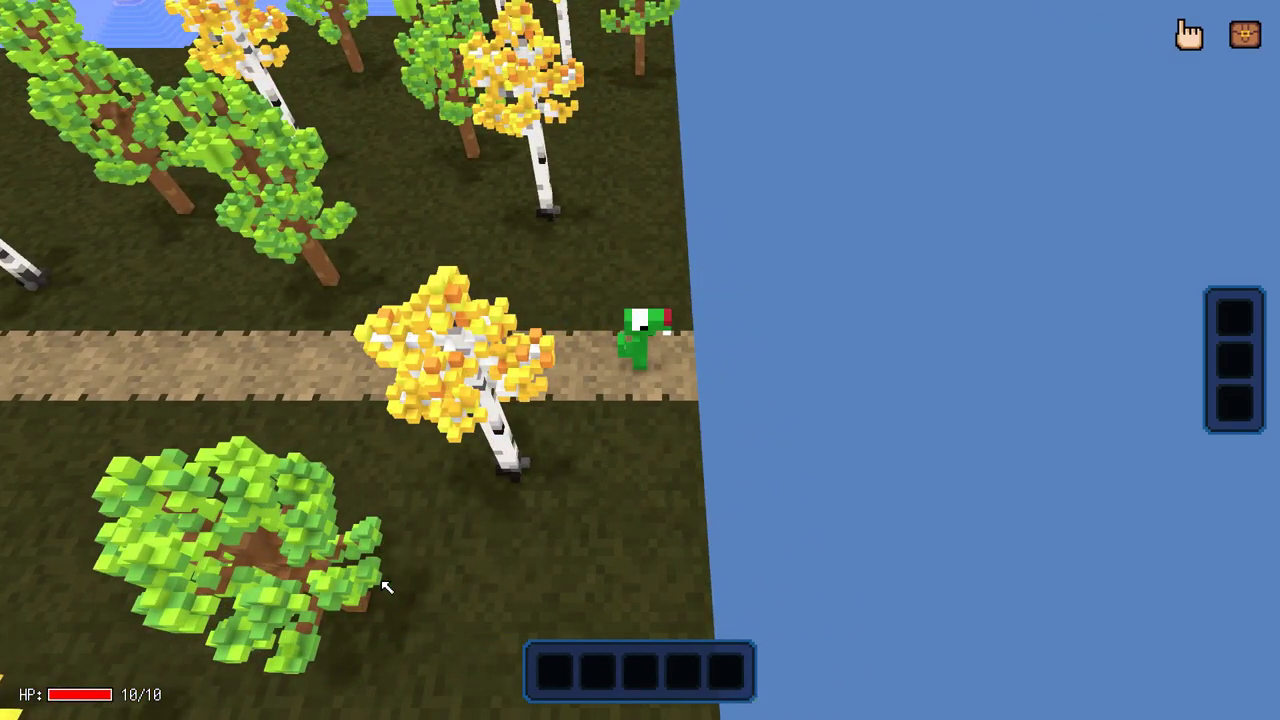
key(Escape)
click(128, 250)
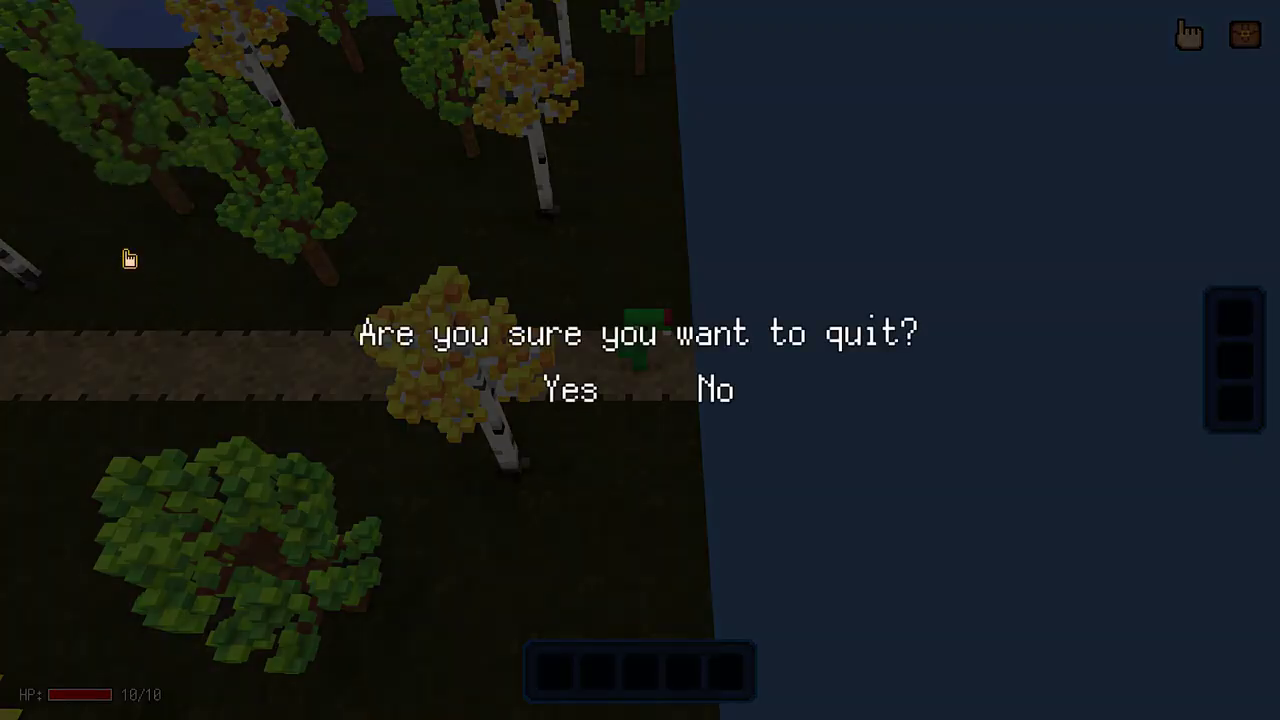
click(571, 391)
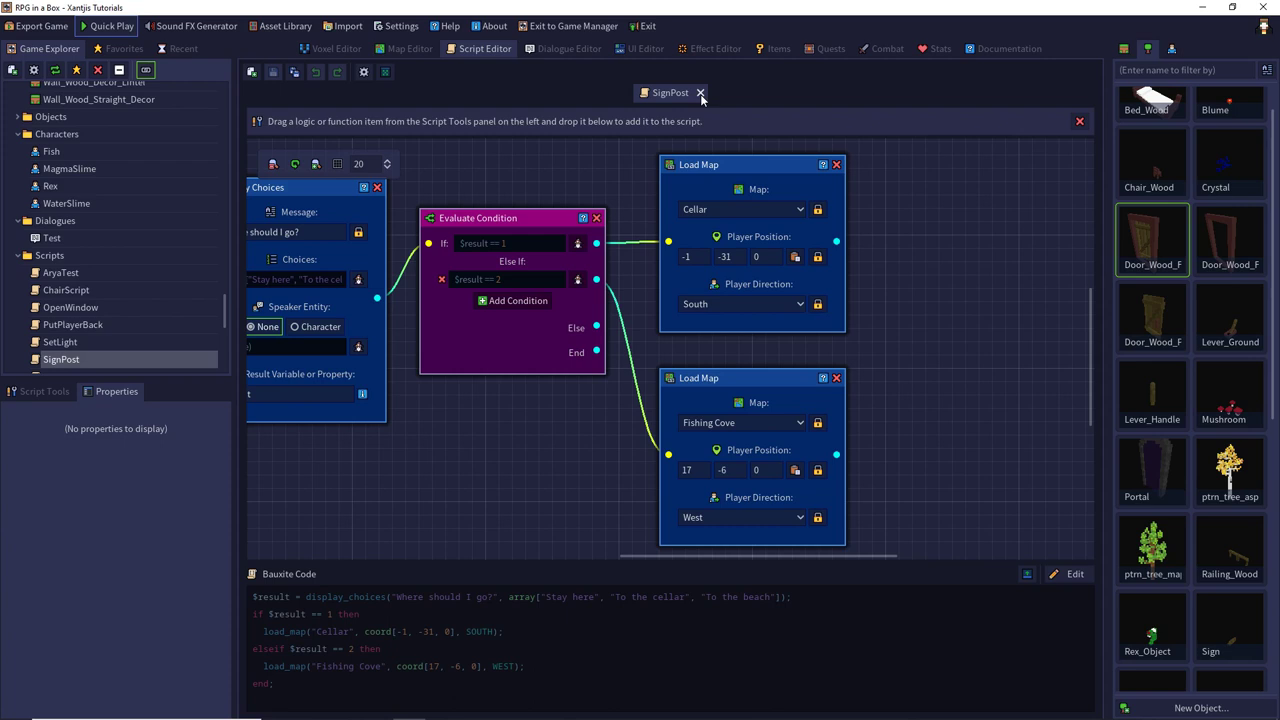
Step: Create a new dialogue resource named SignPost
click(568, 49)
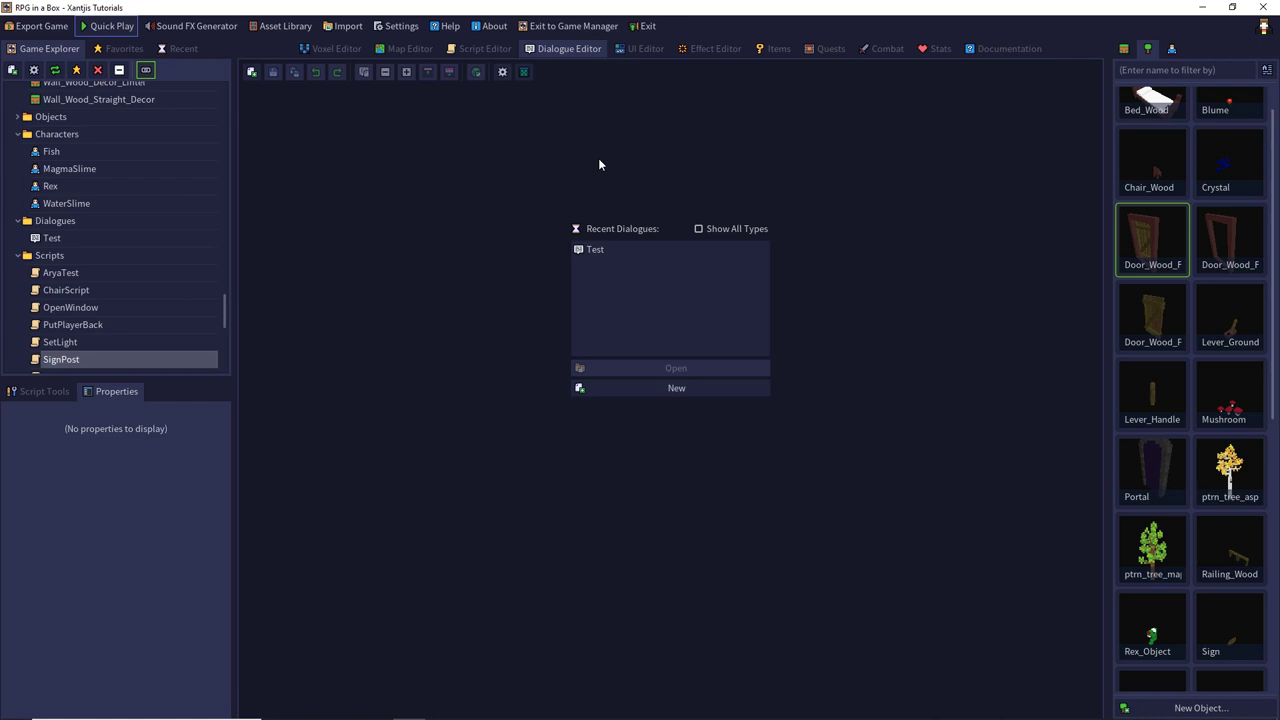
click(660, 386)
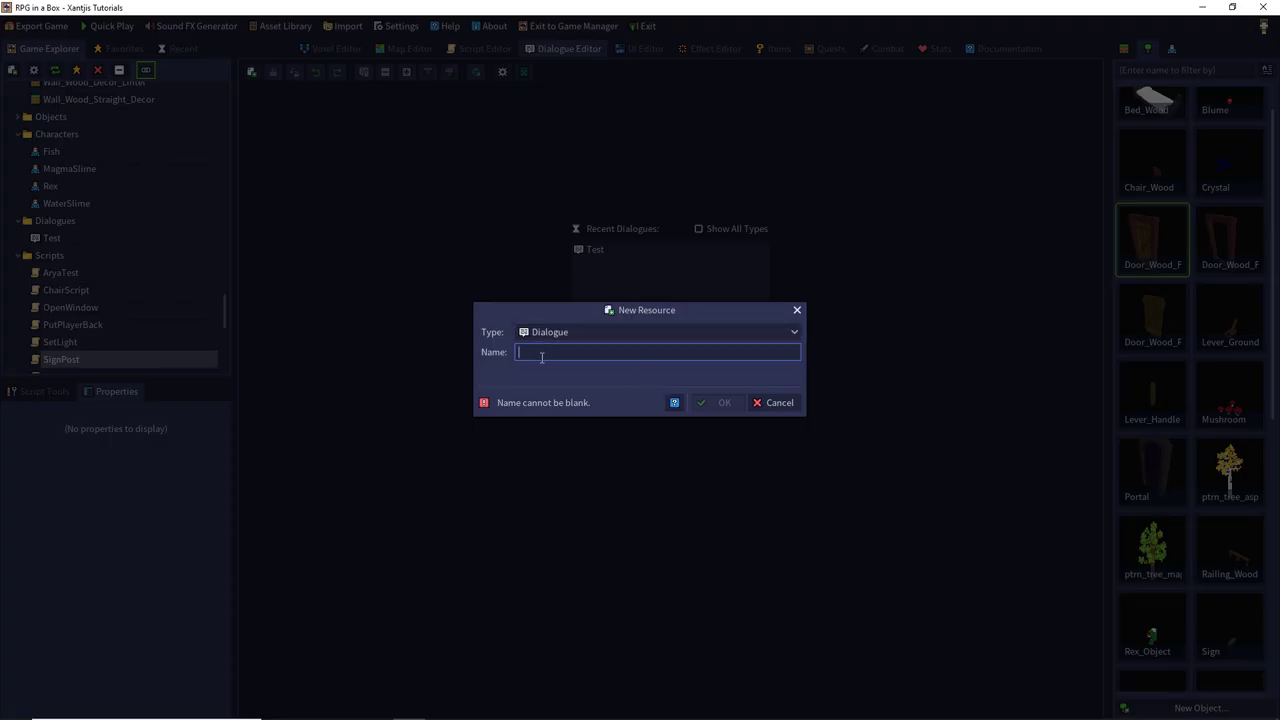
text(SignPost)
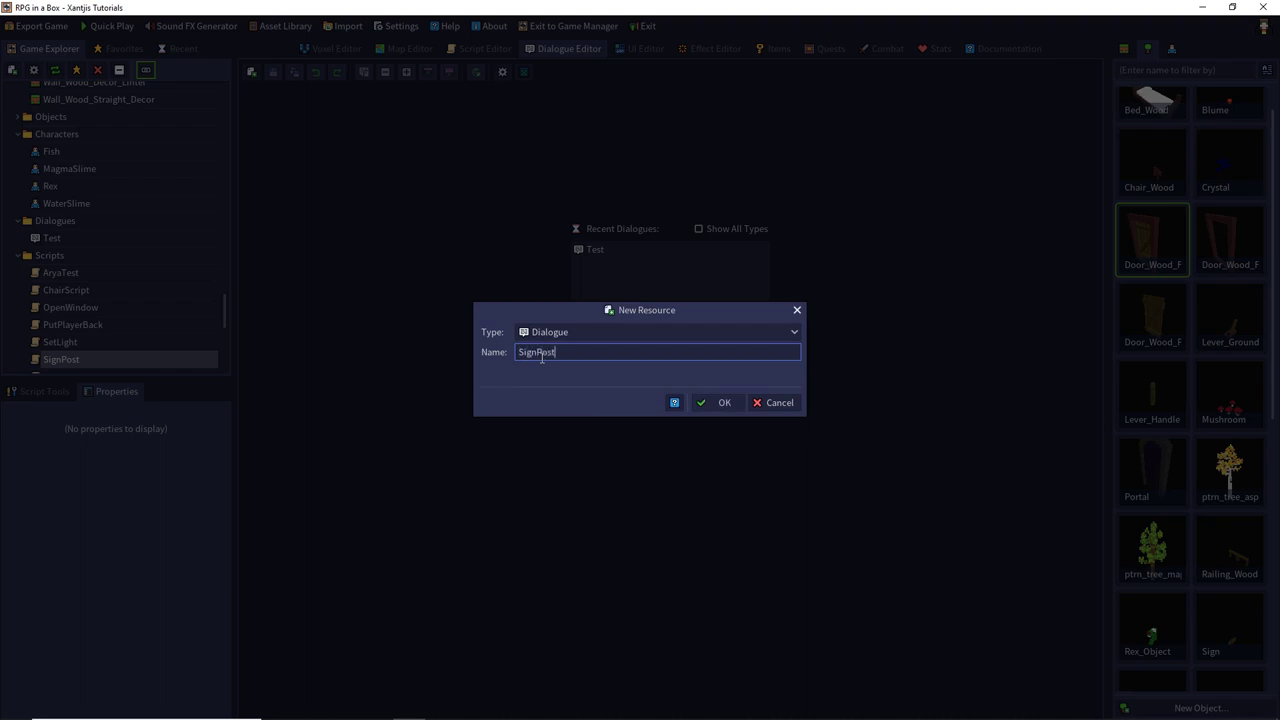
key(Return)
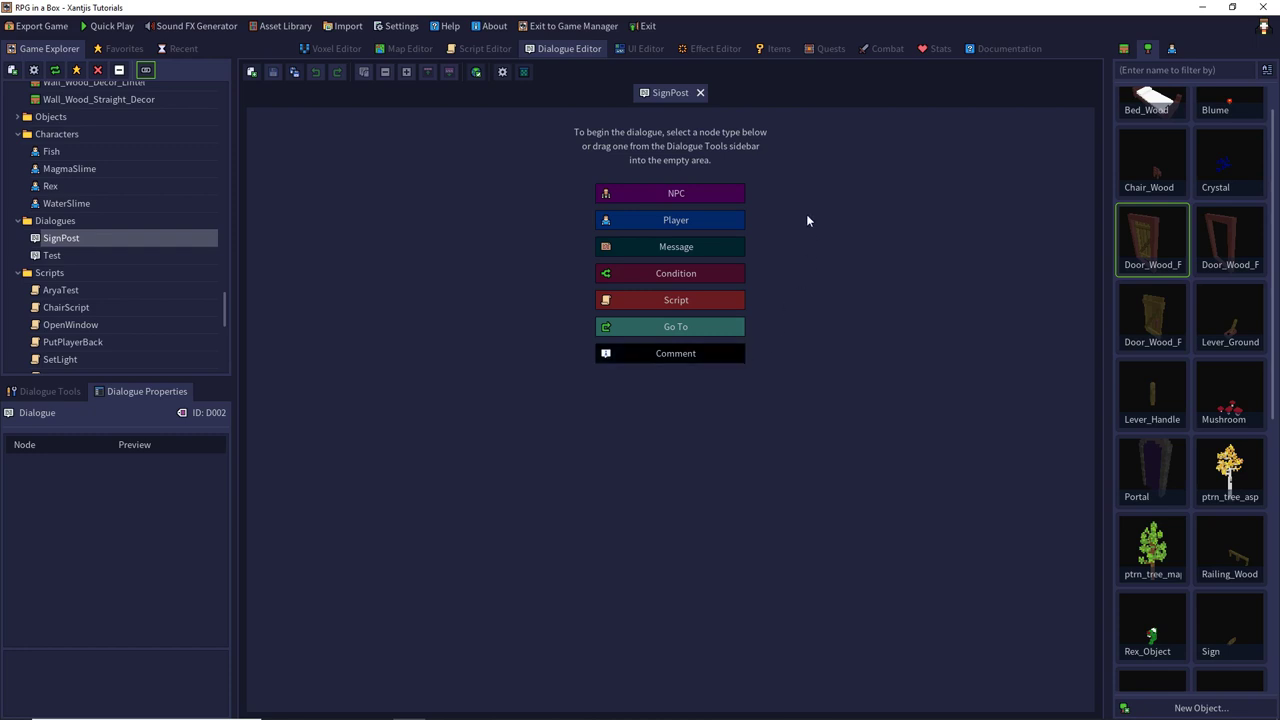
Step: Begin the SignPost dialogue with a Message node reading "Oh there is a signpost."
click(678, 250)
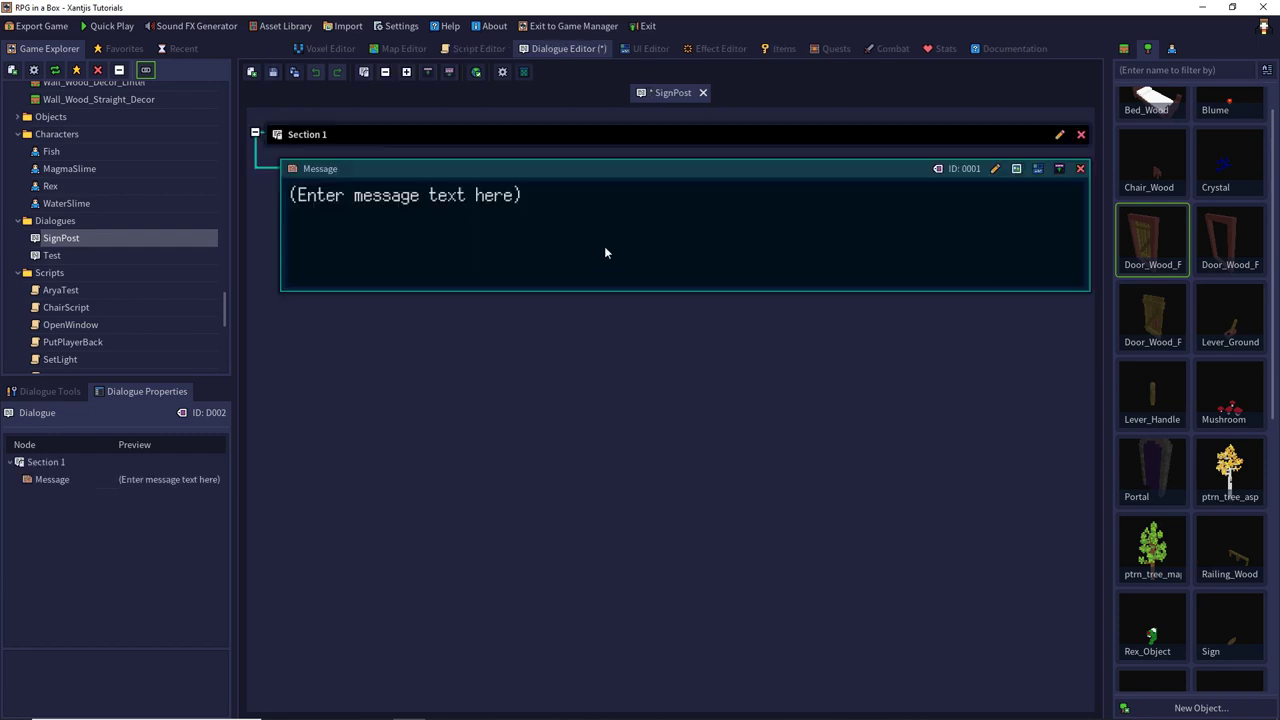
click(585, 218)
text(Oh )
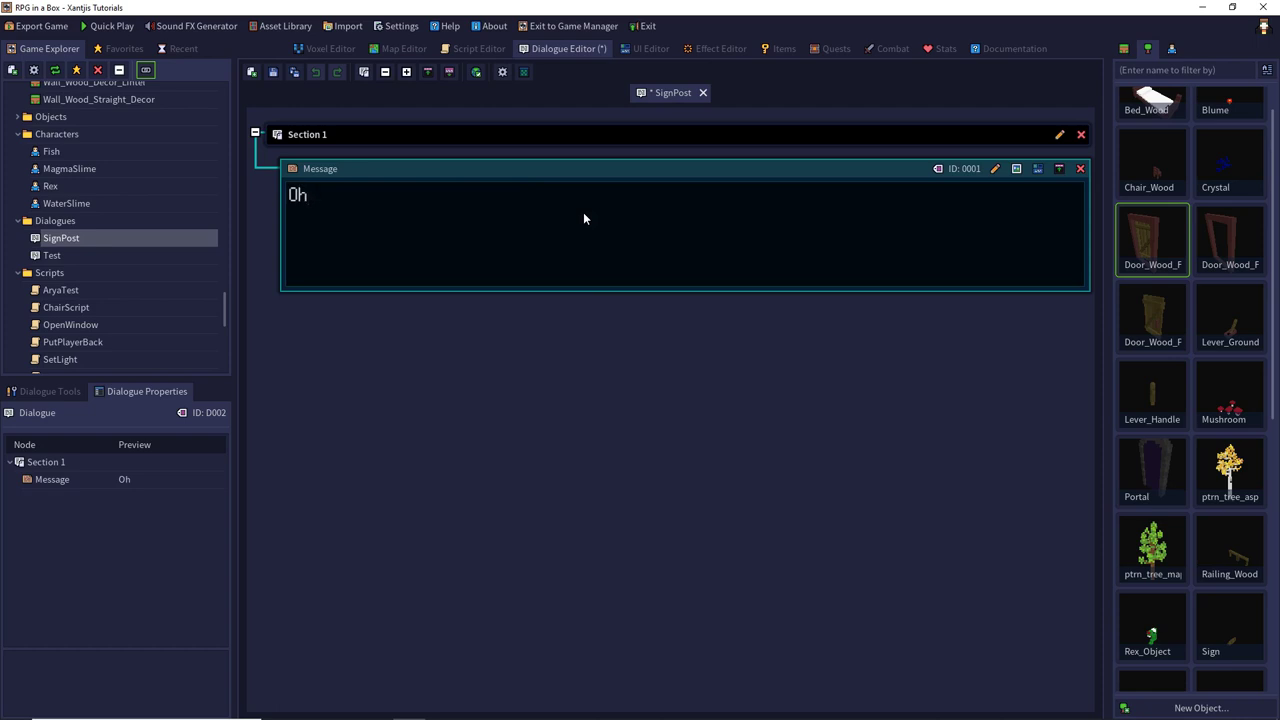
text(there is a signpos)
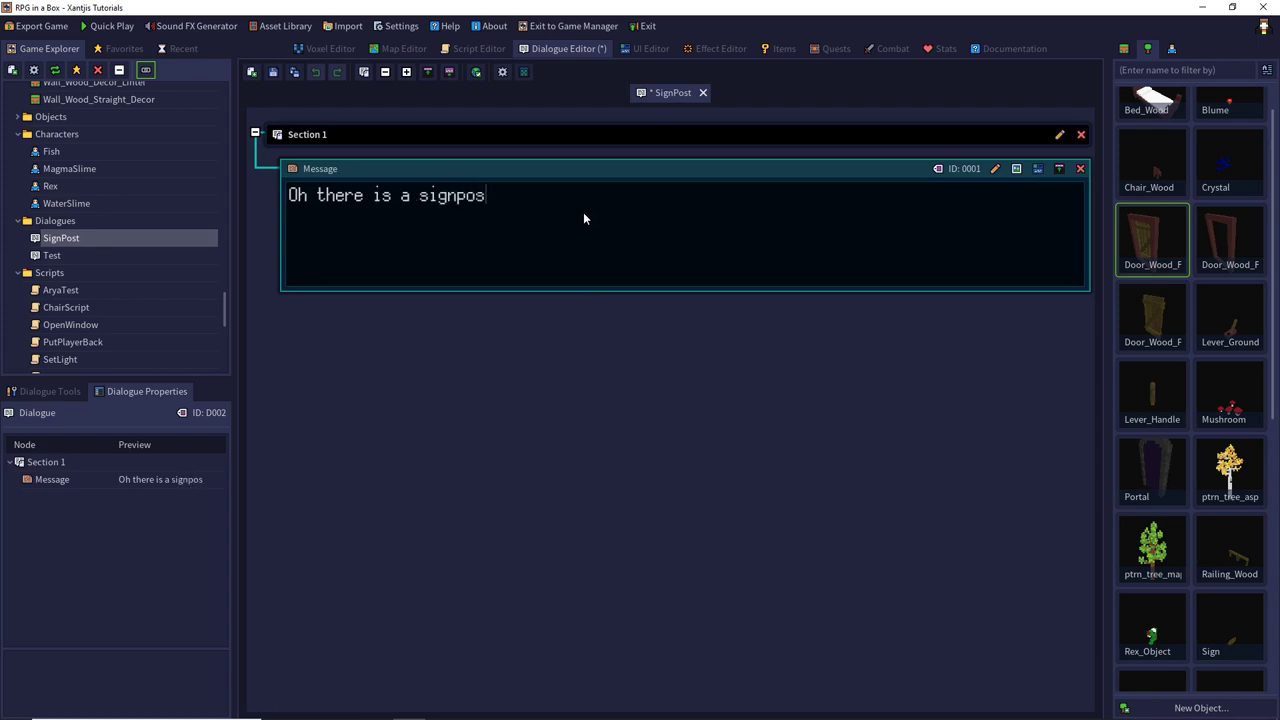
text(t.)
Step: Add a Player node after the message and split it into two player choices
click(66, 394)
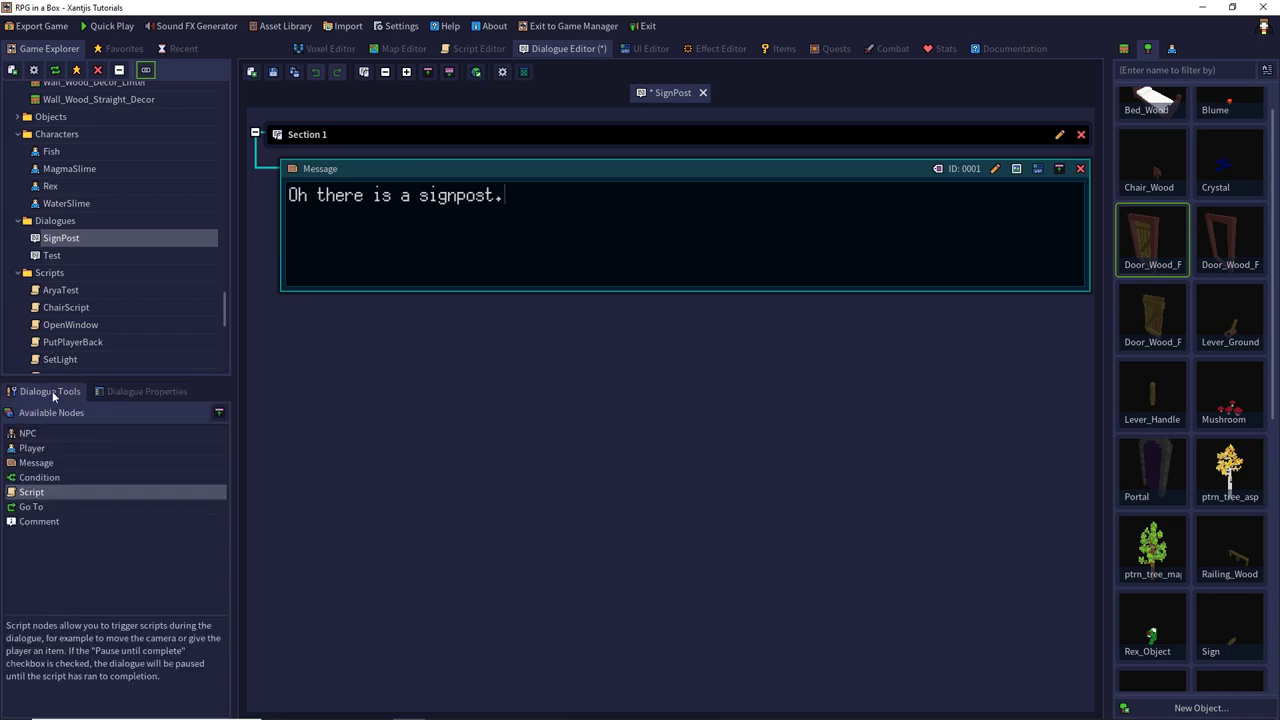
drag(28, 434, 409, 306)
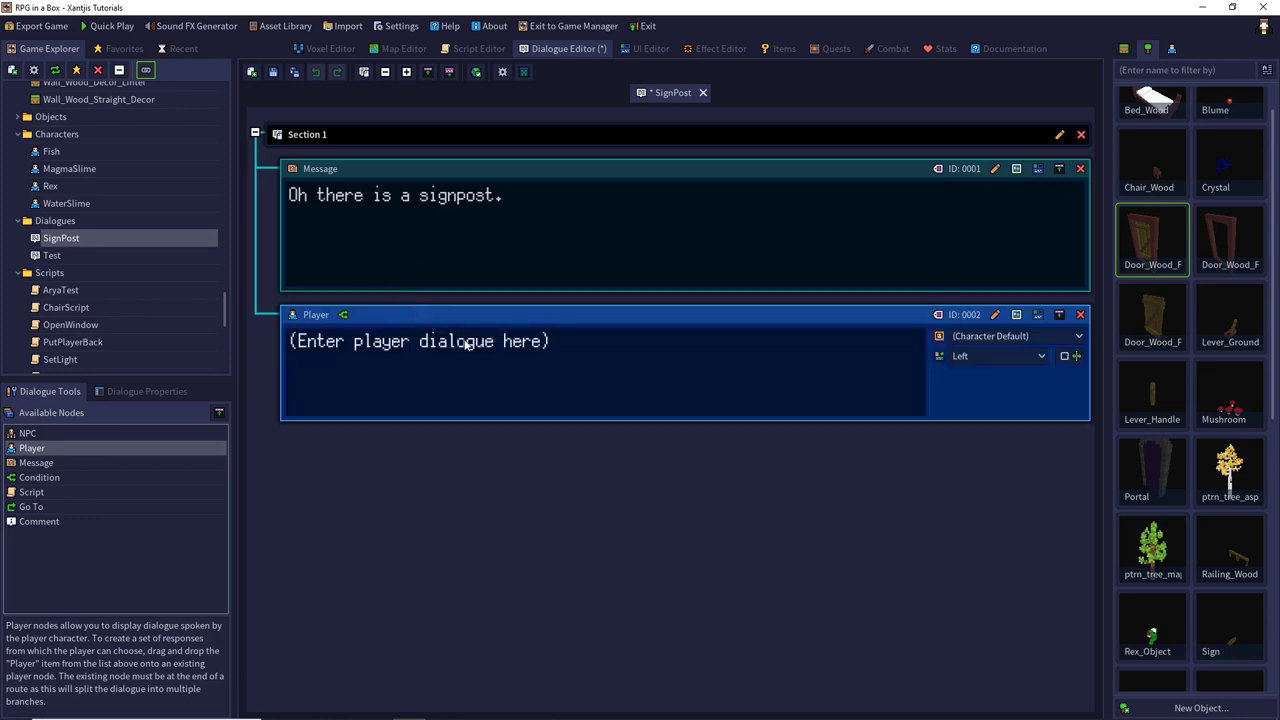
click(343, 316)
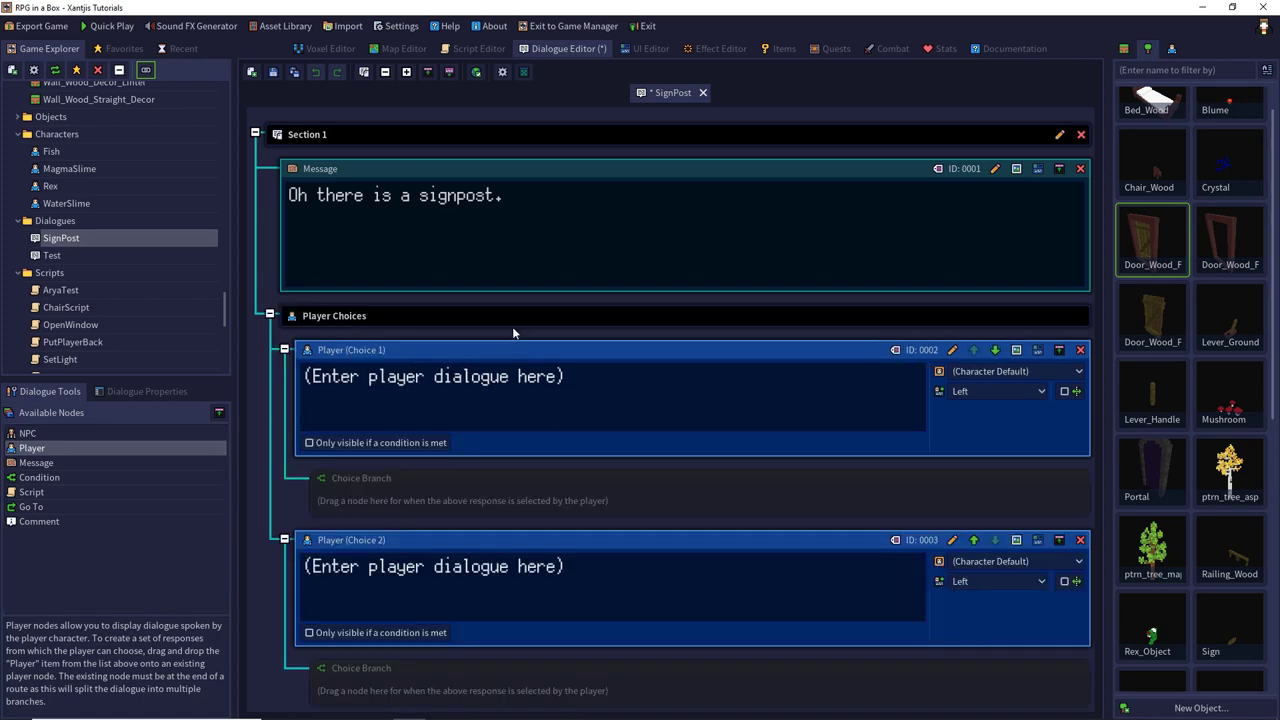
Step: Set the first player choice's text to "Go to the cellar"
click(628, 410)
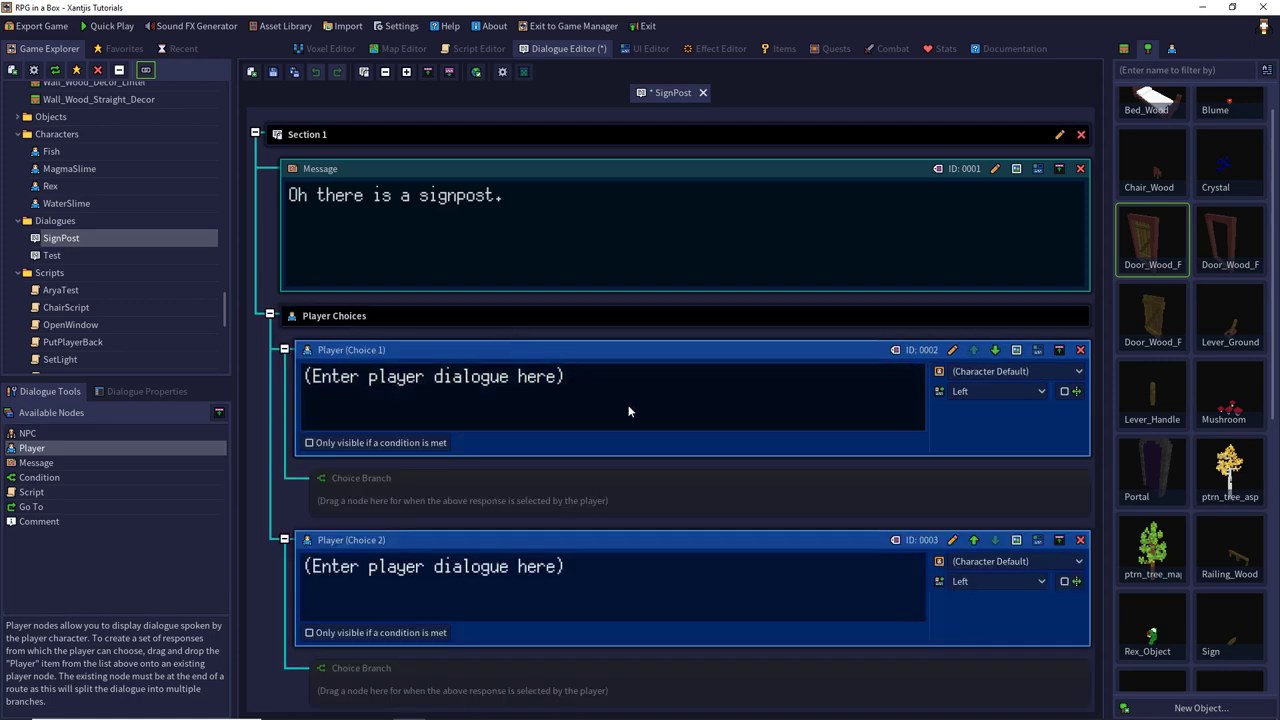
key(ctrl+a)
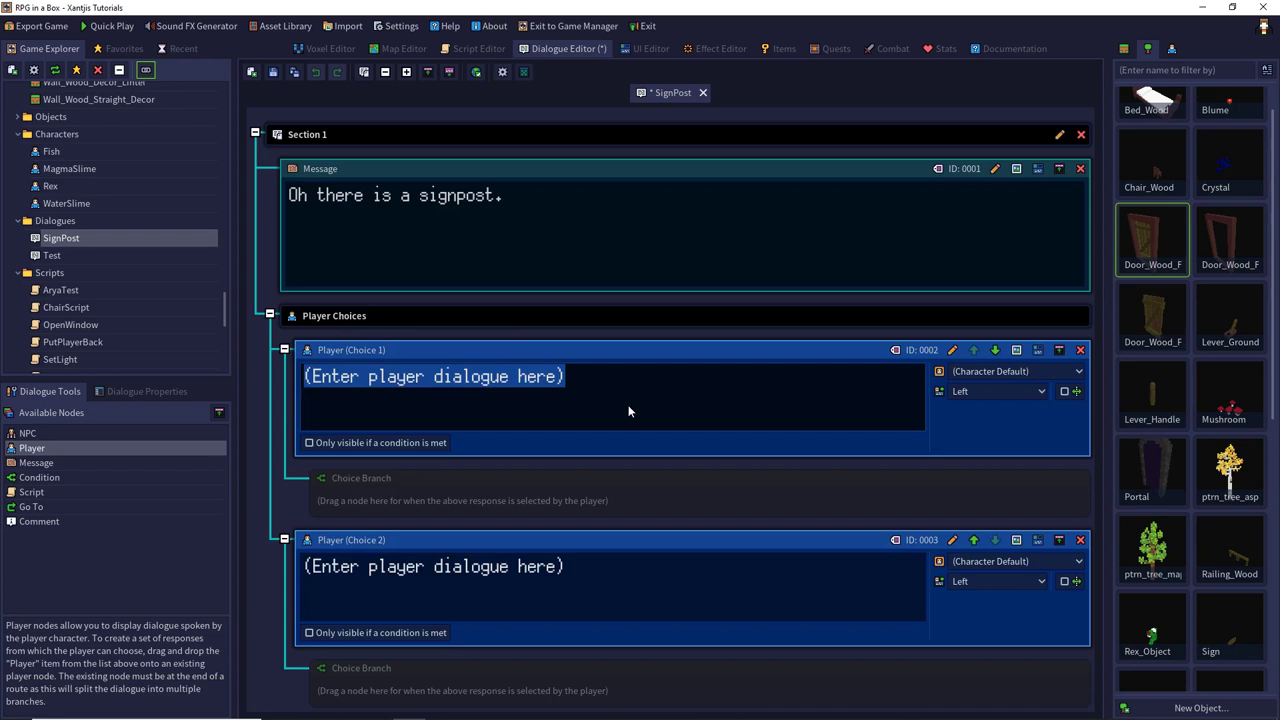
text(Go)
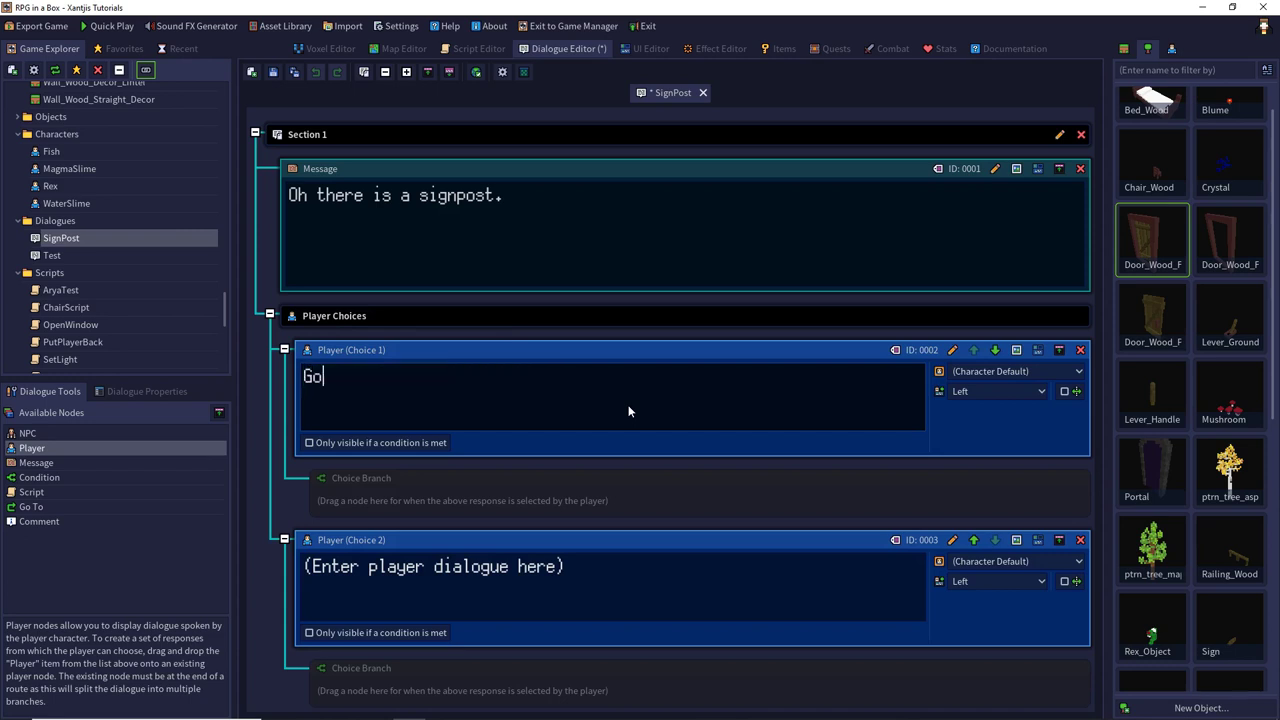
text( to the Cellar)
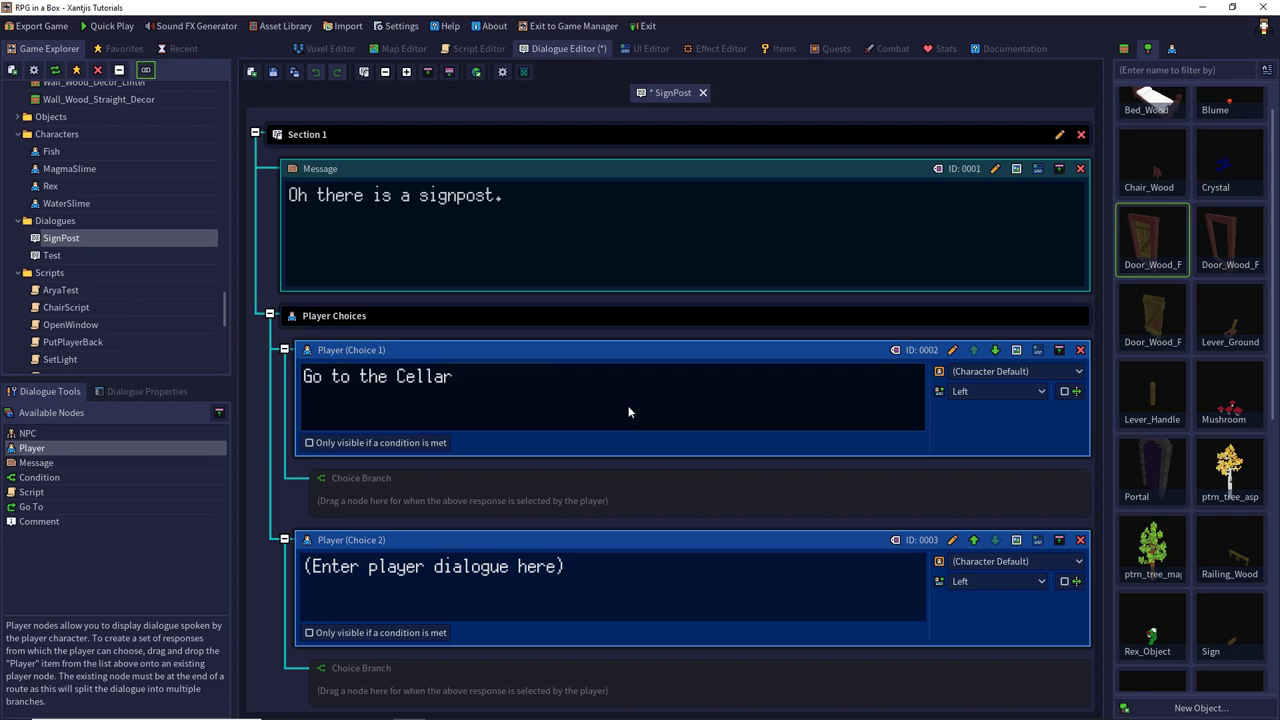
key(Left)
key(Left)
key(Left)
key(Left)
key(Left)
key(BackSpace)
text(c)
Step: Set the second player choice's text to "Go to the beach"
click(697, 583)
key(ctrl+a)
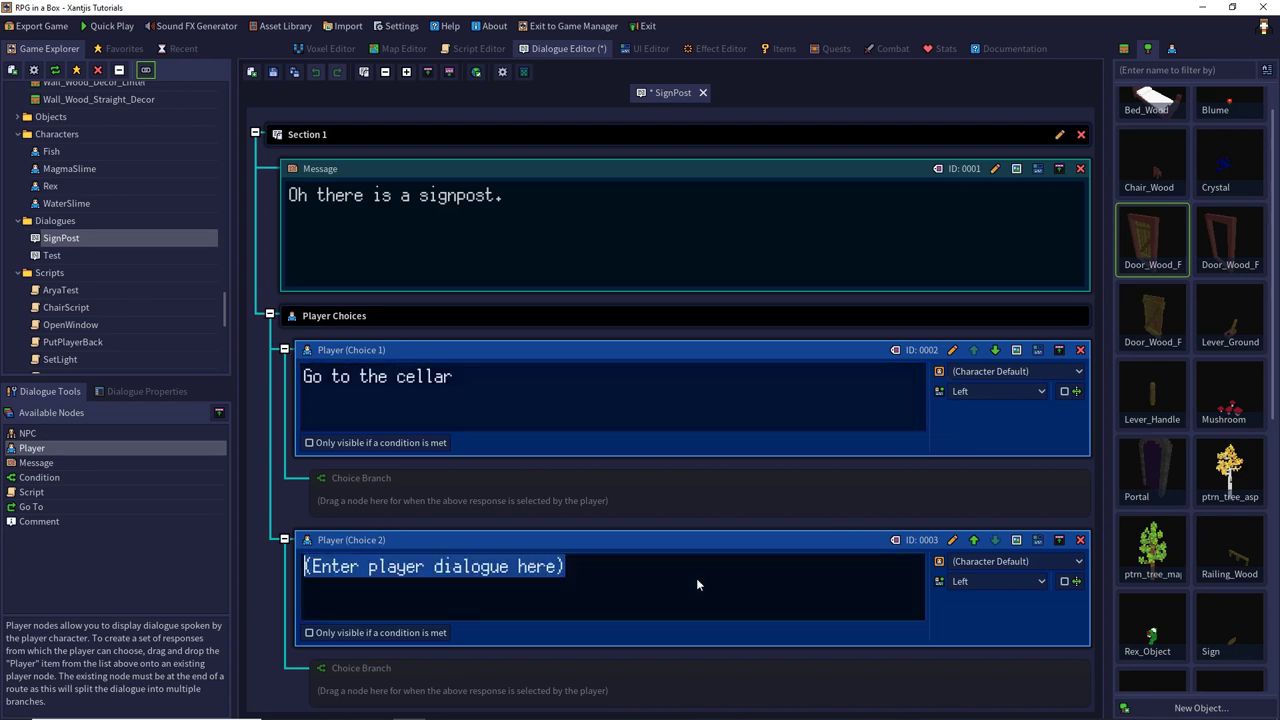
text(Go )
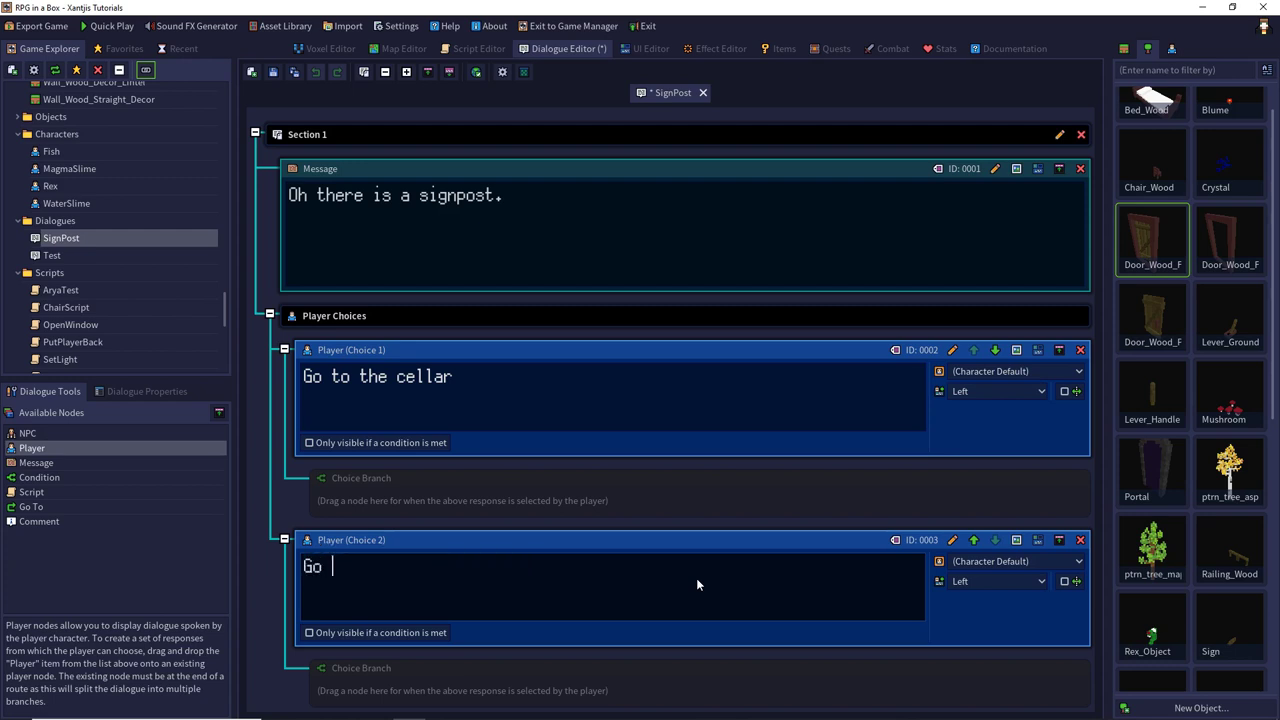
text(to the beach)
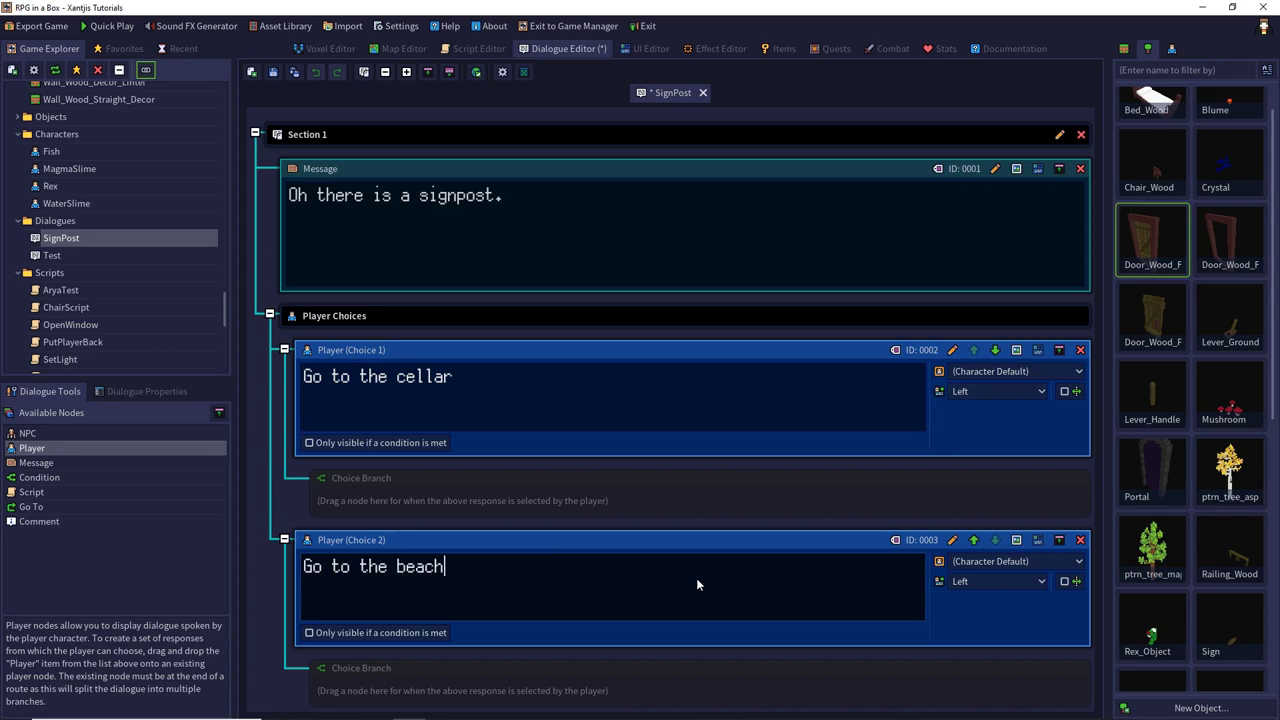
Step: Shorten the two player choice texts to "to the beach" and "to the cellar" by removing the leading "Go"
key(Delete)
key(Delete)
key(Delete)
click(331, 383)
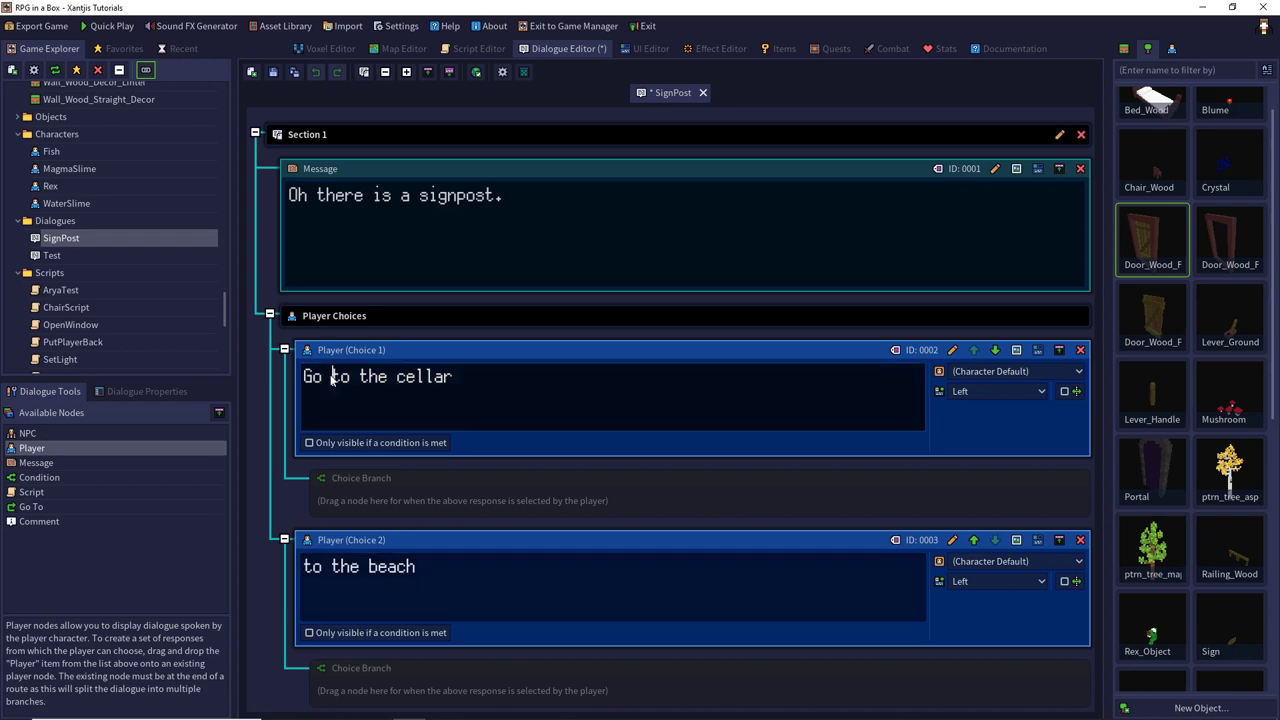
key(BackSpace)
key(BackSpace)
key(BackSpace)
Step: Extend the message with "Where should I go?" and set its background image to SignpostView.jpg
click(549, 199)
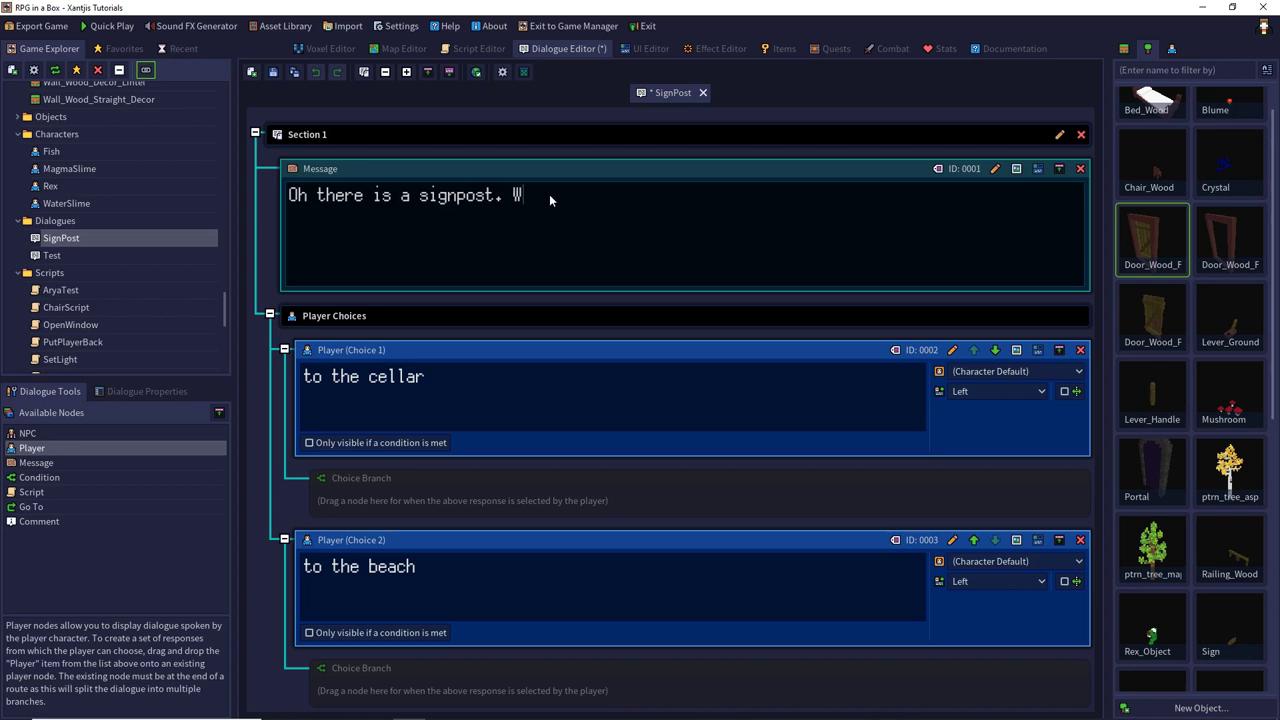
text(Where should I go?)
click(1016, 170)
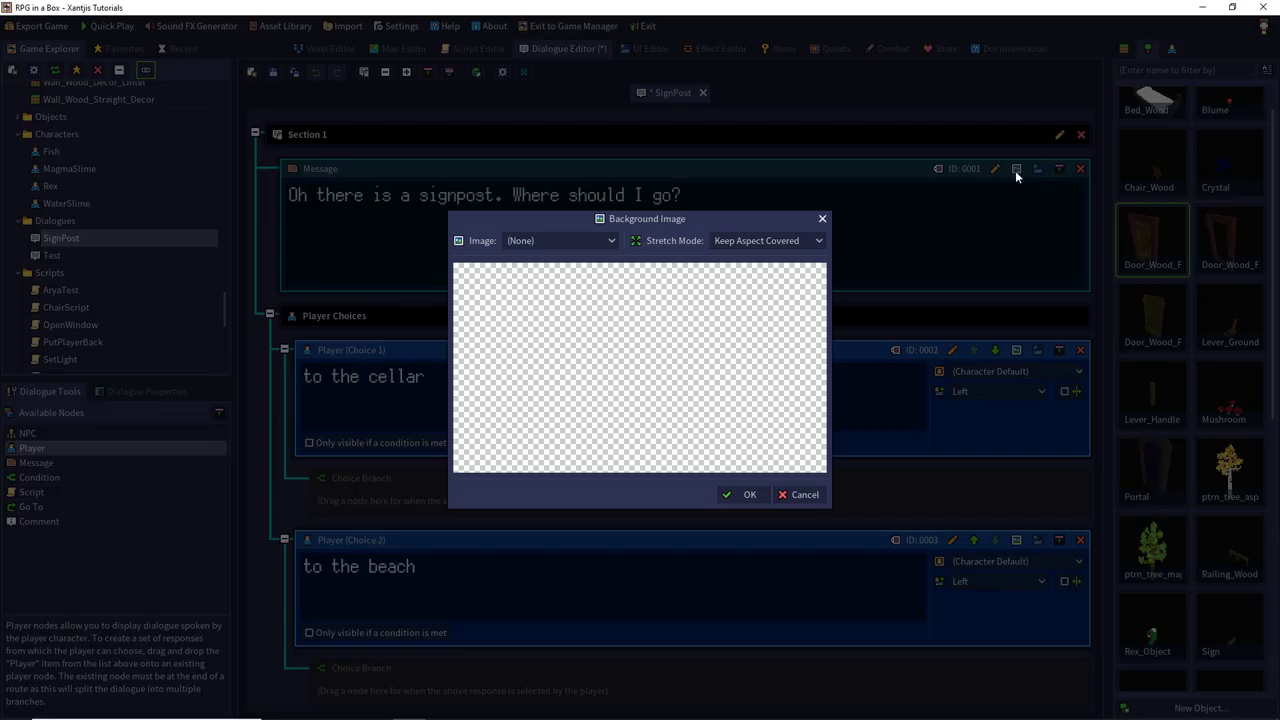
click(573, 239)
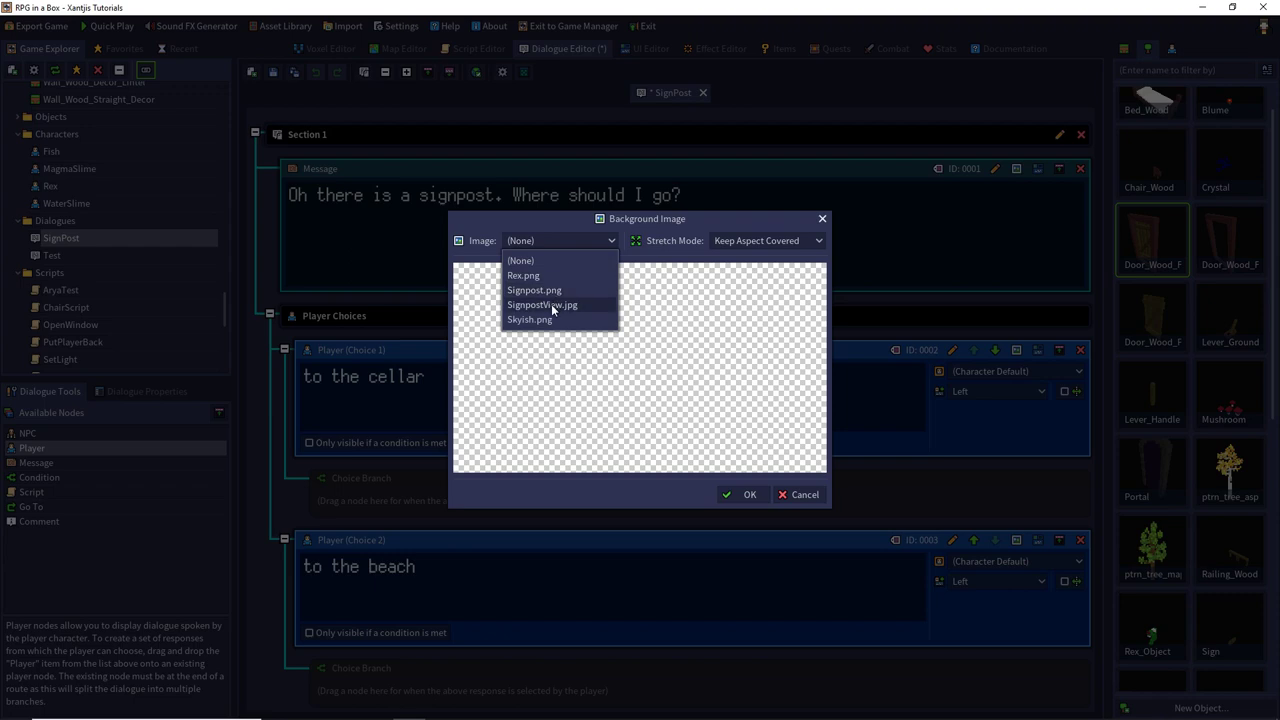
click(551, 305)
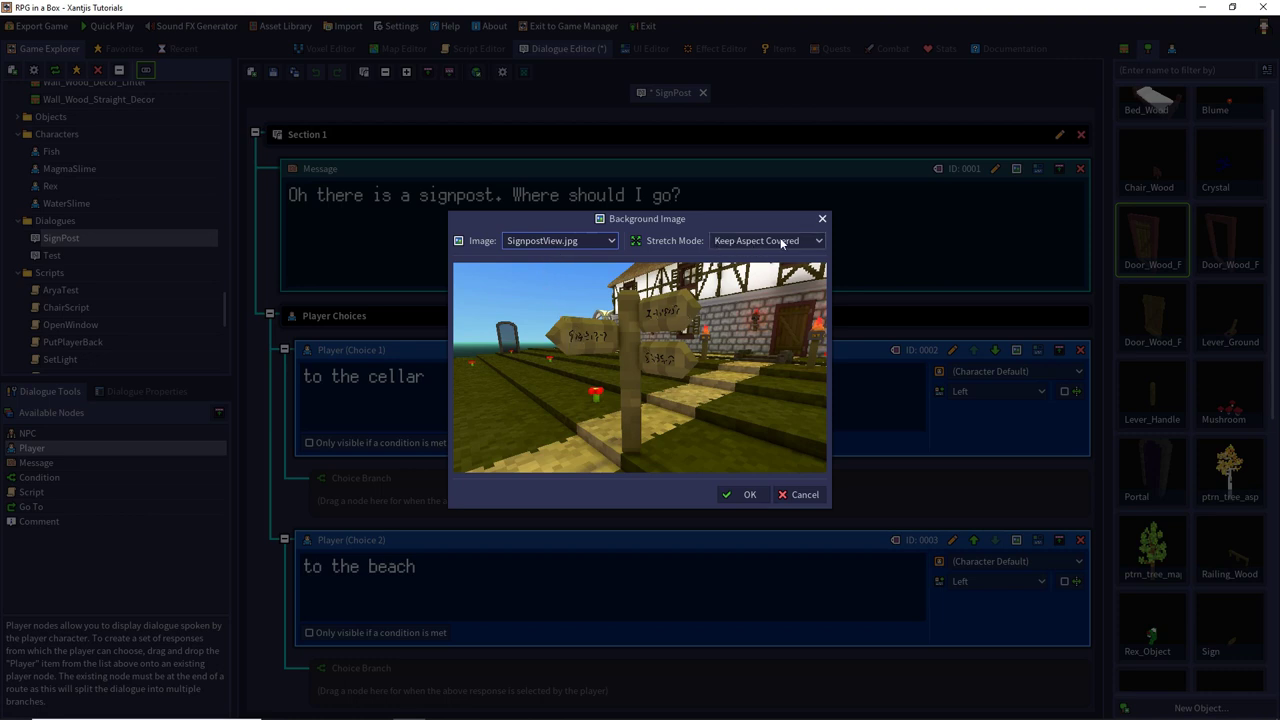
click(736, 492)
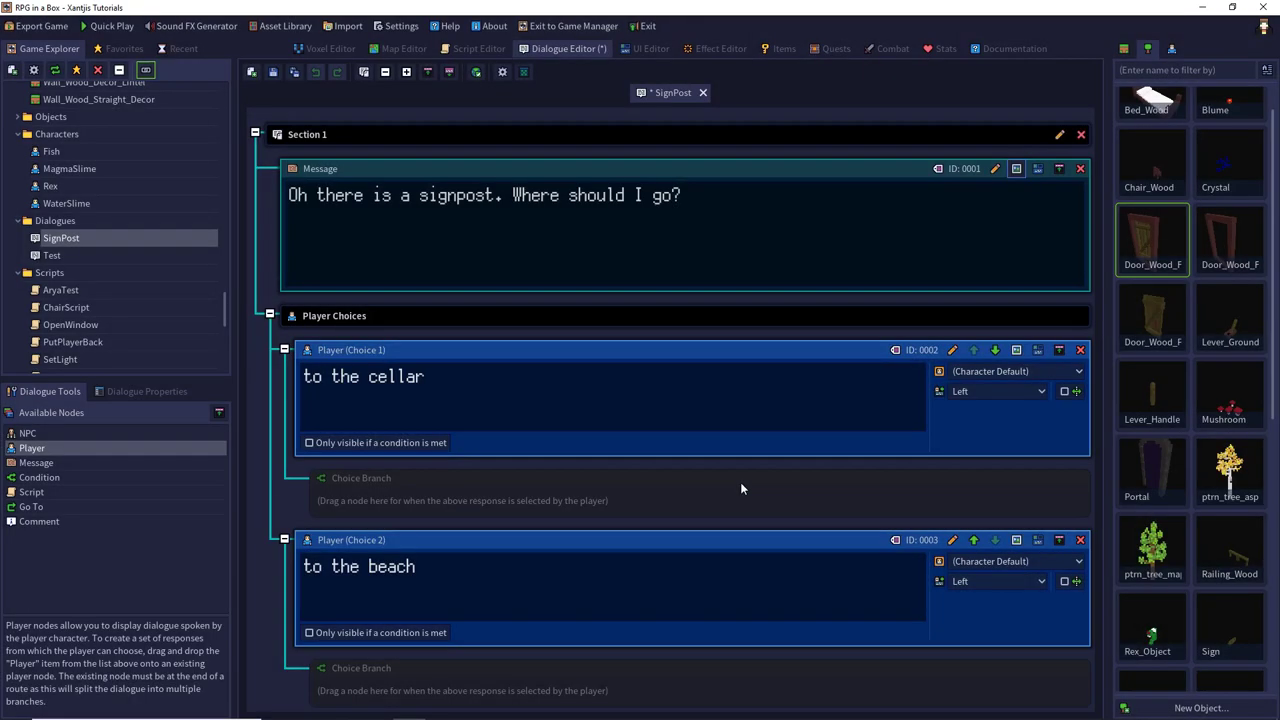
Step: Set SignpostView.jpg as the background image of the first player choice
click(1016, 350)
click(590, 245)
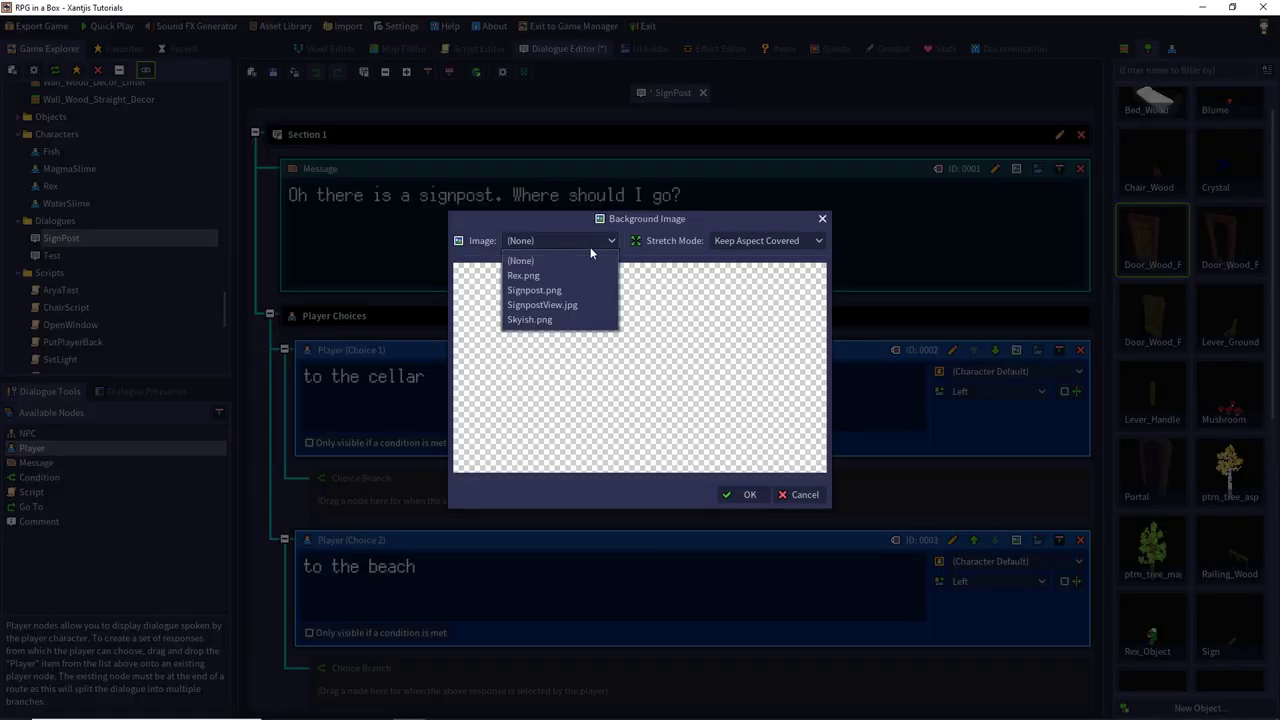
click(551, 306)
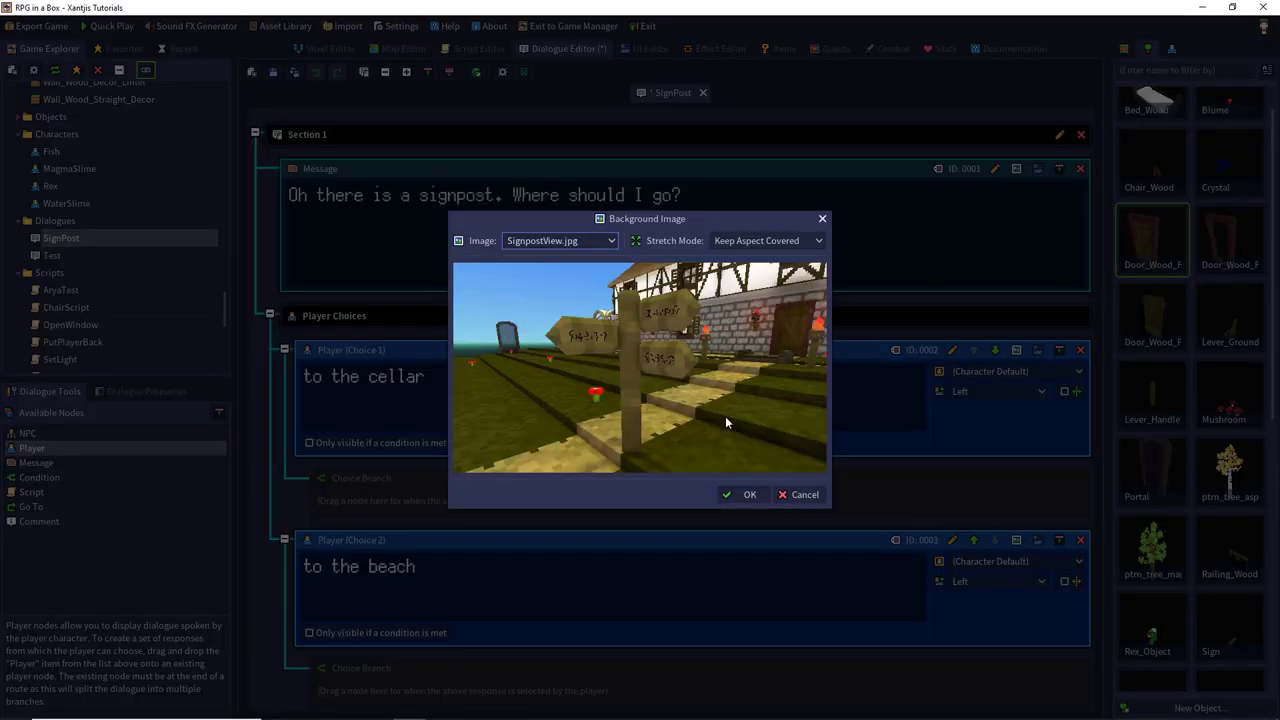
click(742, 490)
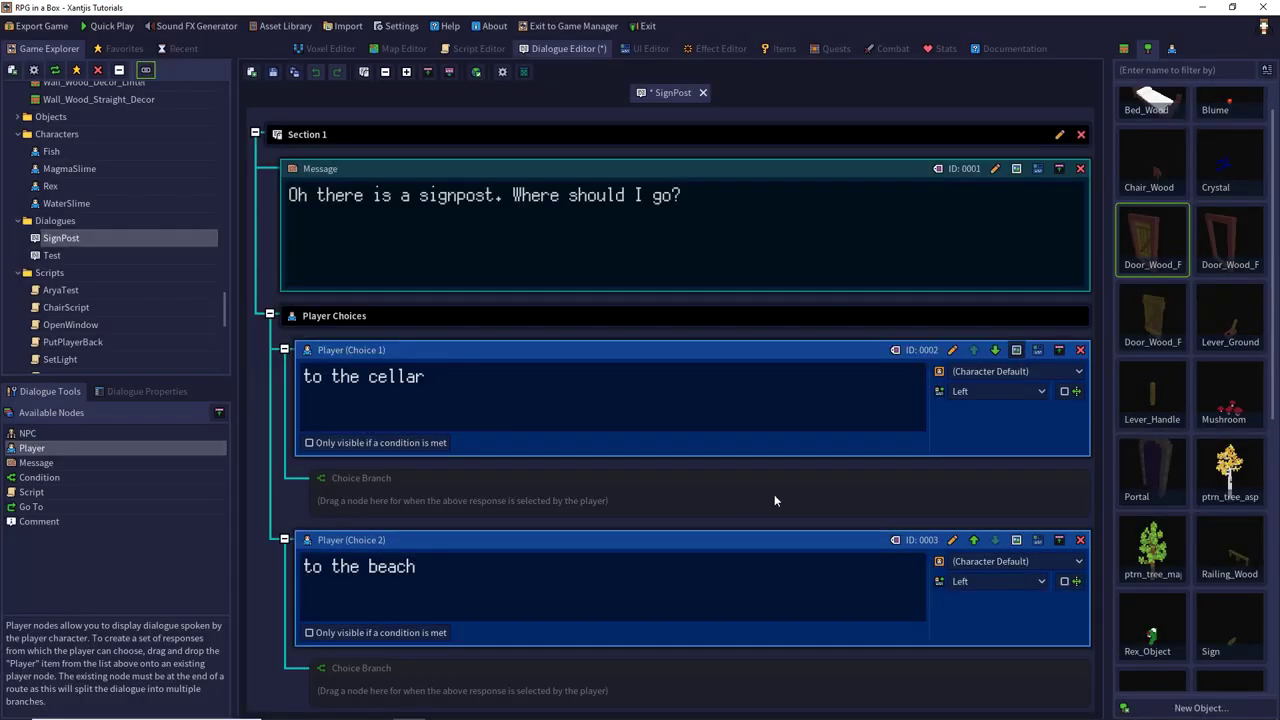
Step: Assign a signpost picture as the background image of the second player choice
click(1015, 541)
click(562, 241)
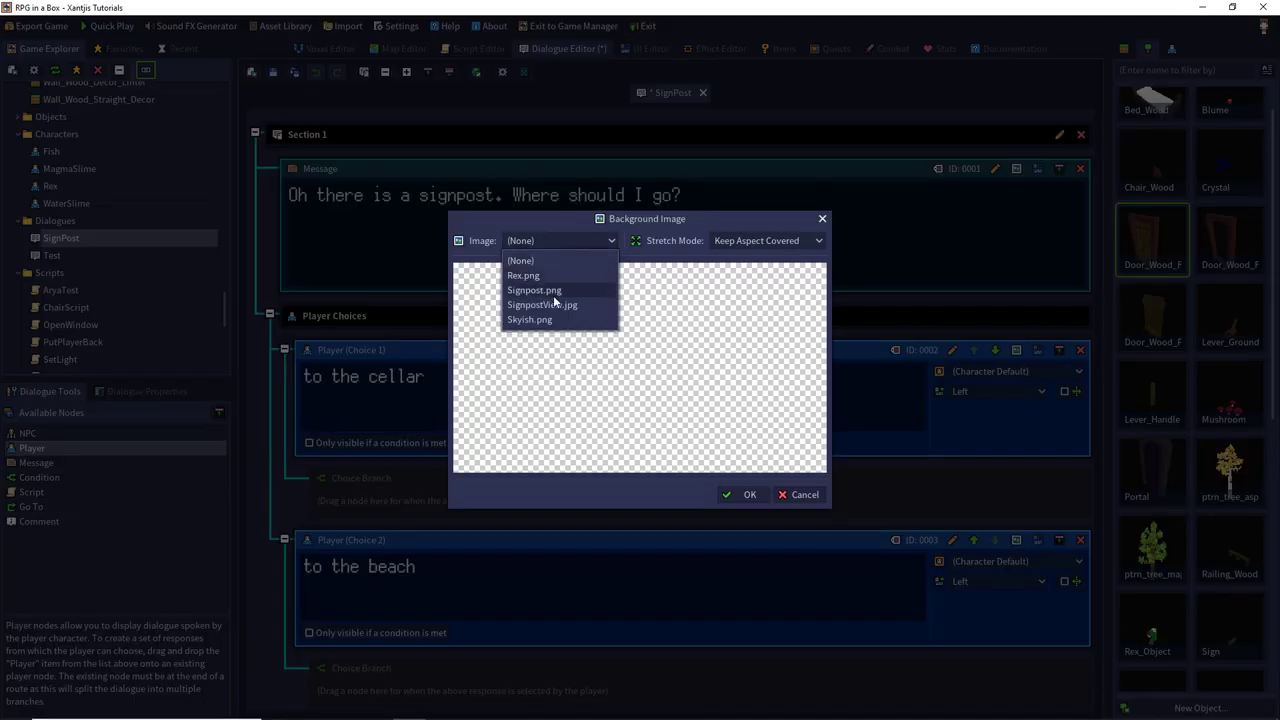
click(553, 296)
click(743, 494)
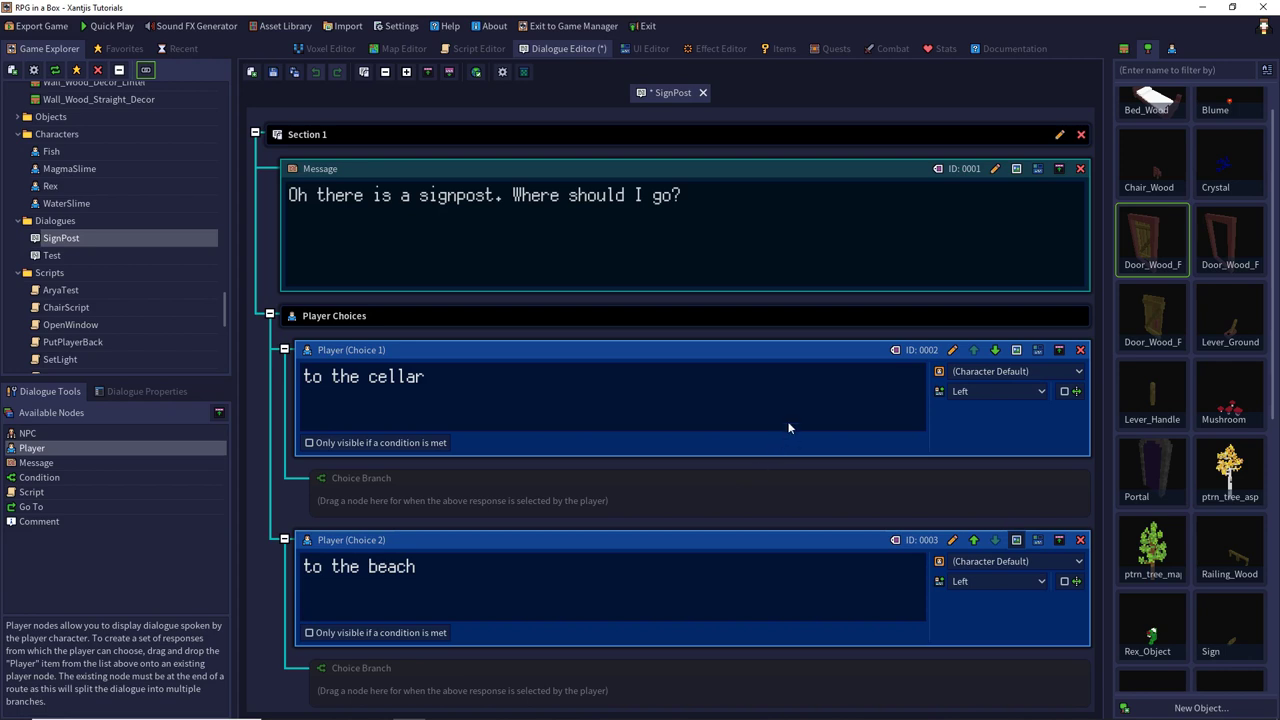
Step: Give the cellar choice a custom portrait using the image Signpost.png
click(985, 371)
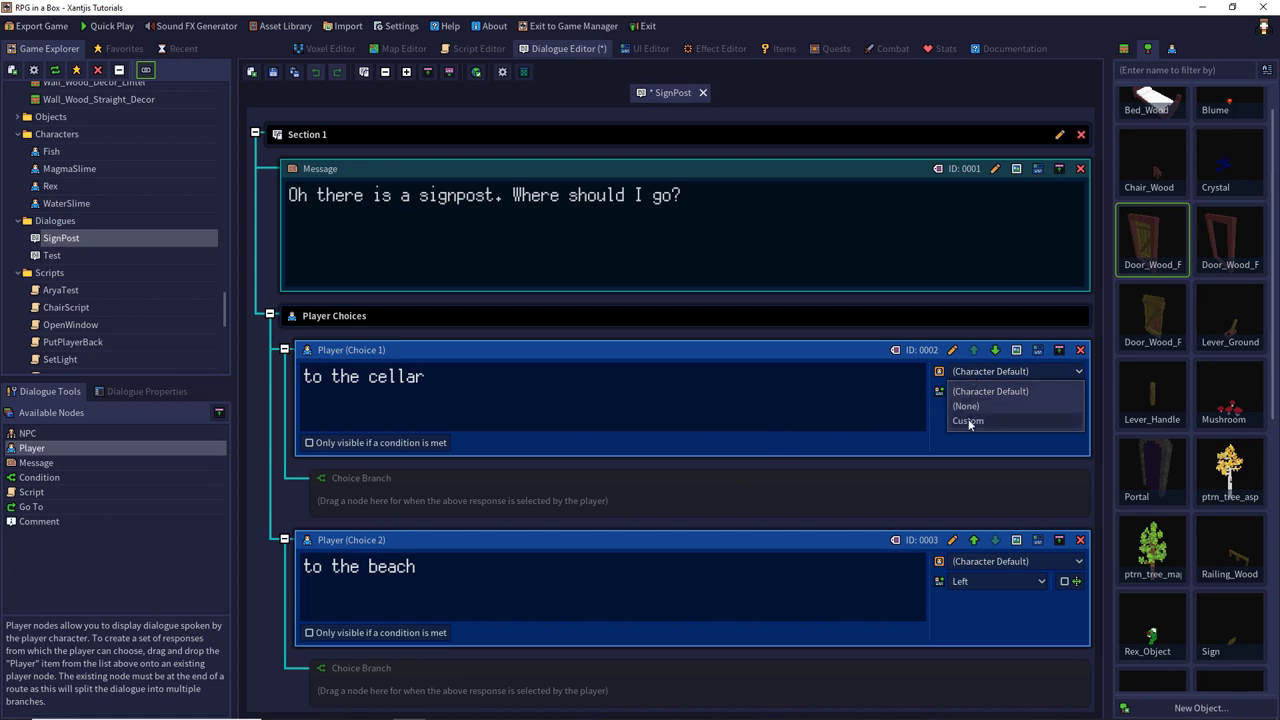
click(968, 421)
click(460, 260)
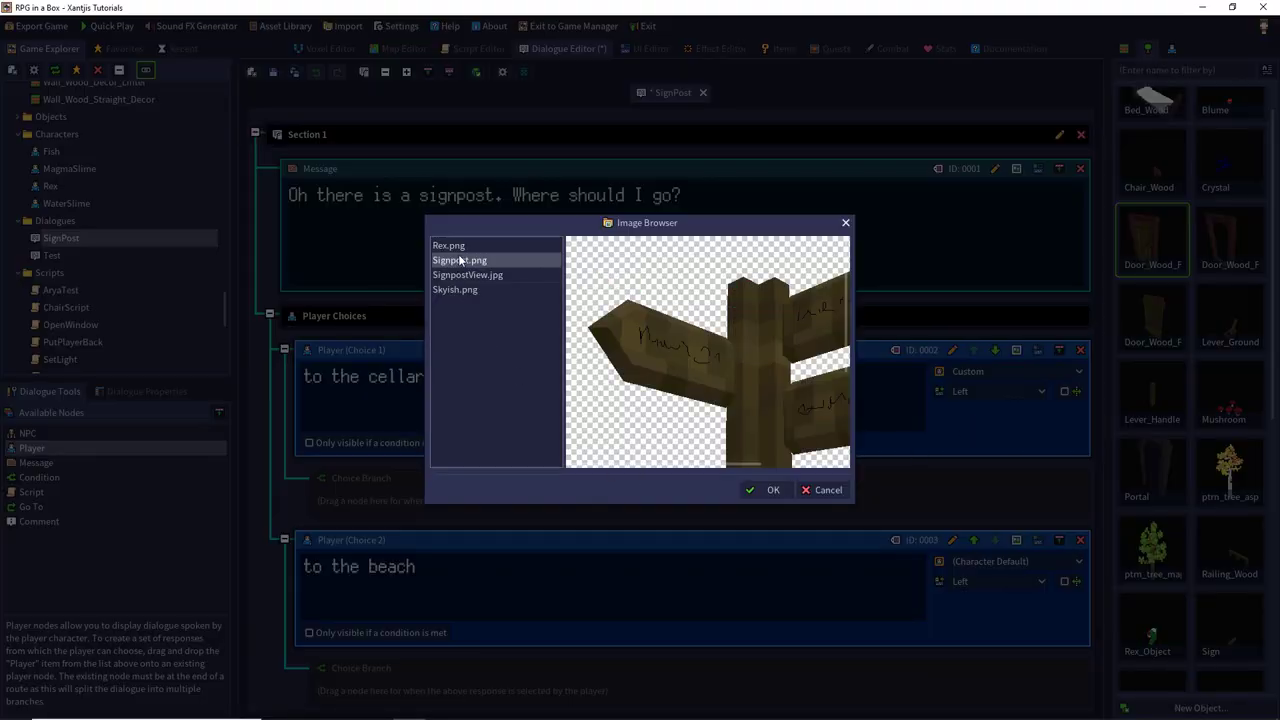
scroll(603, 337, down, 3)
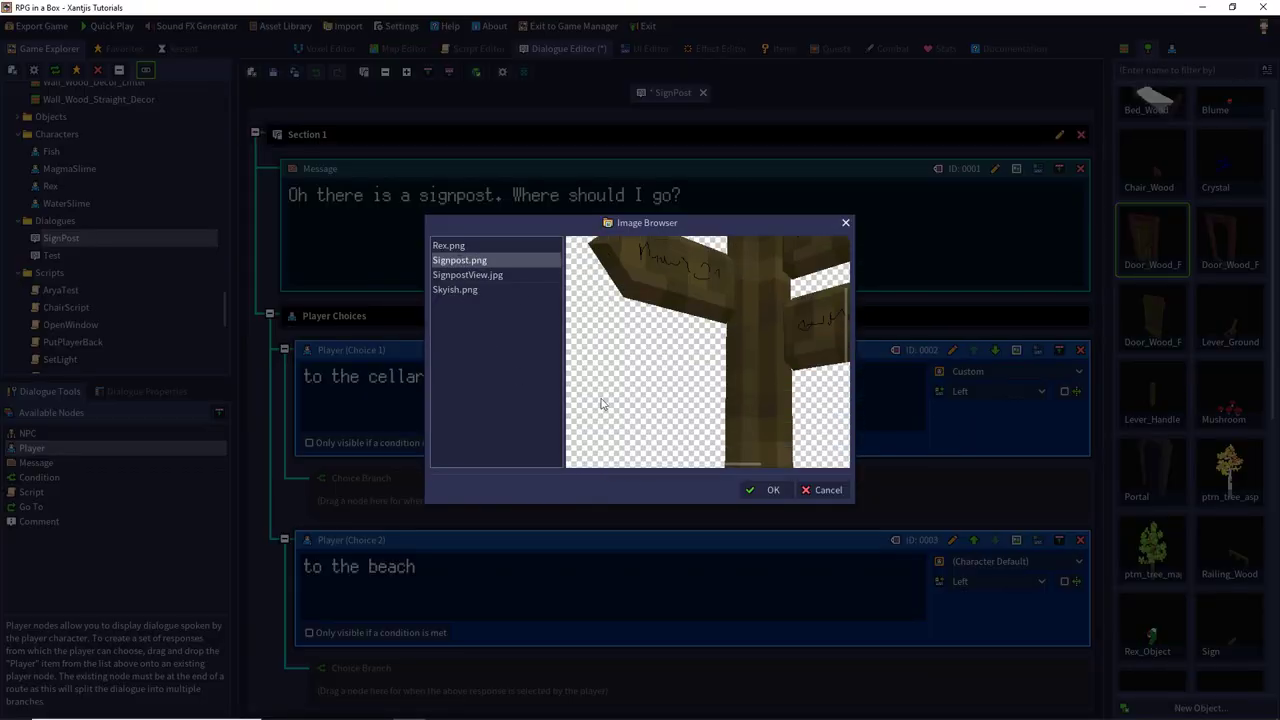
click(768, 490)
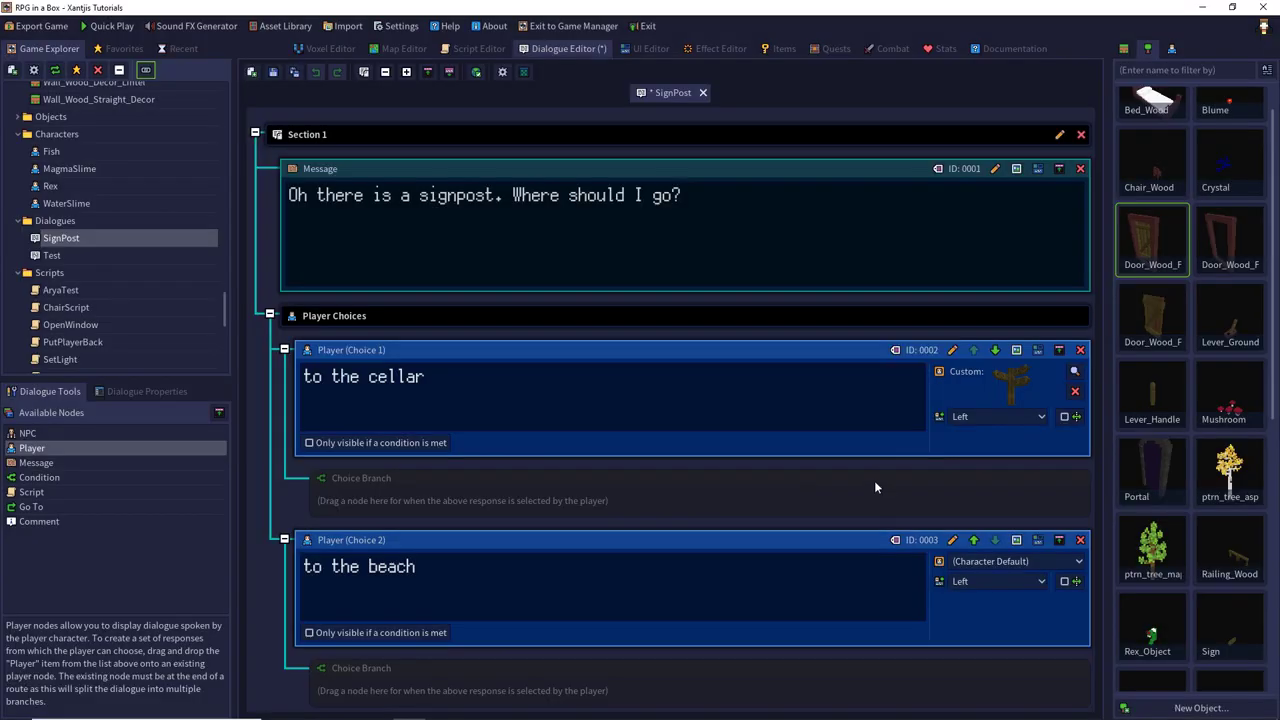
Step: Give the beach choice a custom portrait using the image Signpost.png
click(985, 566)
click(968, 611)
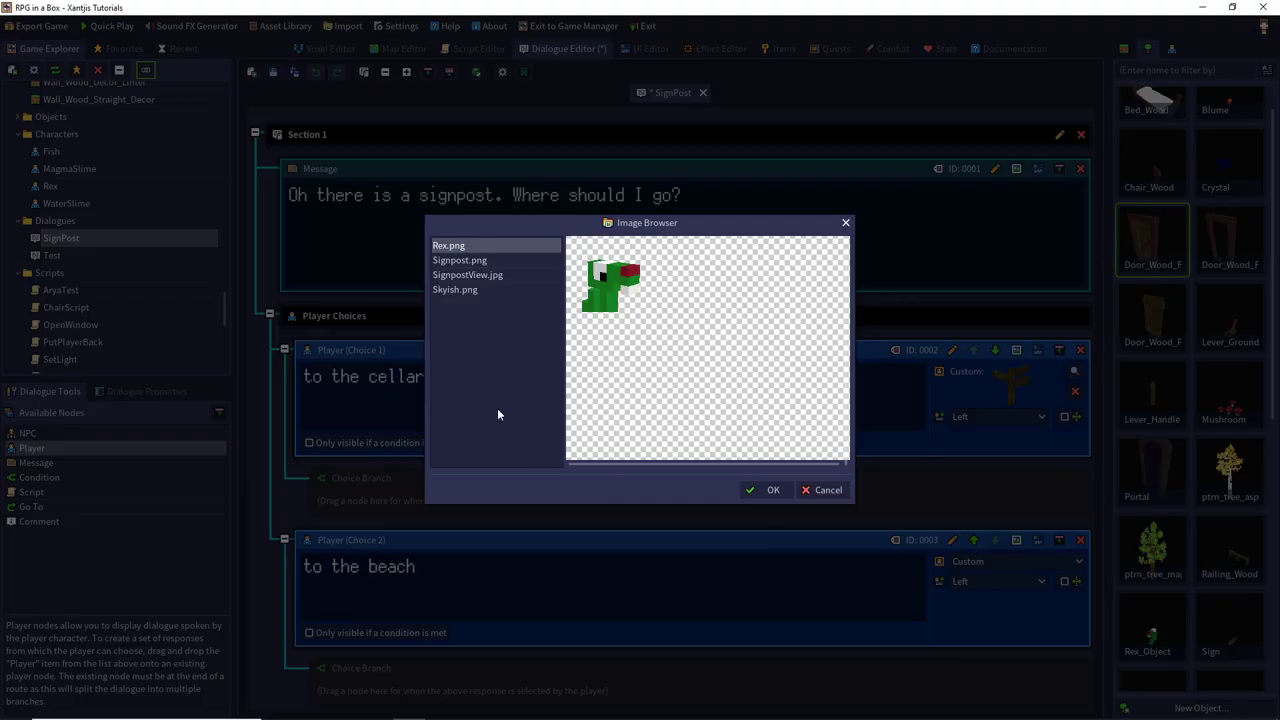
click(470, 262)
click(766, 489)
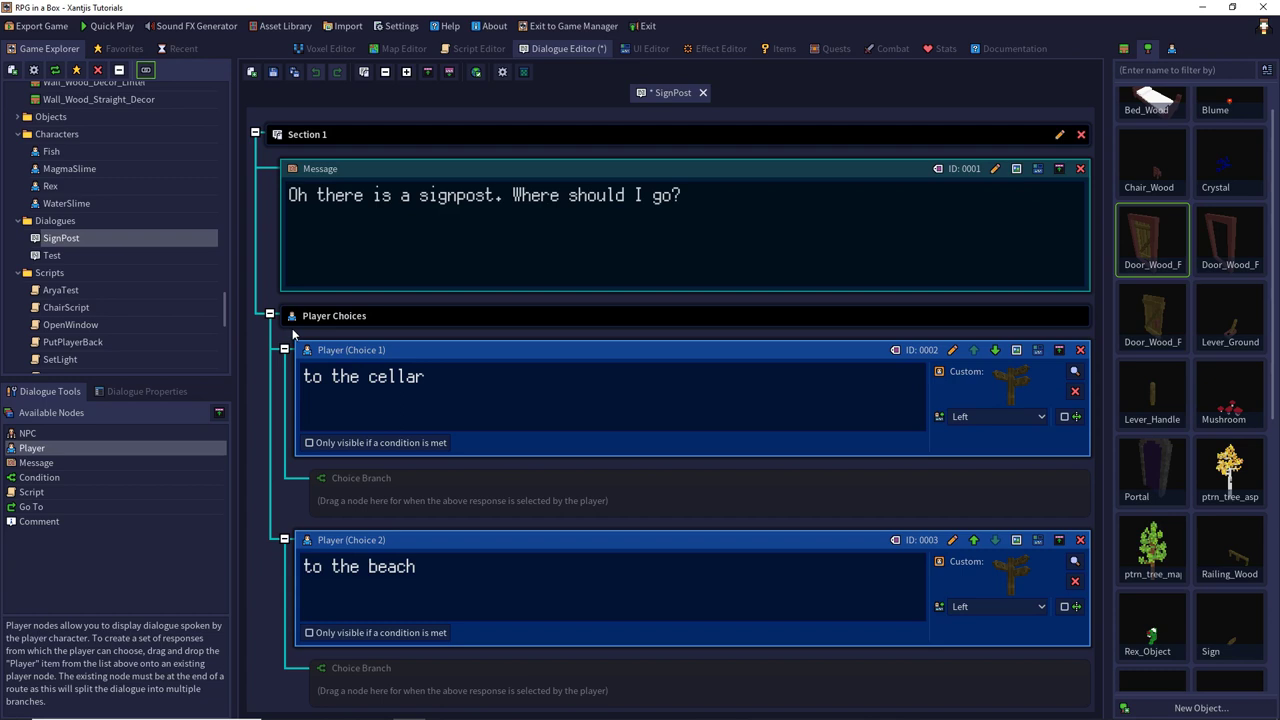
Step: Add a Script node to the choice branch of each of the two player choices
drag(50, 495, 306, 496)
drag(90, 495, 352, 690)
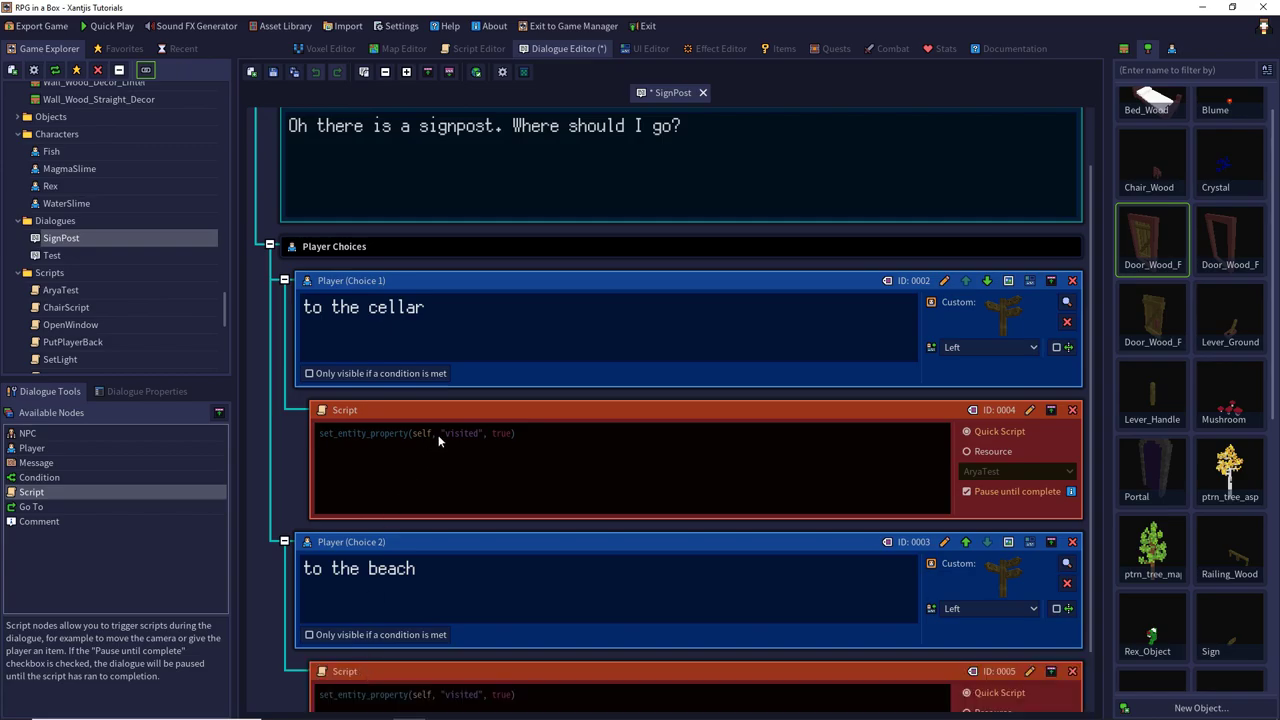
click(520, 438)
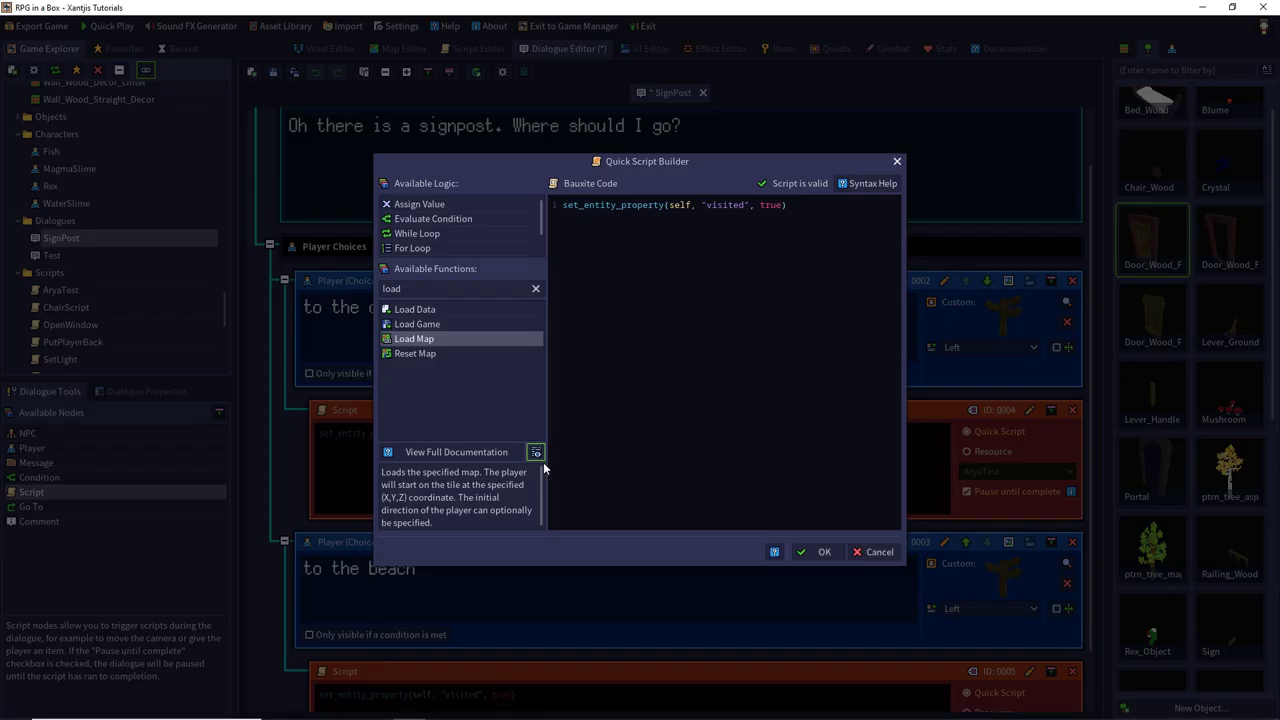
click(438, 326)
click(448, 339)
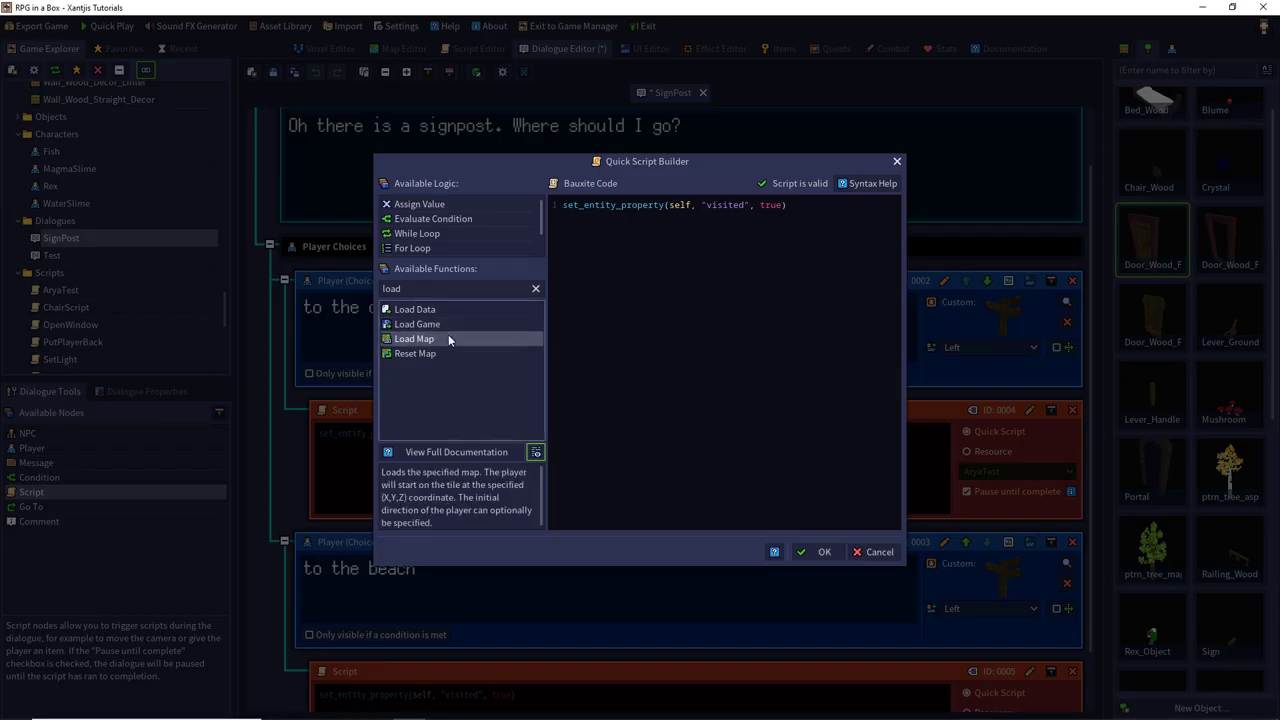
click(818, 552)
Step: Copy load_map("Cellar", coord[-1, -31, 0], SOUTH); from the SignPost script into the cellar choice's Script node, replacing the default code
click(524, 71)
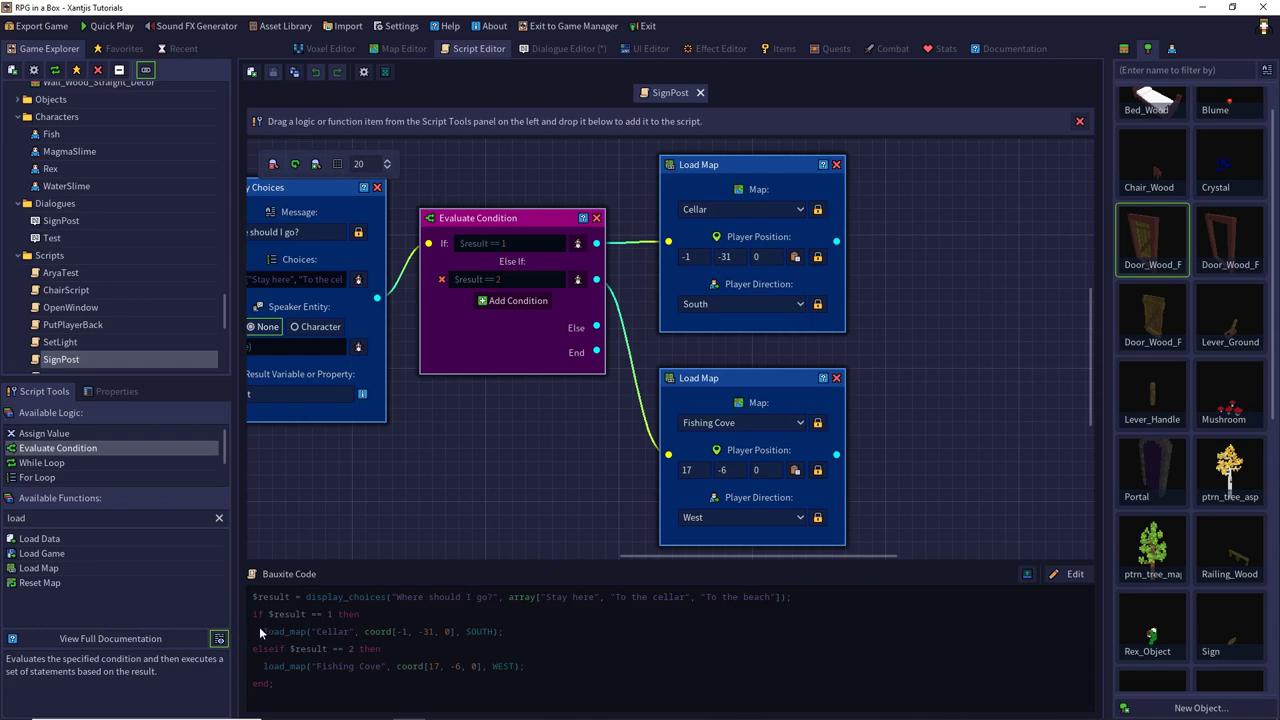
drag(264, 631, 507, 634)
key(ctrl+c)
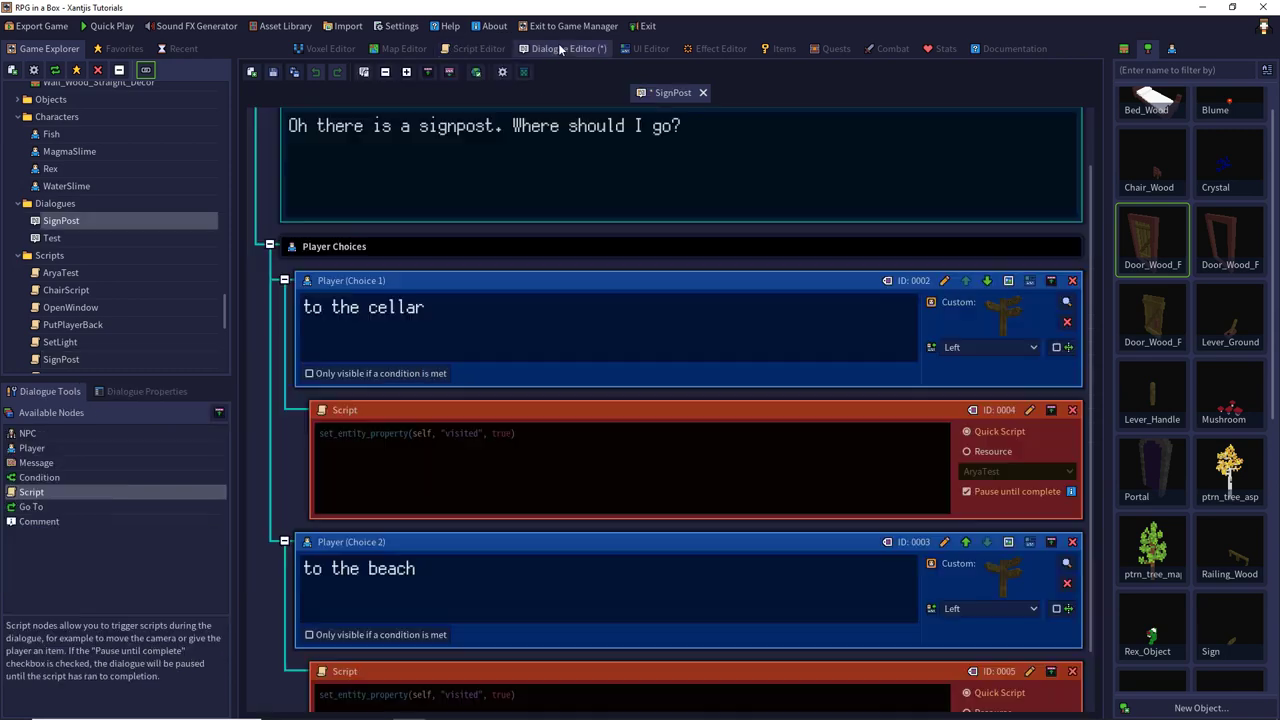
click(562, 48)
click(521, 436)
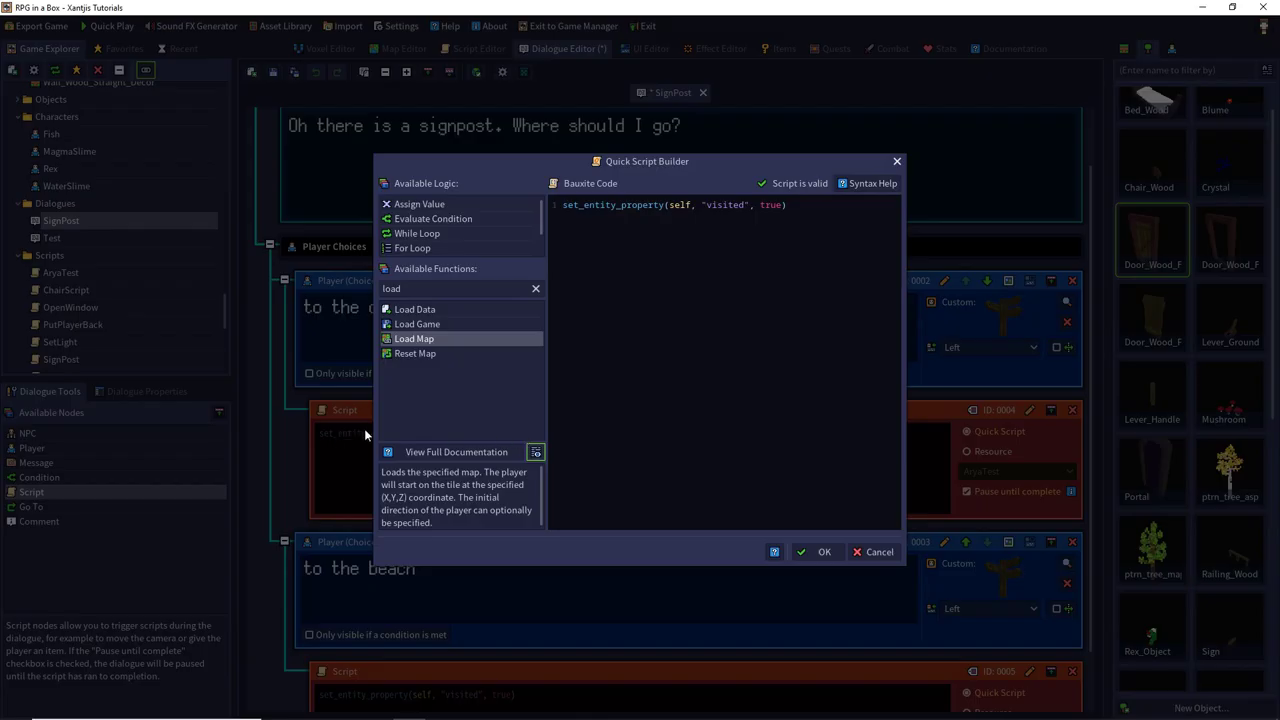
drag(798, 204, 534, 204)
key(ctrl+v)
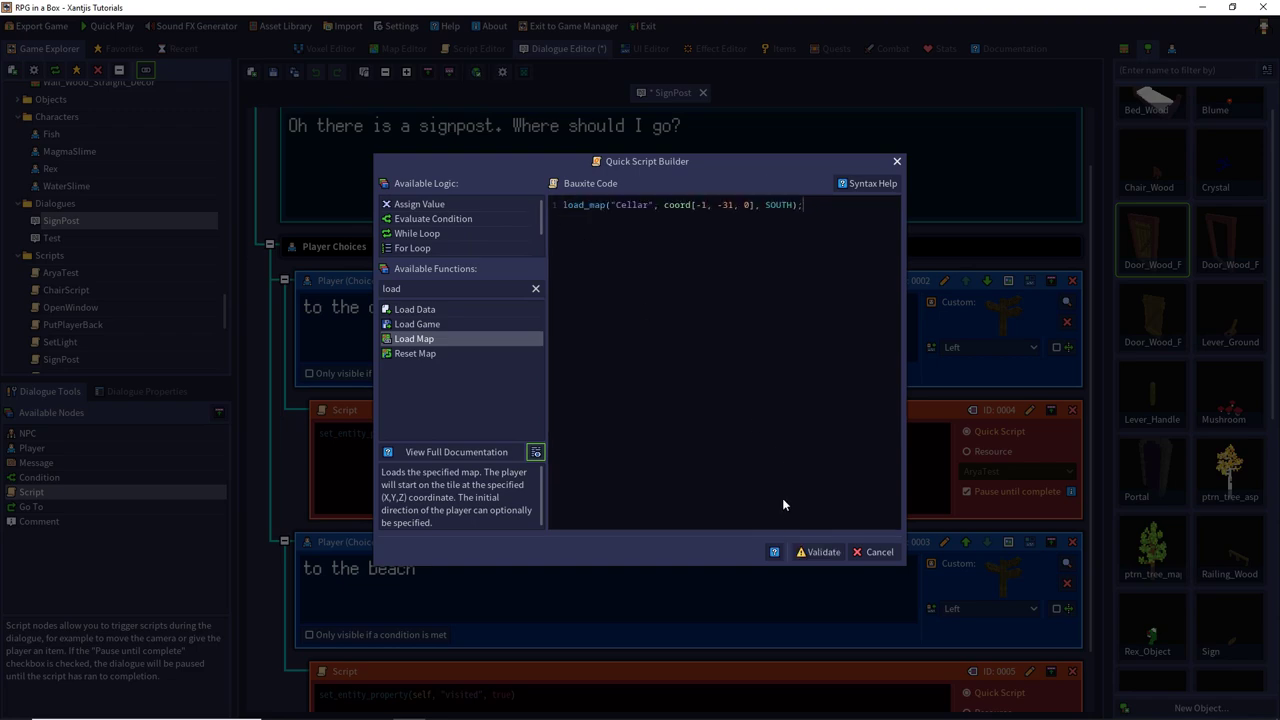
click(818, 552)
click(818, 552)
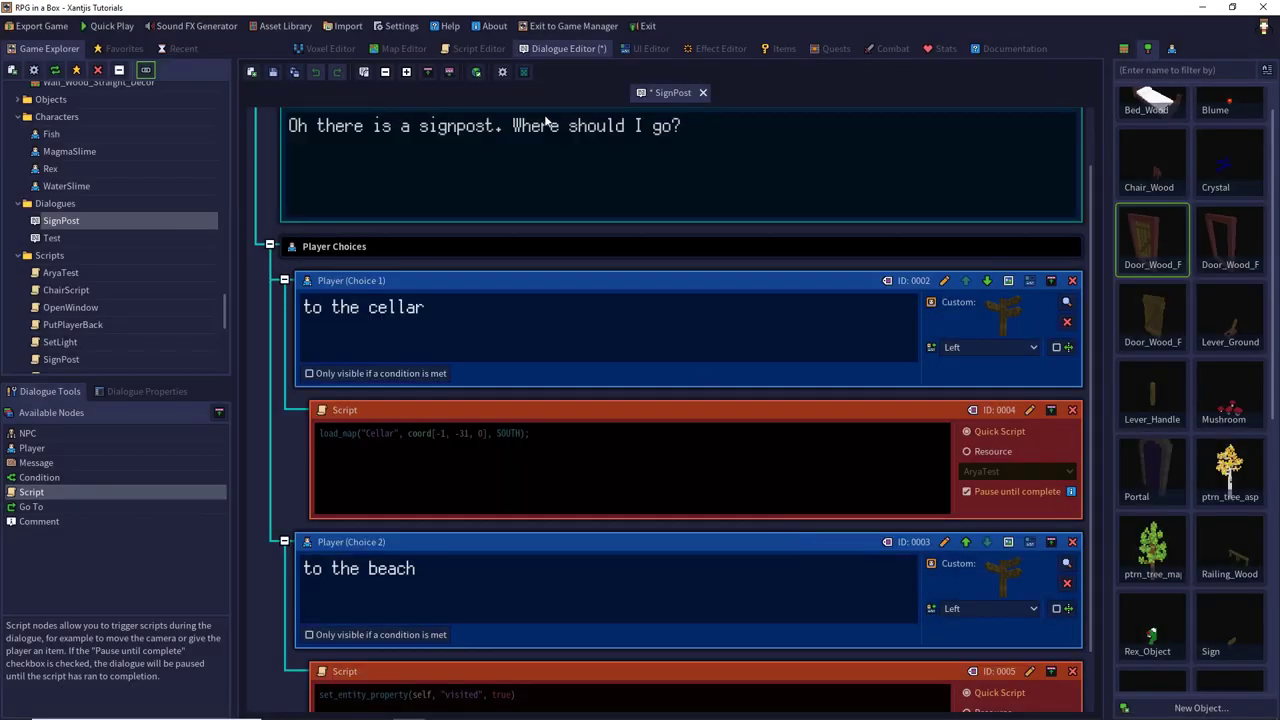
Step: Copy load_map("Fishing Cove", coord[17, -6, 0], WEST); from the SignPost script into the beach choice's Script node and save the dialogue
click(479, 48)
click(304, 668)
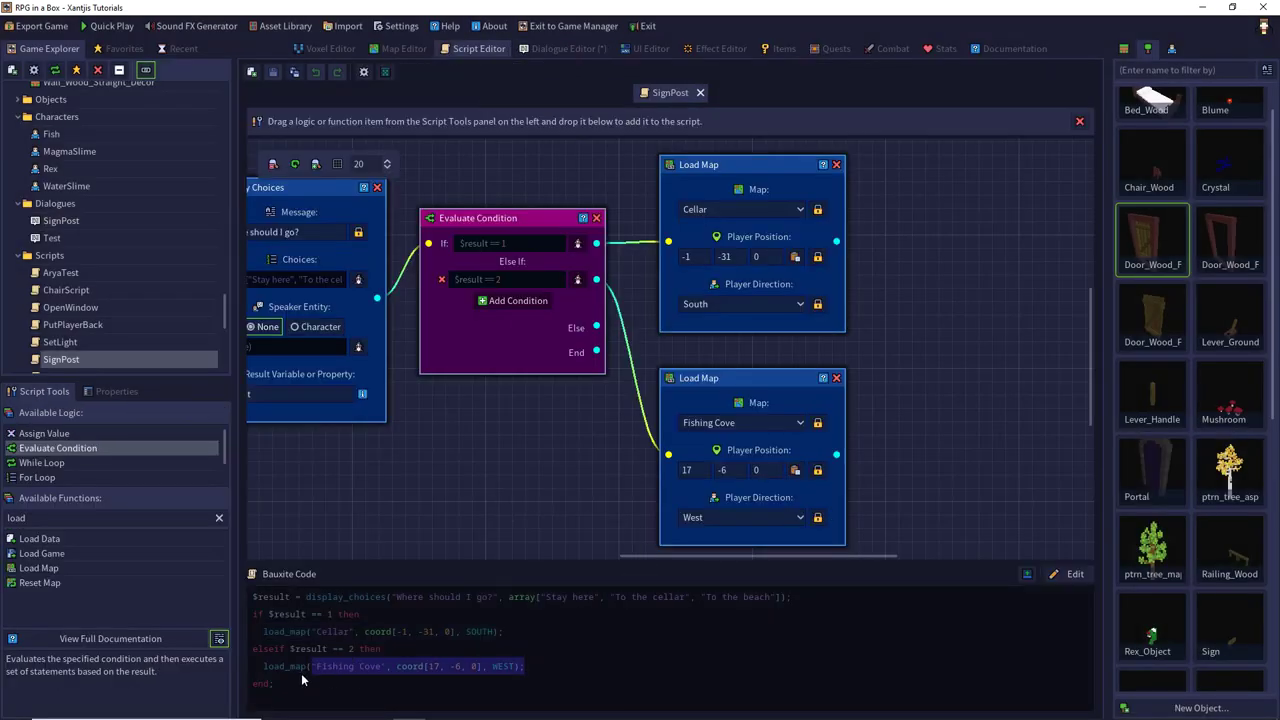
click(572, 50)
scroll(480, 537, down, 1)
double_click(551, 619)
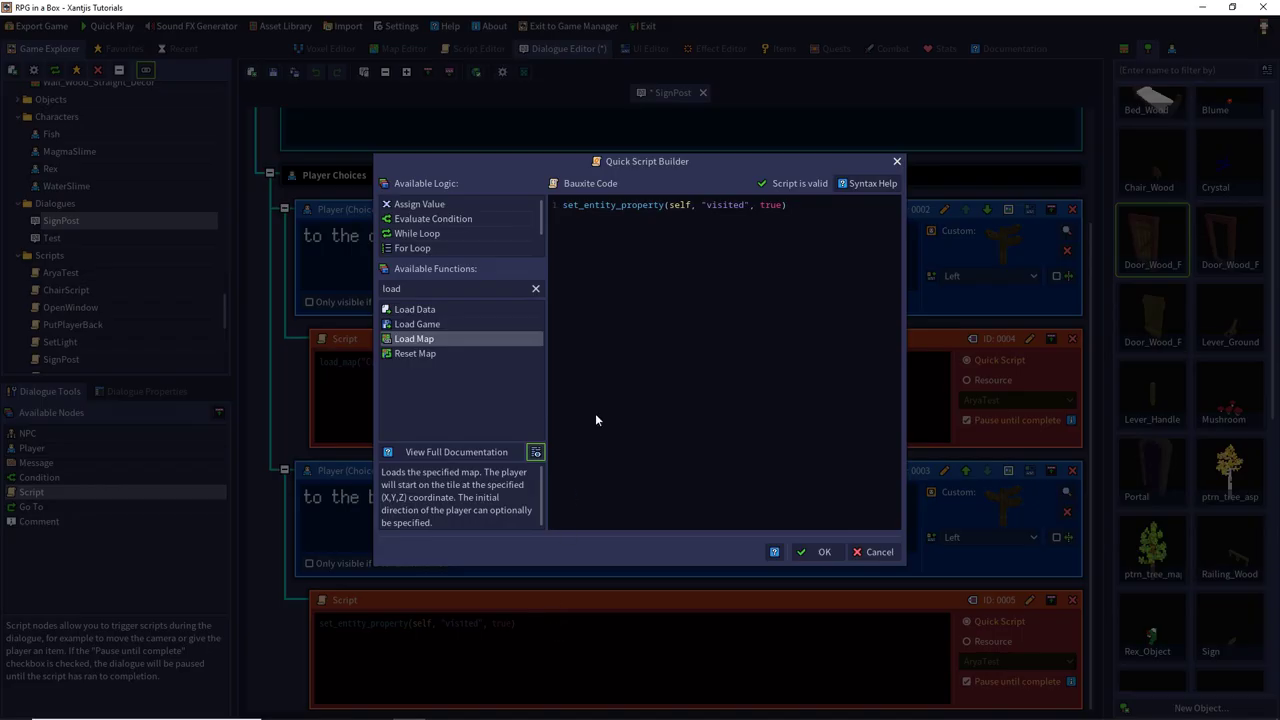
drag(787, 204, 560, 204)
text(load_map("Fishing Cove", coord[17, -6, 0], WEST);)
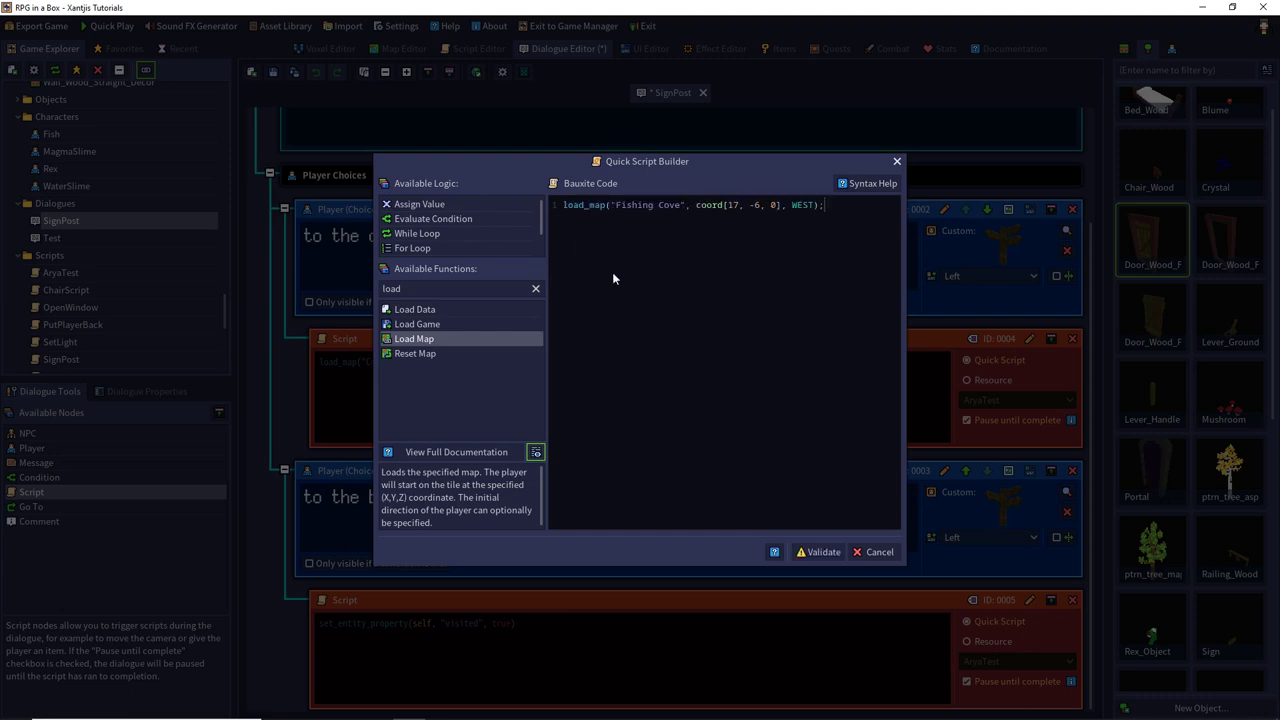
click(817, 552)
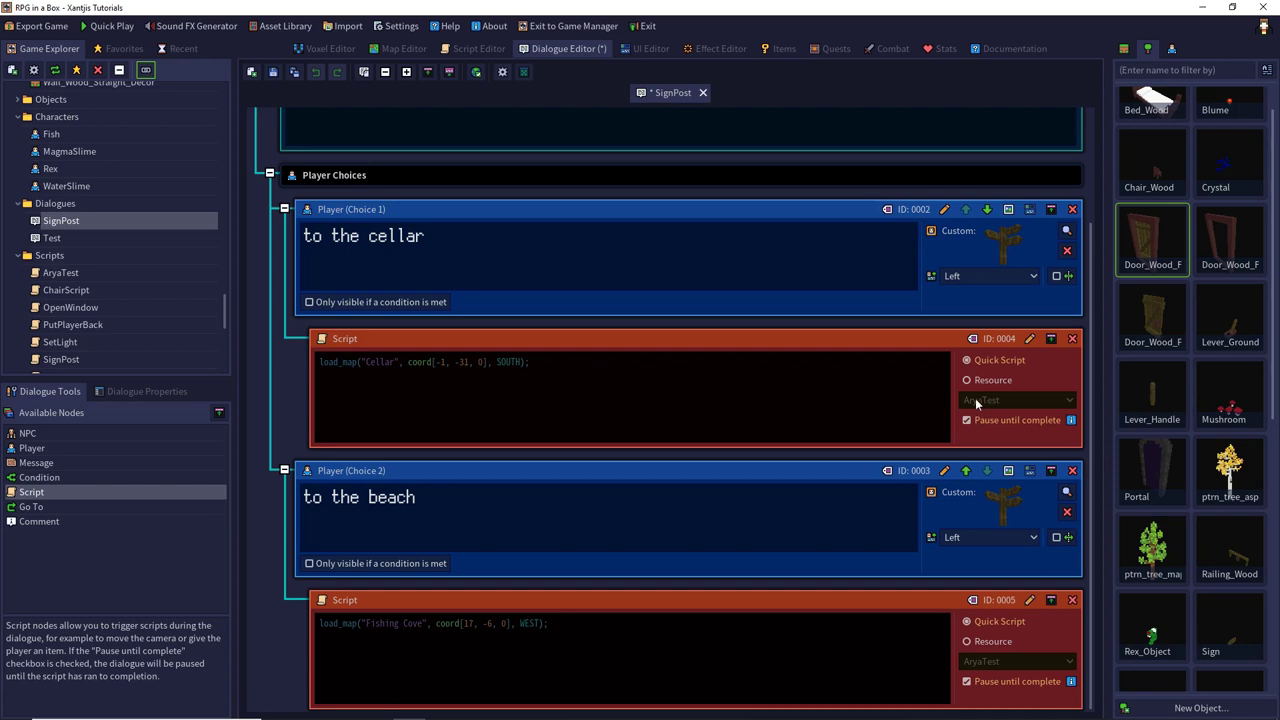
click(271, 74)
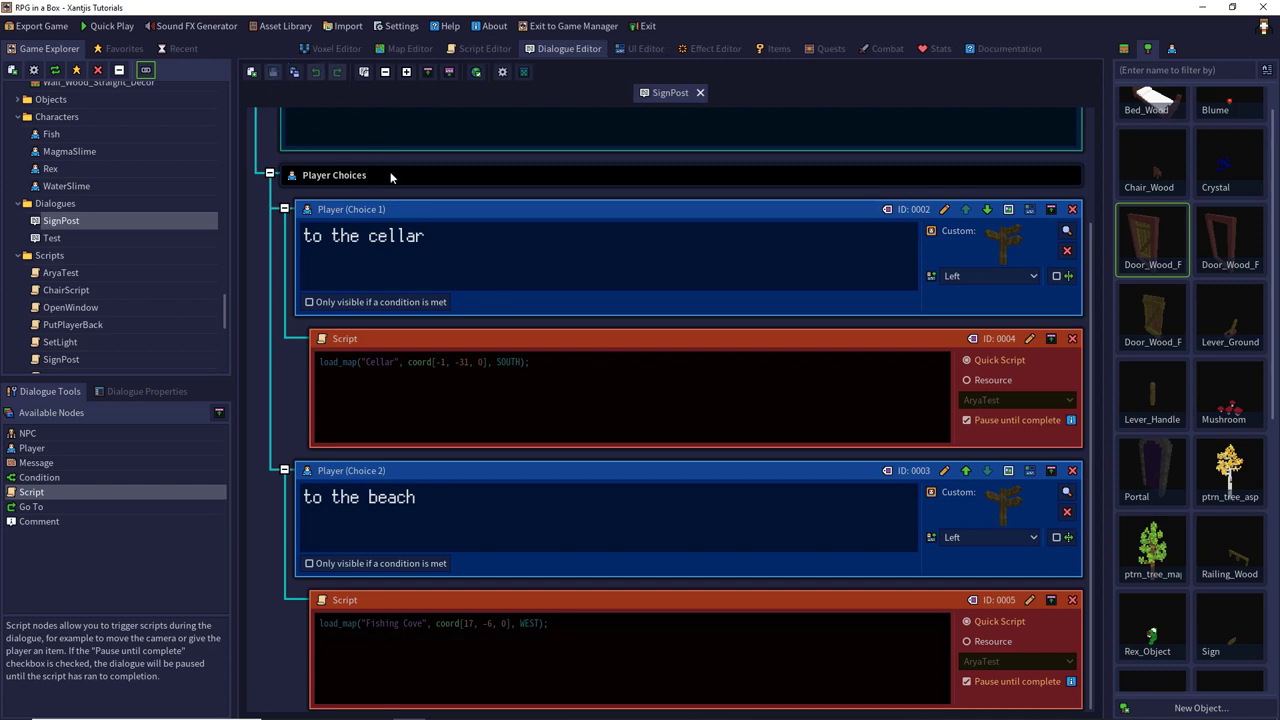
click(112, 26)
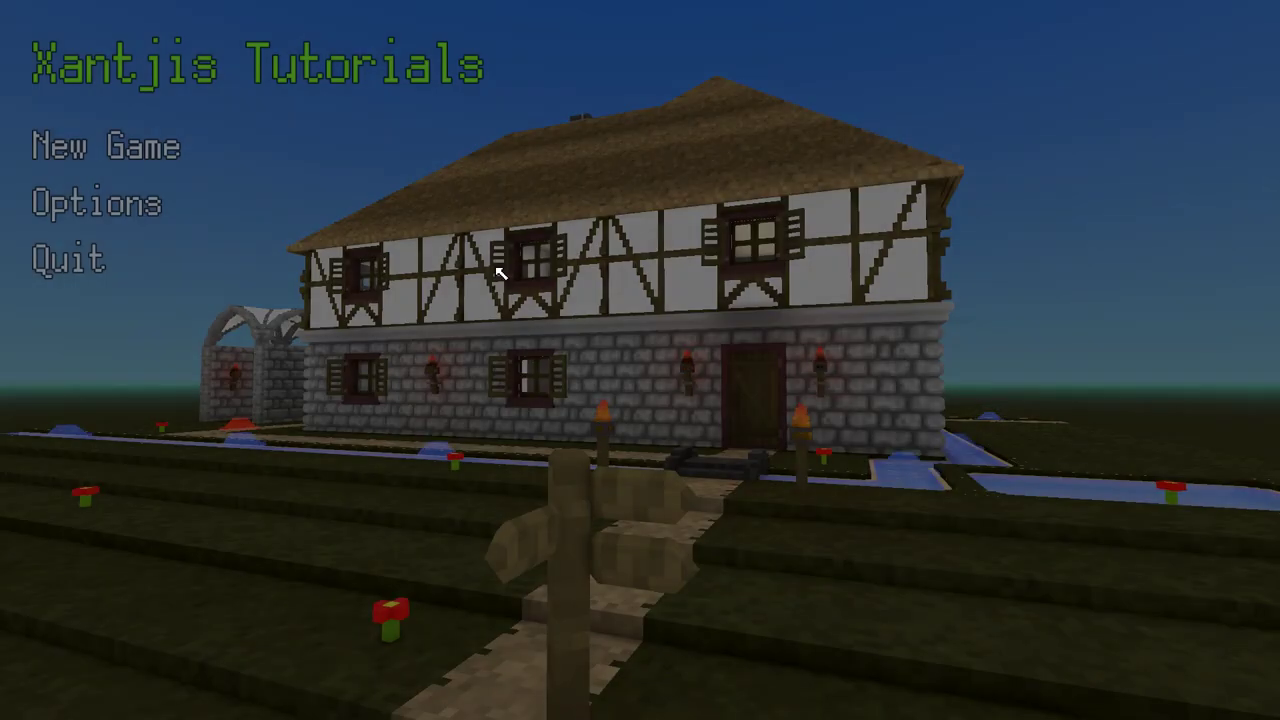
click(127, 270)
click(562, 392)
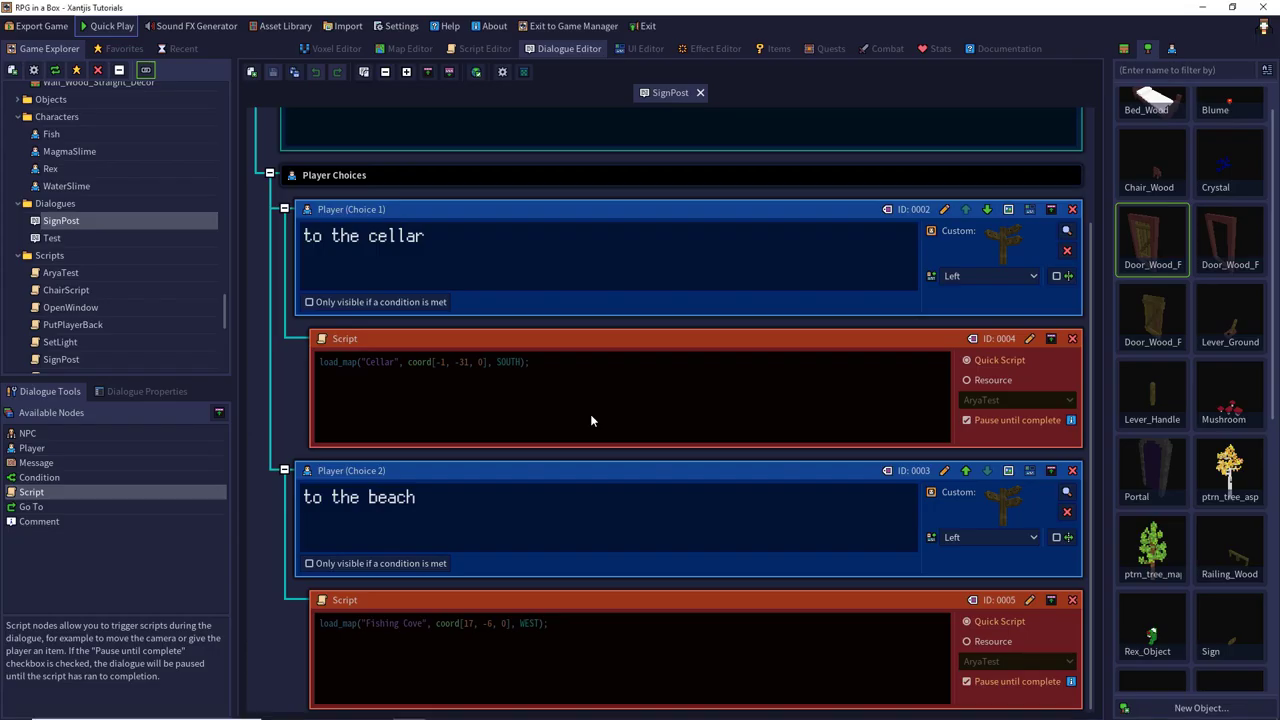
Step: Switch the signpost's character-interaction script to a Quick Script in the Xantji's House map and open its code for editing
click(405, 48)
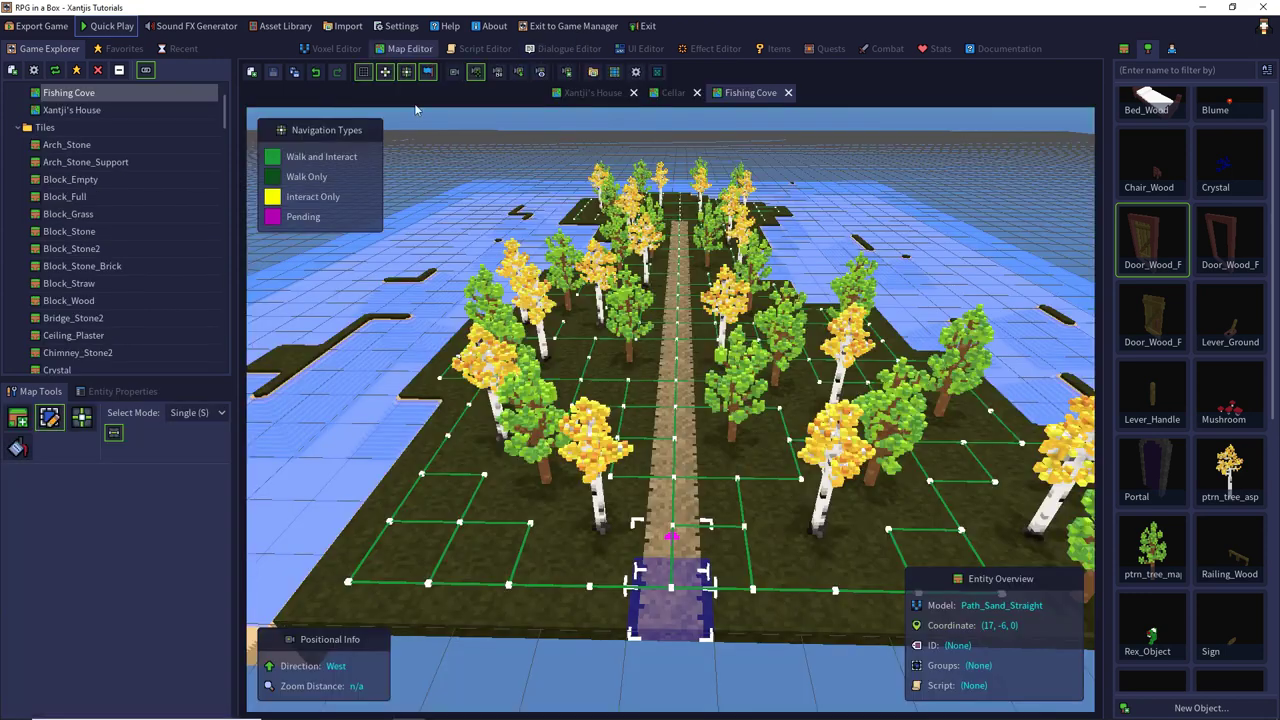
click(597, 96)
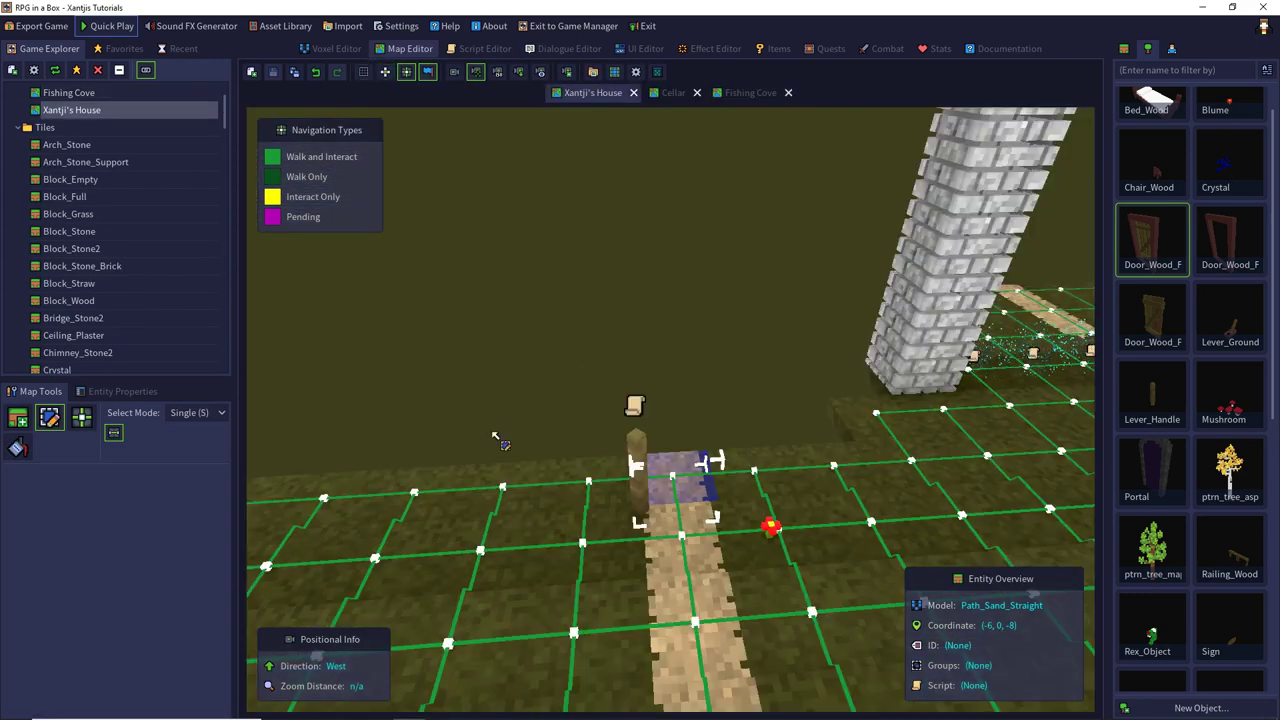
click(637, 472)
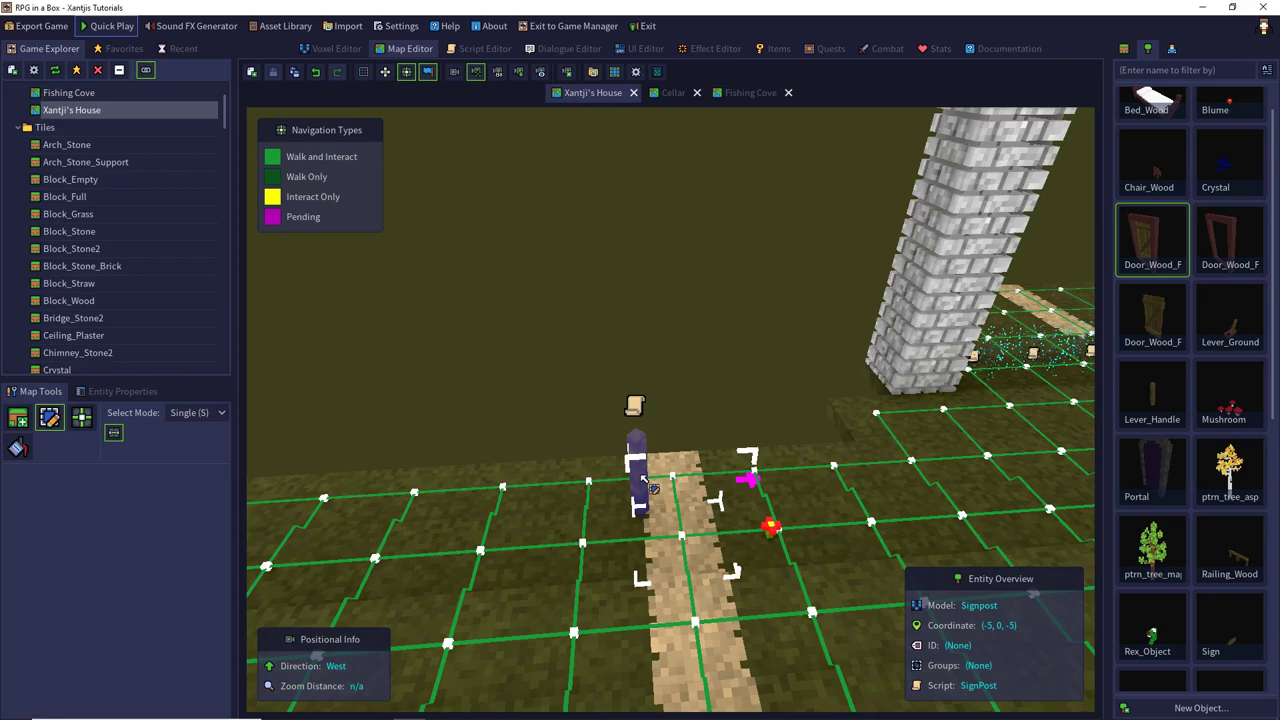
click(118, 391)
scroll(131, 571, down, 1)
click(135, 566)
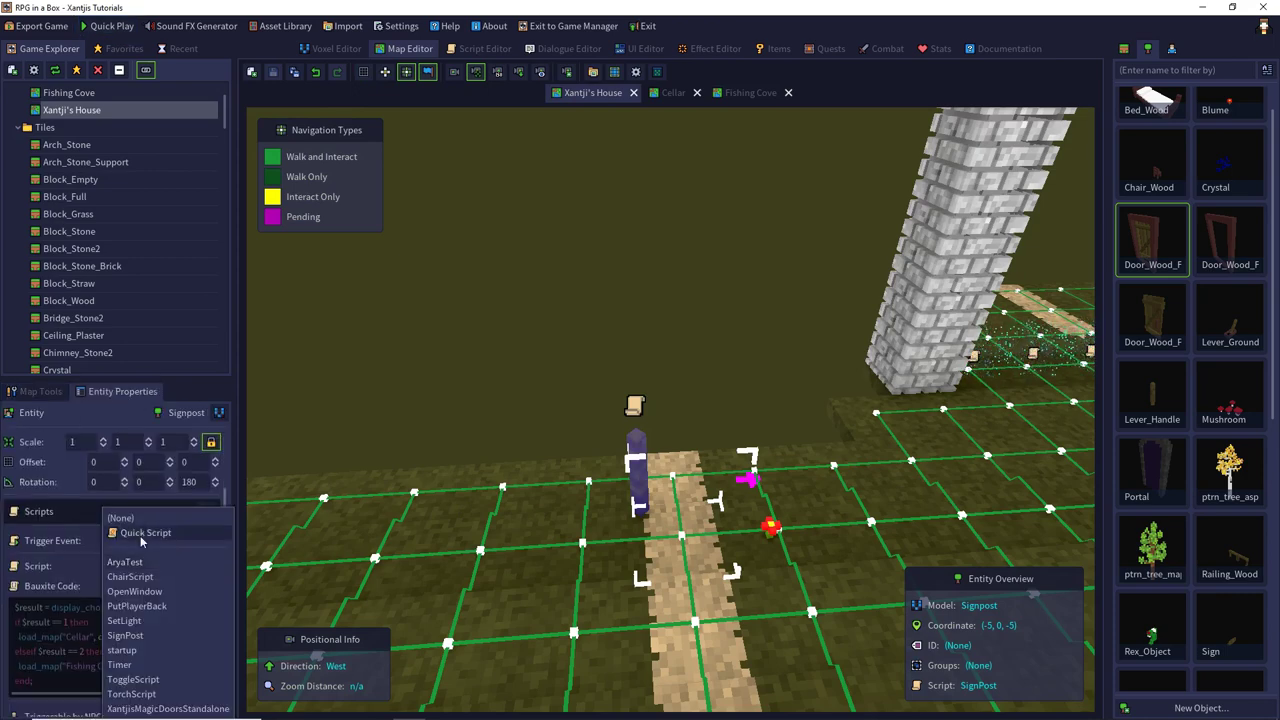
click(135, 537)
click(184, 586)
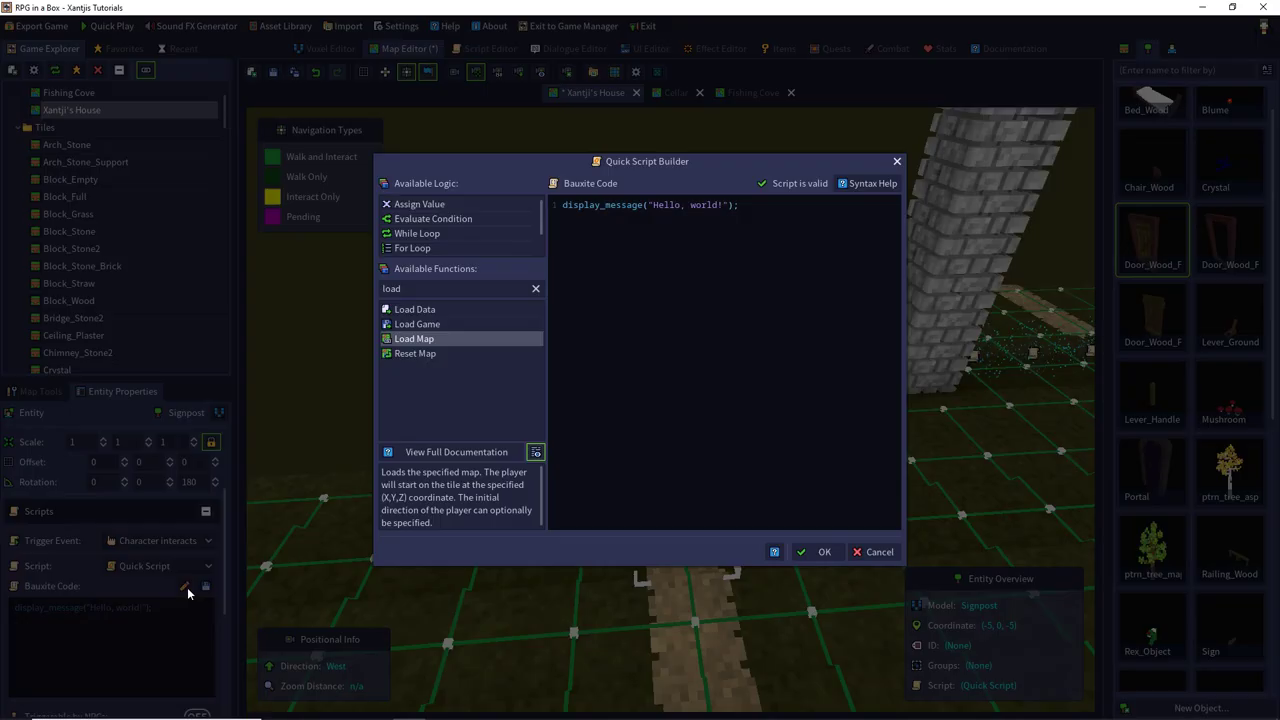
Step: Replace the default code with the Start Dialogue function as start_dialogue("SignPost");, validate and apply it, and save the map
click(536, 290)
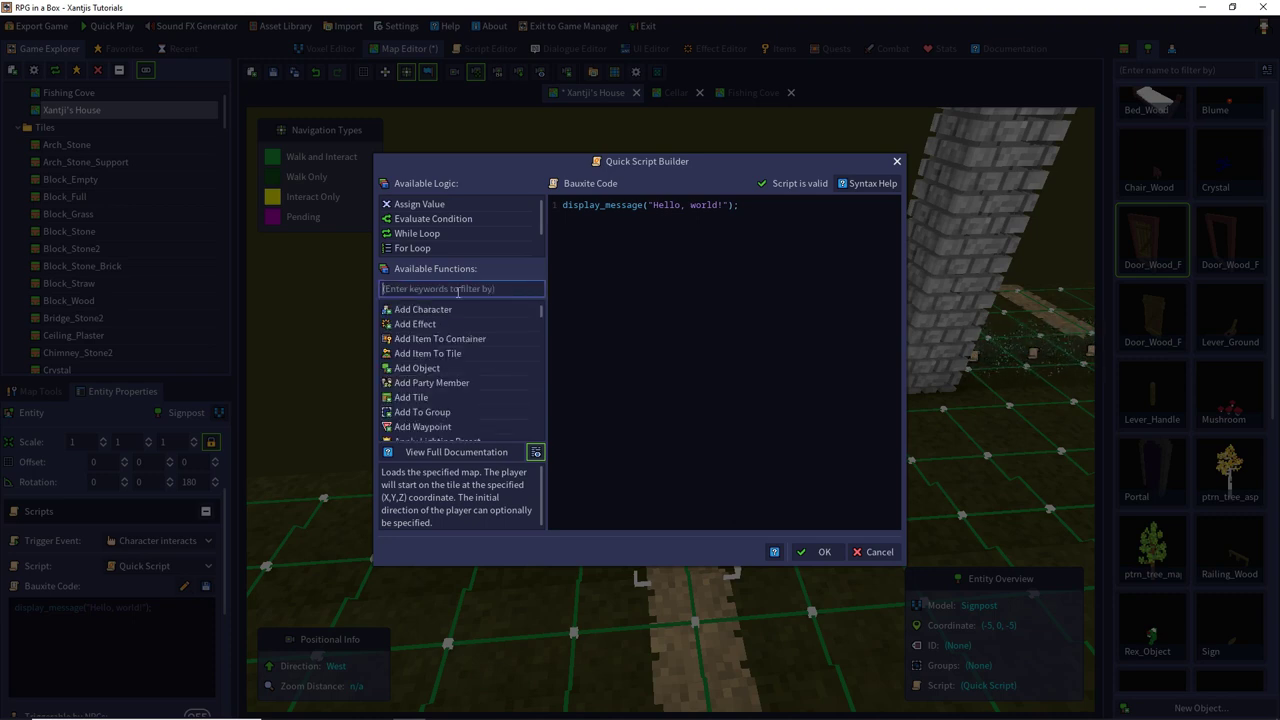
text(dia)
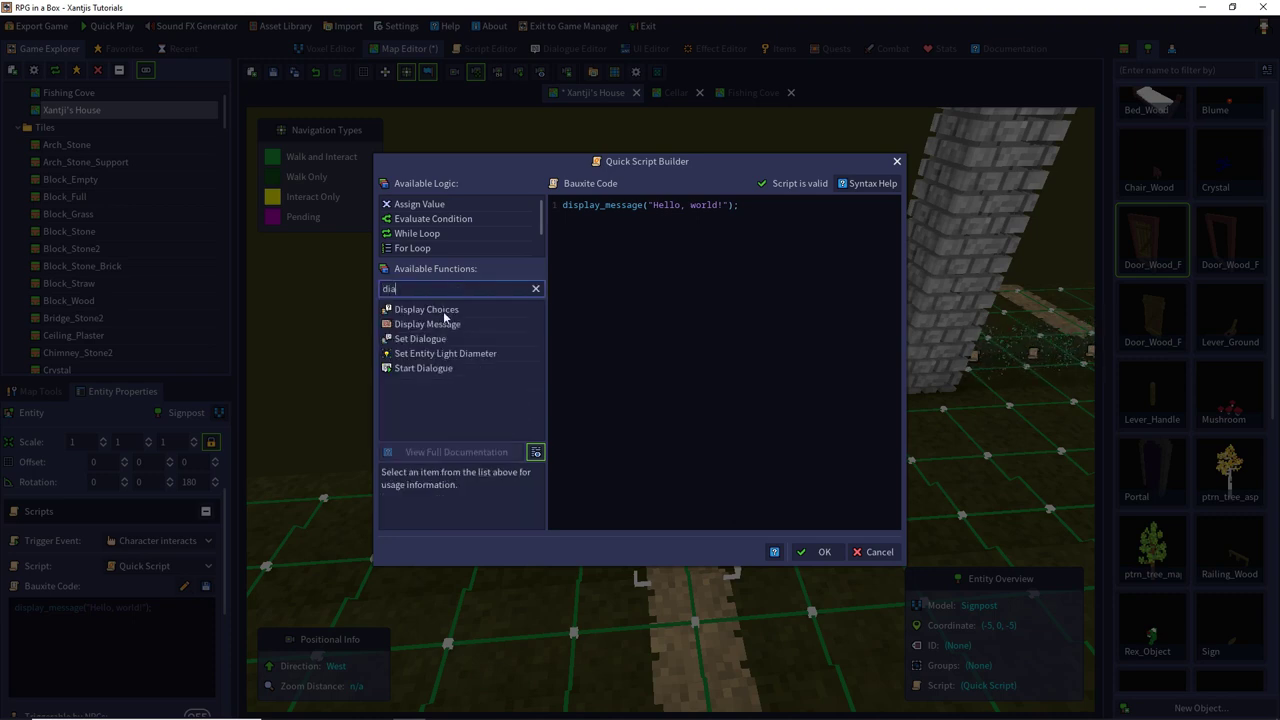
drag(415, 368, 750, 211)
triple_click(750, 211)
key(BackSpace)
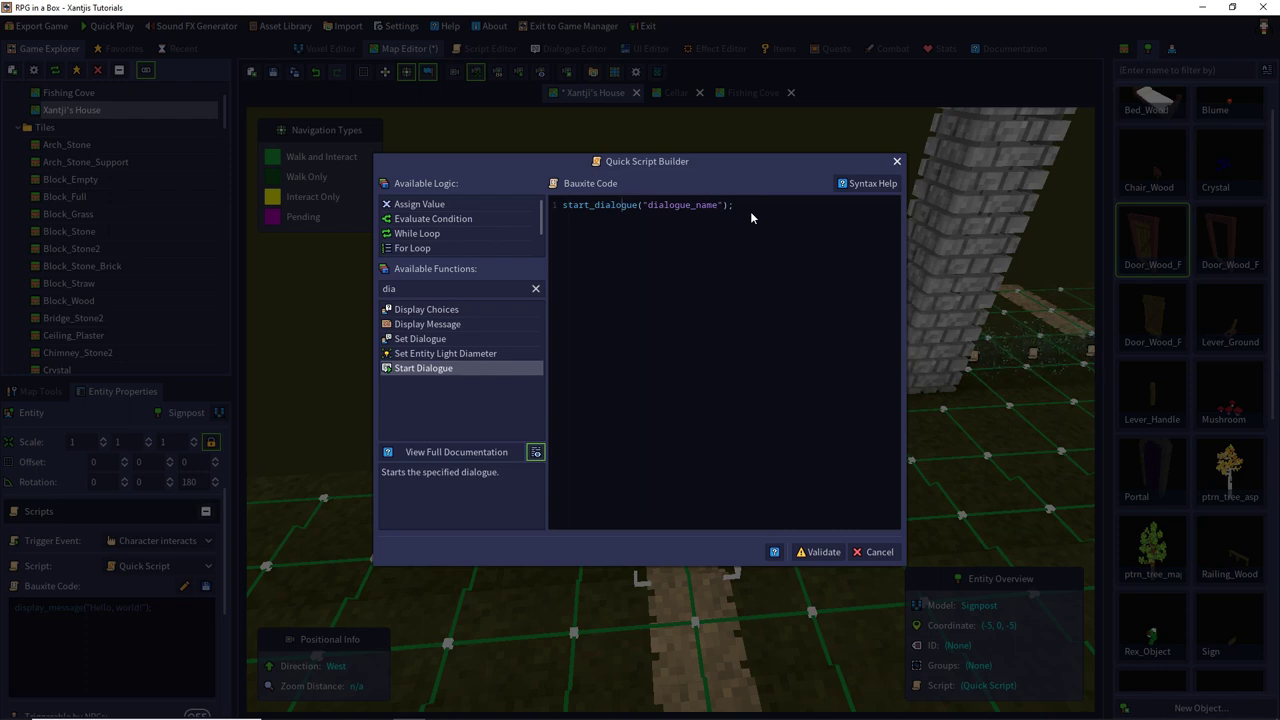
key(ctrl+Right)
key(Right)
key(Right)
key(ctrl+shift+Right)
text(SignPost)
click(818, 552)
click(812, 552)
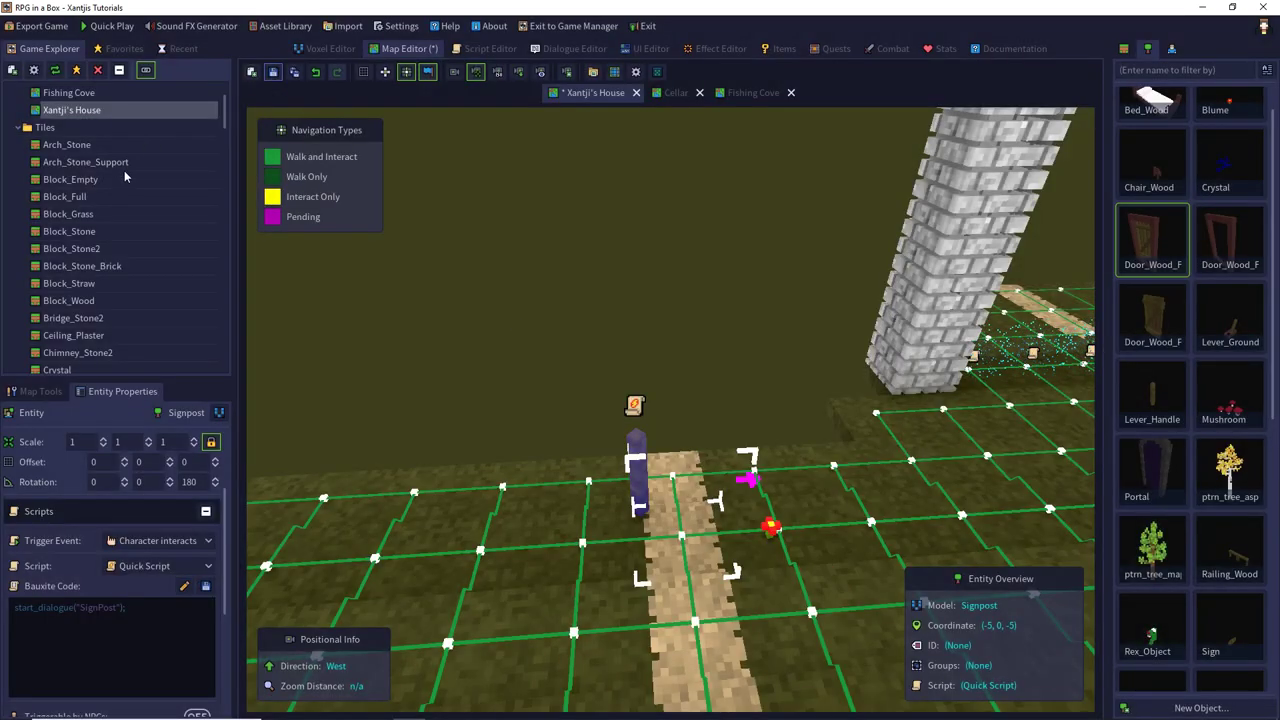
key(ctrl+s)
scroll(124, 176, down, 5)
scroll(124, 176, down, 2)
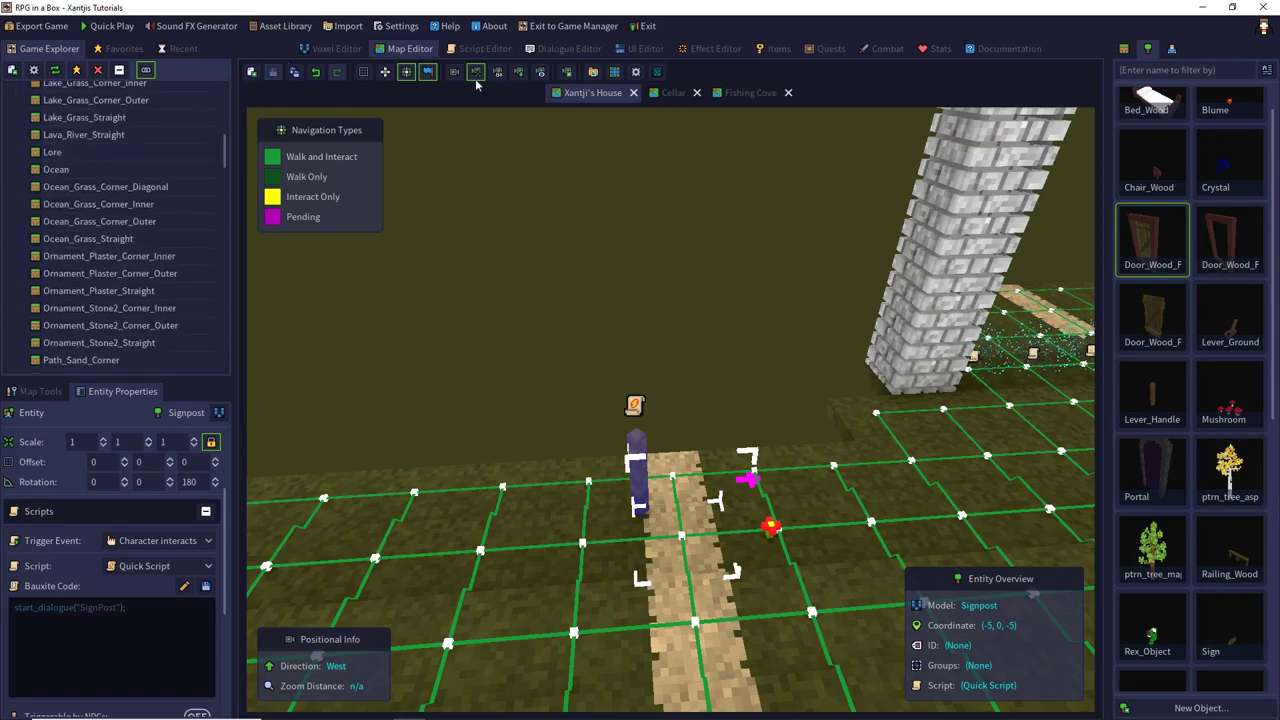
click(548, 49)
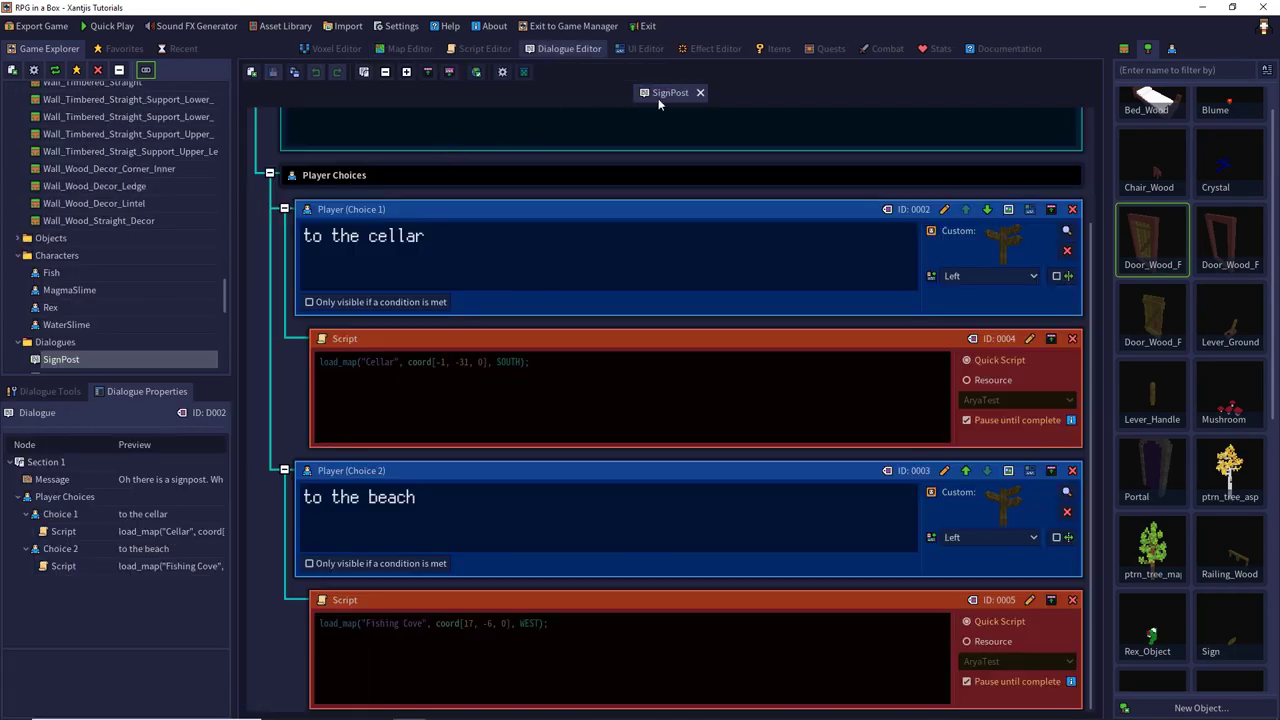
click(405, 49)
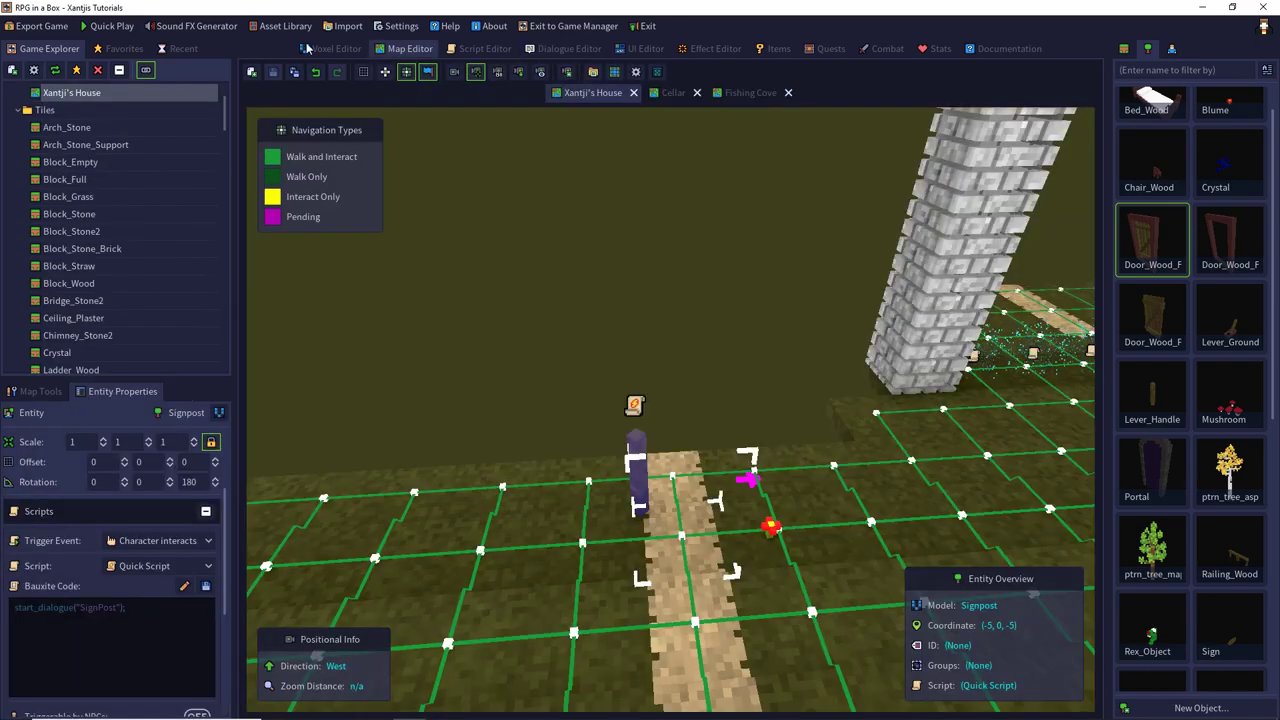
Step: Playtest the game from a new game, try the signpost's cellar and beach choices, and quit the test
click(104, 26)
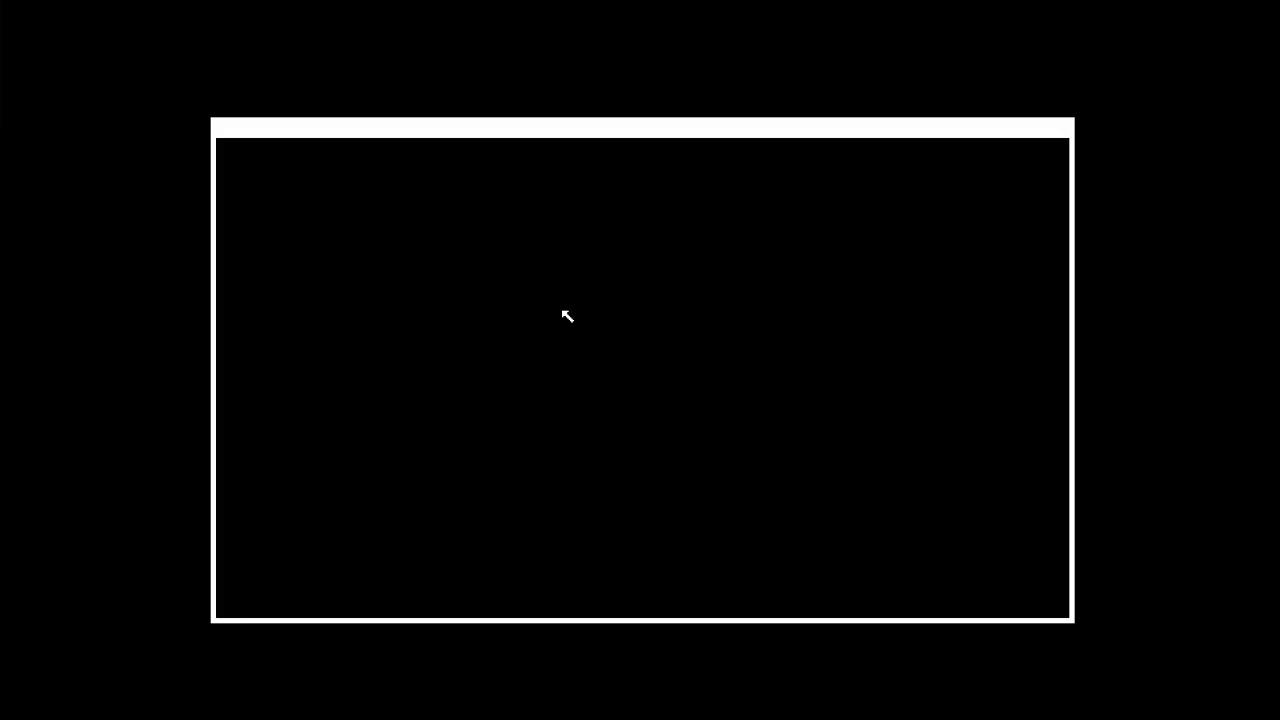
key(Return)
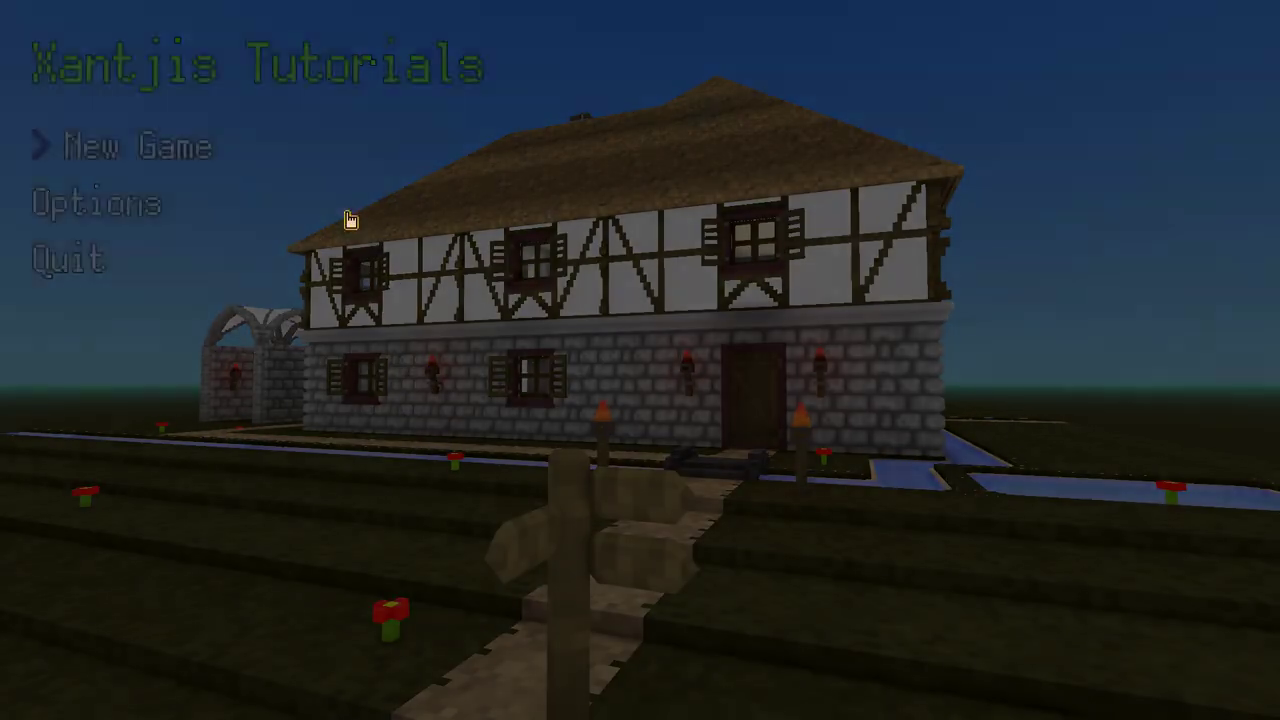
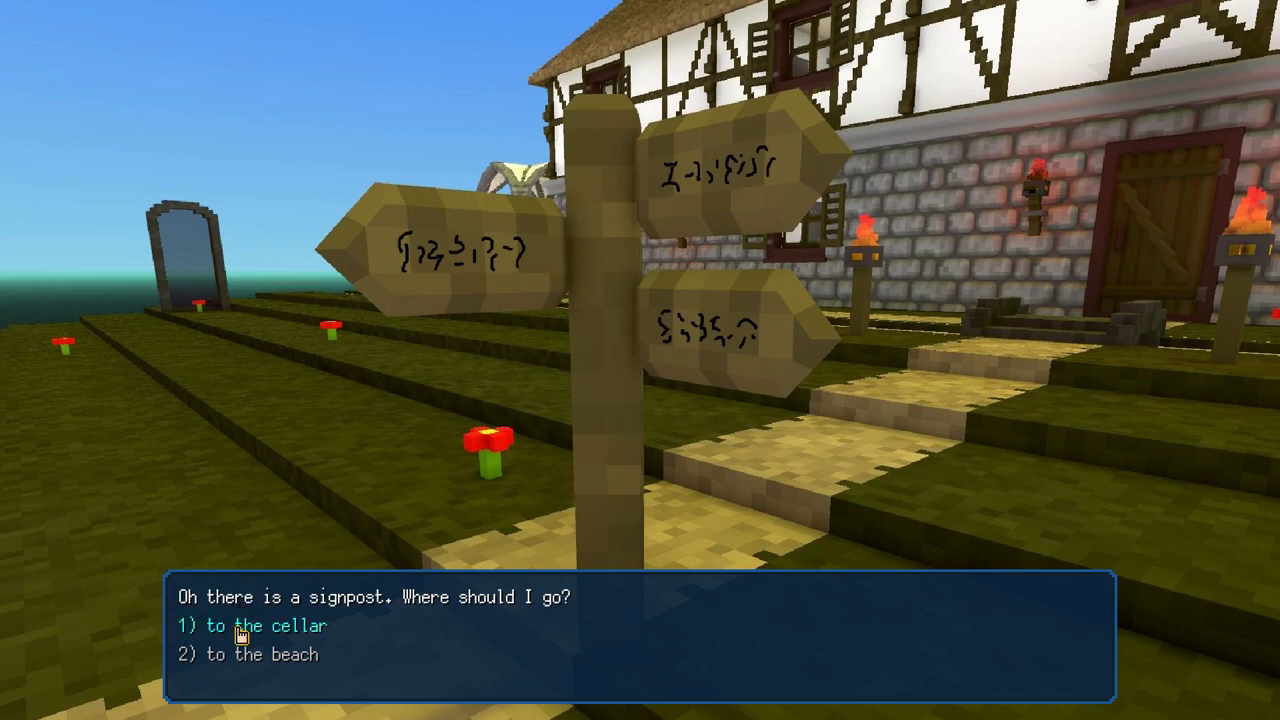
click(241, 626)
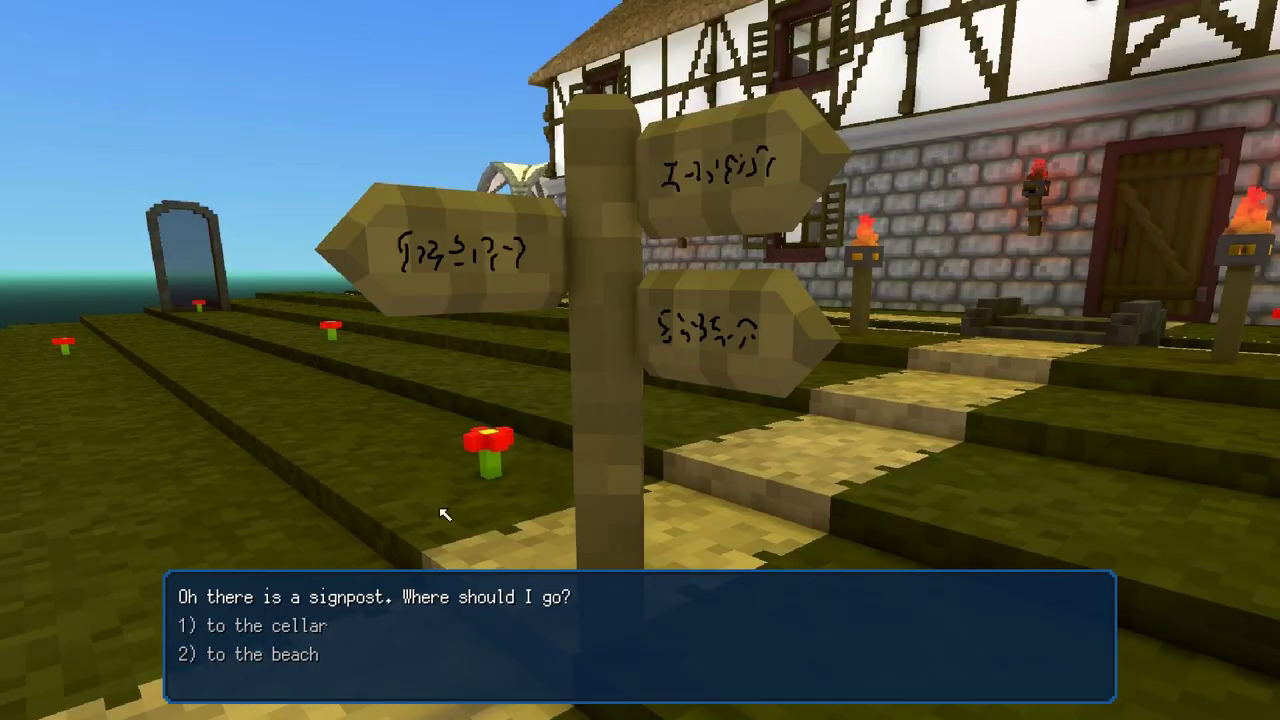
click(312, 655)
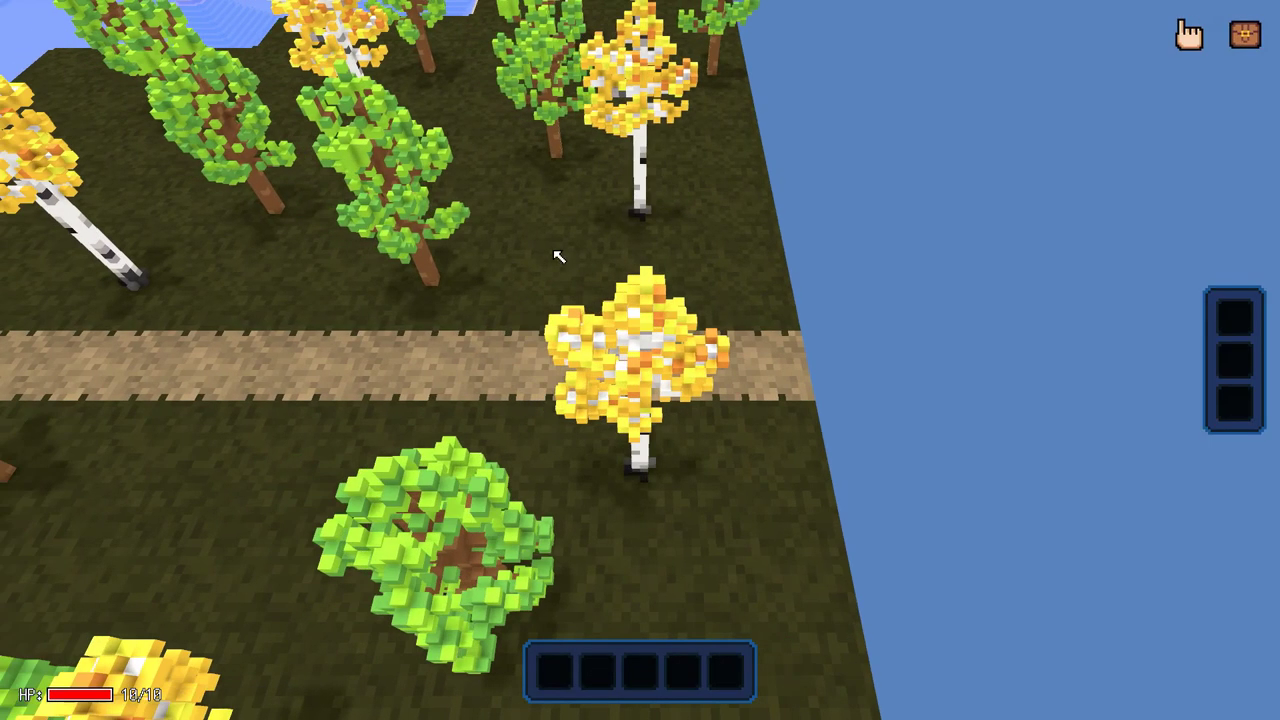
key(Escape)
click(108, 250)
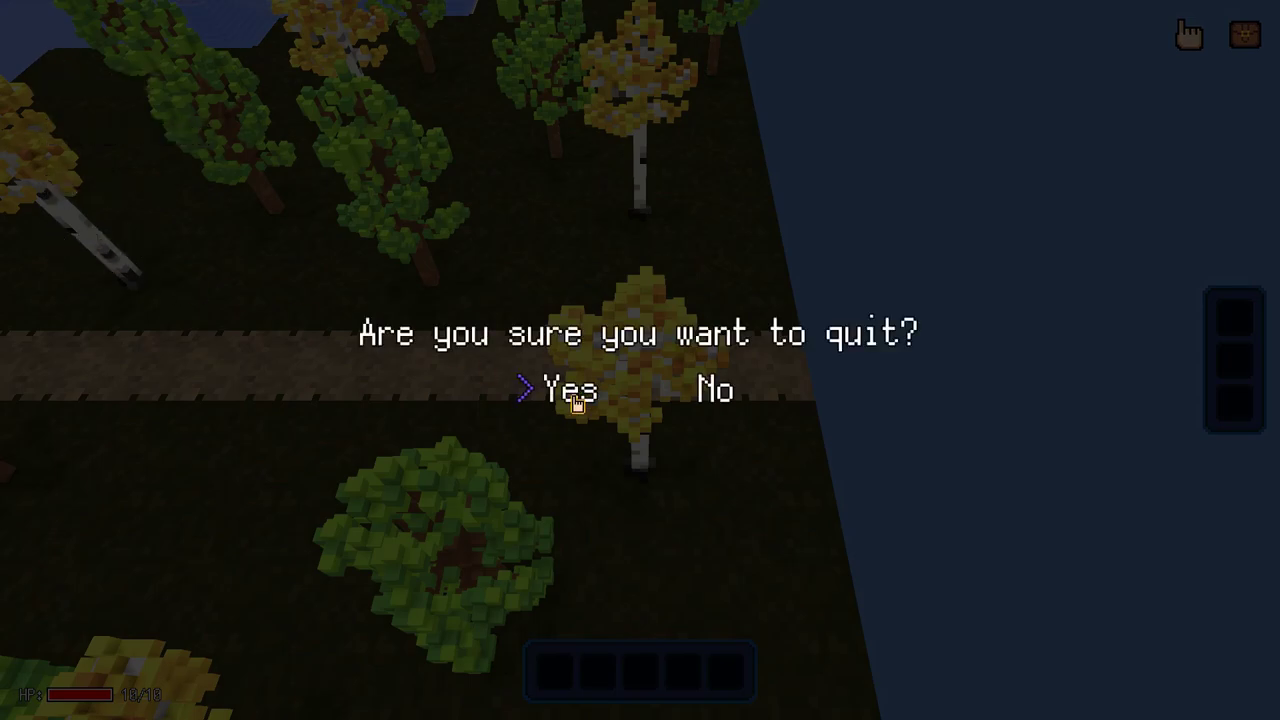
click(565, 396)
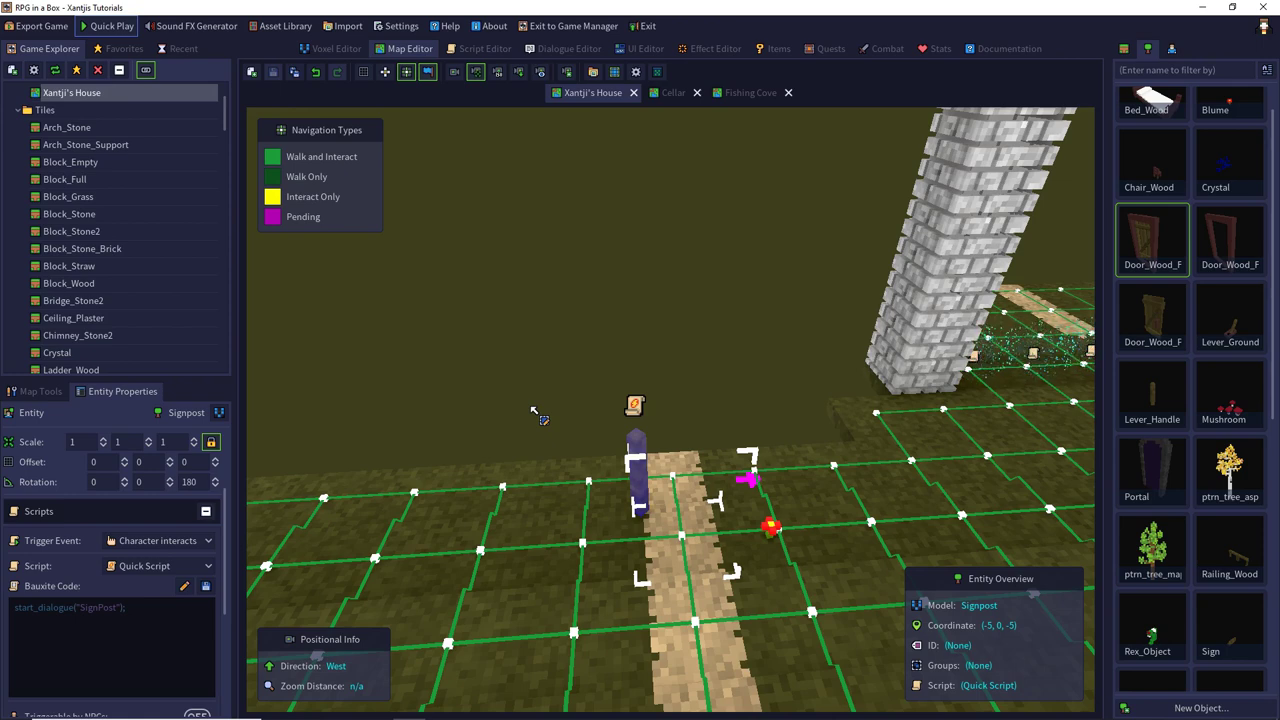
right_click(543, 332)
click(702, 268)
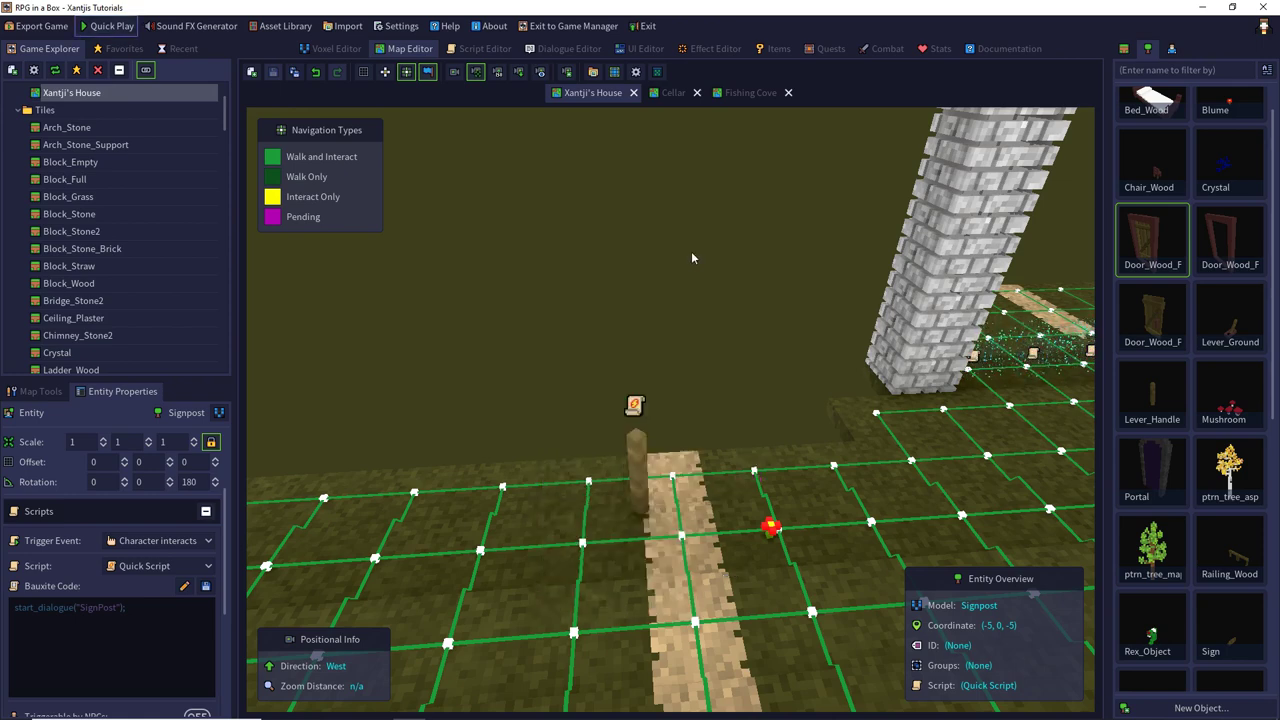
right_drag(614, 285, 470, 175)
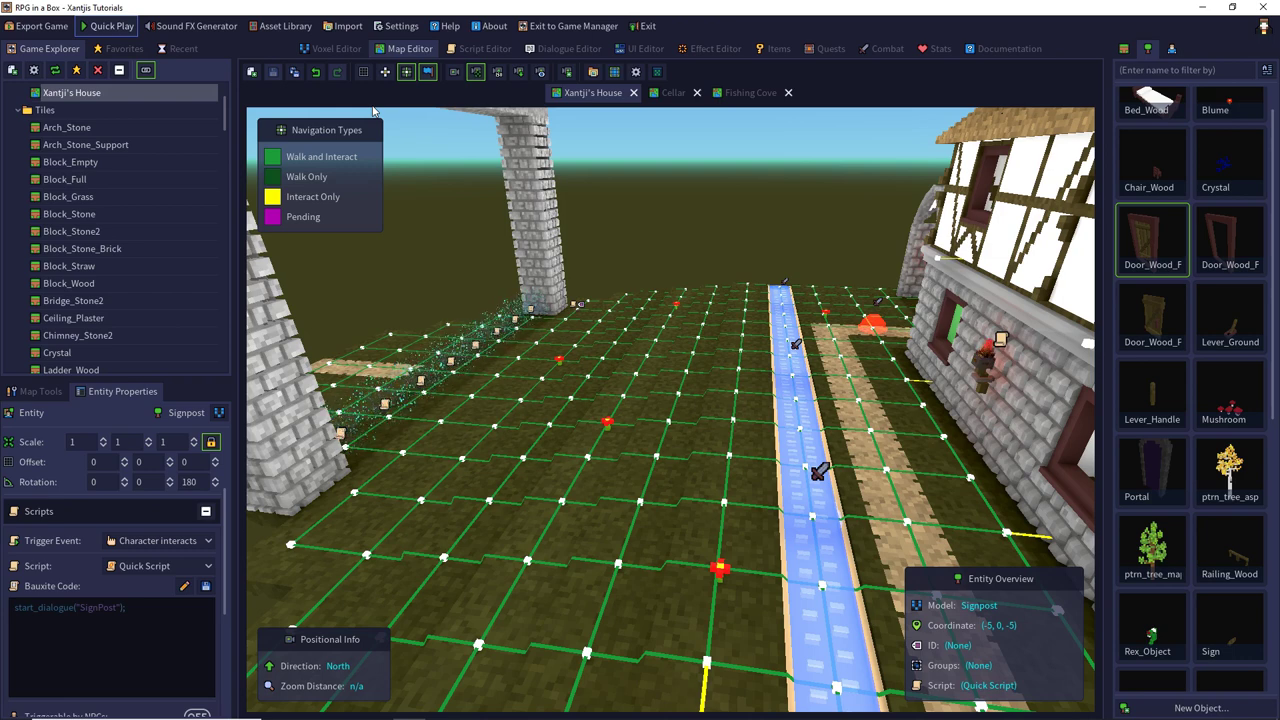
click(1152, 470)
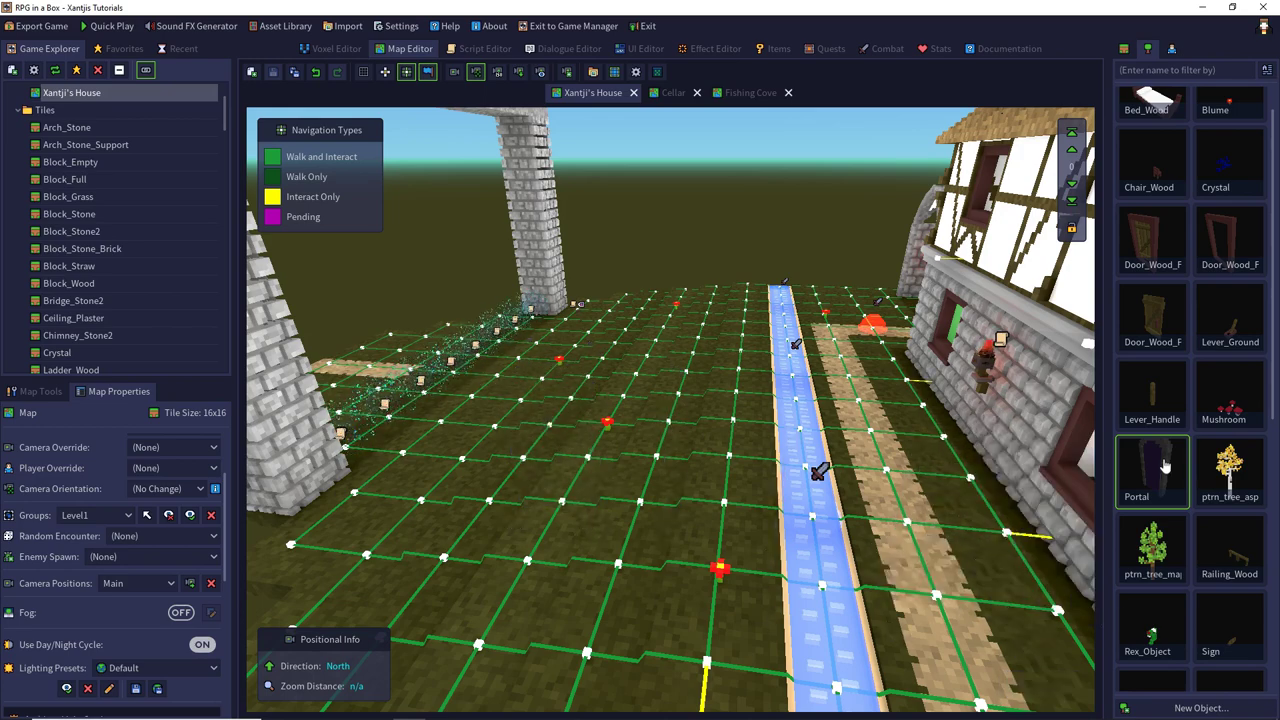
click(45, 393)
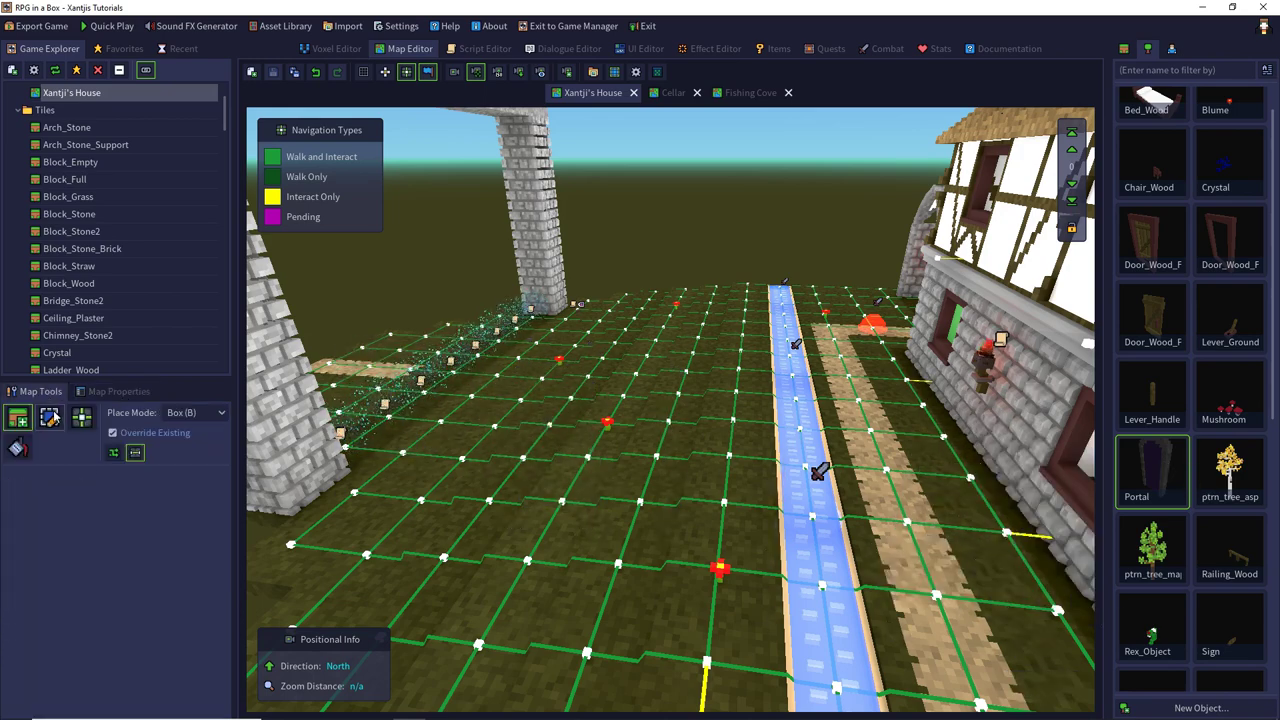
click(52, 419)
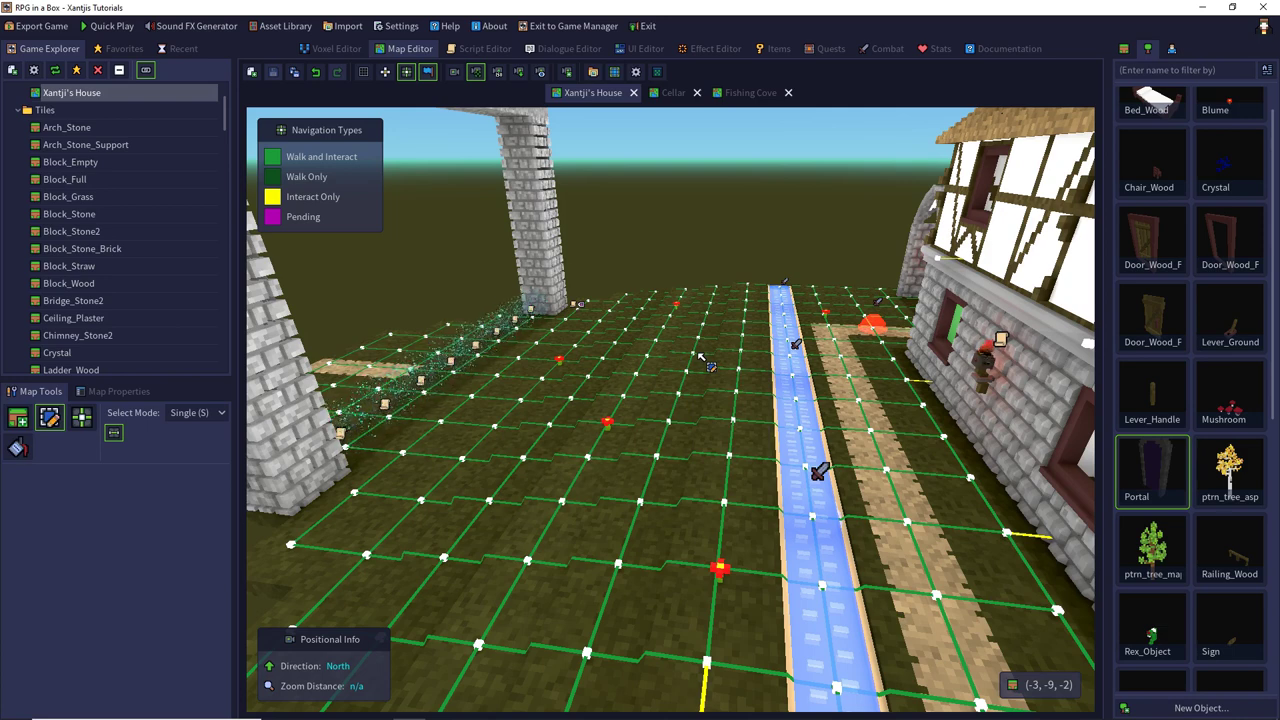
right_drag(704, 362, 641, 158)
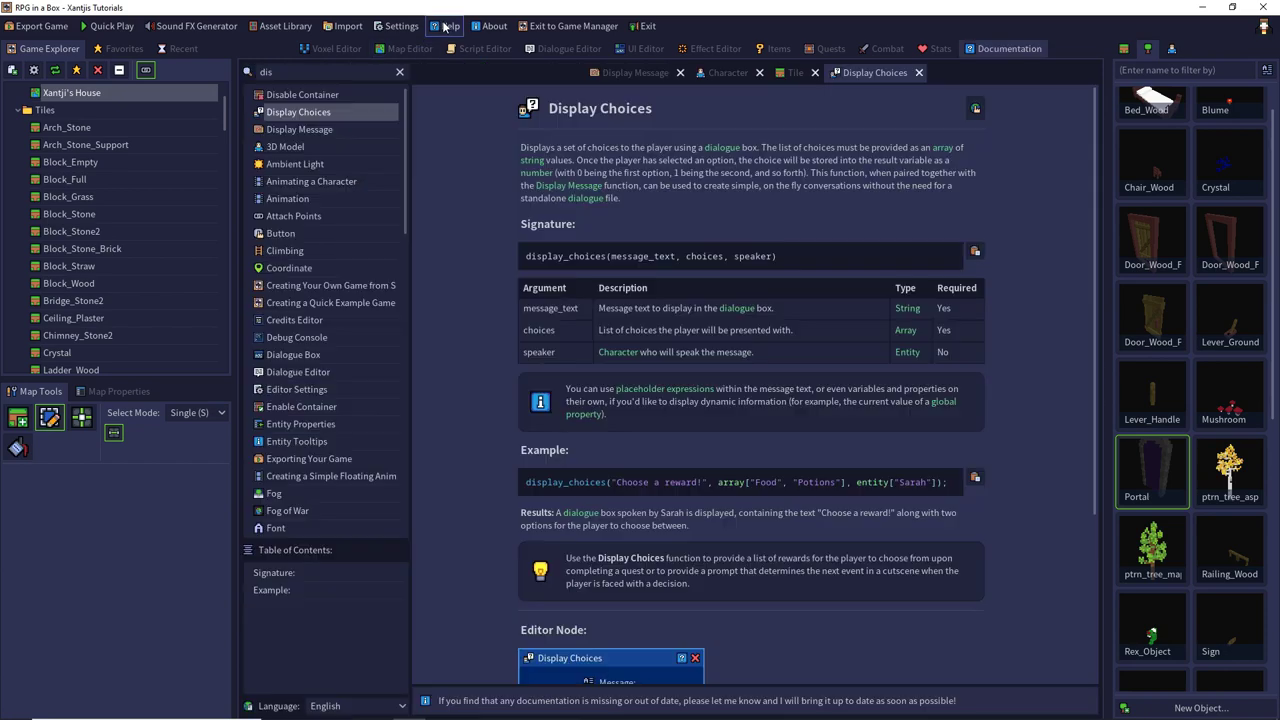
Step: Search the documentation for "fade" and read the Fade Out and Fade In function pages
click(445, 25)
click(366, 72)
key(ctrl+a)
key(BackSpace)
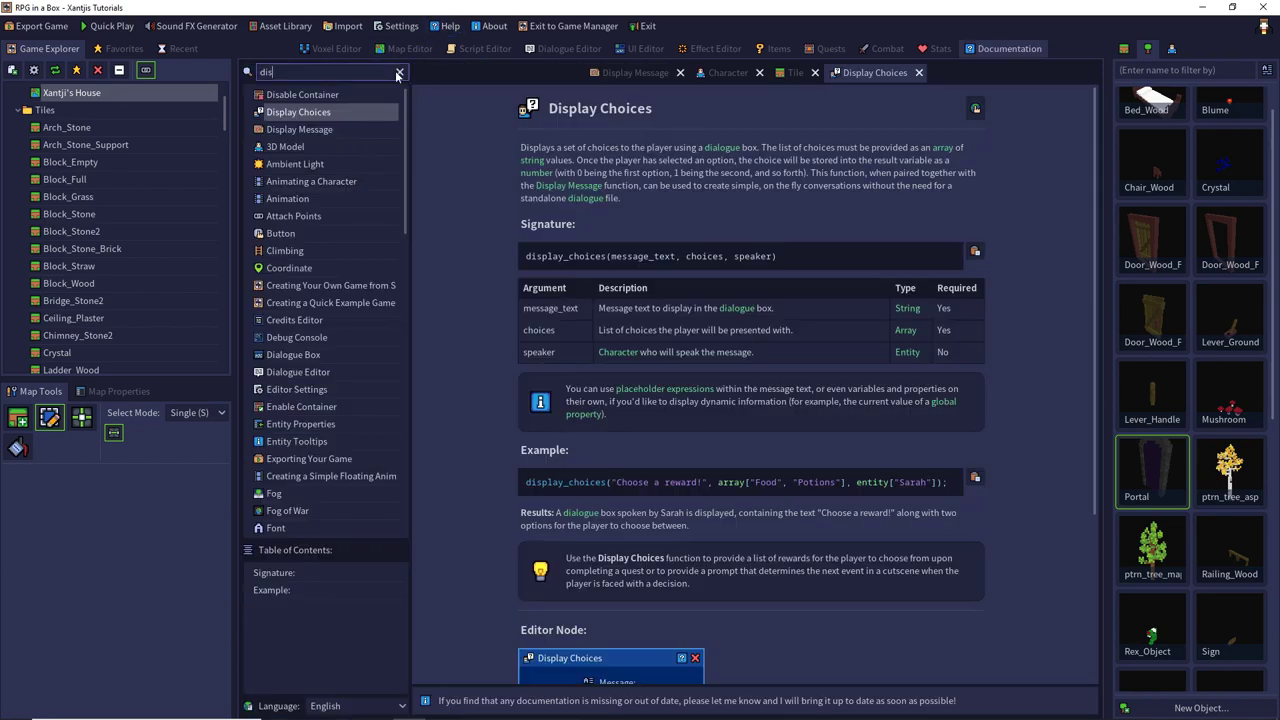
text(fade)
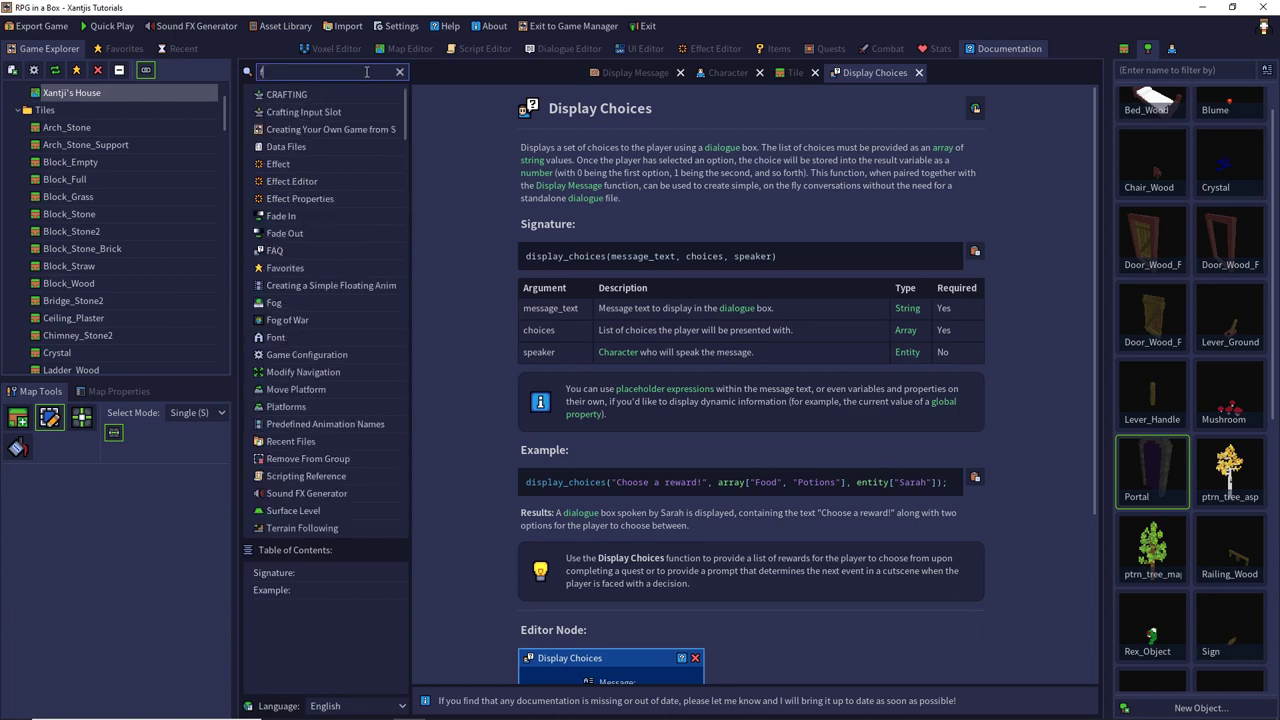
click(298, 113)
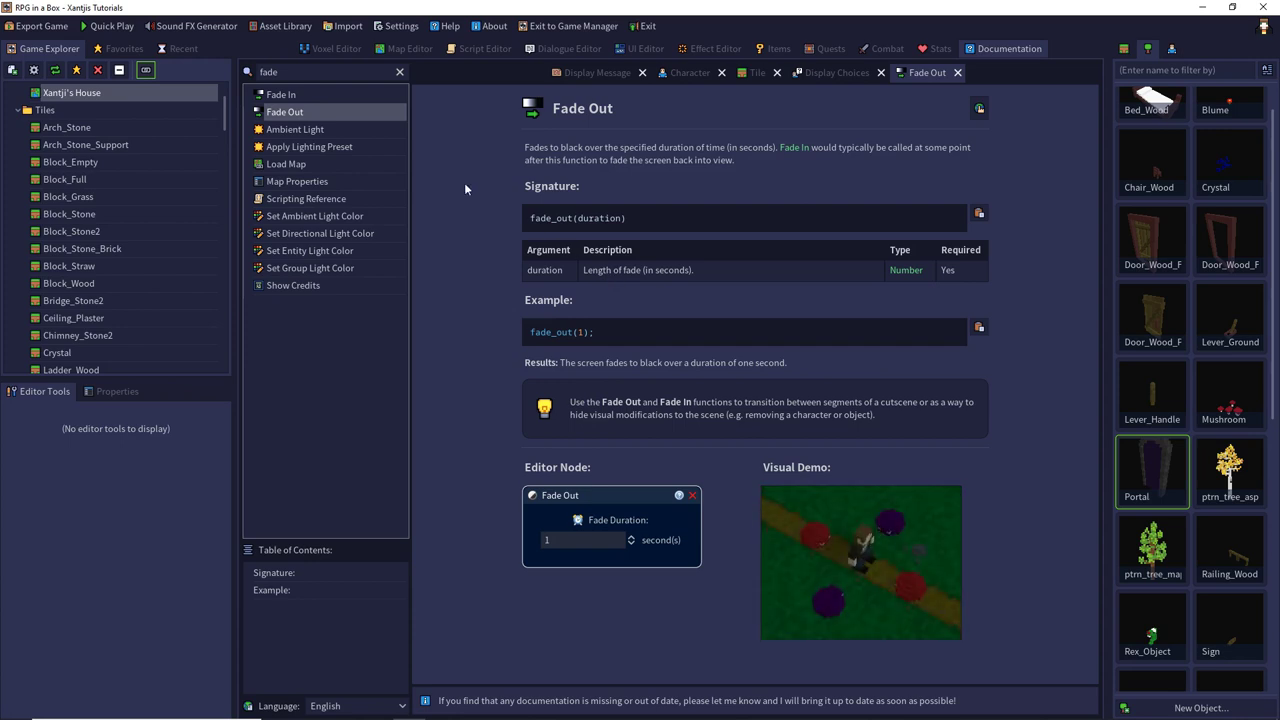
click(315, 95)
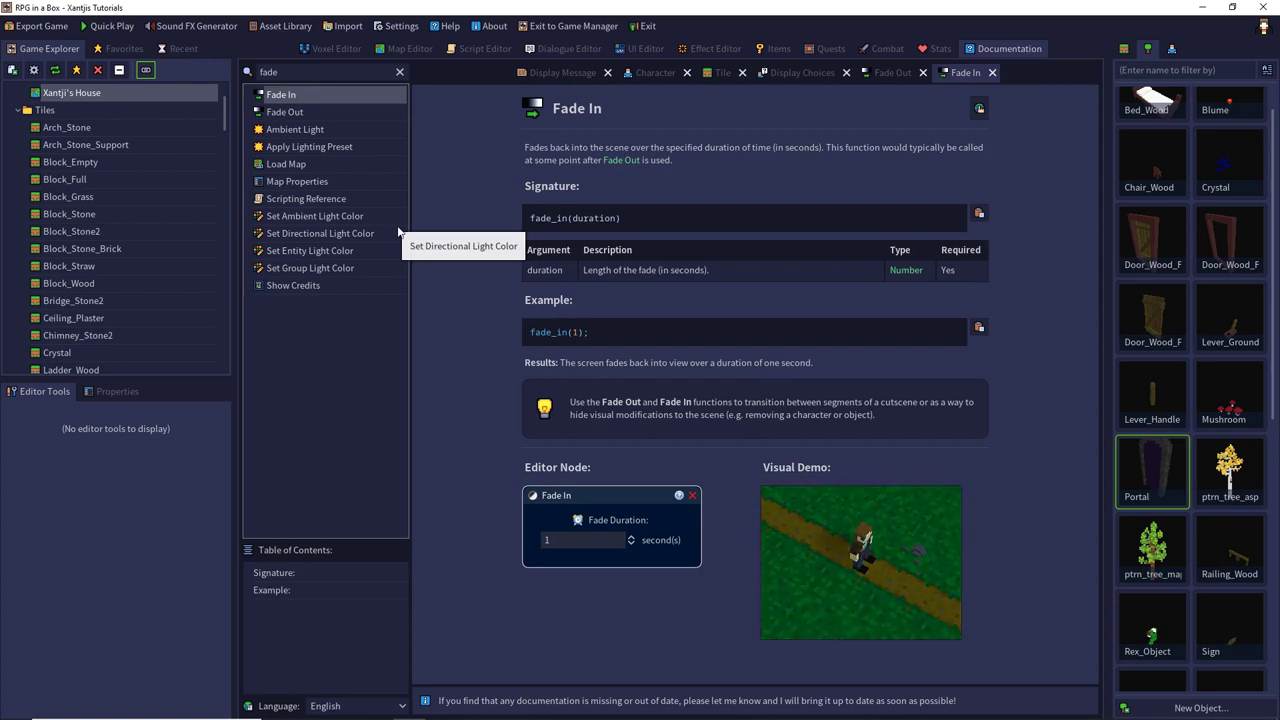
Step: Close all open documentation pages
click(992, 72)
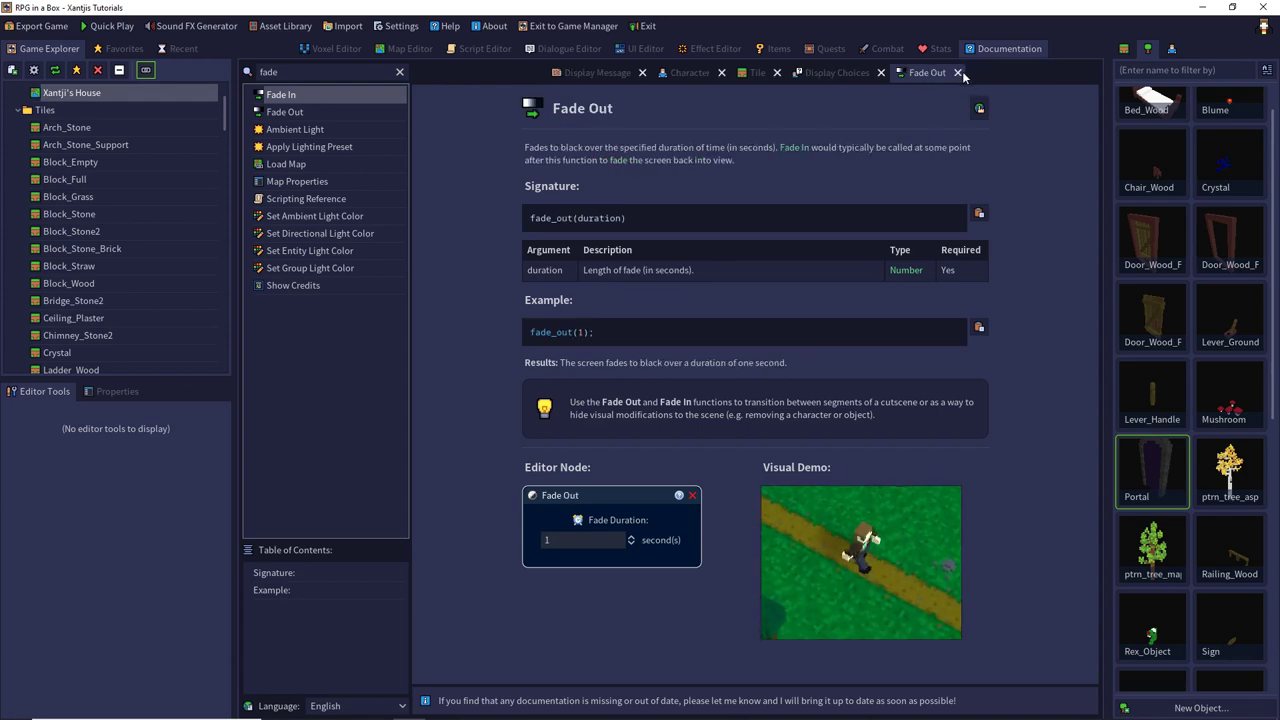
click(957, 72)
click(927, 74)
click(867, 72)
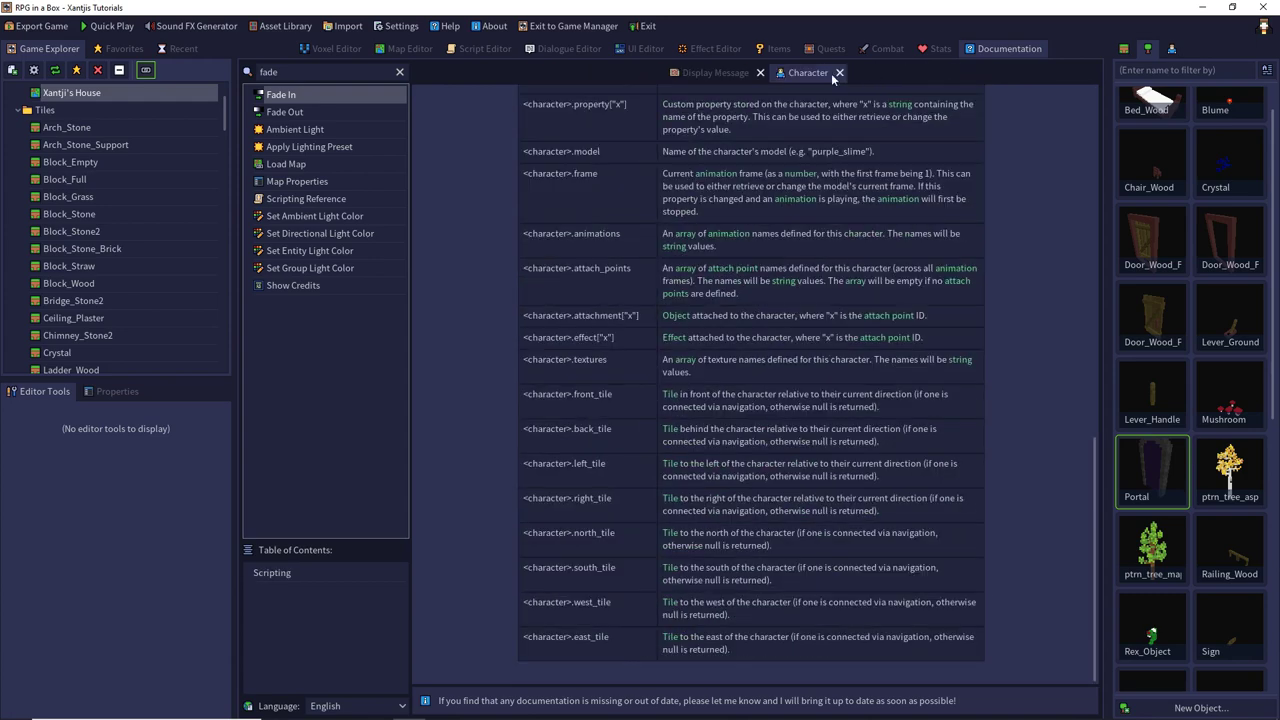
click(836, 72)
click(792, 72)
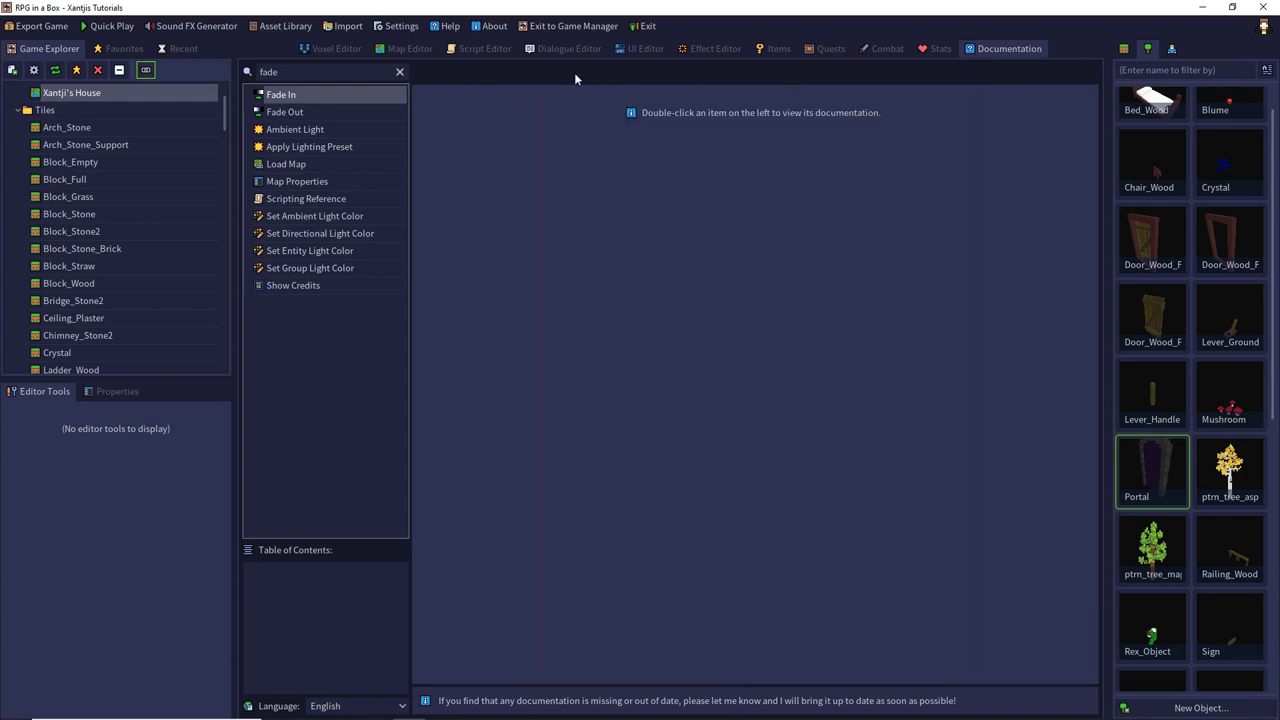
Step: Hide all entities of the Level1-hide group on the Xantji's House map in the Map Editor
click(411, 50)
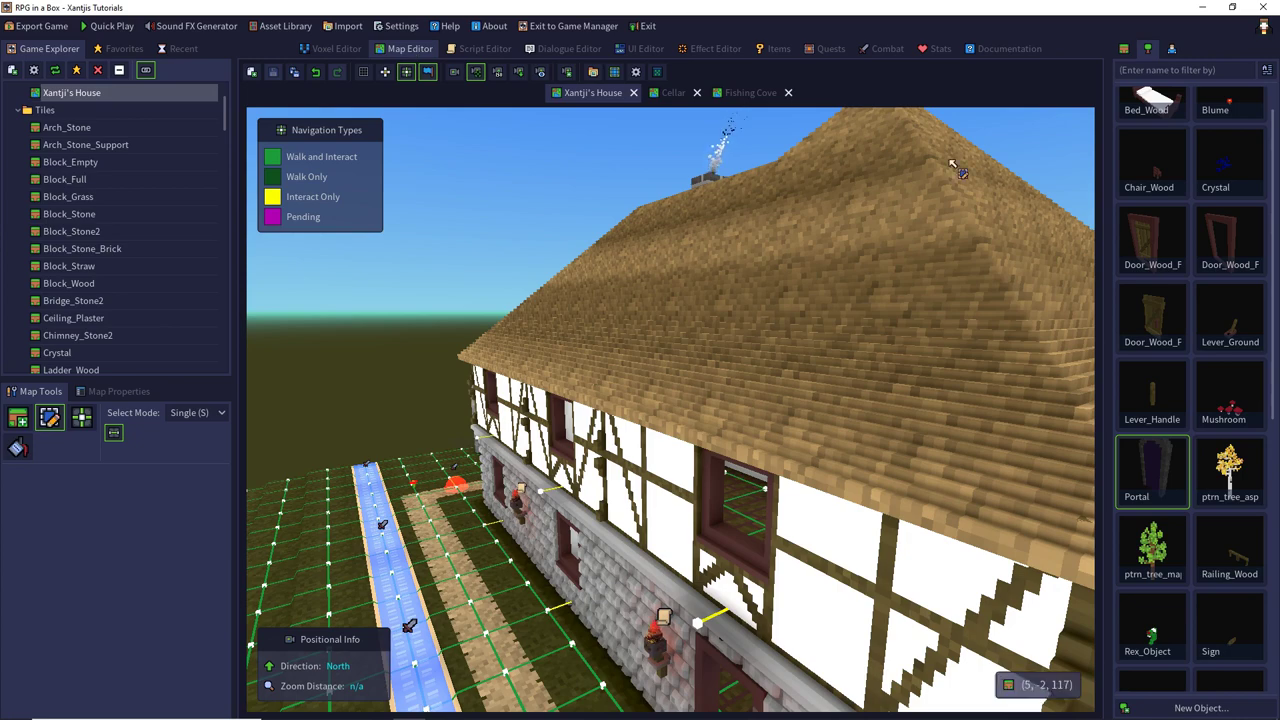
middle_drag(700, 360, 685, 275)
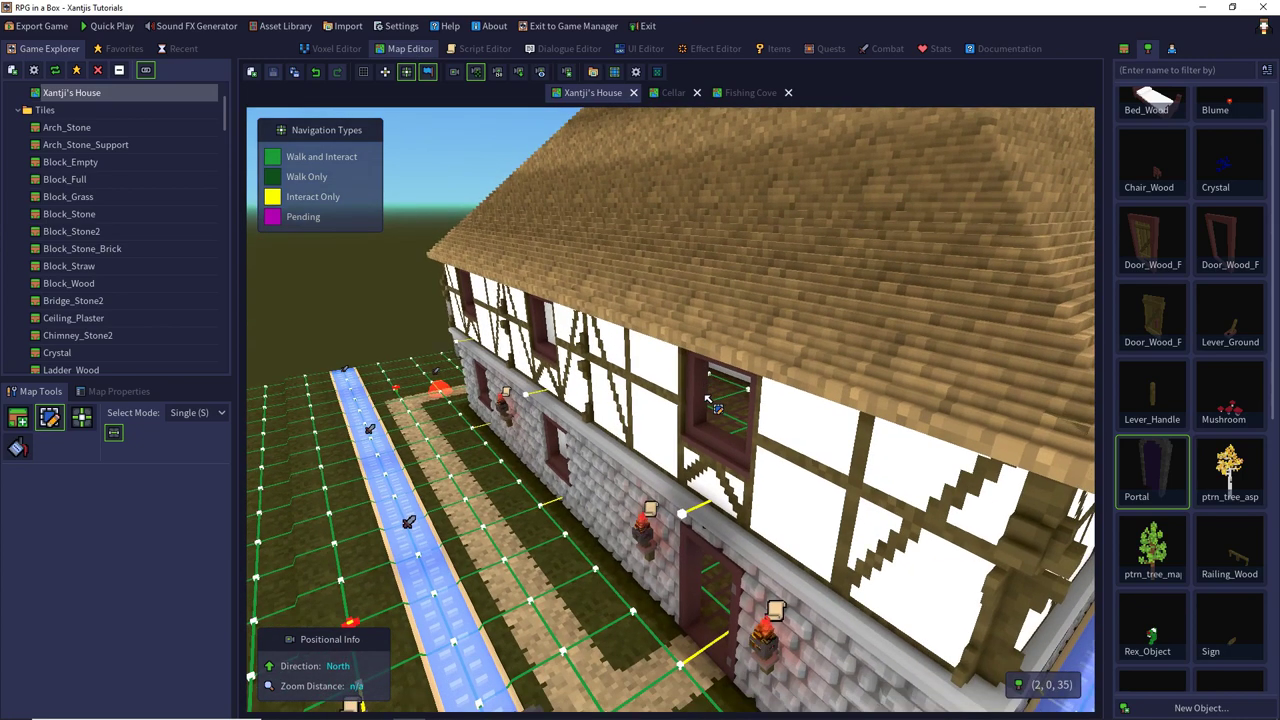
click(110, 391)
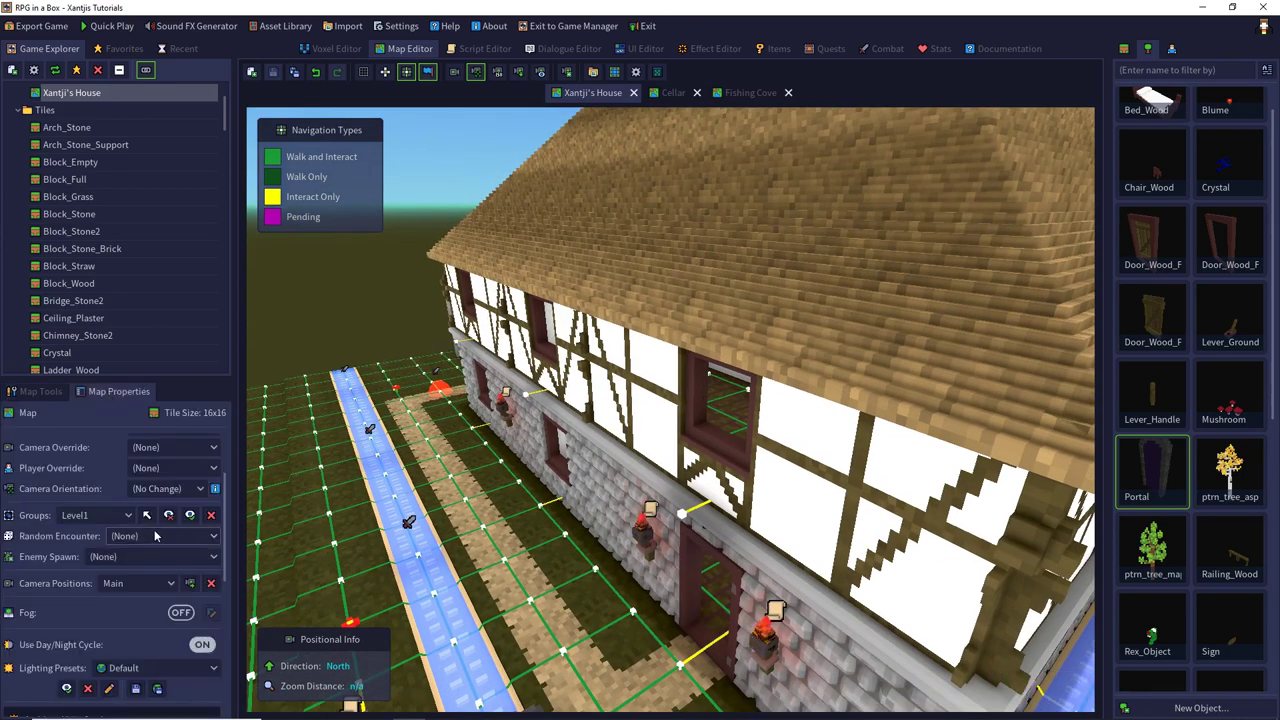
click(95, 515)
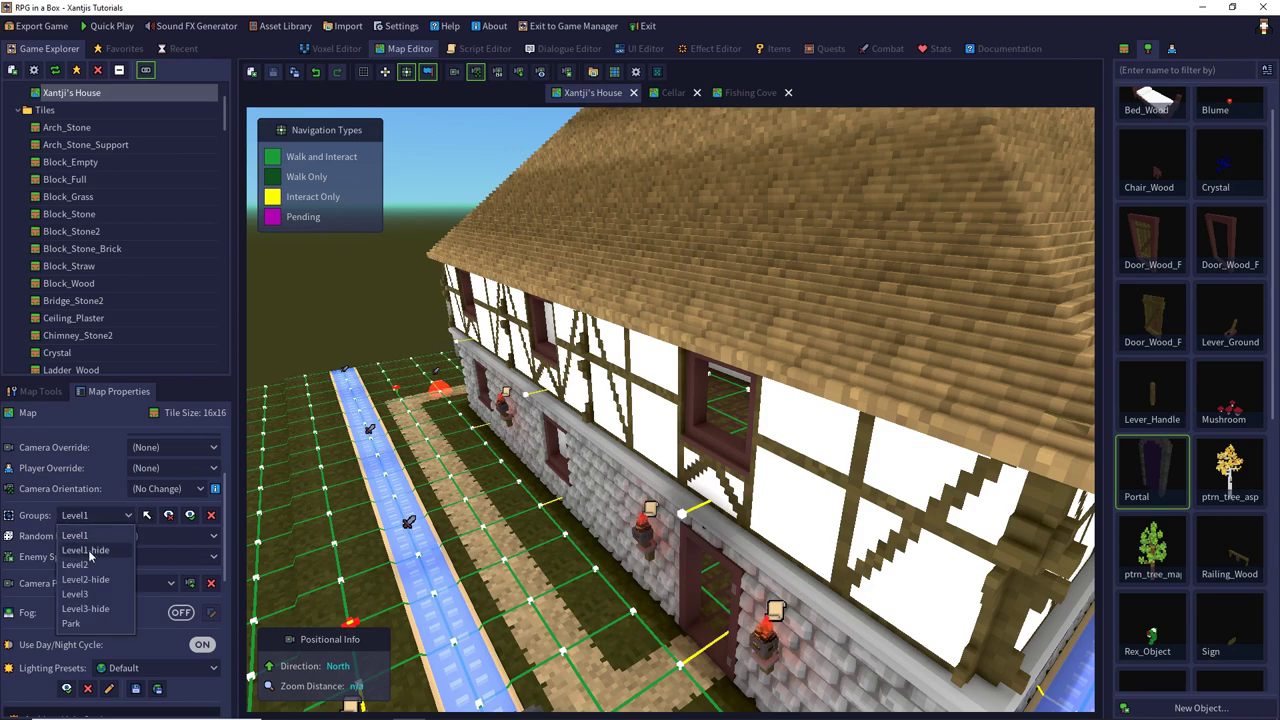
click(95, 553)
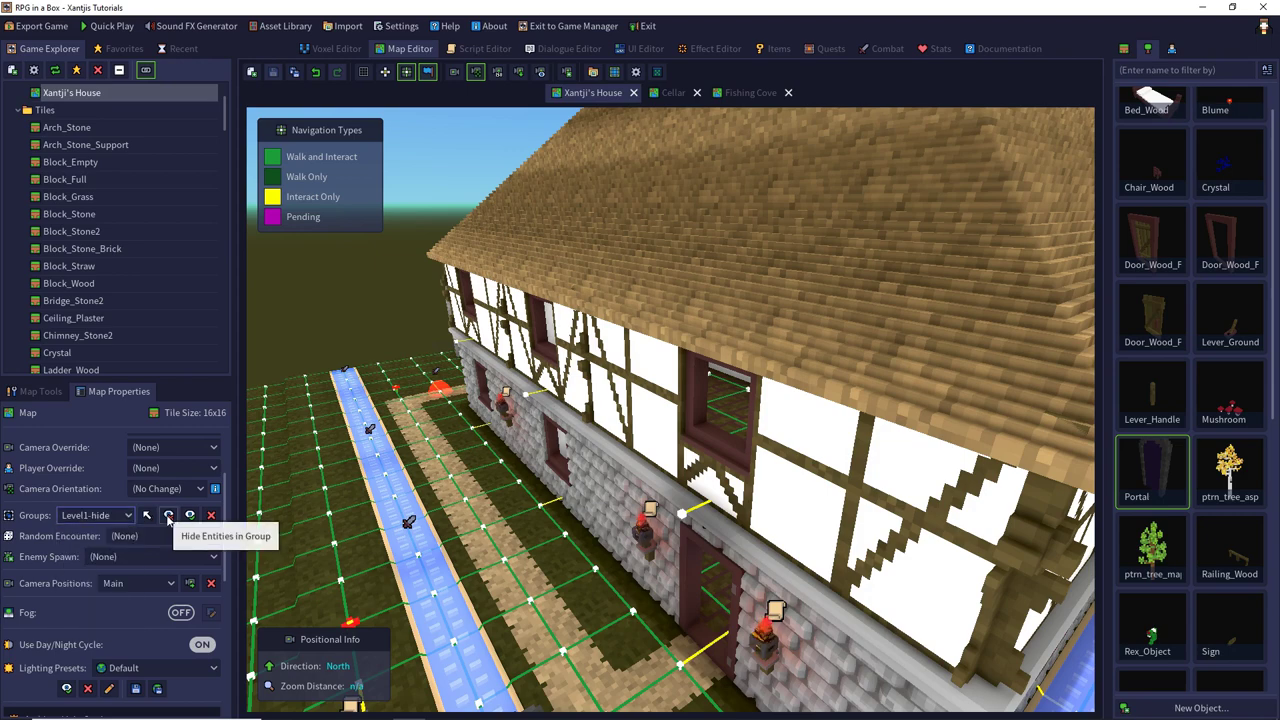
click(168, 516)
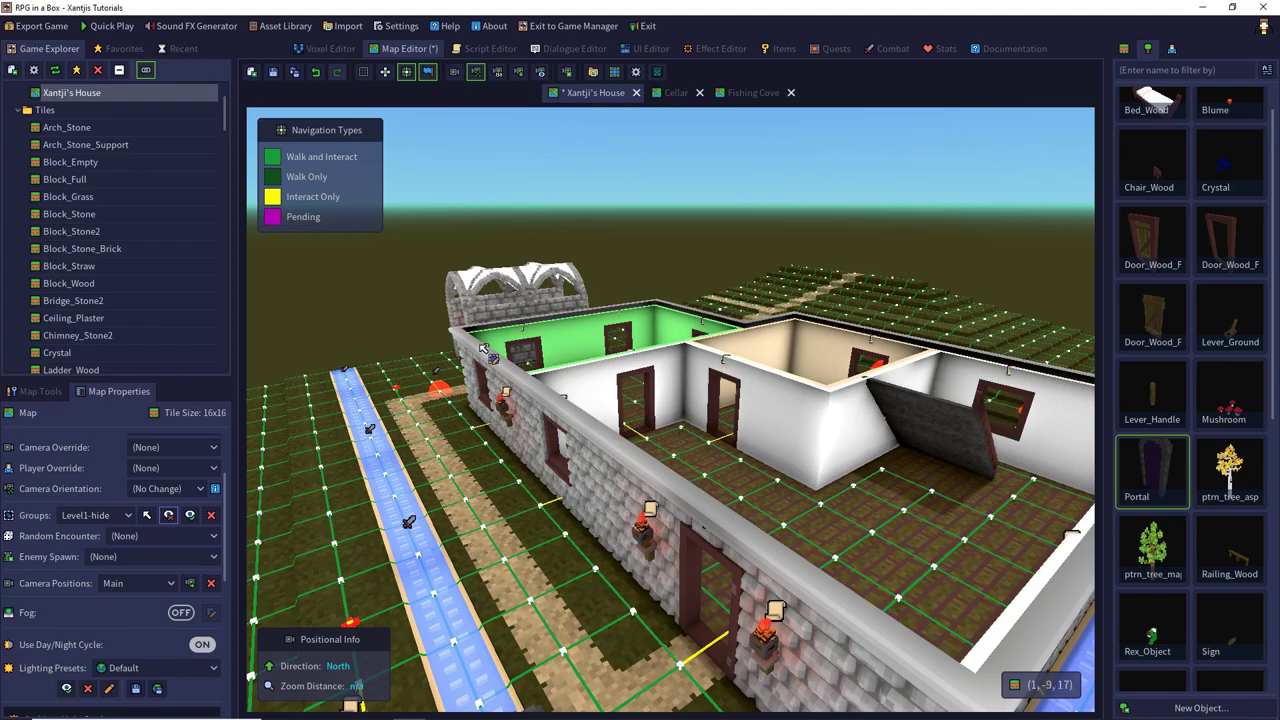
Step: Select the wooden bed in the green room and assign it a Quick Script for the Character interacts event
right_drag(500, 350, 620, 292)
scroll(630, 286, up, 5)
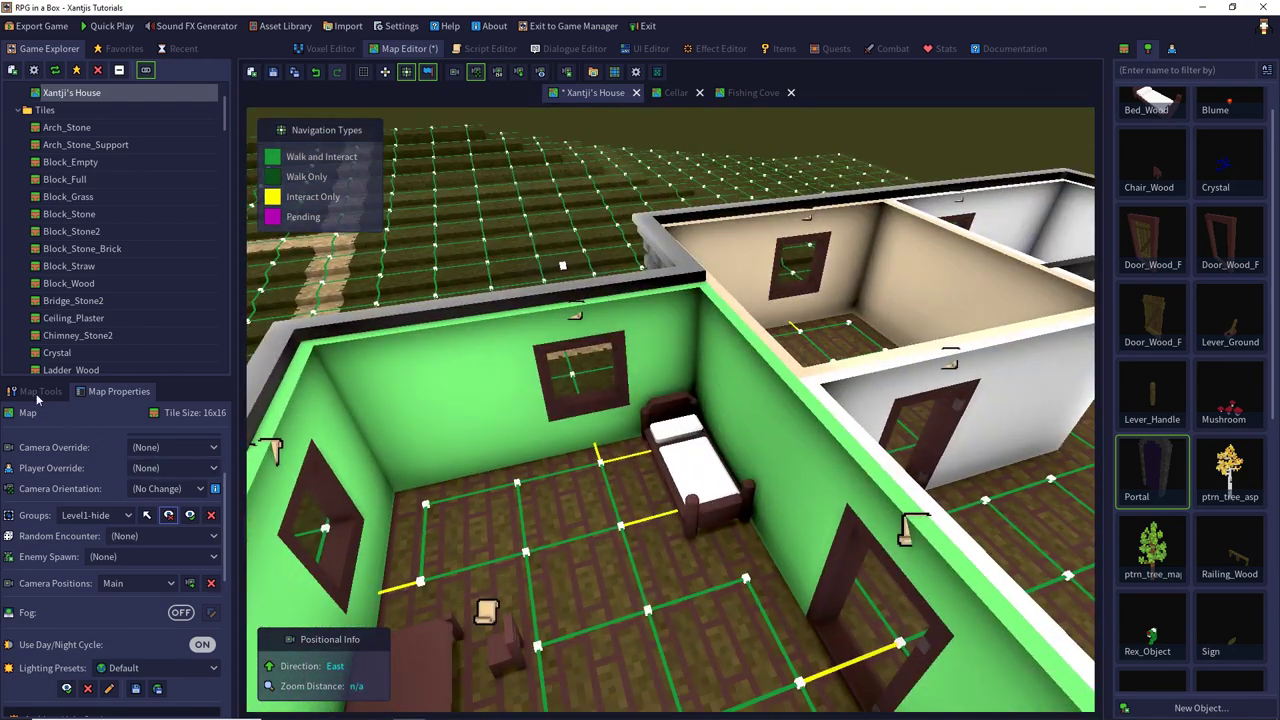
click(37, 392)
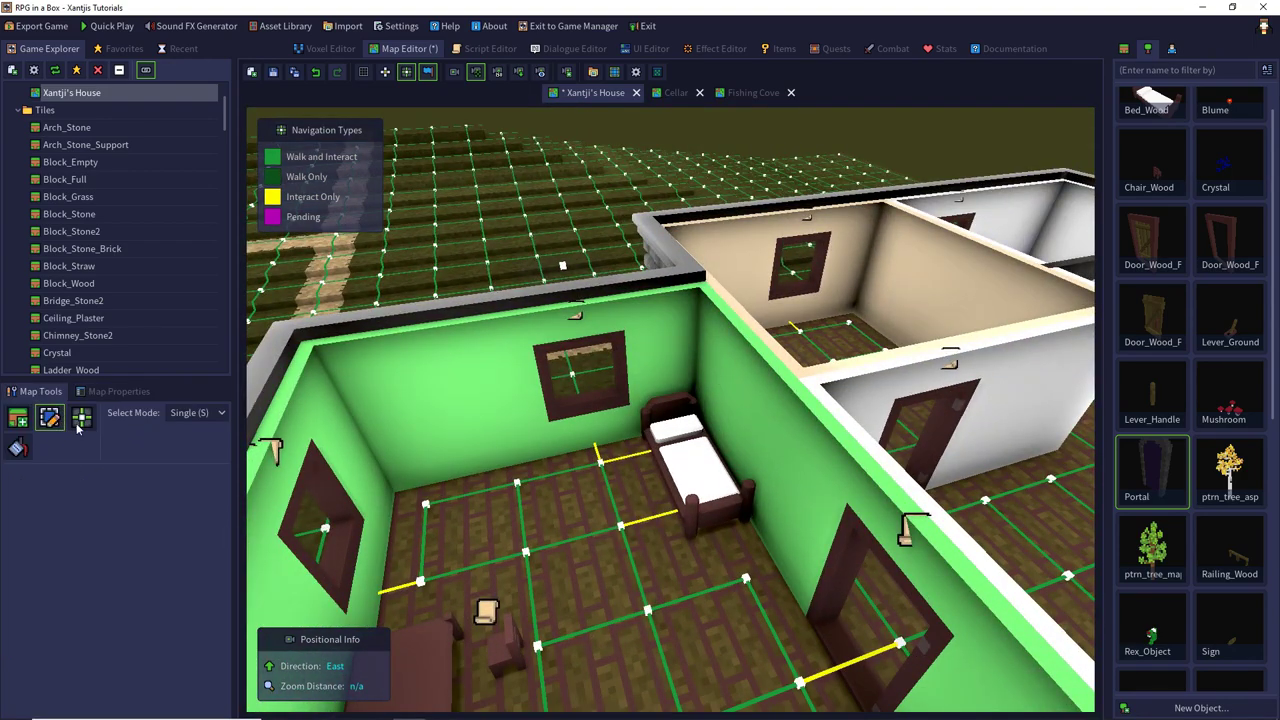
click(103, 396)
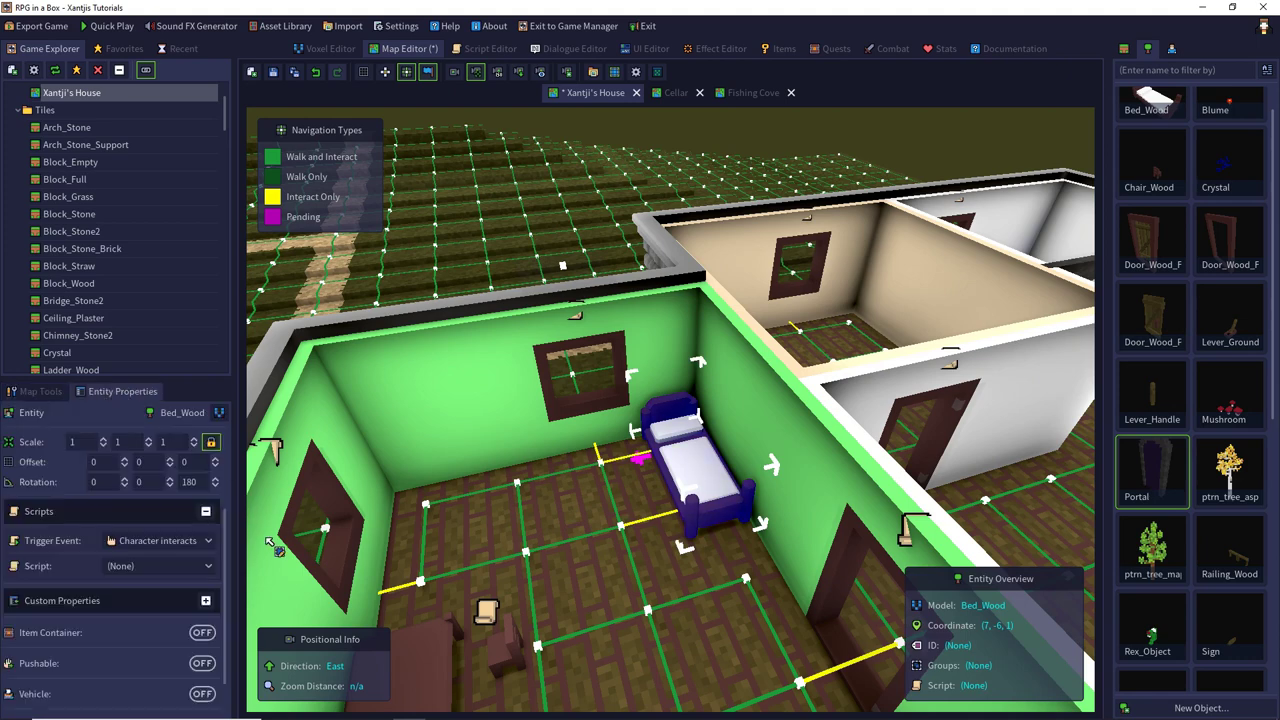
click(160, 566)
click(145, 532)
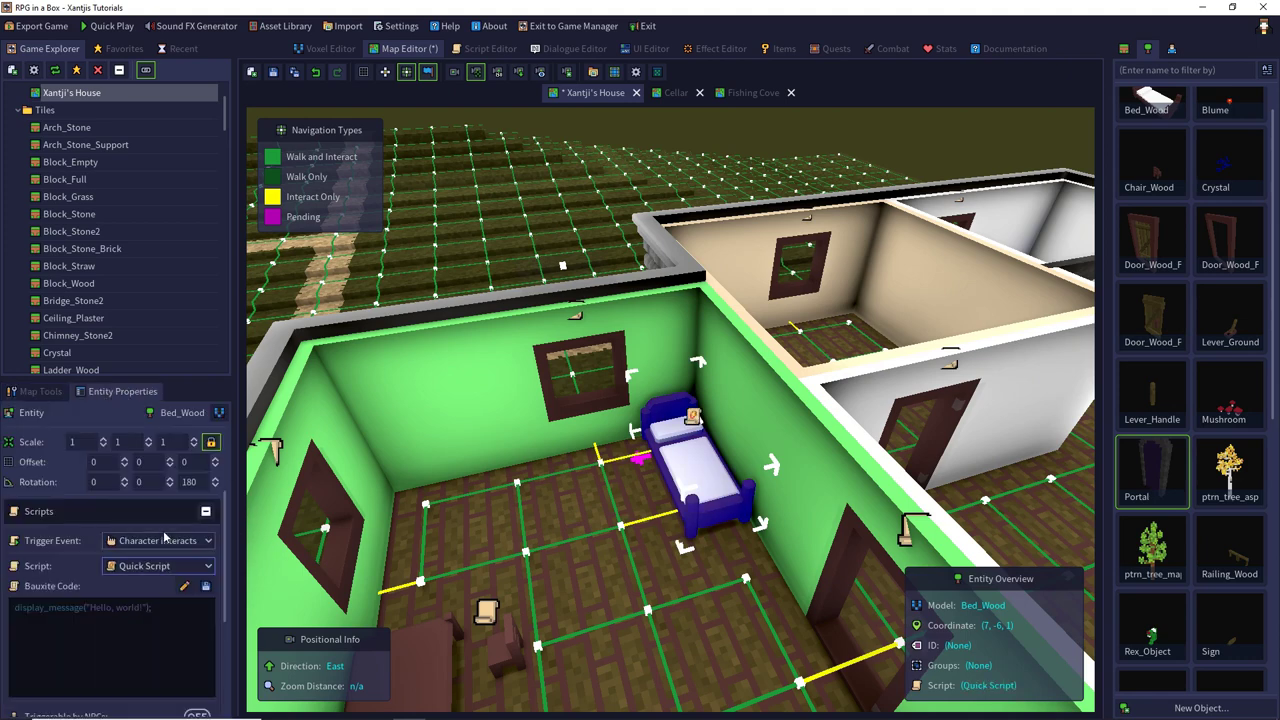
Step: Replace the bed script's default code with the Fade Out function as fade_out(5); and validate it
click(182, 586)
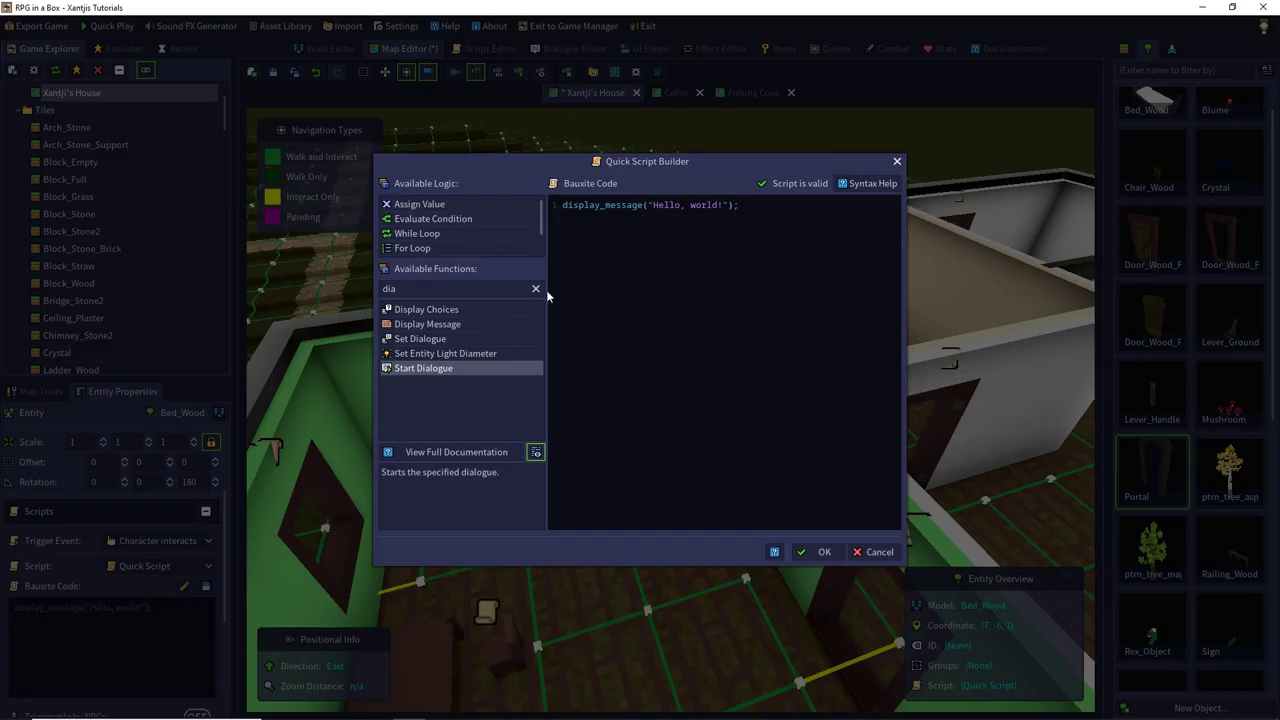
key(ctrl+a)
key(BackSpace)
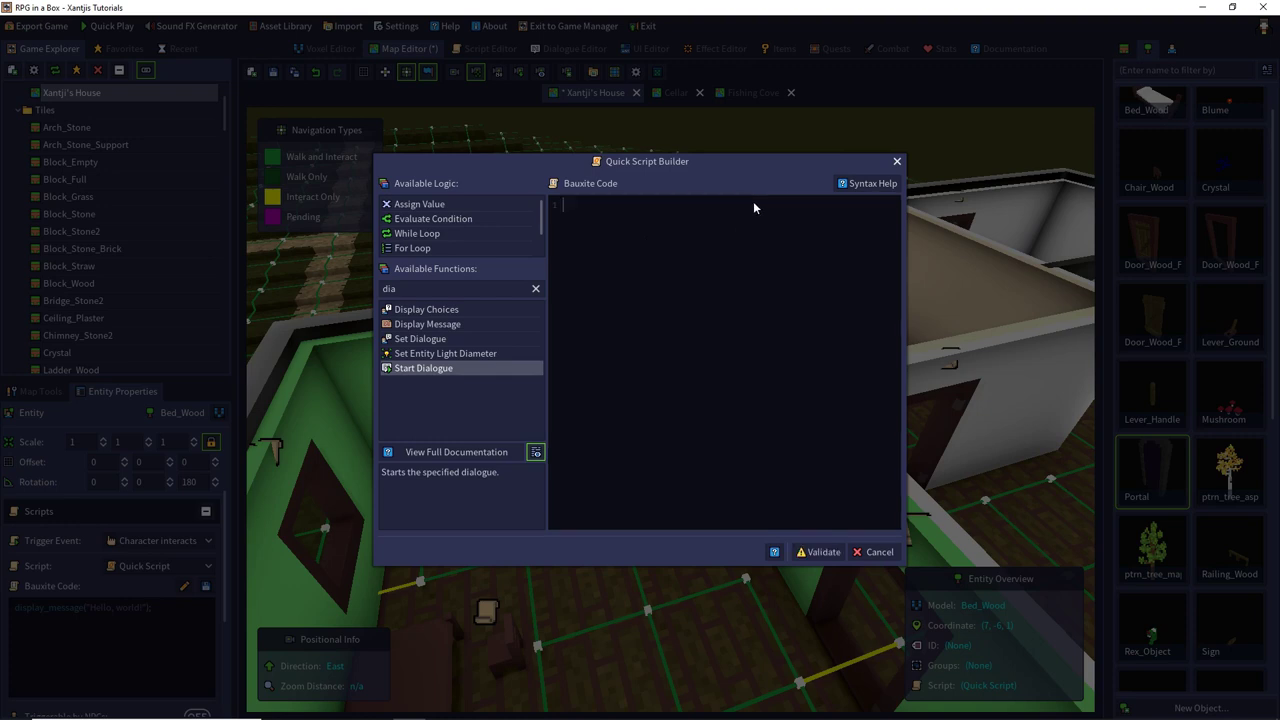
click(535, 288)
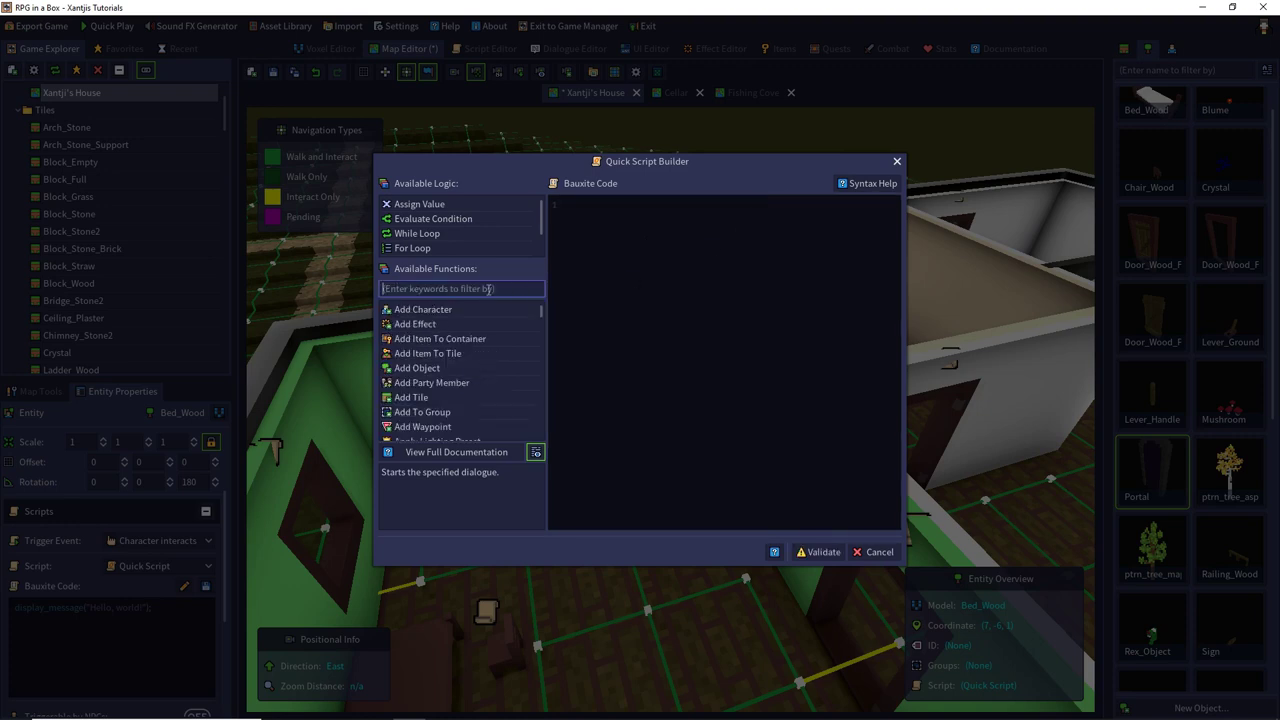
text(fade)
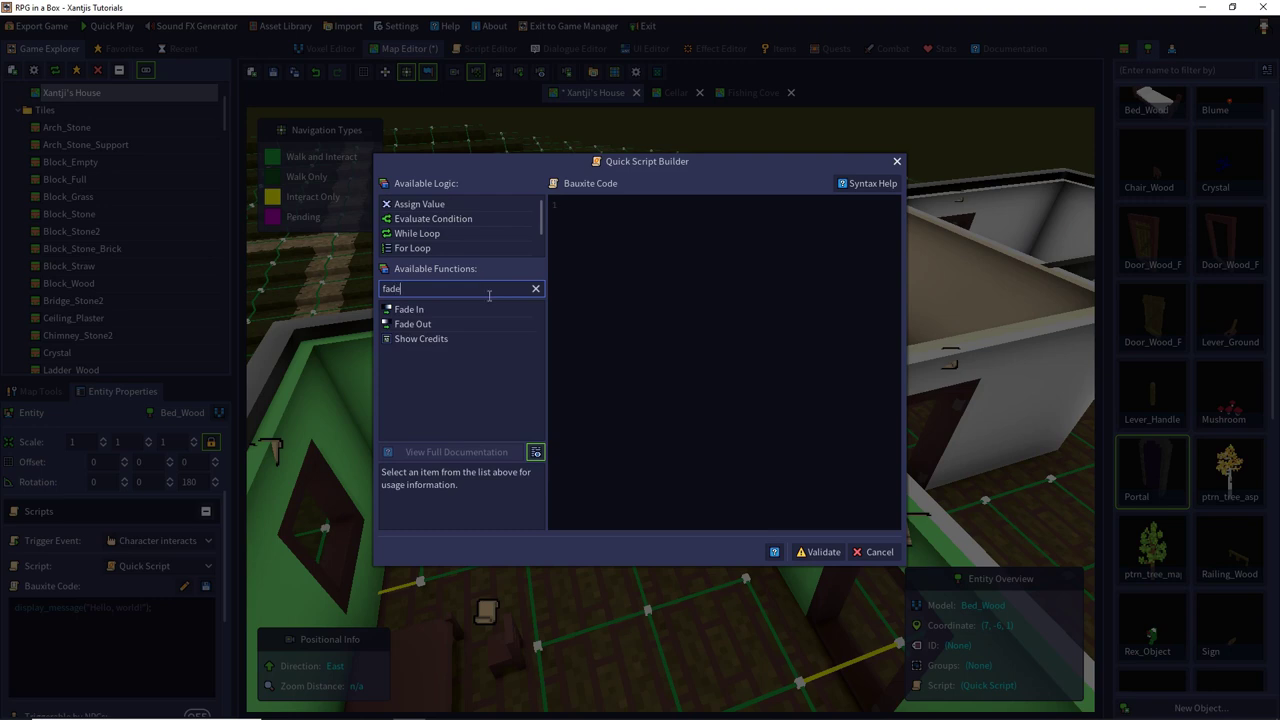
drag(413, 324, 590, 270)
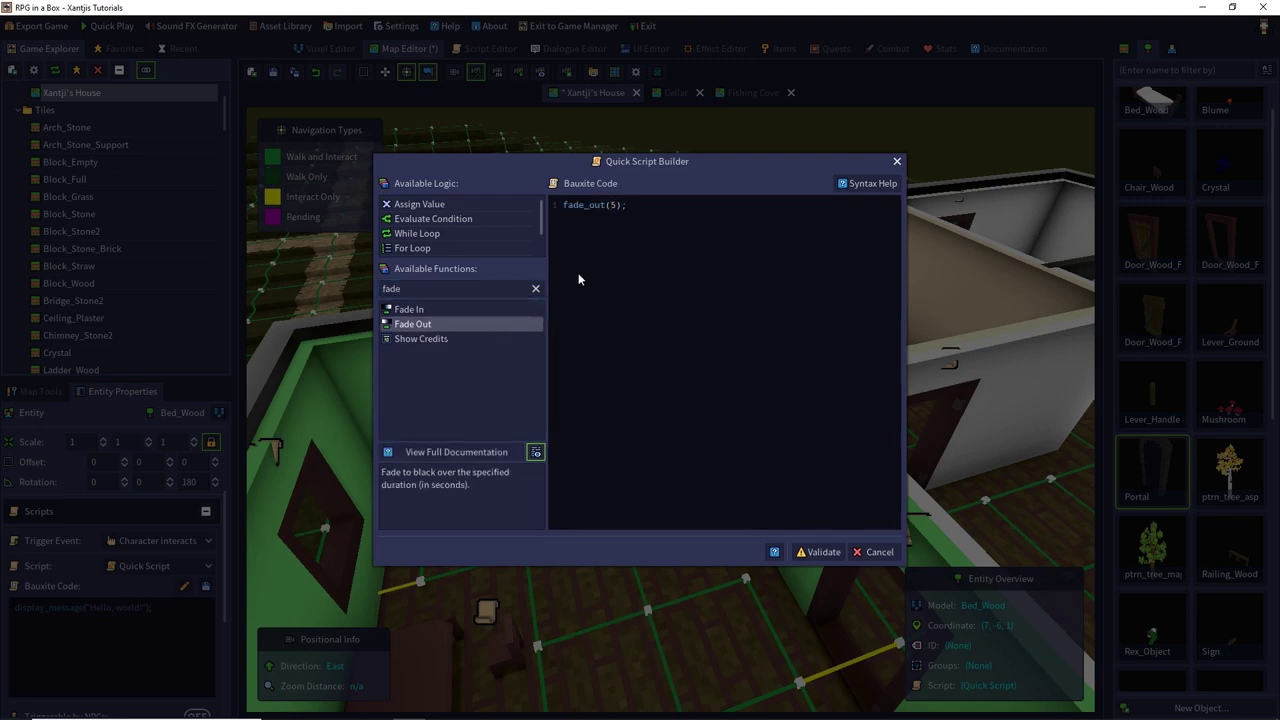
click(825, 553)
Step: Find the Put Player function with the filter "put" and add it below the fade-out line of the bed's script
click(514, 289)
click(535, 289)
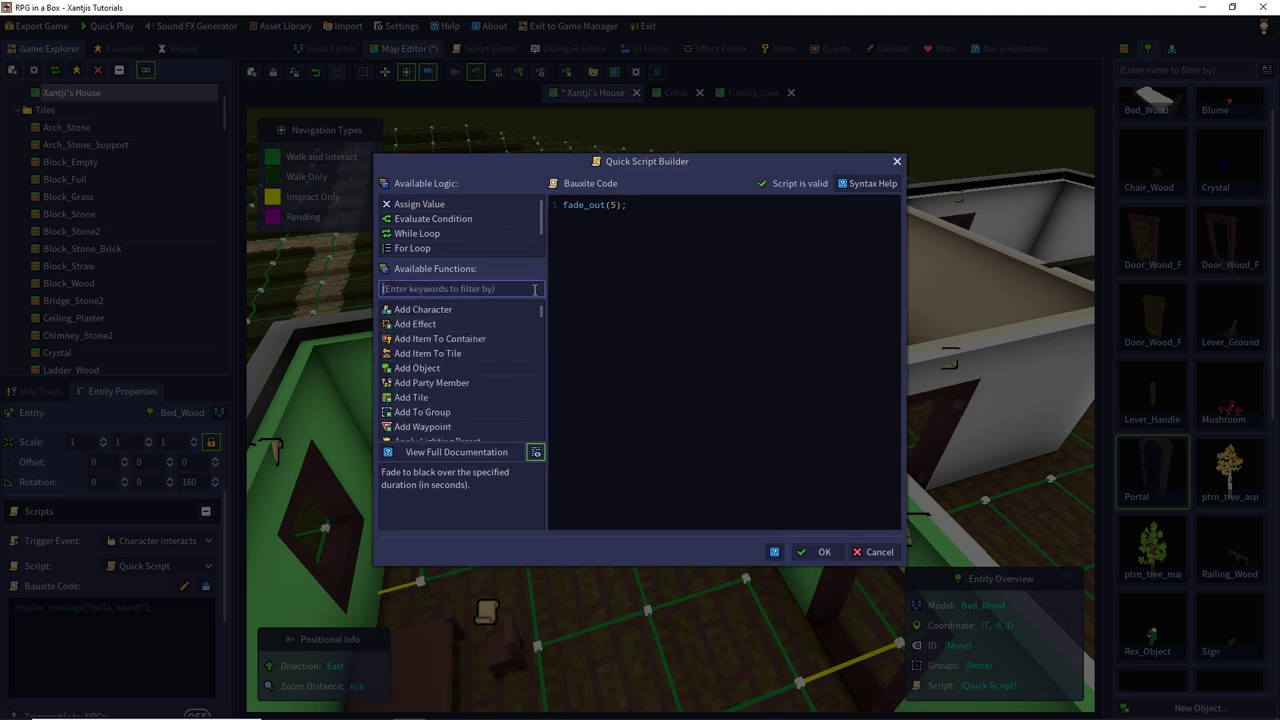
text(put)
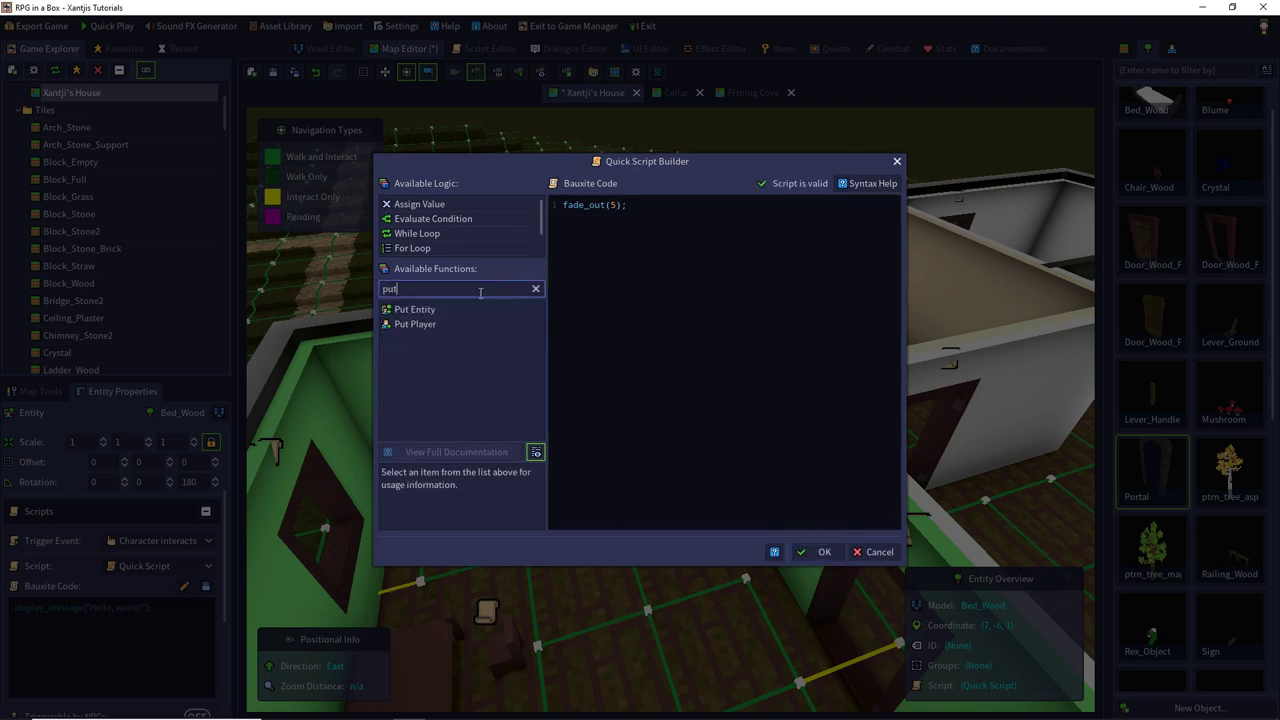
drag(421, 325, 600, 250)
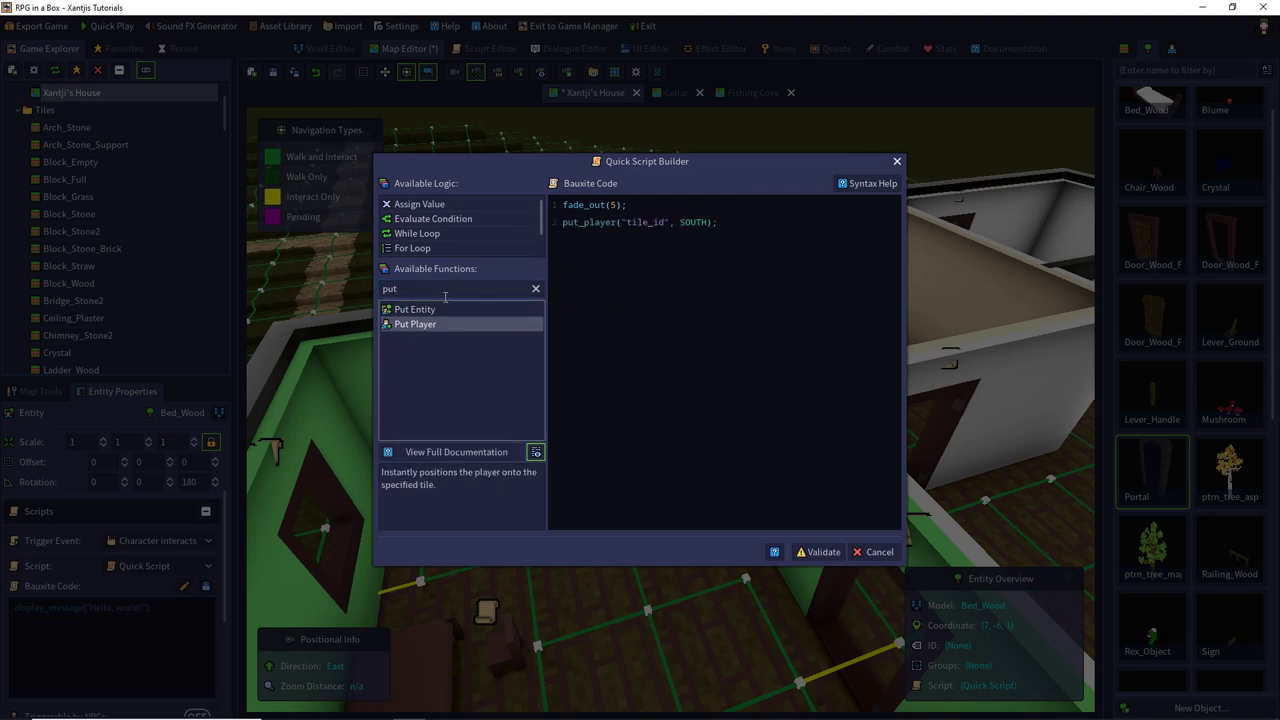